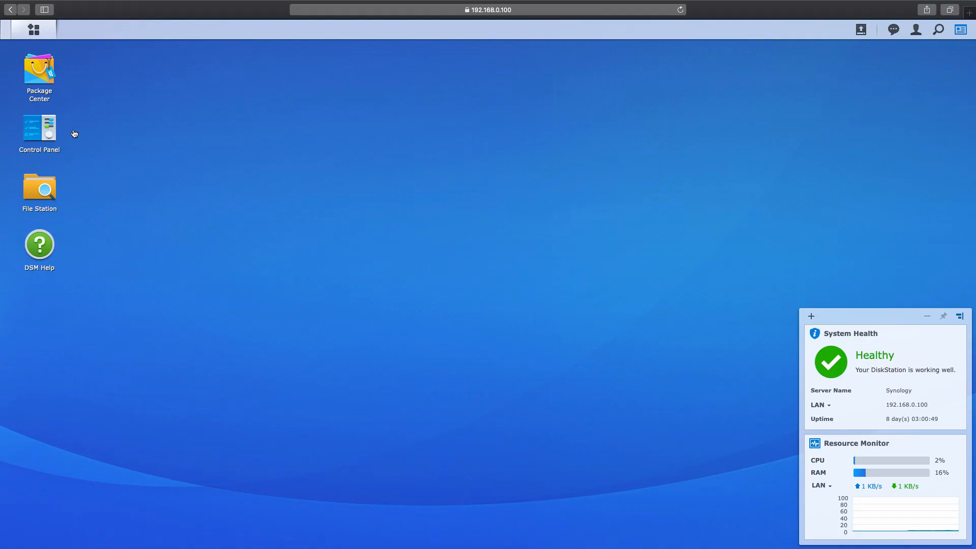
Step: Launch Glacier Backup from the DSM Main Menu and move its window higher on the desktop
click(50, 125)
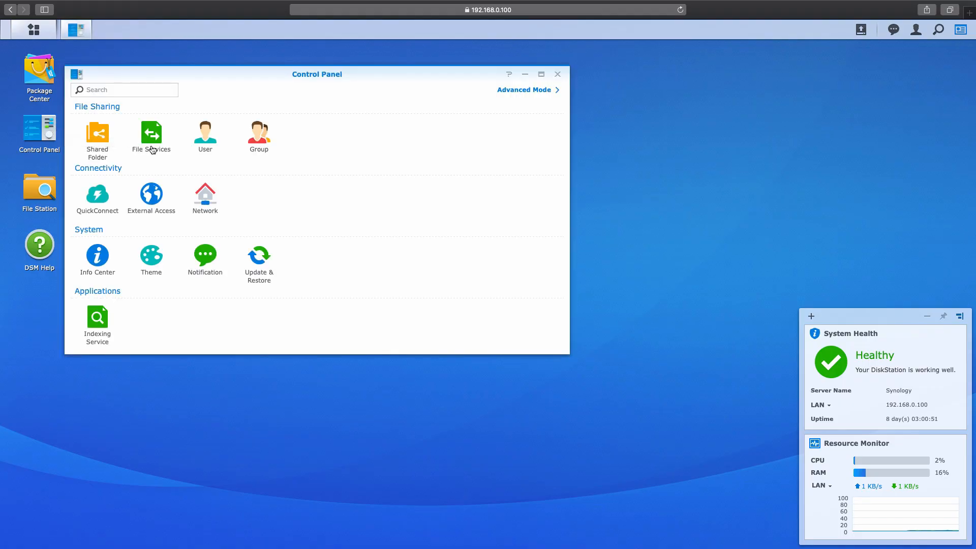
click(559, 74)
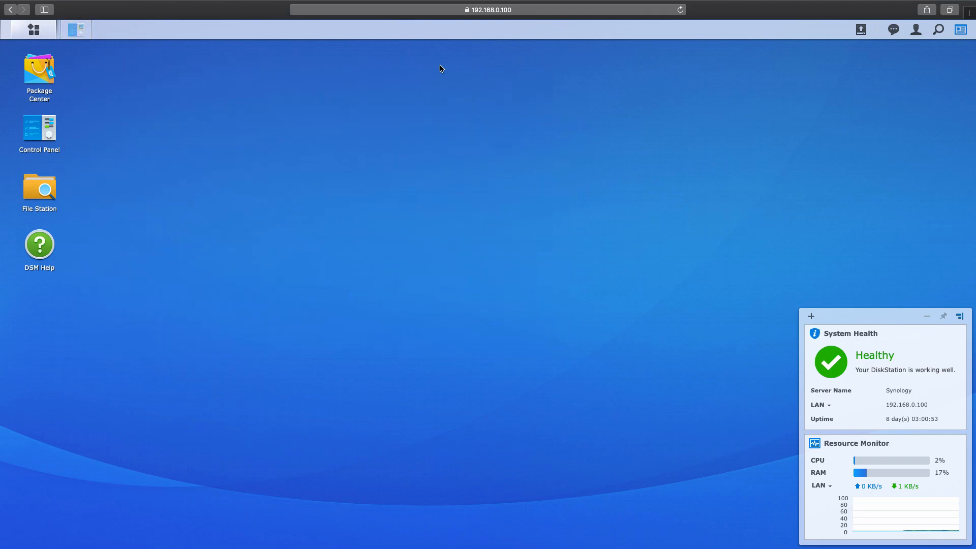
click(45, 30)
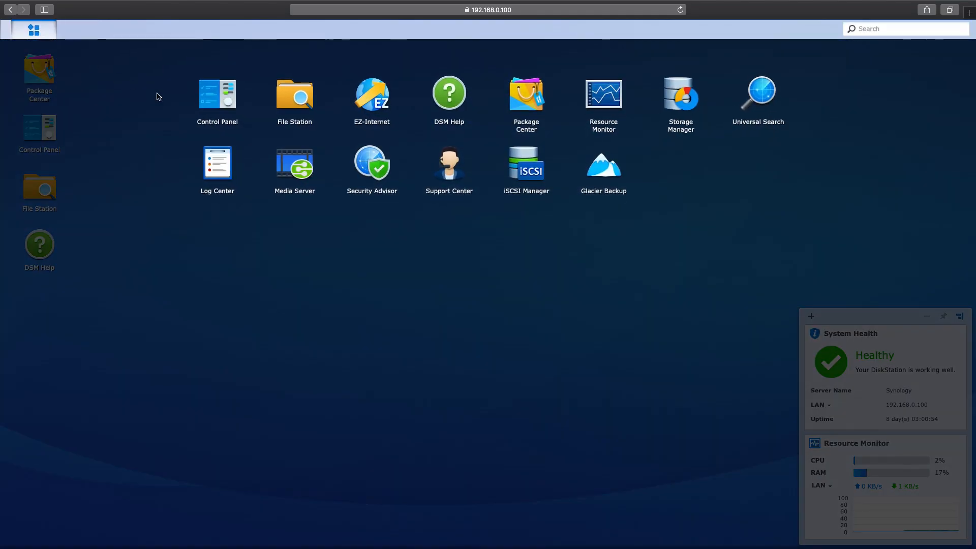
click(606, 173)
drag(511, 223, 530, 118)
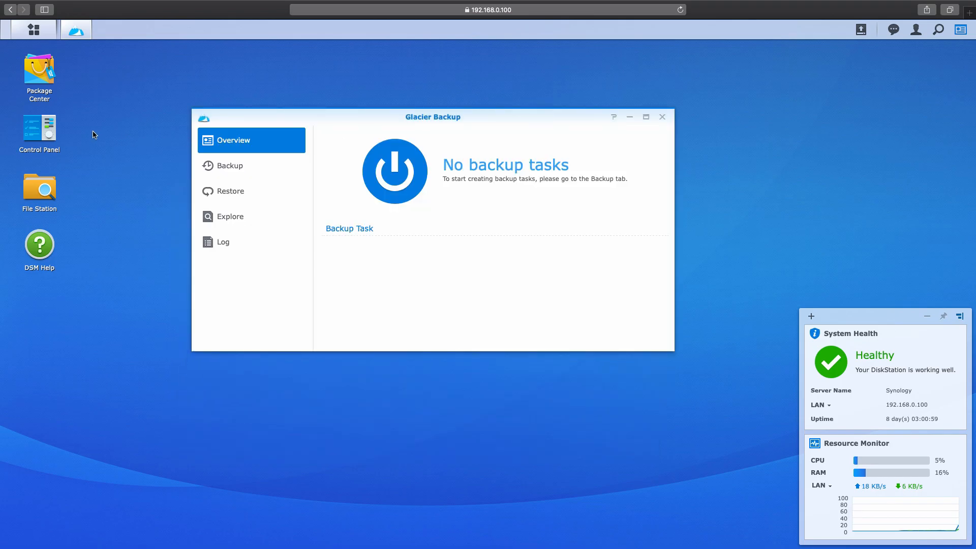
double_click(53, 81)
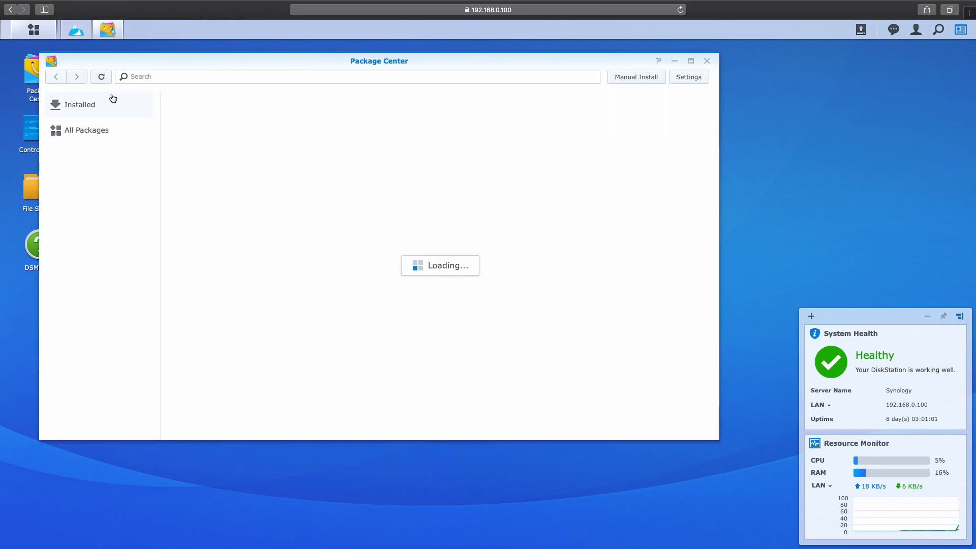
scroll(550, 250, down, 10)
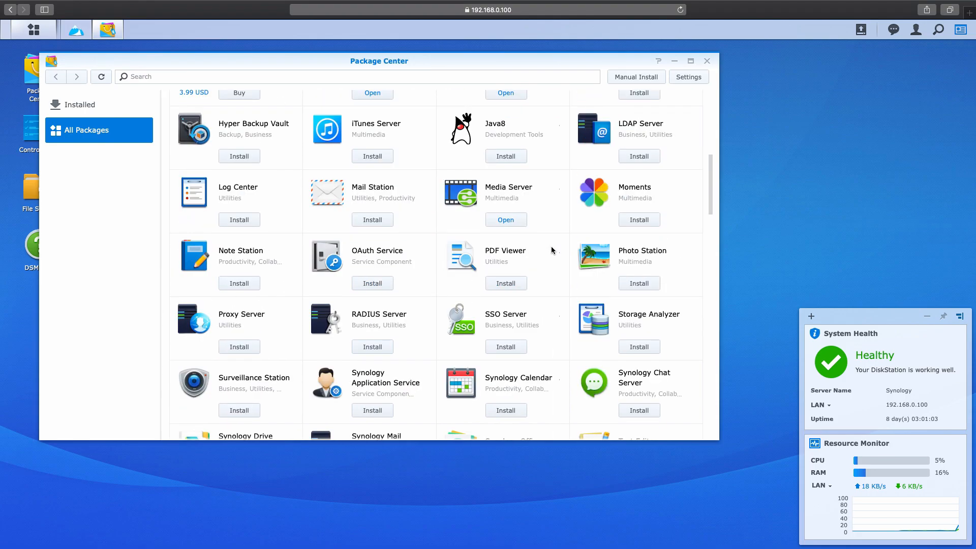
scroll(551, 249, down, 5)
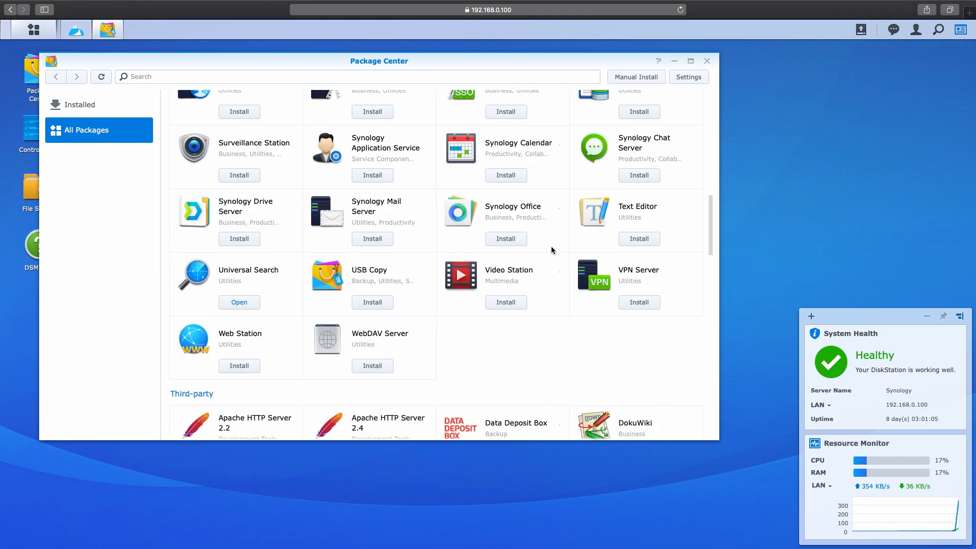
scroll(553, 251, up, 1)
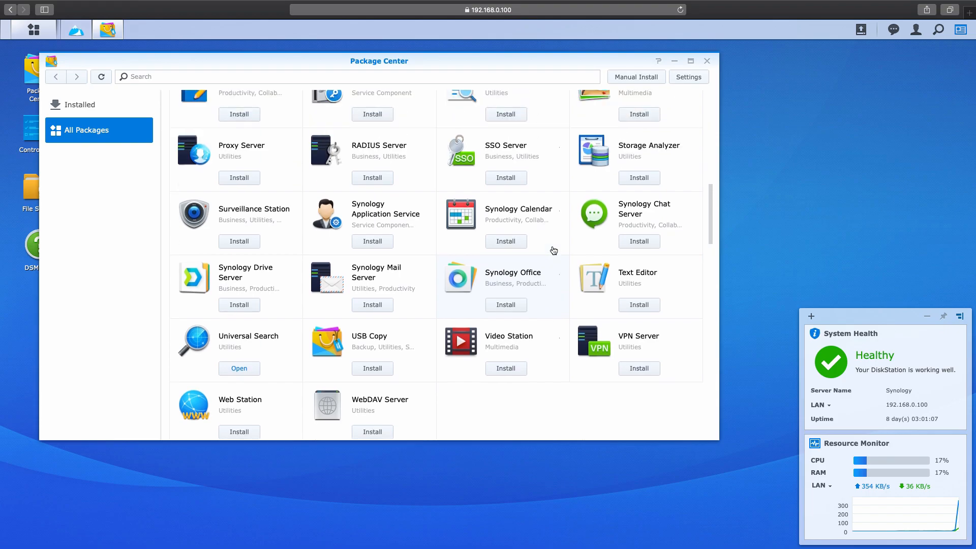
scroll(553, 250, up, 1)
scroll(554, 250, up, 1)
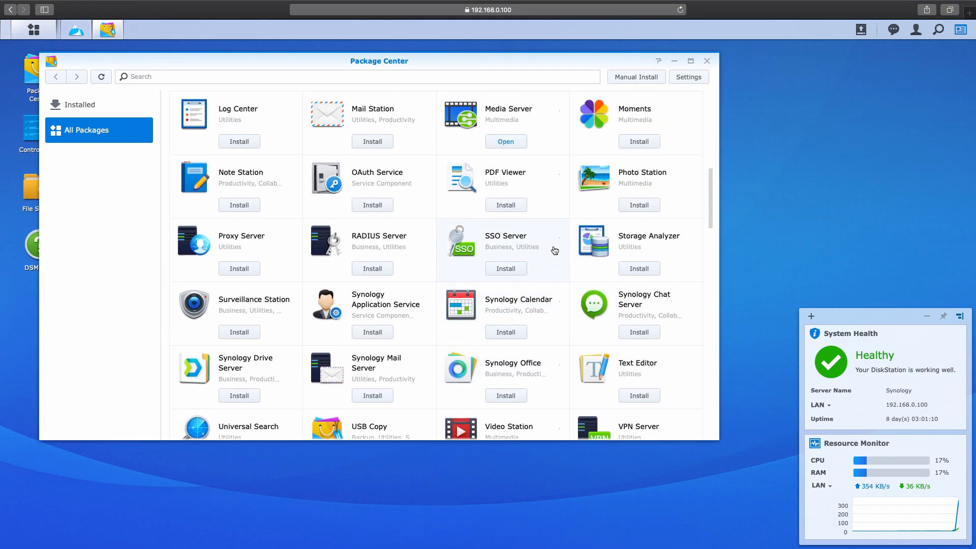
scroll(553, 250, up, 2)
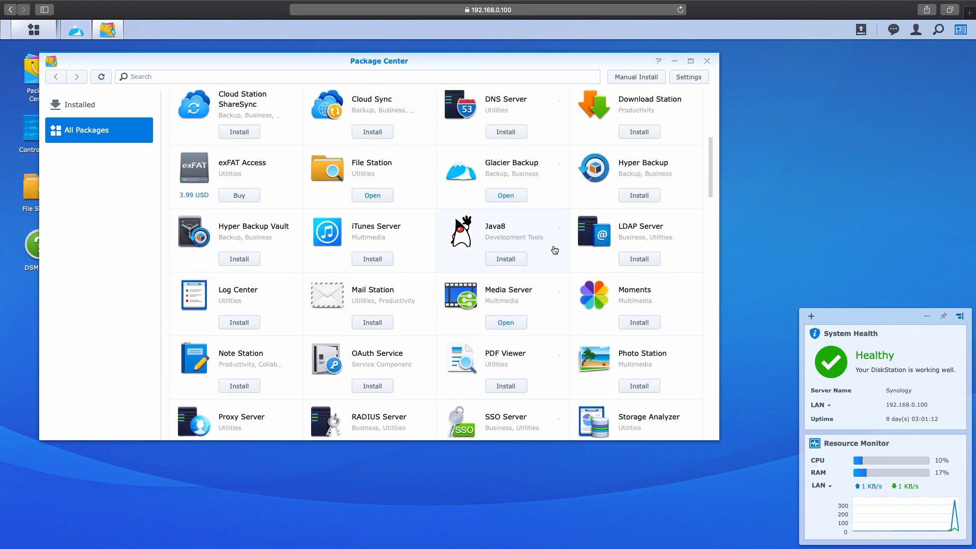
click(490, 174)
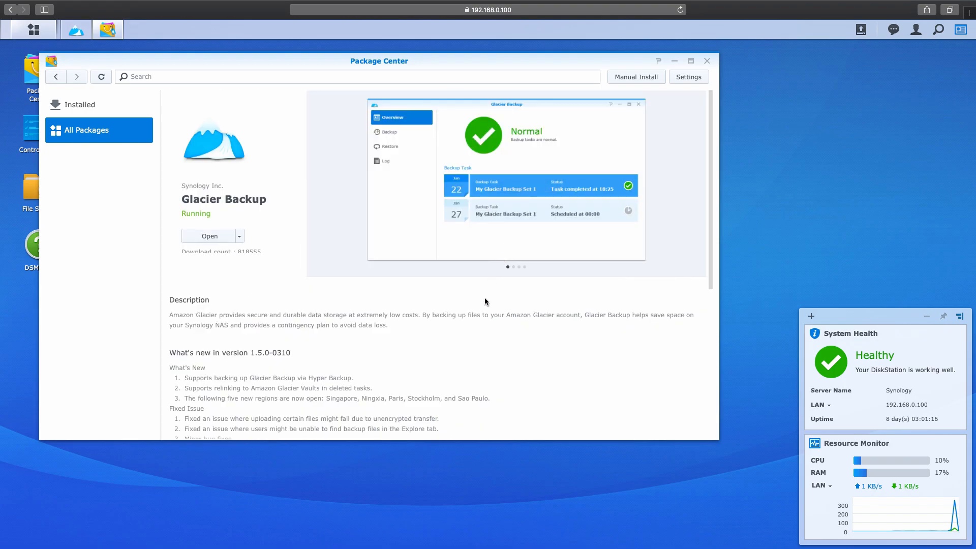
scroll(485, 301, down, 4)
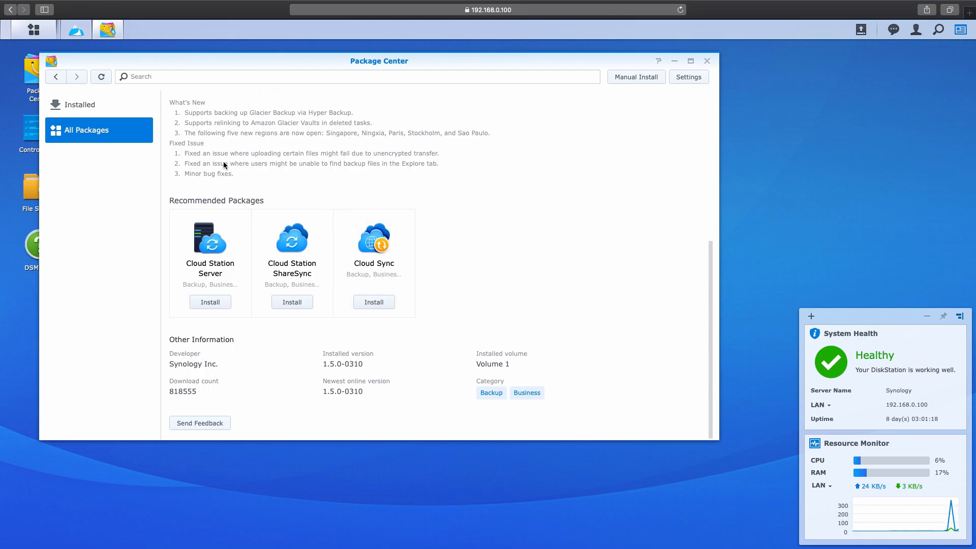
click(57, 80)
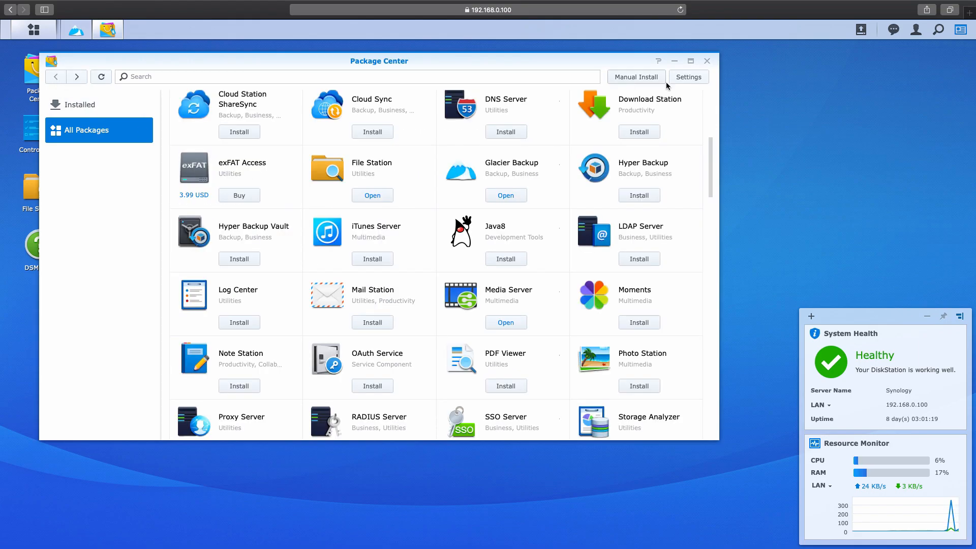
click(706, 62)
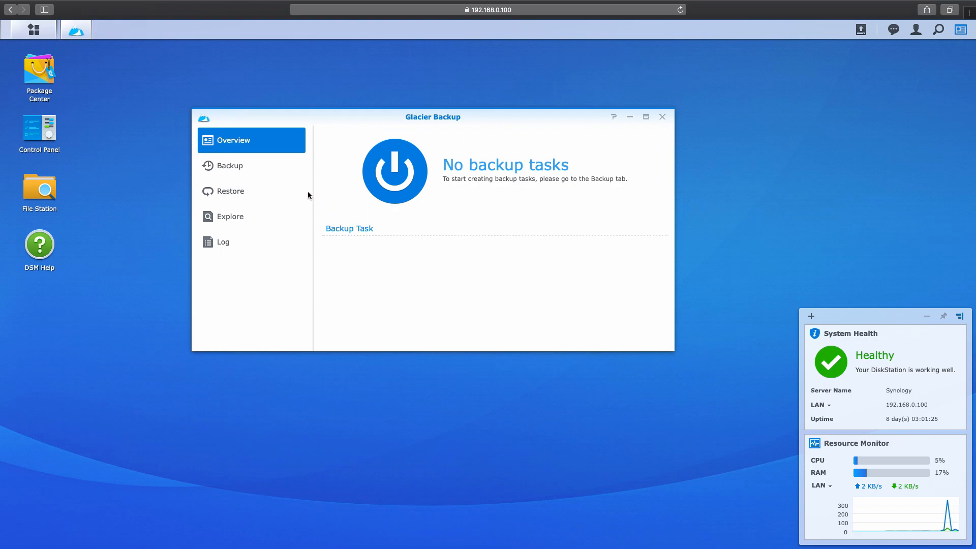
Step: Start a new backup task via Action > Create, pass the wizard welcome page, and open Amazon's Glacier pricing policy
click(260, 167)
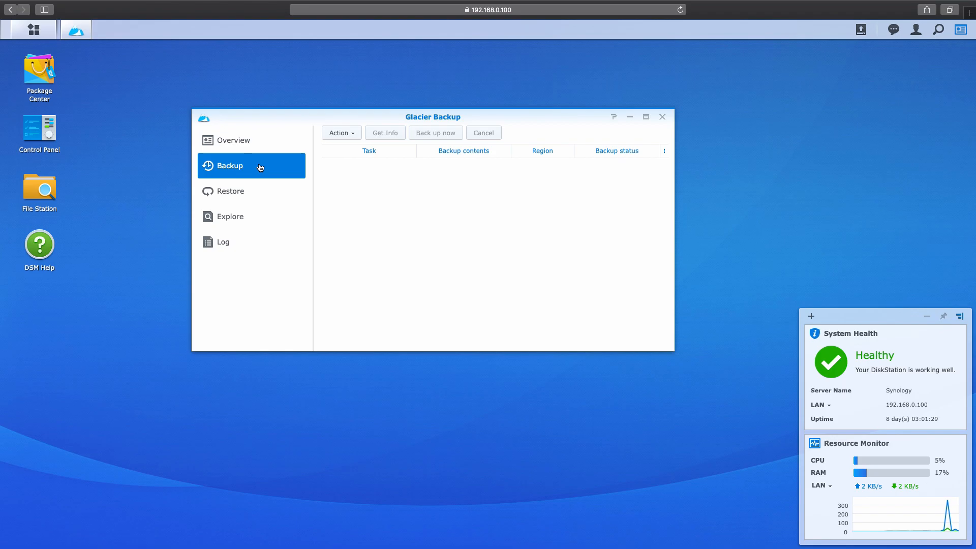
click(333, 133)
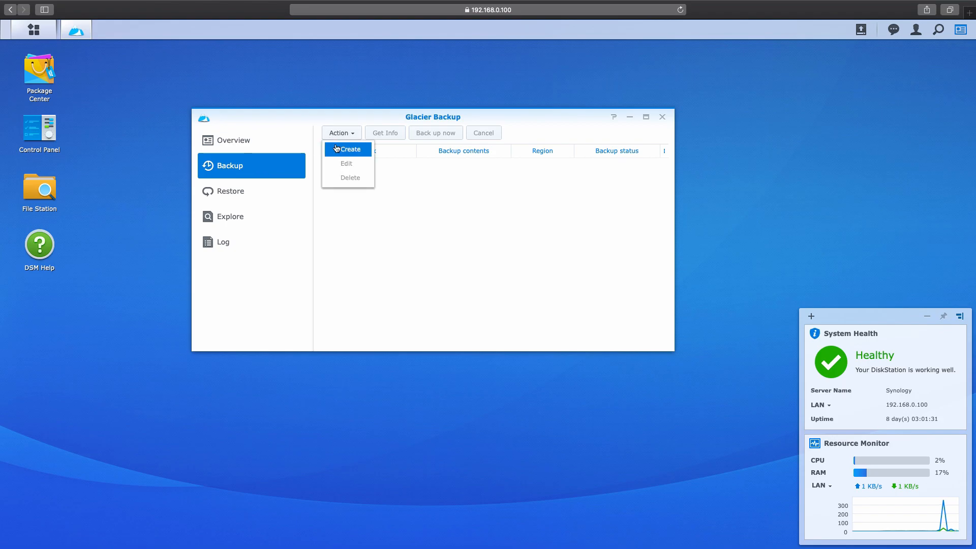
click(336, 147)
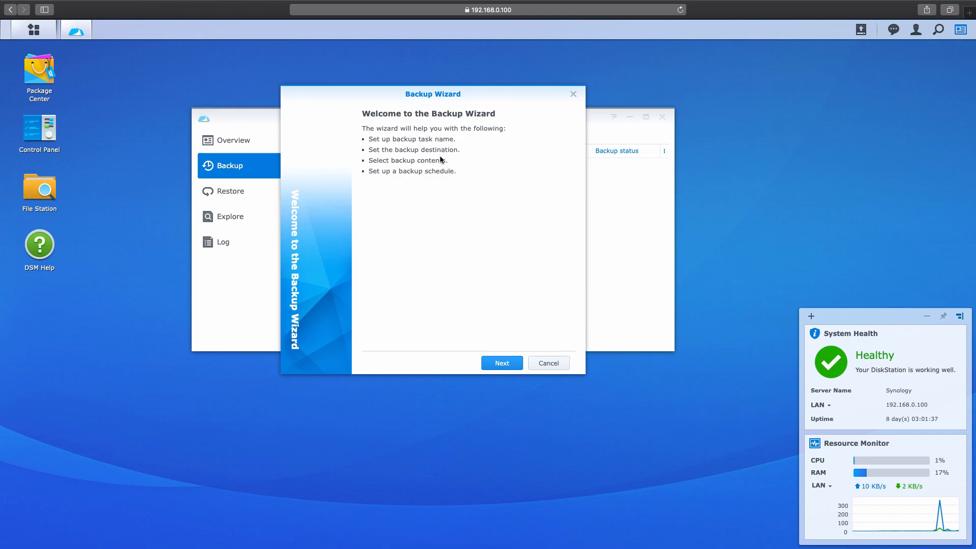
click(505, 364)
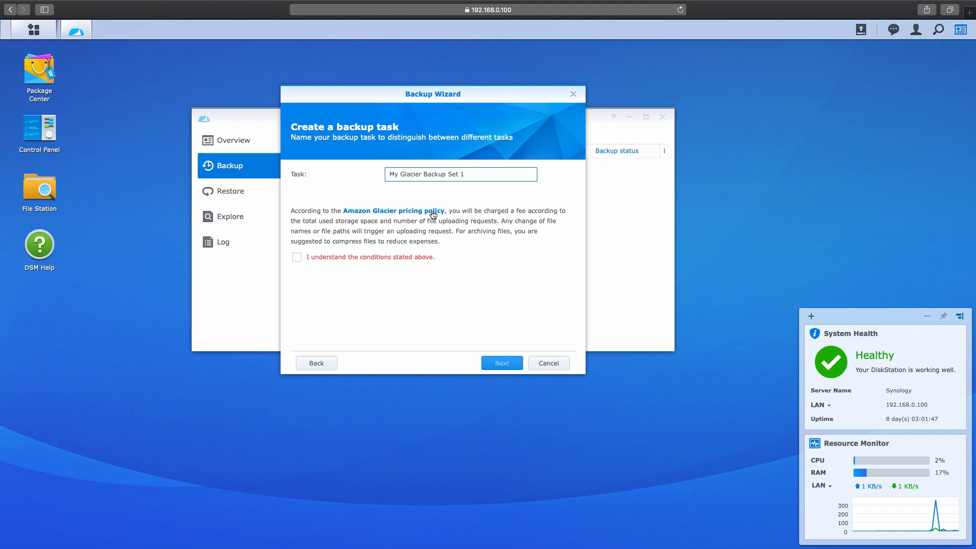
click(414, 210)
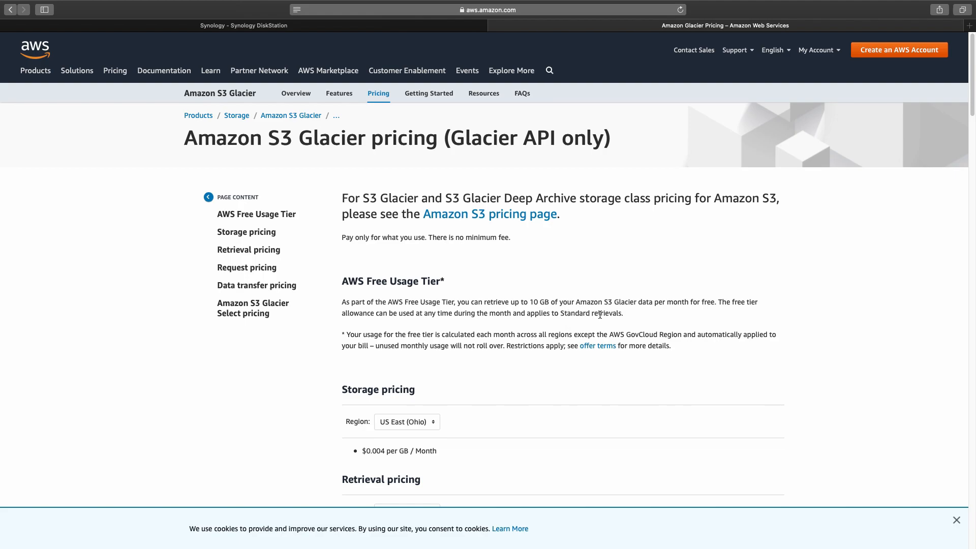
Step: Compare Glacier prices for US East (N. Virginia), US East (Ohio), US West (Oregon) and Europe (Frankfurt)
scroll(602, 314, down, 1)
scroll(602, 314, down, 4)
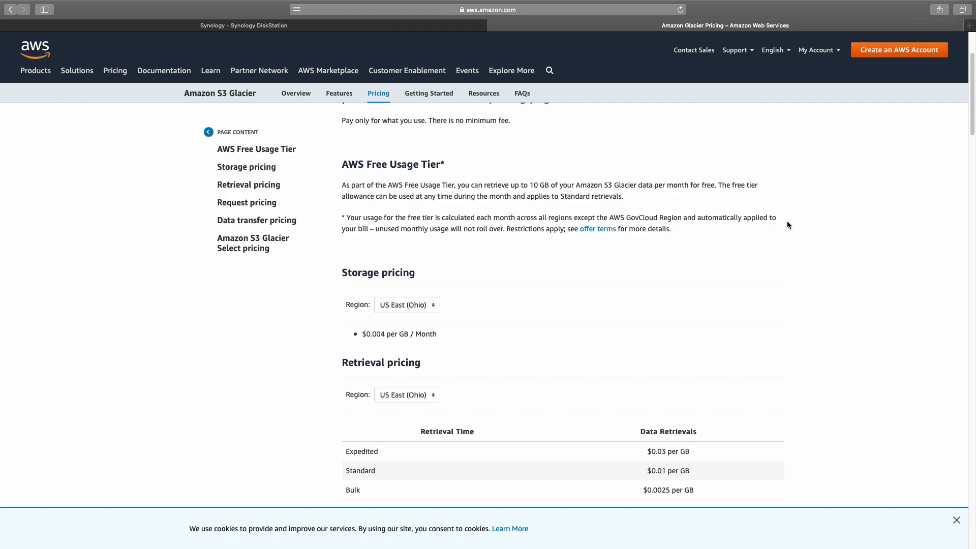
scroll(771, 342, down, 1)
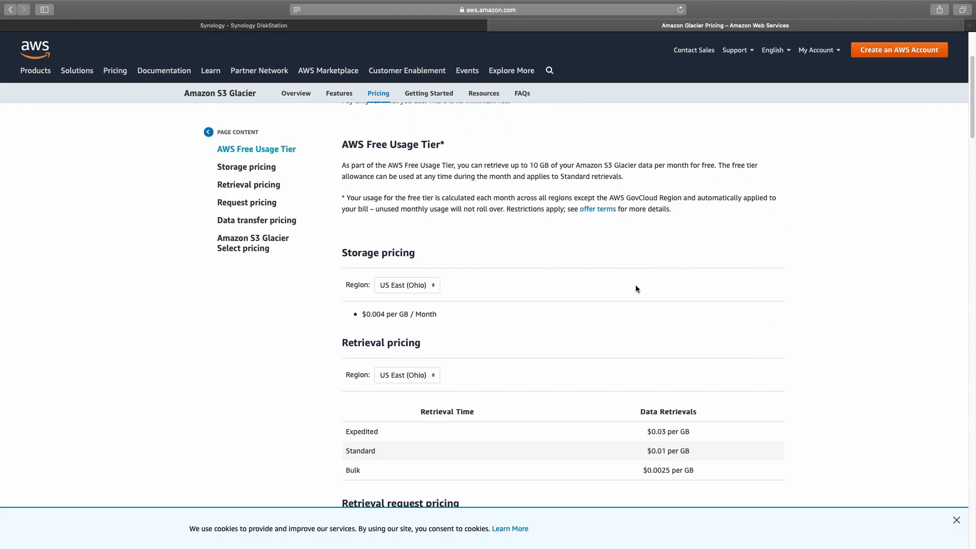
click(434, 284)
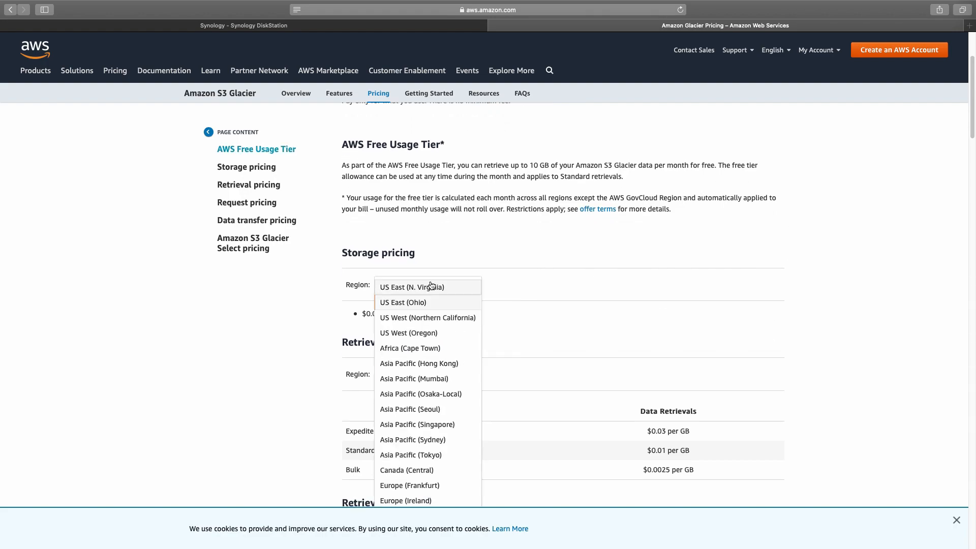
click(452, 285)
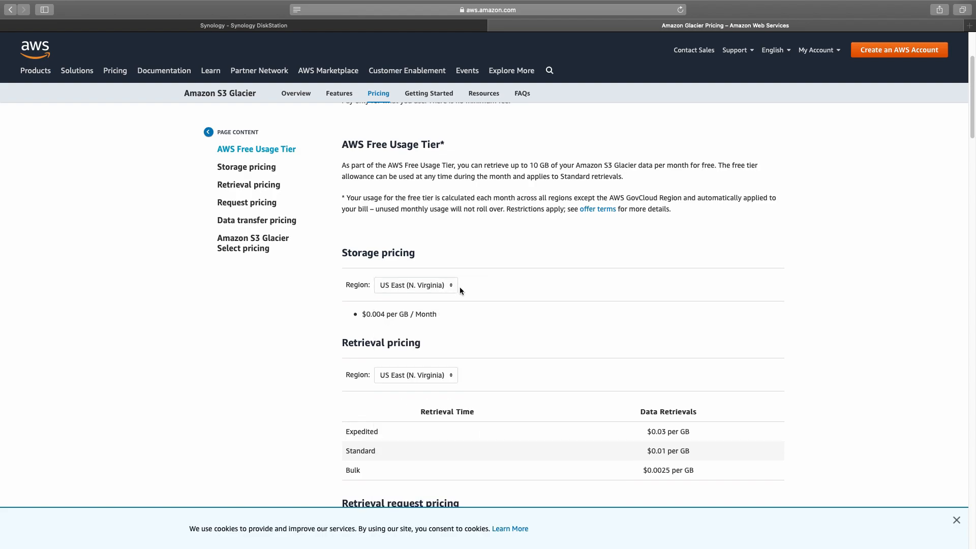
click(447, 285)
click(446, 301)
click(424, 288)
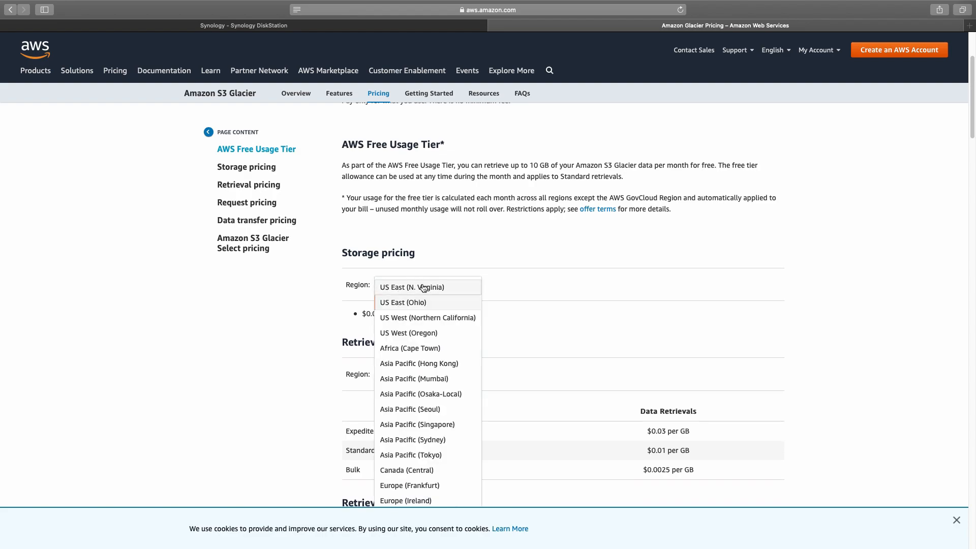
click(414, 332)
click(418, 289)
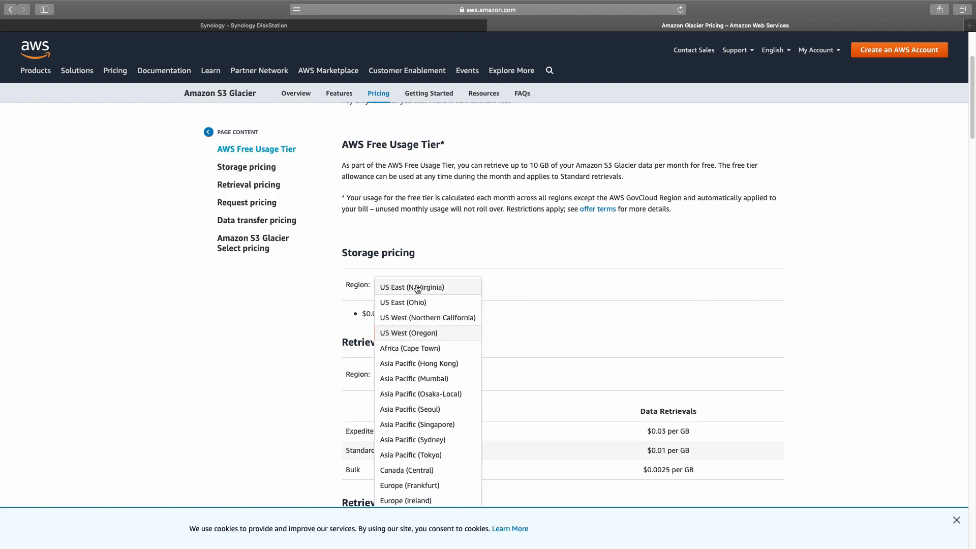
scroll(418, 288, down, 5)
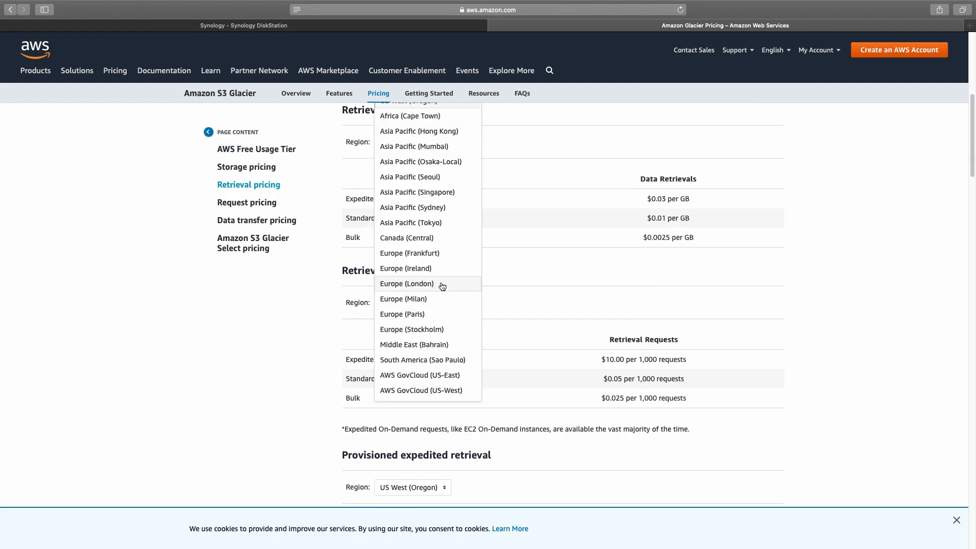
click(439, 255)
scroll(440, 257, up, 2)
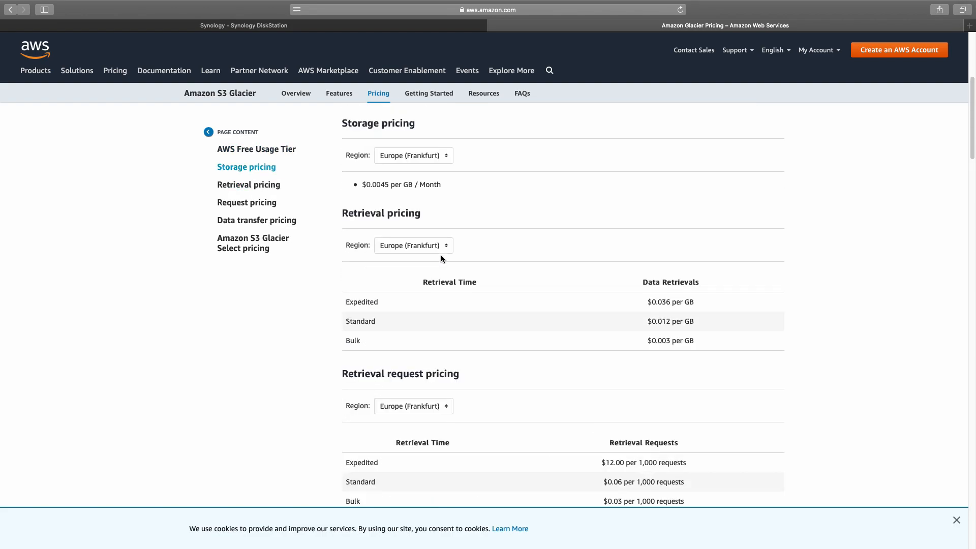
Step: Check Europe (Ireland), London and Milan, then return to US East (N. Virginia) and mark 0.004
click(437, 155)
click(453, 370)
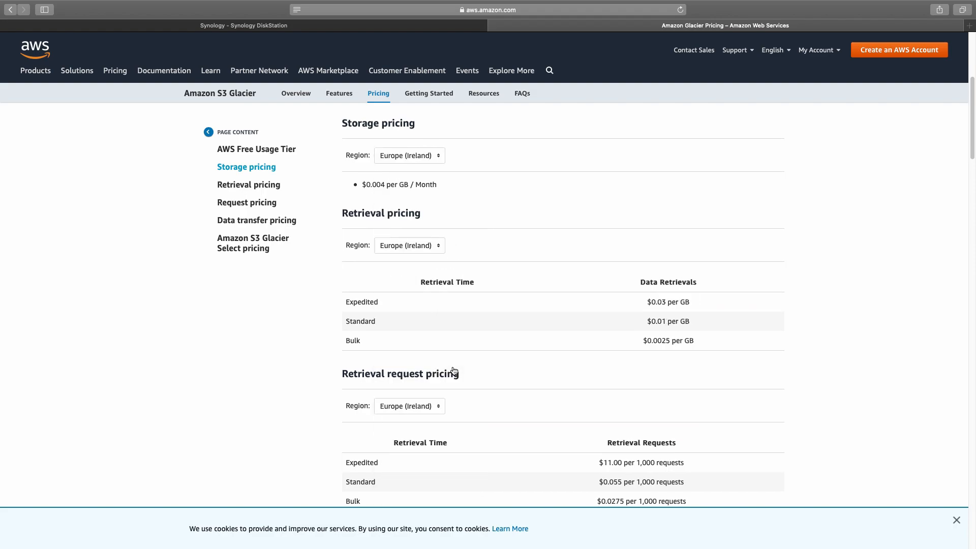
click(432, 156)
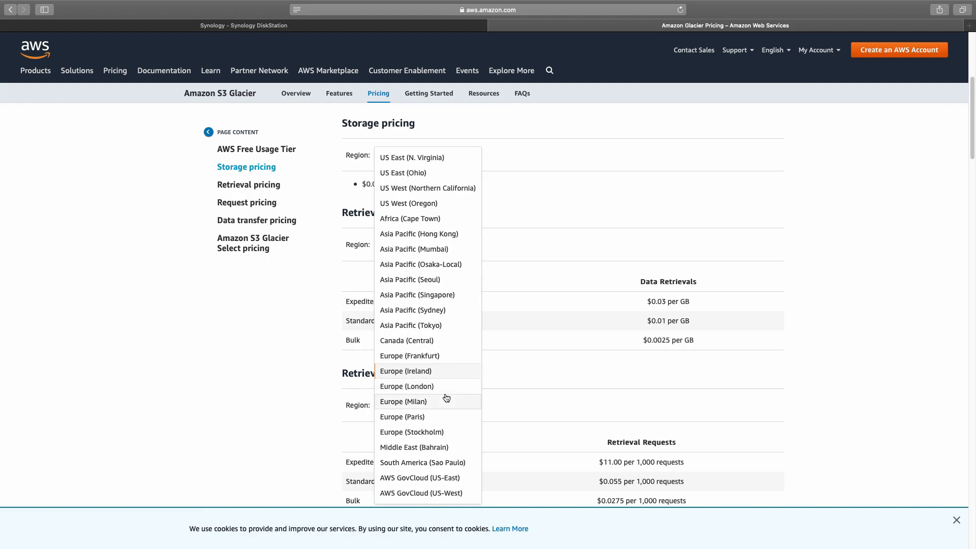
click(447, 386)
click(429, 155)
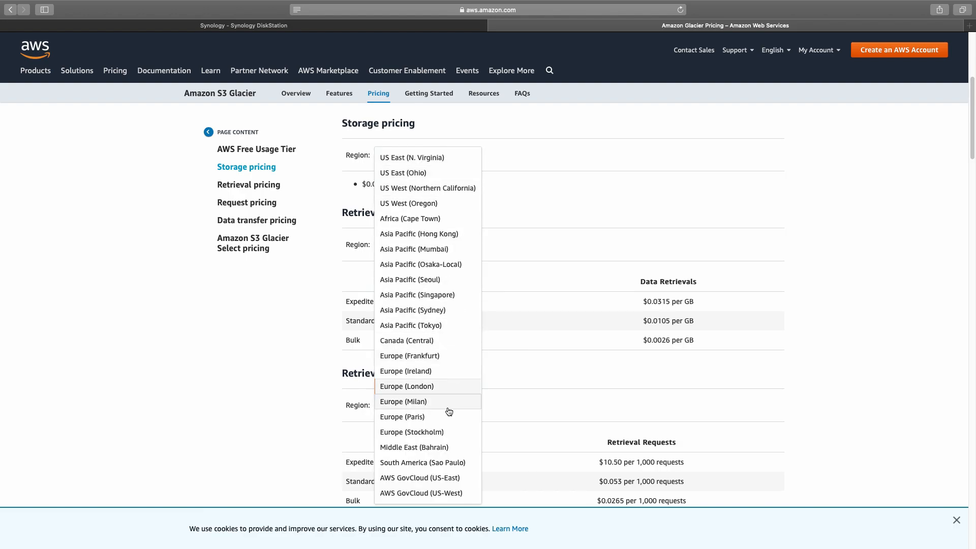
click(449, 403)
click(431, 156)
click(430, 158)
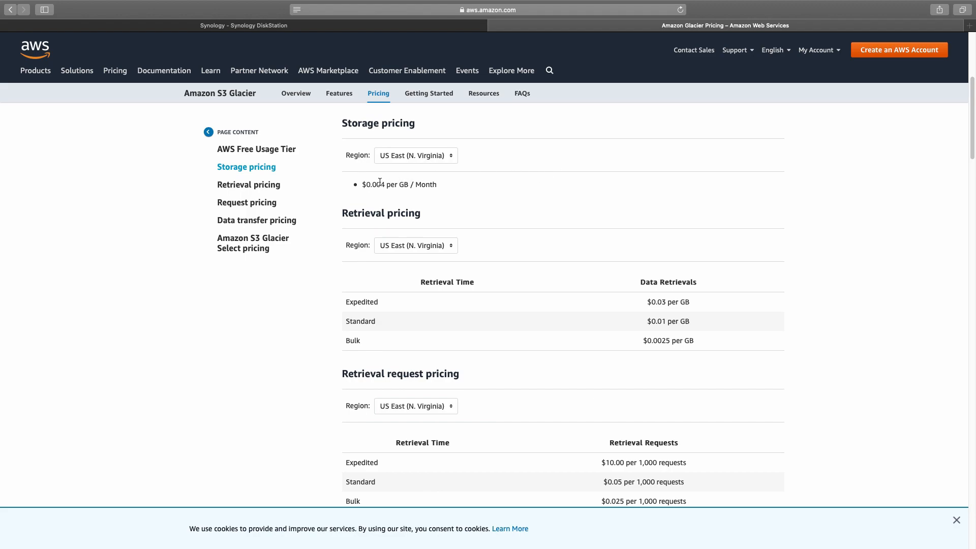
drag(366, 183, 383, 183)
key(super+c)
key(super+space)
key(super+v)
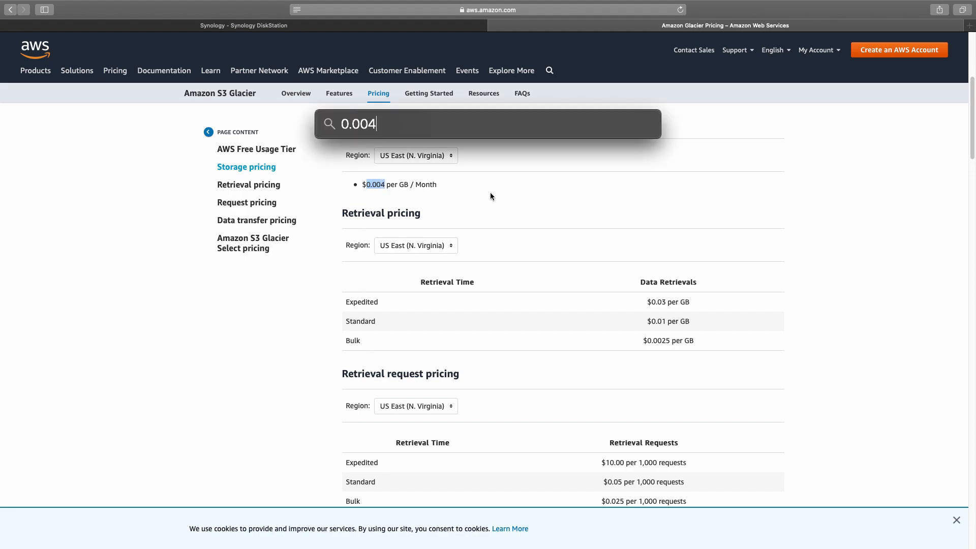
text(*)
text(000)
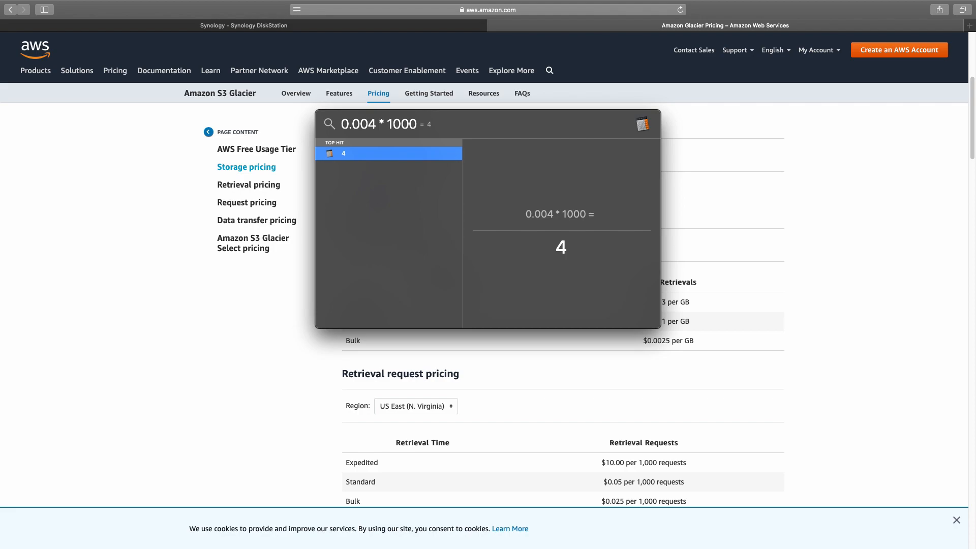
text( * 6)
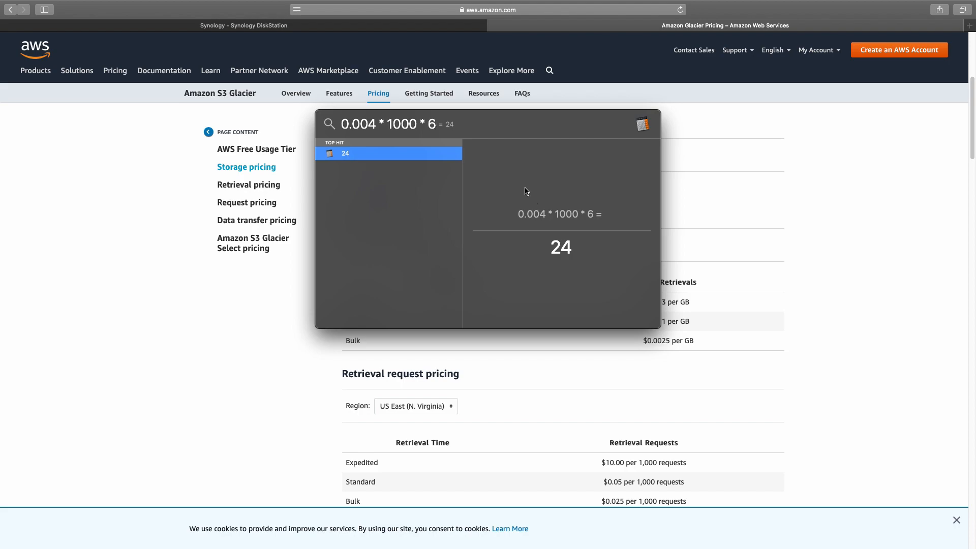
key(Escape)
key(Escape)
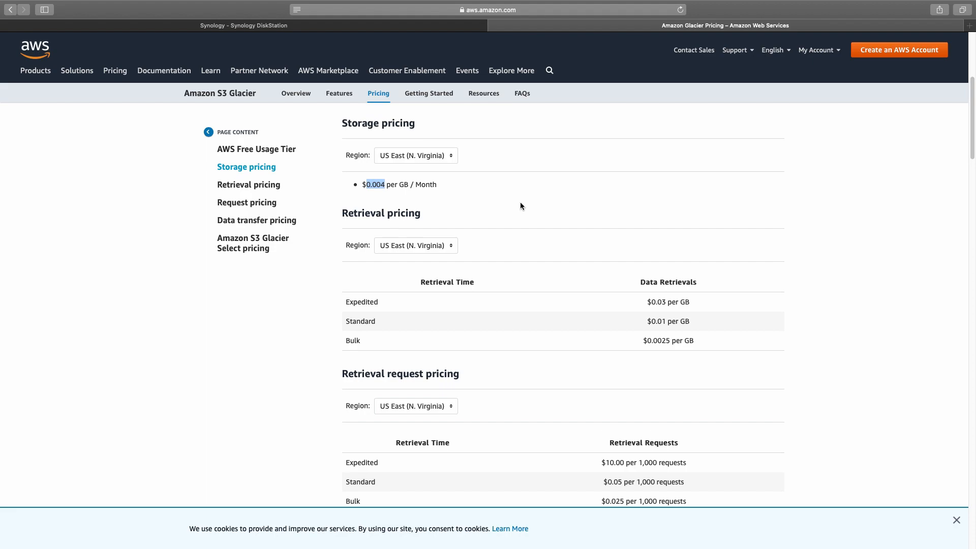
Step: Back on the DiskStation tab, tick 'I understand the conditions stated above' and continue to the destination step
click(587, 156)
click(446, 27)
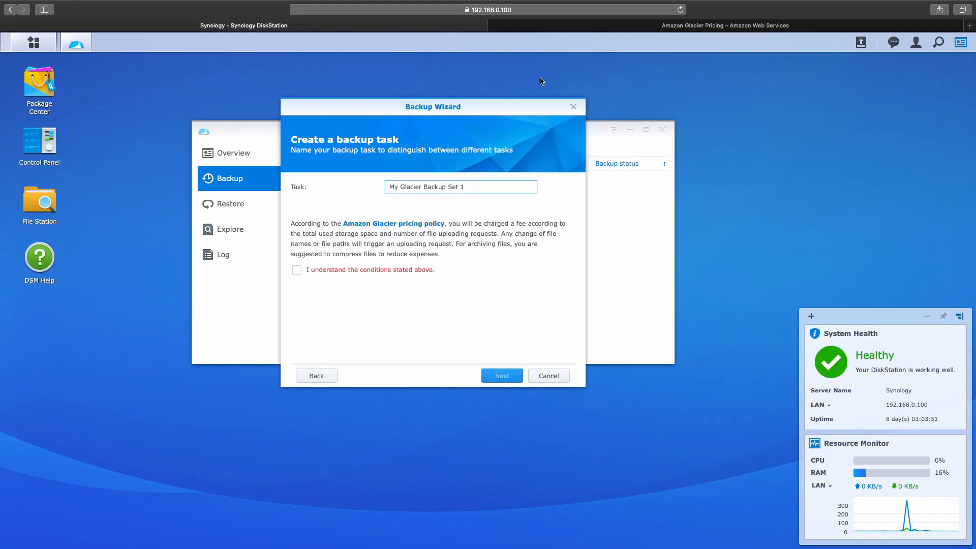
click(369, 264)
click(502, 376)
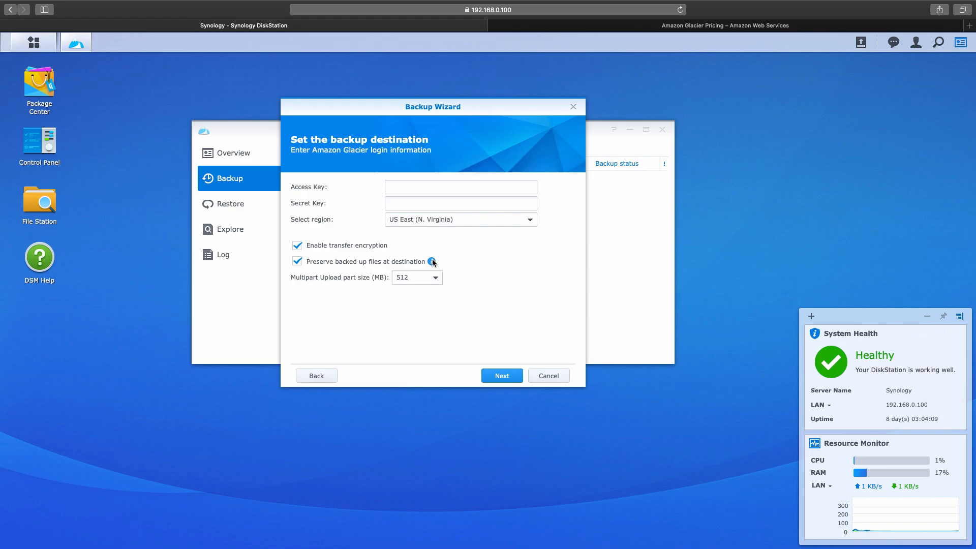
Step: Leave the part size at 512, cancel the Backup Wizard, and close Glacier Backup
mouse_move(432, 262)
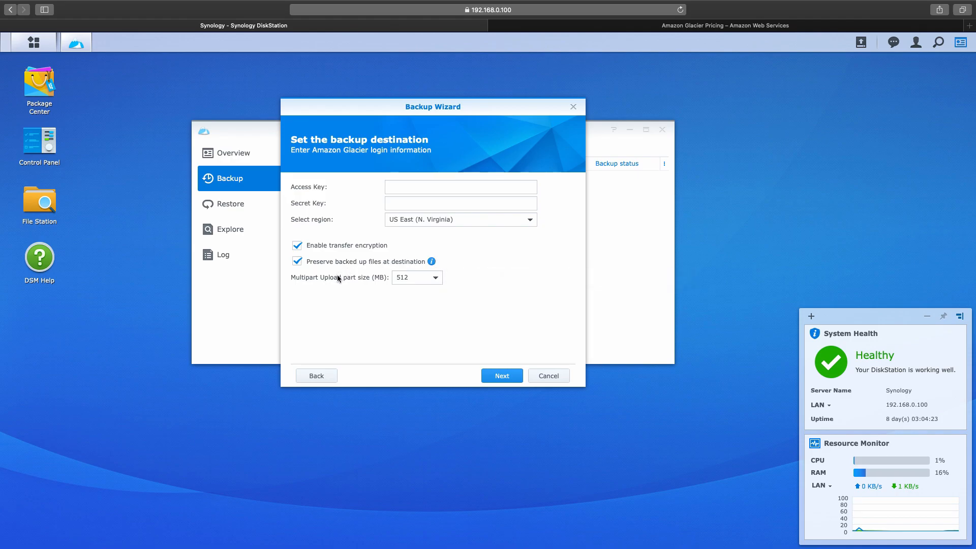
click(414, 281)
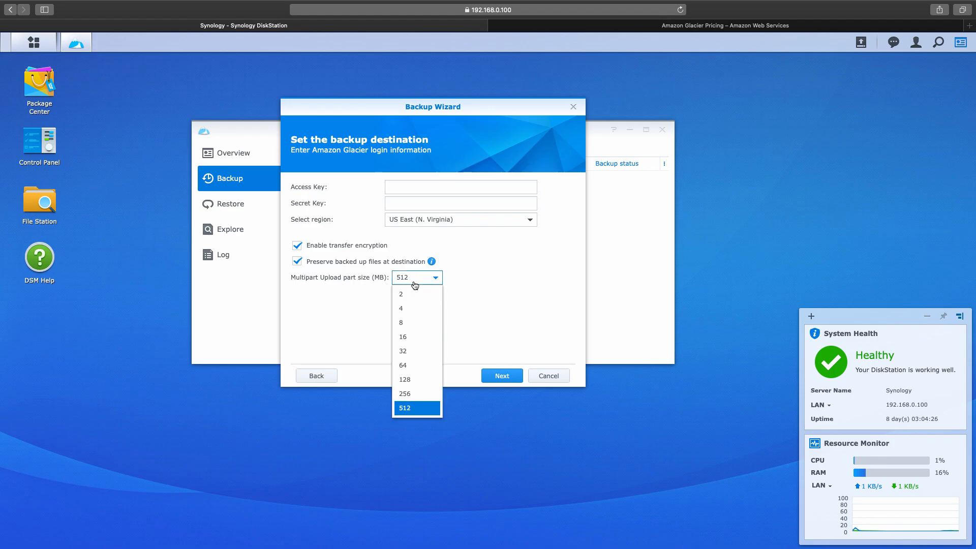
click(480, 286)
click(551, 379)
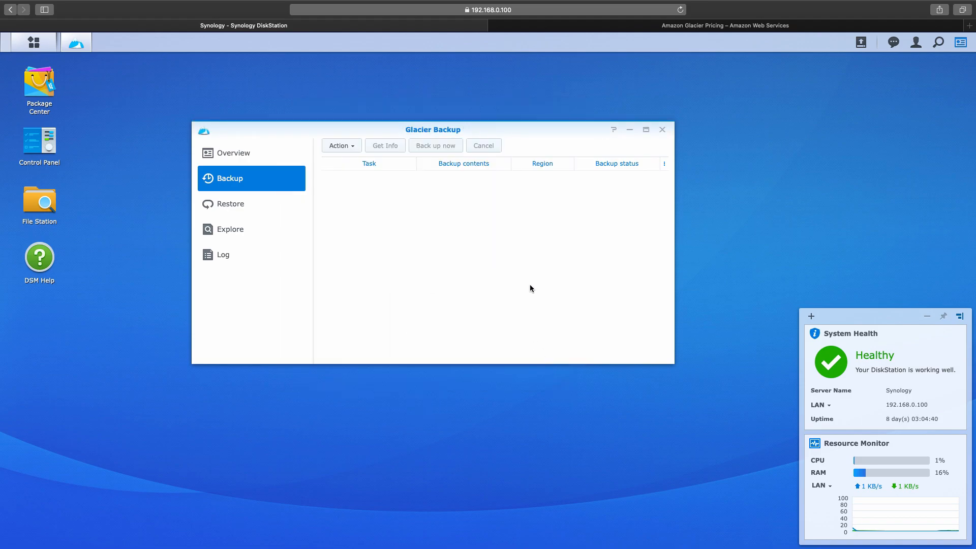
click(661, 130)
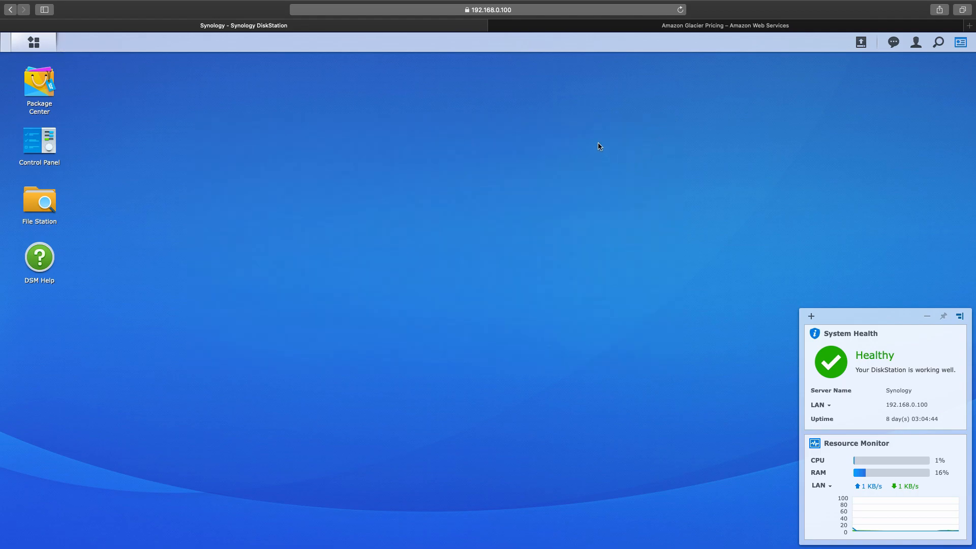
Step: Use Mission Control to switch to the Brave Browser space showing the AWS Management Console
key(ctrl+Up)
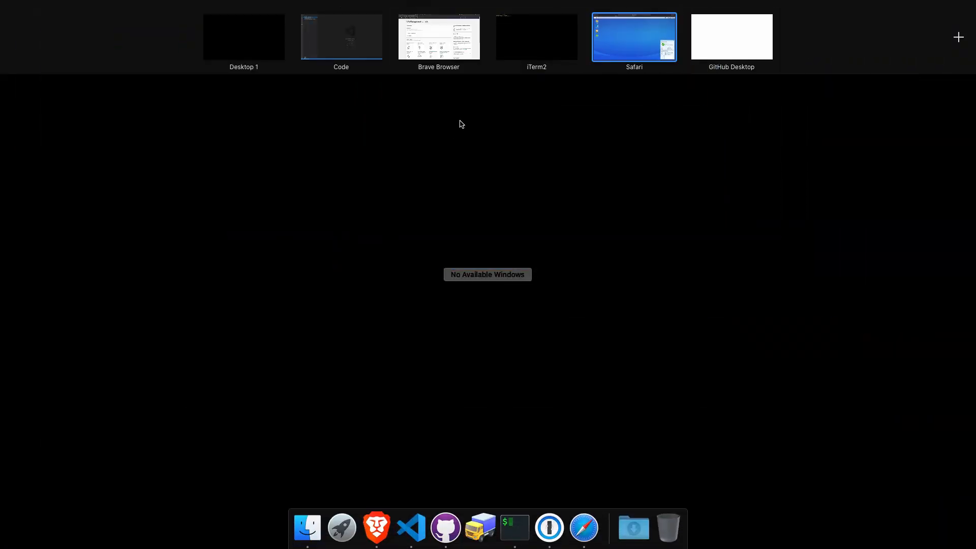
mouse_move(642, 44)
click(740, 31)
key(ctrl+Up)
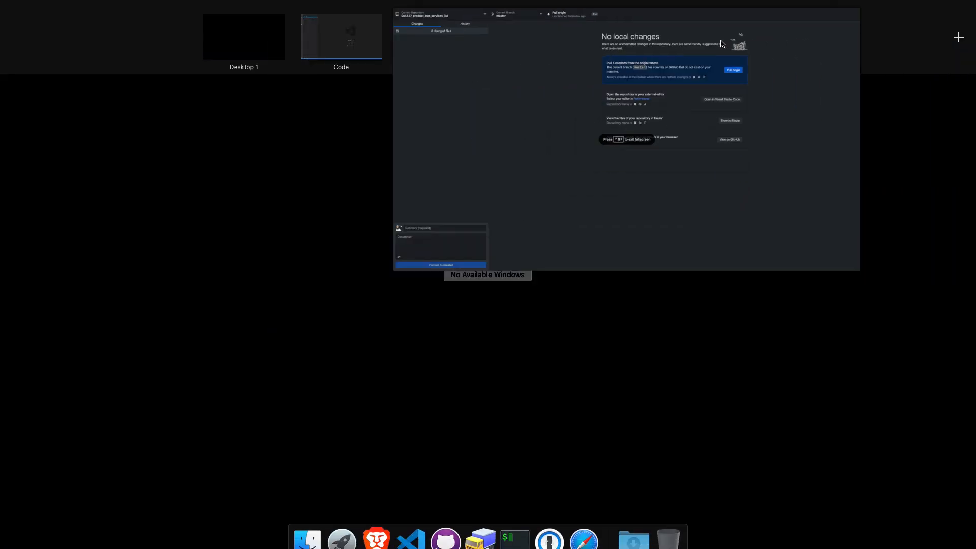
click(453, 29)
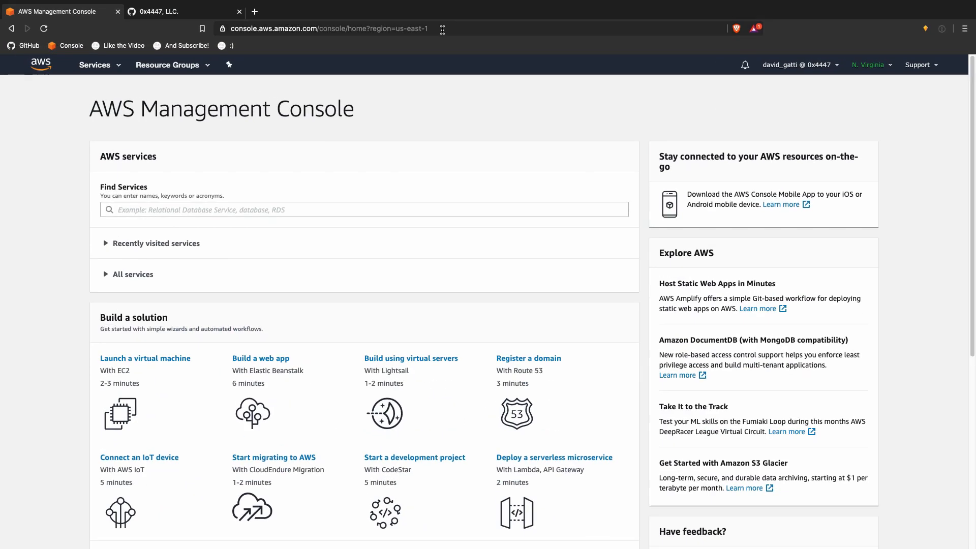
Step: Start a new repository named from the copied 0x4447_product_aws_services_list name, ending in 'synology_backup'
click(182, 13)
scroll(192, 330, down, 4)
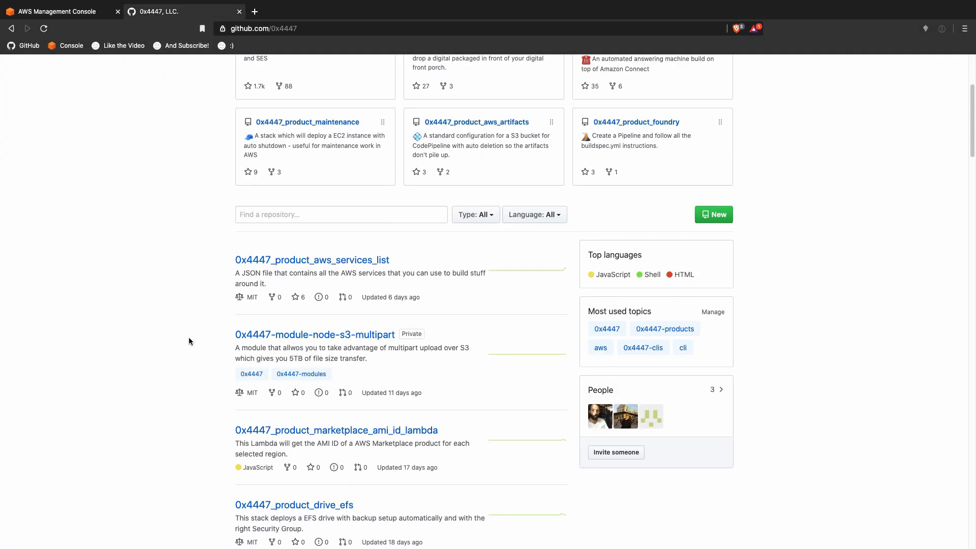
drag(407, 264, 235, 261)
key(ctrl+c)
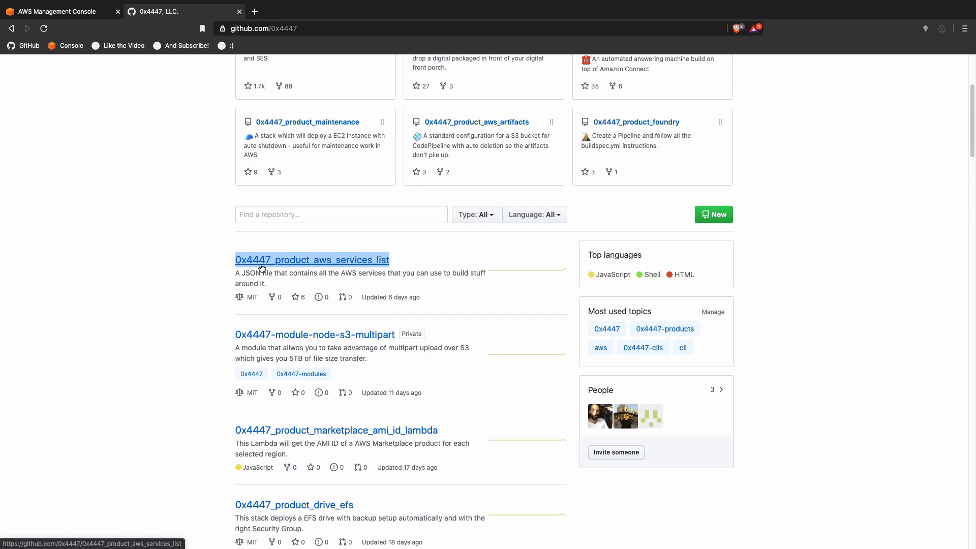
click(709, 219)
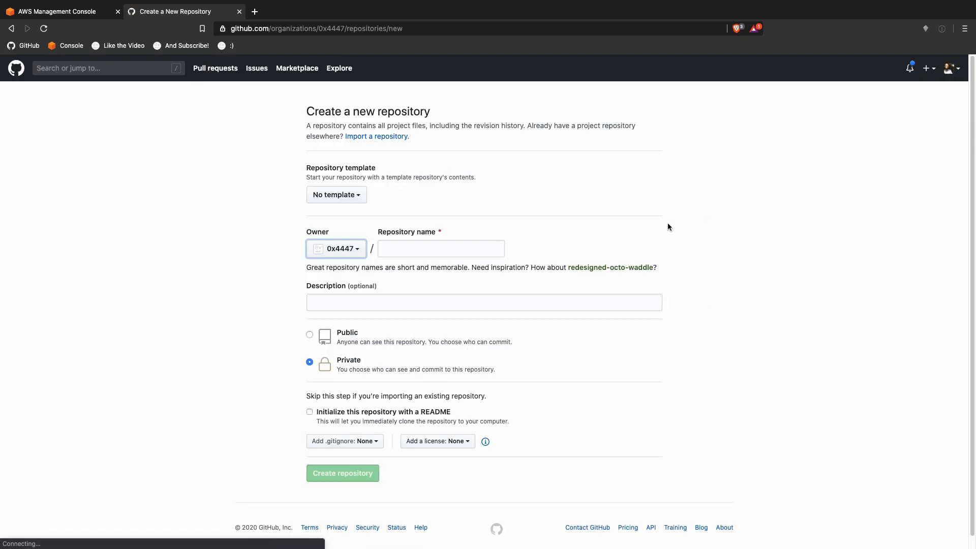
click(429, 249)
key(ctrl+v)
key(BackSpace)
key(BackSpace)
key(BackSpace)
key(BackSpace)
key(BackSpace)
key(BackSpace)
key(BackSpace)
key(BackSpace)
key(BackSpace)
key(BackSpace)
key(BackSpace)
key(BackSpace)
key(BackSpace)
key(BackSpace)
key(BackSpace)
key(BackSpace)
key(BackSpace)
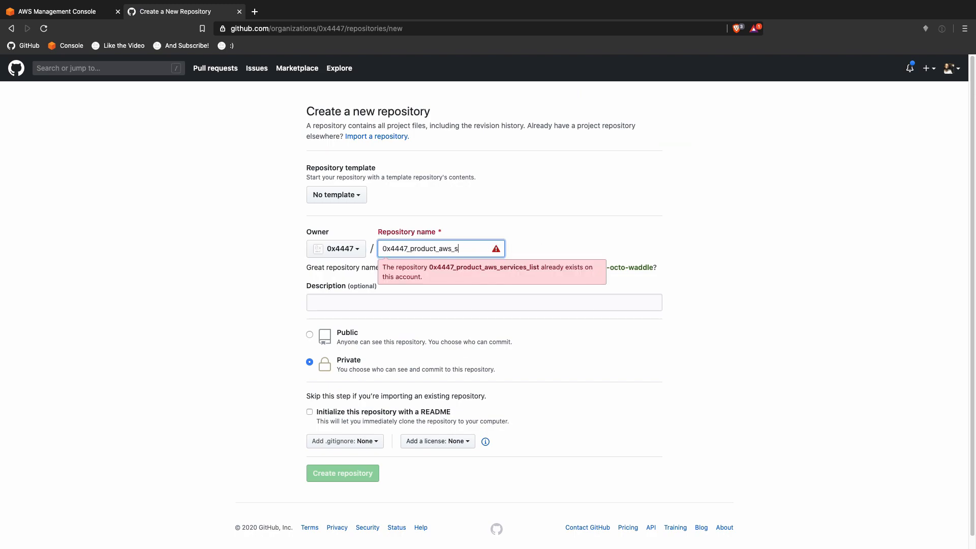
text(synolo)
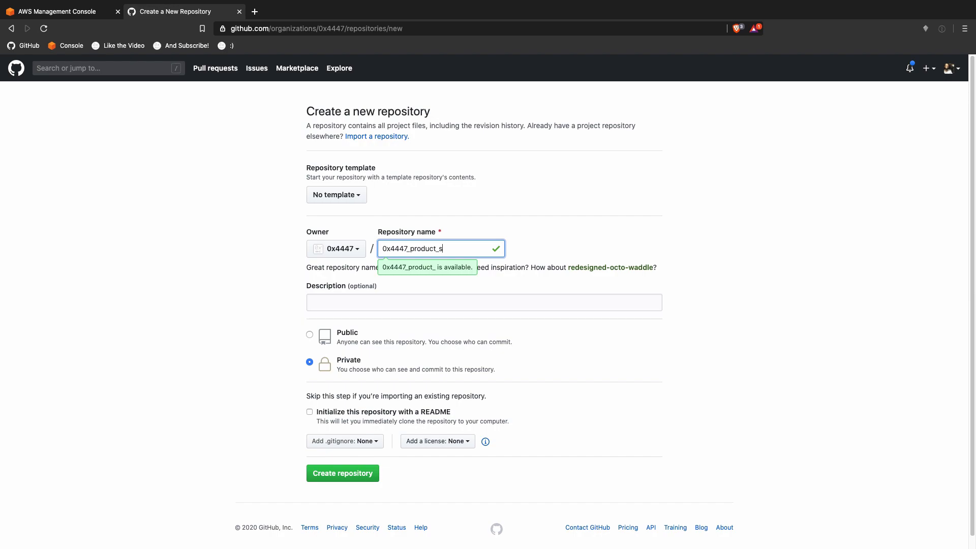
text(gy_)
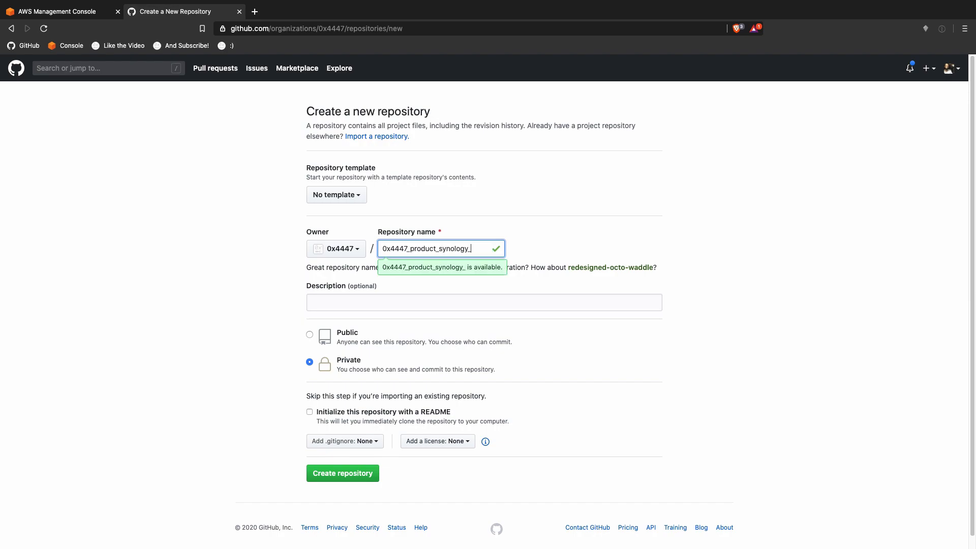
text(backup)
Step: Enter the description 'This stack will deploy all that is necesary to enable S3 Glaciar backup for your Synology'
click(559, 300)
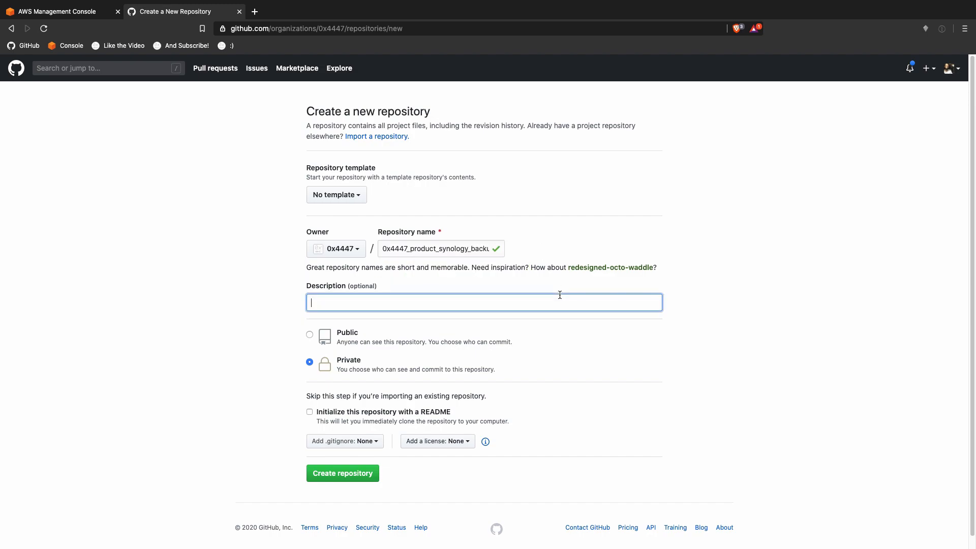
text(This stack will deploy all that is neces)
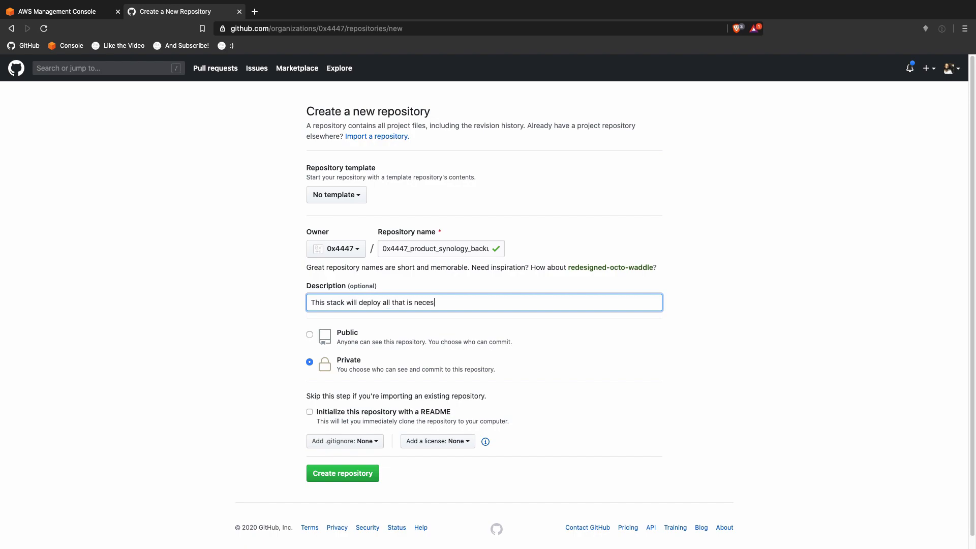
text(ary to enable S3 Glaciar backup )
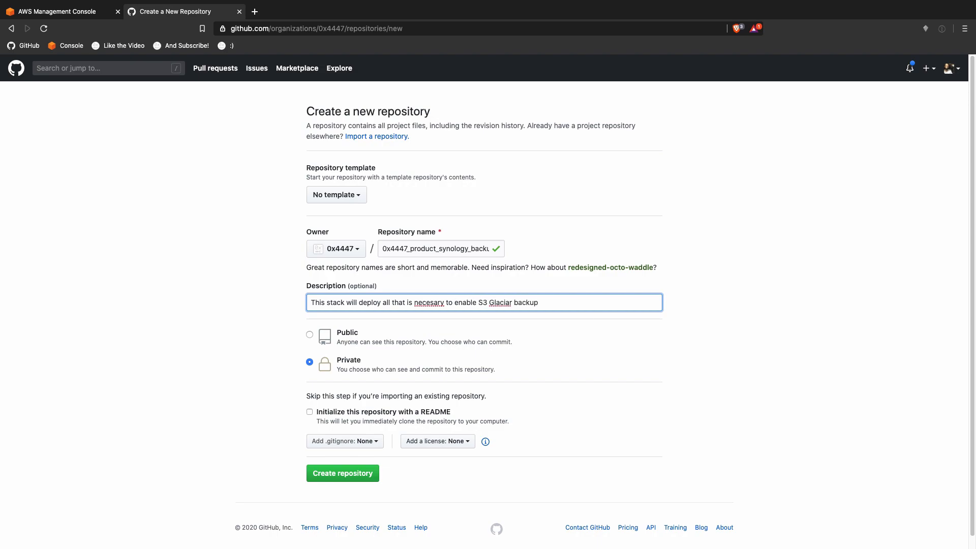
text(for your Synology)
right_click(501, 303)
key(Escape)
Step: In the AWS Management Console, search services for 'glaci' and open the S3 Glacier console
click(80, 12)
click(120, 65)
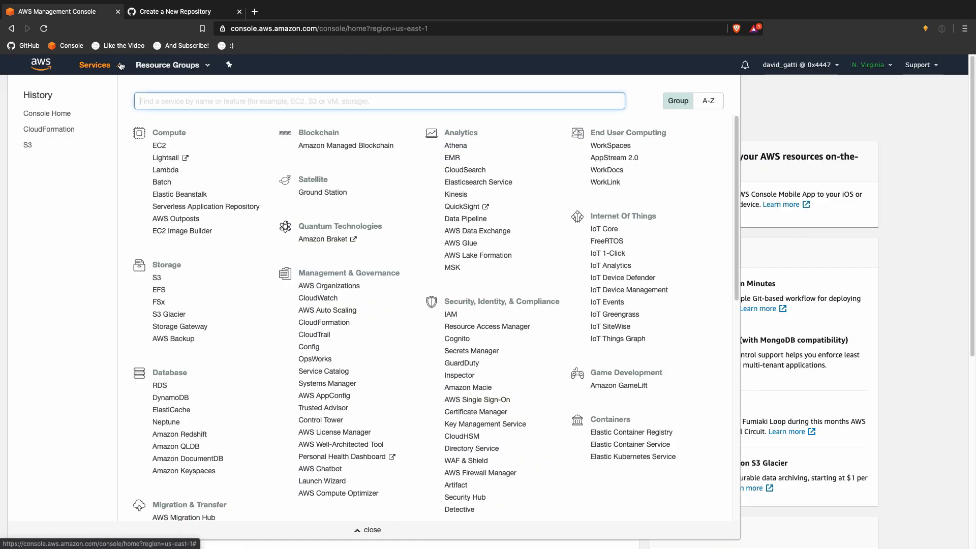
text(glaci)
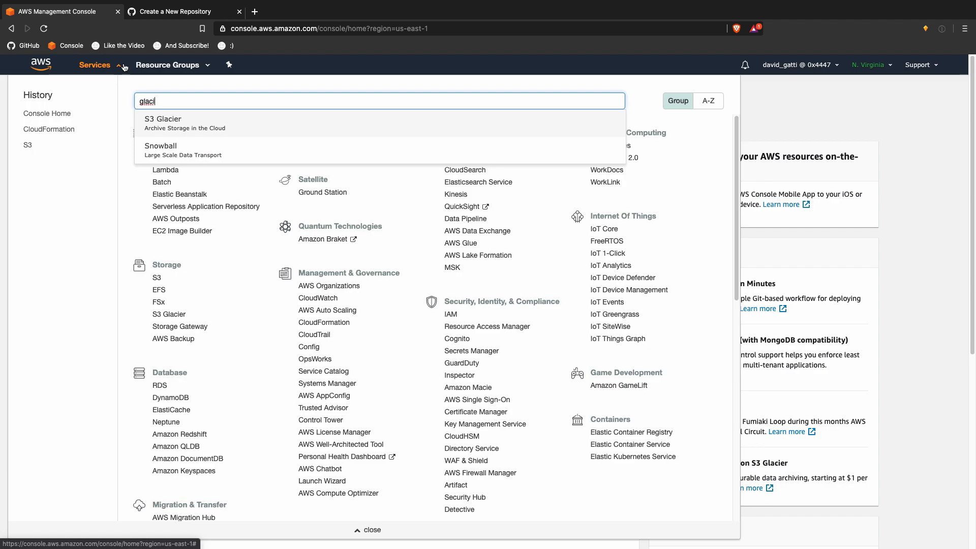
click(223, 127)
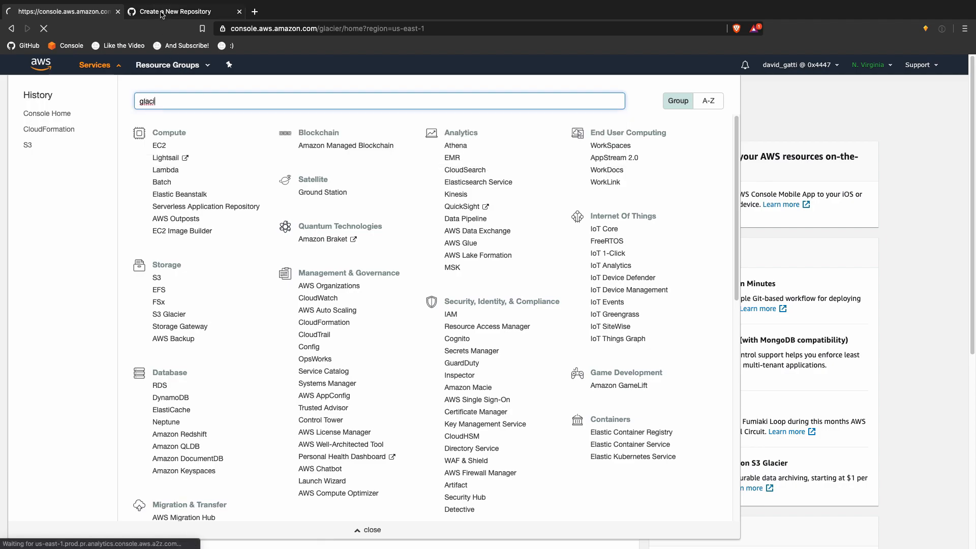
Step: Correct 'Glaciar' to 'Glacier' and 'necesary' to 'necessary' in the repository description
key(ctrl+Tab)
double_click(500, 302)
text(Glacier)
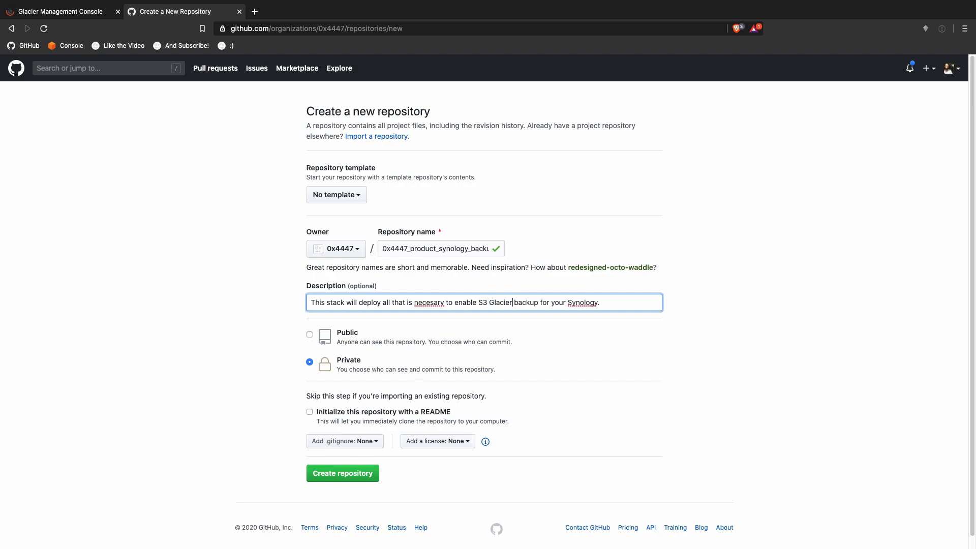
right_click(429, 302)
click(437, 304)
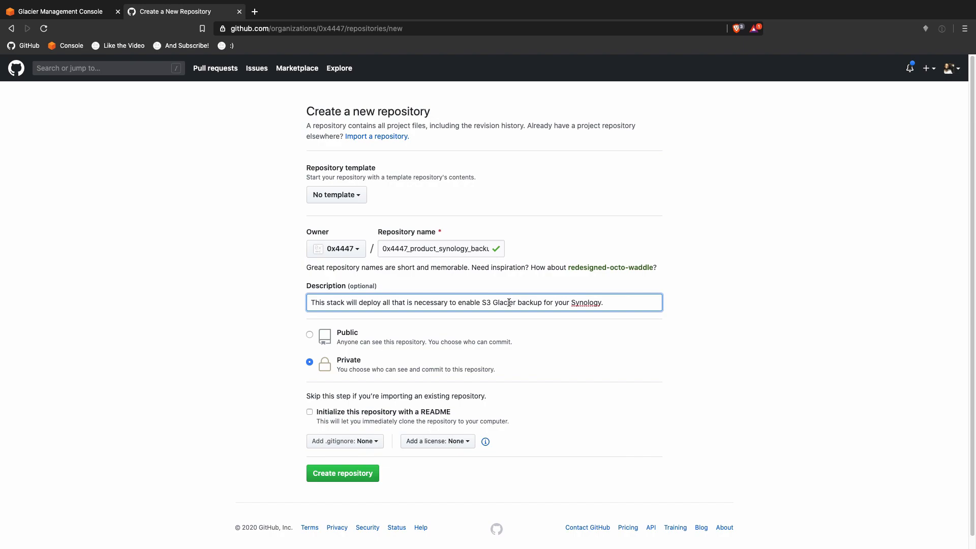
Step: Make the repository Public, add a README, and choose the MIT License
click(309, 334)
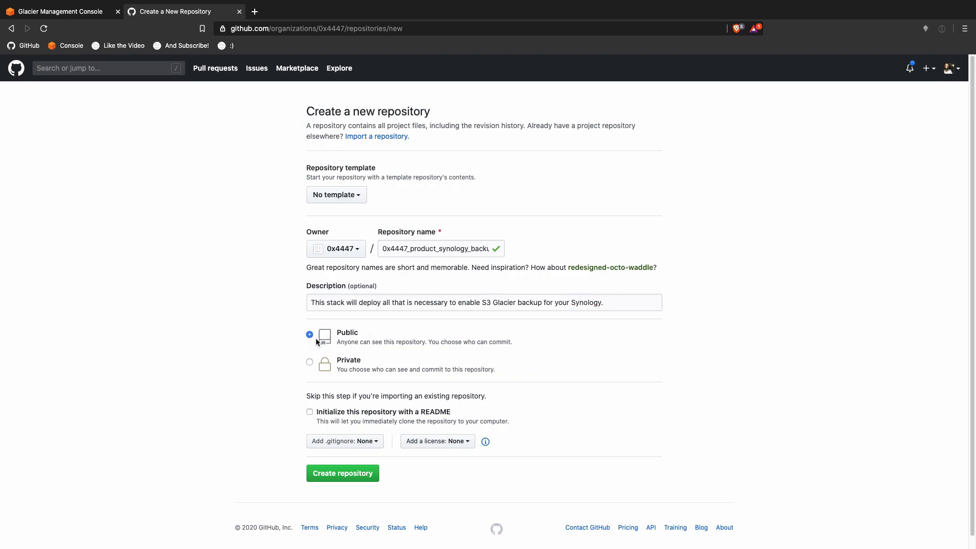
click(361, 414)
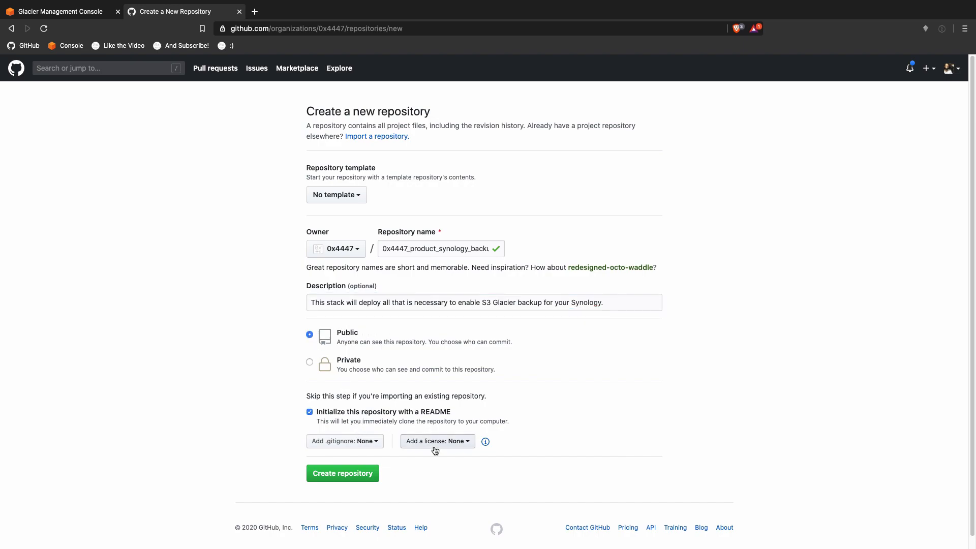
click(433, 442)
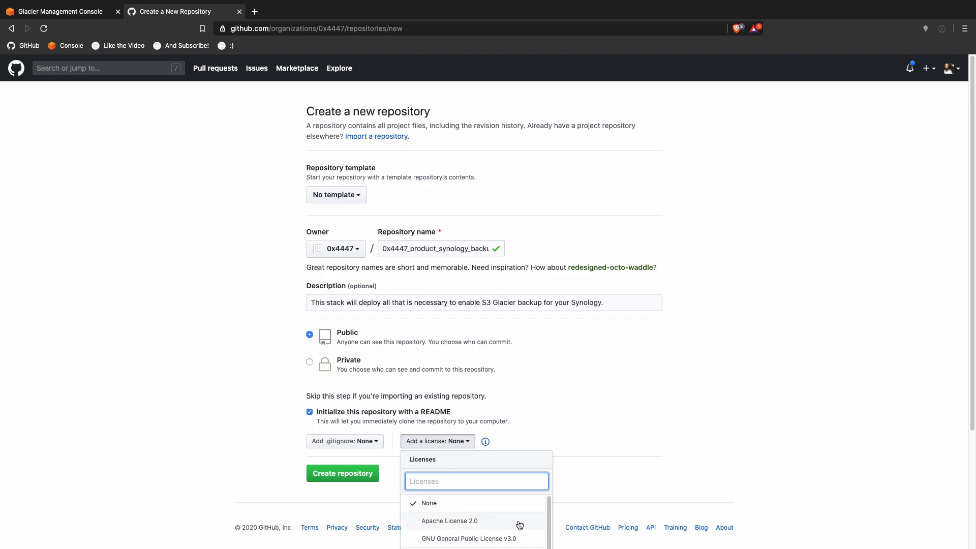
text(mit)
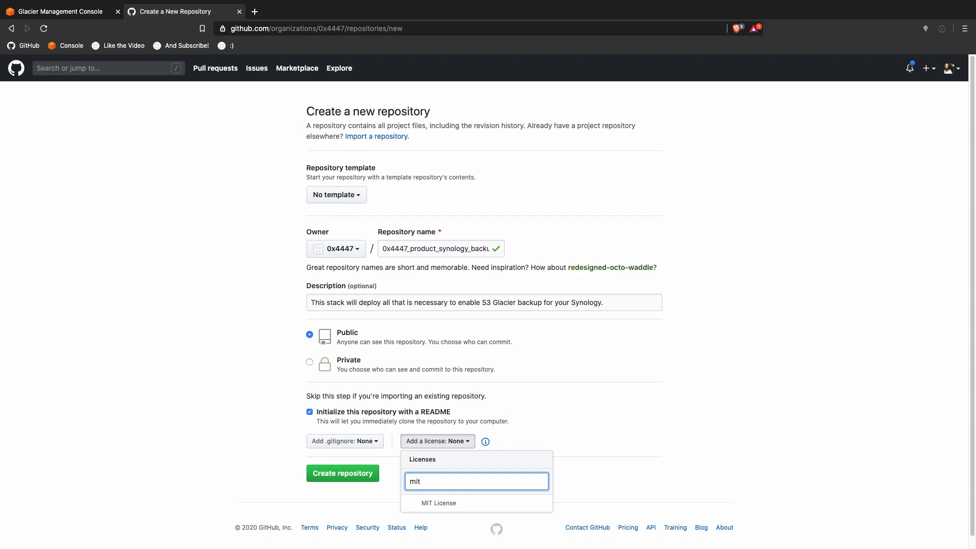
click(512, 505)
Step: Base it on the 0x4447_template_cloudformation template without all branches and create the repository
click(359, 194)
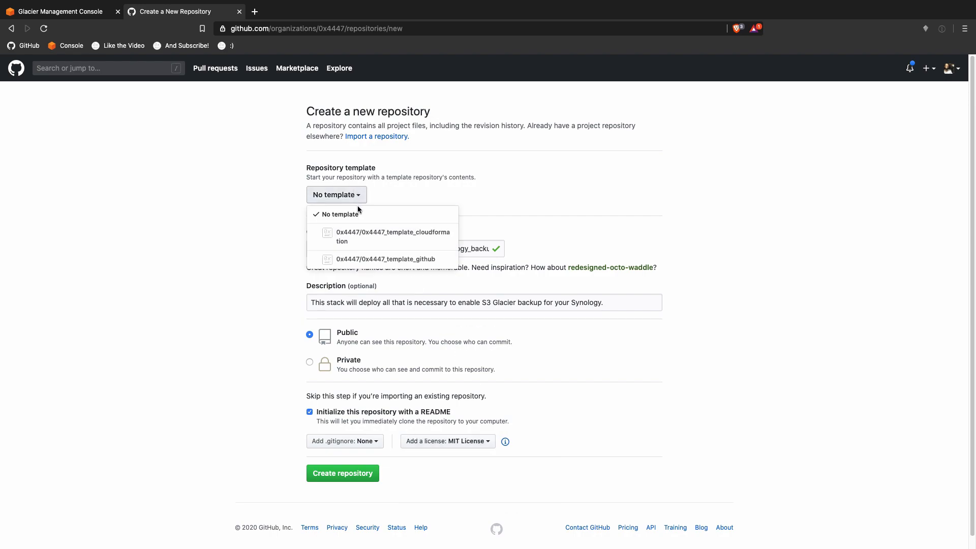
click(391, 233)
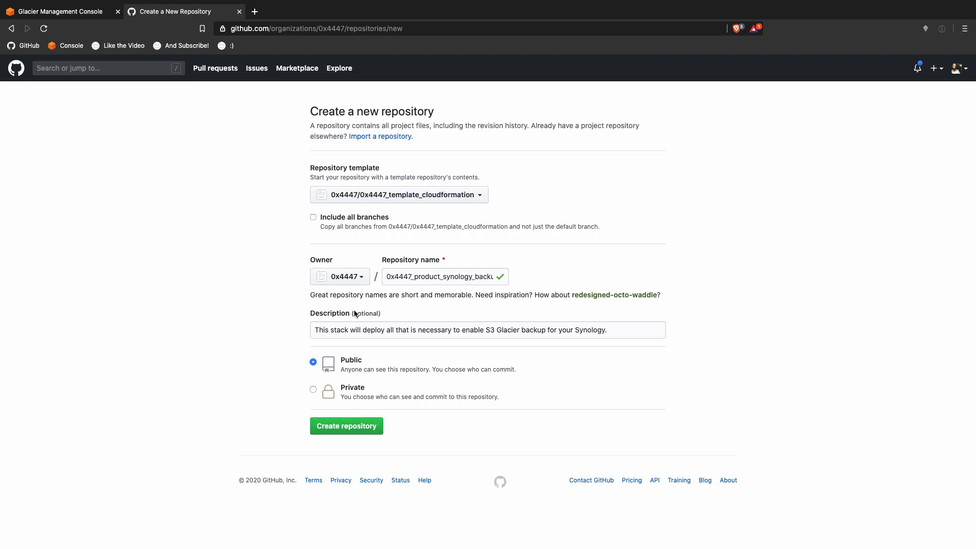
click(341, 222)
click(341, 222)
click(335, 427)
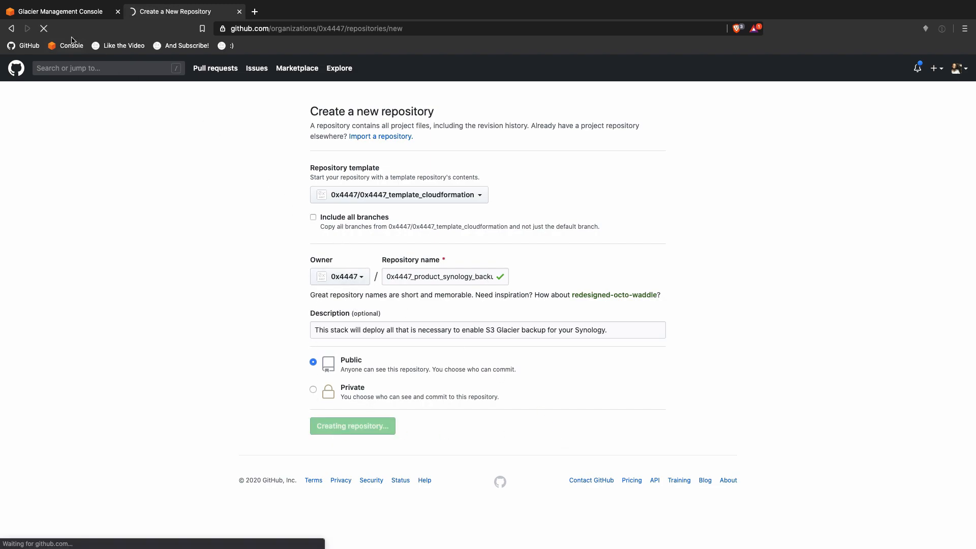
Step: Start Create Vault in the S3 Glacier console, US East (N. Virginia), then open a blank browser tab
click(60, 11)
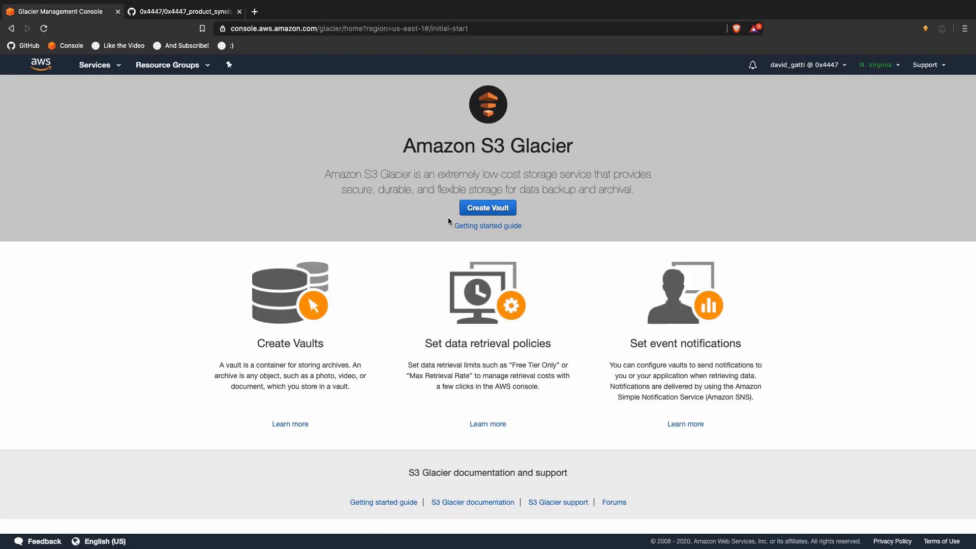
click(502, 214)
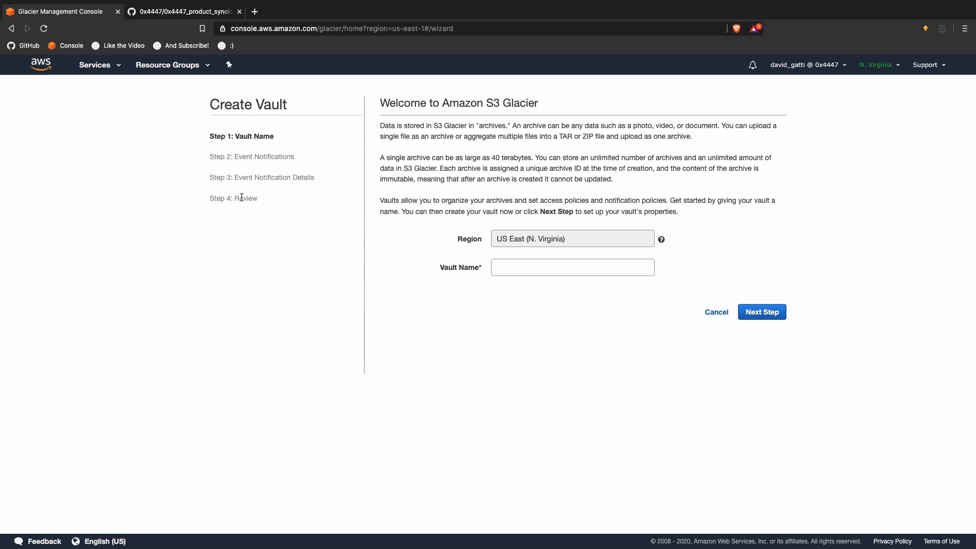
click(254, 11)
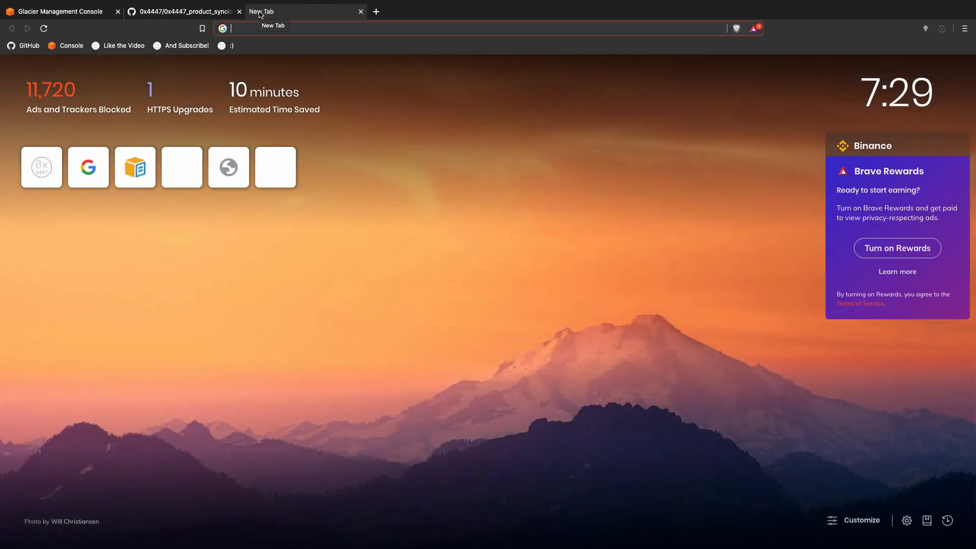
Step: Search Google for 'cloudformation glaciers3' and open the AWS::S3::Bucket CloudFormation documentation
text(cloudforma)
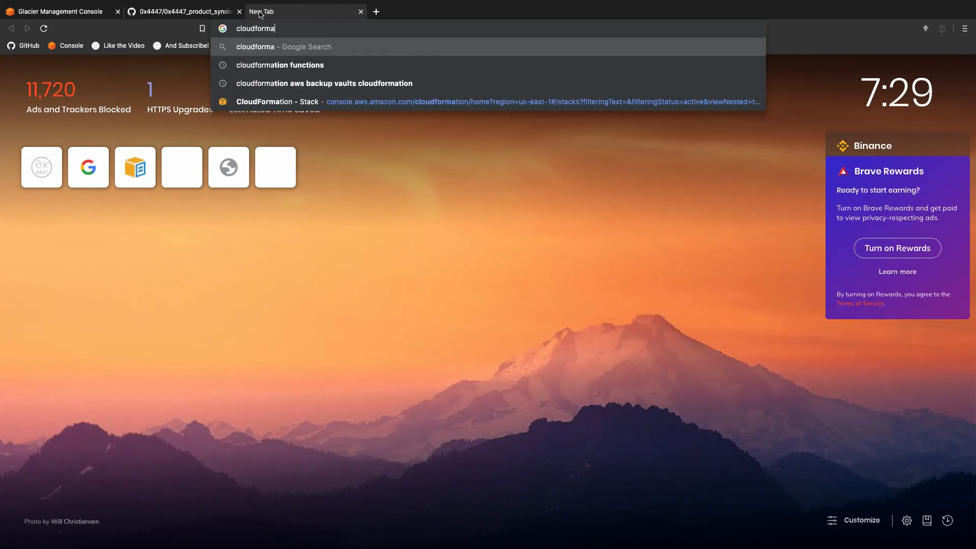
text(tion glaci)
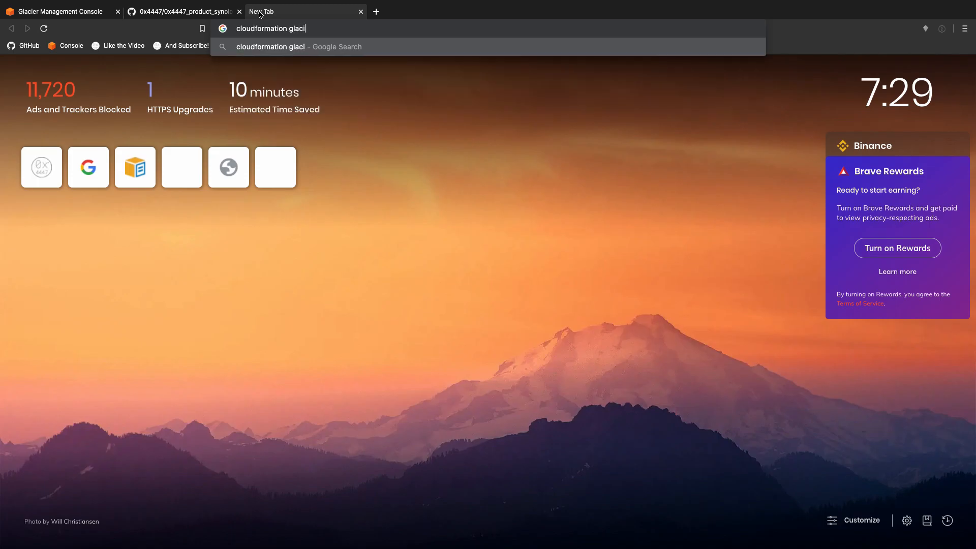
text(ers3)
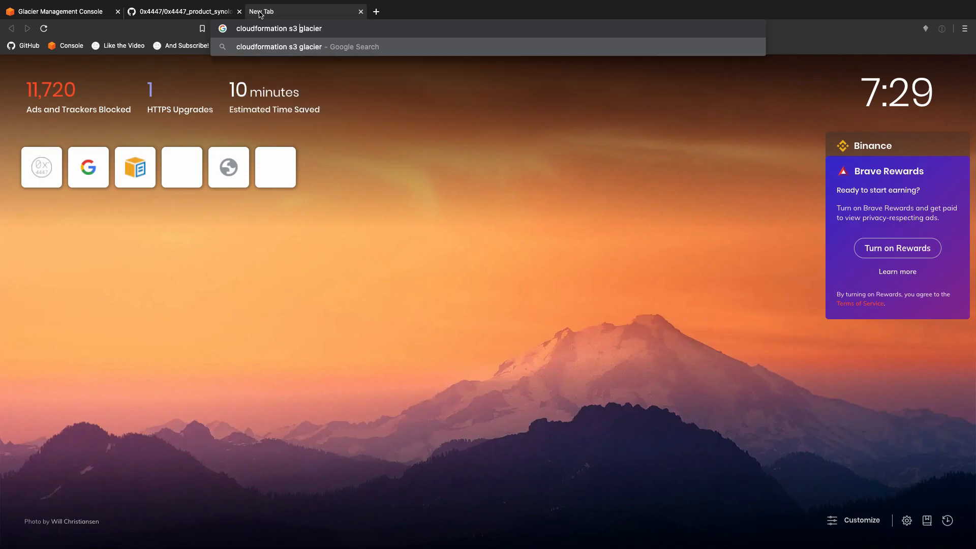
key(Return)
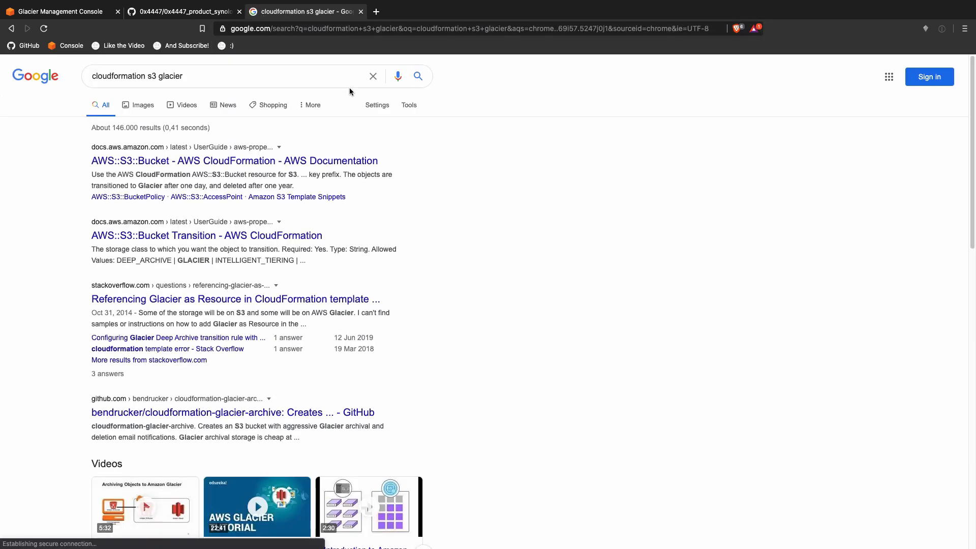
click(283, 162)
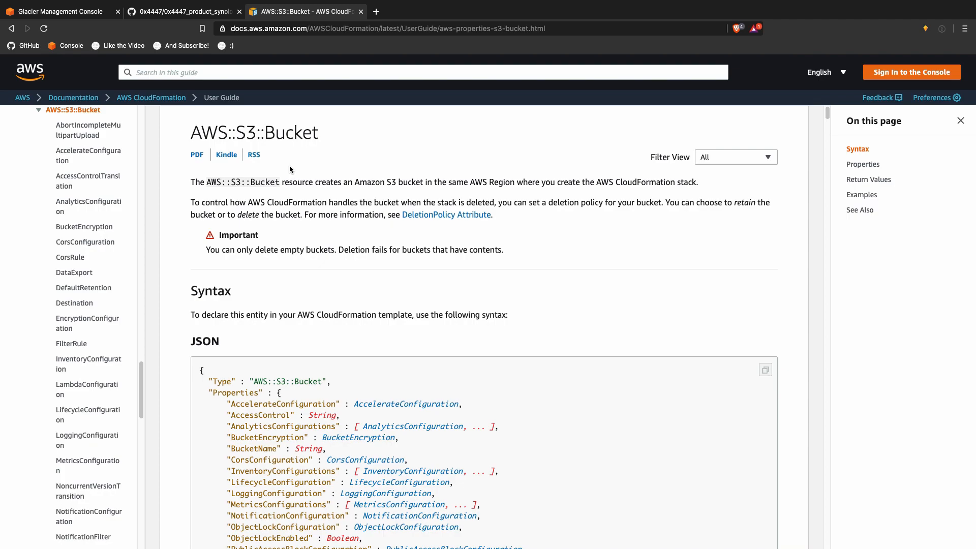
Step: Skim the AWS::S3::Bucket page, widen the navigation sidebar, and find 'glac' on the page
scroll(435, 307, down, 3)
scroll(435, 307, down, 2)
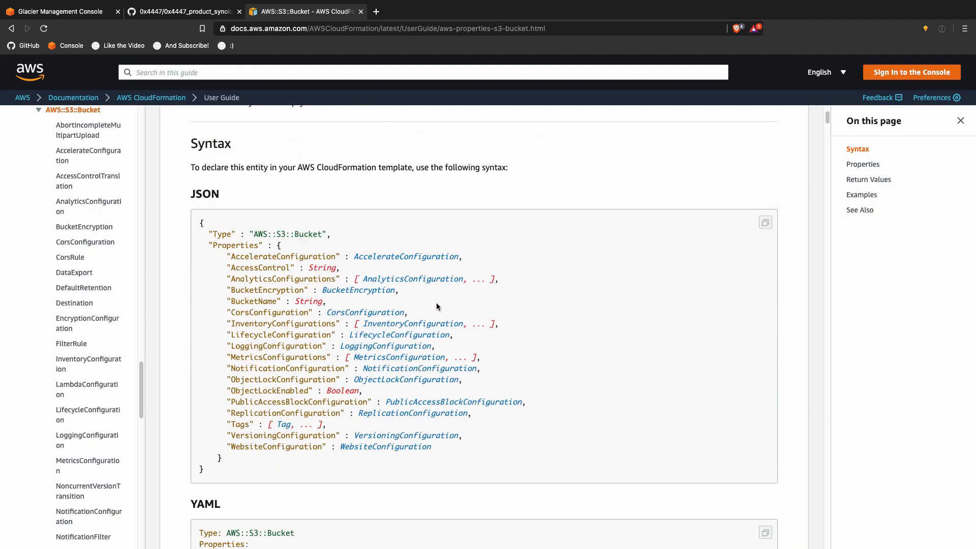
scroll(430, 294, up, 3)
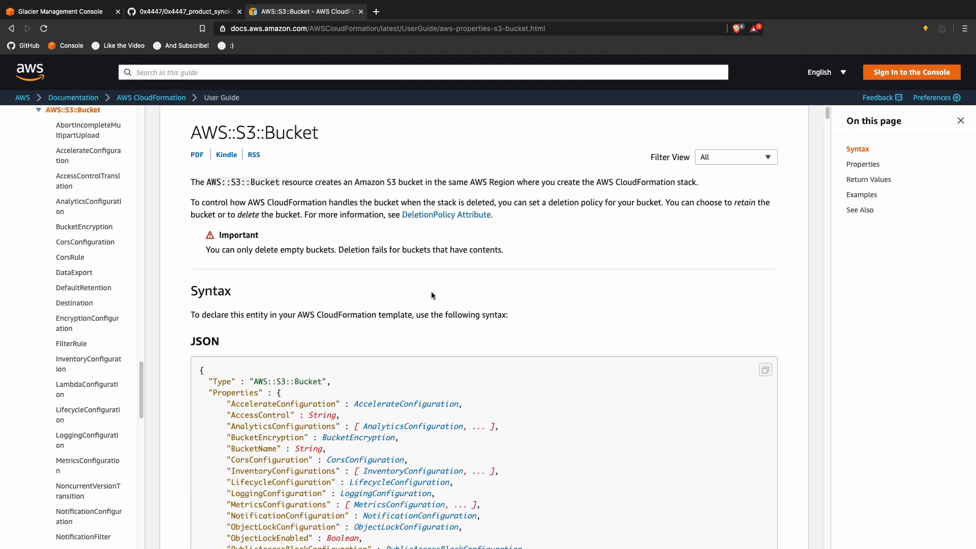
scroll(431, 294, down, 3)
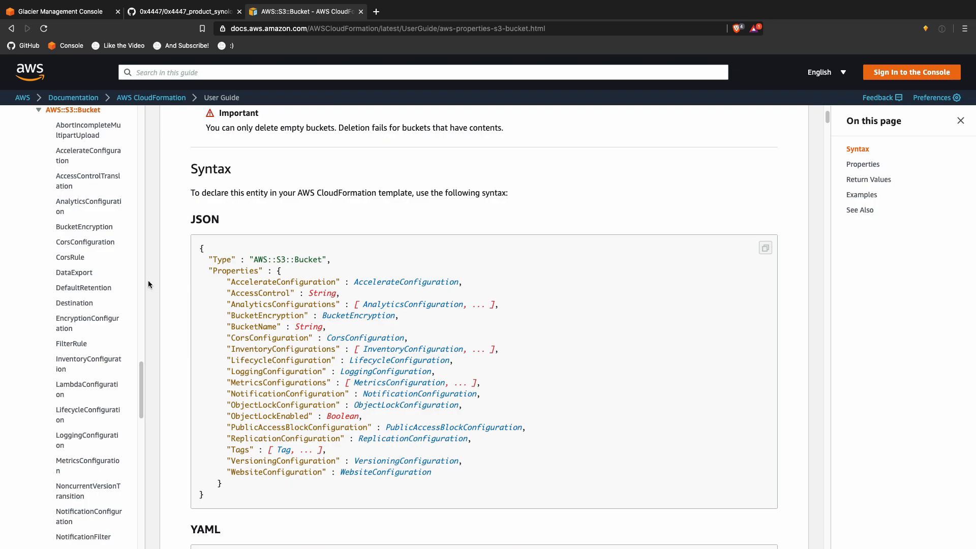
drag(148, 279, 224, 294)
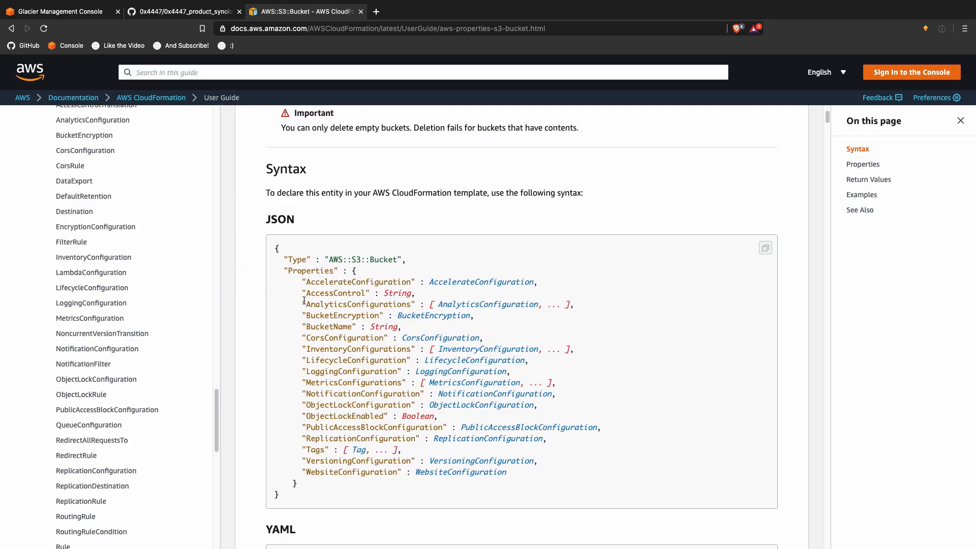
scroll(598, 319, down, 1)
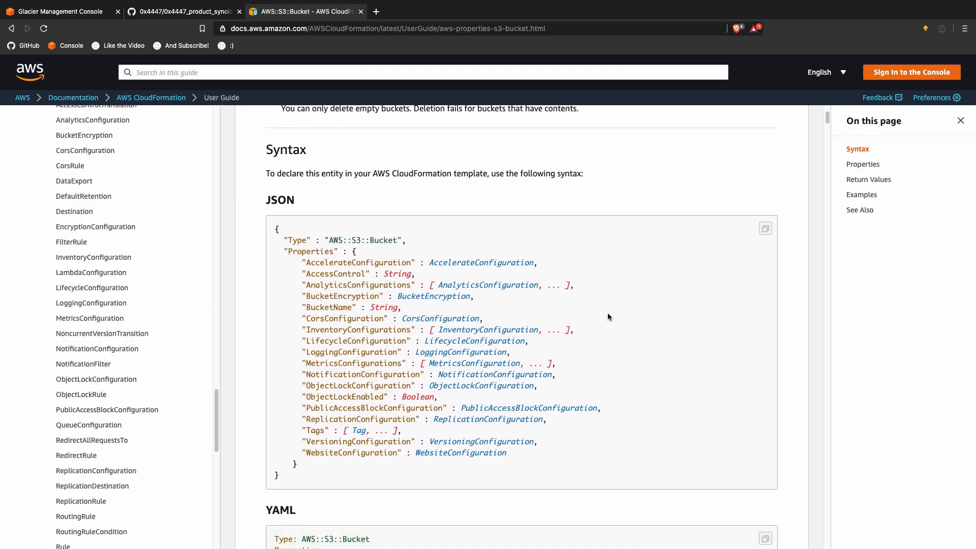
key(ctrl+f)
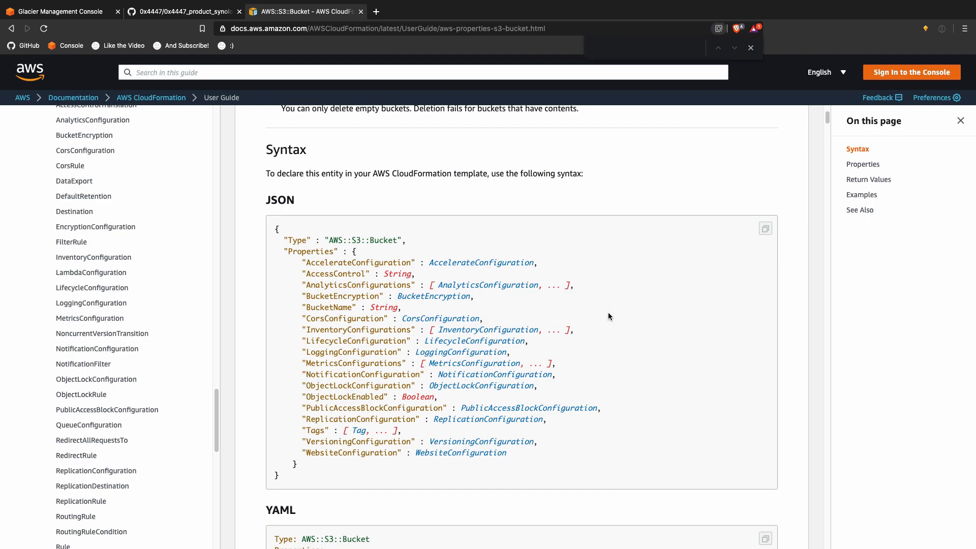
text(glac)
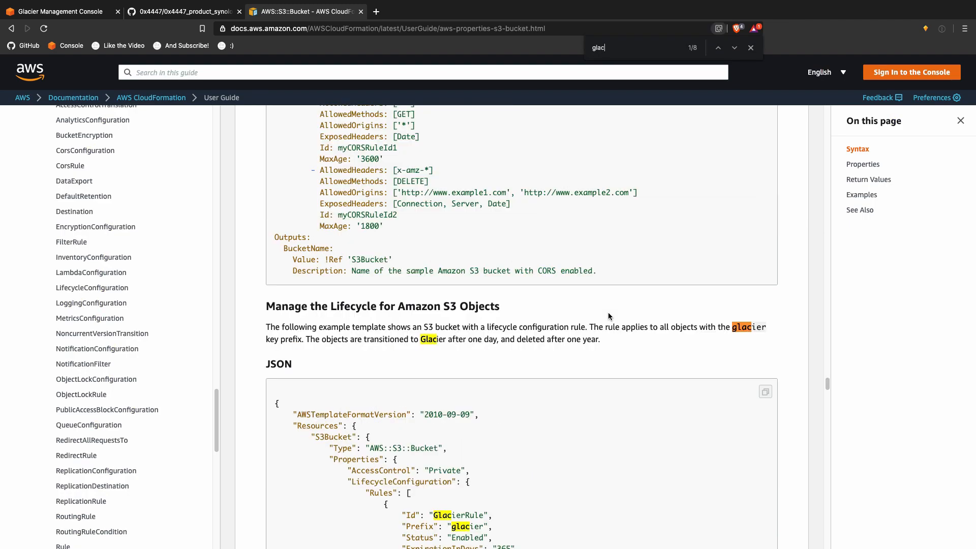
Step: Read the lifecycle example moving objects to GLACIER after one day in JSON and YAML, marking Private
scroll(632, 311, down, 3)
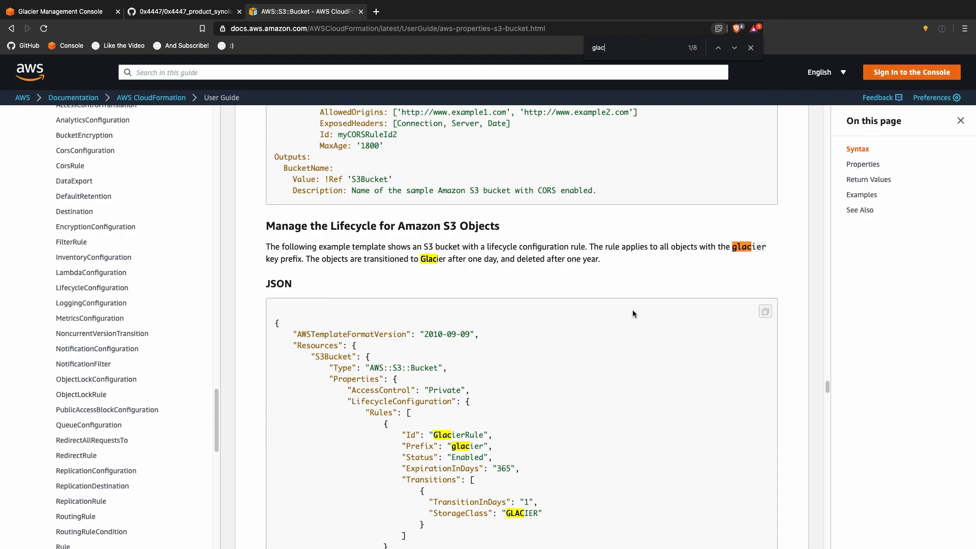
scroll(632, 310, down, 2)
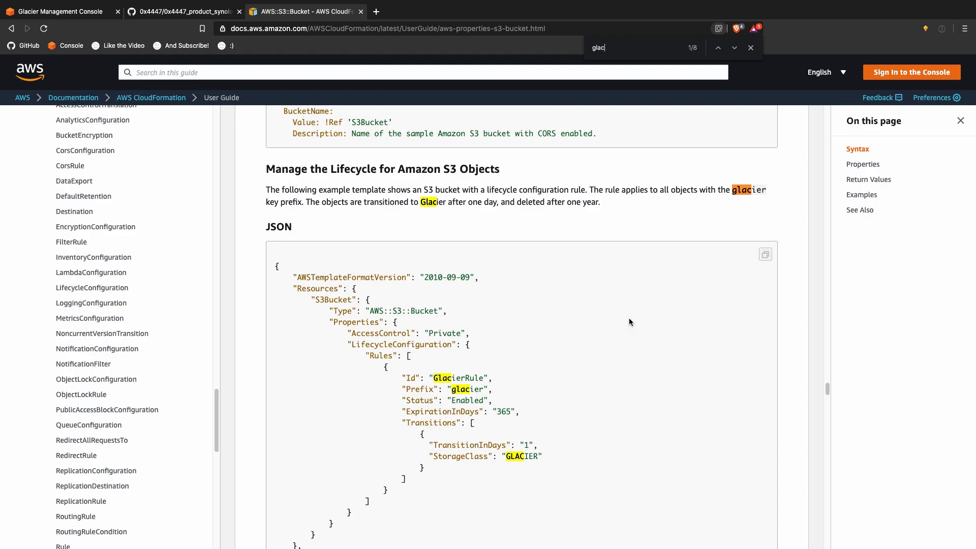
scroll(629, 319, down, 1)
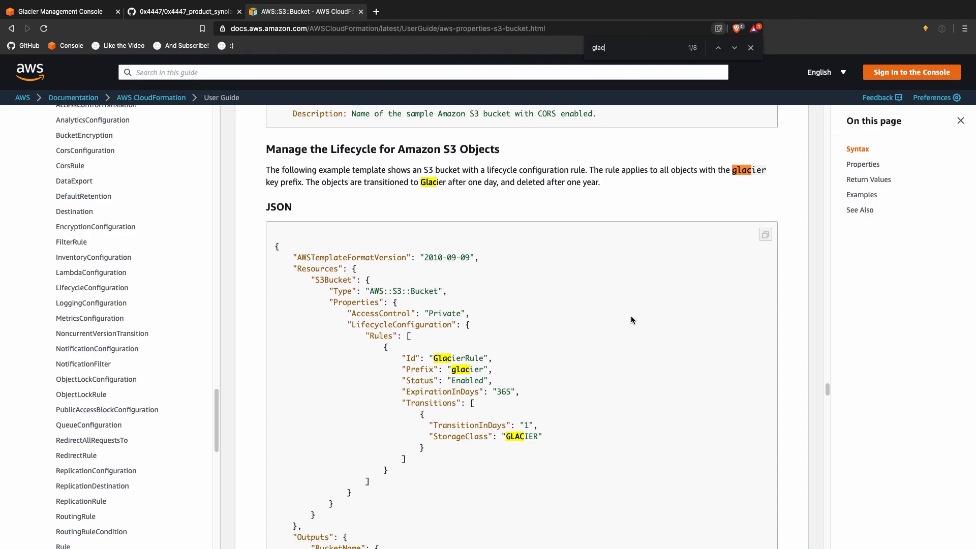
double_click(440, 313)
scroll(495, 306, down, 2)
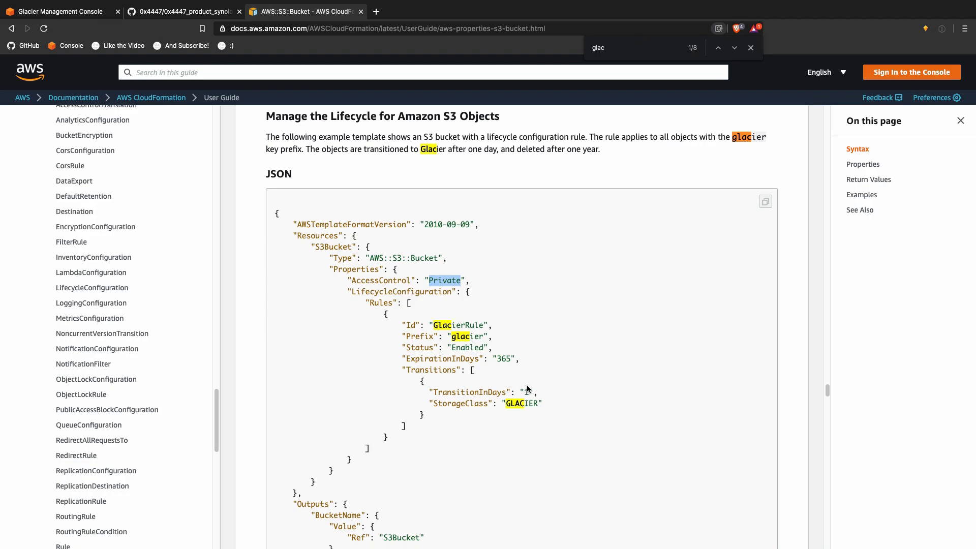
scroll(544, 382, down, 3)
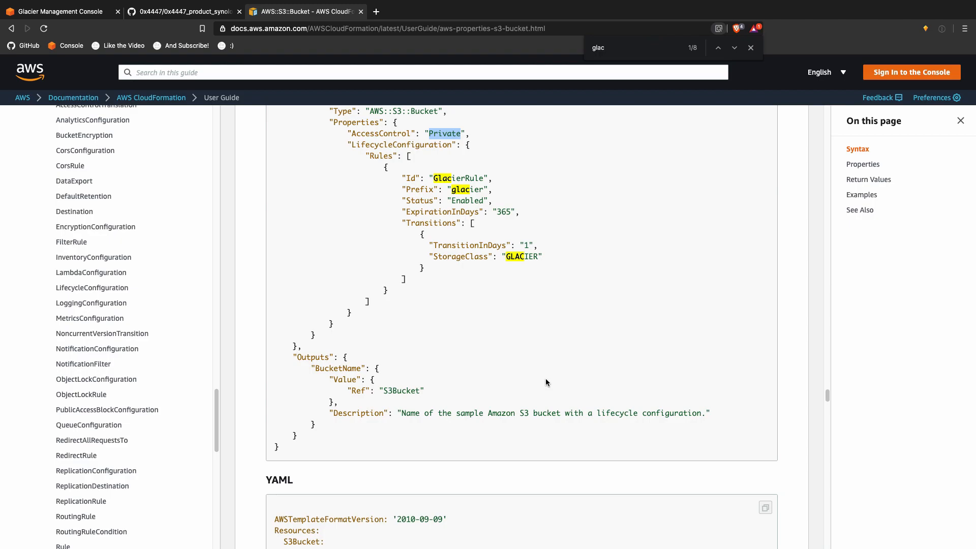
scroll(547, 379, down, 5)
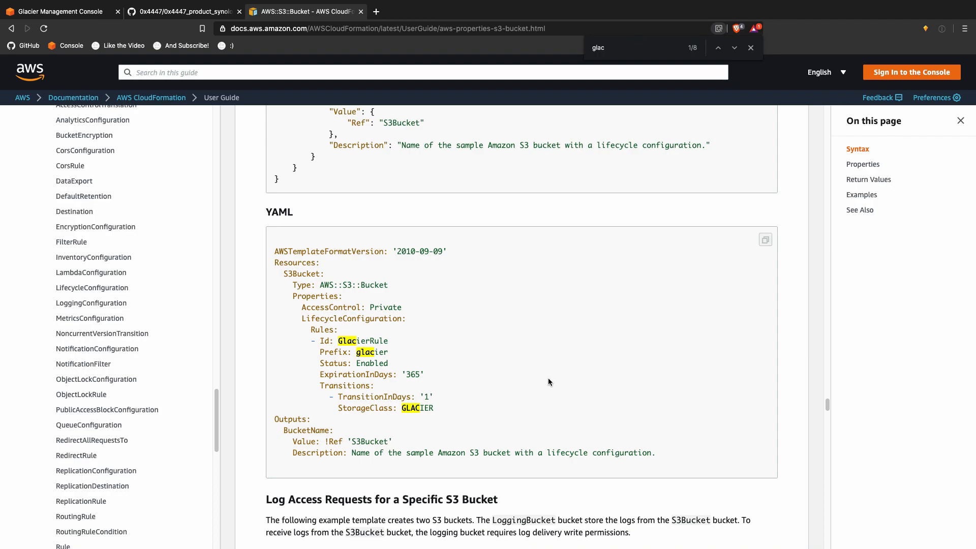
key(ctrl+Up)
Step: Launch Glacier Backup in DiskStation and start creating a new backup task
click(632, 27)
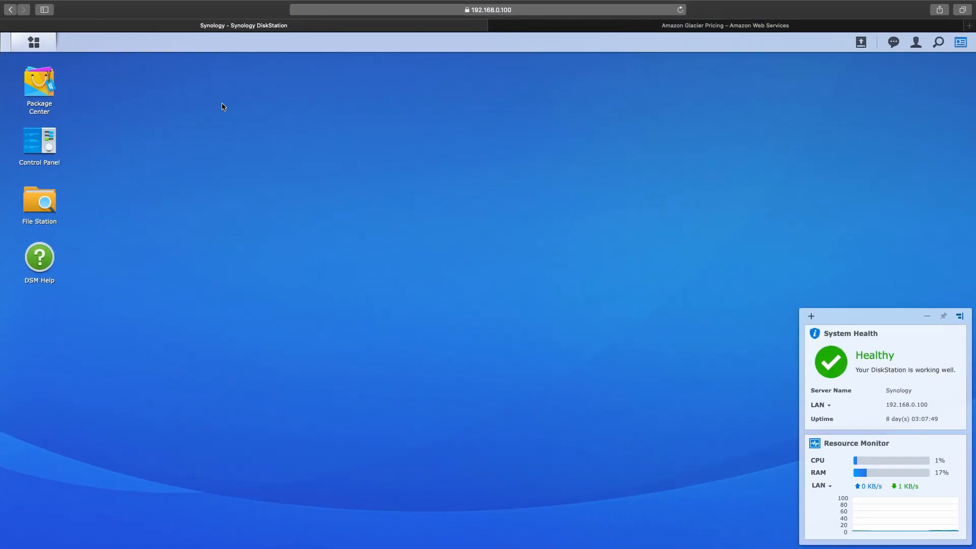
click(53, 45)
click(608, 183)
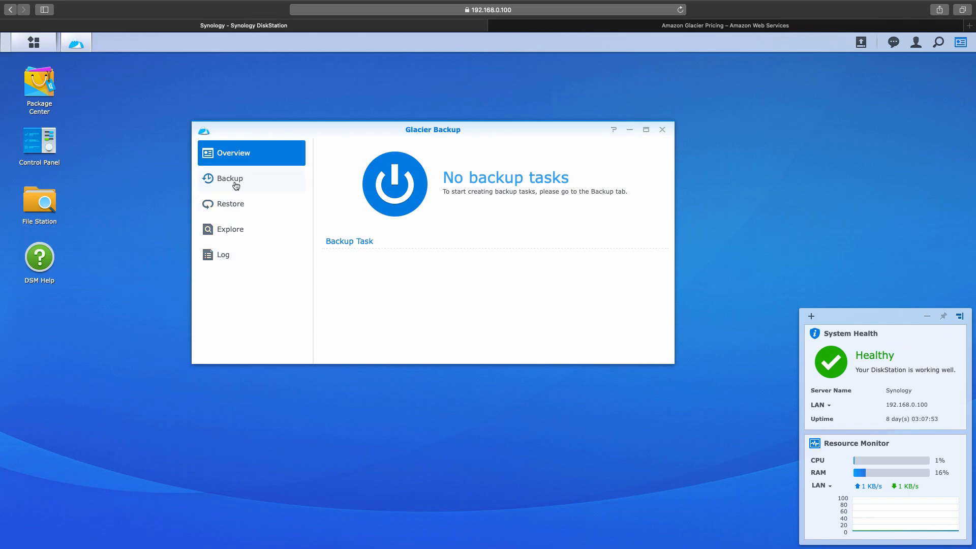
click(234, 181)
click(354, 147)
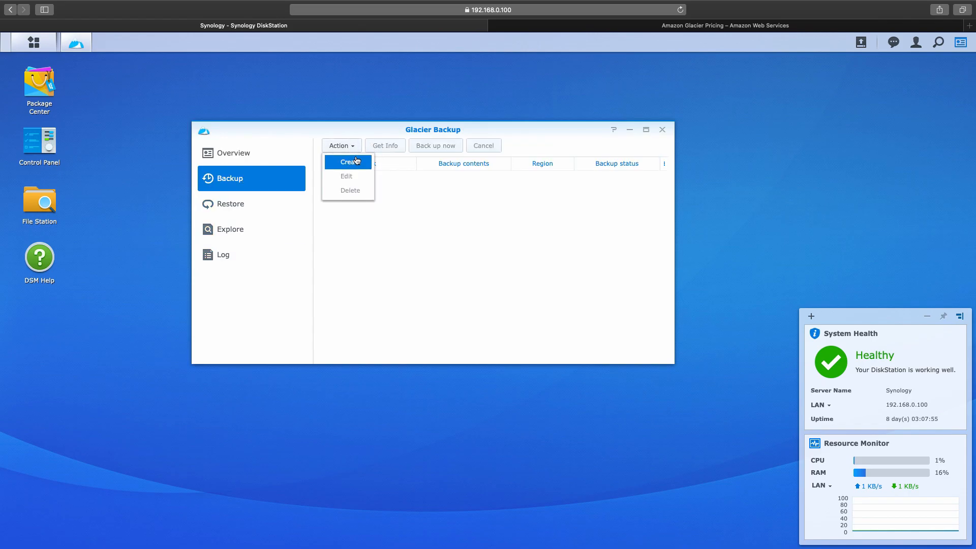
click(352, 162)
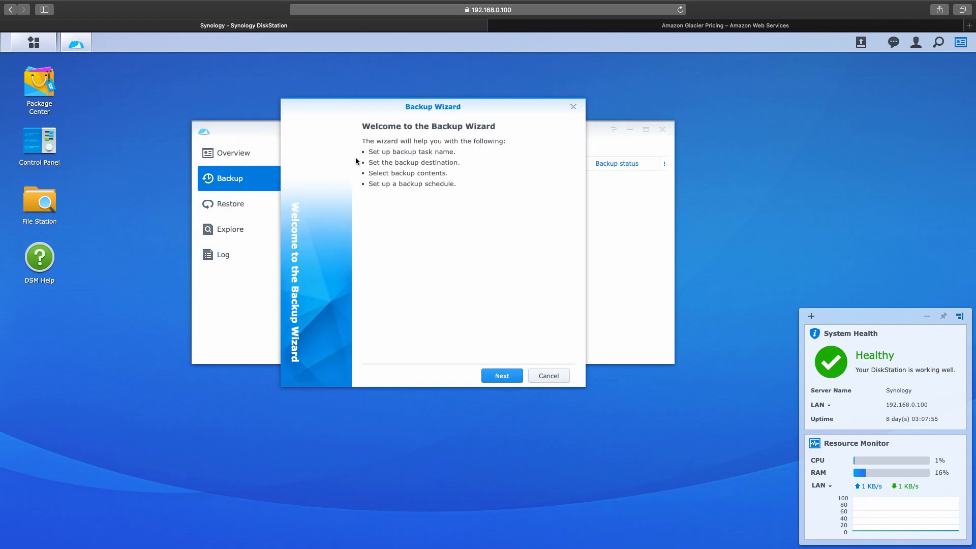
Step: Name the task 'Backup' and accept the Glacier pricing conditions
click(504, 376)
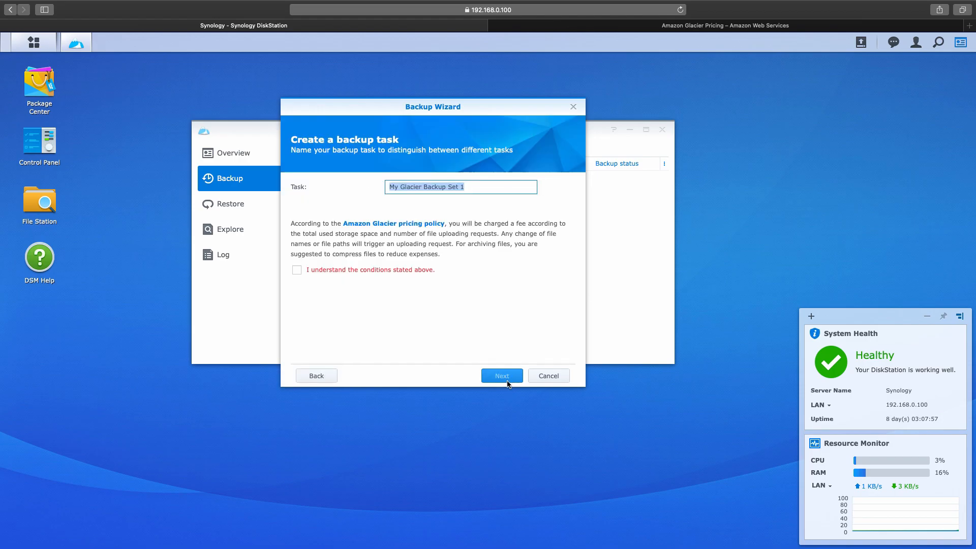
triple_click(484, 191)
text(Backup)
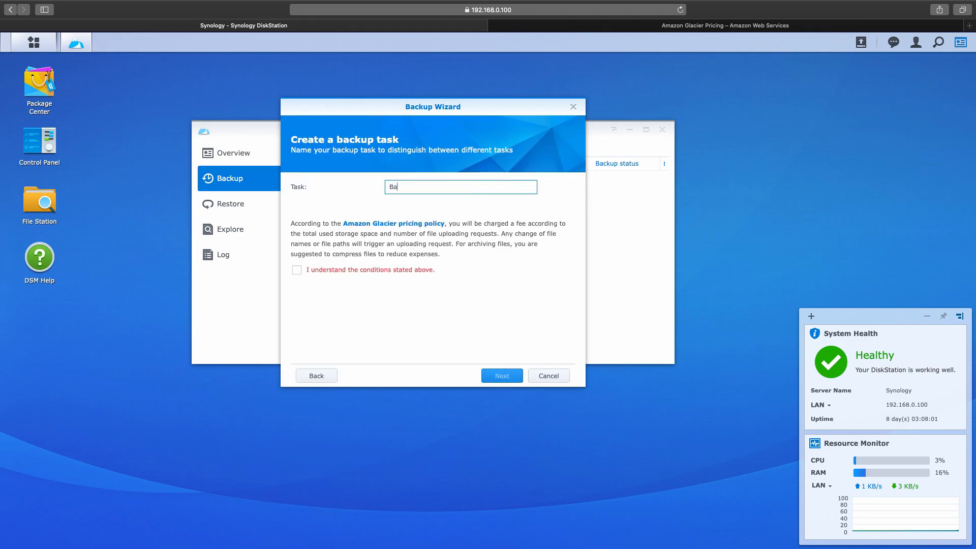
click(393, 272)
click(489, 375)
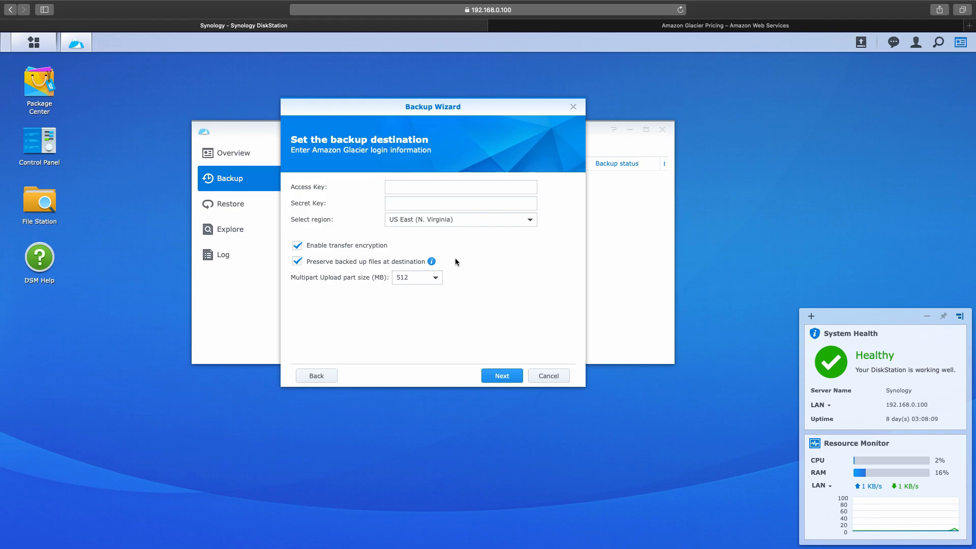
click(479, 227)
click(495, 231)
click(445, 191)
text(qwe)
click(451, 200)
text(qwe)
click(506, 375)
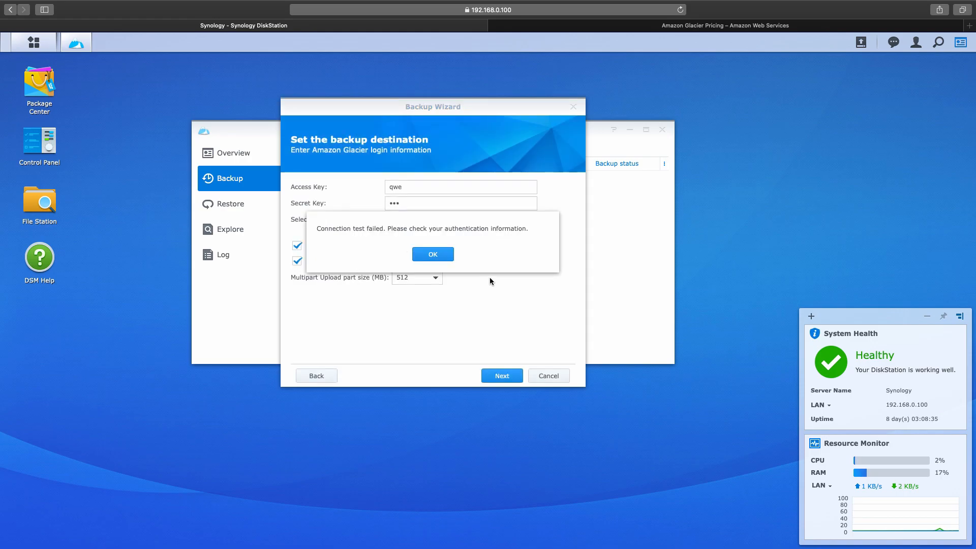
Step: Dismiss the authentication failure and return to the CloudFormation docs in the browser
key(Return)
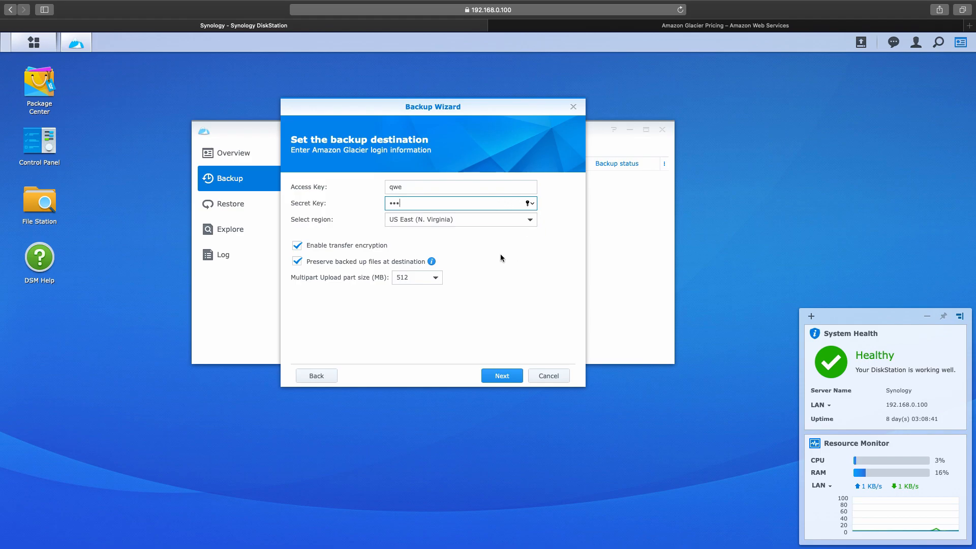
click(672, 207)
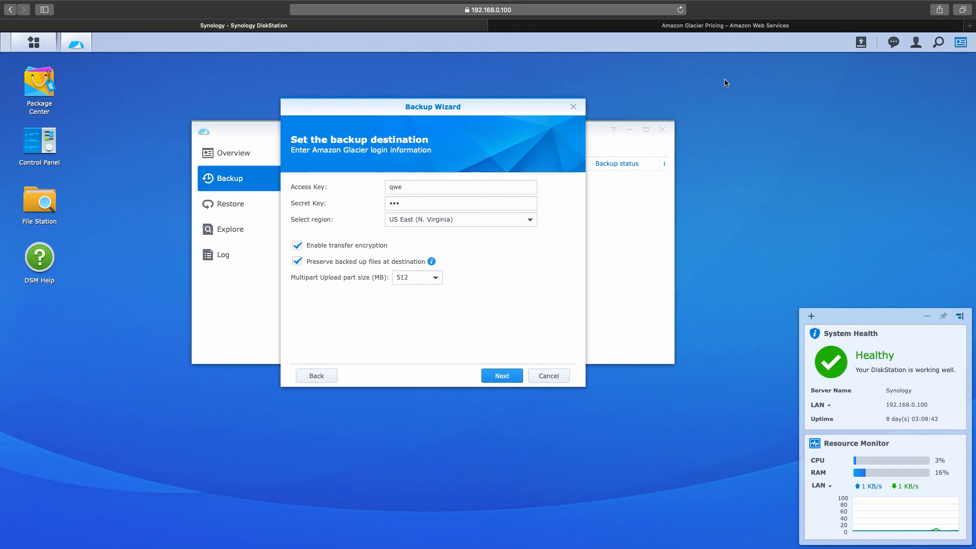
key(super+Tab)
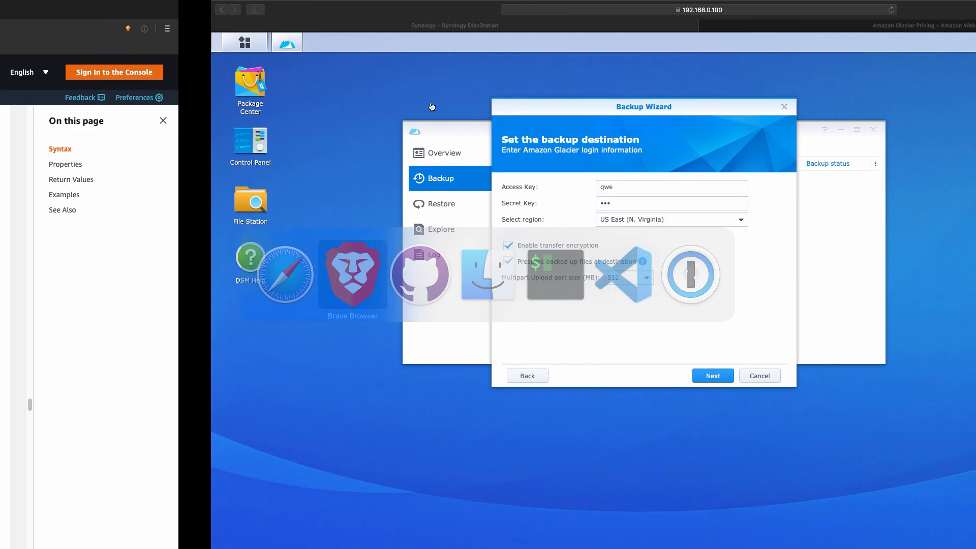
Step: Copy the name 0x4447_product_synology_backup from the GitHub repository page's address bar
scroll(499, 340, up, 7)
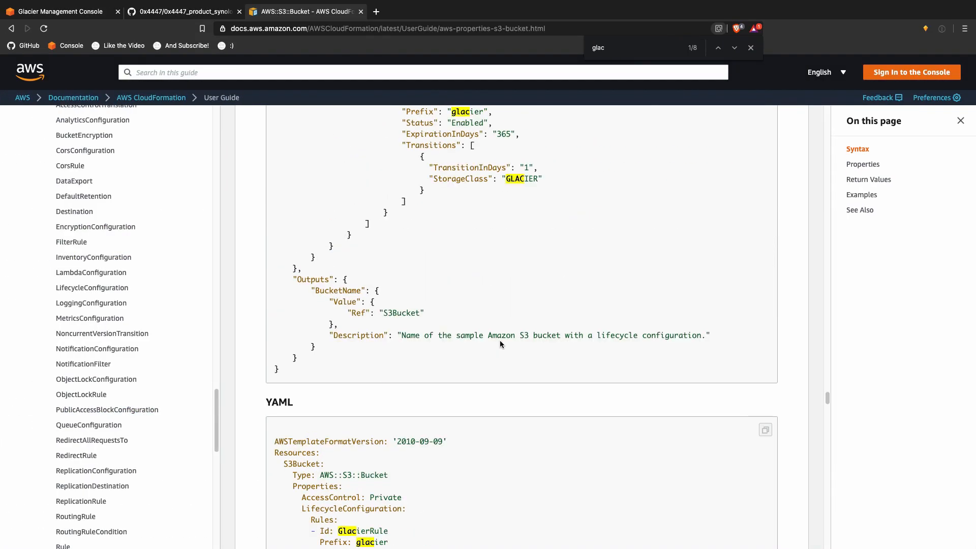
scroll(499, 340, down, 2)
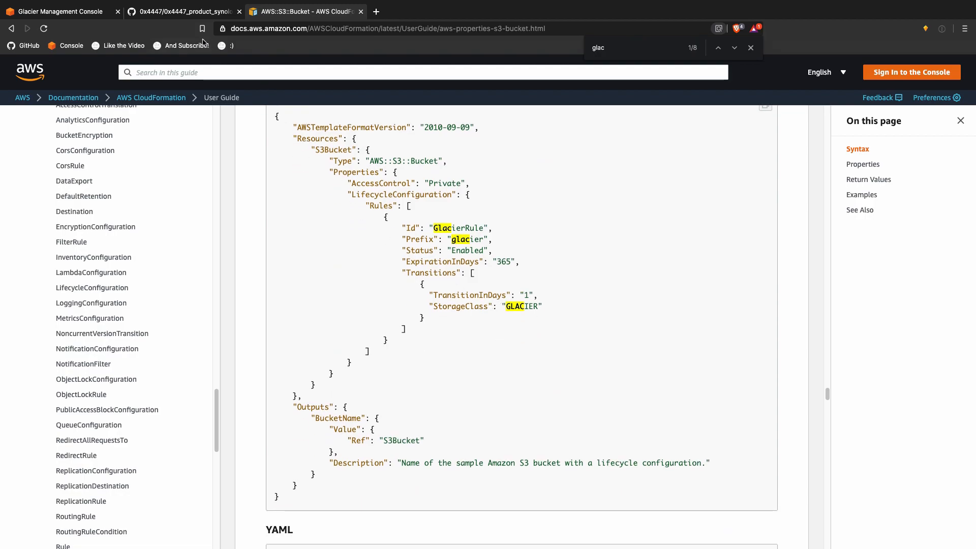
click(187, 14)
double_click(348, 29)
key(super+c)
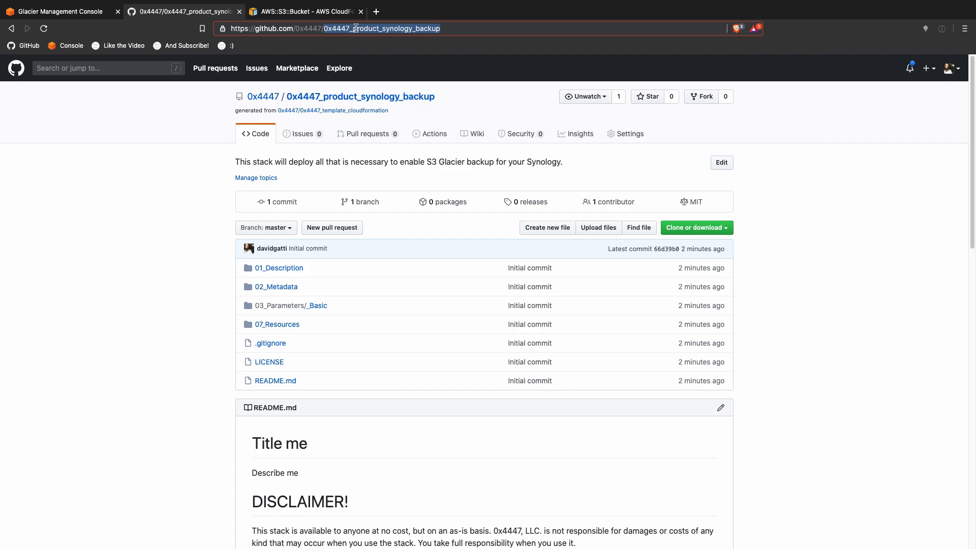
key(ctrl+Up)
click(411, 529)
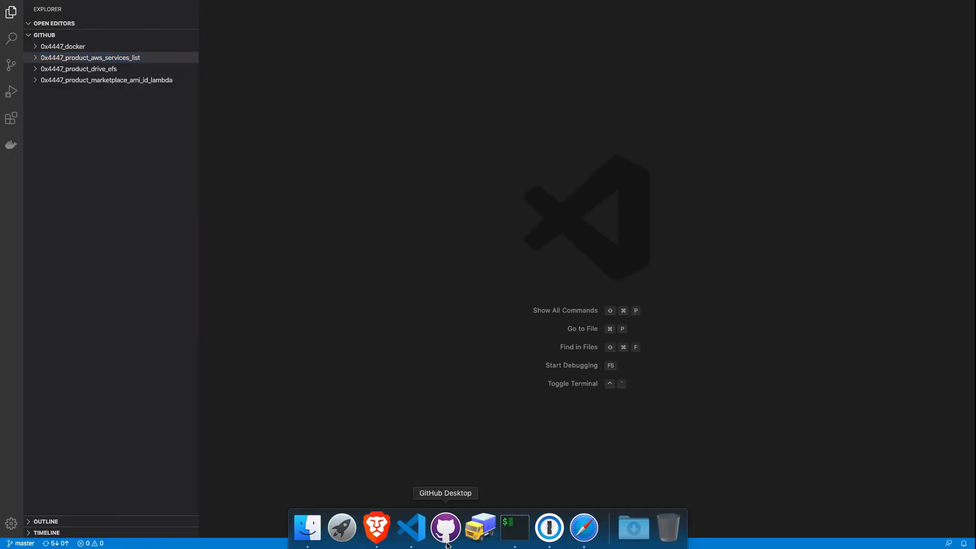
Step: Use GitHub Desktop's Clone Repository dialog to clone 0x4447_product_synology_backup by its pasted name
click(446, 528)
click(167, 15)
click(178, 36)
click(213, 36)
click(505, 207)
key(super+v)
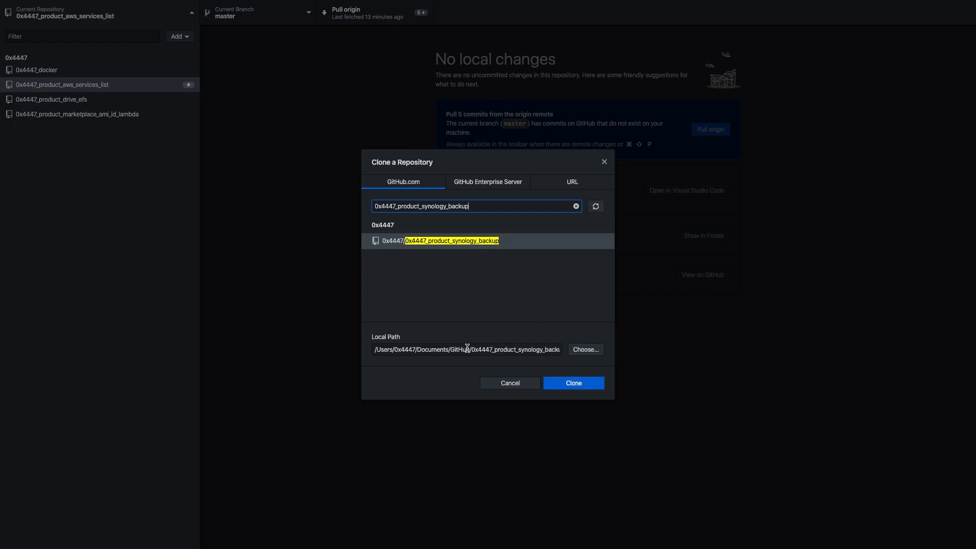
click(573, 382)
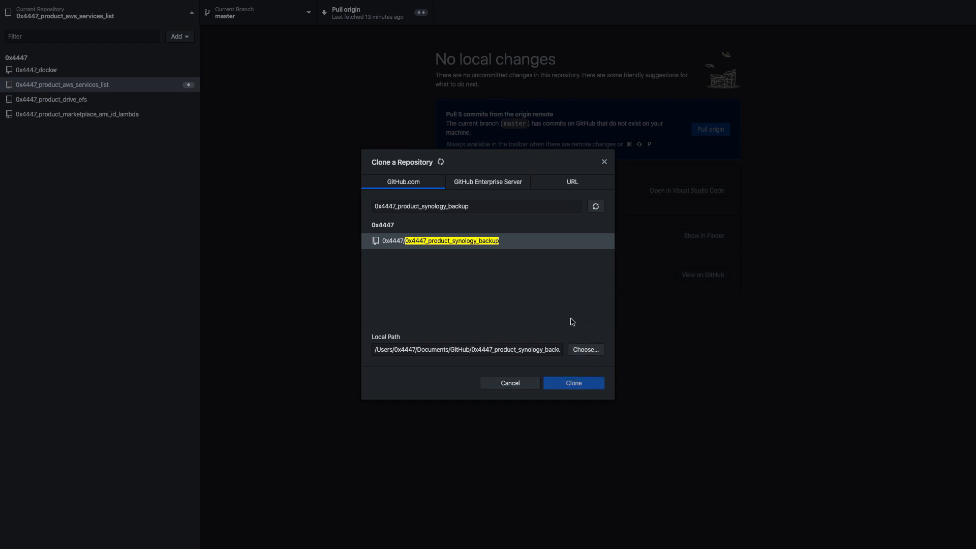
key(ctrl+Up)
click(381, 41)
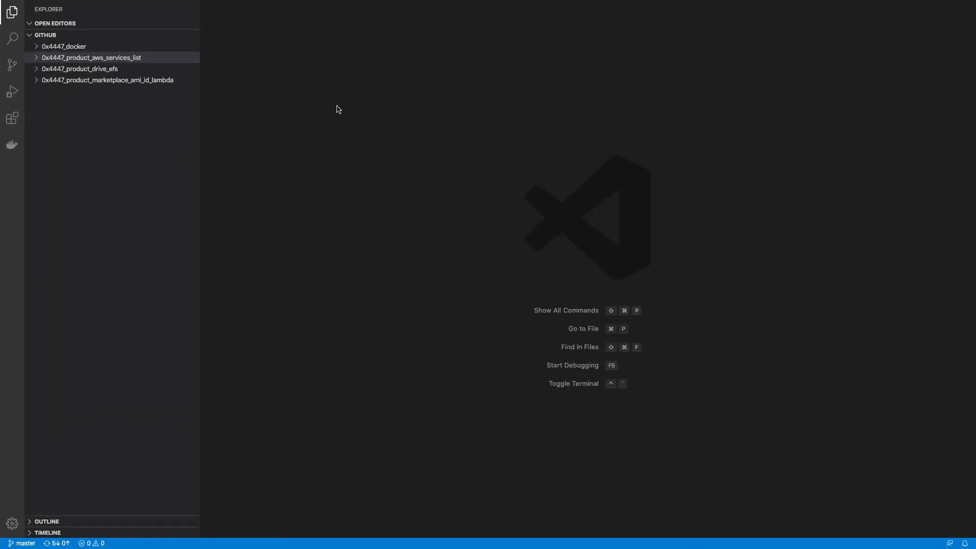
Step: Open 01_Description/description.txt in the cloned repository and select its placeholder text
click(121, 93)
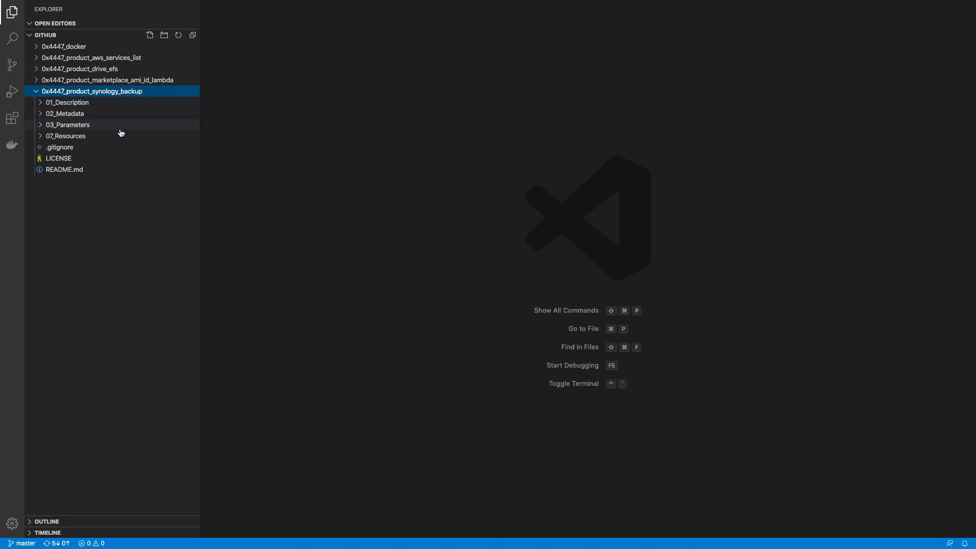
click(121, 102)
click(122, 113)
click(296, 116)
key(super+a)
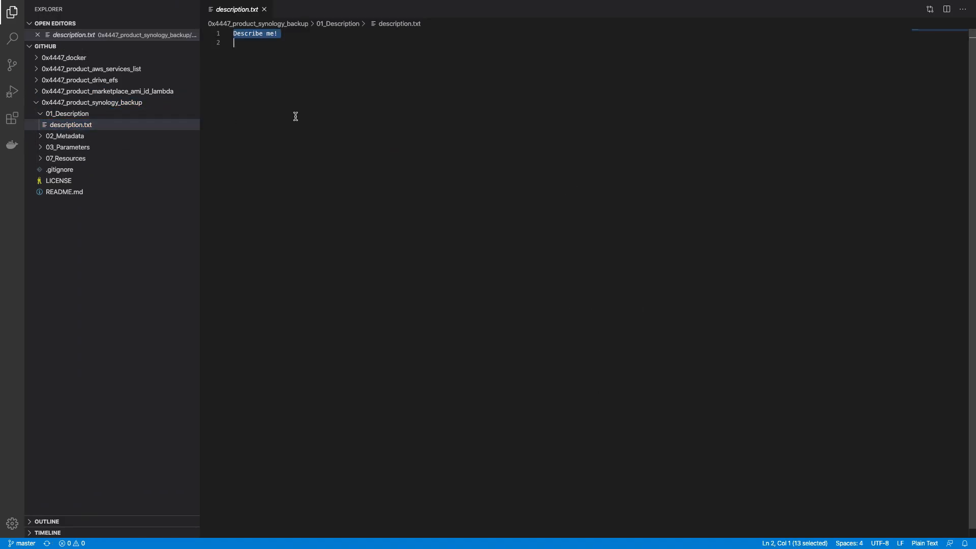
Step: Replace it with a sentence about backing up your Synology to S3 Glacier, including the IAM user, and save
text(This stac)
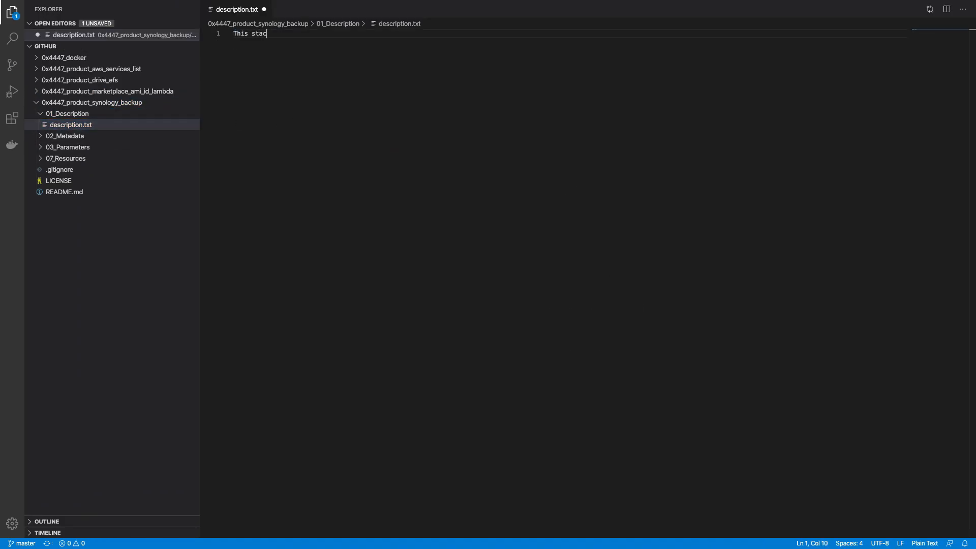
text(k will deploy all that is nece)
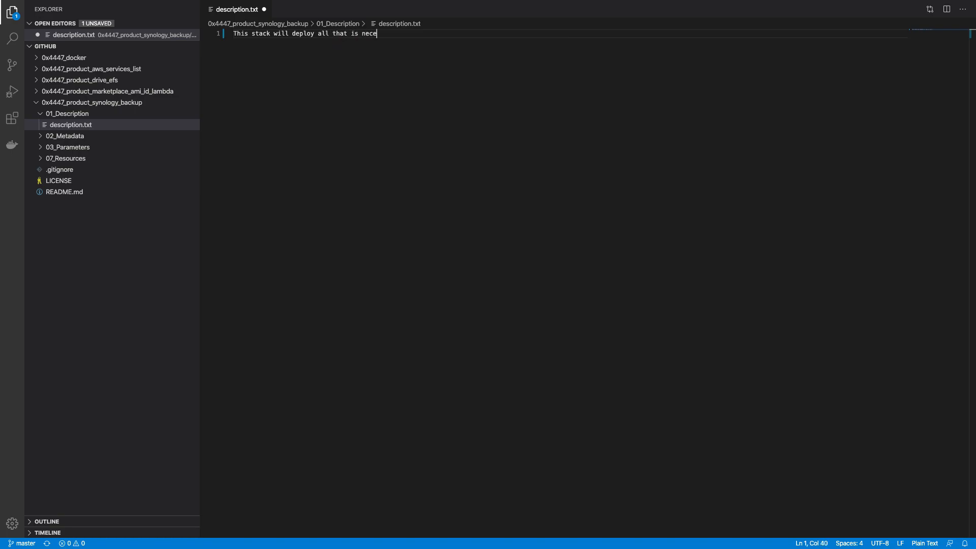
text(ssety )
text(y)
text( ti)
key(BackSpace)
text(o backup yo)
key(BackSpace)
key(BackSpace)
text(Sy)
text(nology wit)
text(h)
key(BackSpace)
key(BackSpace)
key(BackSpace)
key(BackSpace)
key(BackSpace)
text(to SE)
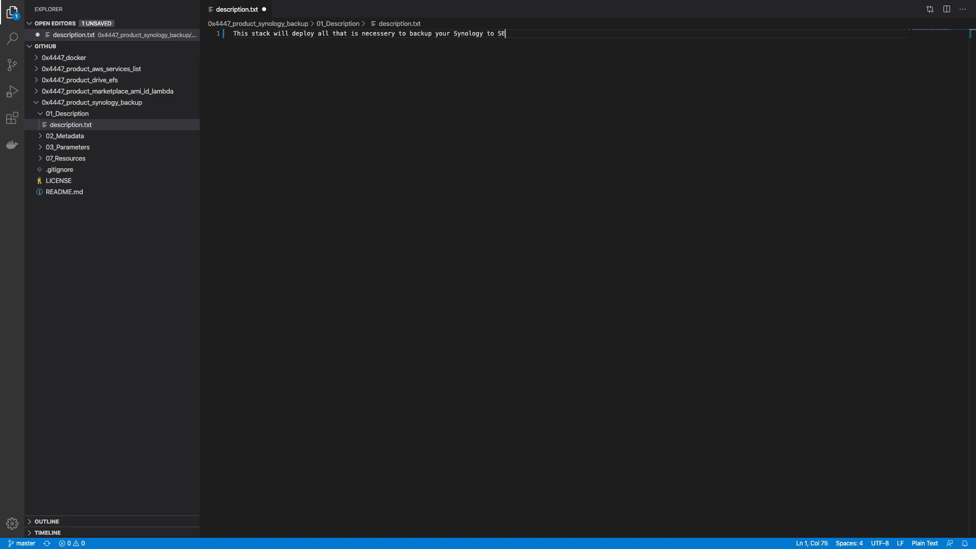
key(BackSpace)
text(#)
text( Gla)
key(BackSpace)
key(BackSpace)
key(BackSpace)
text(Glacie)
text(r, including the IA)
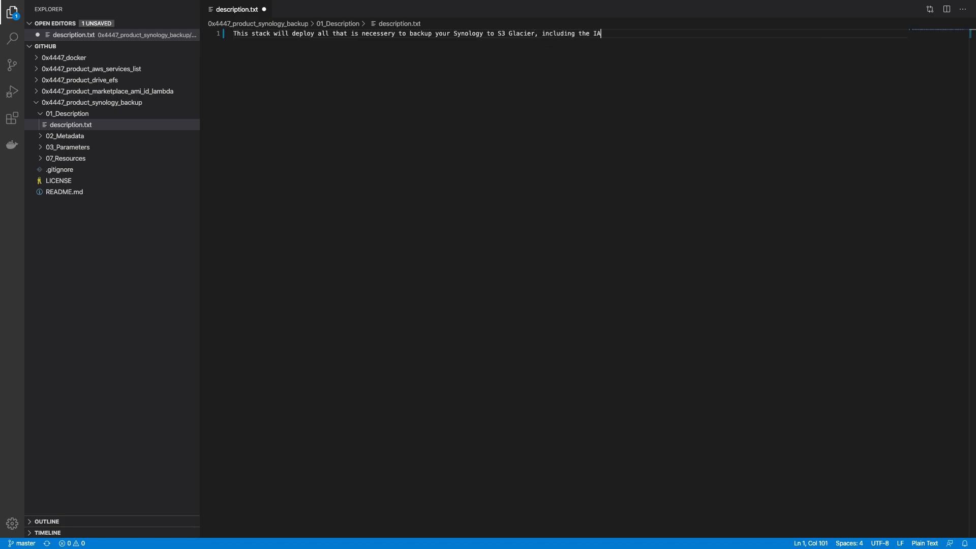
text(M user.)
key(super+s)
Step: Close description.txt, then move code_pipeline_artifacts.json and github_token.json in 03_Parameters/_Basic to the trash
key(super+w)
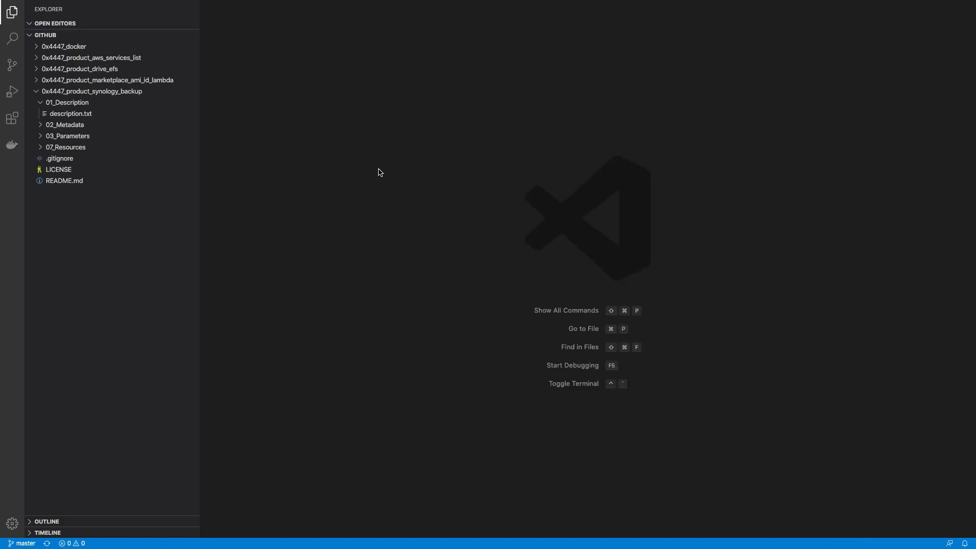
click(111, 105)
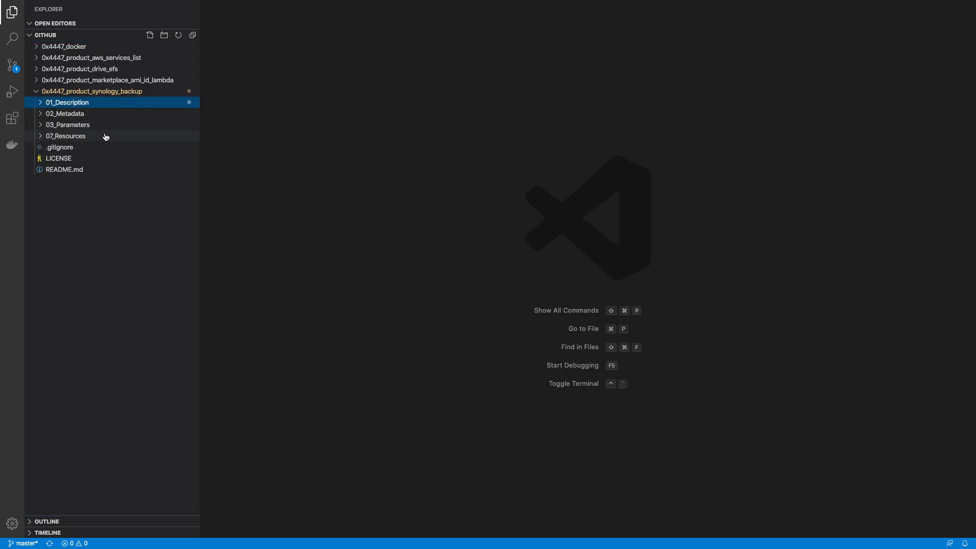
click(107, 127)
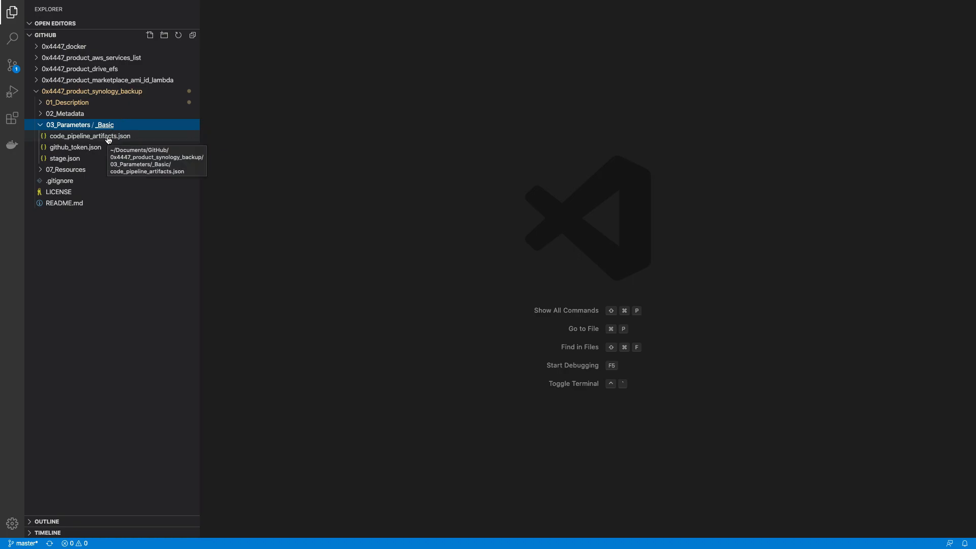
right_click(108, 141)
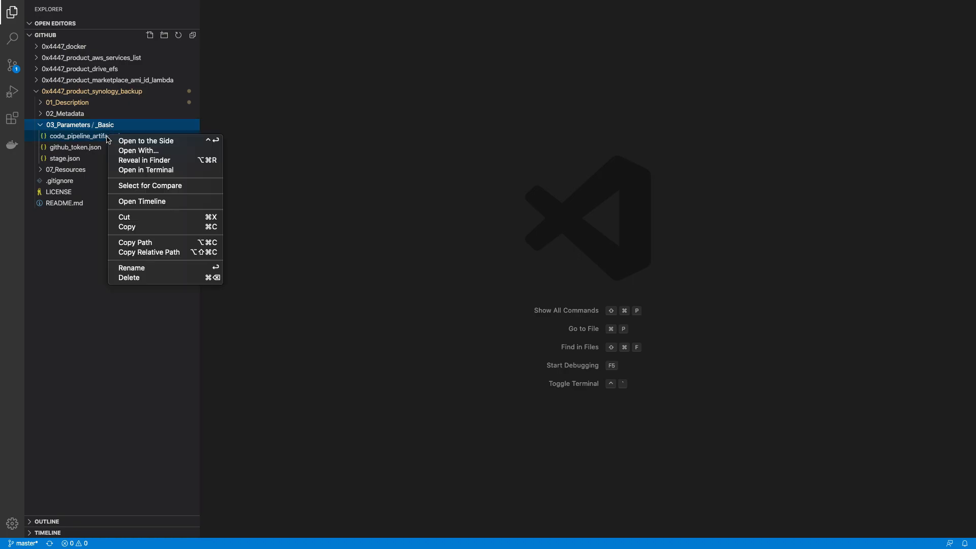
click(170, 277)
key(Return)
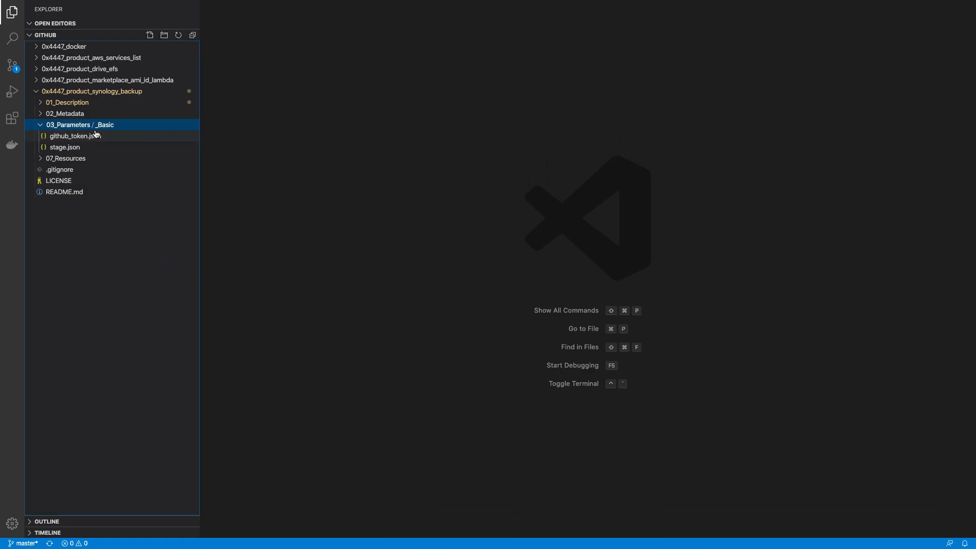
right_click(91, 136)
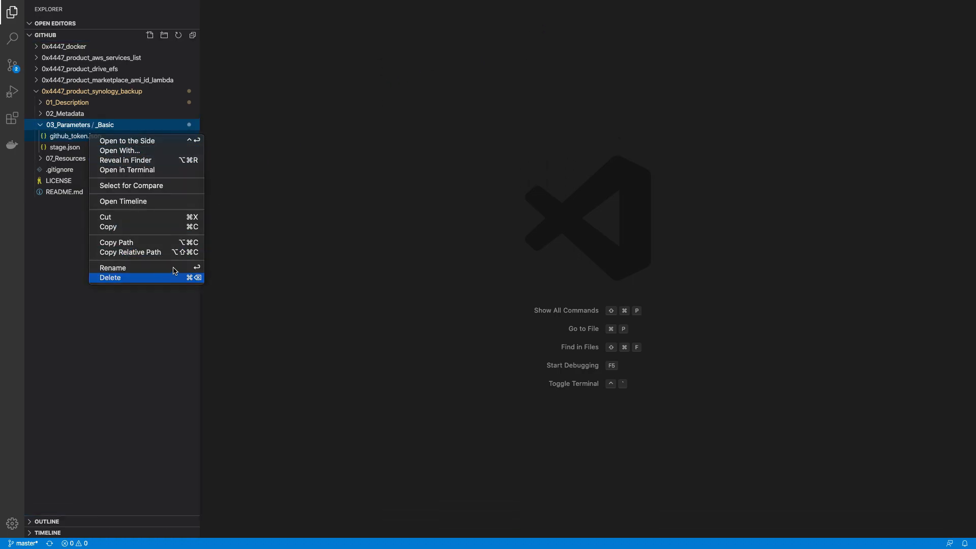
click(157, 277)
key(Return)
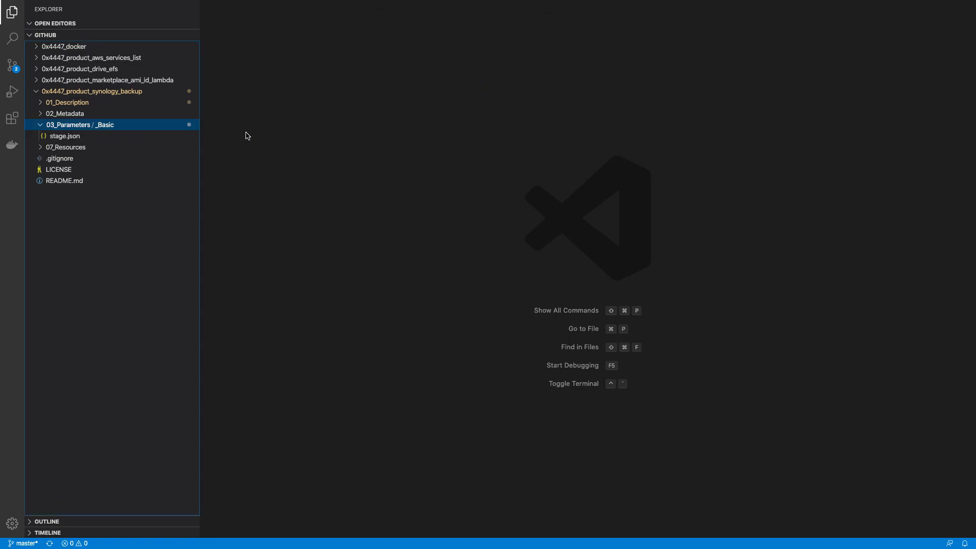
Step: Open stage.json and rename StageParam to S3GlacierBucketNameParam
click(102, 140)
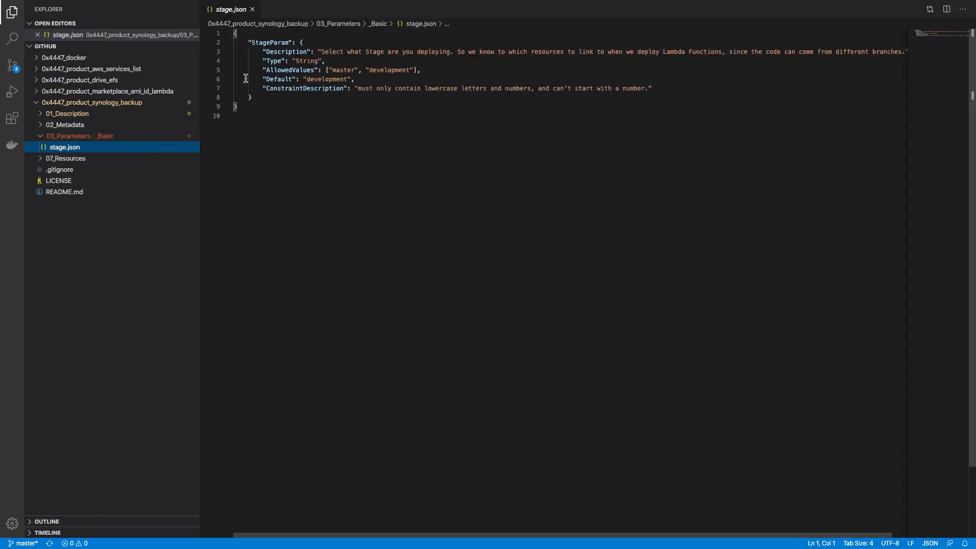
double_click(264, 43)
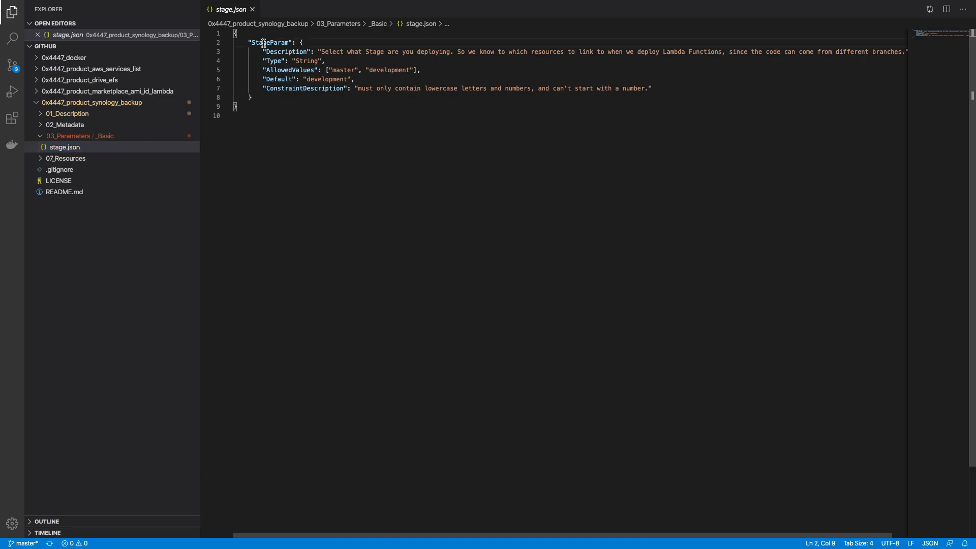
text(S3)
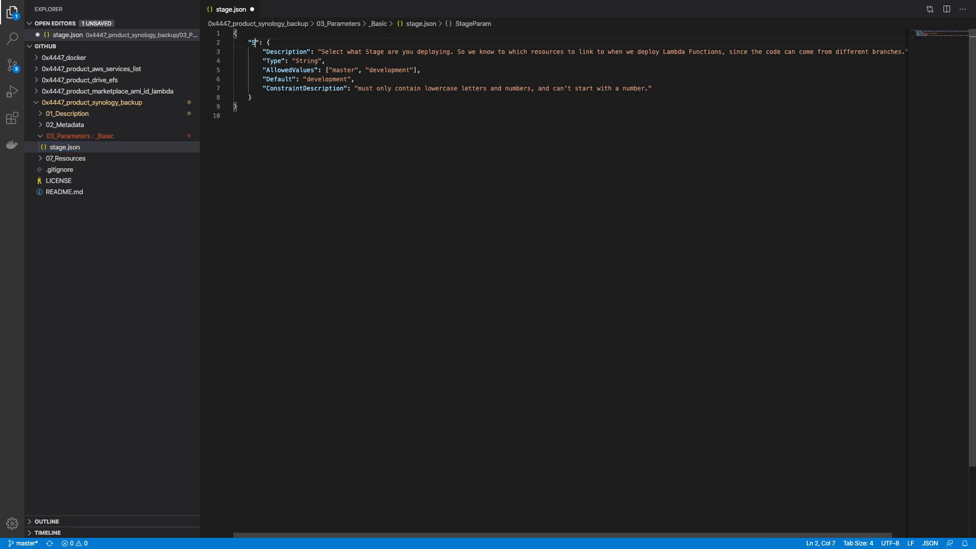
text(Glaciert)
key(BackSpace)
text(BucketNamePata)
key(BackSpace)
key(BackSpace)
text(ra,)
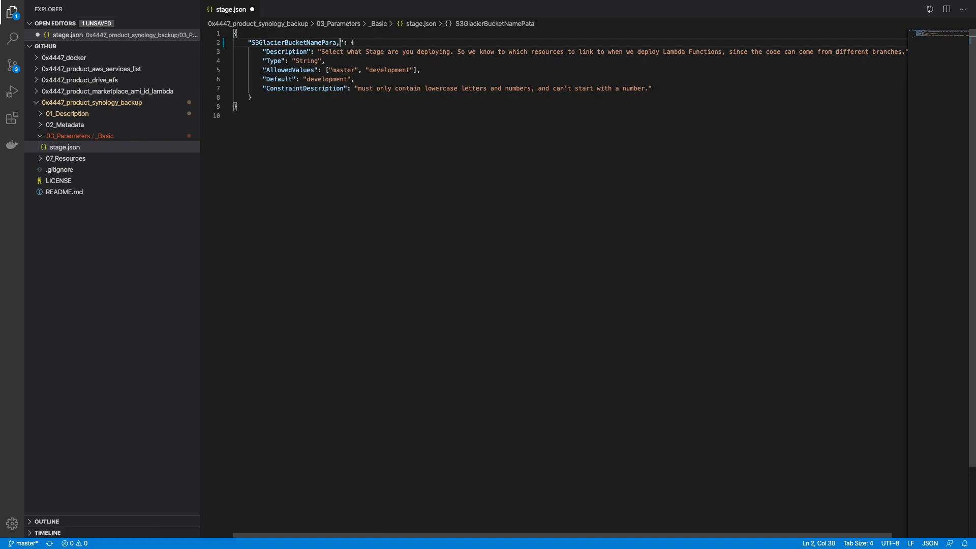
key(BackSpace)
text(m)
Step: Rewrite the Description to ask for a name for the Glacier bucket that will be created
click(321, 52)
drag(322, 52, 904, 52)
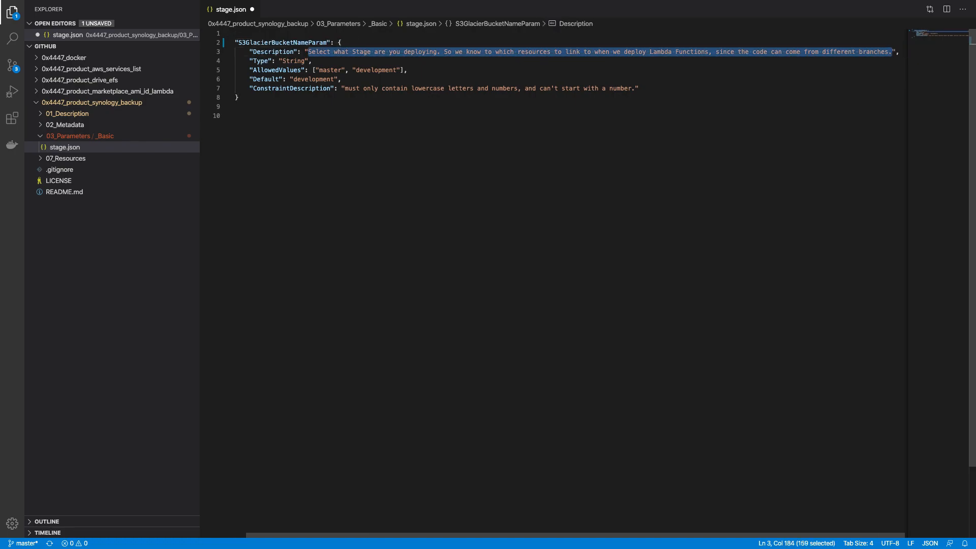
text(Provied)
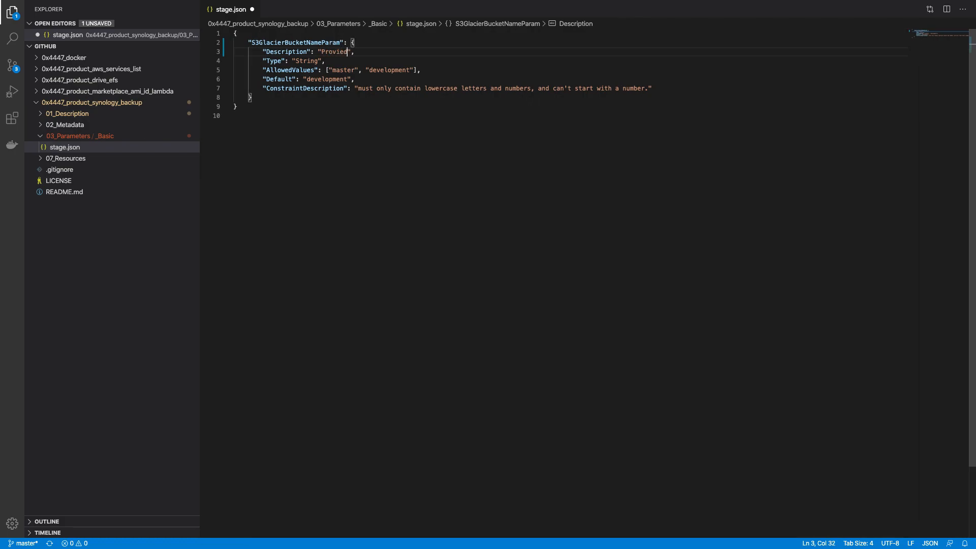
text(e a name for the Glacier bucket (this will be cra)
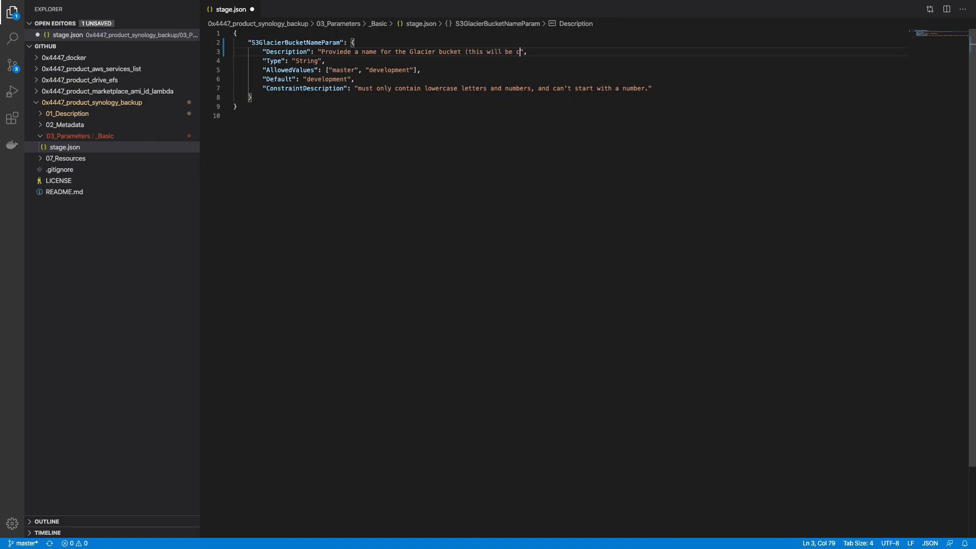
text(ted fot)
key(BackSpace)
key(BackSpace)
text(r)
Step: Delete the AllowedValues, Default and ConstraintDescription lines and save stage.json
key(Down)
key(Down)
key(Home)
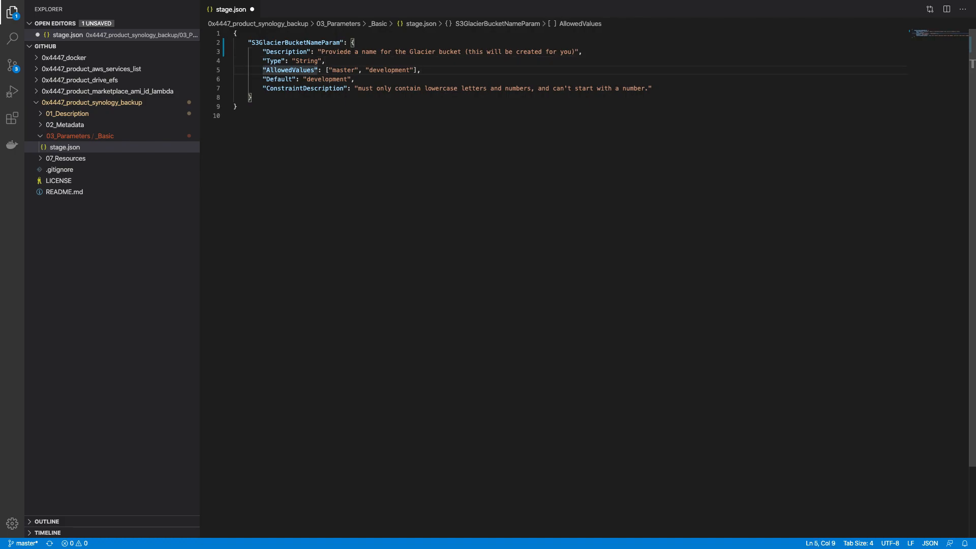
key(shift+Down)
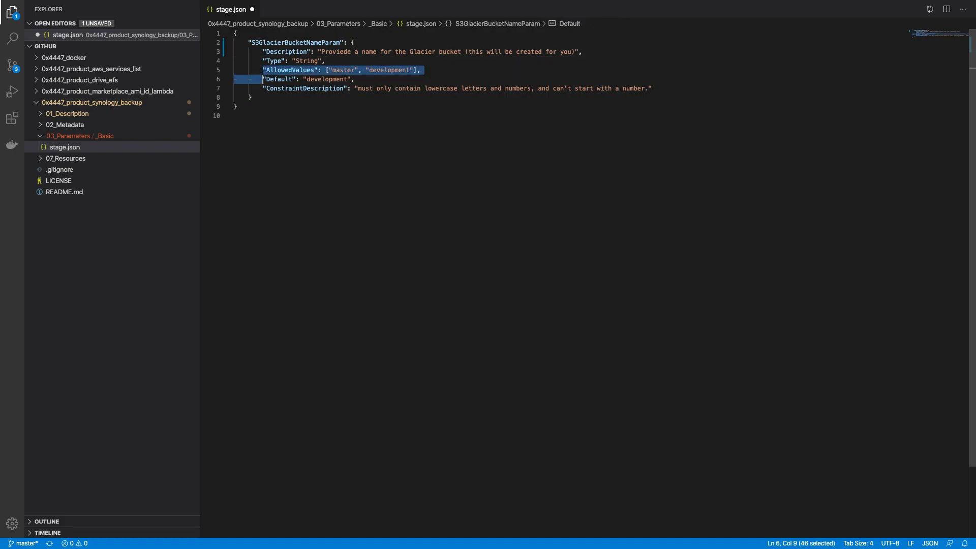
key(shift+Down)
key(shift+End)
key(BackSpace)
key(BackSpace)
key(BackSpace)
key(BackSpace)
key(BackSpace)
key(super+s)
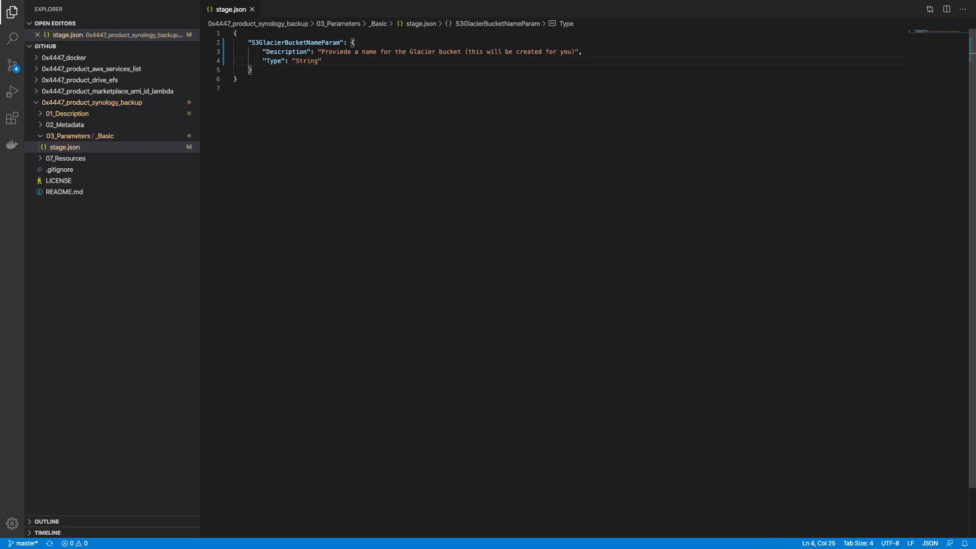
Step: Select the S3GlacierBucketNameParam name and open 02_Metadata/interface.json
click(271, 43)
double_click(270, 43)
key(ctrl+c)
click(124, 113)
click(125, 115)
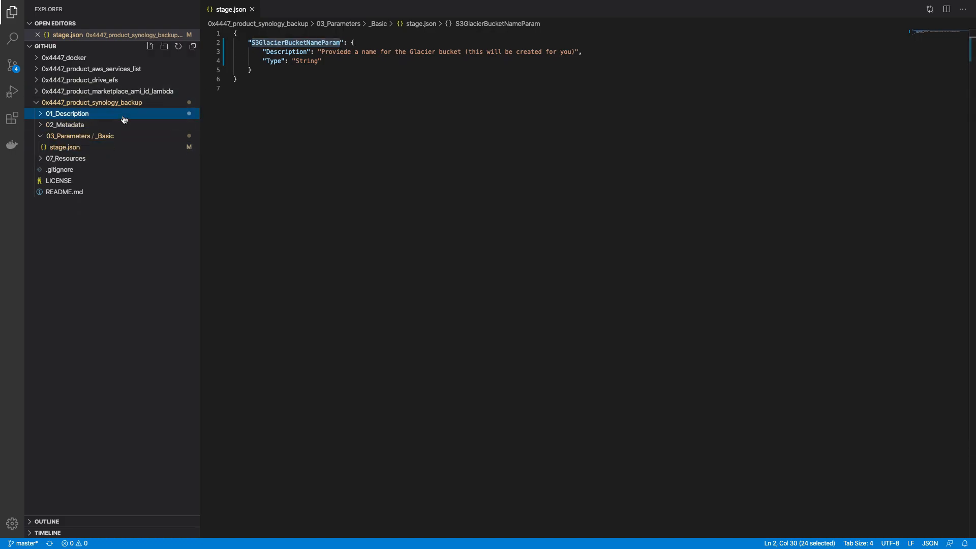
click(120, 125)
click(118, 137)
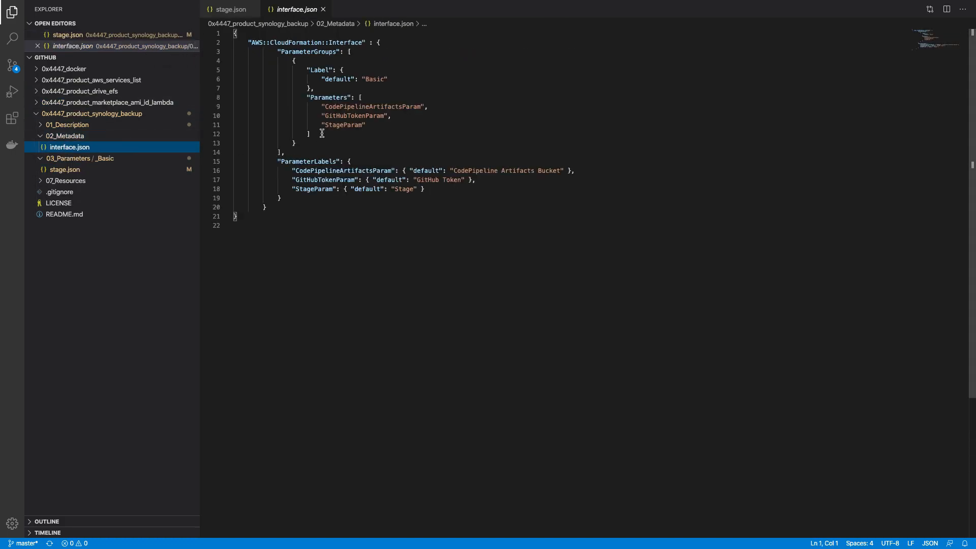
Step: Replace CodePipelineArtifactsParam with S3GlacierBucketNameParam in the parameter group, removing GitHubTokenParam and StageParam
double_click(351, 107)
key(ctrl+v)
key(Down)
key(Home)
key(shift+End)
key(shift+Down)
key(BackSpace)
key(shift+Home)
key(BackSpace)
key(BackSpace)
key(BackSpace)
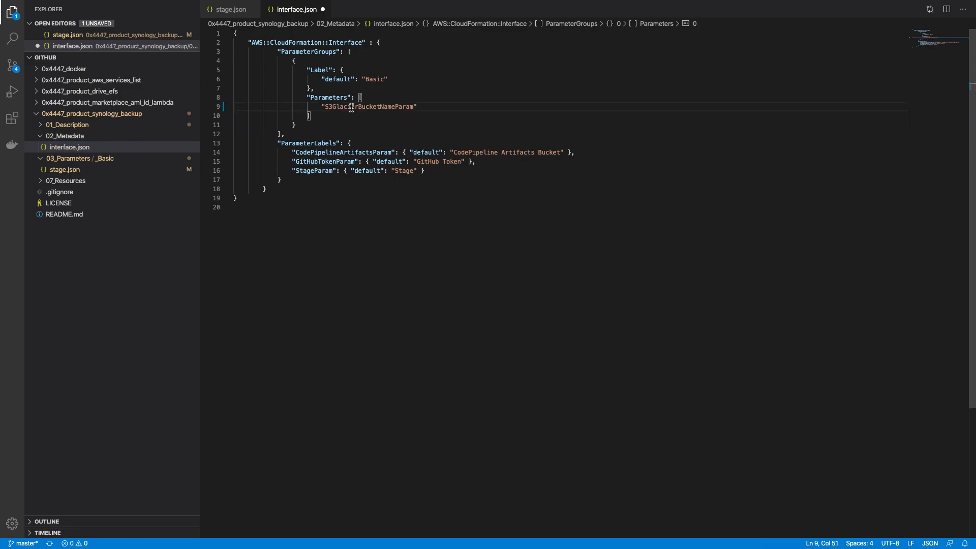
Step: Change the first label entry to S3GlacierBucketNameParam with label text 'S3 Glacier Bucket Name'
double_click(367, 153)
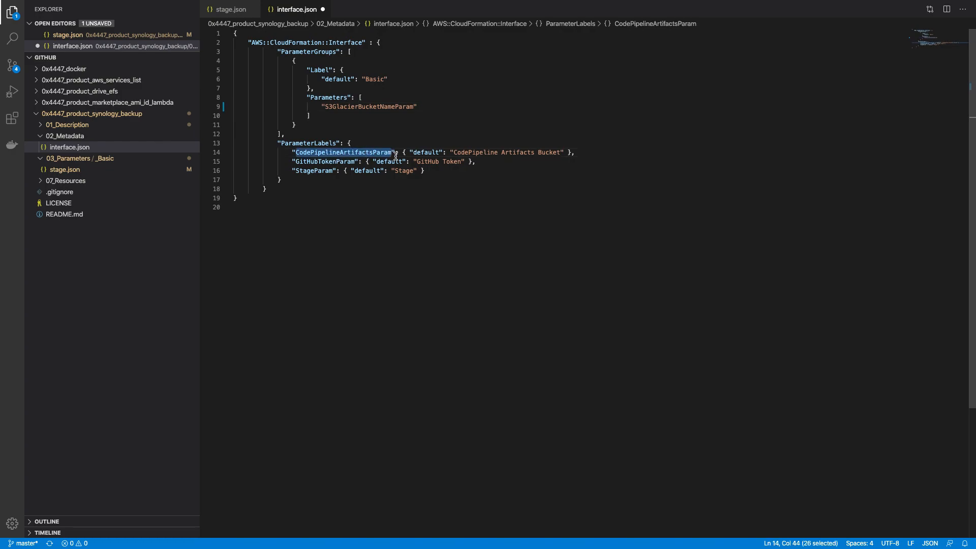
double_click(380, 106)
key(ctrl+c)
double_click(362, 153)
key(ctrl+v)
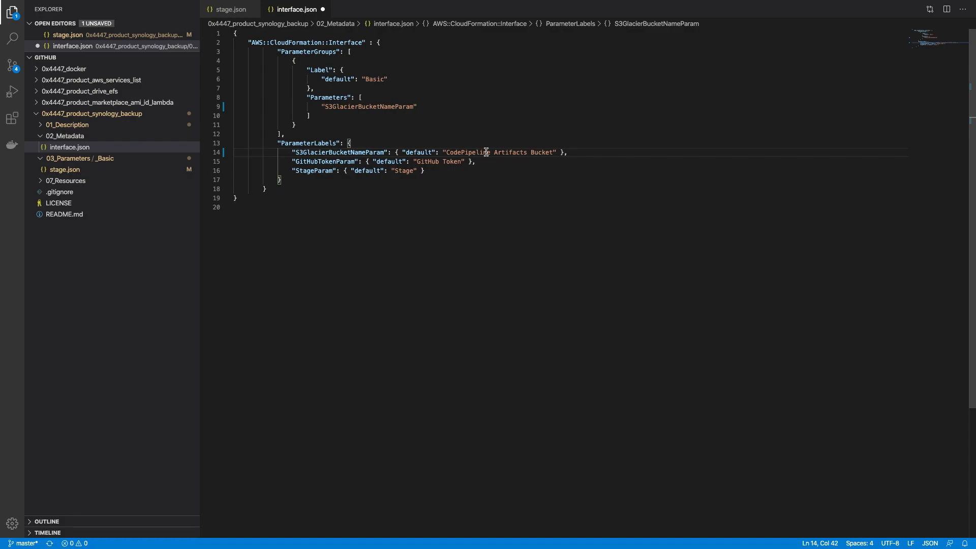
drag(446, 152, 553, 152)
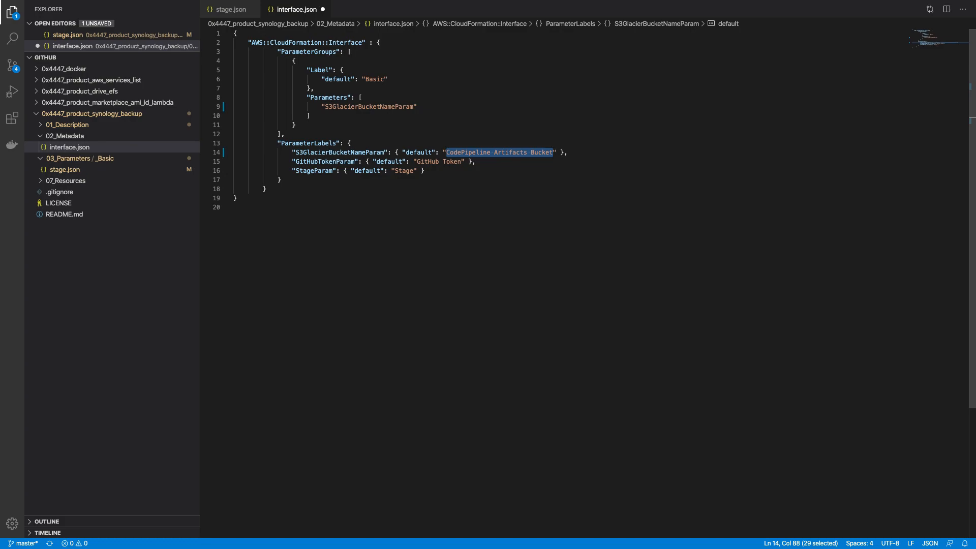
text(S3 )
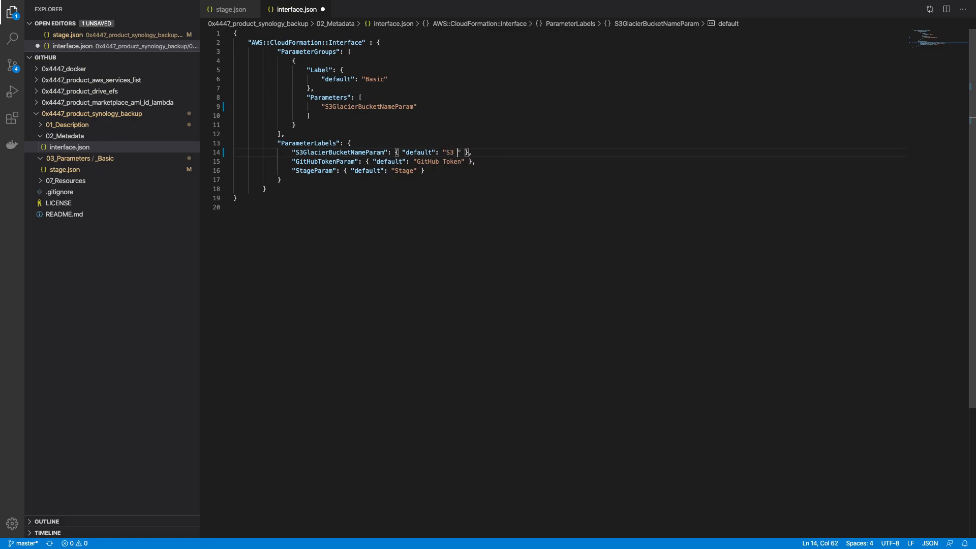
text(Glaciet)
key(BackSpace)
key(BackSpace)
text(r)
text(Bucket Name)
Step: Delete the old GitHubTokenParam and StageParam label lines and save interface.json
key(Right)
key(Right)
key(Right)
key(Right)
key(Left)
key(shift+Down)
key(shift+Down)
key(BackSpace)
key(super+s)
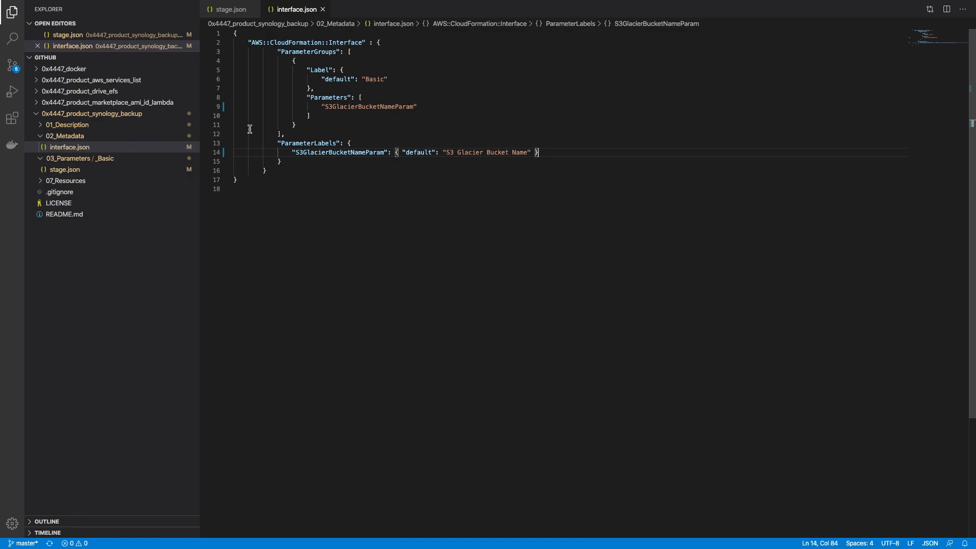
click(119, 135)
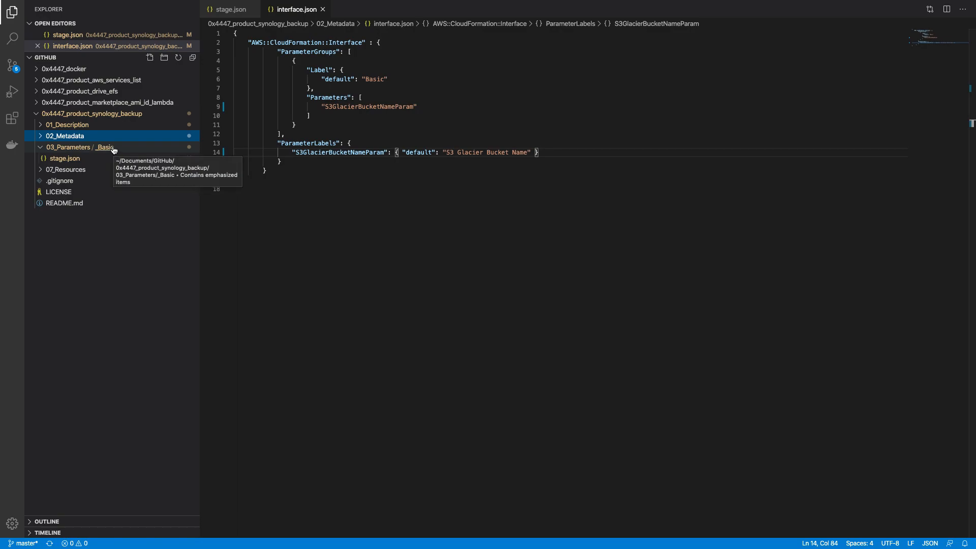
Step: Move the _Shared and CodePipeline folders under 07_Resources to the trash
click(39, 151)
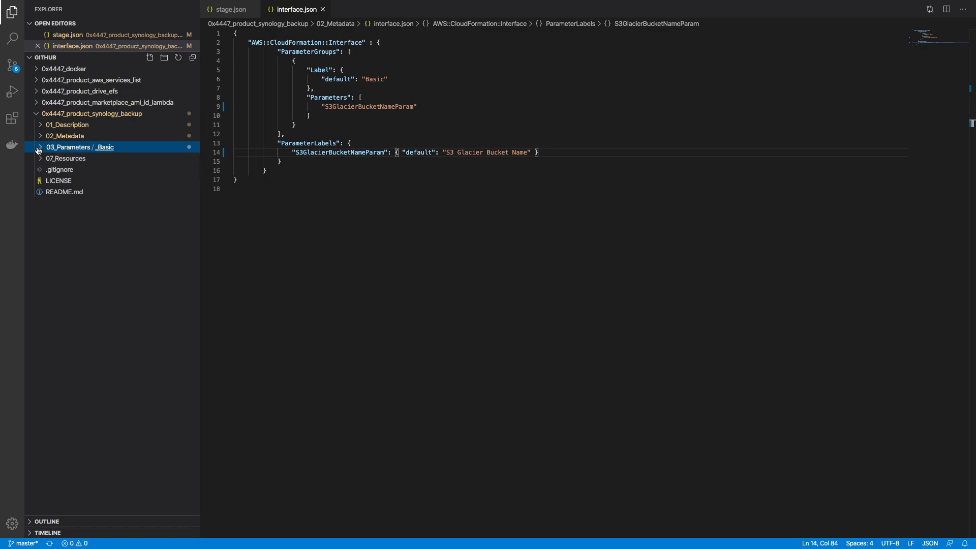
click(37, 159)
click(56, 170)
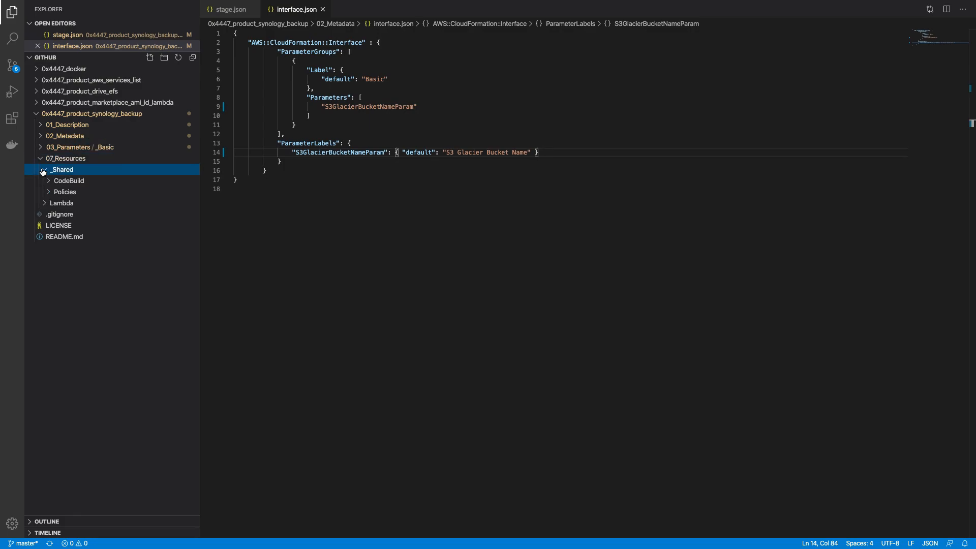
right_click(58, 168)
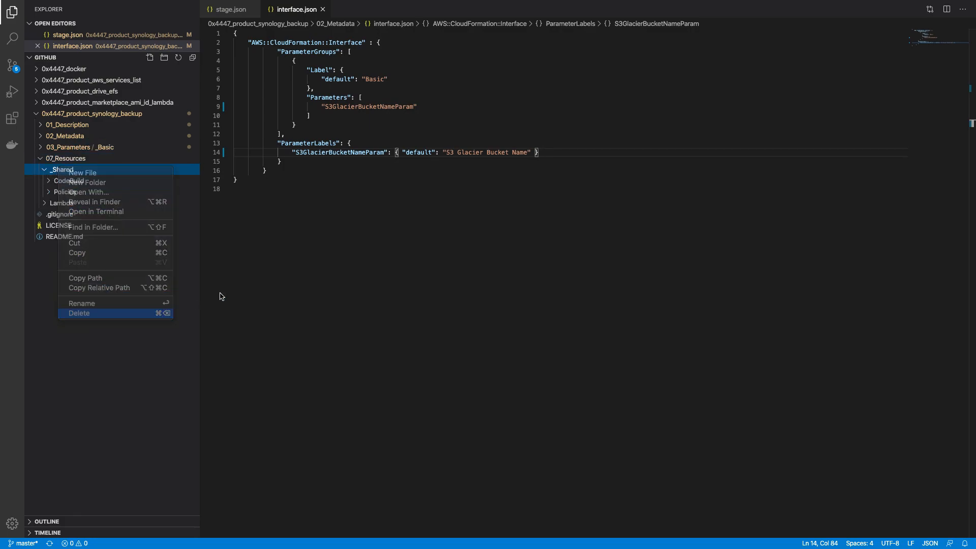
click(147, 313)
click(531, 69)
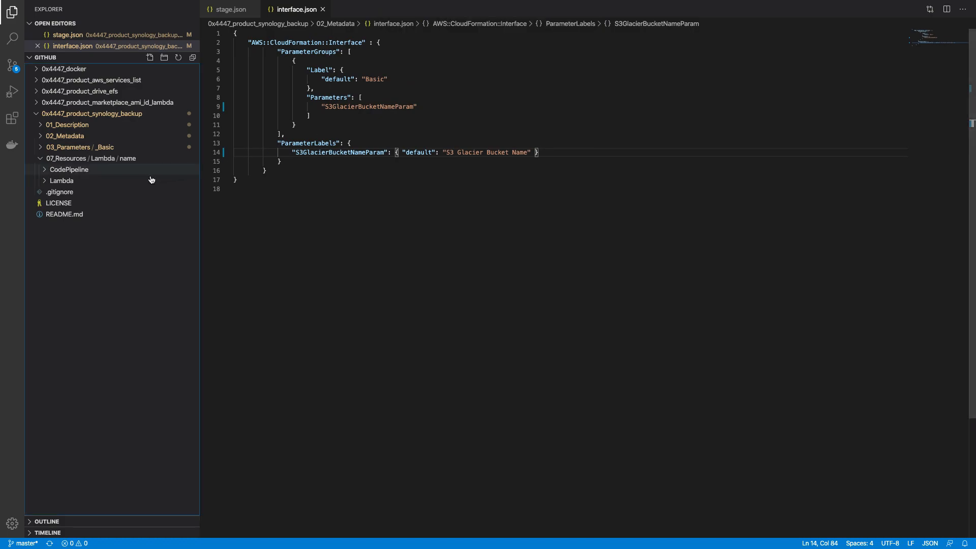
right_click(101, 175)
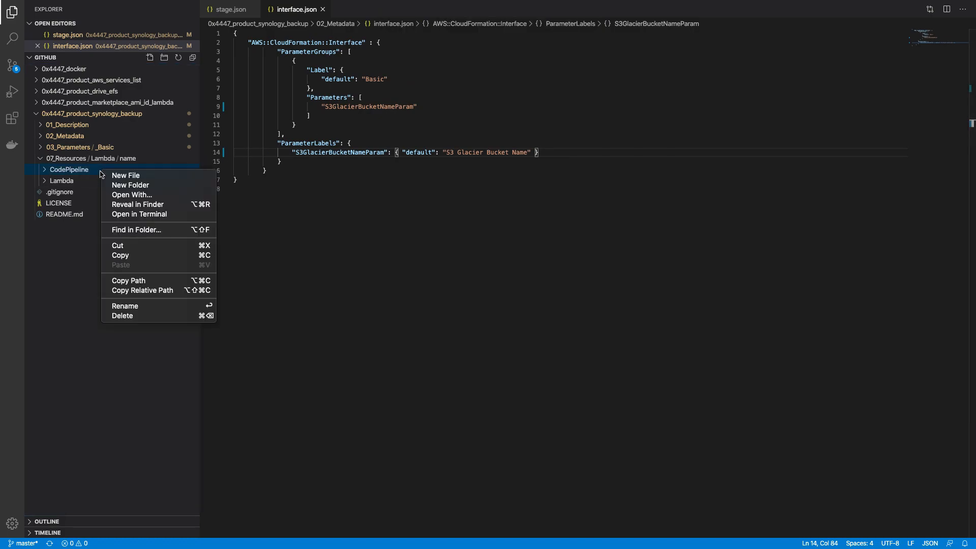
click(192, 315)
click(539, 65)
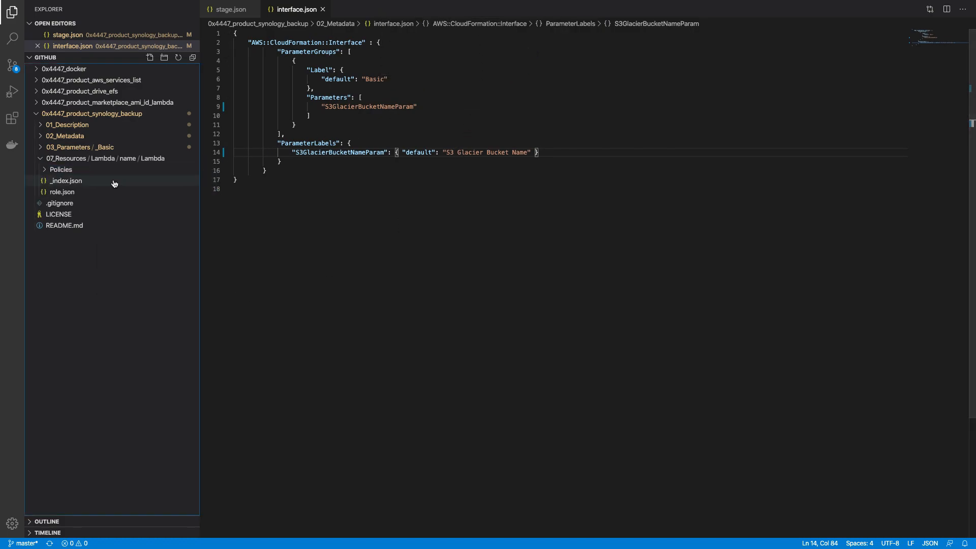
Step: Rename the Lambda folder to Glacier
right_click(149, 161)
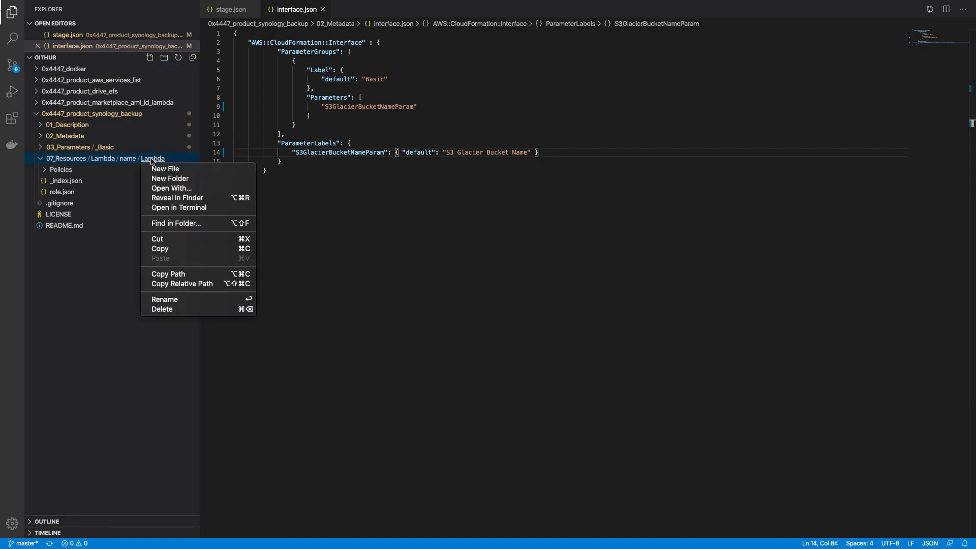
click(202, 300)
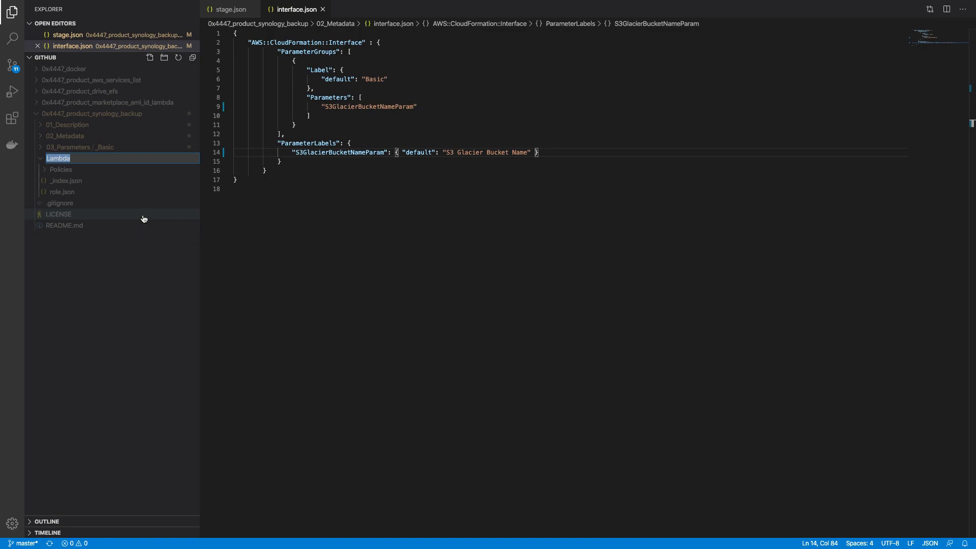
text(Gl)
key(BackSpace)
key(BackSpace)
key(BackSpace)
key(BackSpace)
key(BackSpace)
key(BackSpace)
key(BackSpace)
text(G)
key(Return)
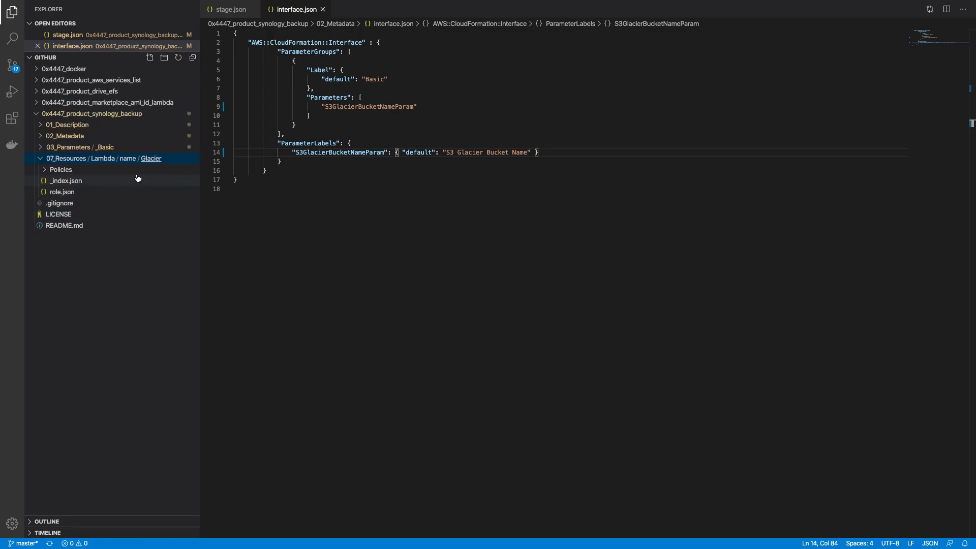
Step: Delete the Policies folder and open the Glacier folder's _index.json
right_click(119, 170)
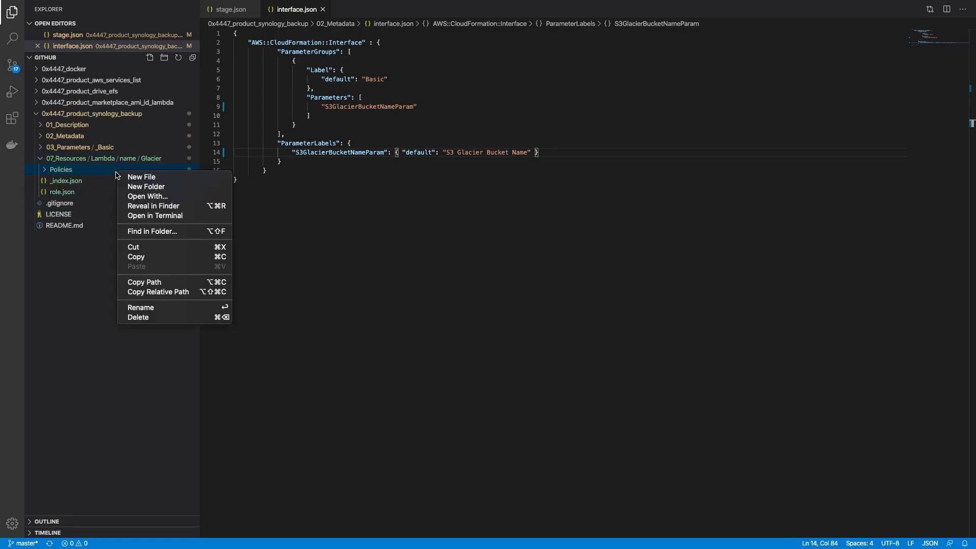
click(153, 318)
click(553, 66)
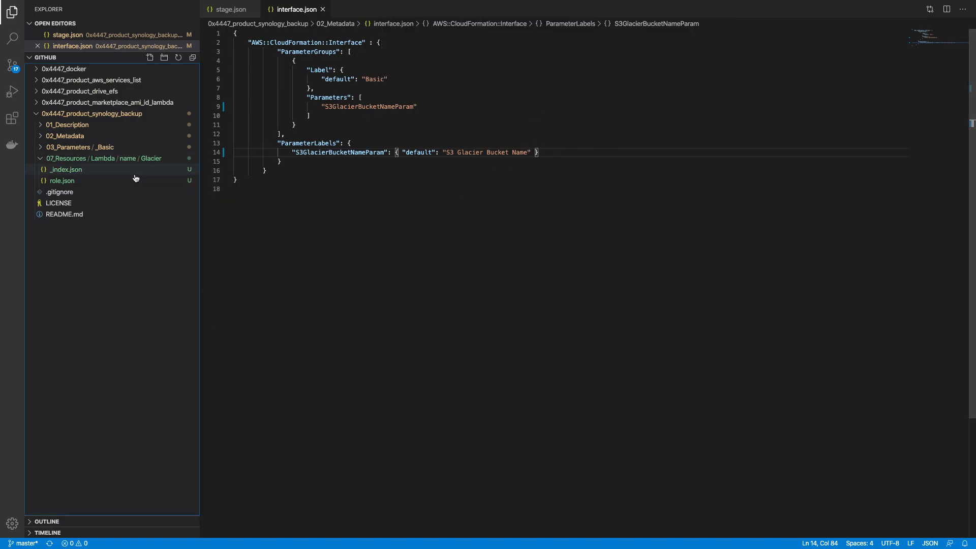
right_click(96, 171)
right_click(67, 182)
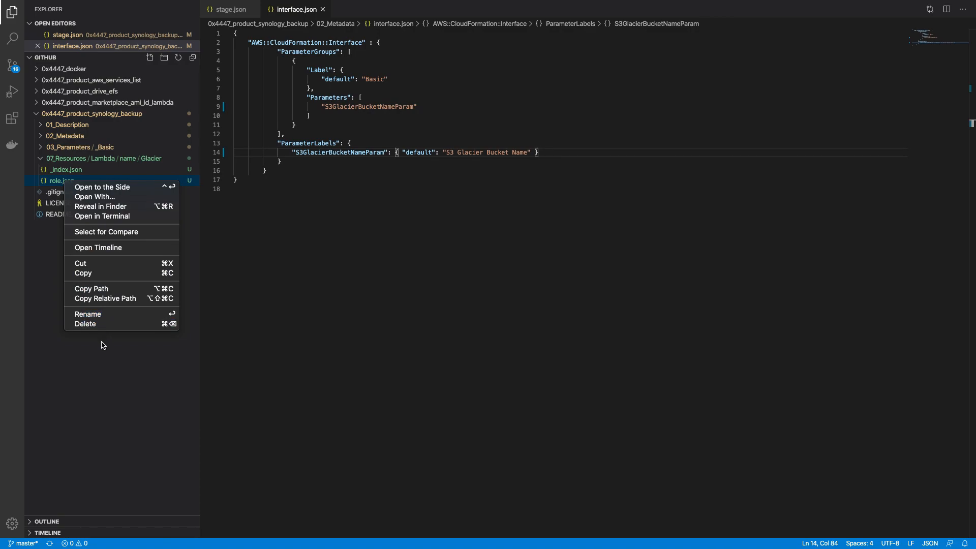
click(104, 346)
click(59, 171)
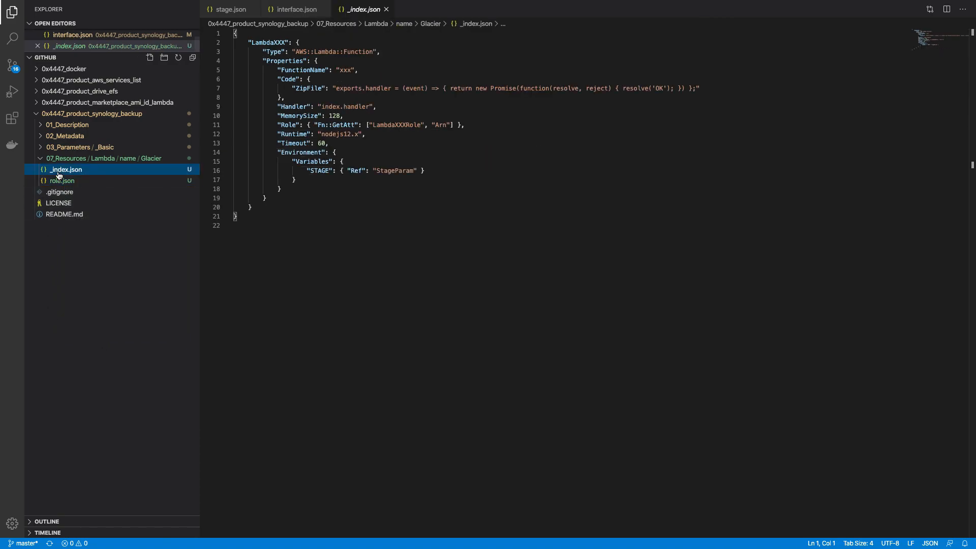
Step: Delete the entire LambdaXXX definition body from _index.json
double_click(264, 42)
click(300, 173)
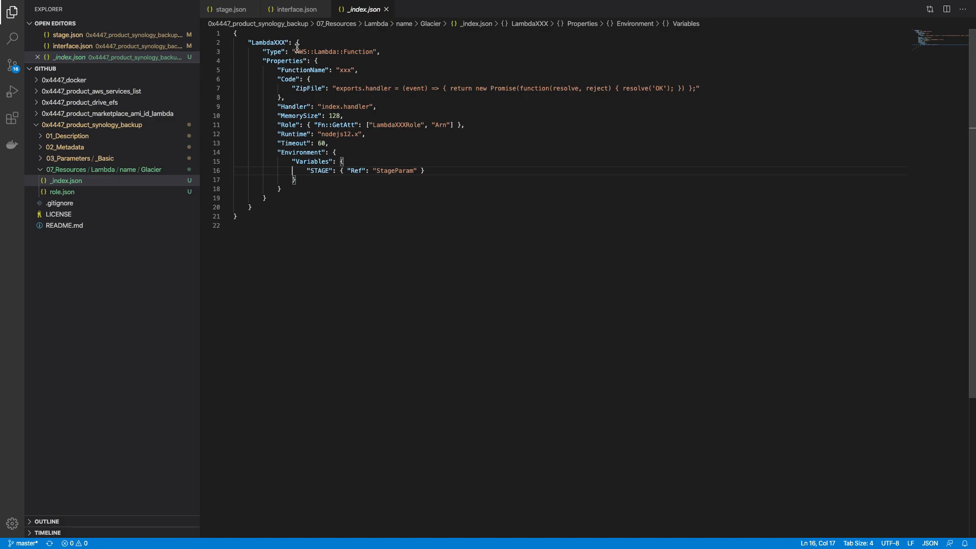
click(299, 43)
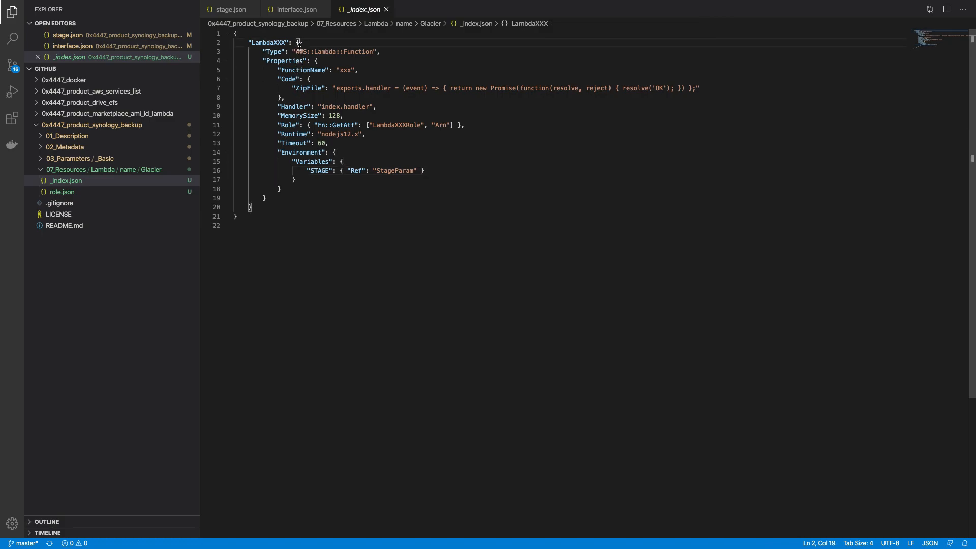
click(273, 198)
drag(274, 198, 260, 53)
drag(251, 206, 298, 43)
key(BackSpace)
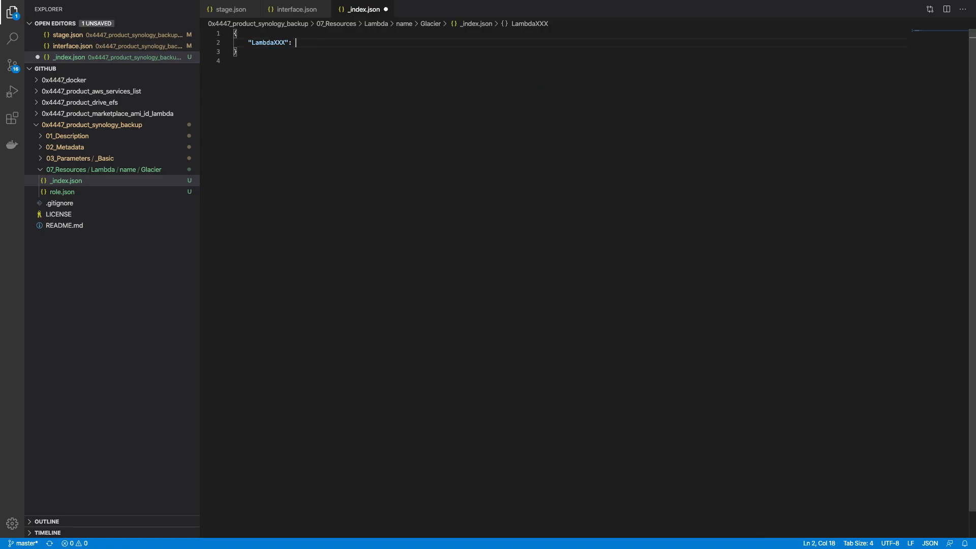
Step: Rename the LambdaXXX key to S3Glacier
key(Left)
key(Left)
key(Left)
key(shift+Right)
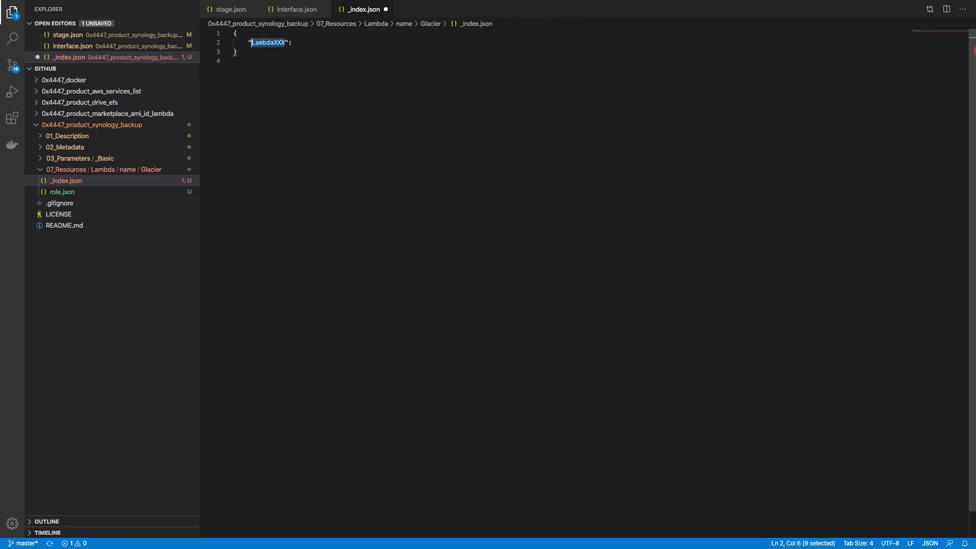
text(S3)
text(Glacier)
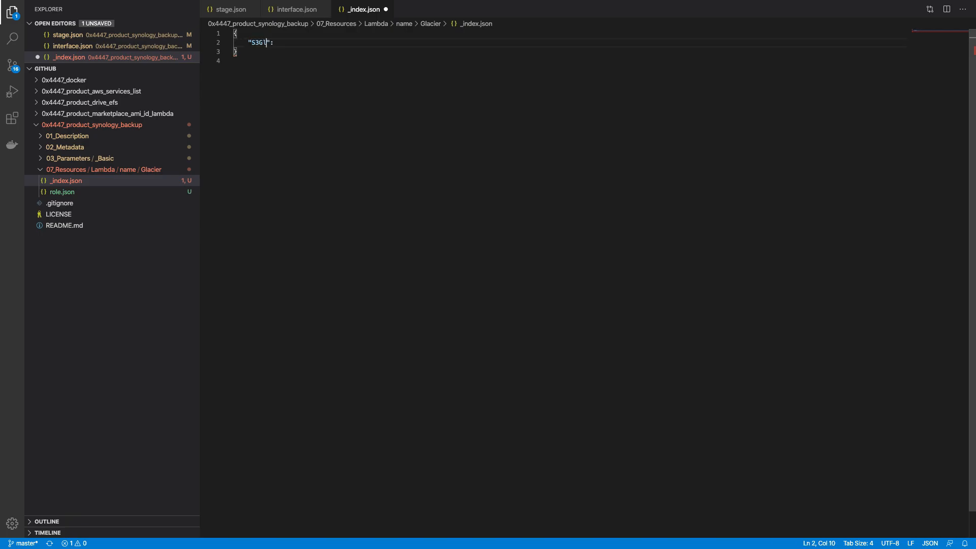
key(Right)
key(ctrl+Right)
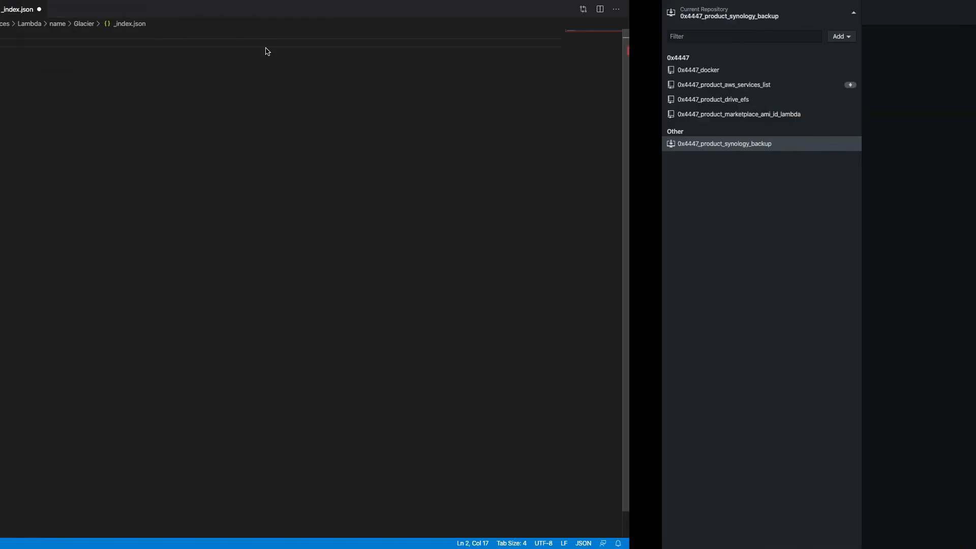
key(ctrl+Left)
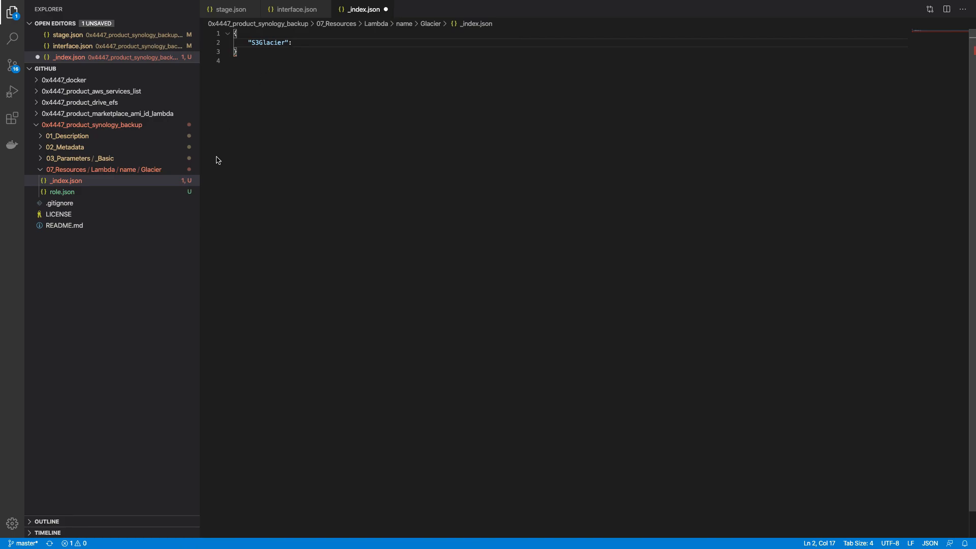
Step: Open role.json from the Explorer
click(115, 201)
click(116, 196)
click(116, 206)
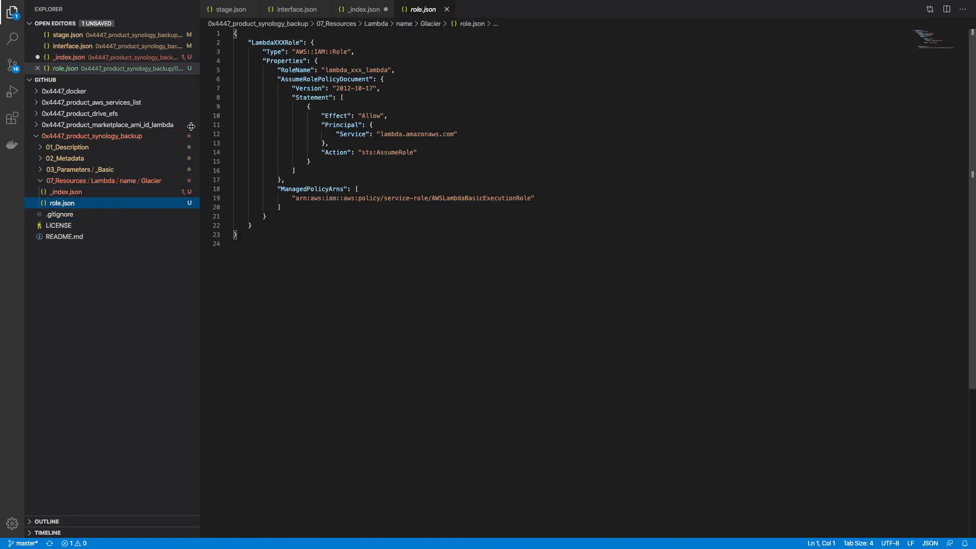
Step: Rename the LambdaXXXRole resource to S3GlacierRole using the name copied from _index.json
click(120, 193)
double_click(274, 42)
key(super+c)
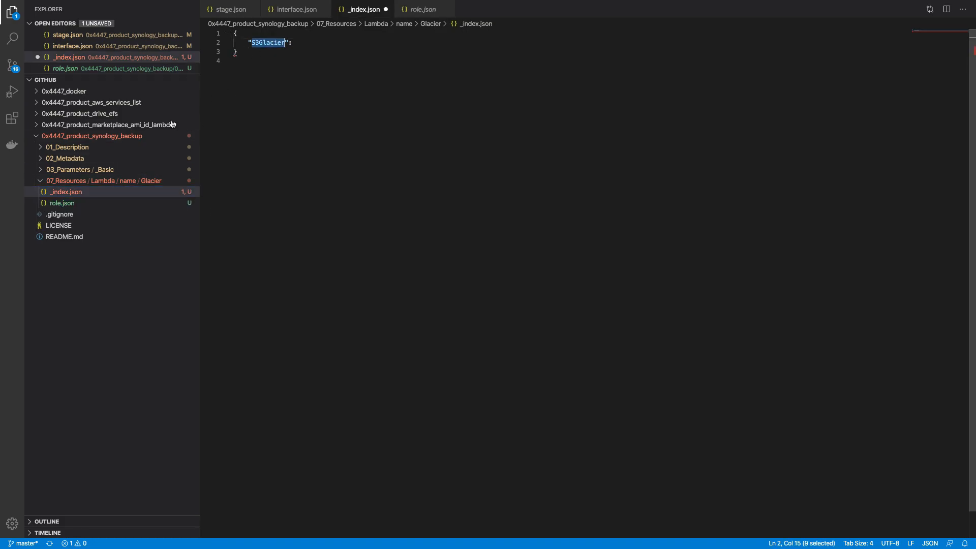
click(98, 202)
double_click(280, 42)
key(super+v)
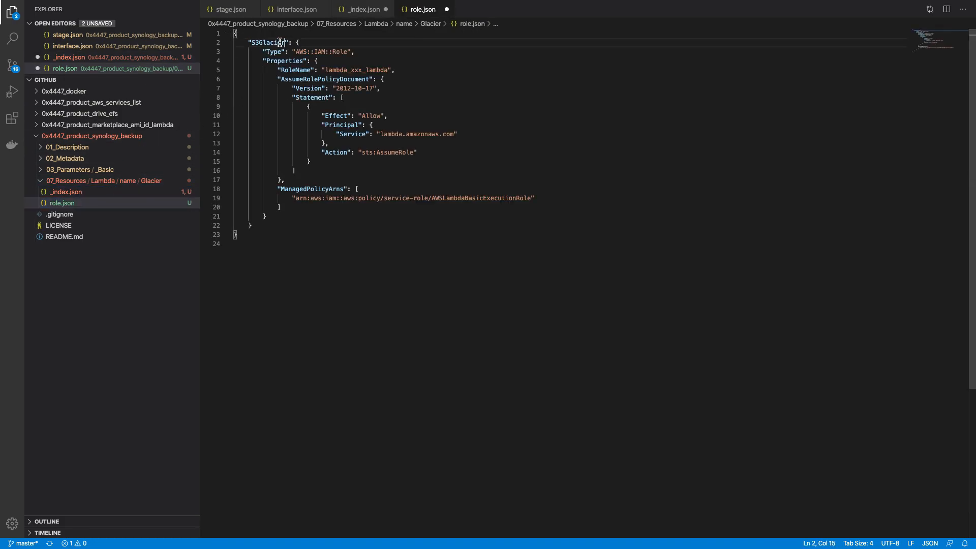
text(Role)
Step: Set RoleName to s3_glacier, dropping the 0x4447_ prefix, and save role.json
double_click(333, 70)
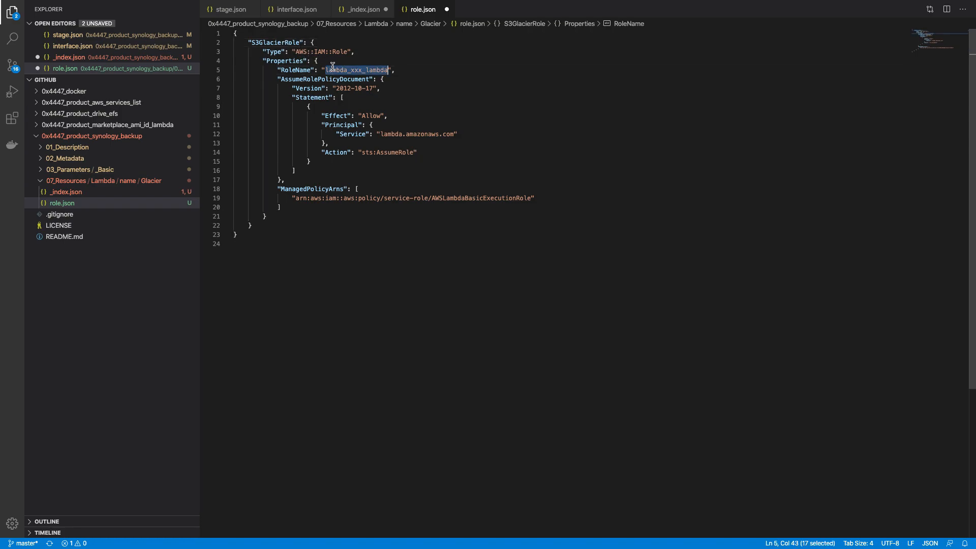
key(BackSpace)
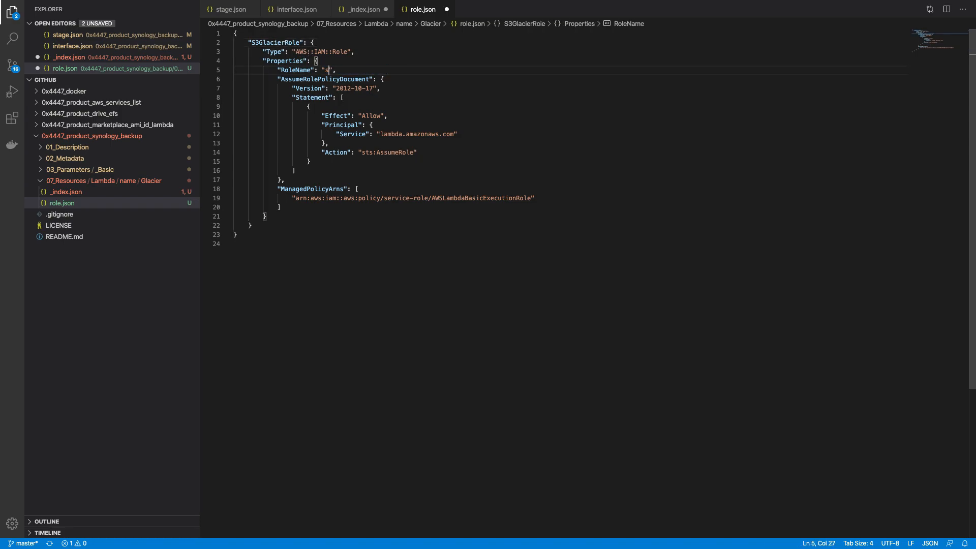
text(0x4447_s3_glacier)
key(super+s)
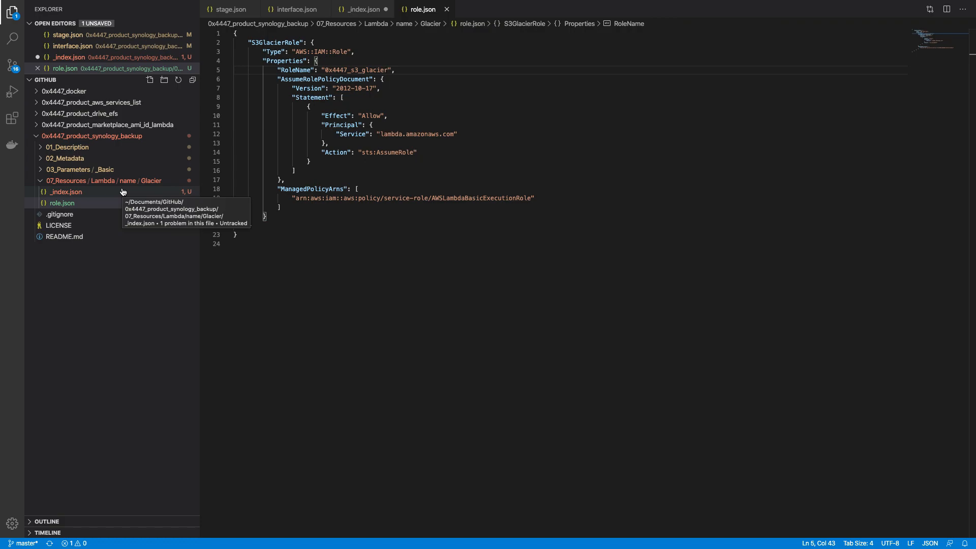
key(Left)
key(Left)
key(Left)
key(Left)
key(Left)
key(Left)
key(Left)
key(Left)
key(Left)
key(Left)
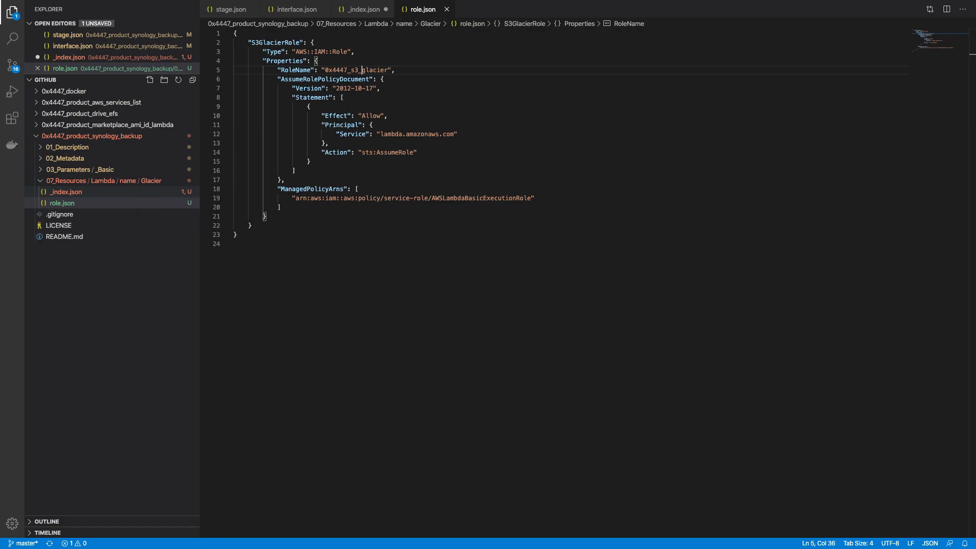
key(BackSpace)
key(BackSpace)
key(BackSpace)
key(BackSpace)
key(BackSpace)
key(BackSpace)
key(BackSpace)
key(ctrl+s)
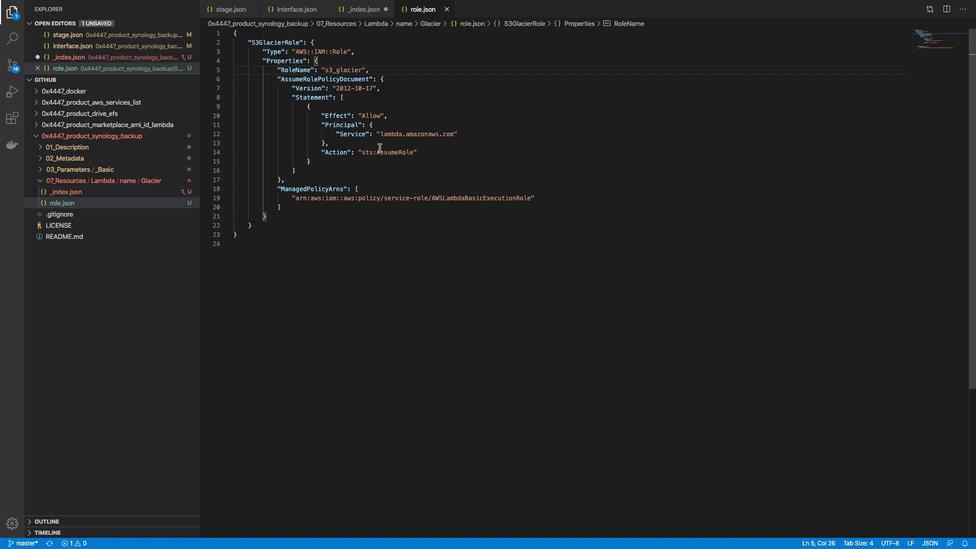
key(ctrl+Up)
mouse_move(451, 53)
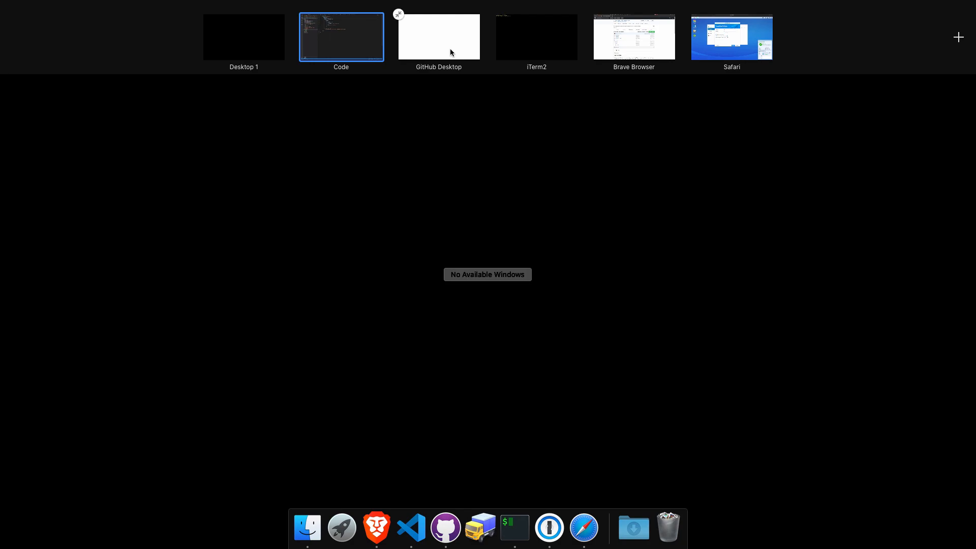
Step: Select the sample S3Bucket JSON object on the AWS::S3::Bucket documentation page
click(629, 38)
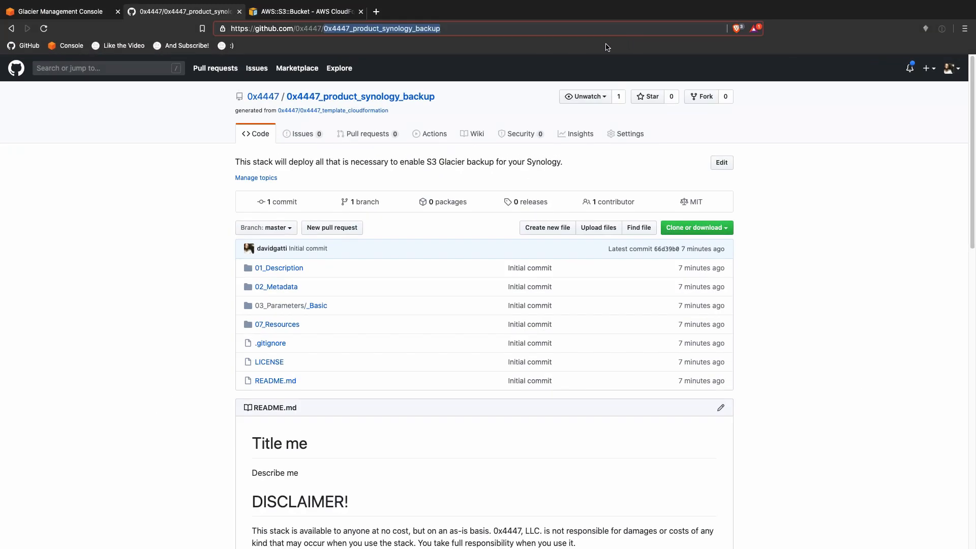
click(304, 11)
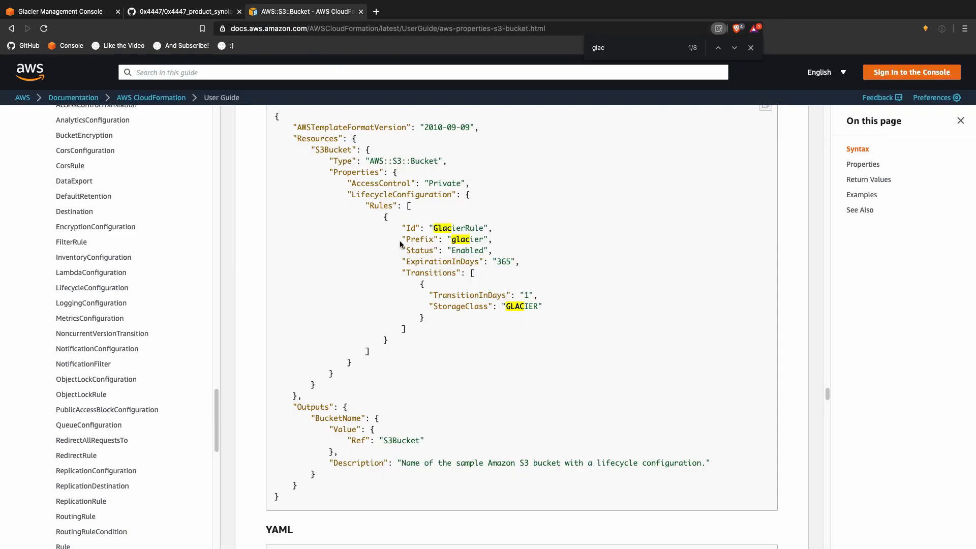
scroll(401, 259, up, 2)
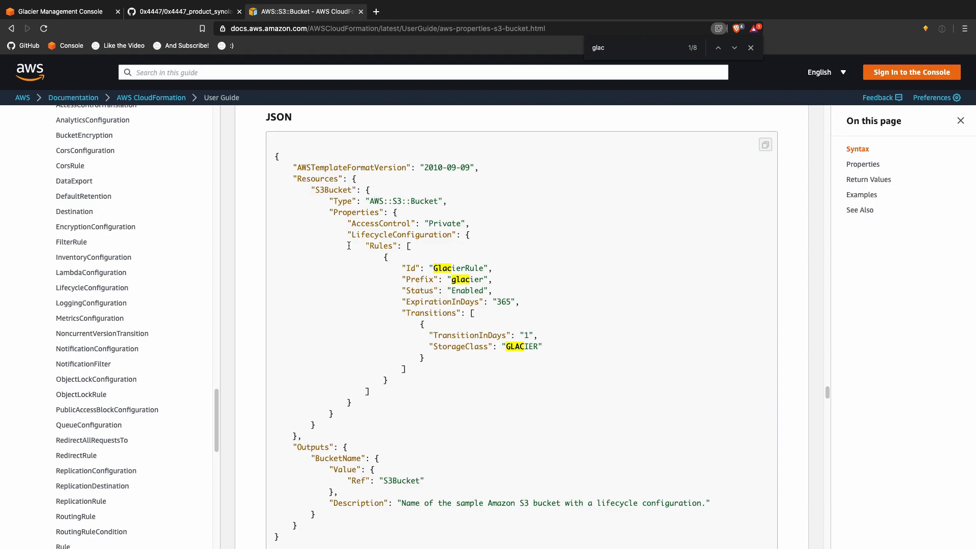
drag(338, 414, 364, 188)
key(super+c)
key(ctrl+Up)
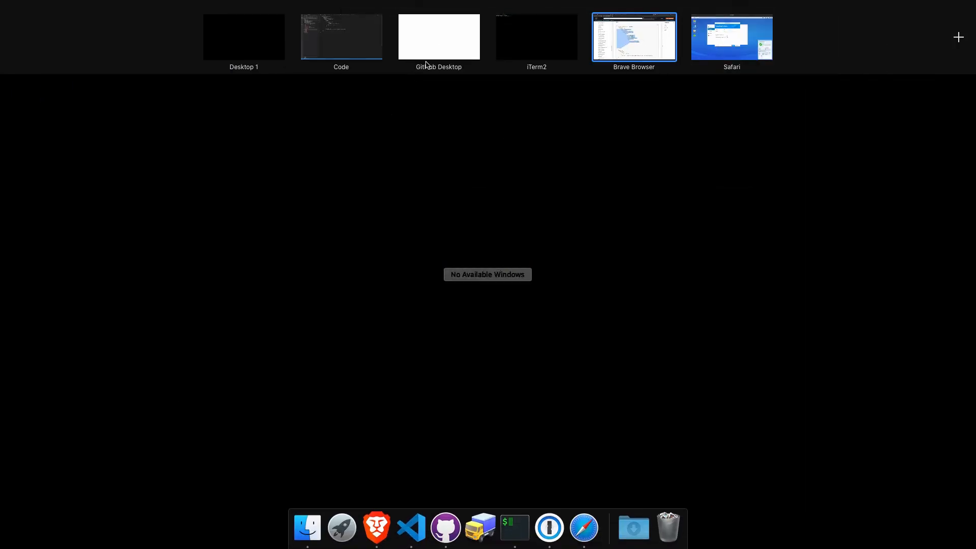
Step: Paste the copied S3 bucket definition into the S3Glacier entry, save, and add the missing closing brace
click(341, 42)
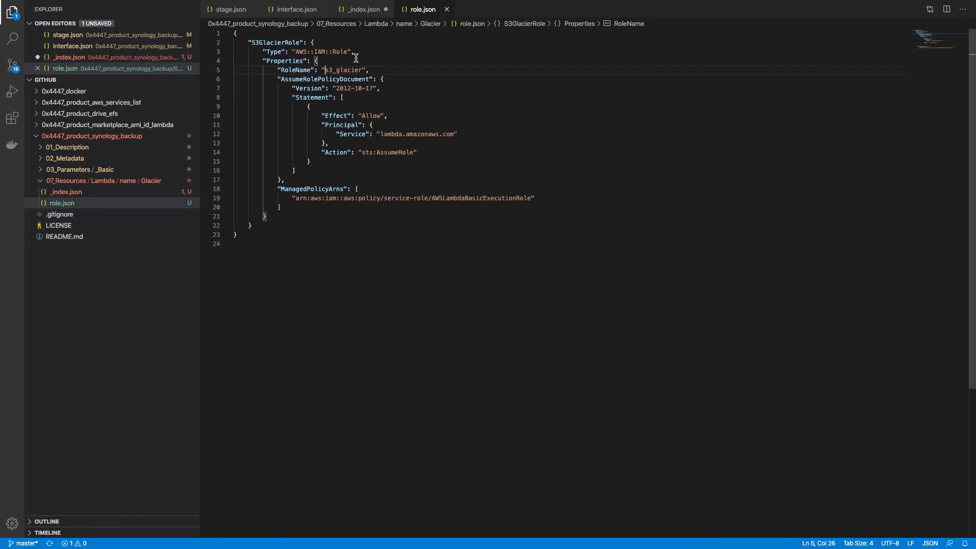
click(91, 196)
click(310, 44)
key(super+v)
key(super+s)
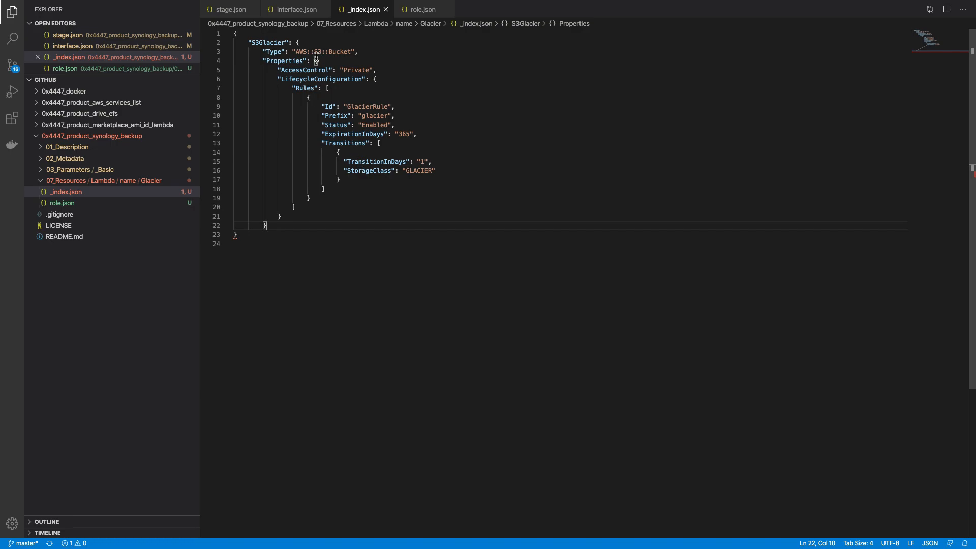
key(Return)
text(})
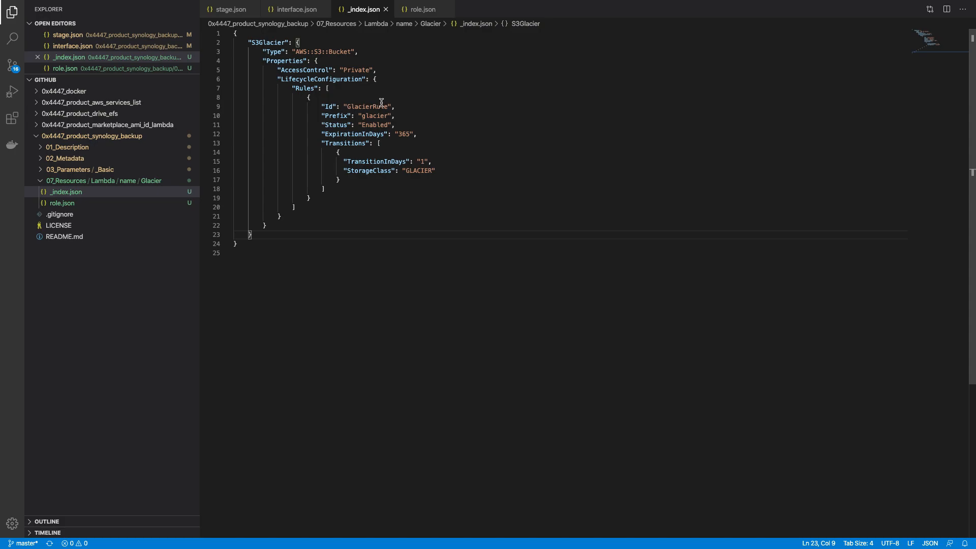
Step: Change TransitionInDays in the GlacierRule from 1 to 0
click(406, 134)
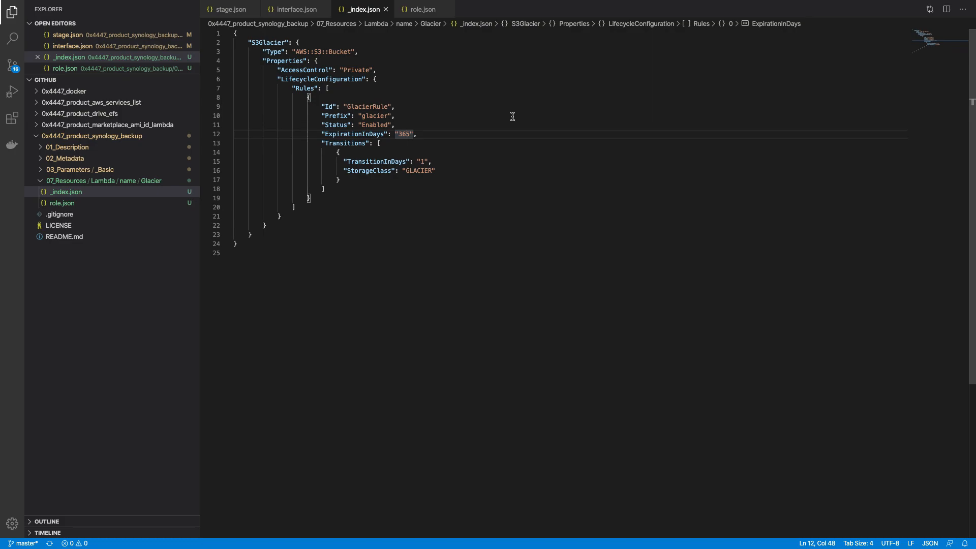
key(Down)
key(Down)
key(Down)
key(super+Right)
key(Left)
key(Left)
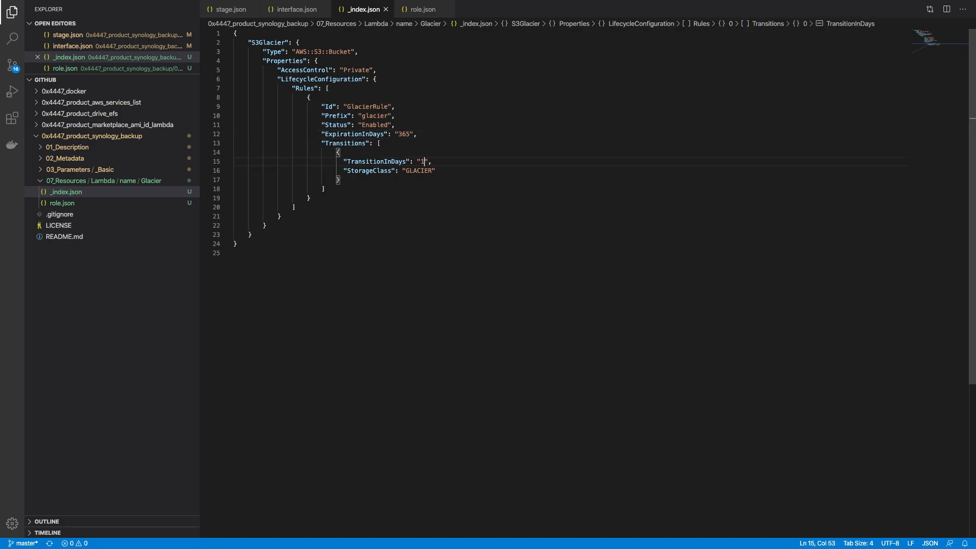
key(BackSpace)
text(0)
key(ctrl+Up)
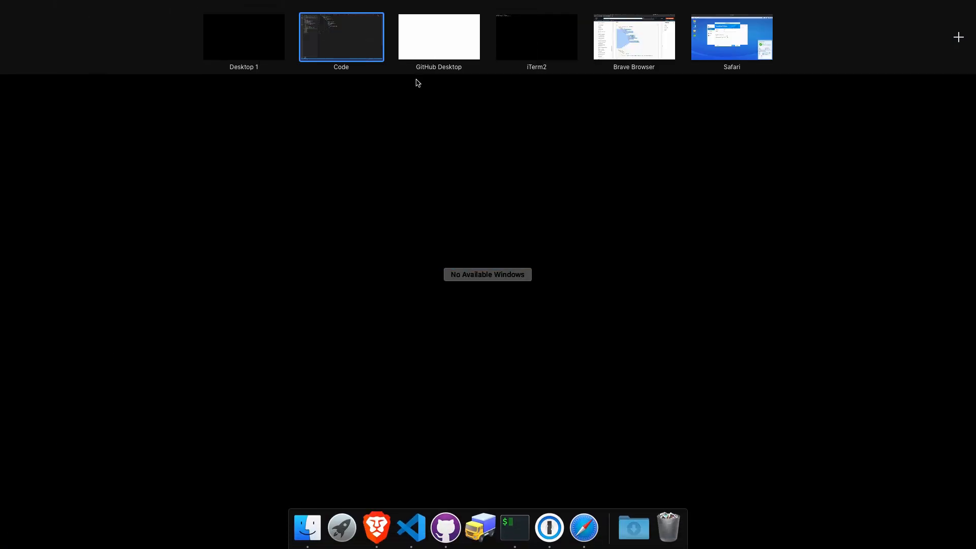
Step: Move the browser desktop next to the code editor's desktop and switch to it
click(423, 46)
key(ctrl+Up)
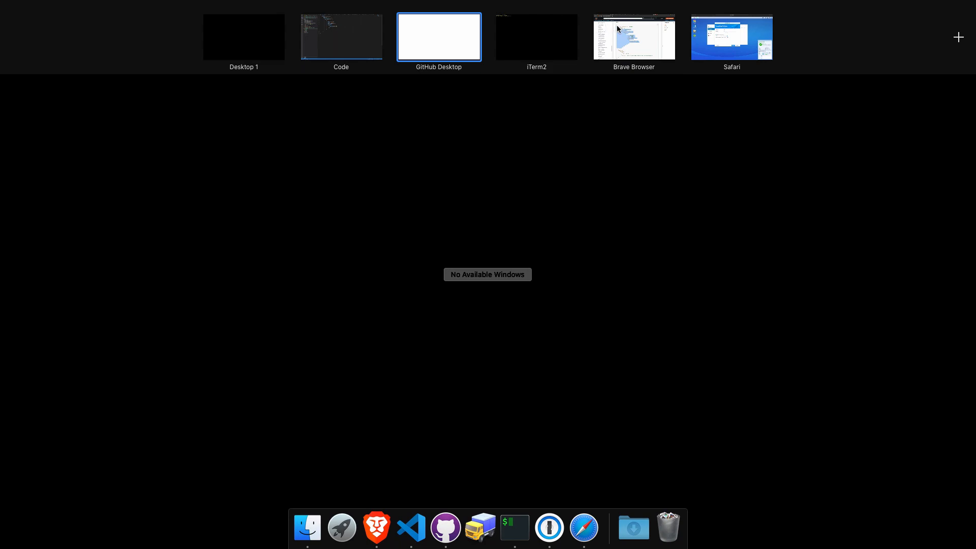
drag(625, 31, 418, 47)
click(419, 47)
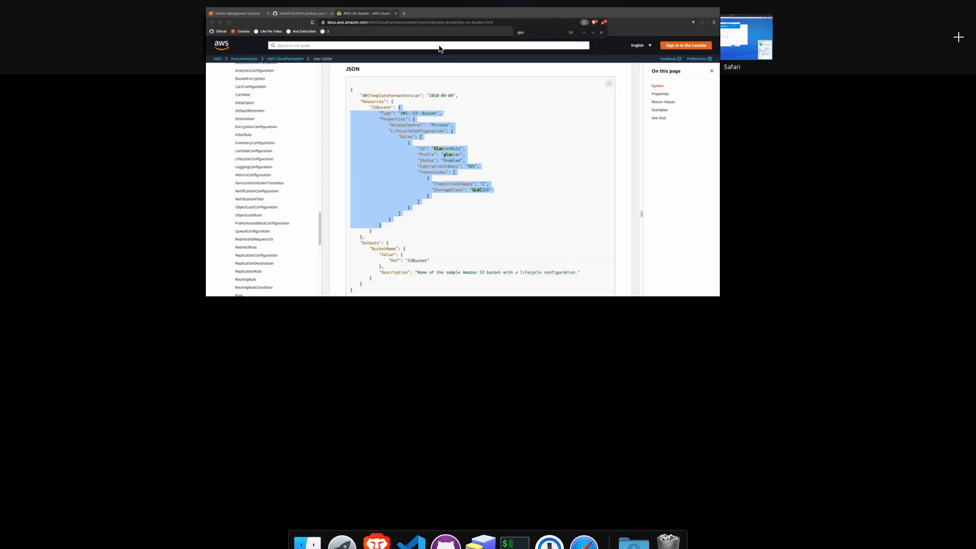
Step: Jump to the BucketName property description in the AWS::S3::Bucket docs and select its name
scroll(540, 227, down, 3)
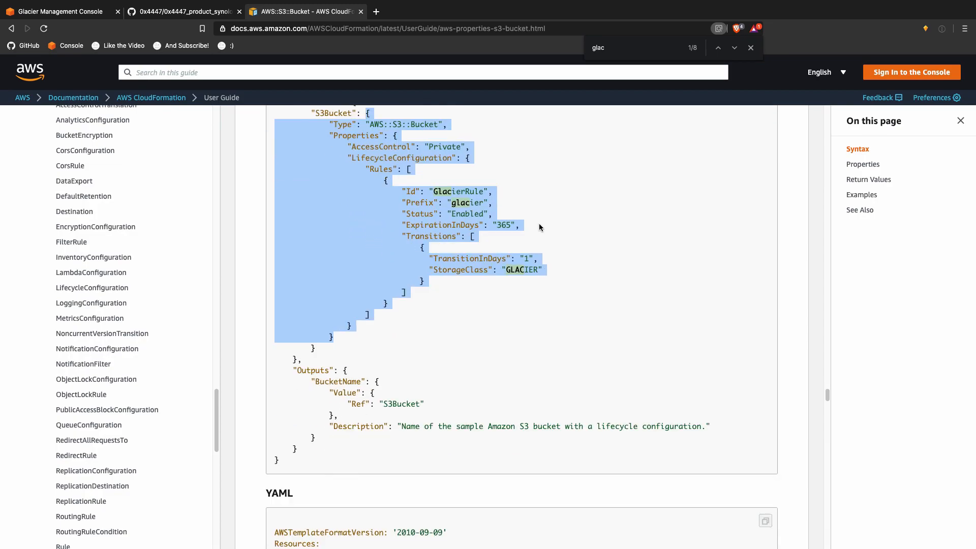
scroll(540, 226, up, 1)
scroll(539, 227, up, 1)
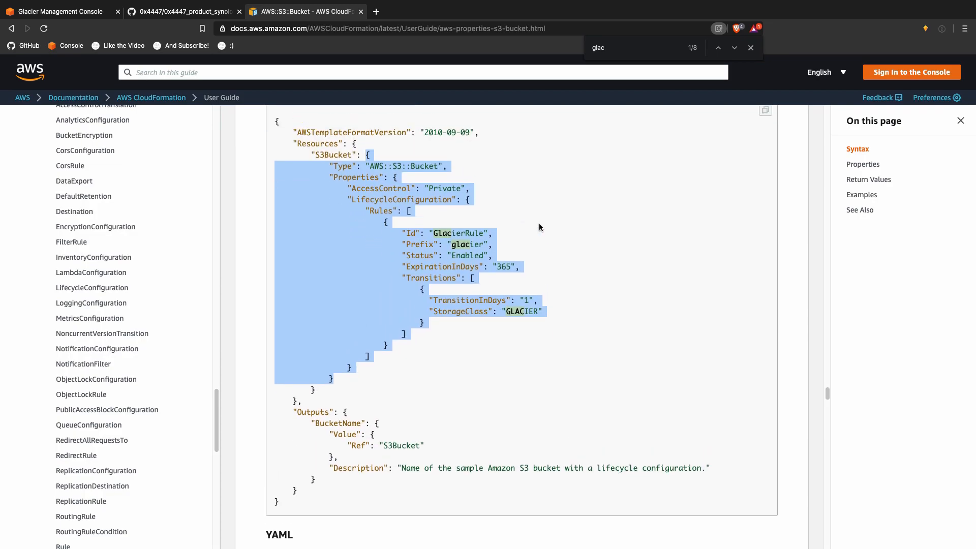
scroll(540, 226, up, 20)
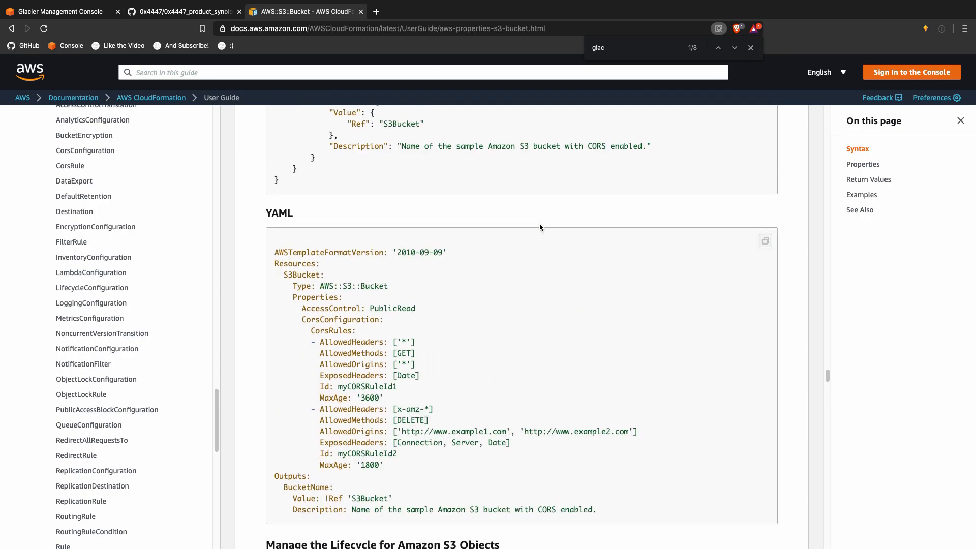
scroll(540, 227, up, 20)
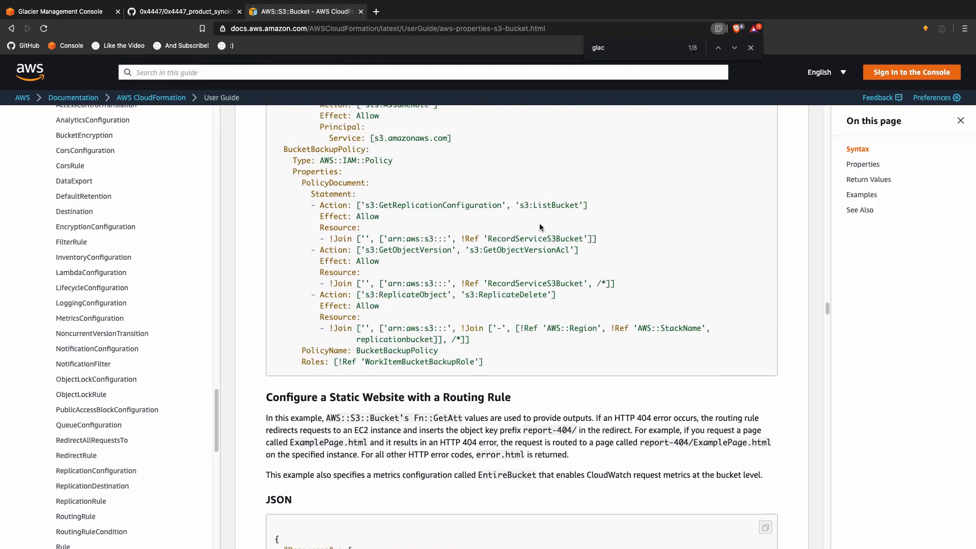
scroll(540, 227, up, 20)
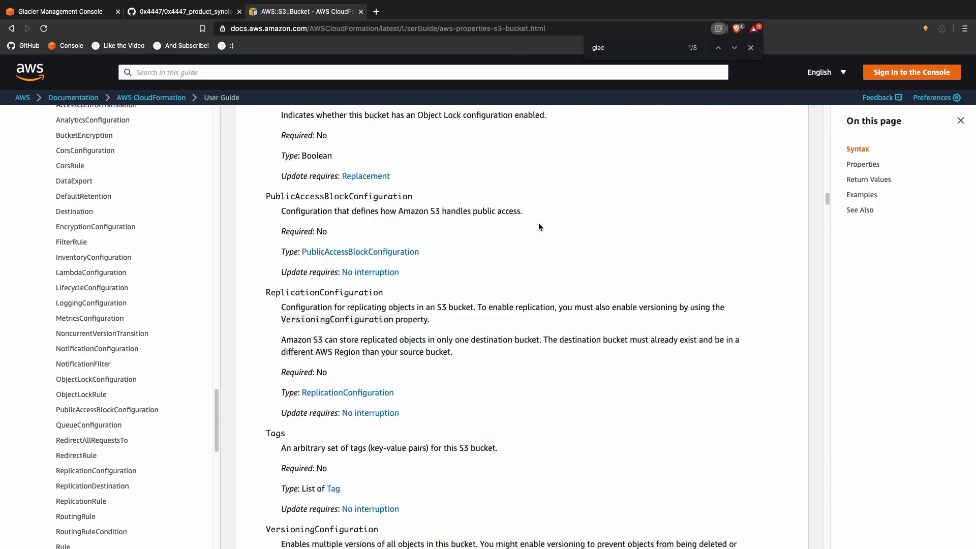
scroll(540, 226, up, 20)
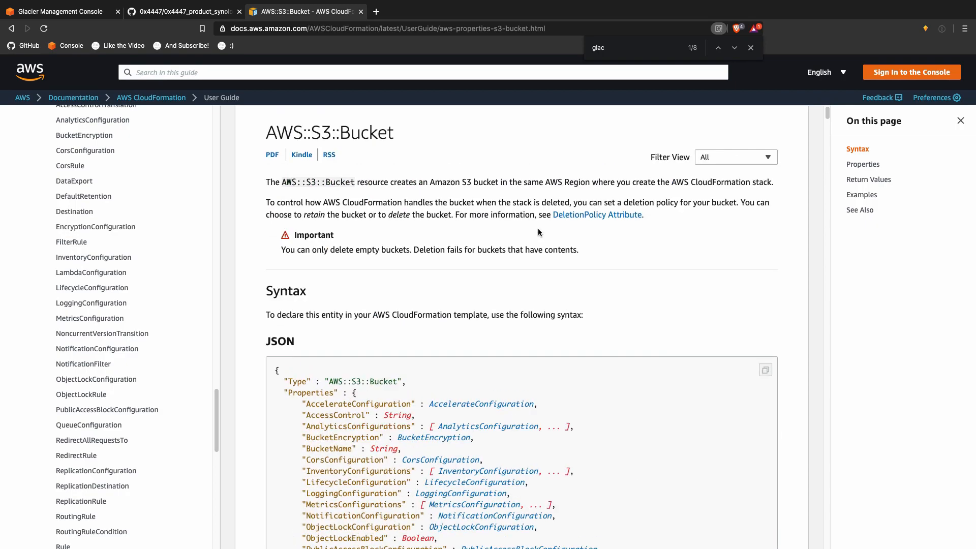
scroll(540, 231, down, 5)
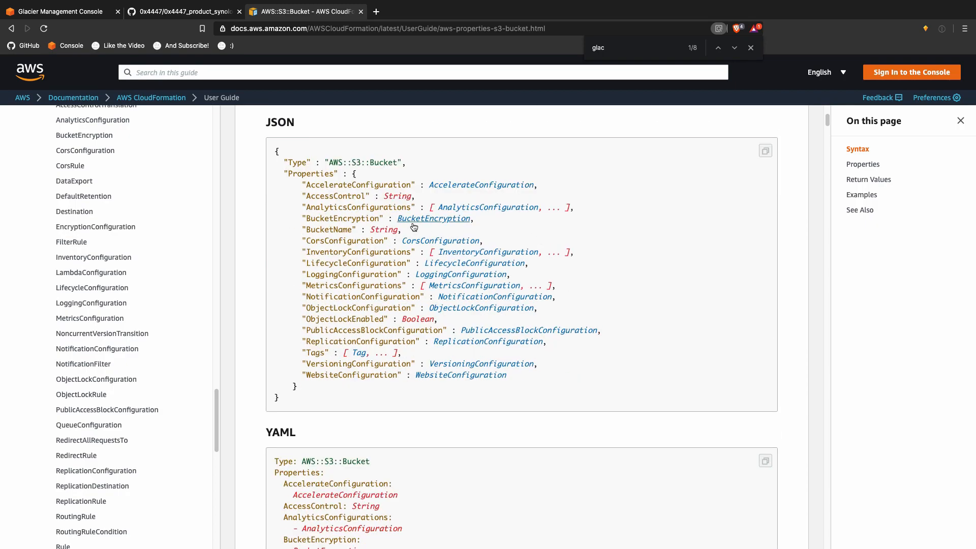
click(338, 229)
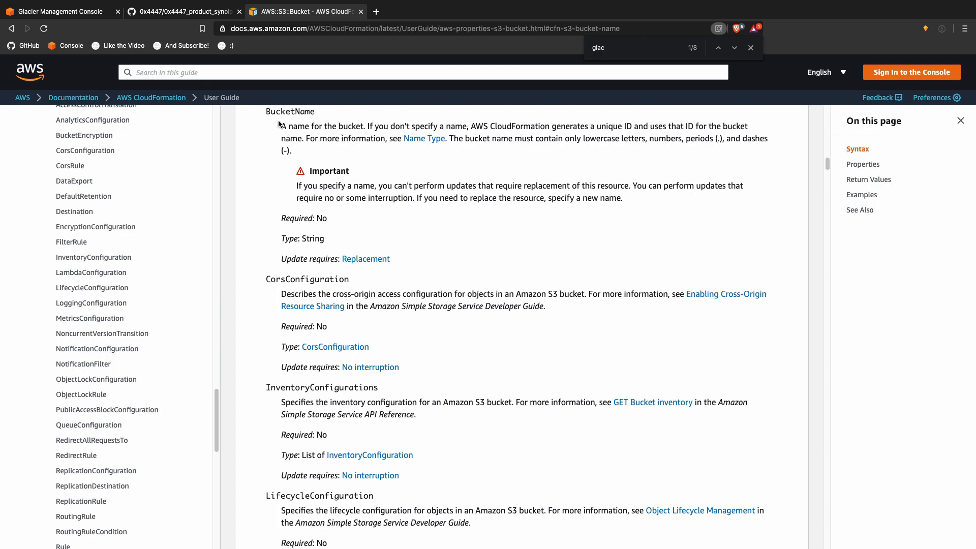
double_click(290, 111)
key(super+c)
key(ctrl+Up)
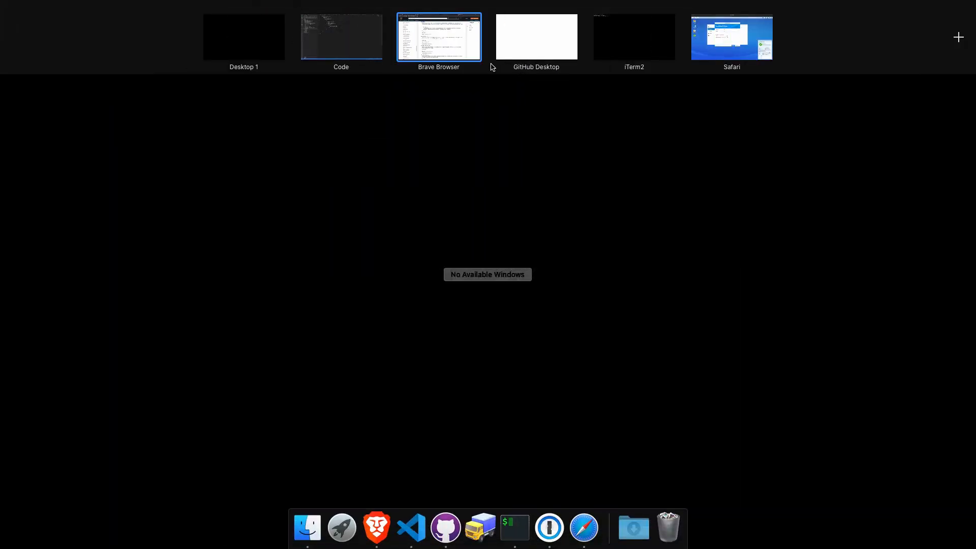
Step: Add a "BucketName" key with an empty value on a new line below AccessControl
click(365, 42)
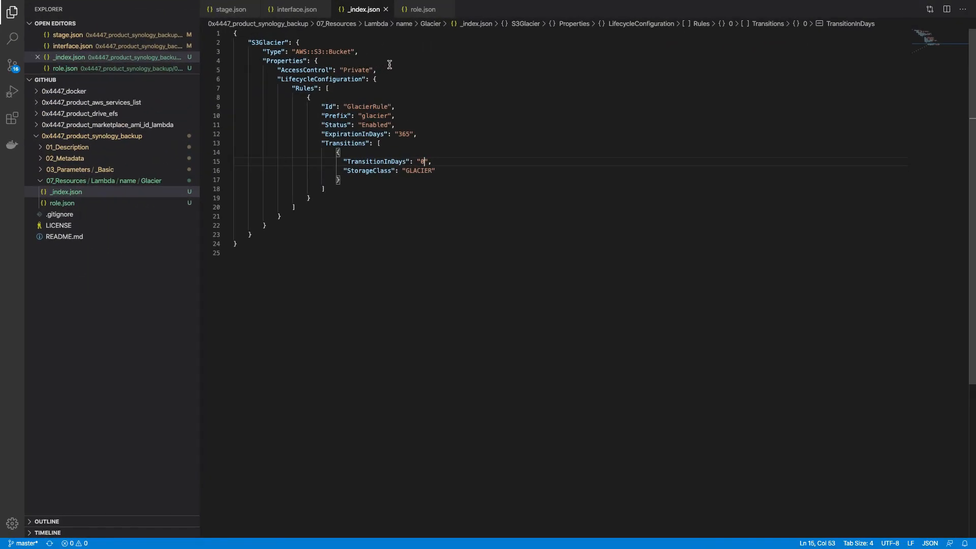
click(399, 66)
key(Return)
text(")
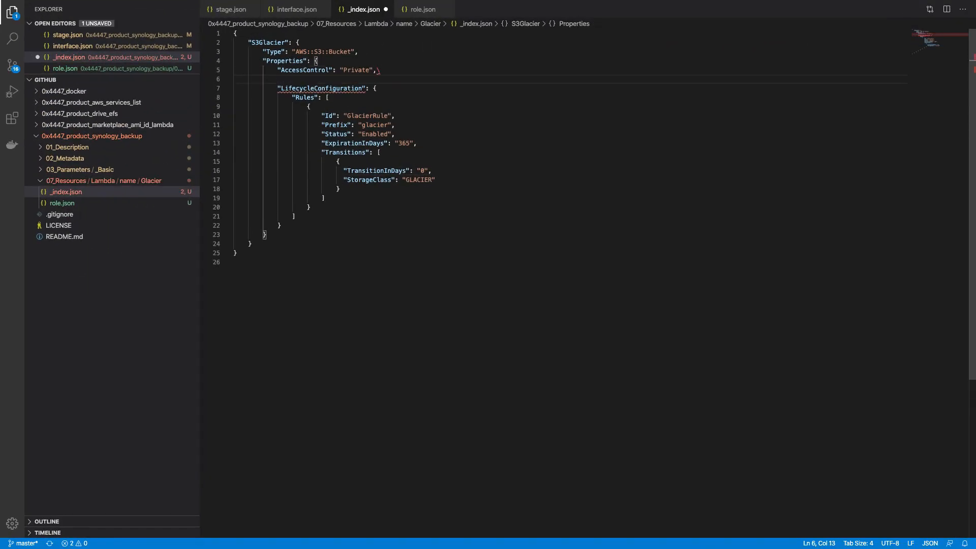
key(super+z)
key(Return)
key(super+v)
key(super+Left)
text(")
key(super+Right)
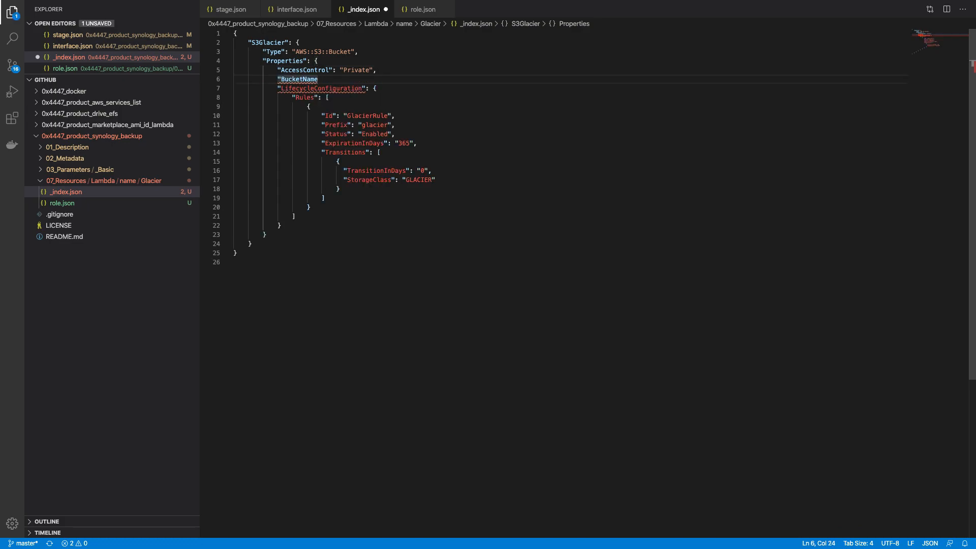
text(")
text(: ")
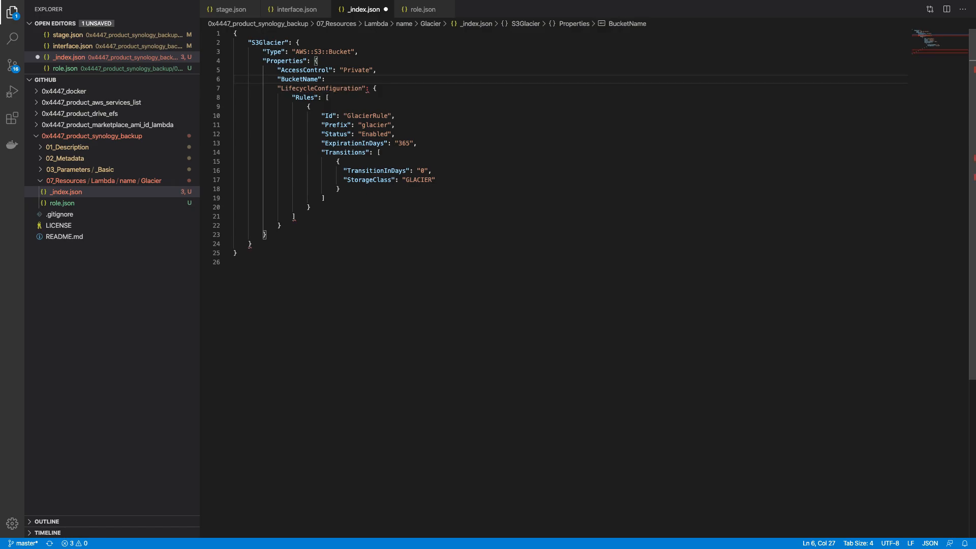
key(Right)
text(,)
key(Left)
key(Left)
Step: Set BucketName to 0x4447_glacier_synology and save _index.json
text(0x4447_)
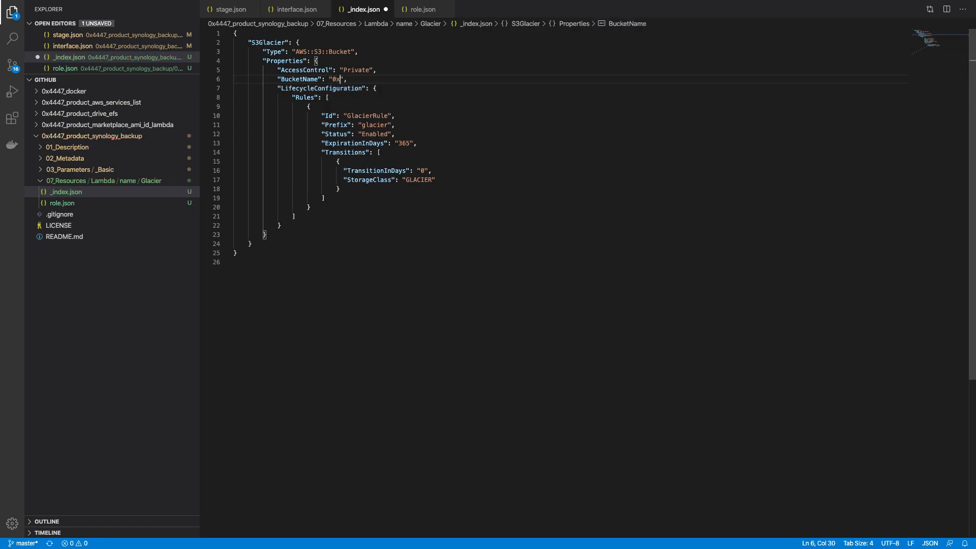
text(glacier_)
text(user)
key(alt+BackSpace)
key(super+z)
key(BackSpace)
key(BackSpace)
key(BackSpace)
key(BackSpace)
text(synology)
key(super+s)
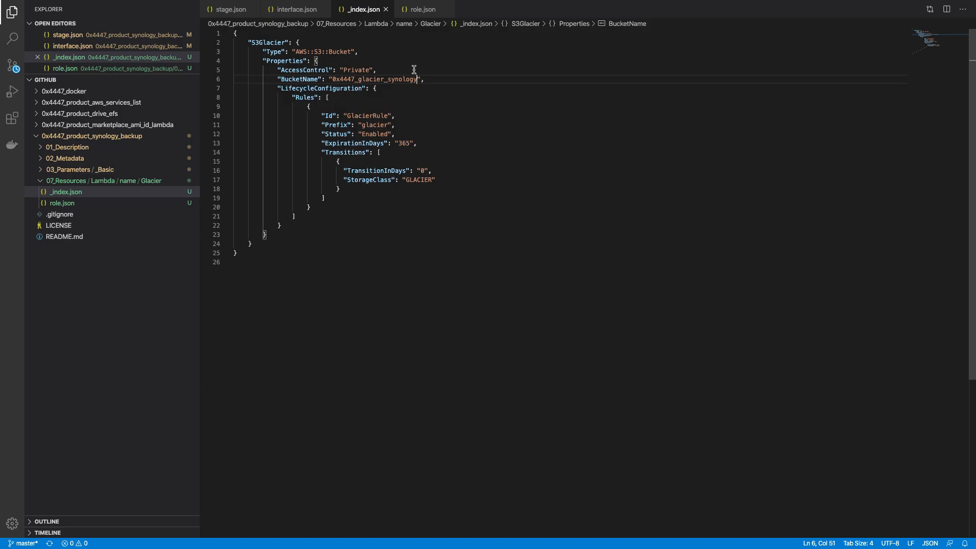
key(ctrl+Up)
click(437, 53)
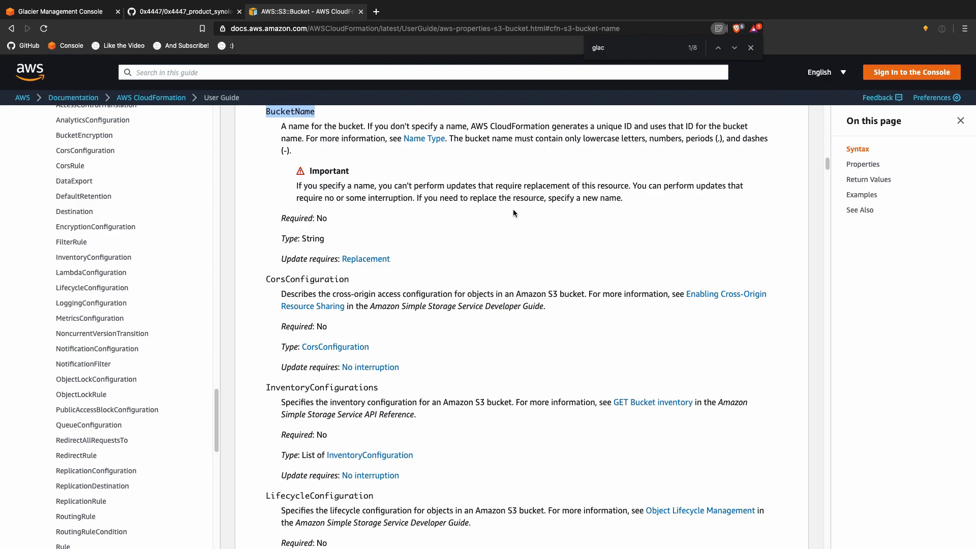
key(ctrl+Up)
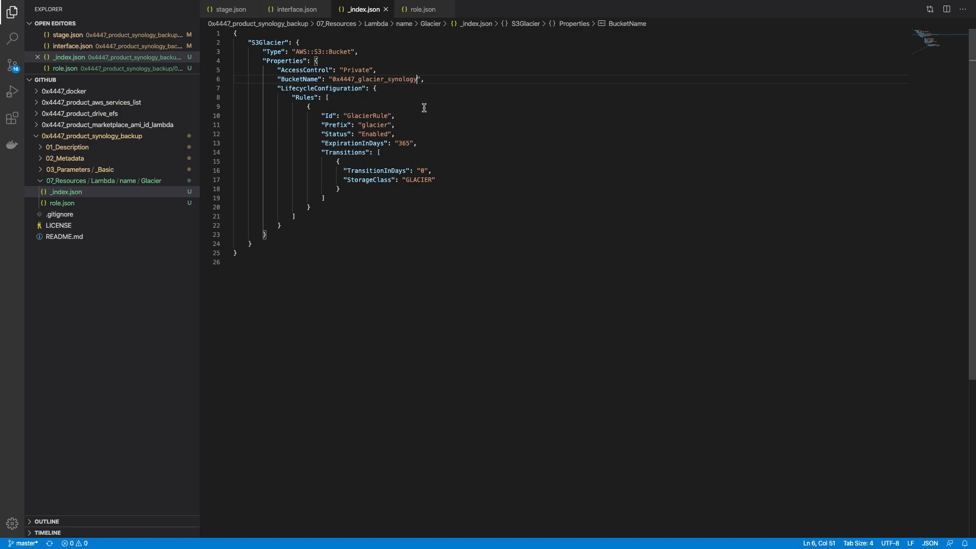
Step: Leave the _index.json template in VS Code and show the Mission Control overview with Ctrl+Up
key(ctrl+Up)
Step: In the terminal space, list the home folder with ls -la
click(633, 40)
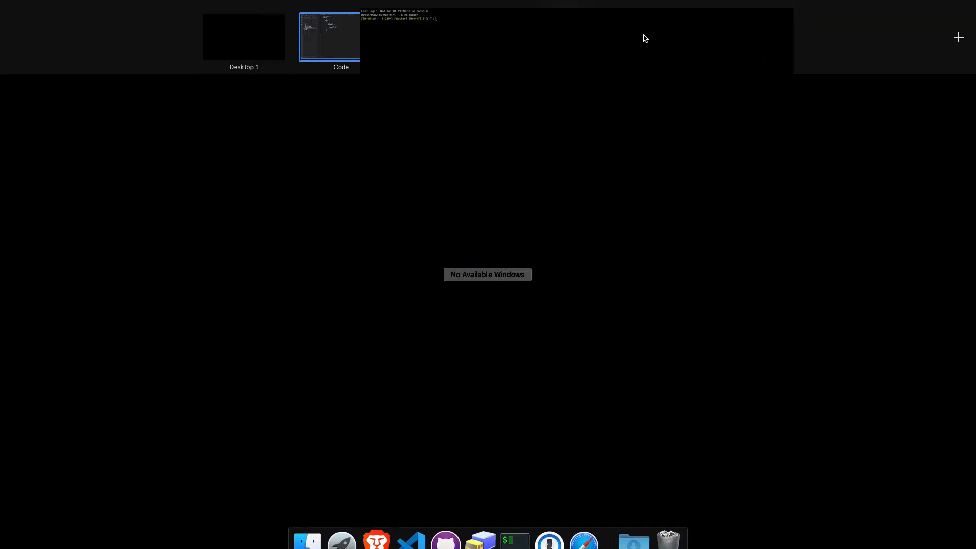
text(ls -la)
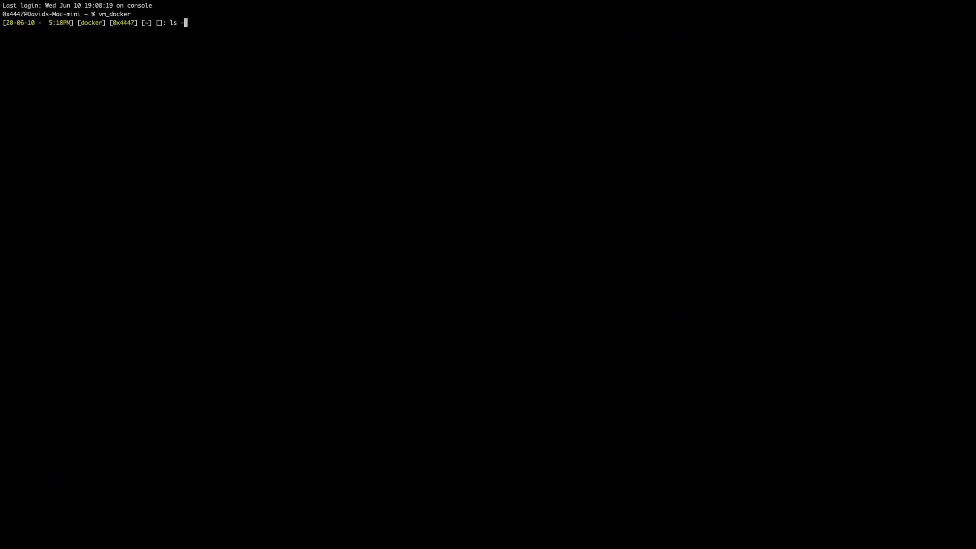
key(Return)
Step: Change into workdir/0x4447_product_synology_backup using Tab completion
text(cd w)
key(Tab)
key(Tab)
key(Tab)
key(BackSpace)
key(BackSpace)
key(BackSpace)
key(BackSpace)
key(Tab)
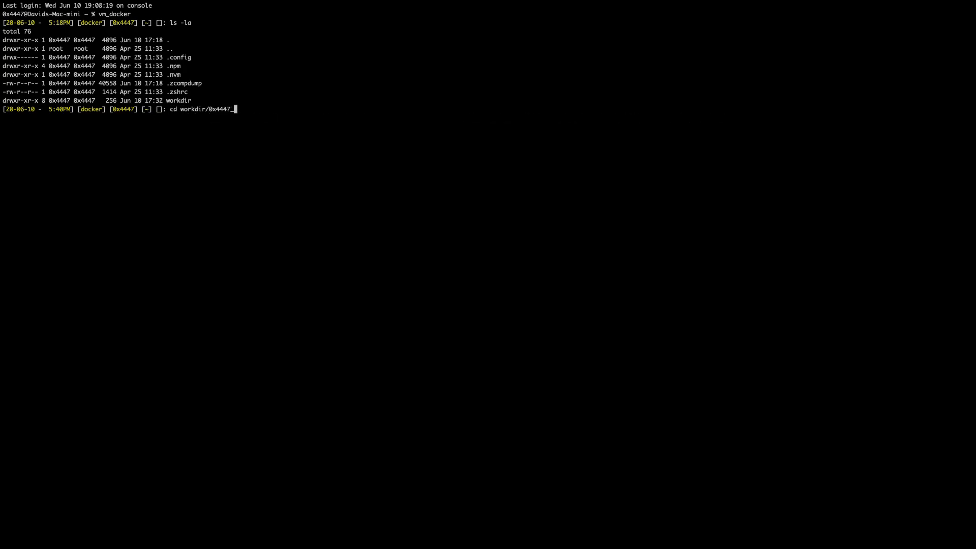
text(p)
key(Tab)
text(s)
key(Tab)
key(Return)
Step: Run grapes -s . on the project, then return to the browser space
text(grap)
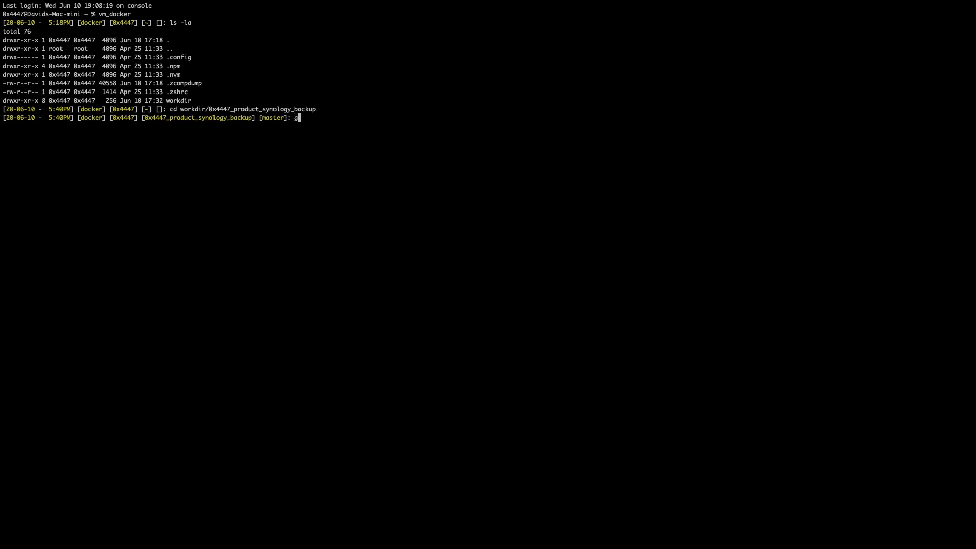
text(es -s .)
key(Return)
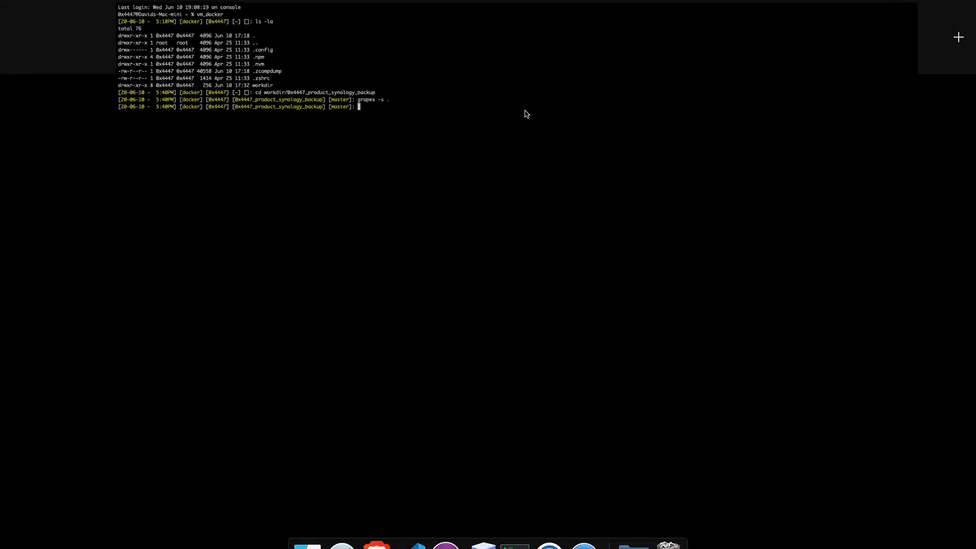
click(483, 48)
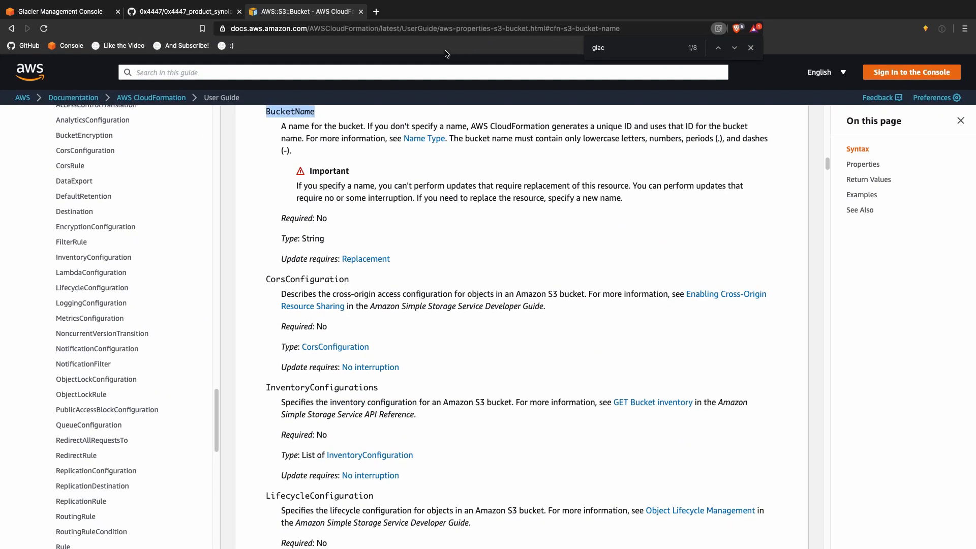
Step: Cancel the Glacier vault creation, then collapse AWS::S3::Bucket in the docs navigation
click(101, 14)
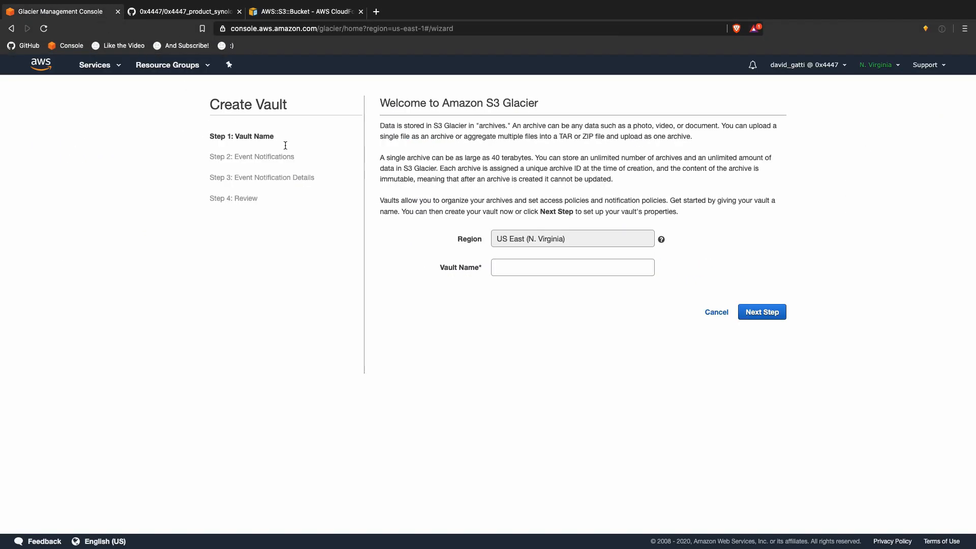
click(716, 312)
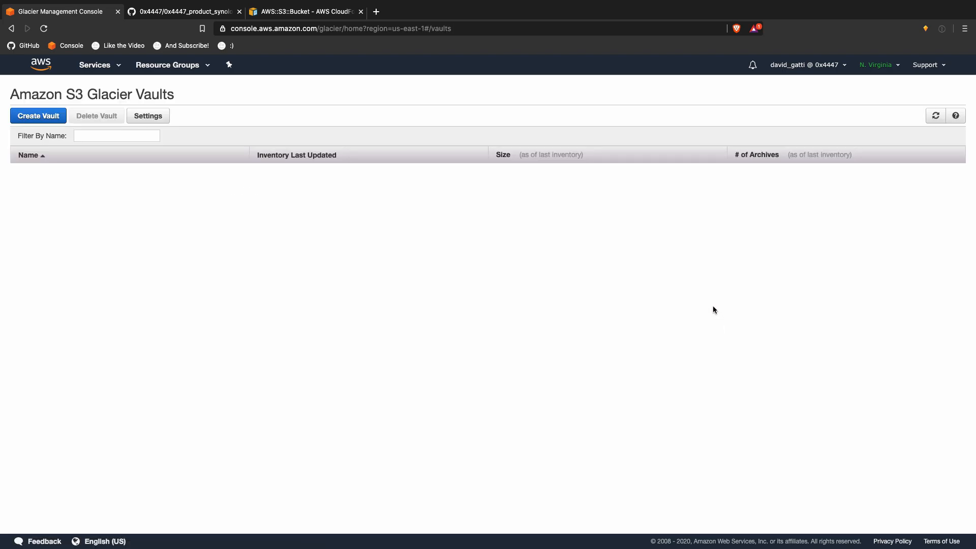
click(305, 11)
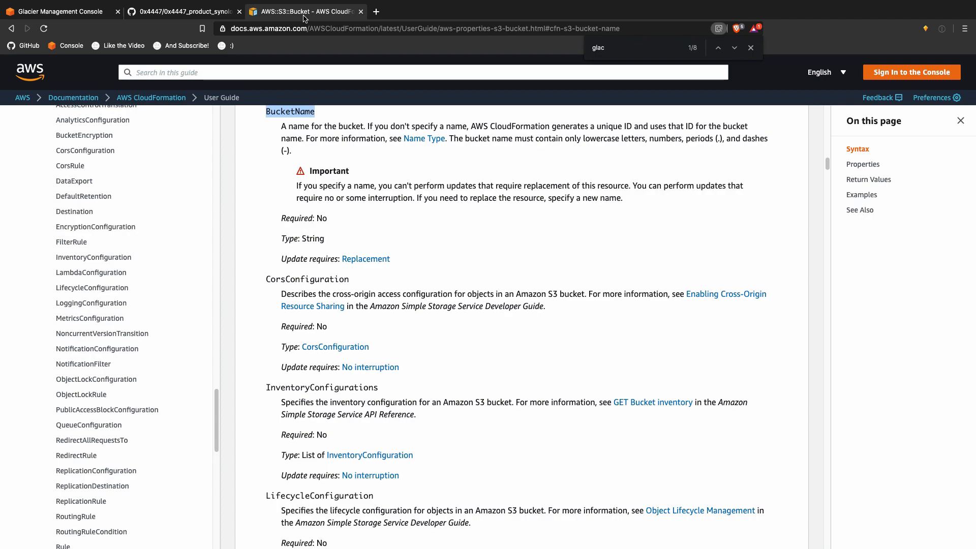
scroll(155, 260, up, 3)
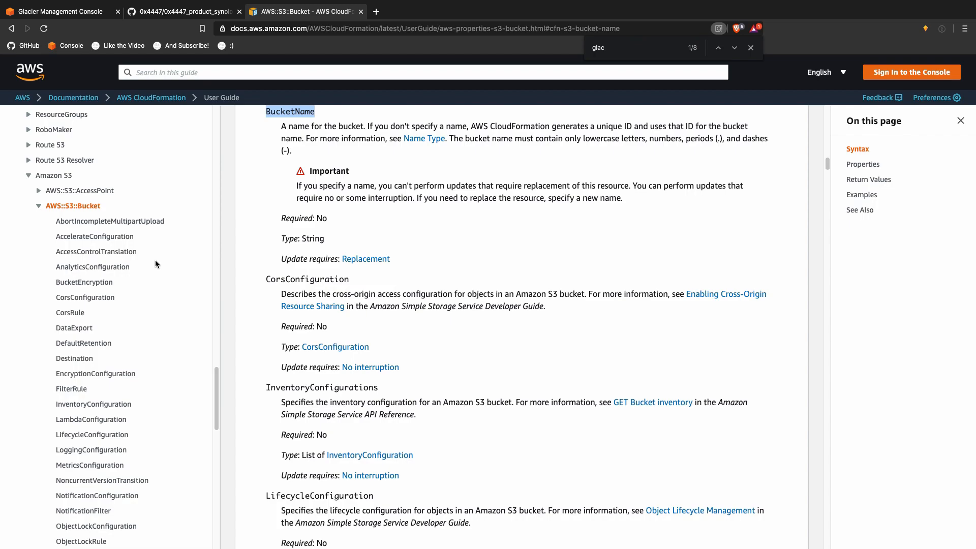
scroll(155, 260, up, 2)
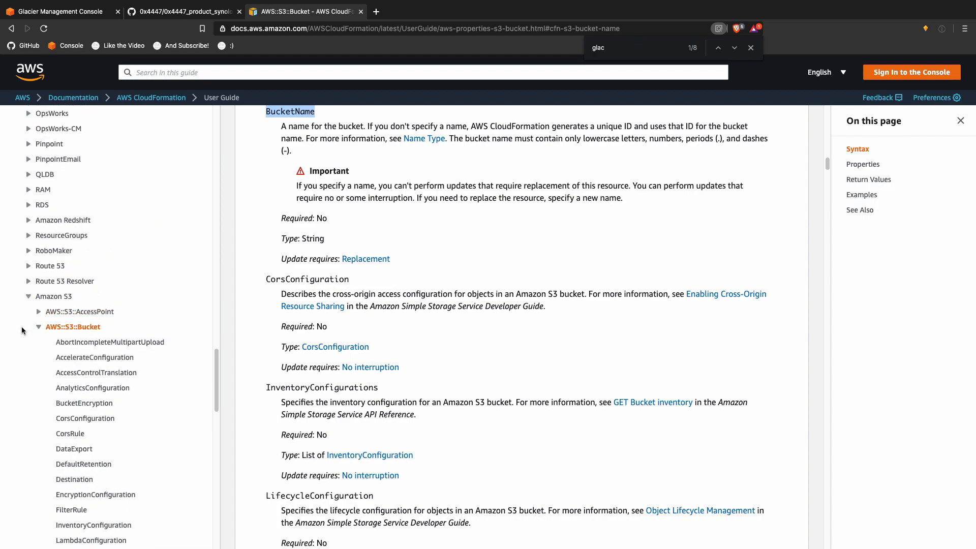
click(38, 327)
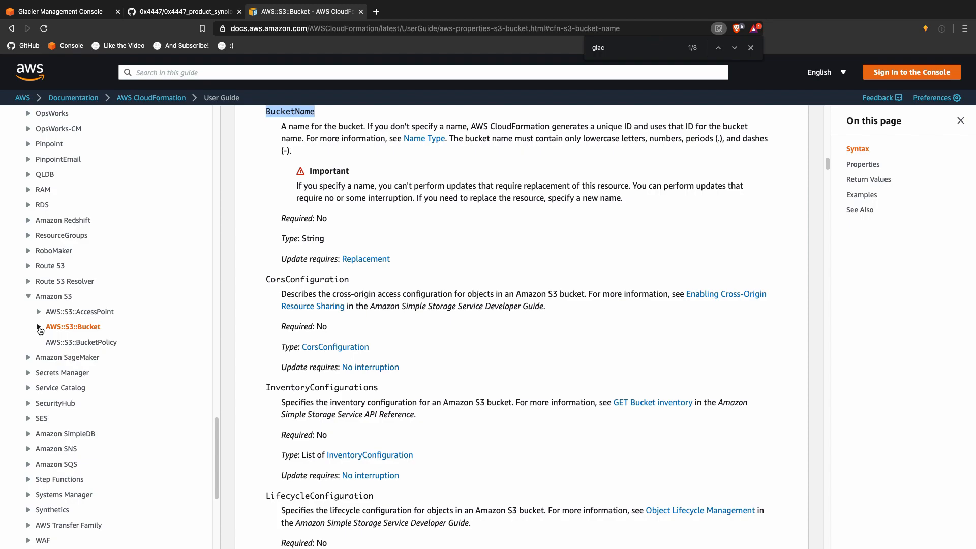
Step: Find 'glacier' on the page and step to the YAML GlacierRule lifecycle example, then open a new tab
text(vault)
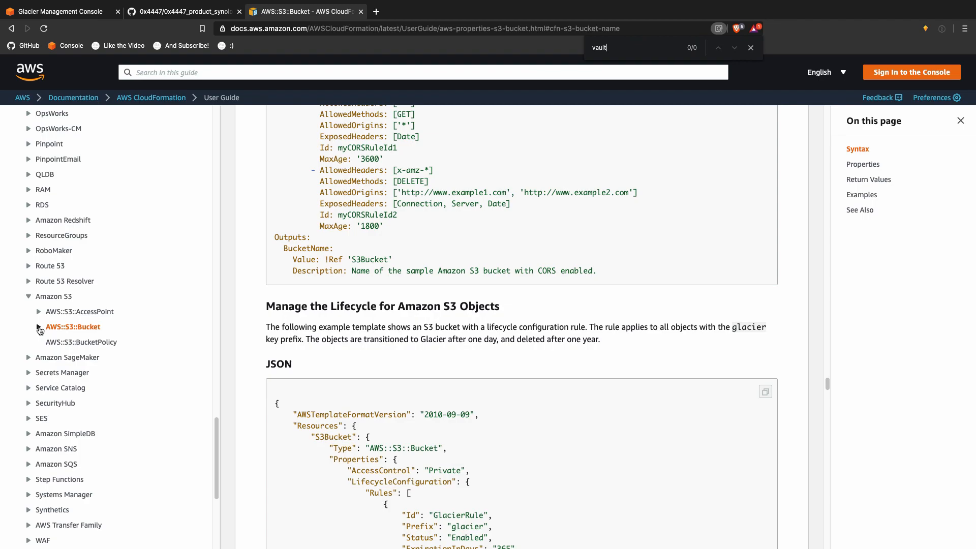
key(BackSpace)
key(BackSpace)
key(BackSpace)
key(BackSpace)
key(BackSpace)
text(glacier)
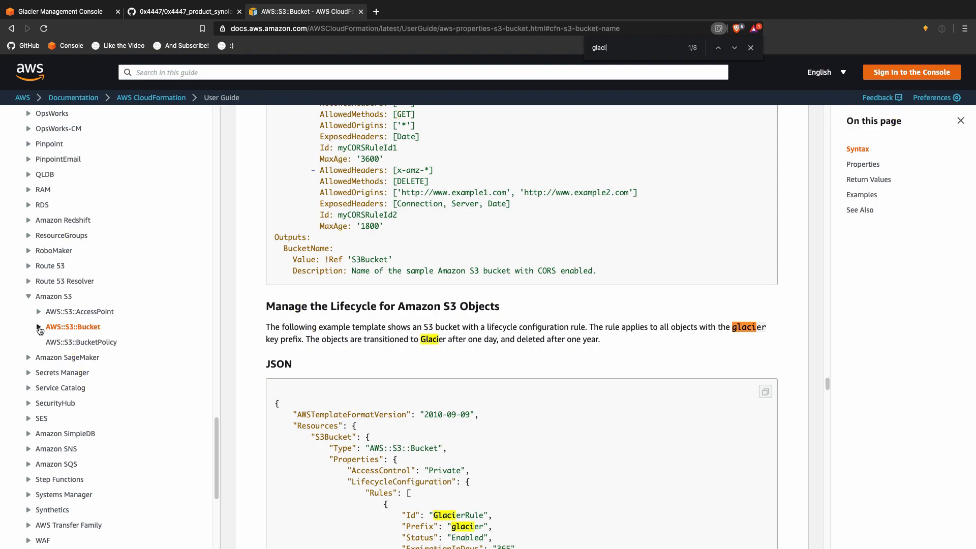
key(Return)
key(Return)
key(Return)
key(Return)
key(Return)
key(Return)
key(Return)
key(Return)
key(Return)
key(Return)
key(Return)
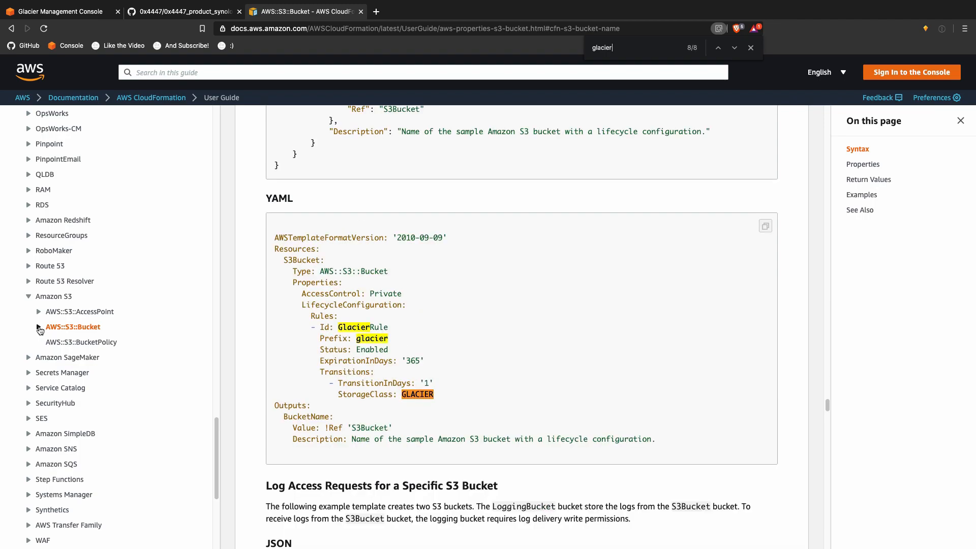
key(Return)
key(Return)
key(Return)
key(Return)
key(Return)
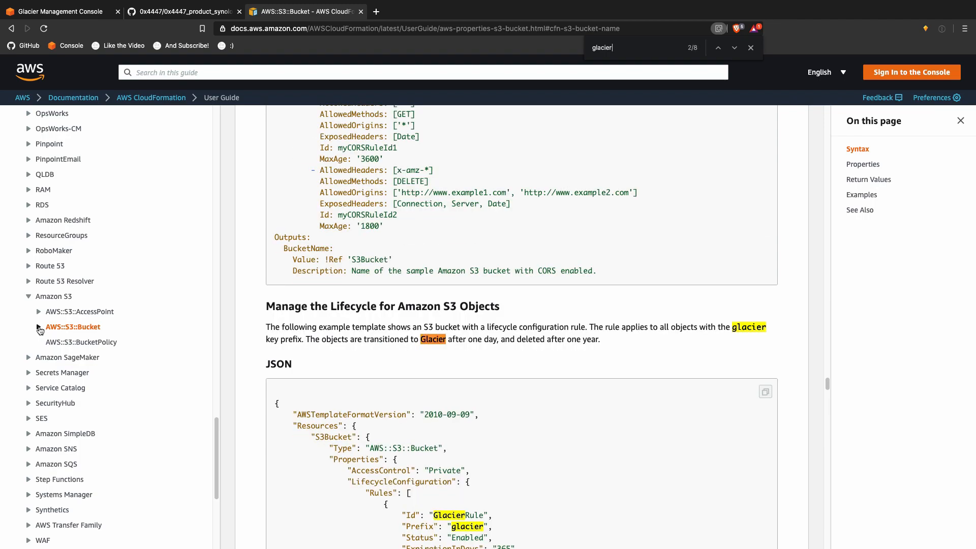
key(Return)
key(Return)
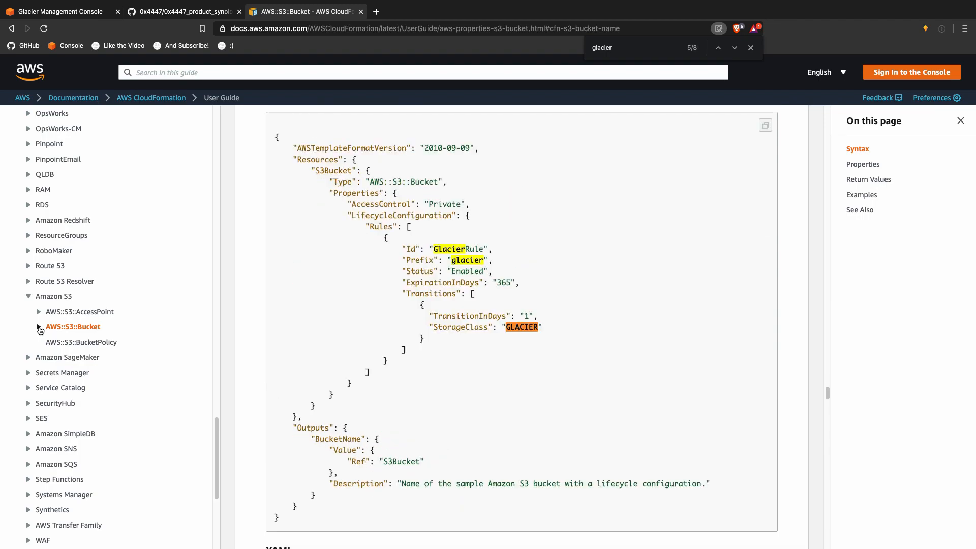
key(Return)
key(Return)
key(Return)
key(Return)
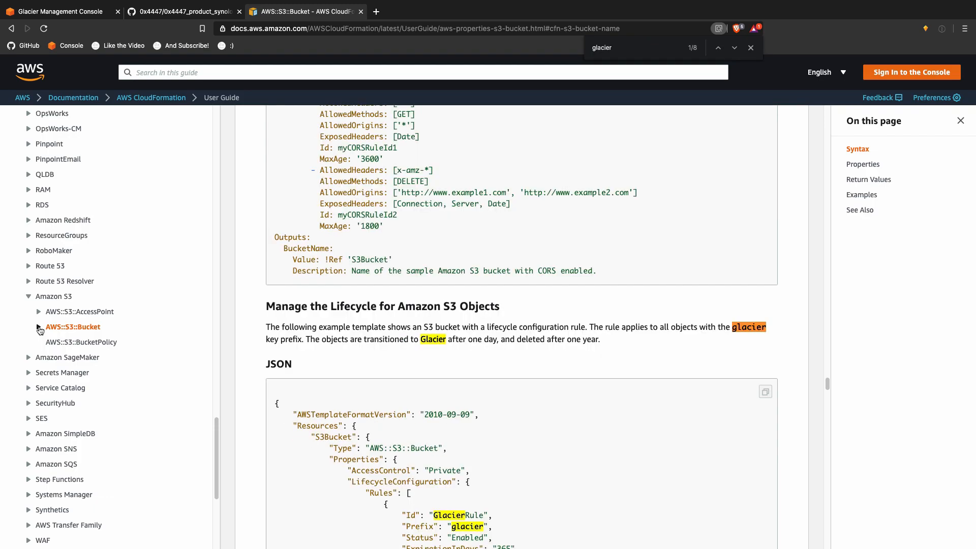
key(Return)
key(Return)
key(Return)
key(Return)
key(Return)
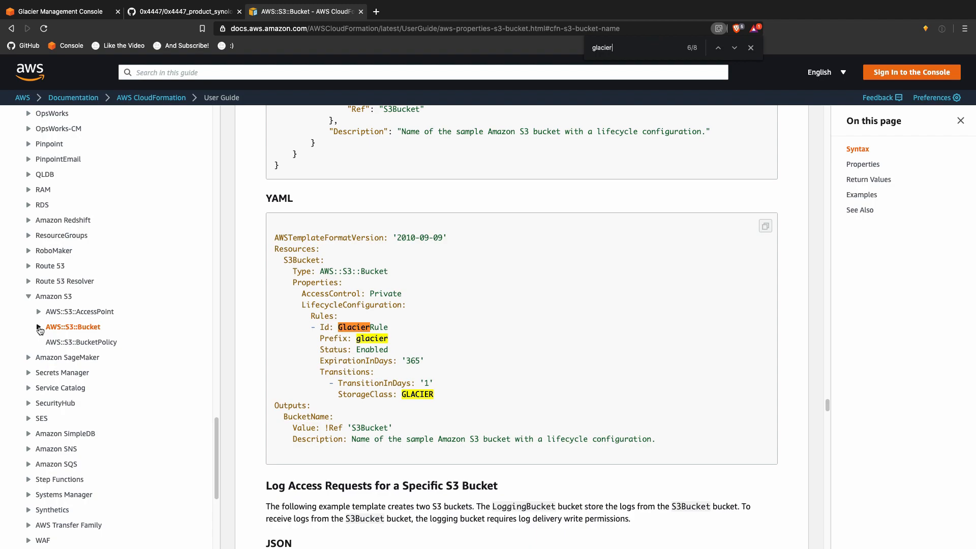
scroll(51, 317, up, 20)
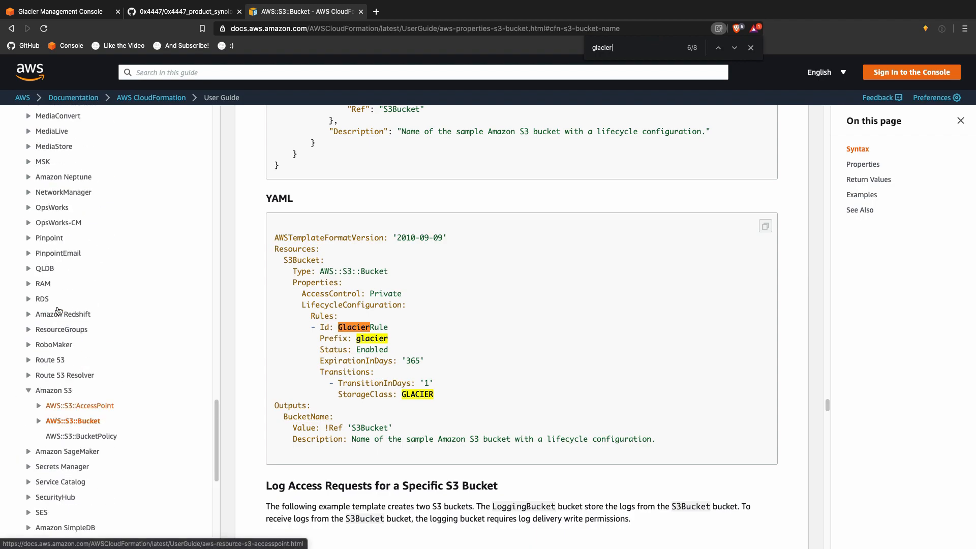
scroll(64, 306, down, 20)
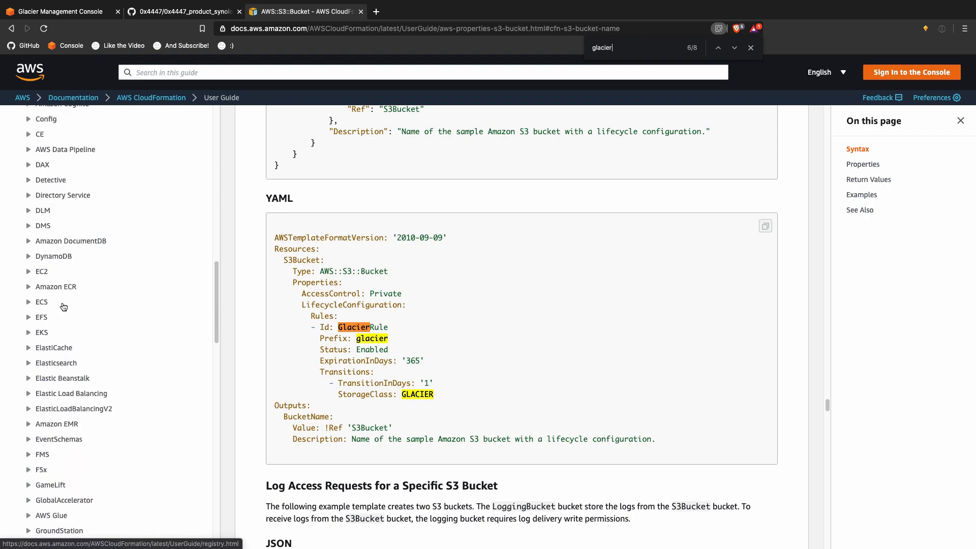
scroll(64, 305, down, 15)
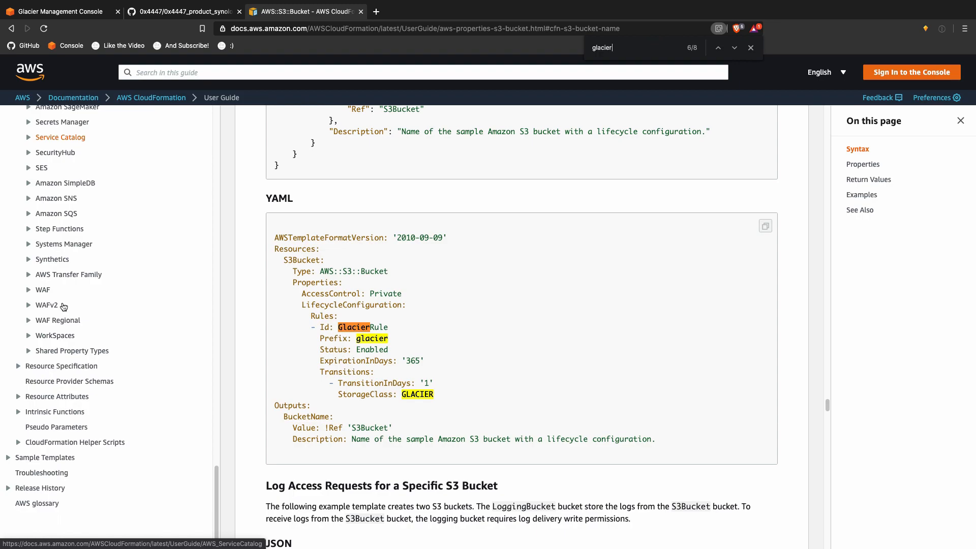
click(376, 12)
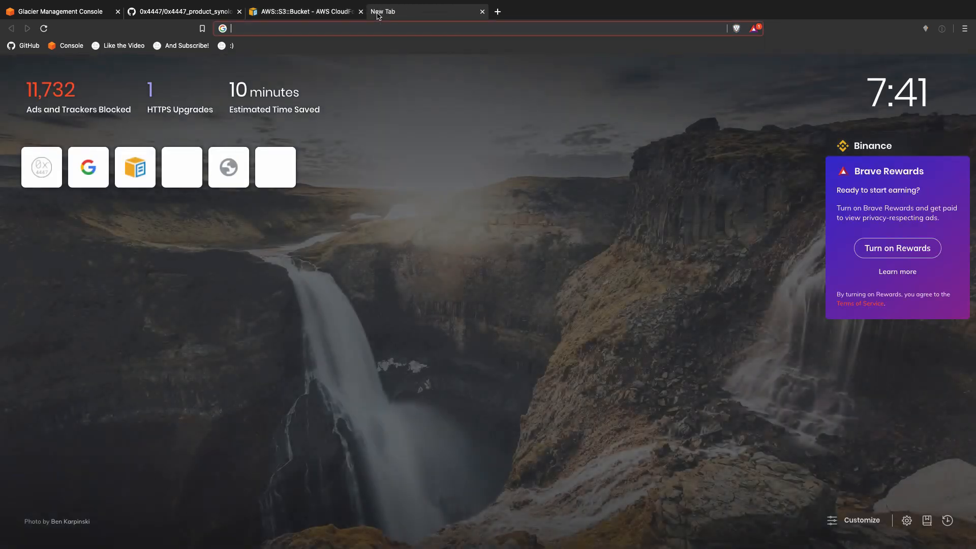
Step: Search Google for 'aws s3 glacier cloudformation'
text(a)
key(BackSpace)
text(aws)
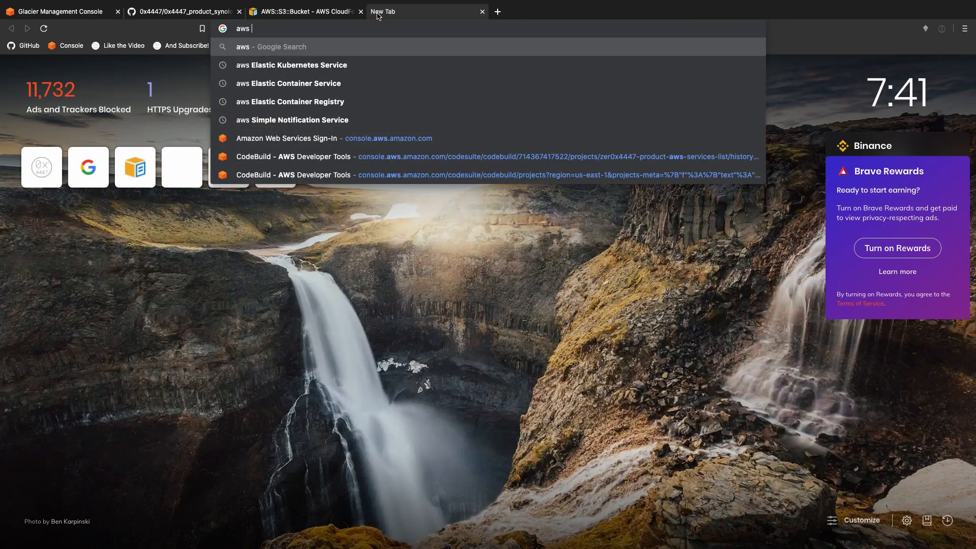
text( s3 glacier)
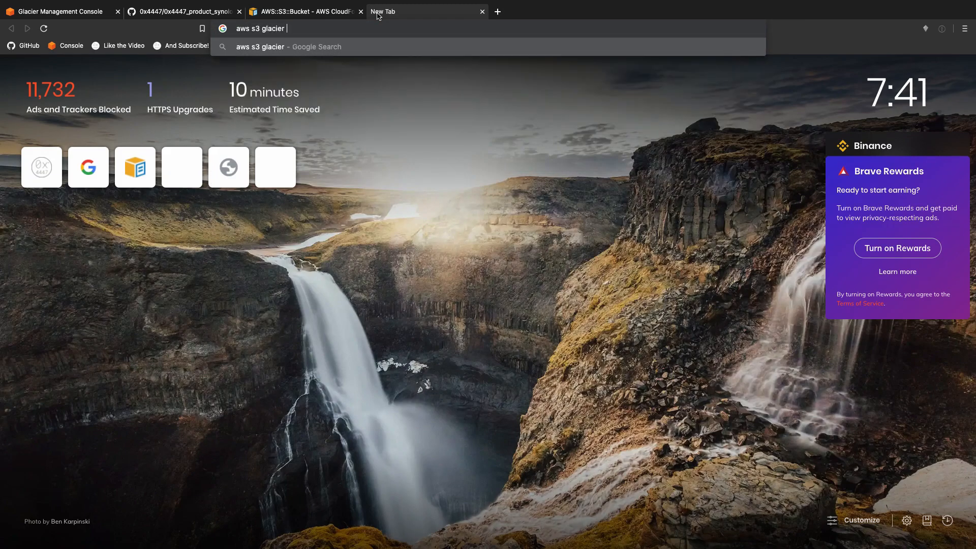
key(Return)
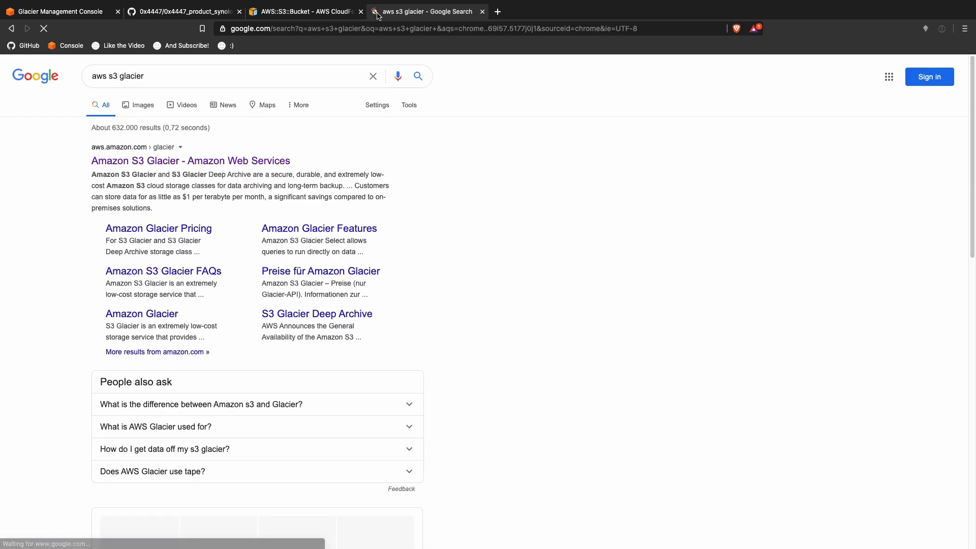
click(303, 76)
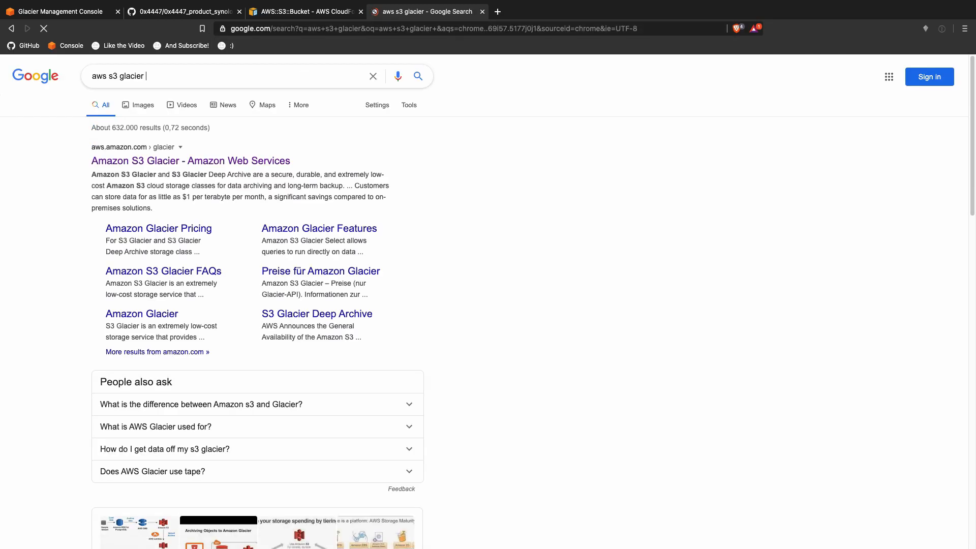
text(cloudformation)
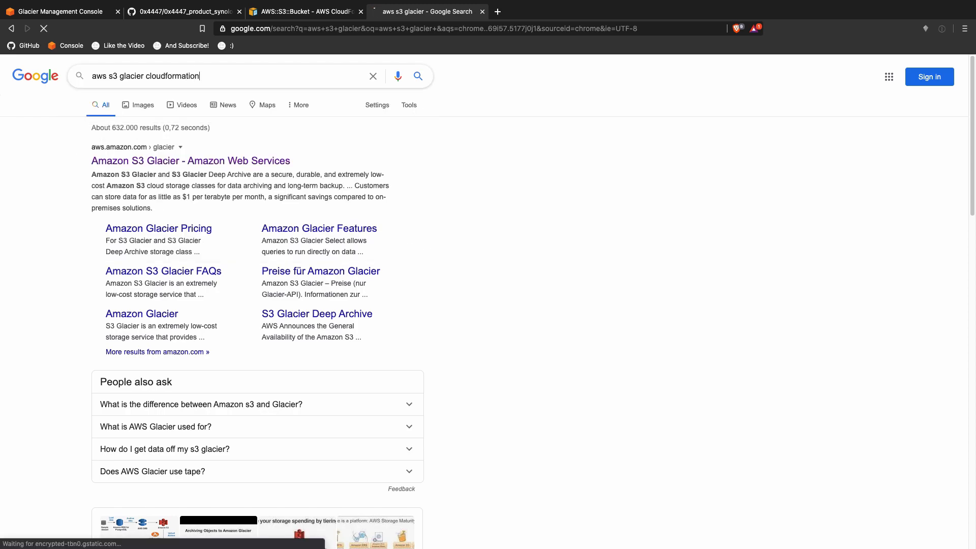
key(Return)
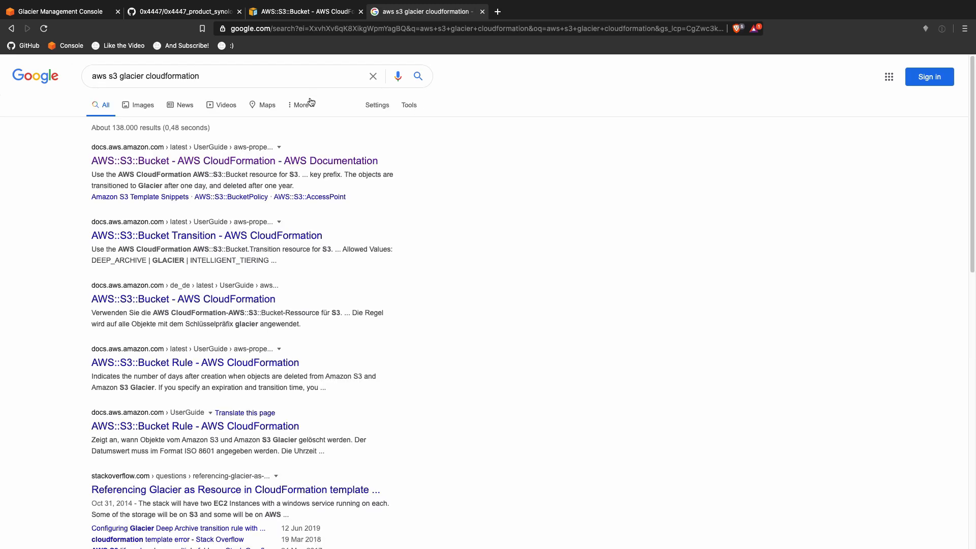
Step: Open the Bucket Transition docs, Stack Overflow question and Building the Vault article in tabs; view Transition
super+click(216, 236)
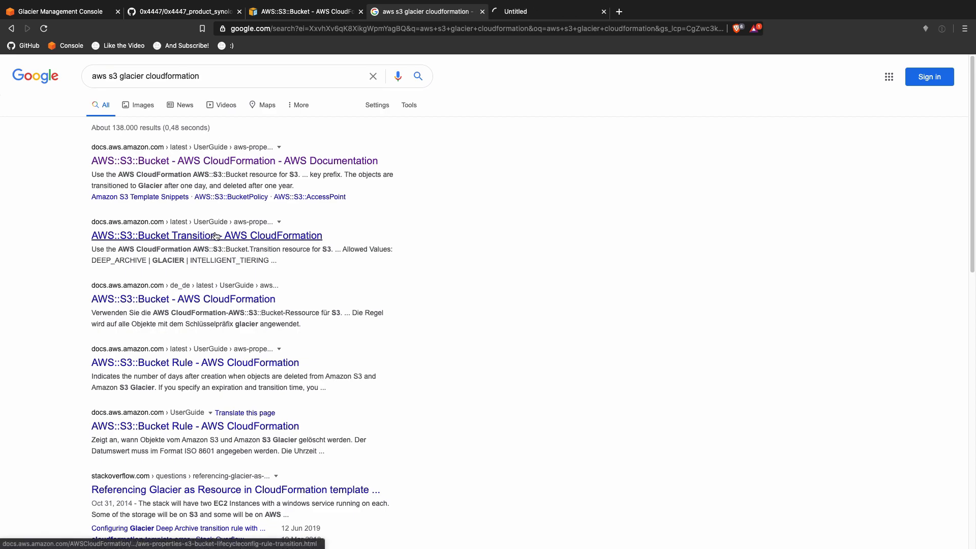
scroll(193, 348, down, 2)
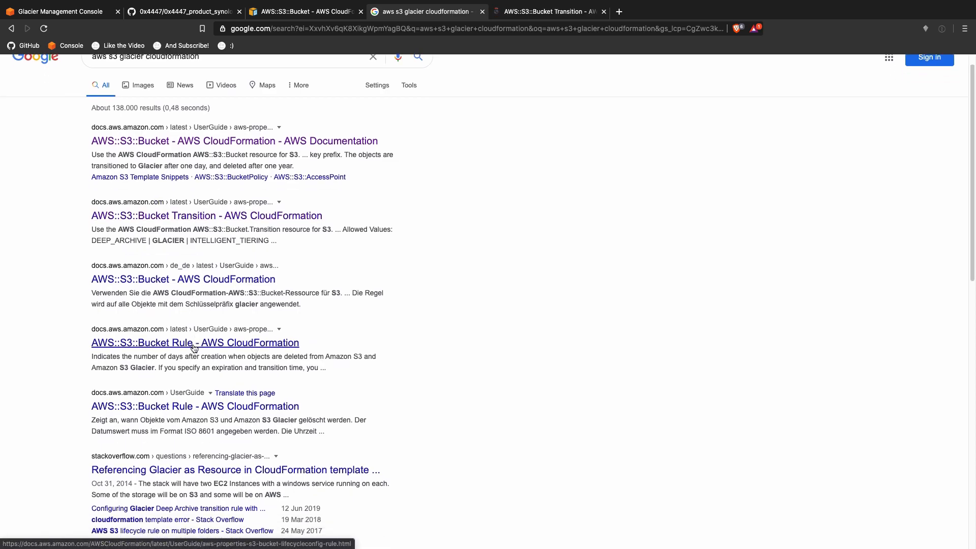
scroll(193, 345, down, 3)
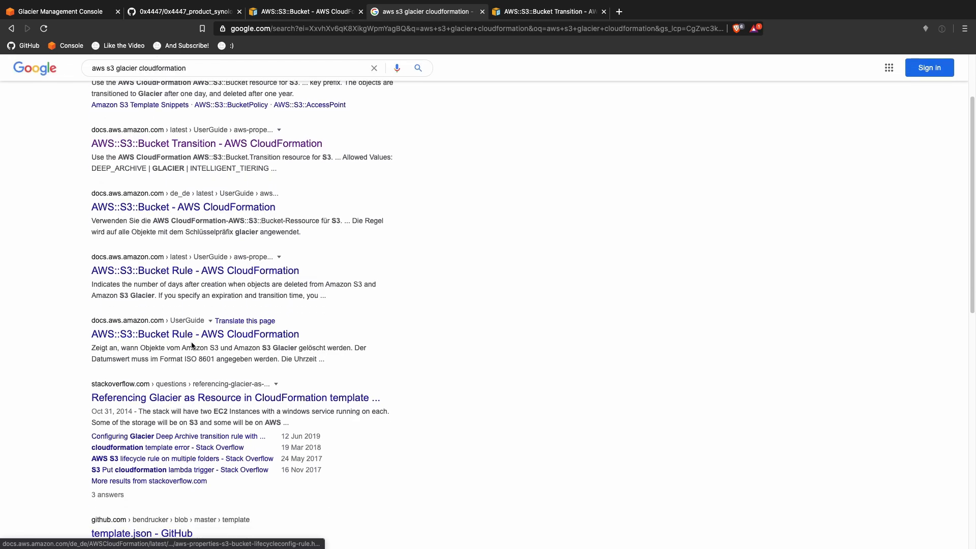
super+click(175, 395)
scroll(185, 366, down, 10)
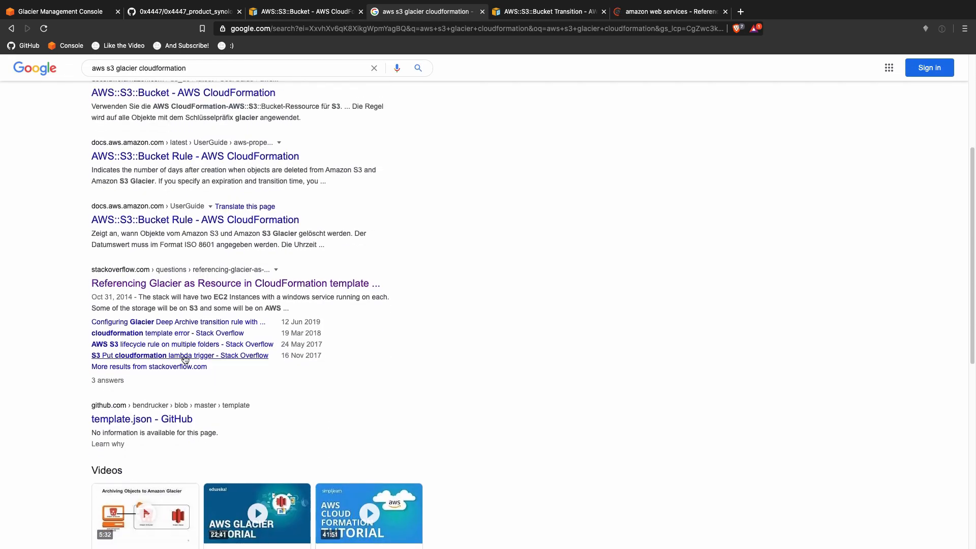
scroll(185, 358, down, 5)
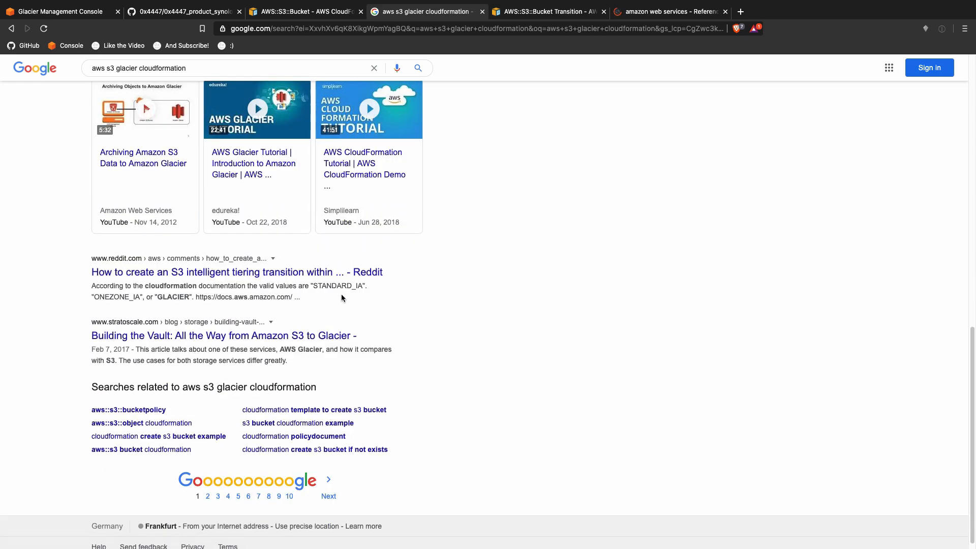
click(303, 336)
click(524, 15)
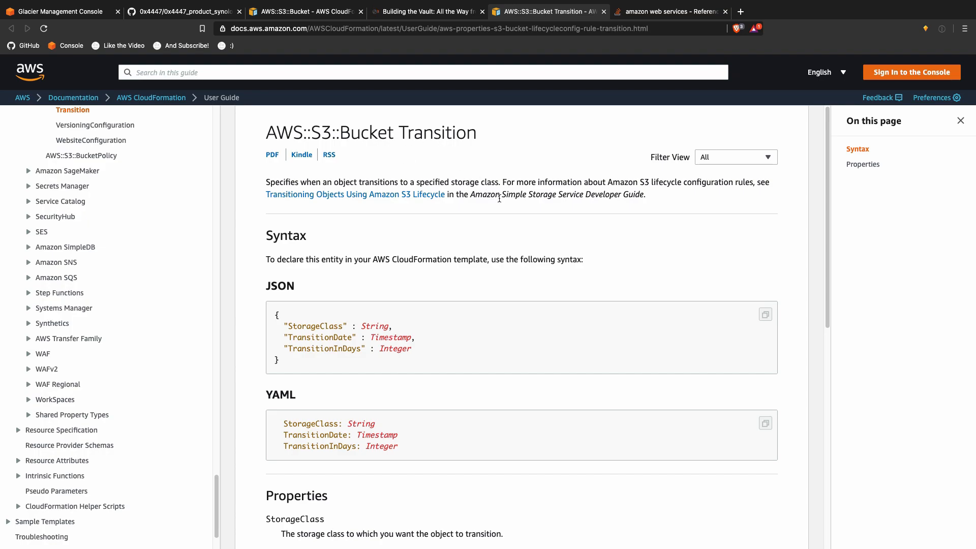
Step: Close the Transition page and open the answer's resource-types and S3 bucket properties links in tabs
key(ctrl+w)
scroll(495, 194, down, 4)
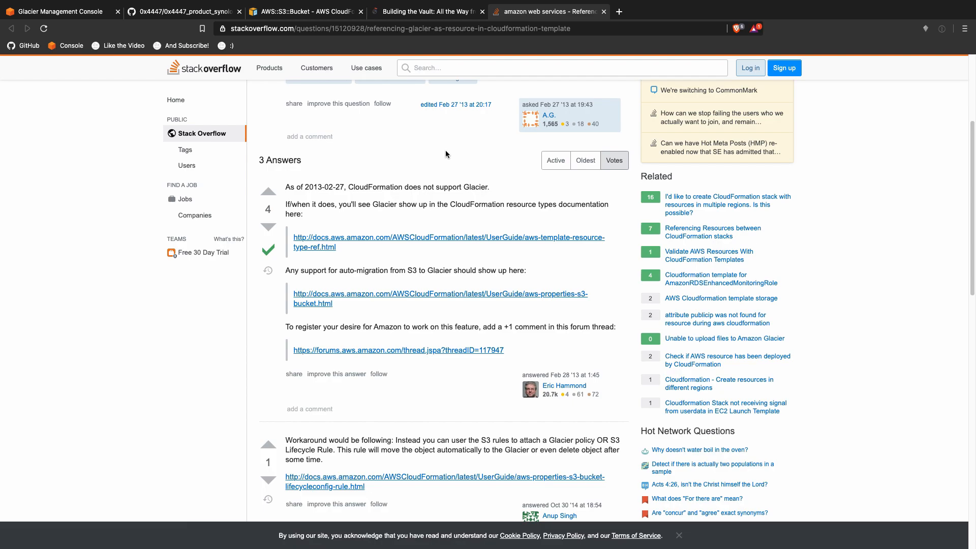
super+click(422, 238)
super+click(448, 295)
click(647, 13)
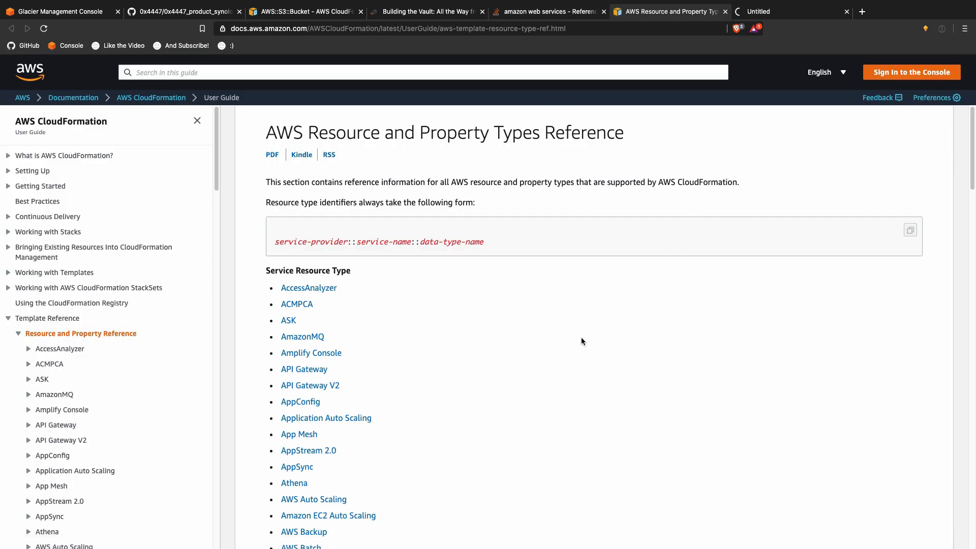
scroll(581, 338, down, 13)
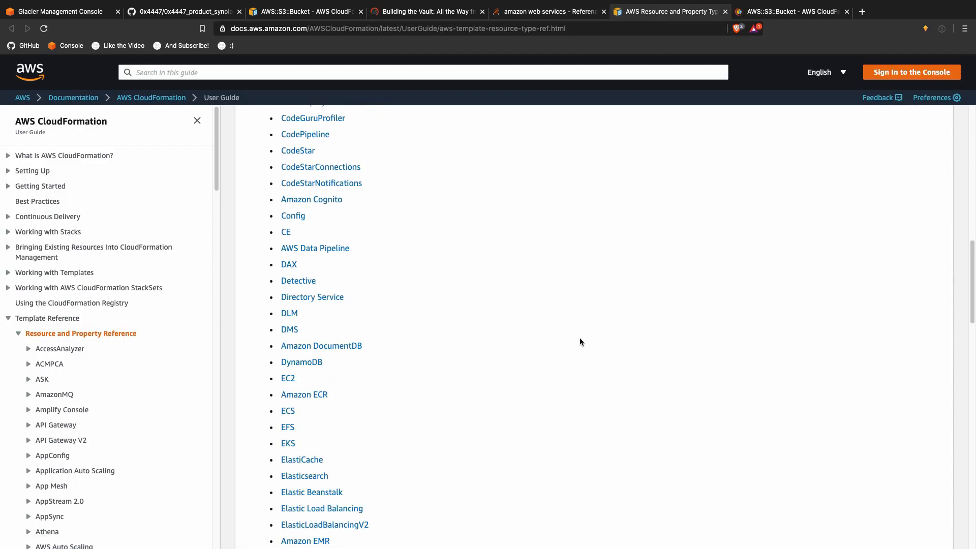
Step: Search the resource types reference for 'glac', then close it and go back to Stack Overflow
key(super+f)
key(BackSpace)
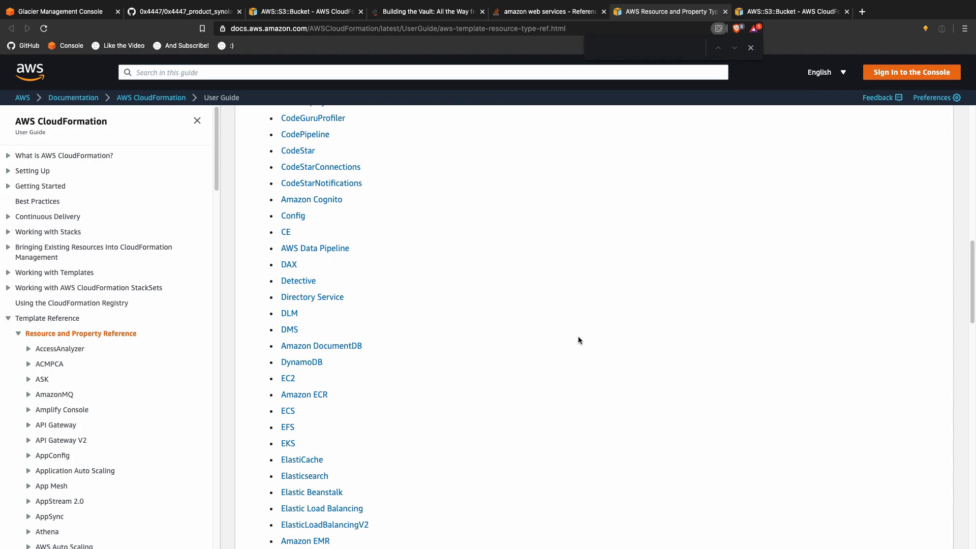
text(glac)
key(super+w)
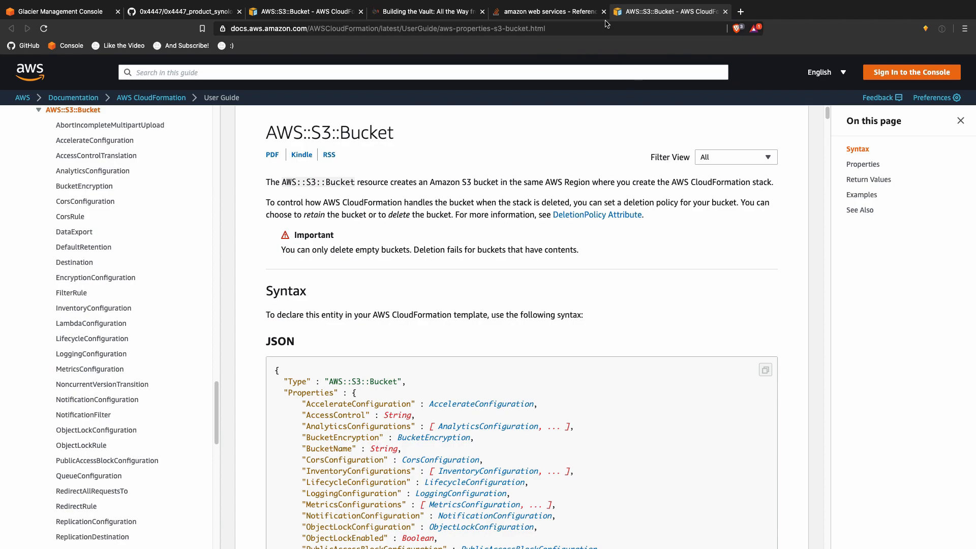
click(567, 11)
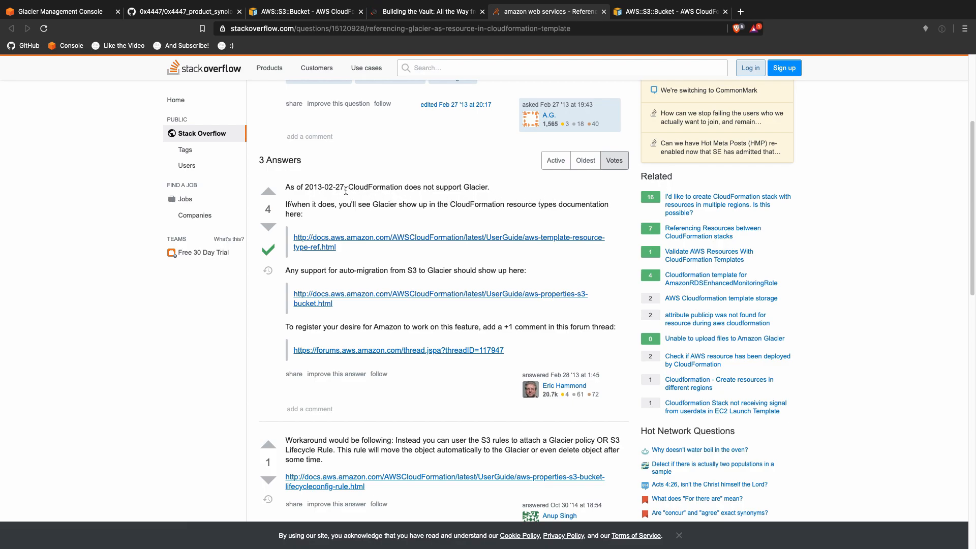
Step: Highlight the answer's 'As of 2013' date and open its linked forum thread in a new tab
drag(325, 186, 285, 187)
right_click(443, 353)
click(459, 354)
Step: Close the duplicate AWS::S3::Bucket docs page and the Stack Overflow question
click(643, 14)
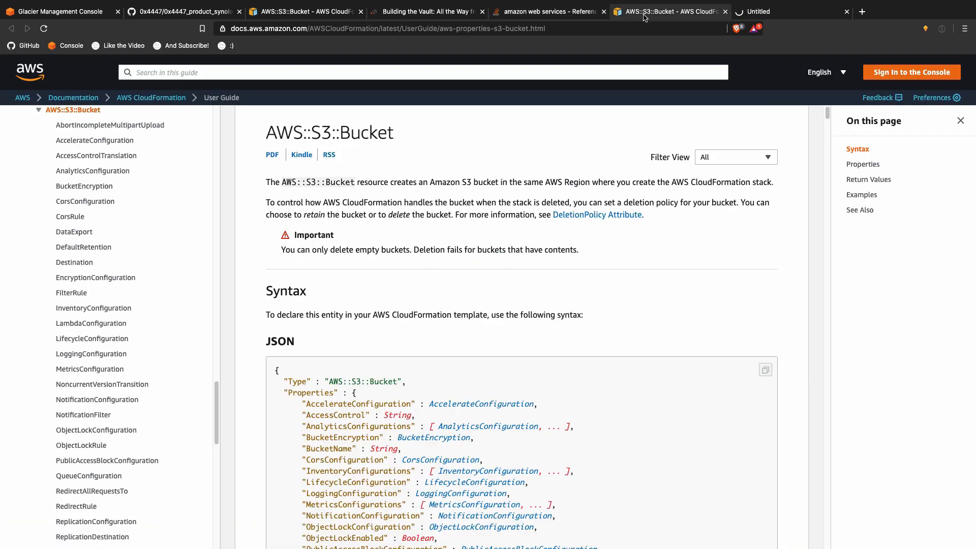
scroll(589, 295, down, 5)
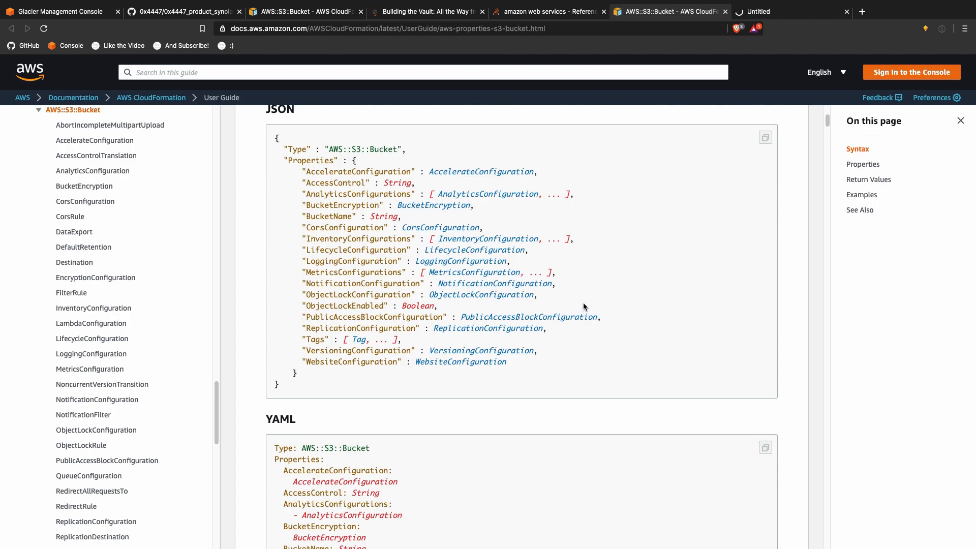
click(724, 11)
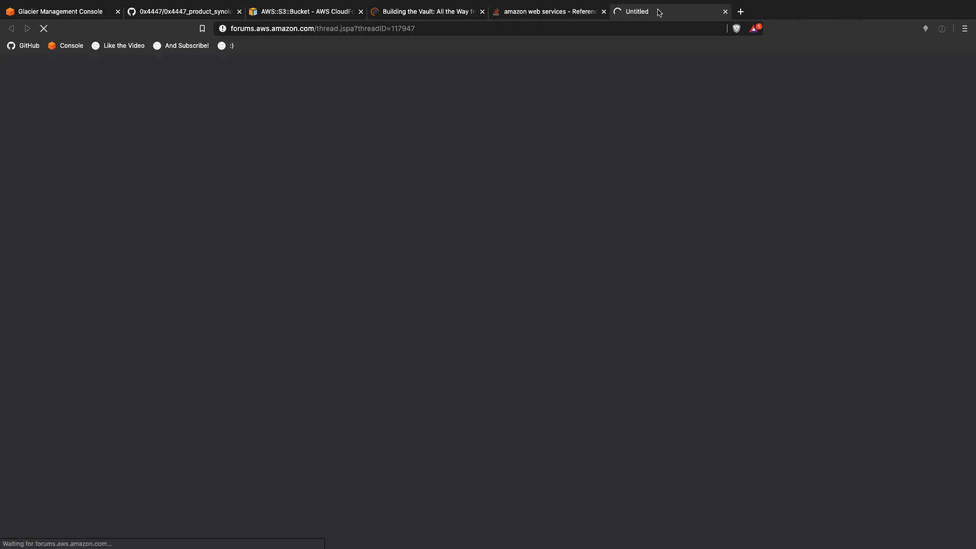
click(565, 11)
click(605, 11)
Step: Read the Building the Vault article, then close it and the forum thread tab
click(457, 11)
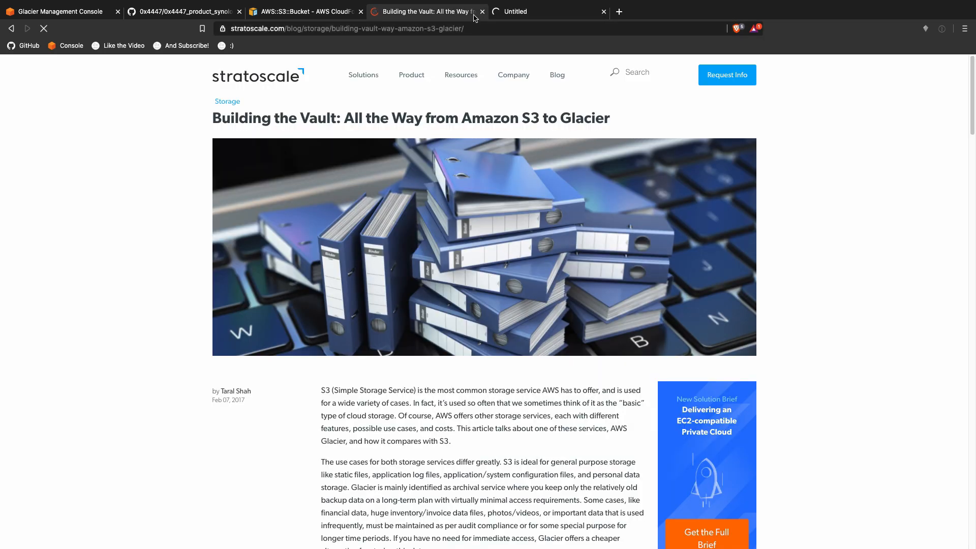
scroll(477, 269, down, 6)
scroll(477, 269, down, 15)
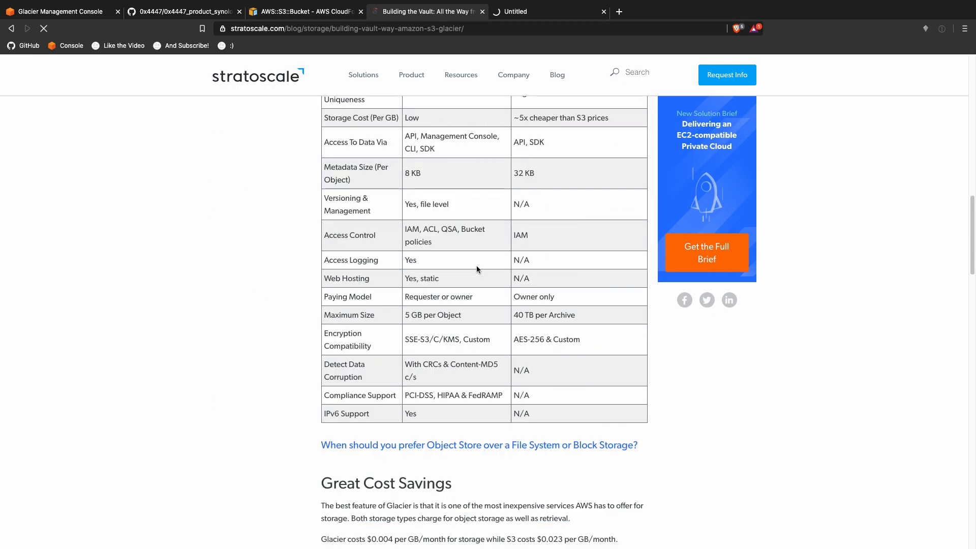
scroll(476, 269, down, 3)
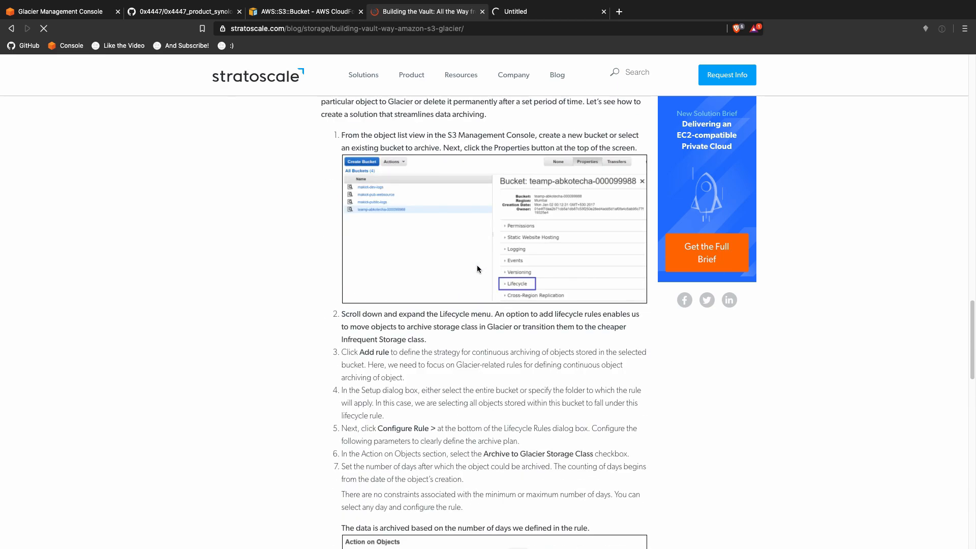
scroll(476, 269, down, 20)
scroll(478, 264, up, 20)
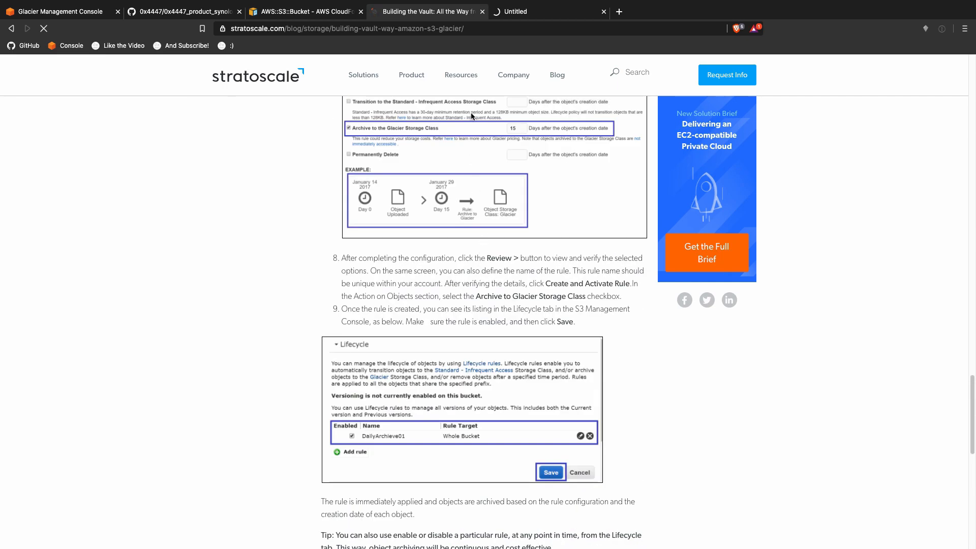
click(483, 12)
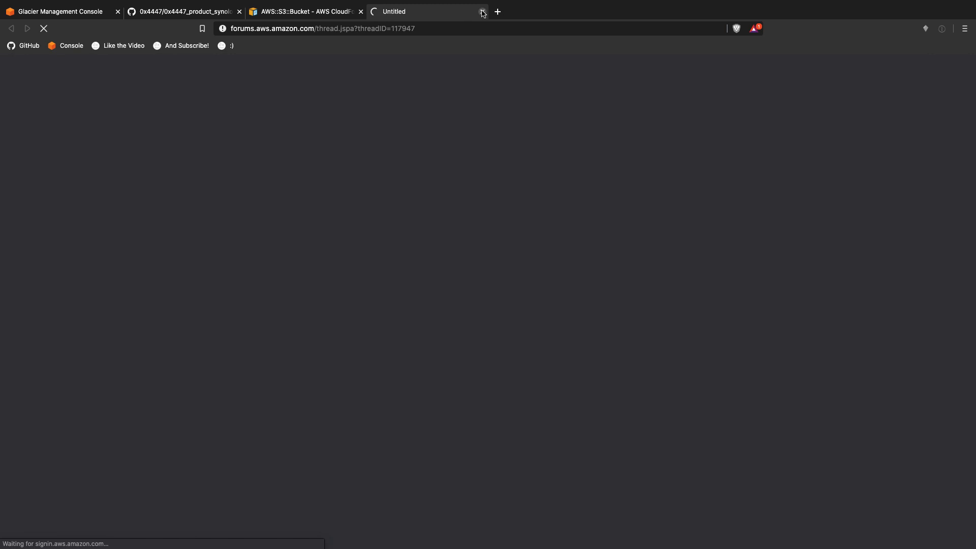
click(482, 12)
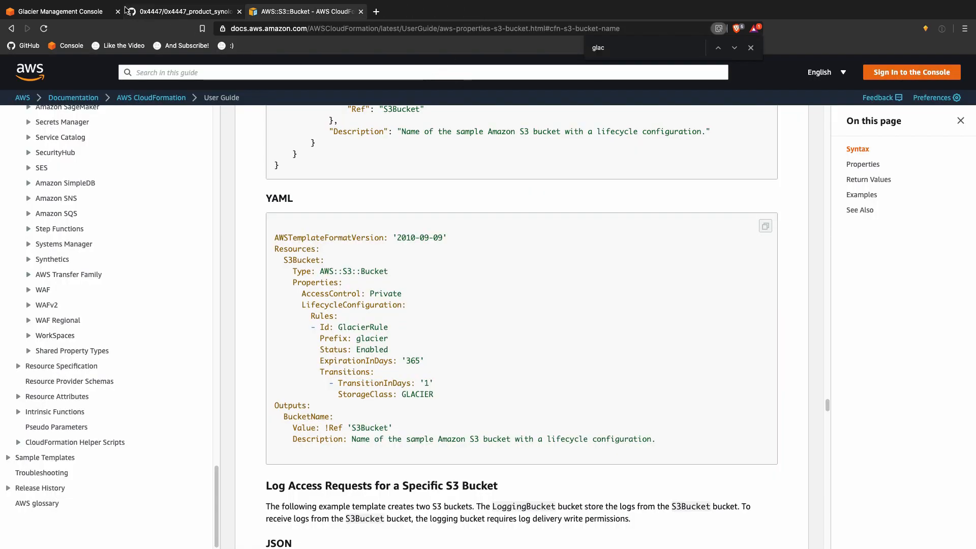
click(102, 11)
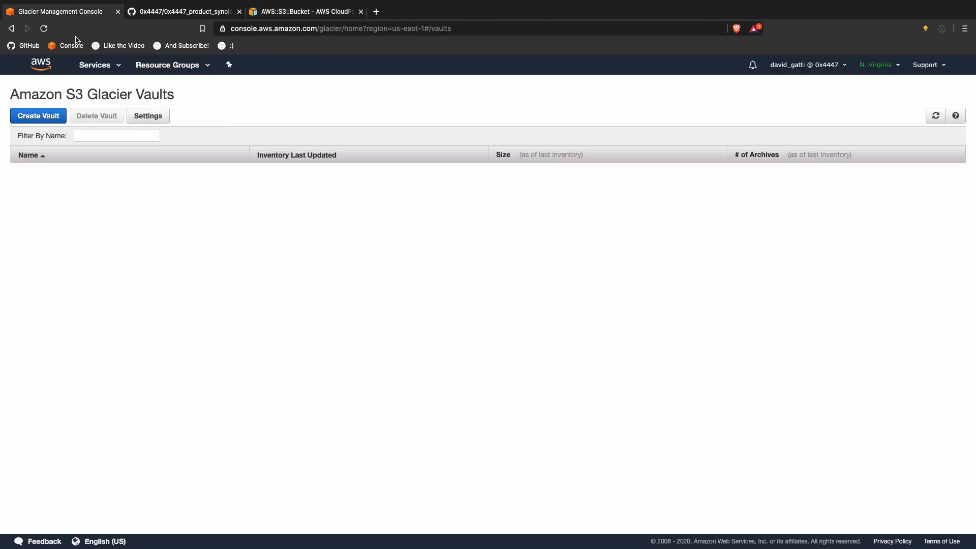
Step: Inspect the Glacier data retrieval policy and provisioned capacity settings, closing without saving
click(166, 116)
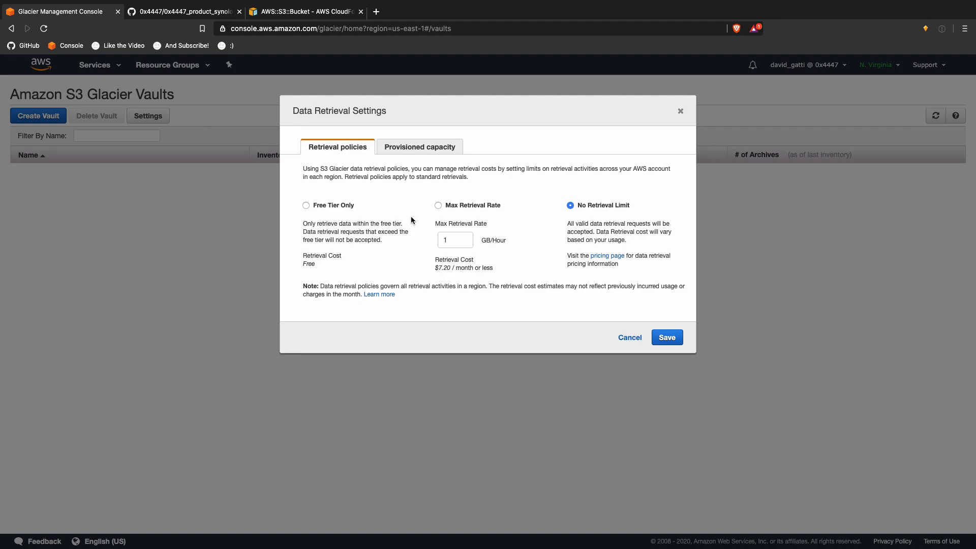
click(411, 151)
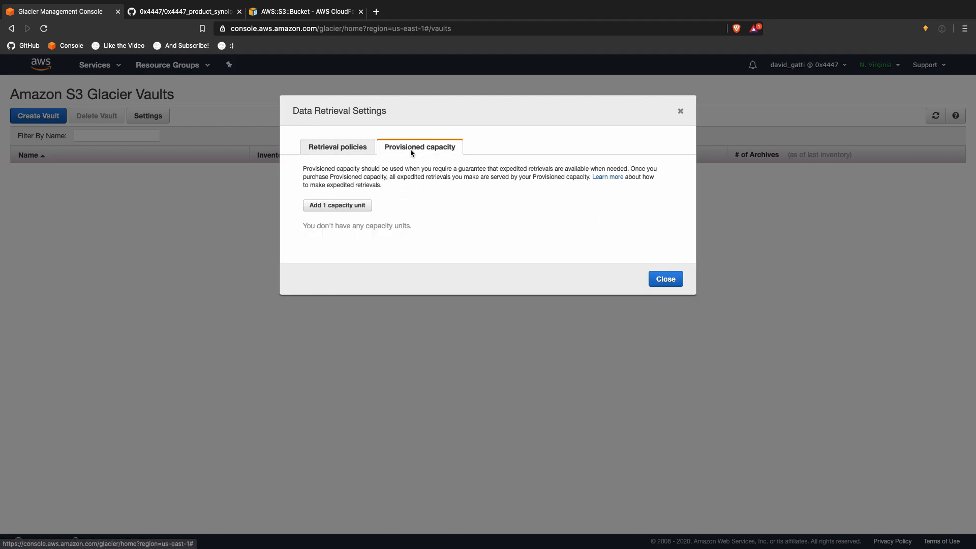
click(337, 147)
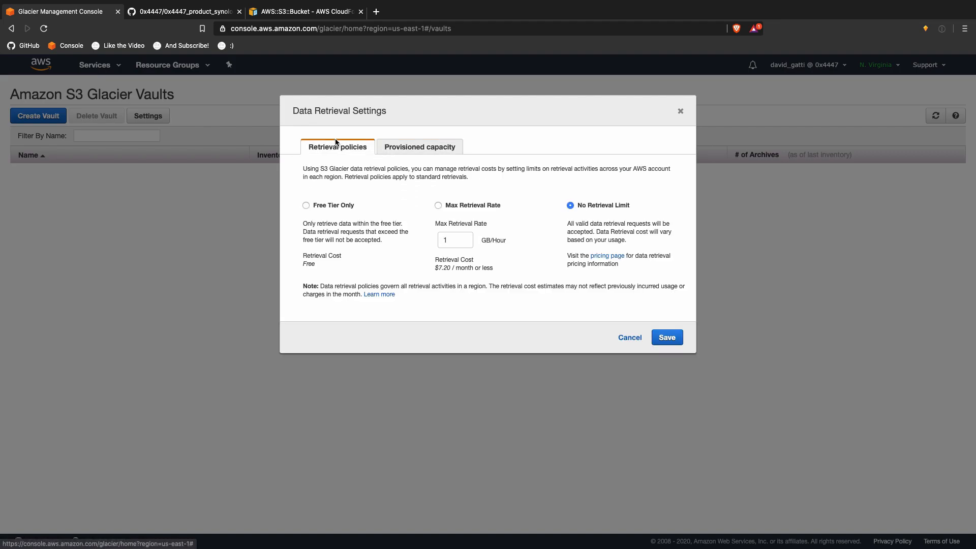
click(676, 110)
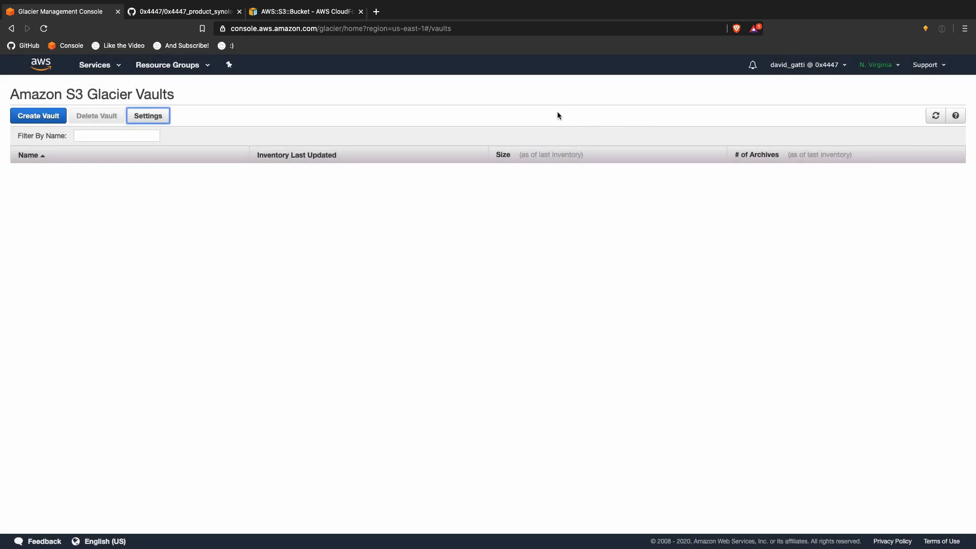
Step: Go to CloudFormation from the Services menu on the Glacier console tab
click(208, 12)
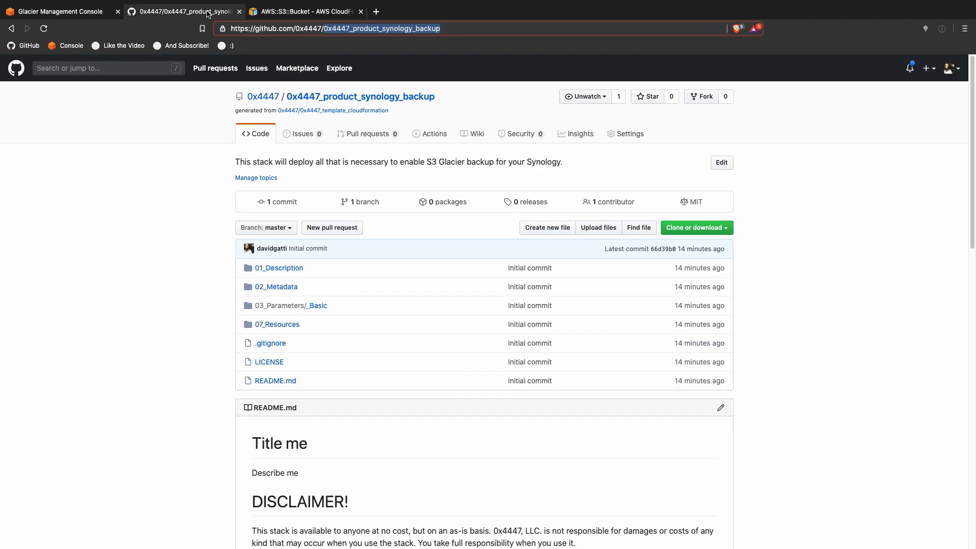
click(269, 11)
click(87, 13)
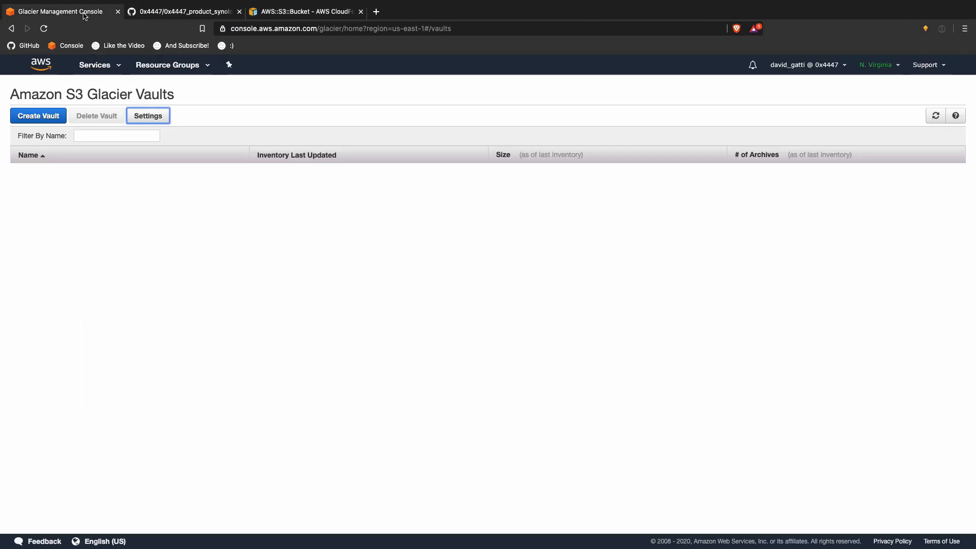
click(94, 65)
click(72, 148)
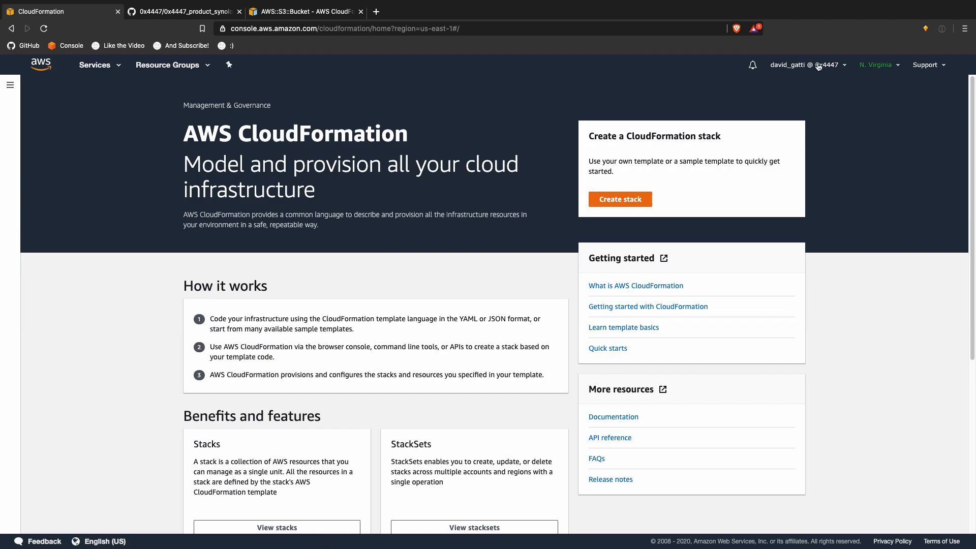
Step: Switch into the development account role and start a new stack with new resources
click(818, 65)
click(845, 300)
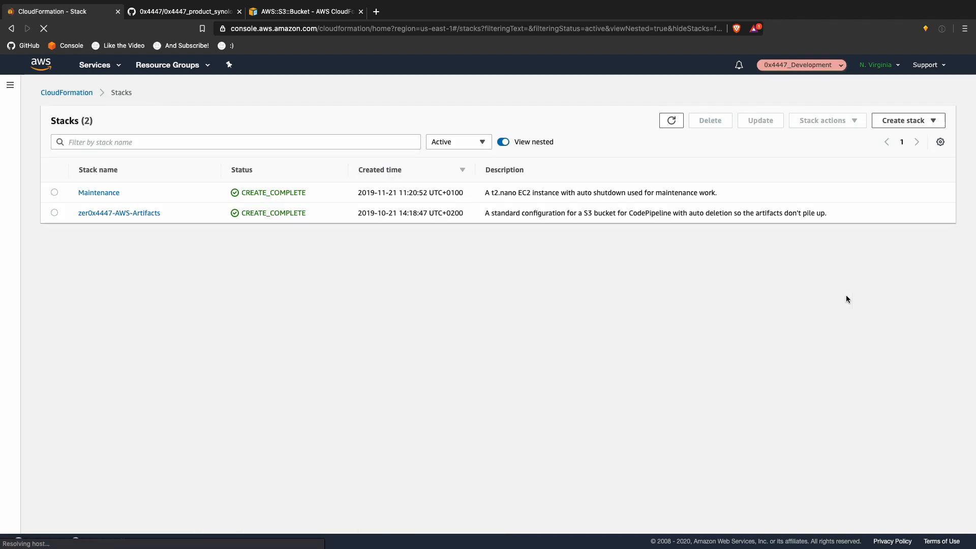
click(902, 120)
click(892, 133)
Step: Upload CloudFormation.json from the GitHub 0x4447_product_synology_backup folder as the template
click(535, 307)
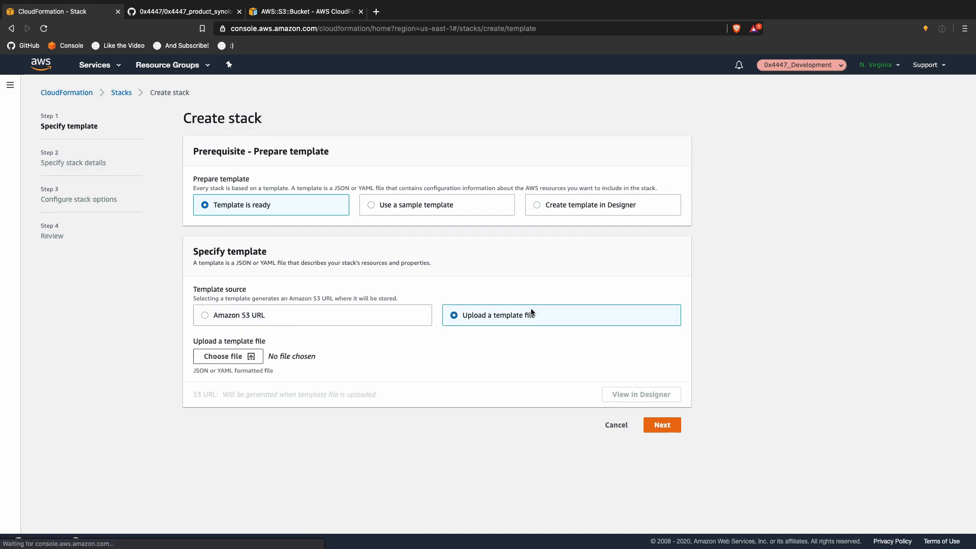
click(228, 357)
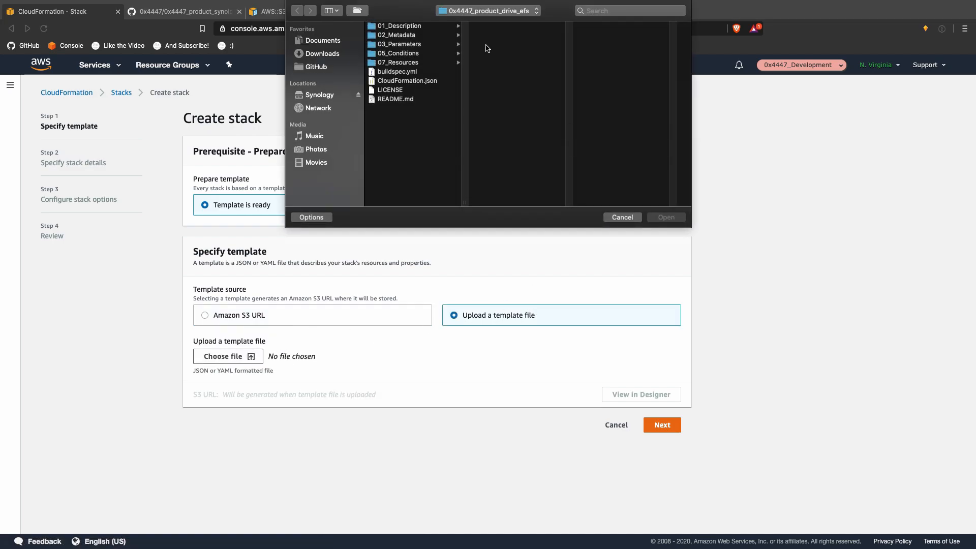
click(496, 11)
click(495, 22)
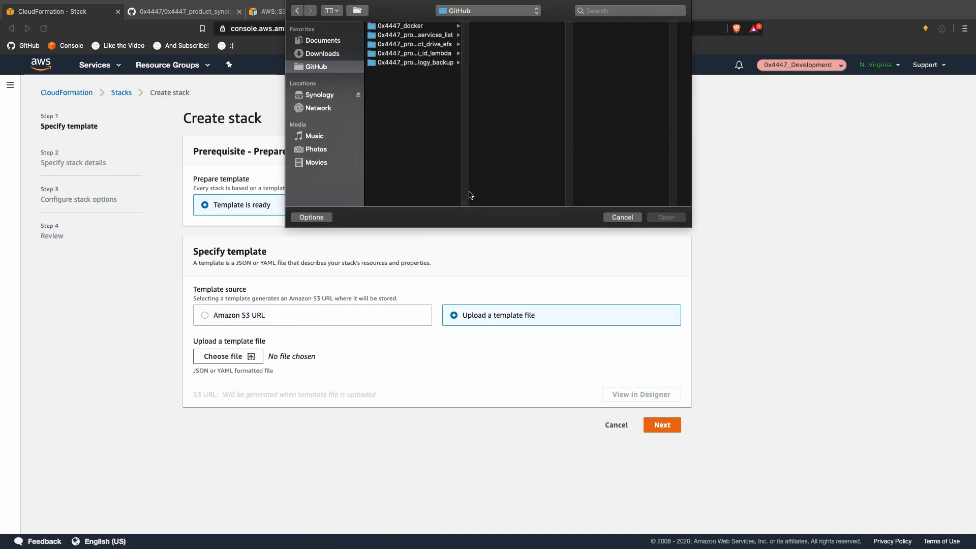
drag(468, 201, 520, 201)
click(452, 62)
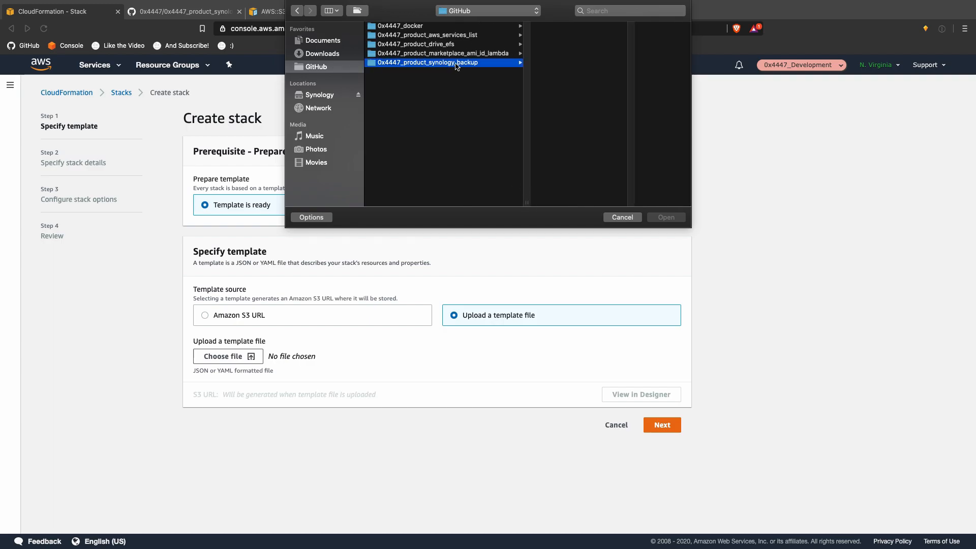
click(555, 62)
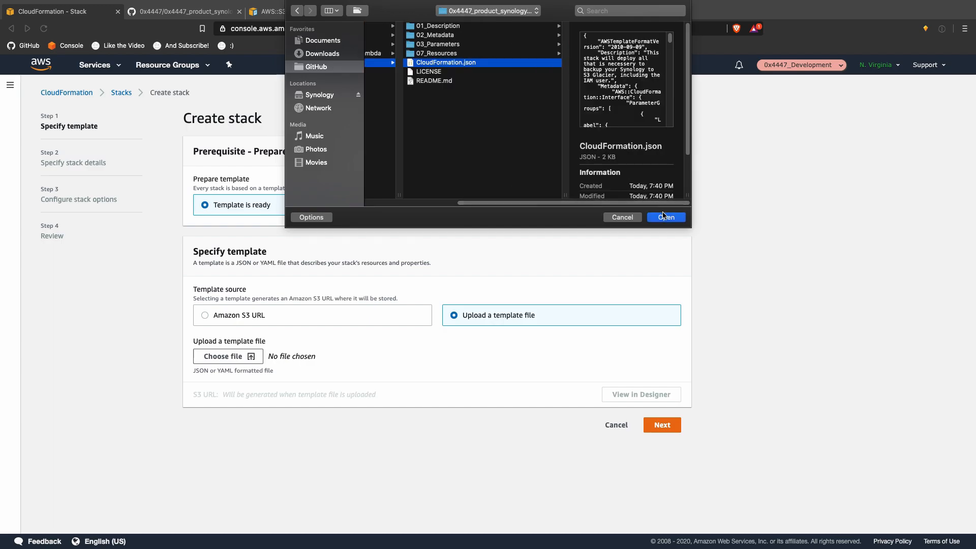
click(666, 217)
click(668, 428)
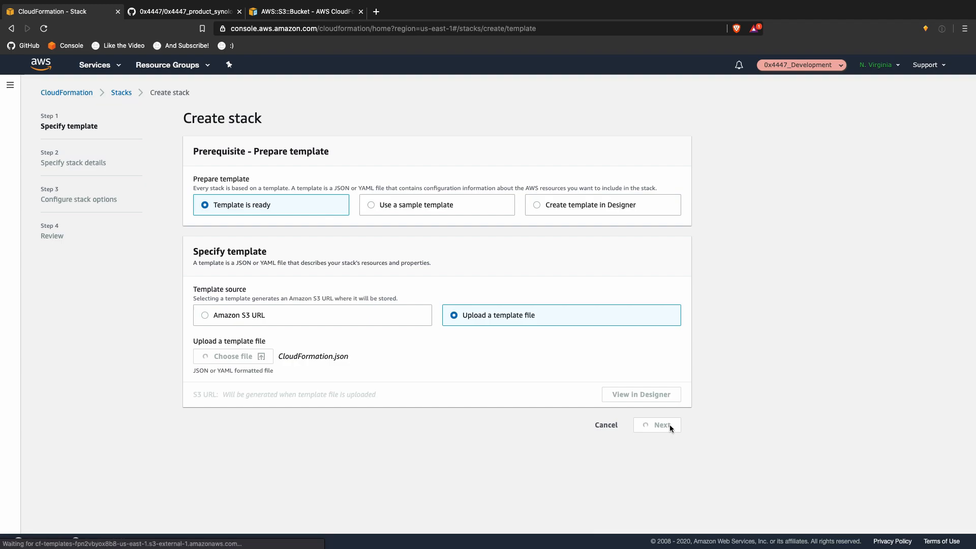
Step: Name the stack Glacier and enter 'eretertr' as the bucket name parameter
click(426, 194)
text(Glacier)
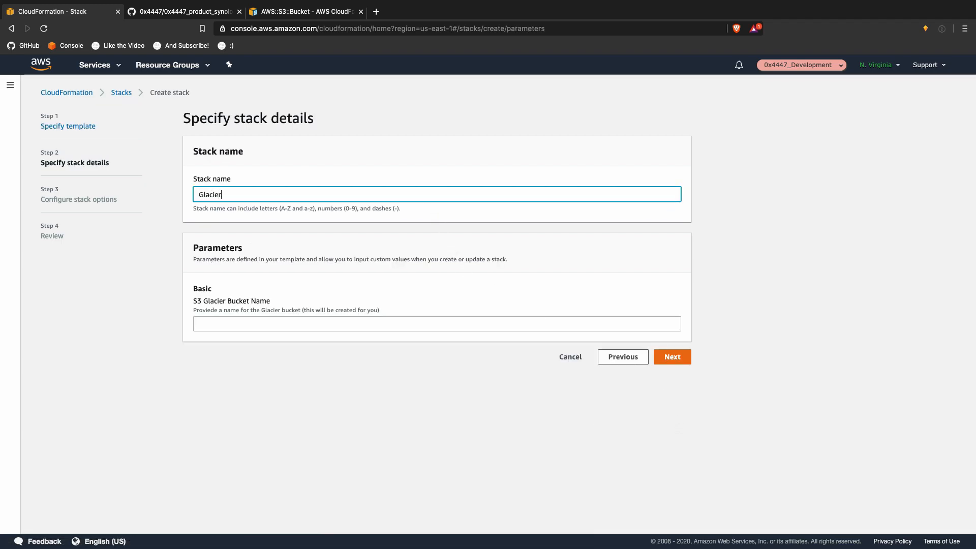
click(274, 323)
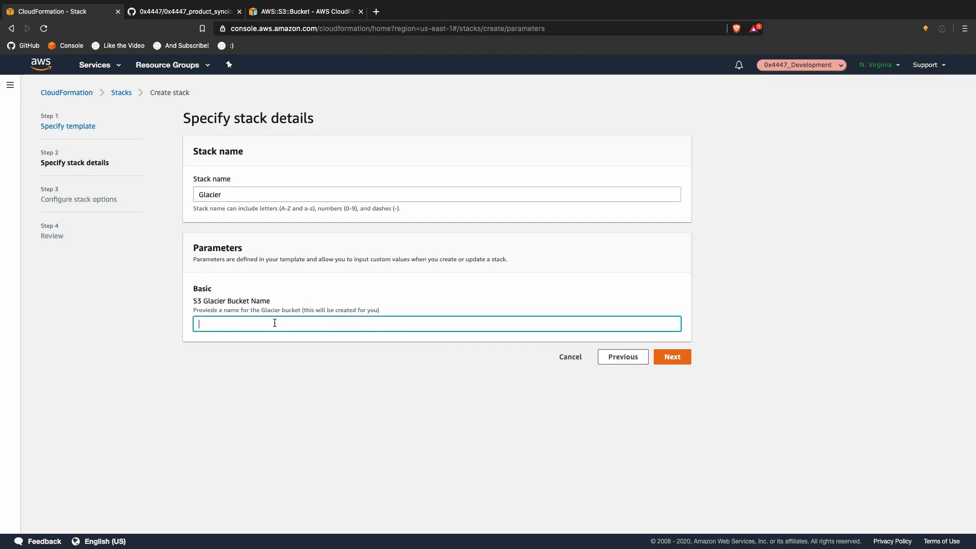
text(ewrtyhj,)
key(super+BackSpace)
text(eretertrt)
click(679, 356)
Step: Accept default stack options, acknowledge IAM resource creation, and create the Glacier stack
scroll(690, 453, down, 3)
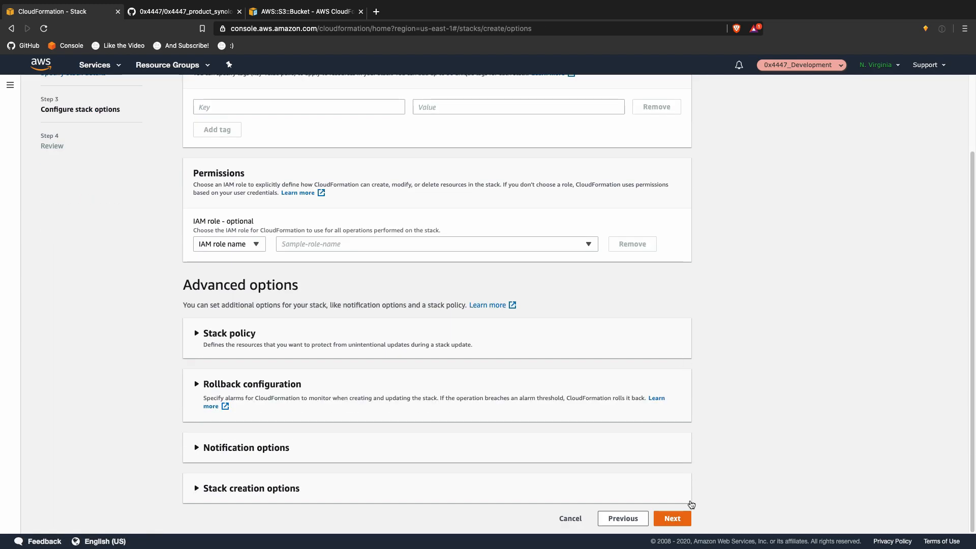
click(673, 518)
scroll(681, 508, down, 8)
scroll(678, 505, down, 8)
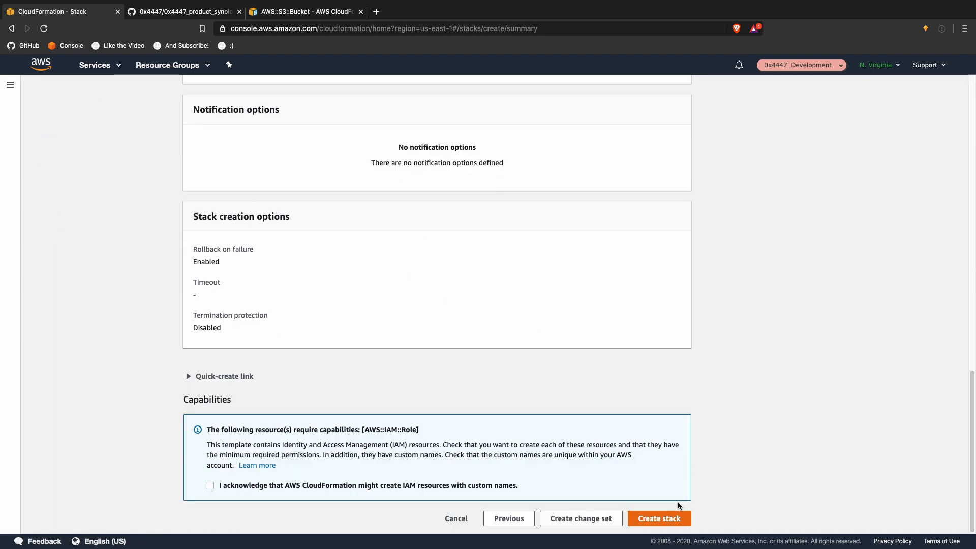
click(446, 488)
click(656, 516)
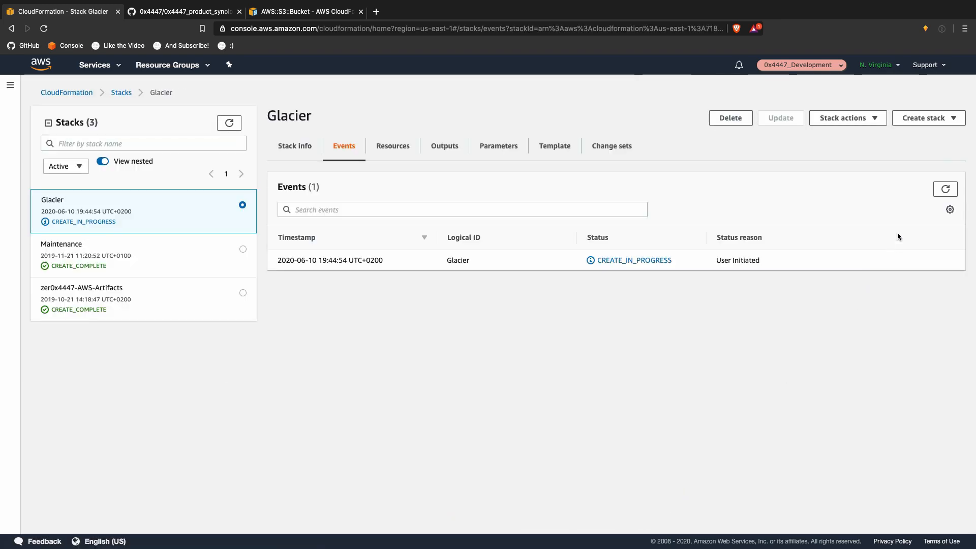
Step: Refresh the stack events until S3Glacier shows CREATE_FAILED over the '_' in the bucket name
click(945, 190)
click(946, 191)
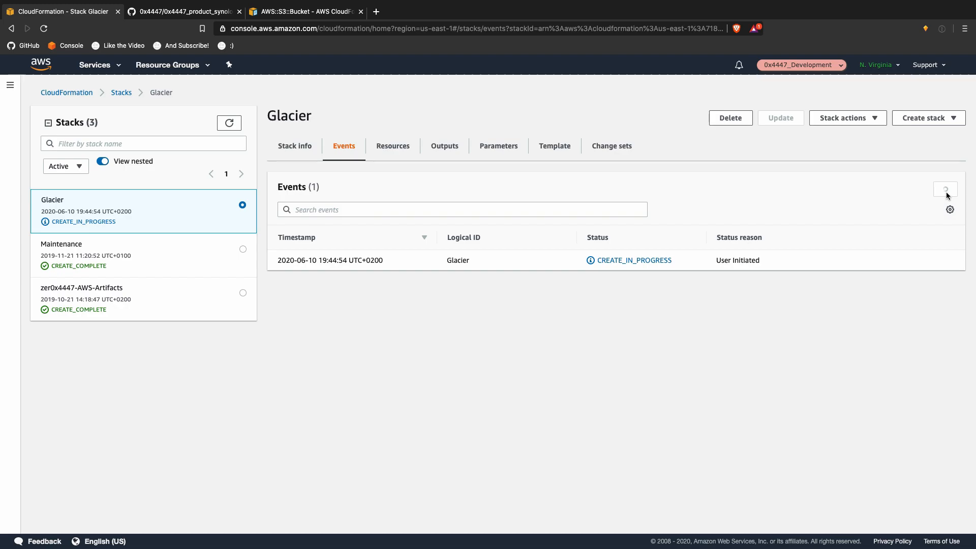
click(946, 193)
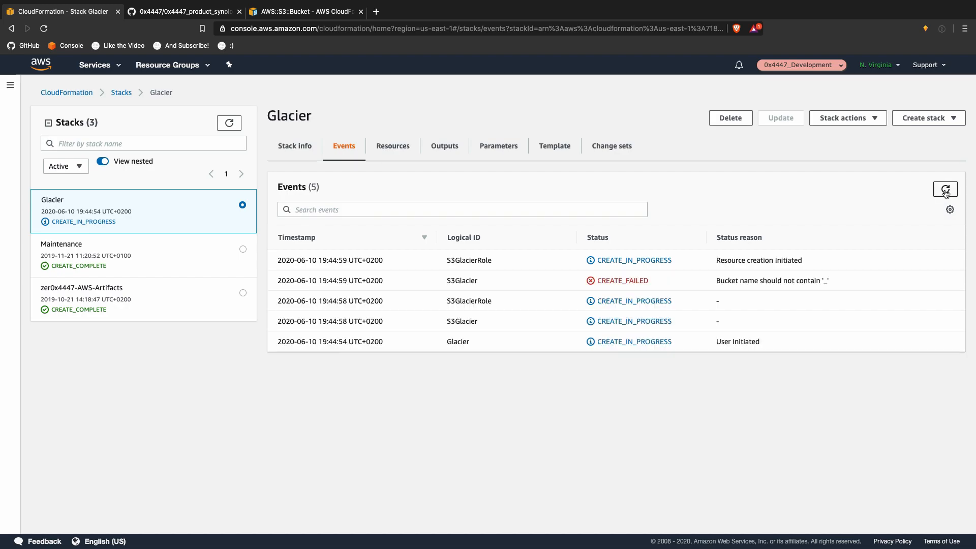
key(ctrl+Up)
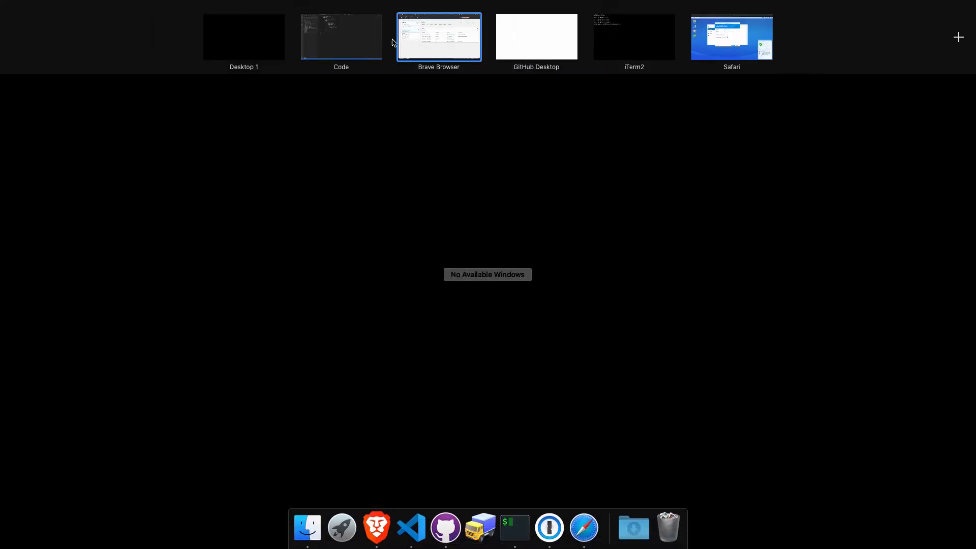
Step: In _index.json, change the underscores around 0x4447 and synology in the bucket name to hyphens
click(308, 23)
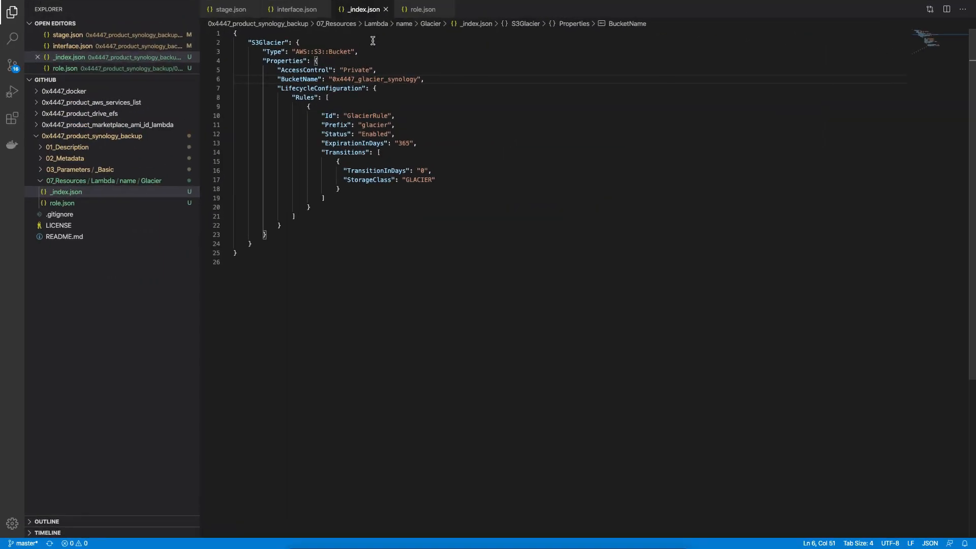
click(359, 80)
key(BackSpace)
text(-)
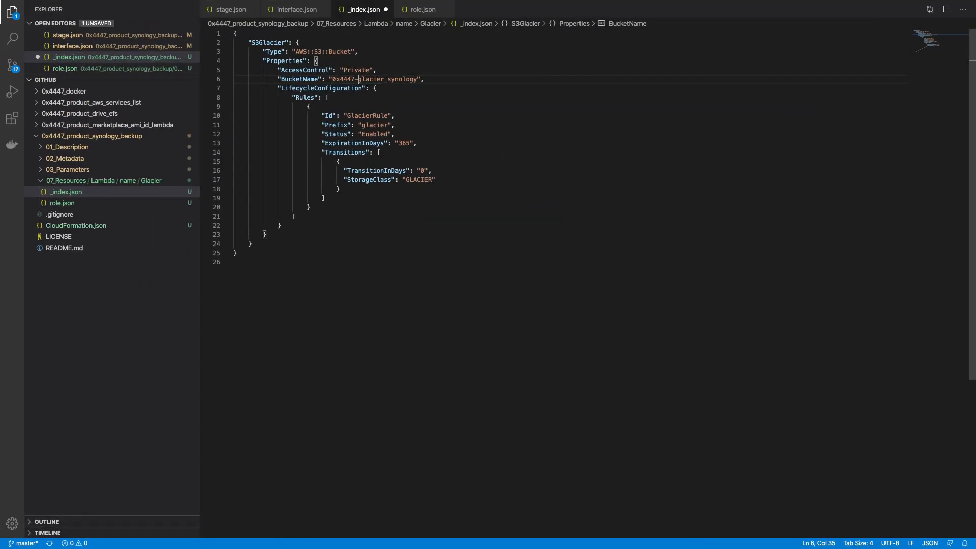
key(Right)
key(Right)
key(Right)
key(Right)
key(BackSpace)
text(-)
Step: Replace the BucketName value with {"Ref": "S3GlacierBucketNameParam"}, using the parameter name from stage.json
key(super+Left)
key(Right)
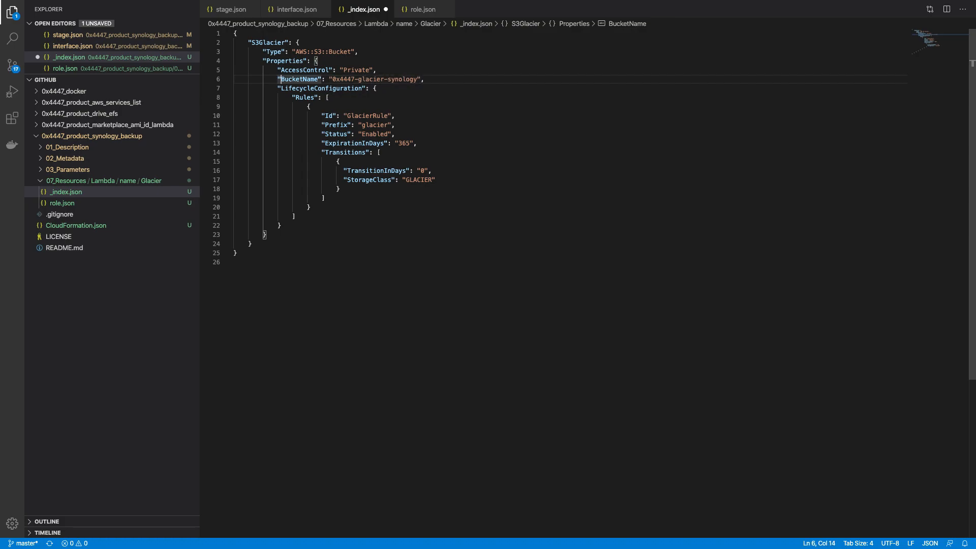
key(Right)
key(Right)
key(Right)
key(Right)
key(Right)
key(Right)
key(Right)
key(Right)
key(Right)
key(Right)
key(Right)
key(Right)
key(Left)
key(shift+super+Right)
key(shift+Left)
text({)
key(BackSpace)
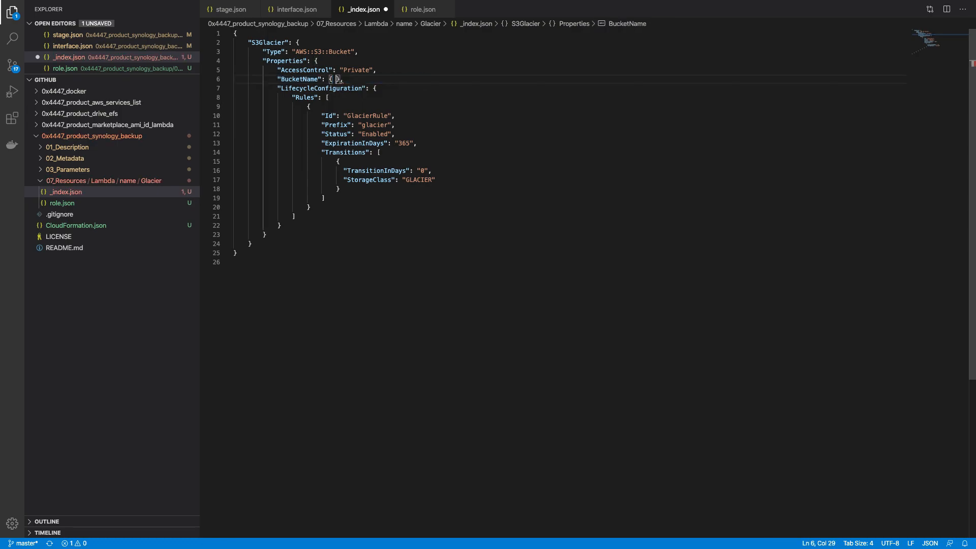
text("Ref": ")
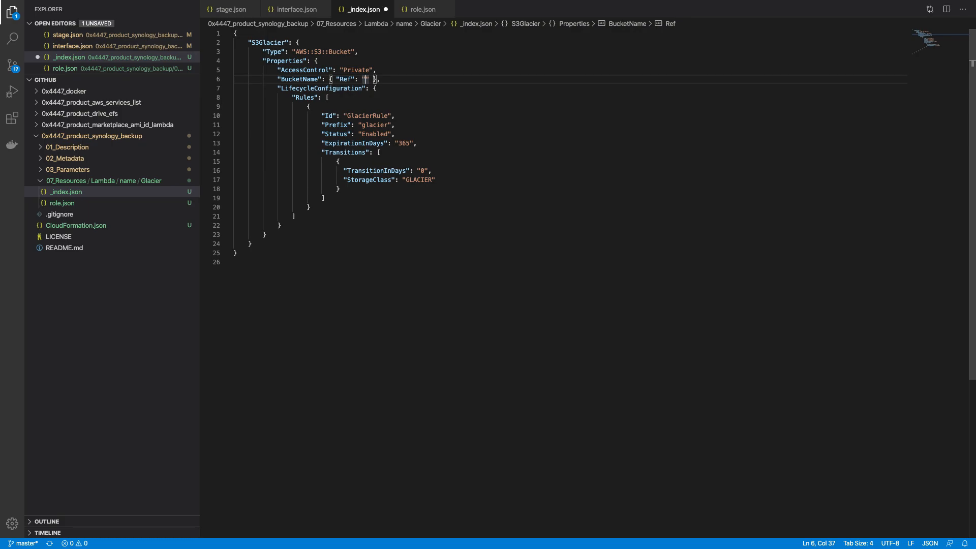
click(94, 170)
click(91, 182)
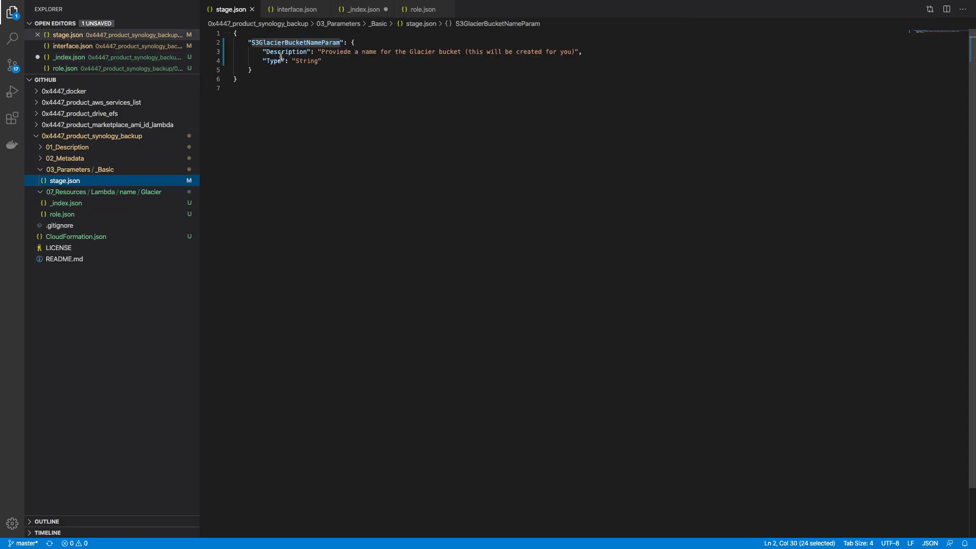
click(91, 202)
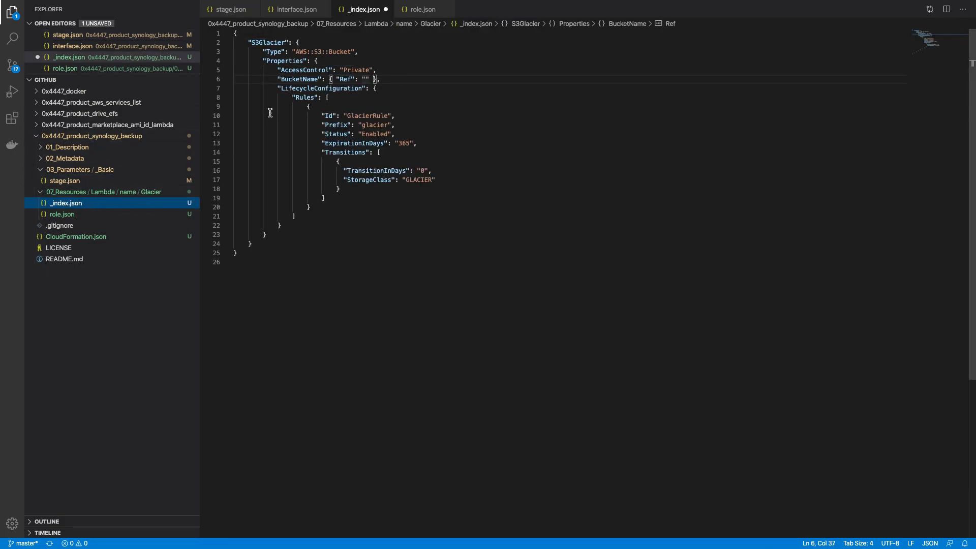
text(S3GlacierBucketNameParam)
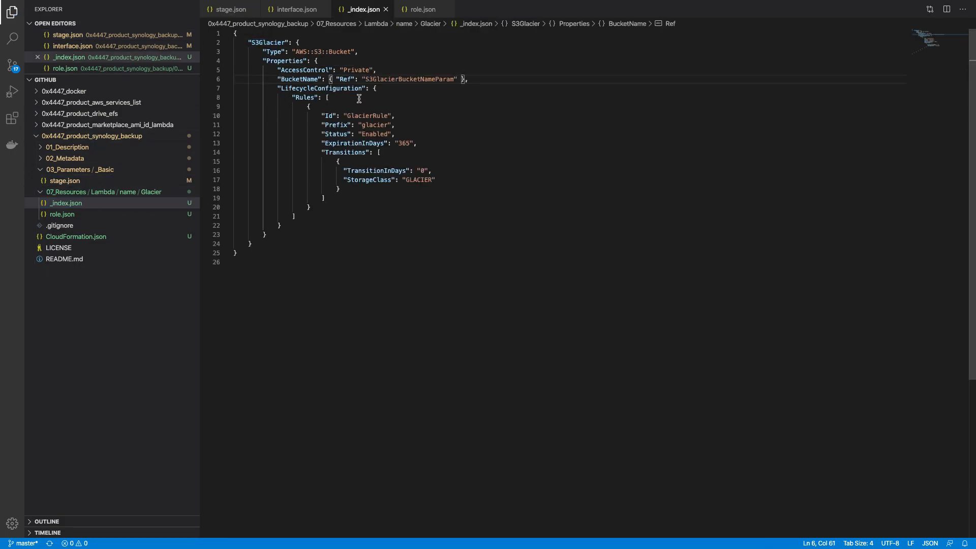
Step: Rerun grapes on the project folder in the terminal and go back to the stack events
key(ctrl+Up)
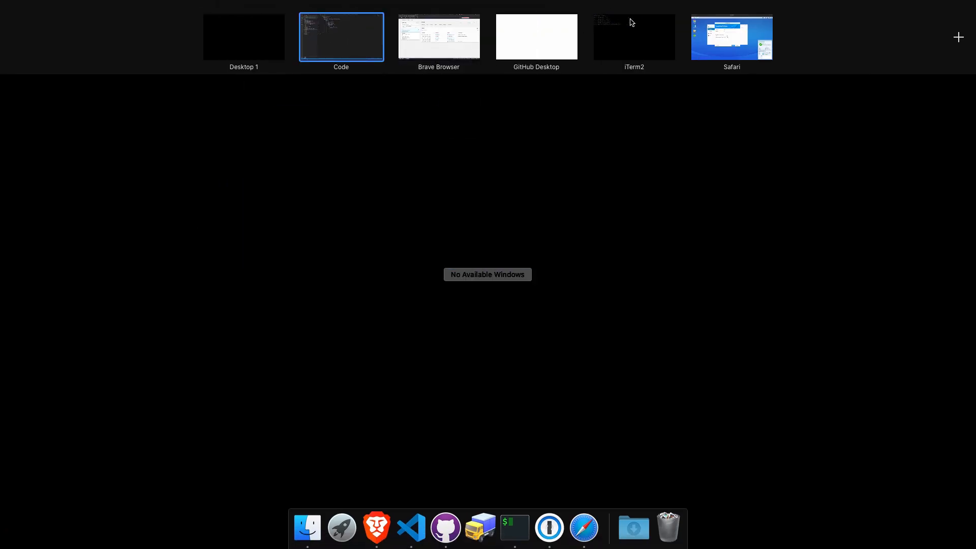
click(631, 20)
key(Up)
key(Return)
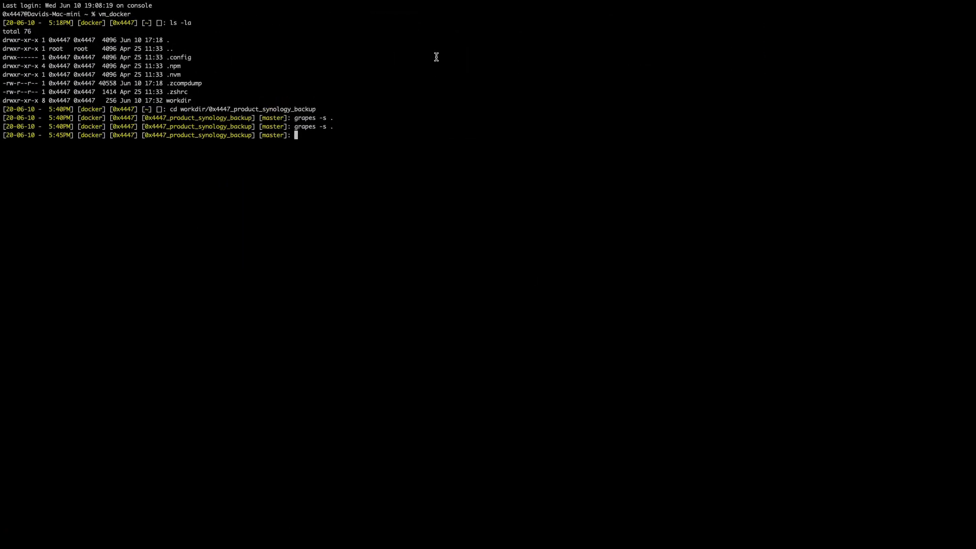
key(ctrl+Up)
click(460, 34)
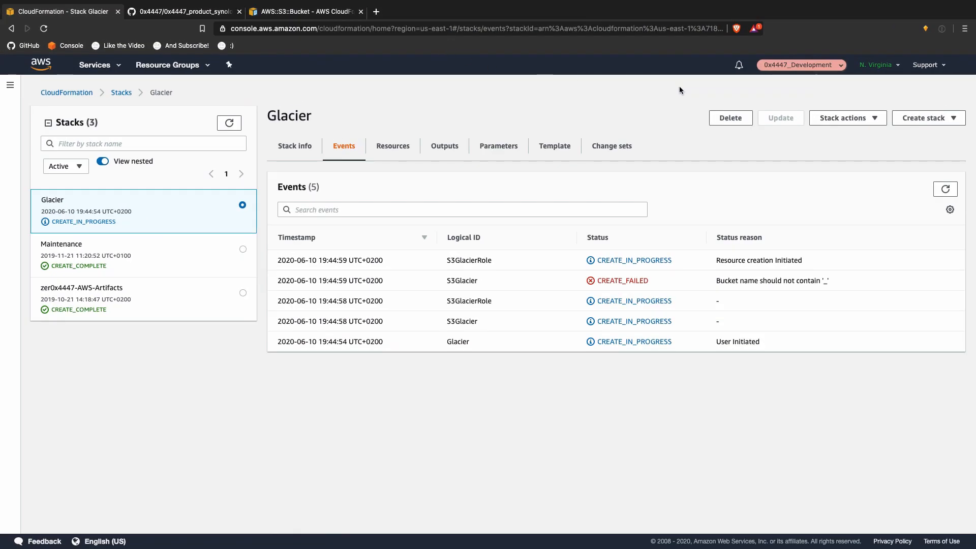
Step: Delete the failed Glacier stack and start a new stack from an uploaded template file
click(730, 118)
click(605, 338)
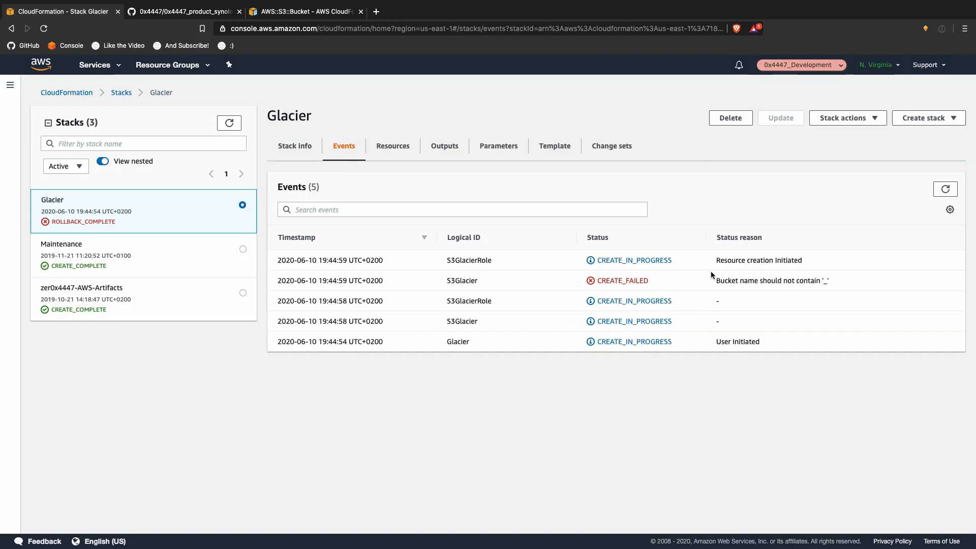
click(927, 142)
click(903, 160)
click(507, 336)
click(253, 383)
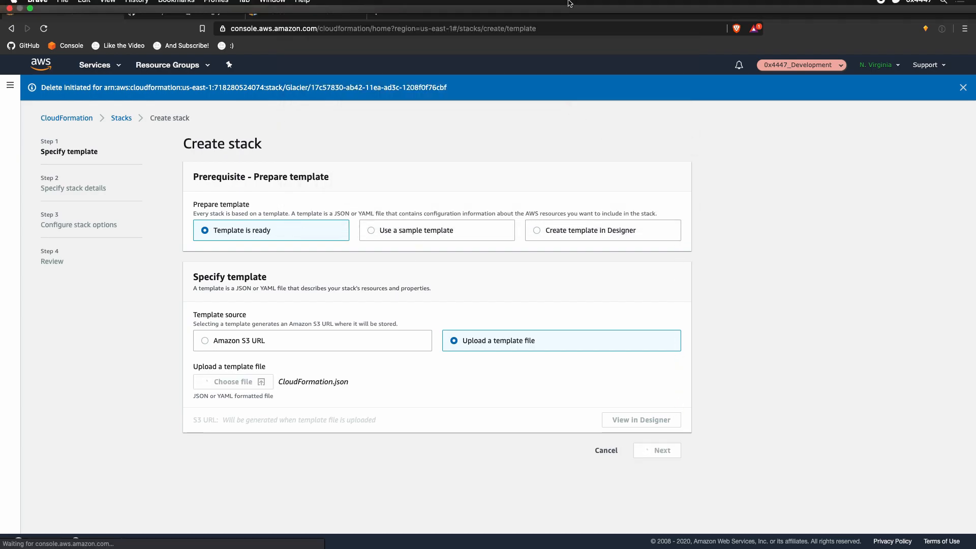
click(670, 448)
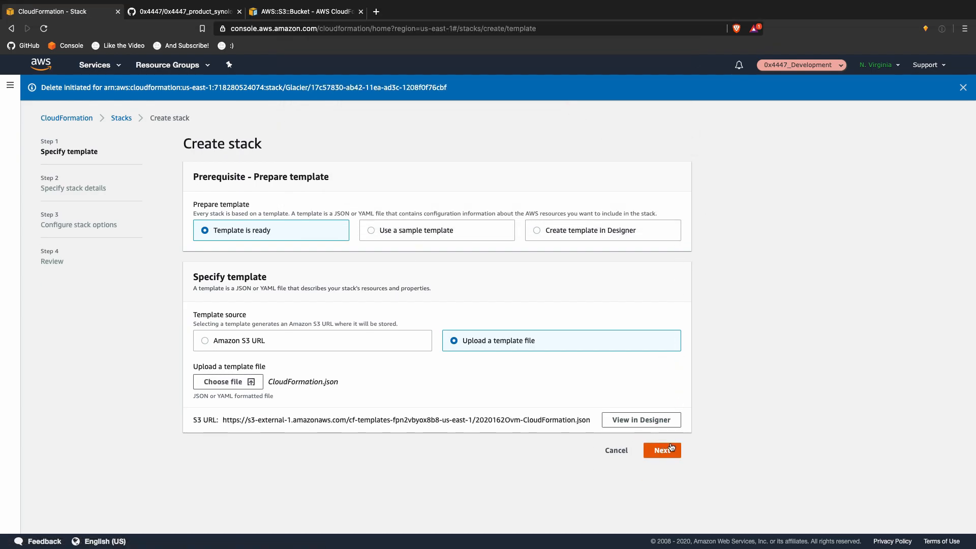
Step: Name the stack qwetr and set the Glacier bucket name to 0x4447-glacier-synollyg
click(280, 195)
text(qwetr)
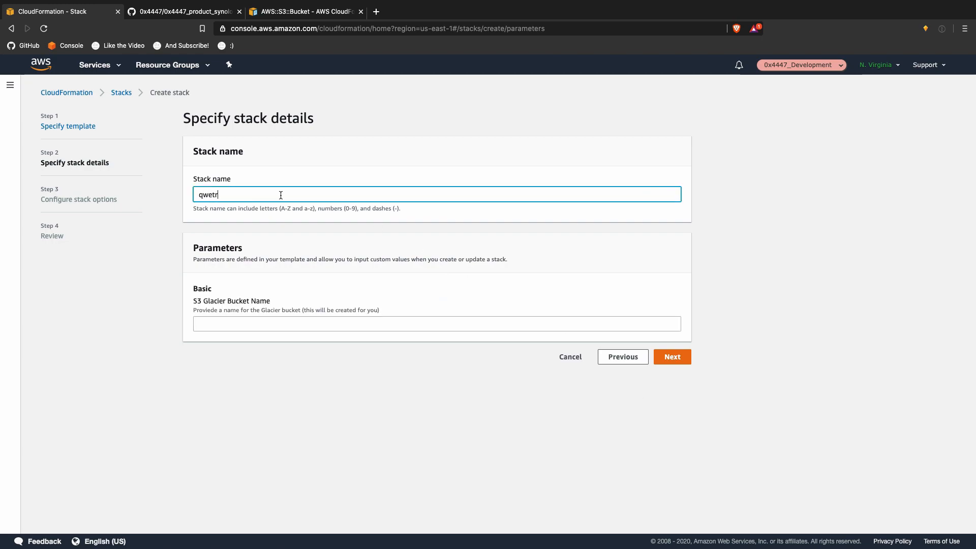
click(278, 320)
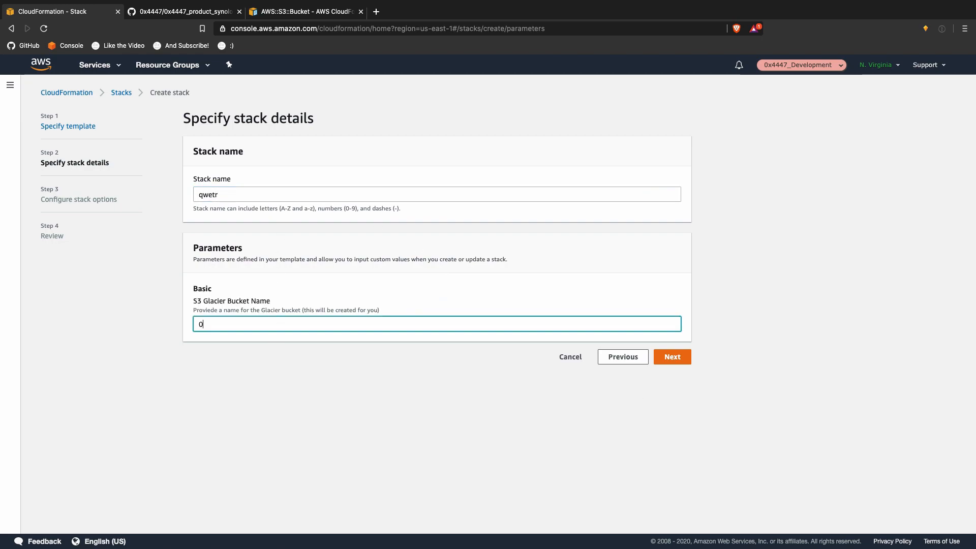
text(0x4447-glacier)
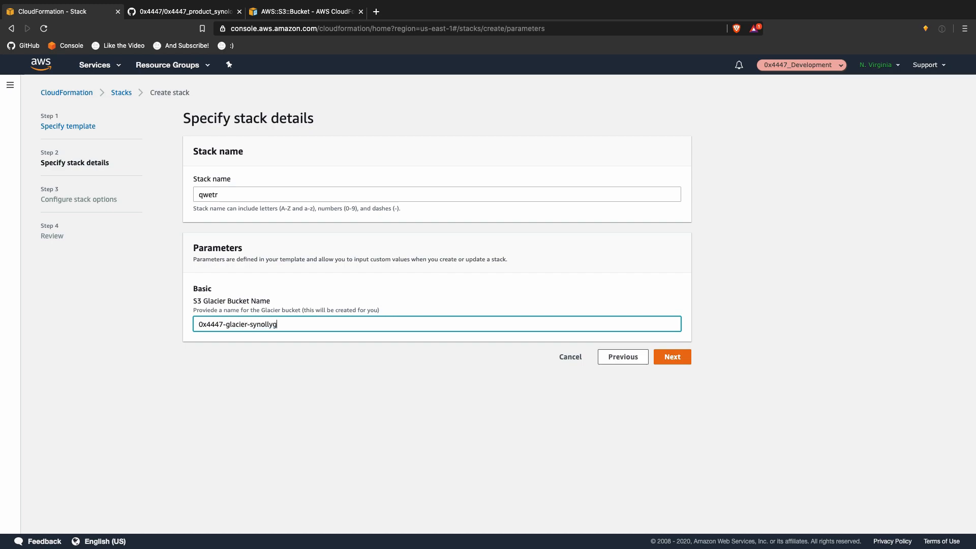
text(-synollyg)
click(669, 356)
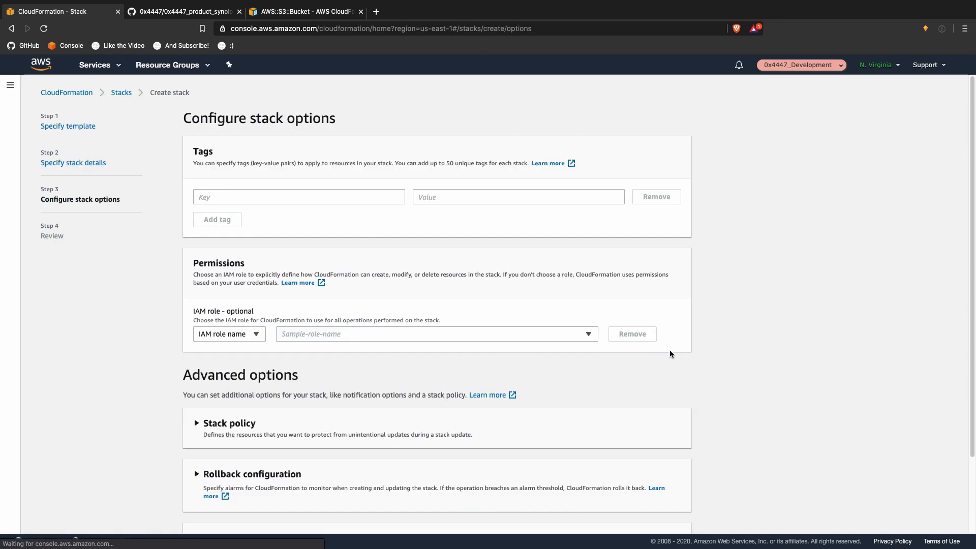
Step: Acknowledge IAM resource creation, create the stack and refresh its event list
scroll(667, 351, down, 3)
click(672, 518)
scroll(686, 500, down, 15)
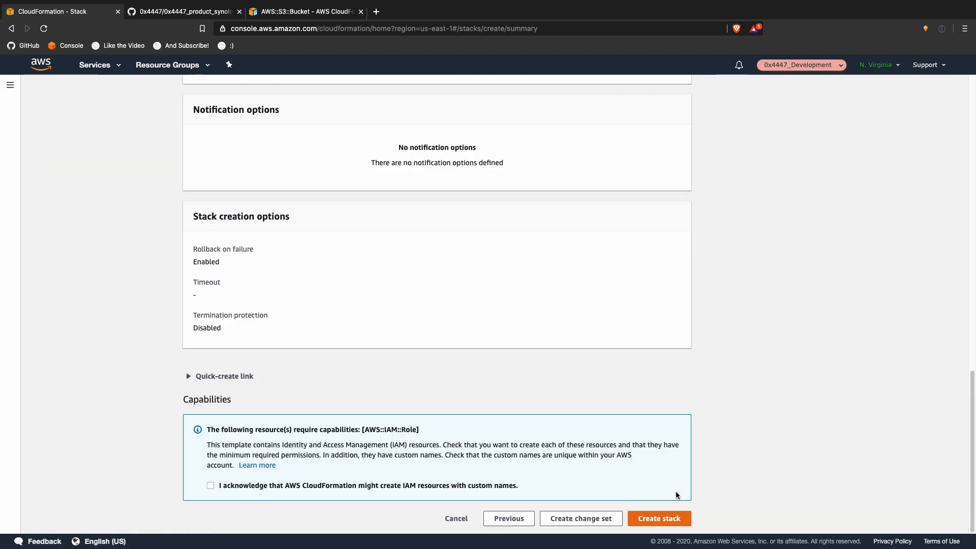
click(483, 489)
click(638, 514)
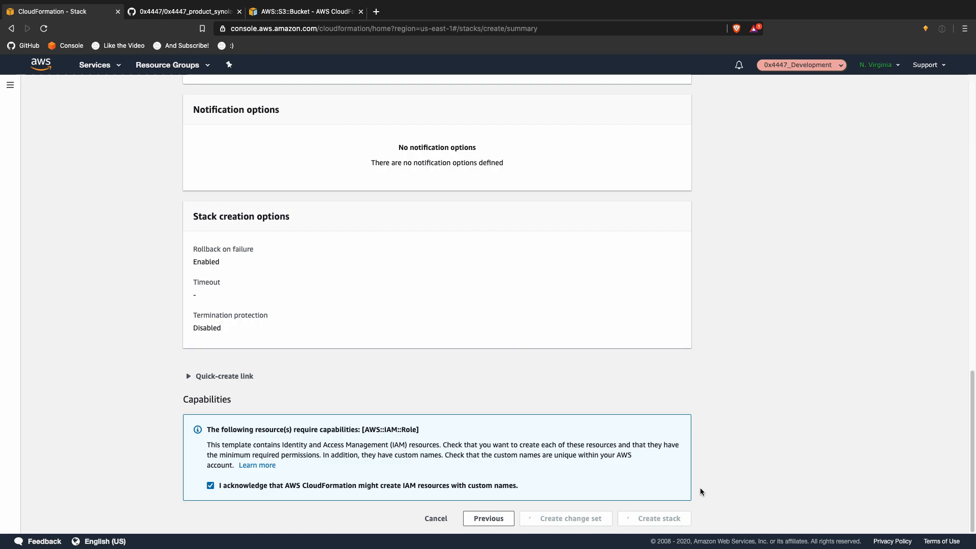
click(936, 193)
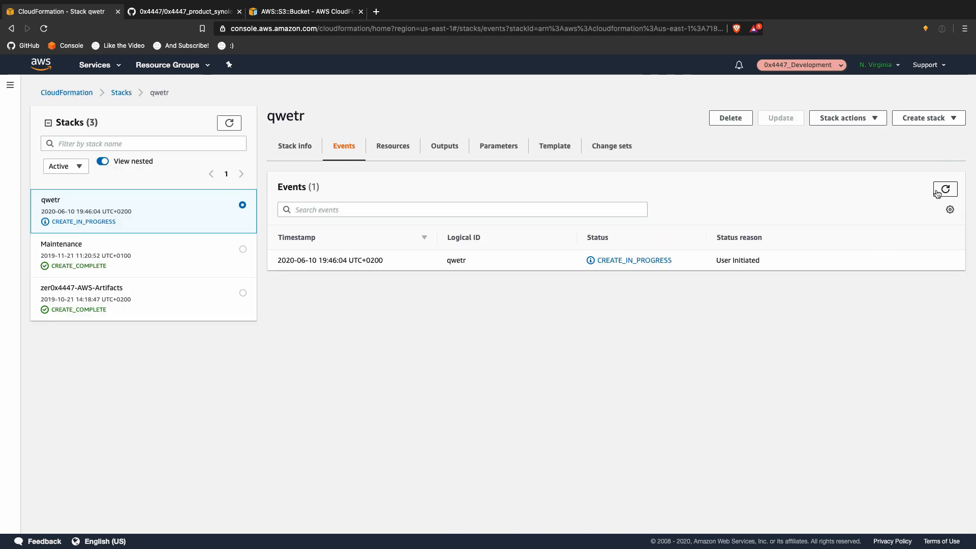
Step: Refresh the qwetr events until S3Glacier and S3GlacierRole show creation in progress
click(938, 190)
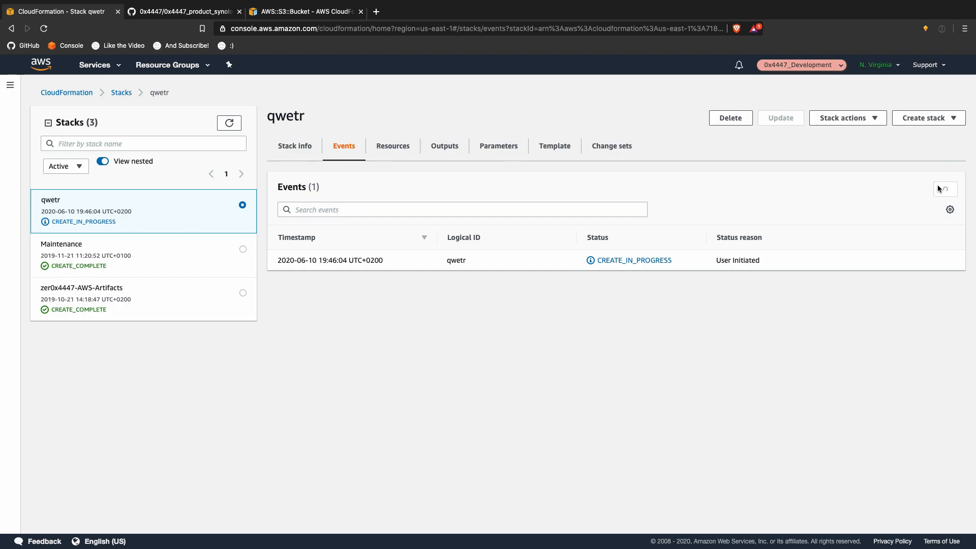
click(943, 189)
click(943, 189)
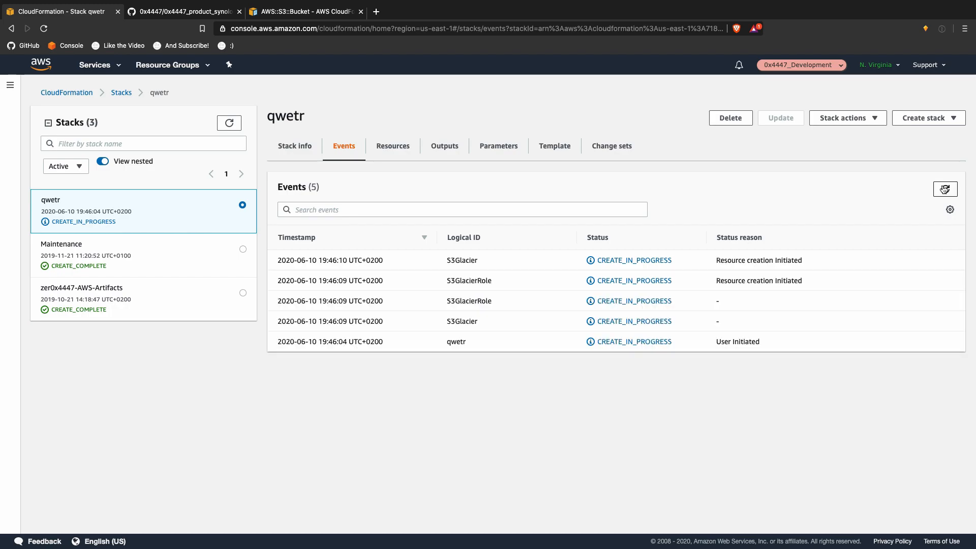
click(943, 189)
click(944, 189)
click(945, 189)
click(945, 188)
click(945, 190)
click(945, 190)
click(945, 190)
click(95, 66)
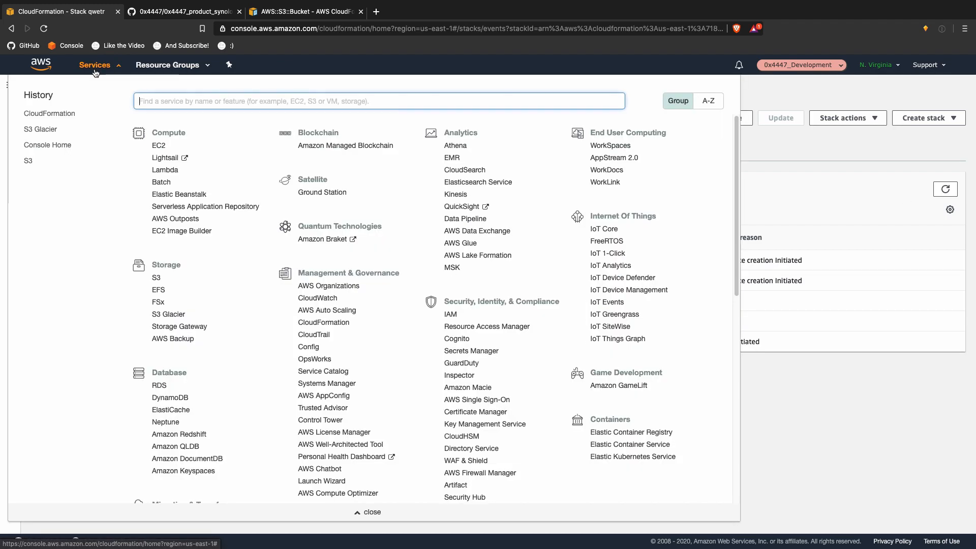
Step: Open S3 Glacier from Services history in a new tab and begin Create Vault
right_click(55, 129)
click(101, 130)
click(181, 14)
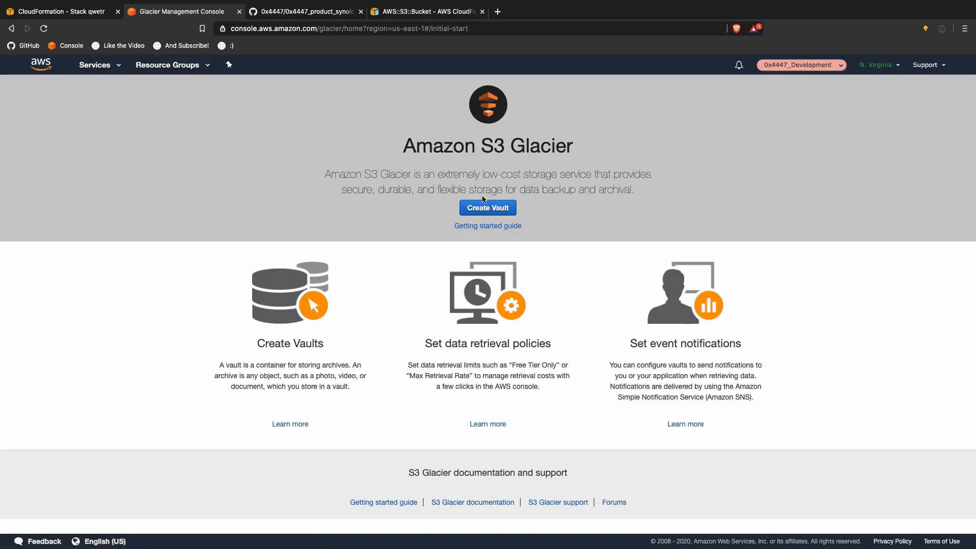
click(496, 207)
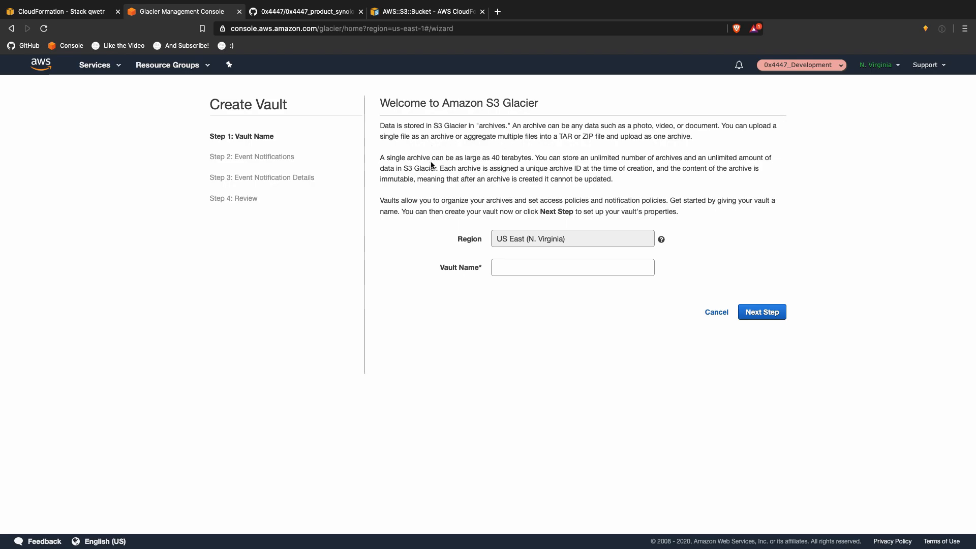
Step: Read the vault introduction on 40 TB and immutable archives, then go back to the CloudFormation tab
drag(436, 167, 490, 156)
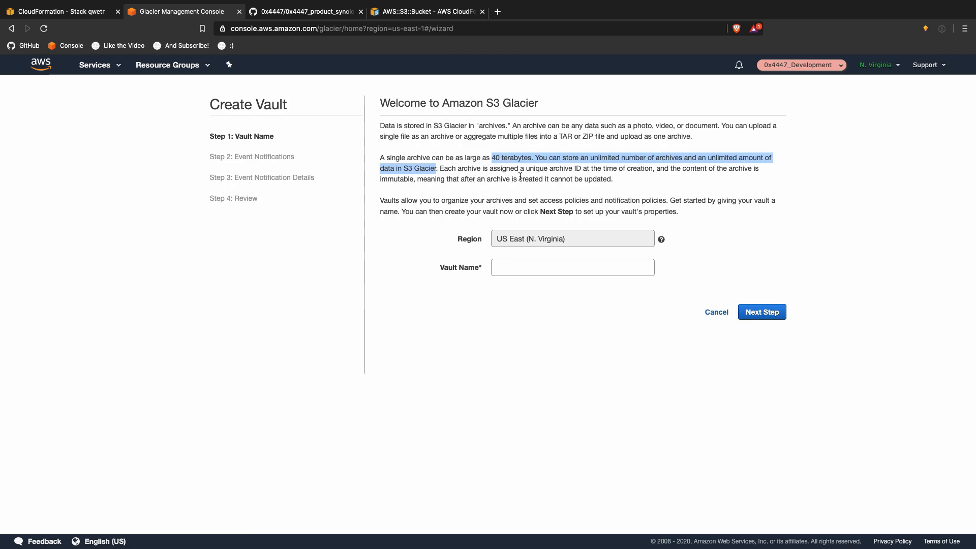
drag(596, 179, 565, 171)
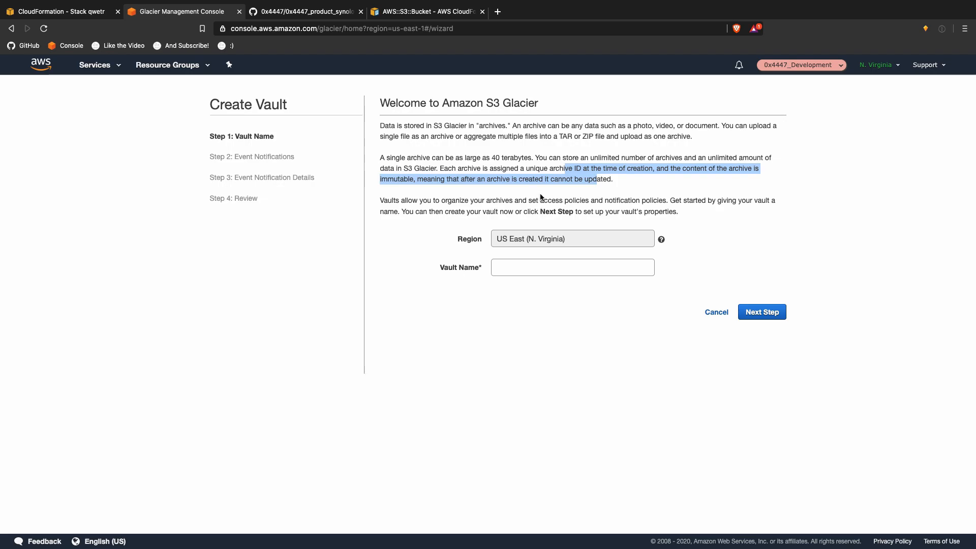
click(107, 11)
click(781, 166)
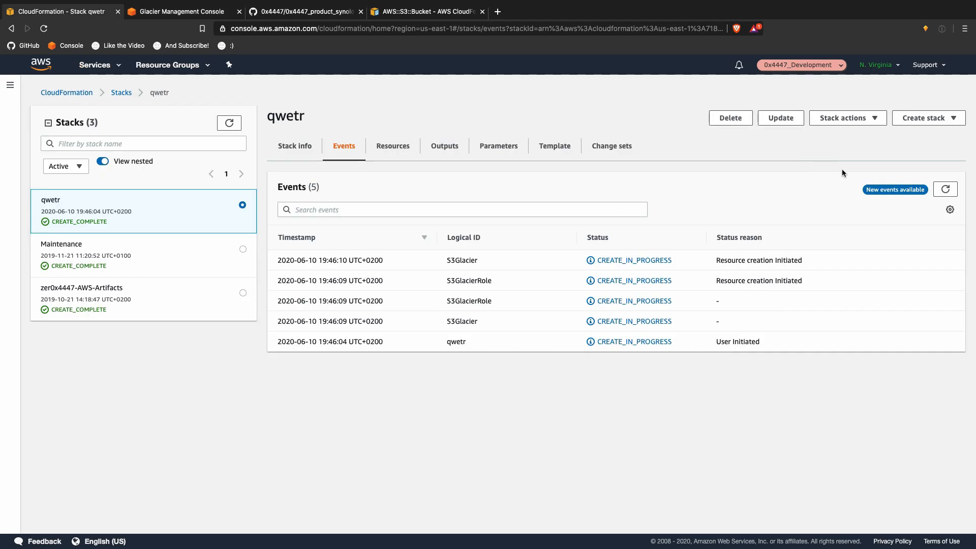
Step: Refresh events to confirm qwetr completed, then open S3 from a services search in a new tab
click(946, 189)
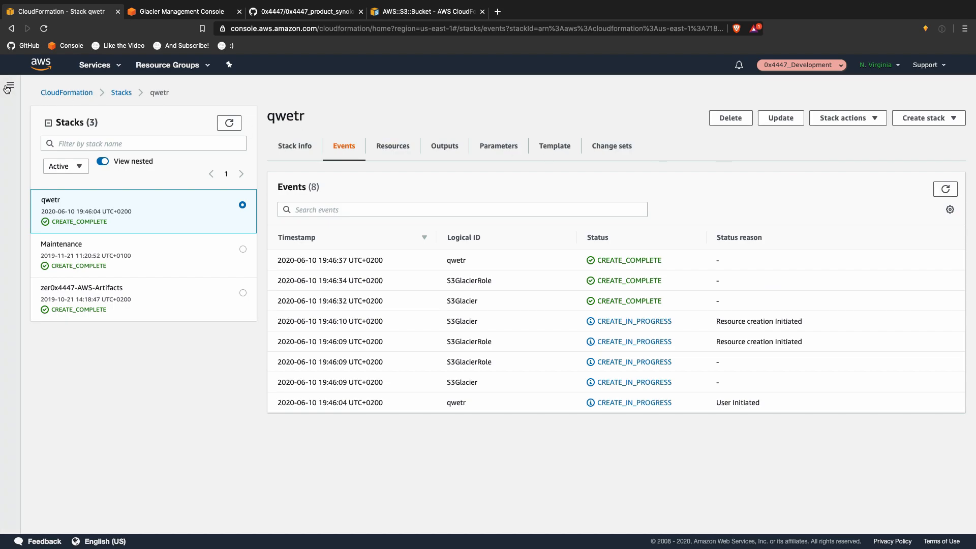
click(109, 68)
text(s3)
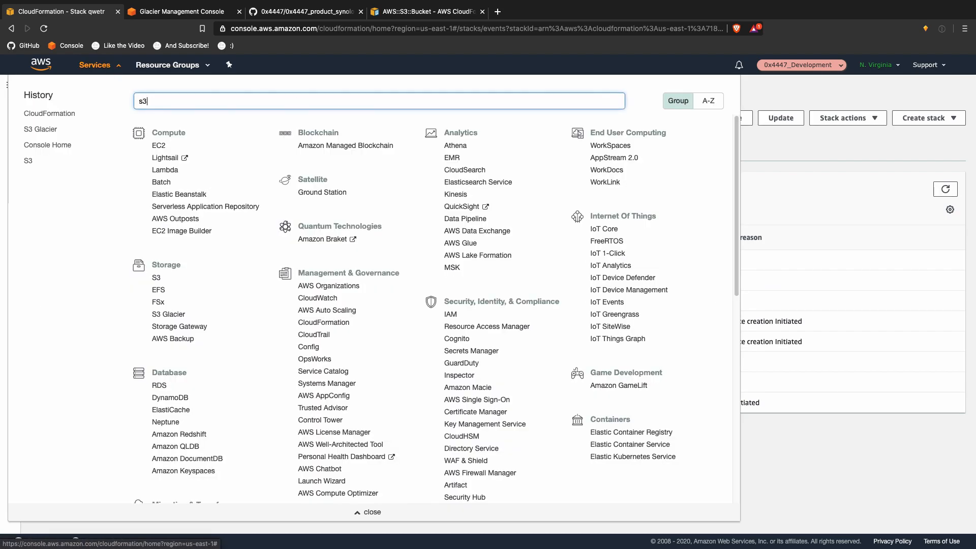
super+click(164, 117)
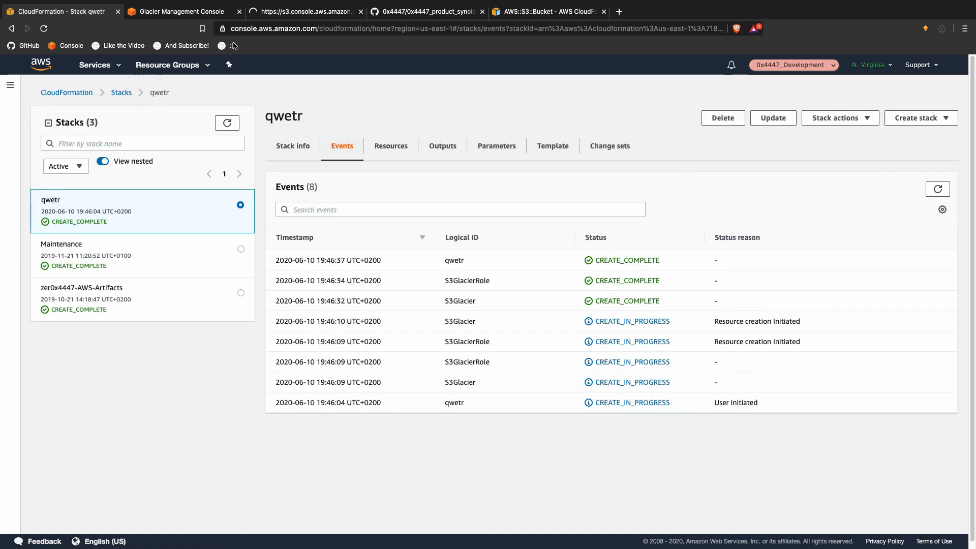
click(286, 12)
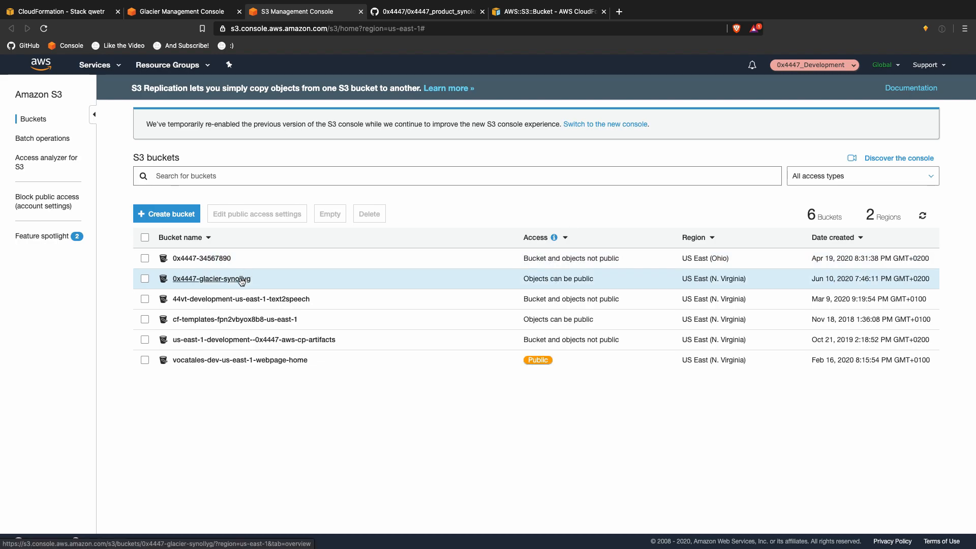
Step: In bucket 0x4447-glacier-synollyg, go to Management > Lifecycle and edit GlacierRule
click(241, 279)
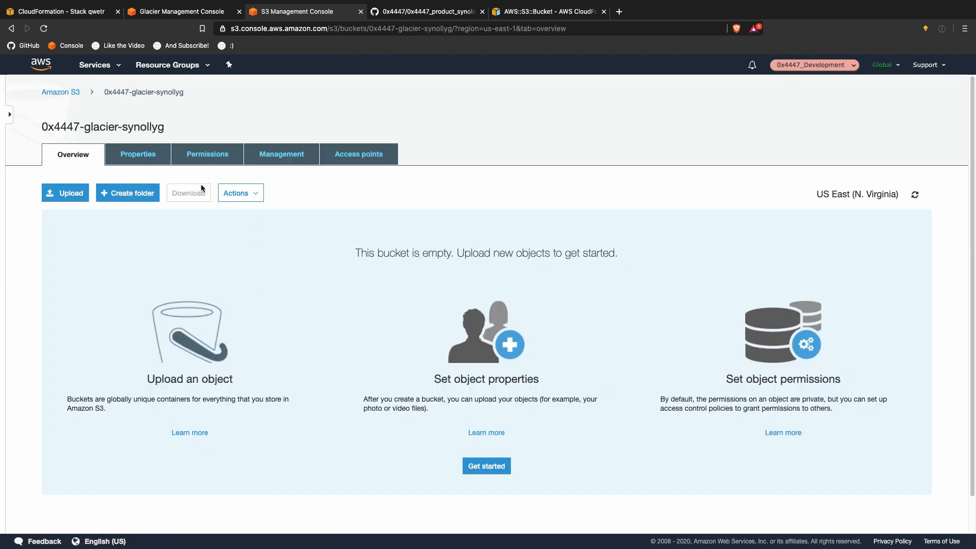
click(165, 161)
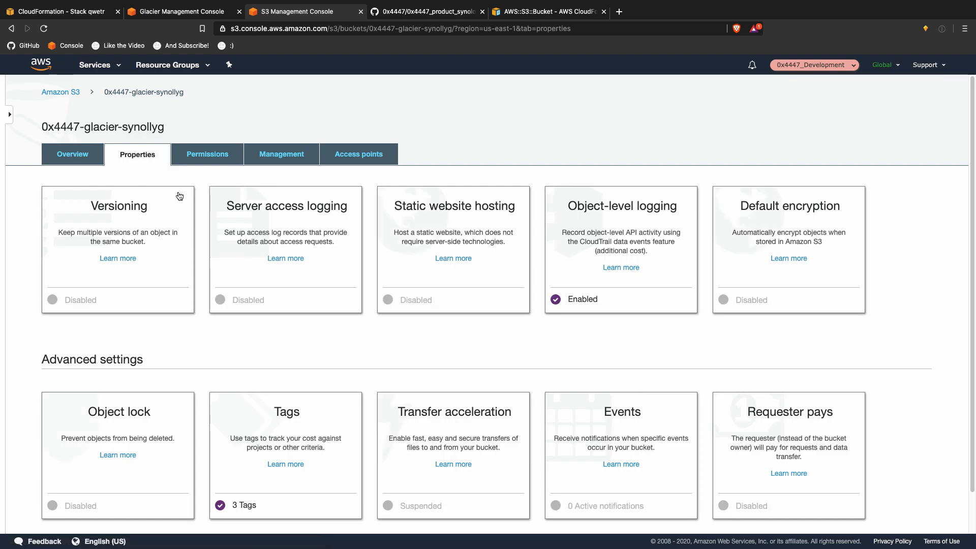
scroll(315, 305, down, 1)
scroll(315, 304, up, 1)
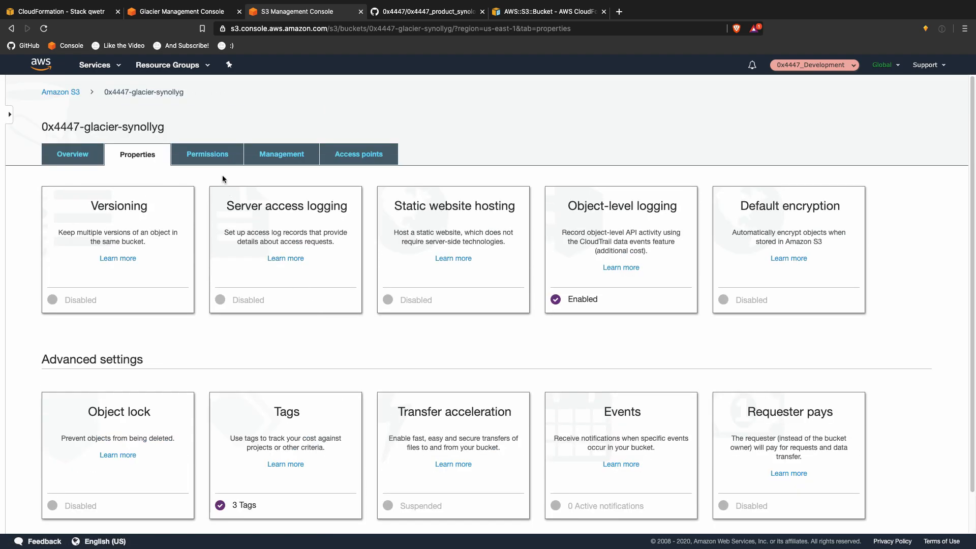
click(272, 158)
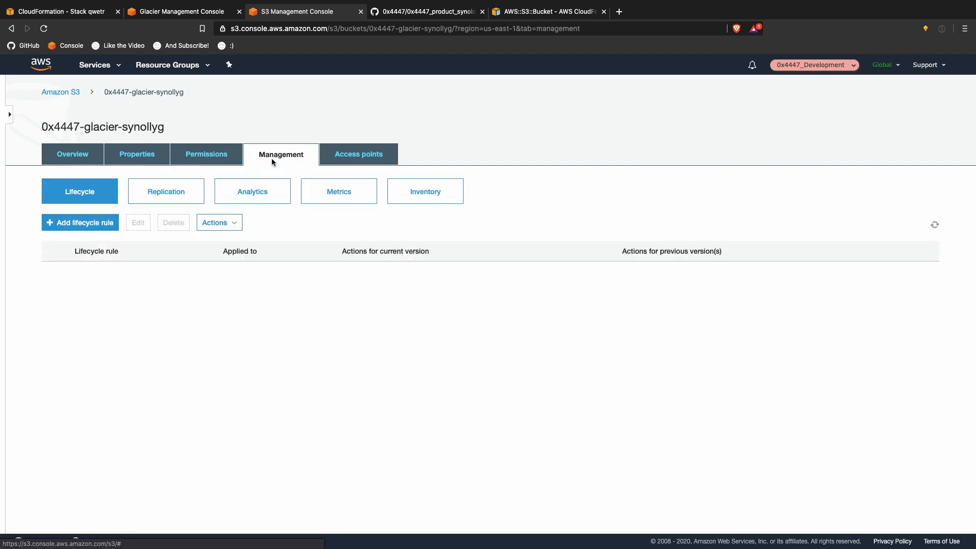
click(139, 273)
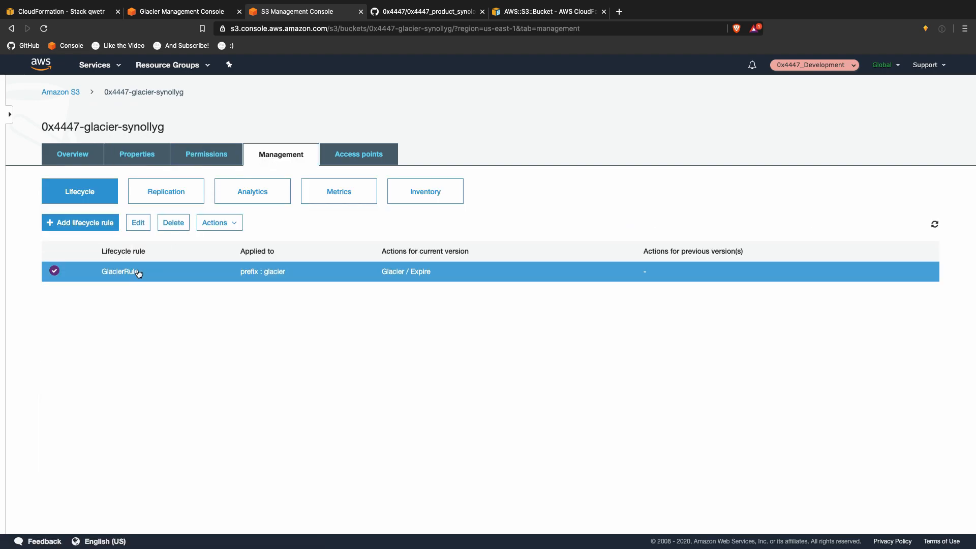
click(149, 222)
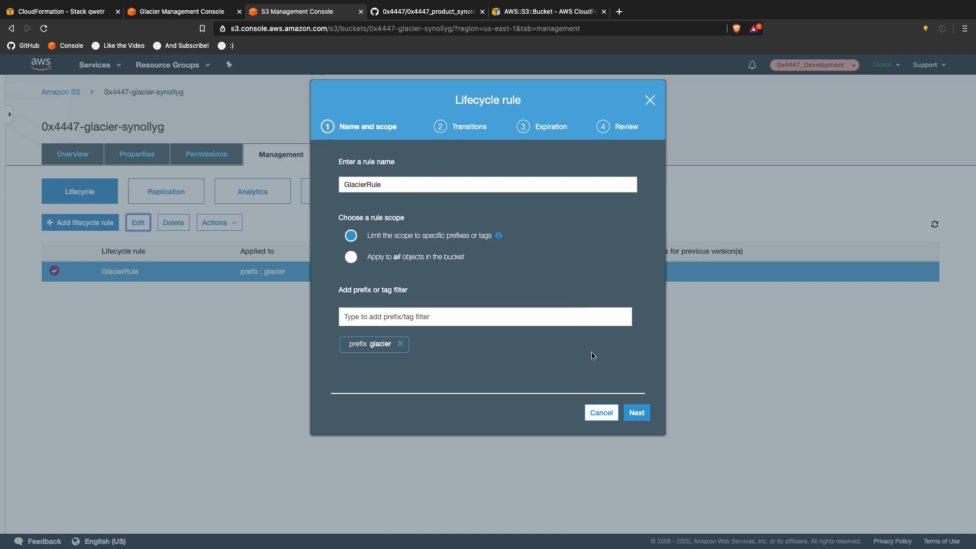
Step: Review GlacierRule's transition to Glacier and its zero cost estimate, then close the editor
click(636, 412)
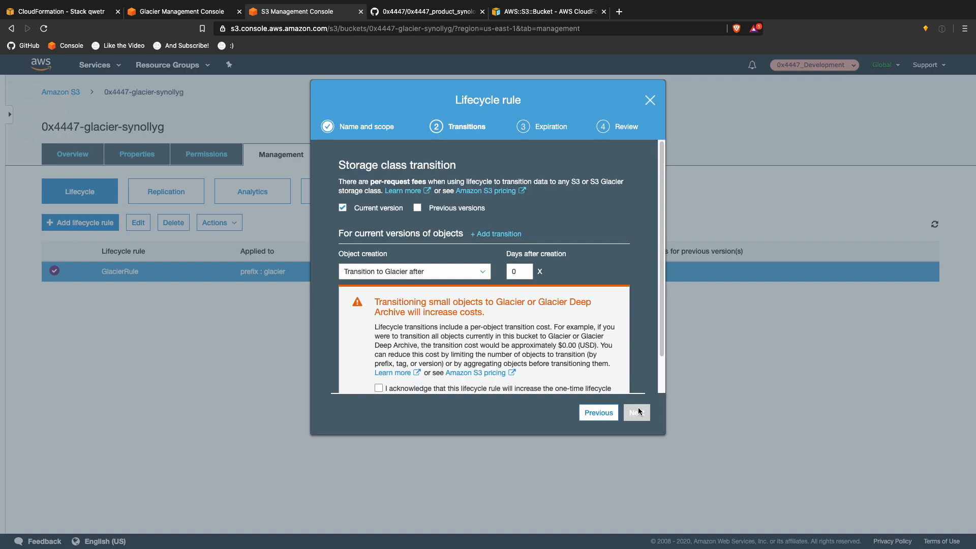
click(472, 269)
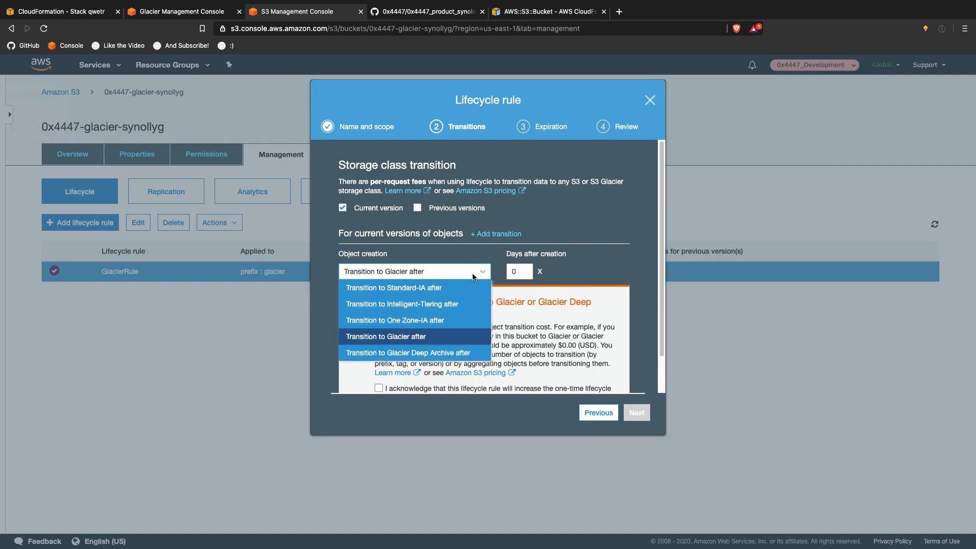
click(636, 248)
scroll(614, 312, down, 1)
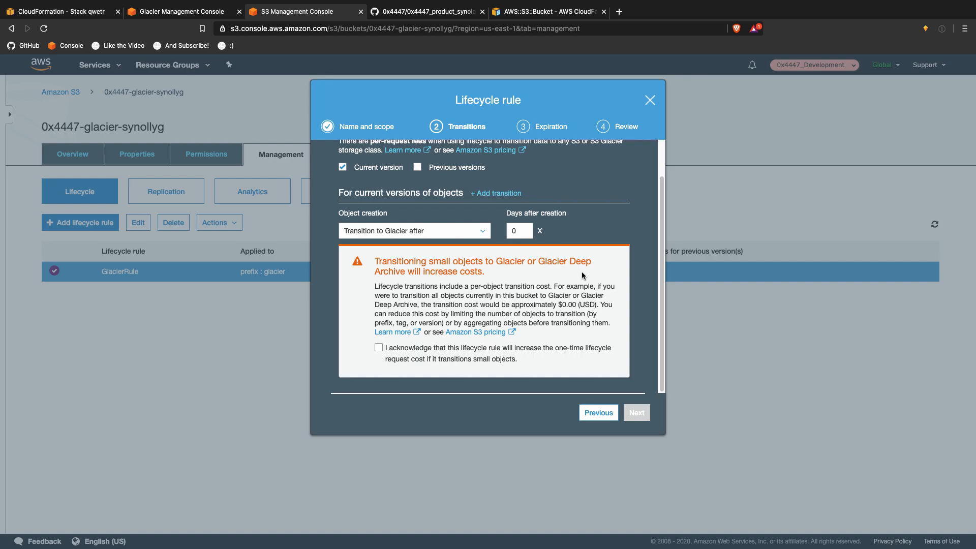
drag(561, 305, 565, 310)
click(650, 106)
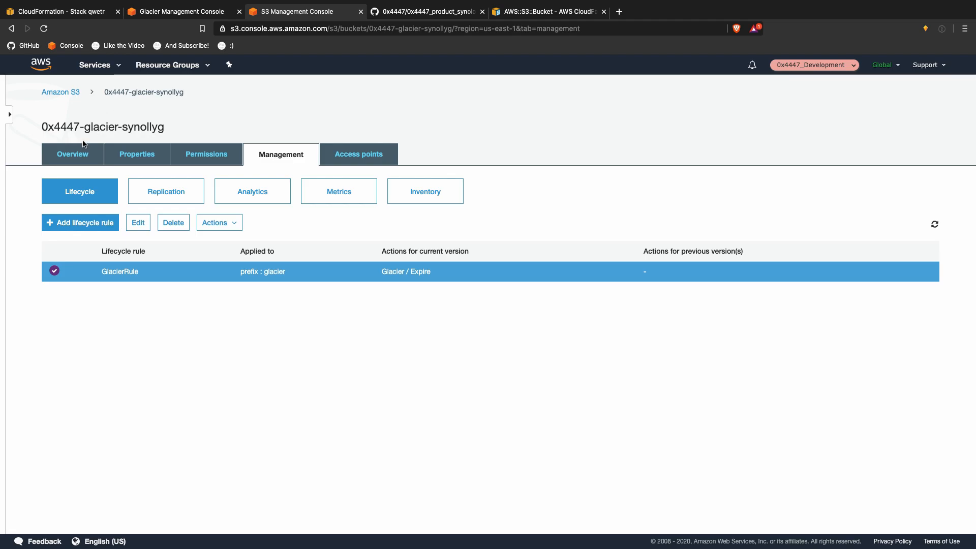
click(74, 159)
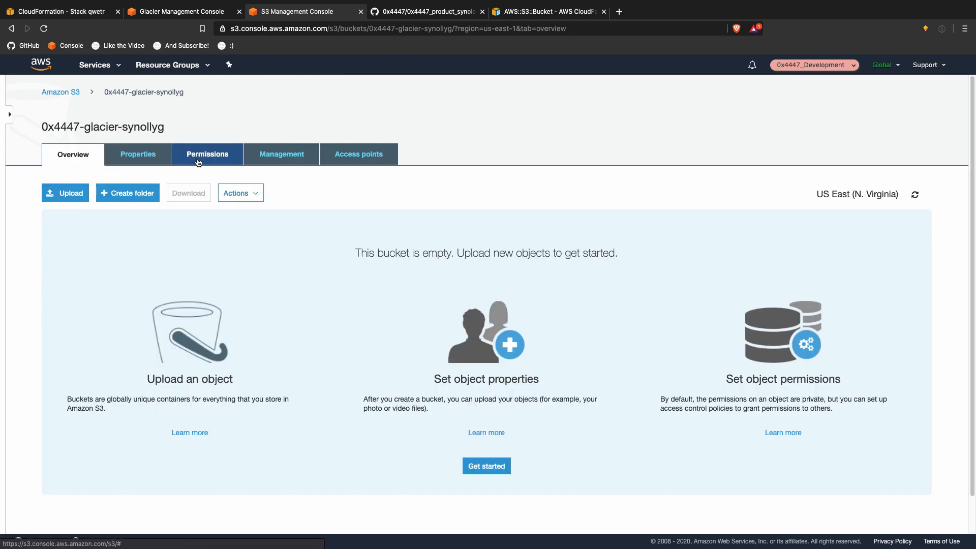
Step: Take a window screenshot of the browser and return to the bucket page
key(super+shift+4)
key(space)
click(436, 197)
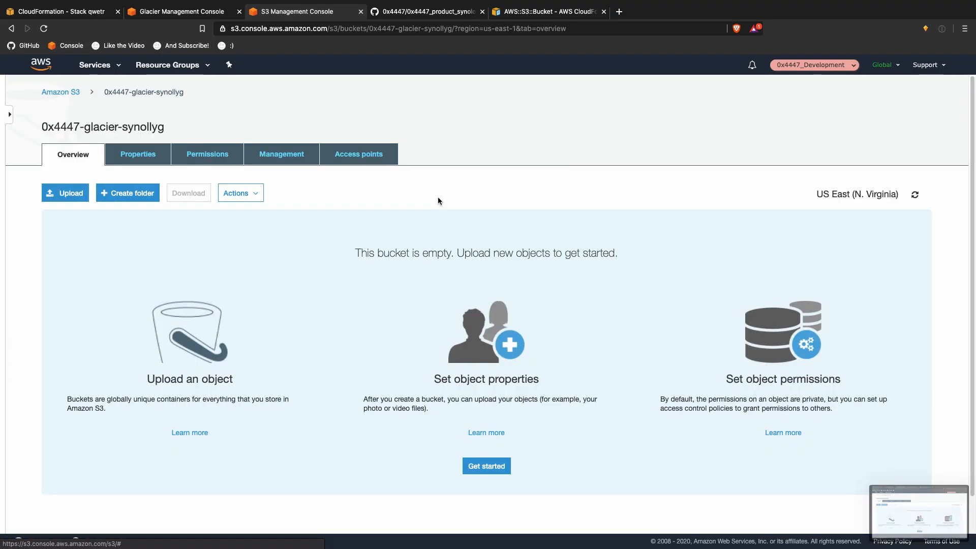
drag(876, 500, 932, 487)
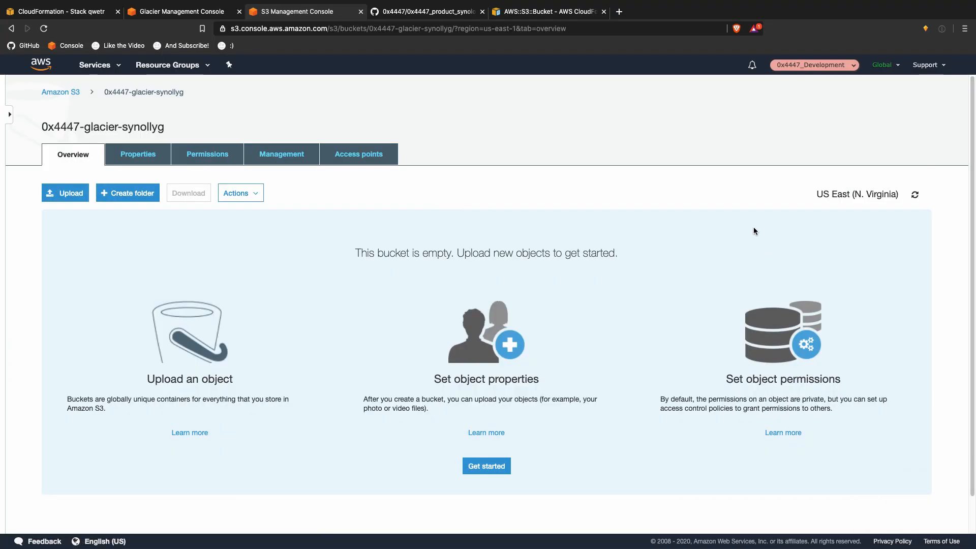
key(ctrl+Up)
click(397, 57)
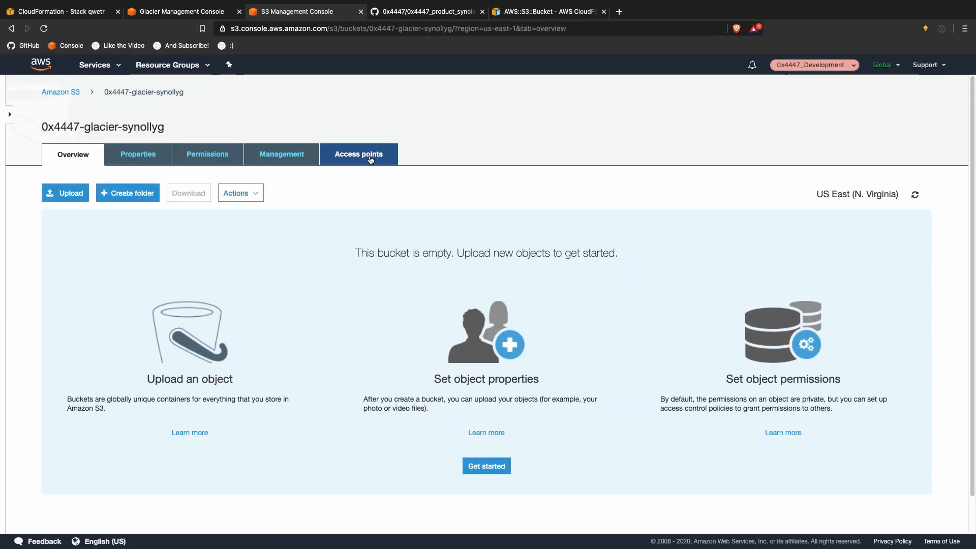
Step: Upload Screen Shot 2020-06-10 at 7.49.38 PM.png from Desktop to the bucket with default settings
click(81, 192)
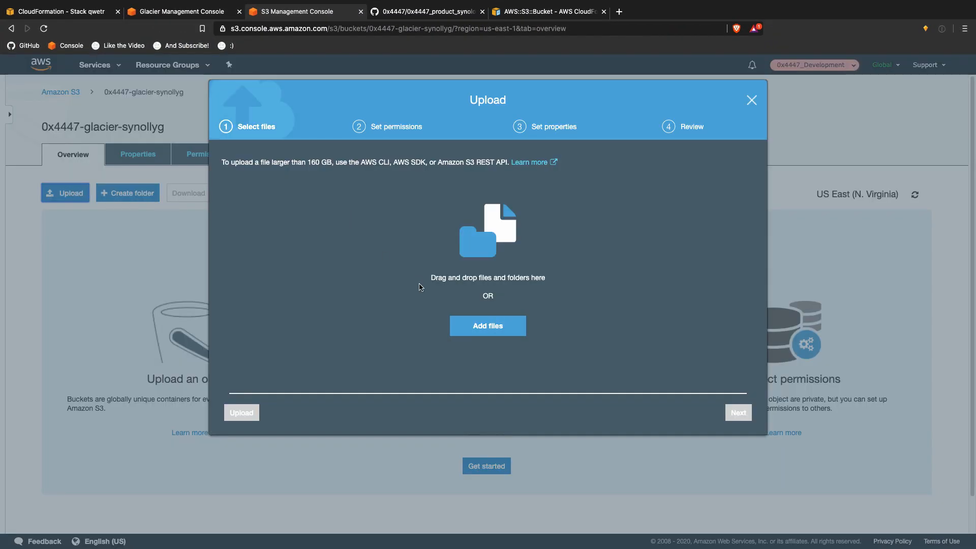
click(502, 320)
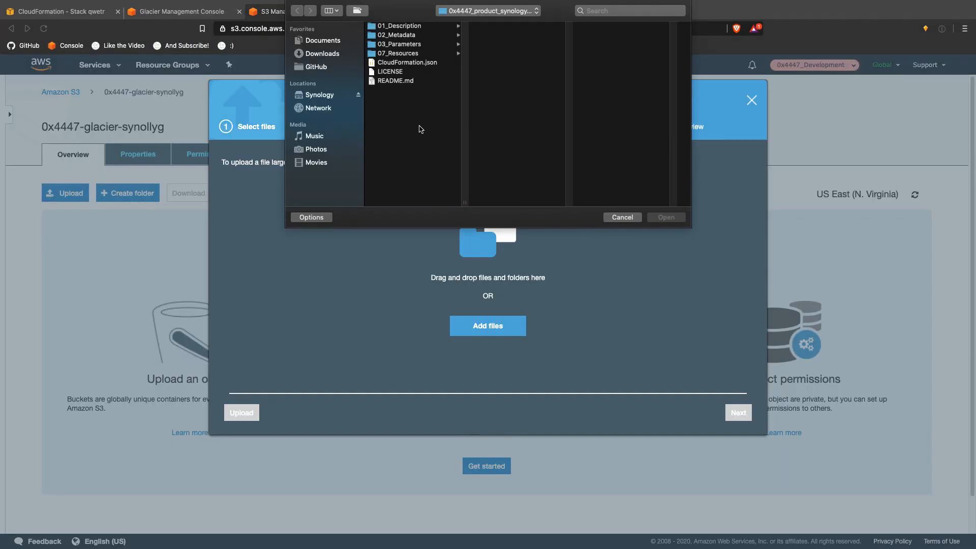
key(super+shift+d)
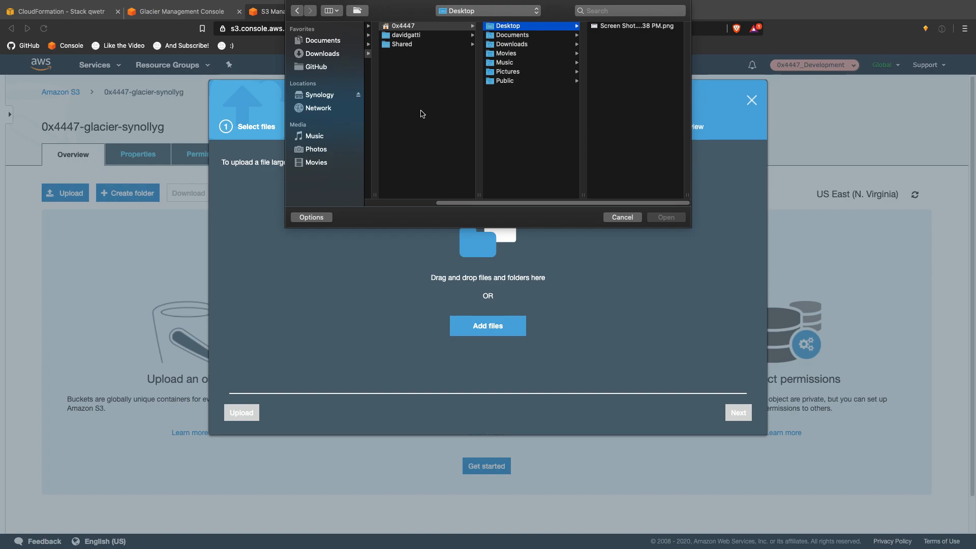
click(610, 26)
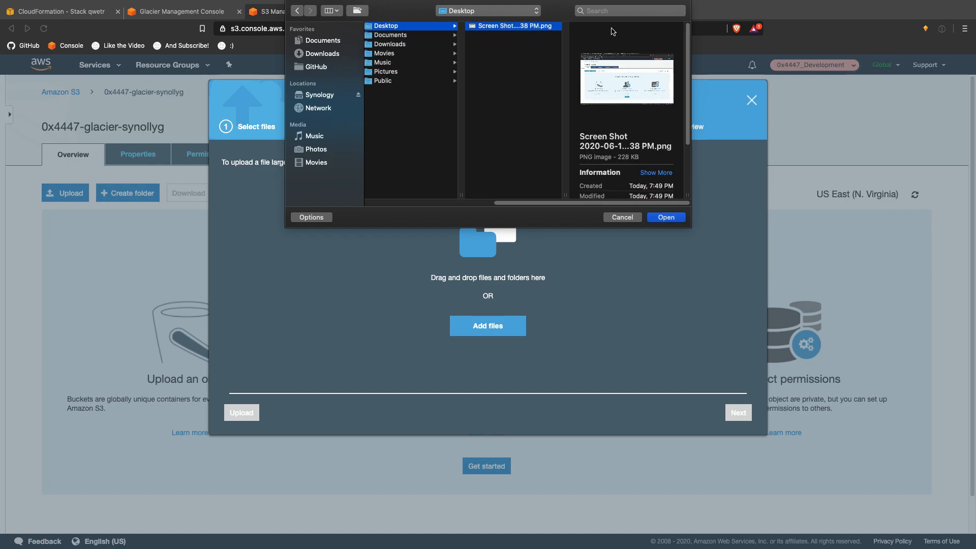
click(659, 217)
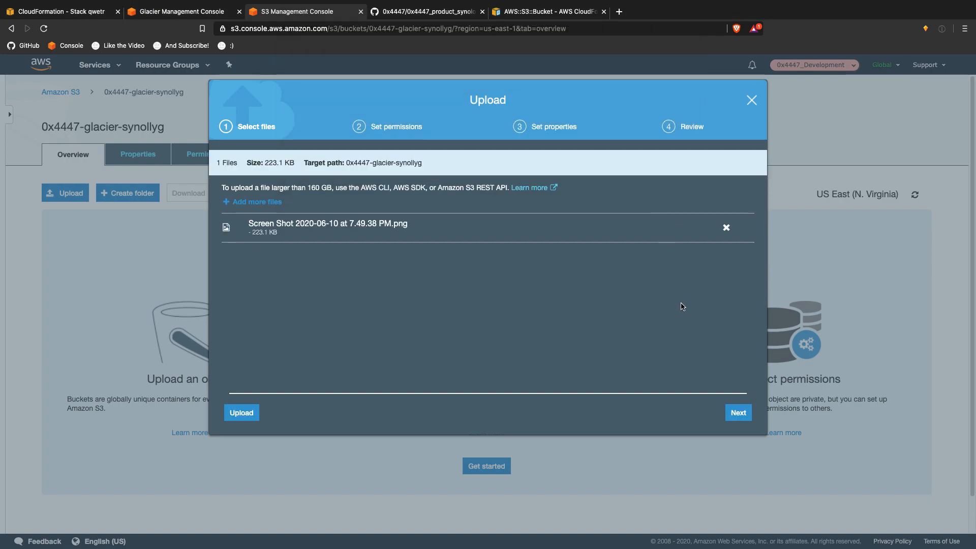
click(745, 410)
click(745, 412)
click(741, 413)
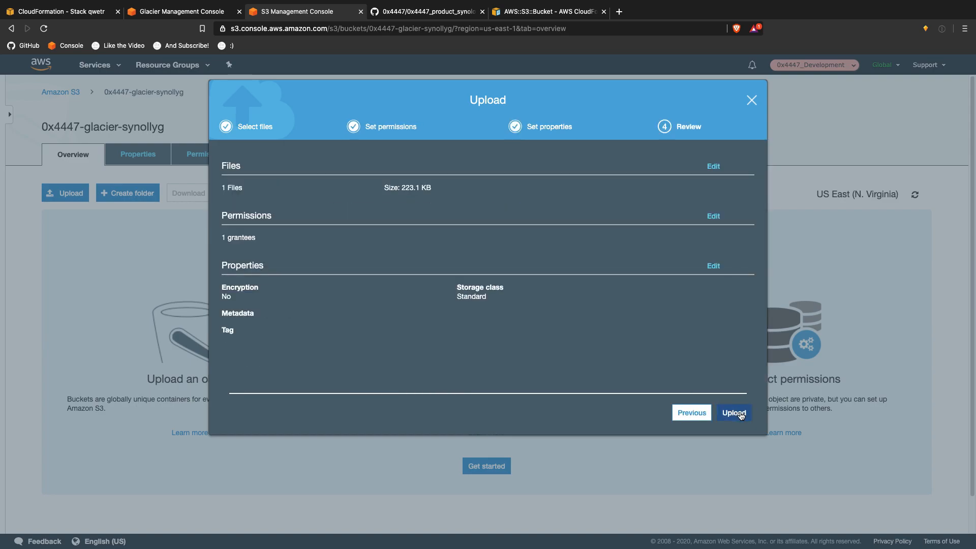
click(734, 412)
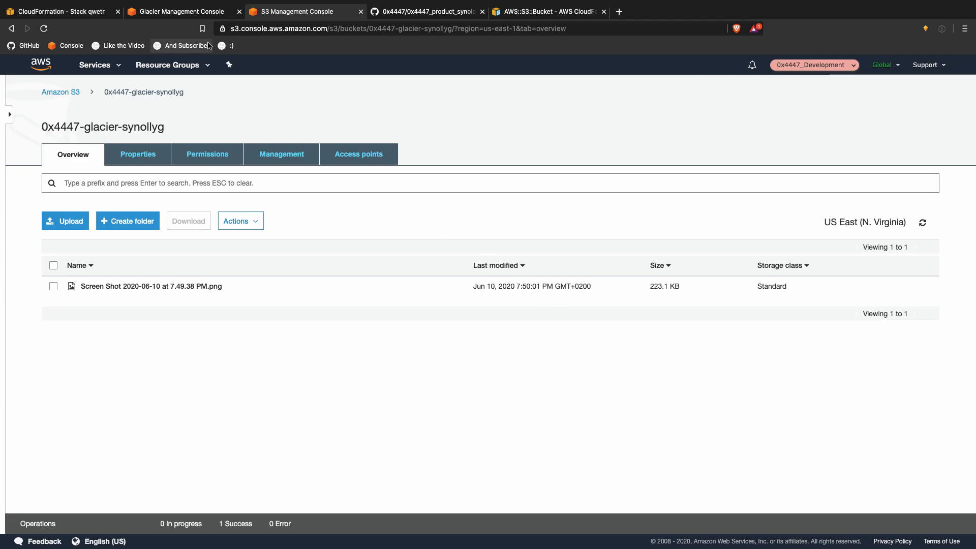
click(199, 16)
Step: Restart the Glacier Create Vault wizard, then view the qwetr stack's events
click(725, 312)
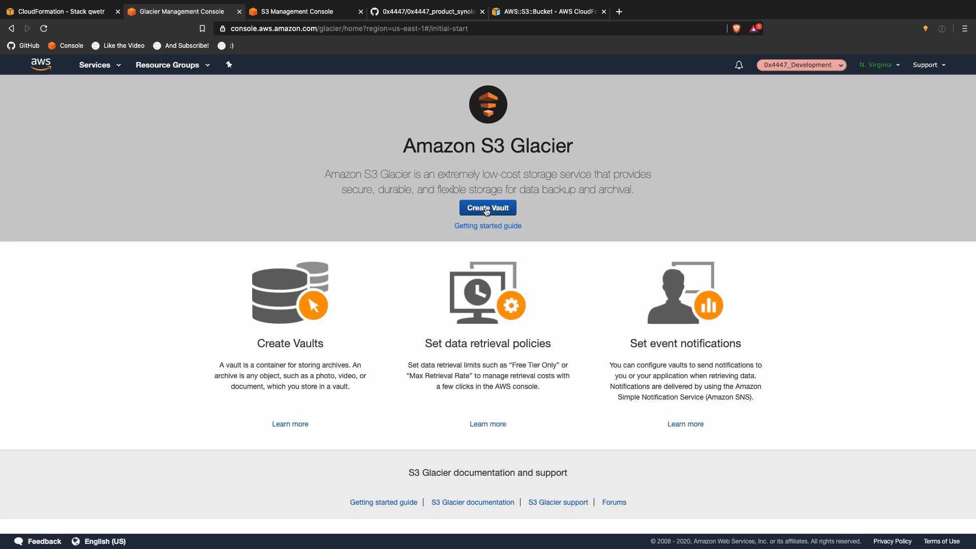
click(486, 212)
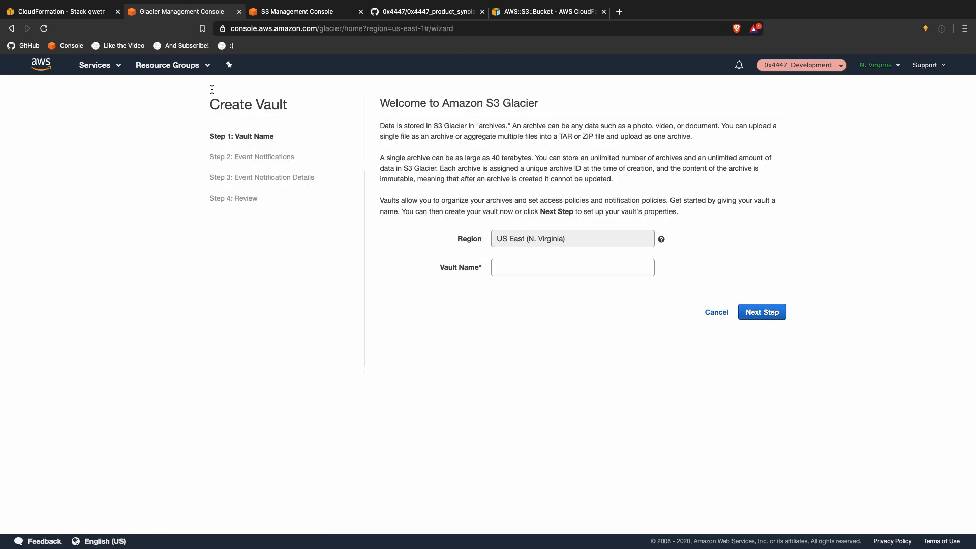
click(75, 13)
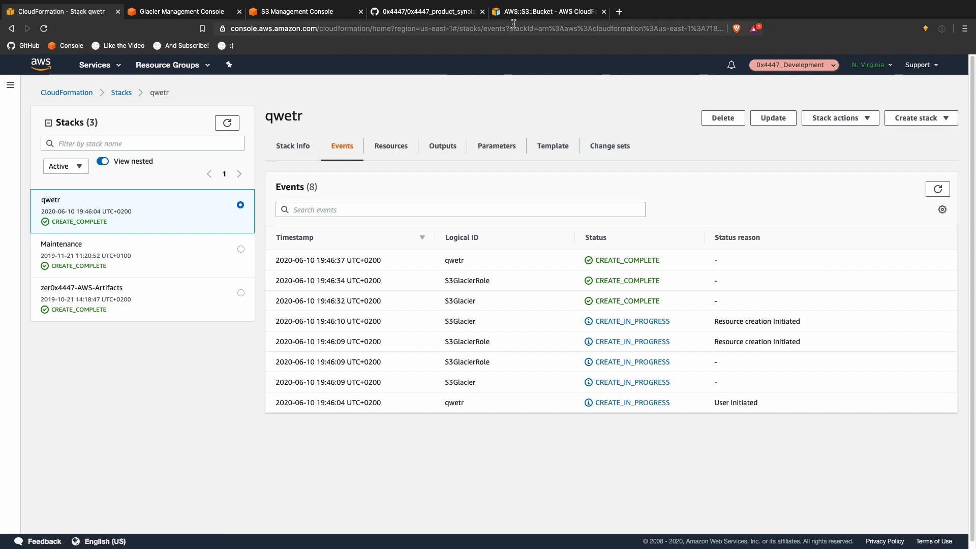
Step: Check the code editor, then open the 0x4447 GitHub organisation page in the browser
key(ctrl+Up)
key(ctrl+Left)
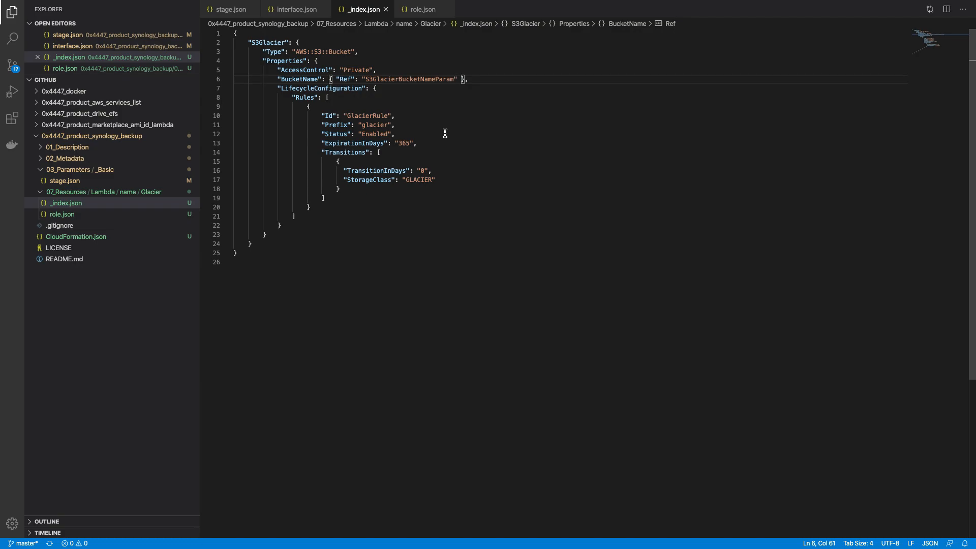
key(ctrl+Up)
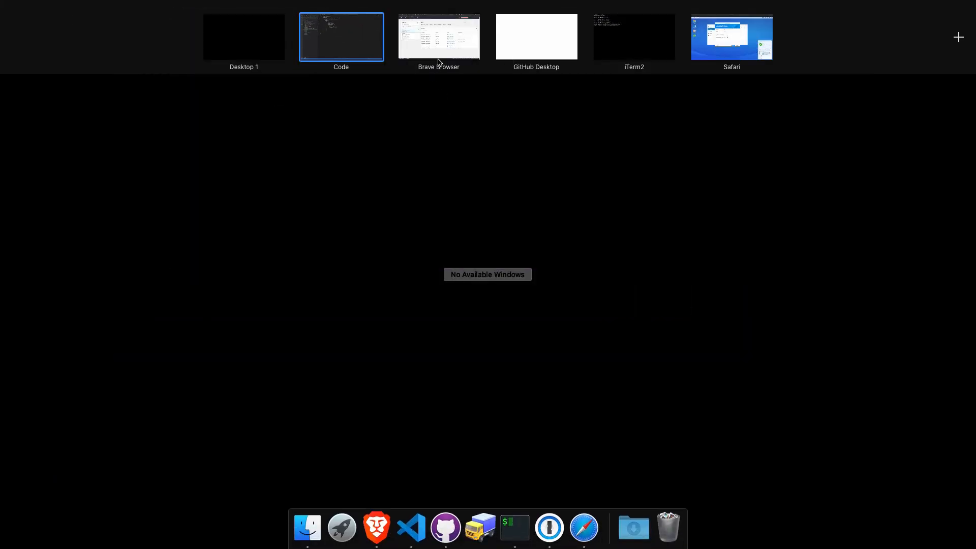
click(445, 53)
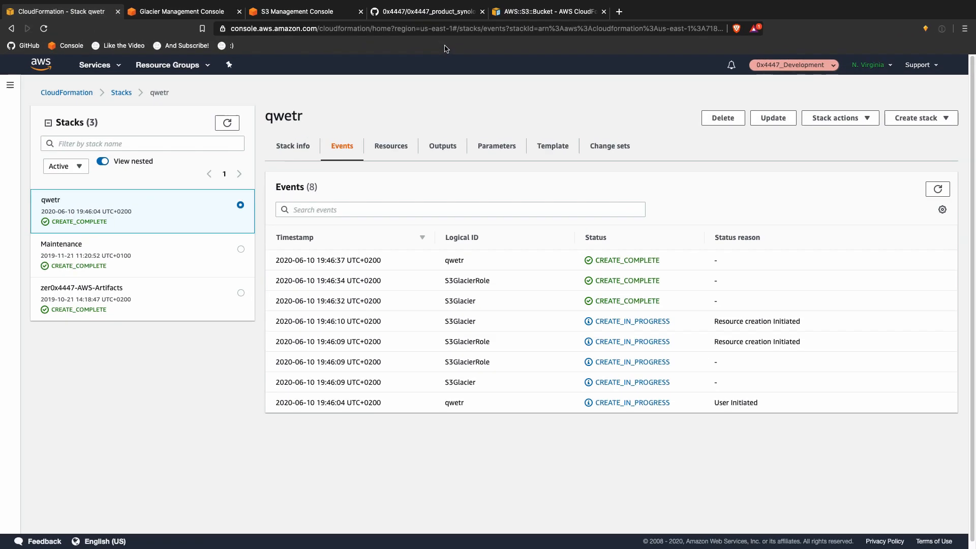
click(444, 13)
click(262, 97)
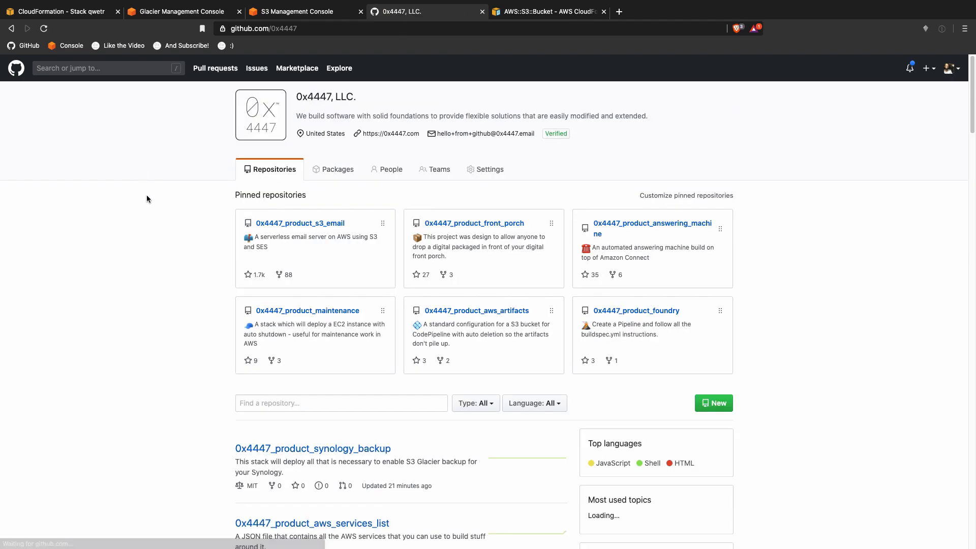
Step: Browse to 0x4447_product_drive_efs/03_Parameters/Basic/unique_identifier.json and select its JSON parameter text
scroll(164, 281, down, 2)
scroll(164, 279, down, 5)
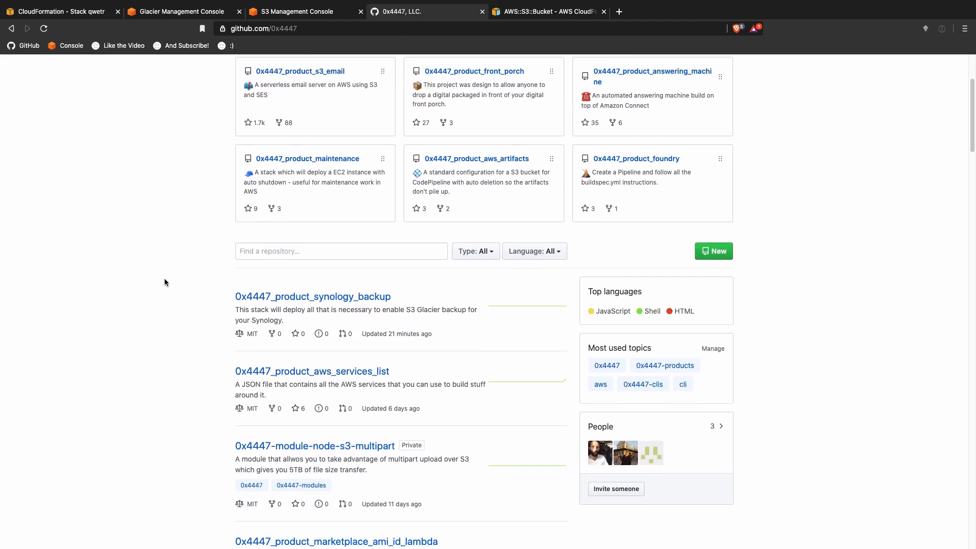
scroll(164, 282, down, 2)
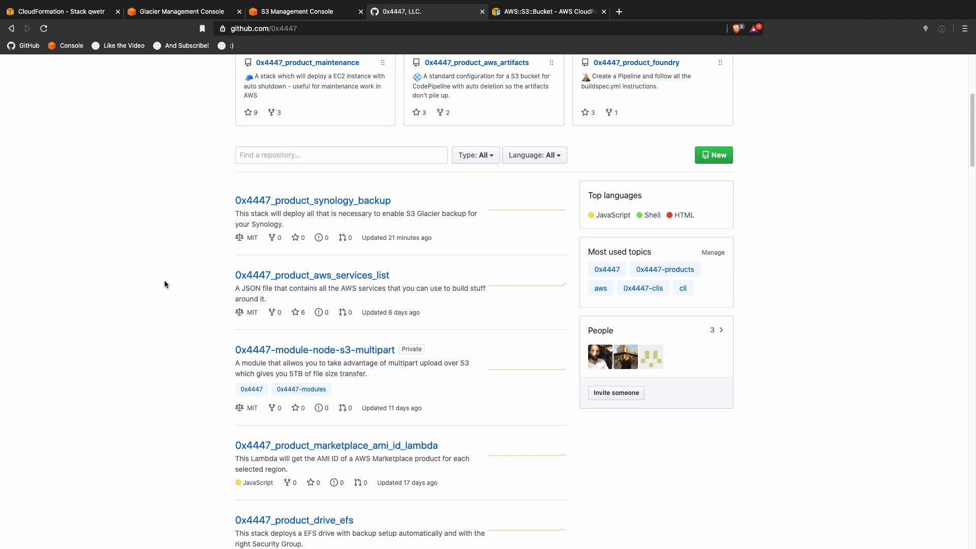
scroll(164, 284, down, 5)
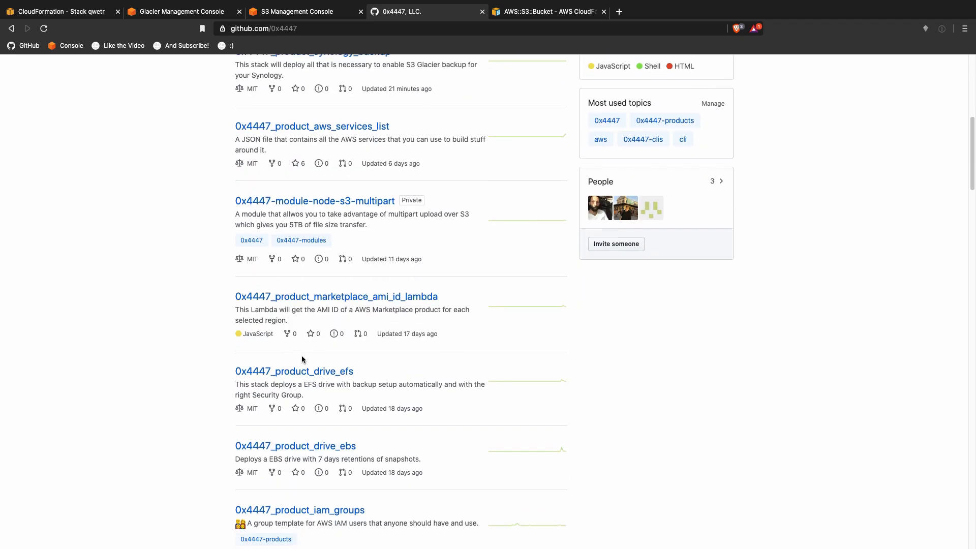
click(308, 372)
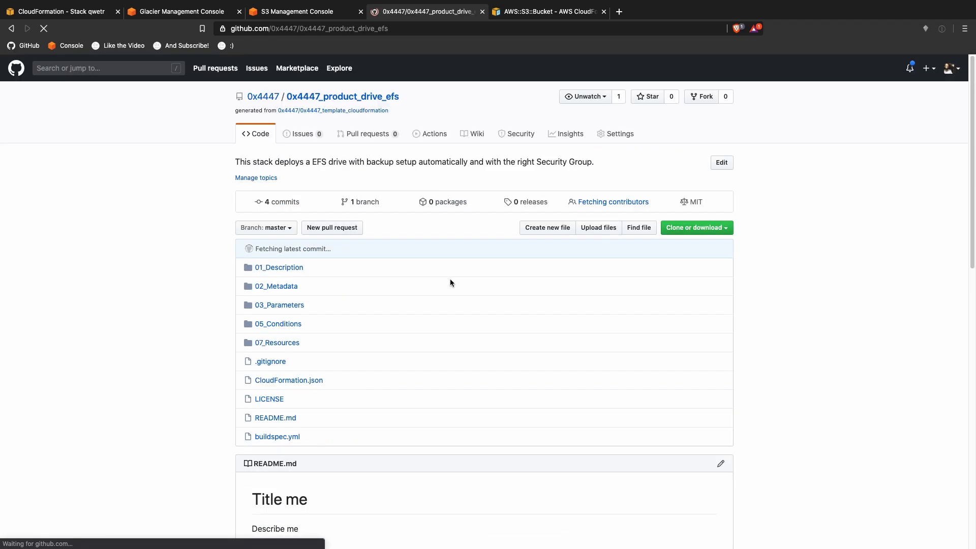
click(292, 305)
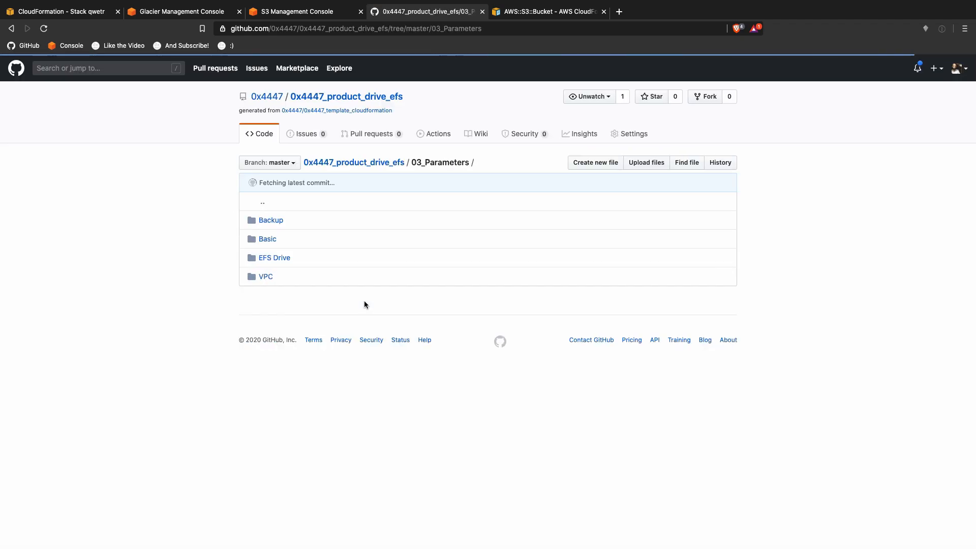
click(267, 240)
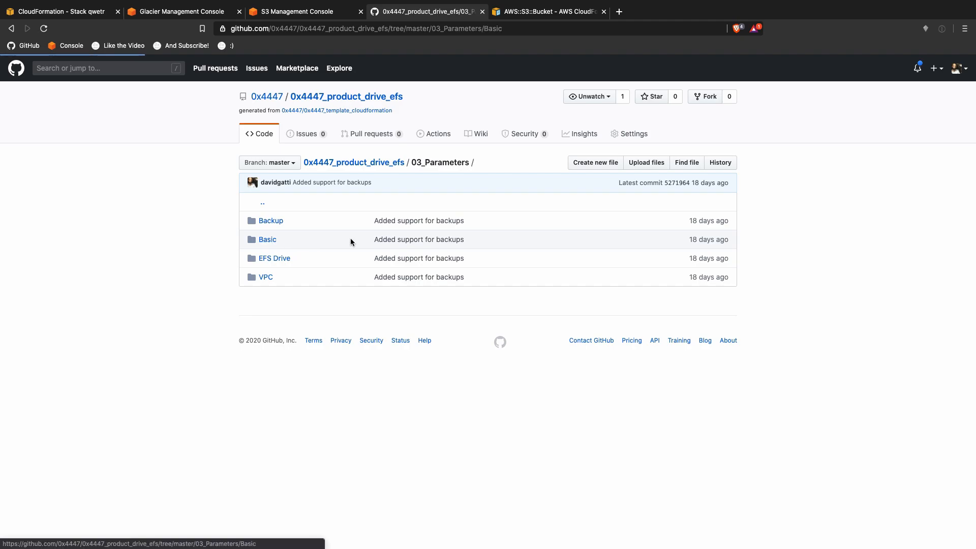
click(314, 223)
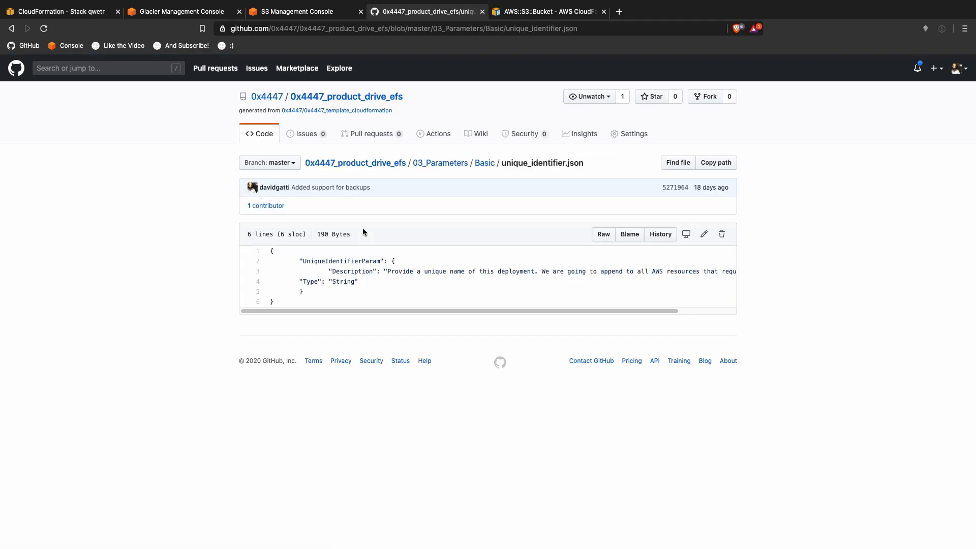
drag(472, 310, 275, 258)
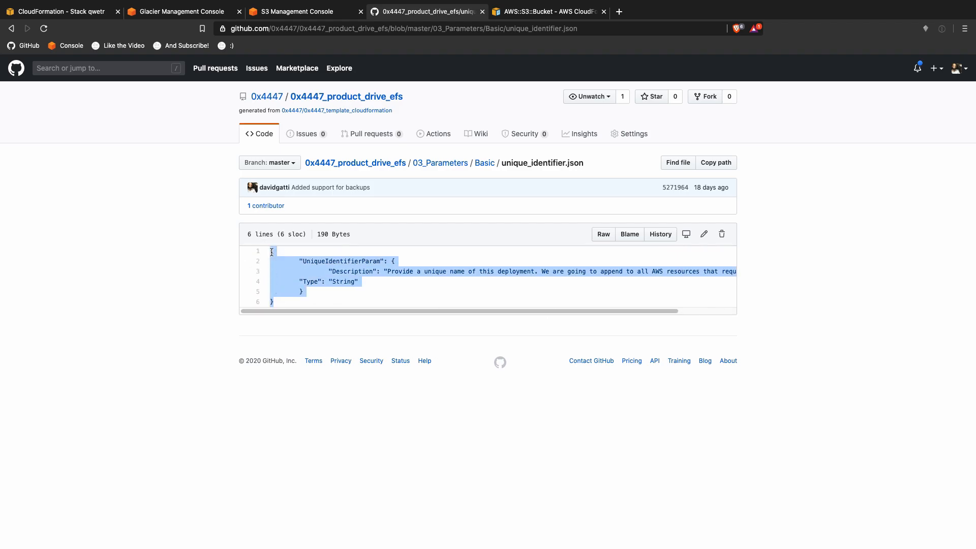
key(ctrl+Up)
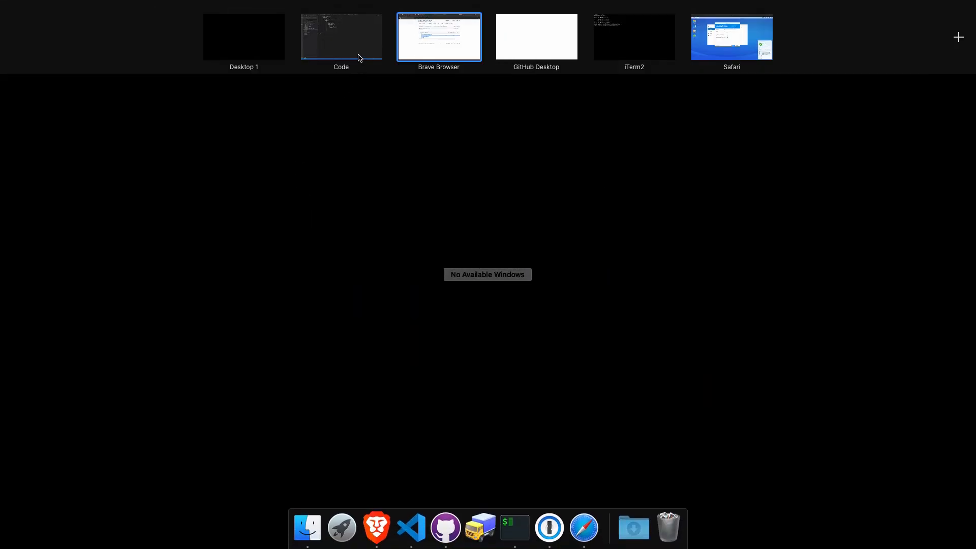
Step: Create unique_identifier.json in 03_Parameters/_Basic and paste the UniqueIdentifierParam JSON into it
click(359, 56)
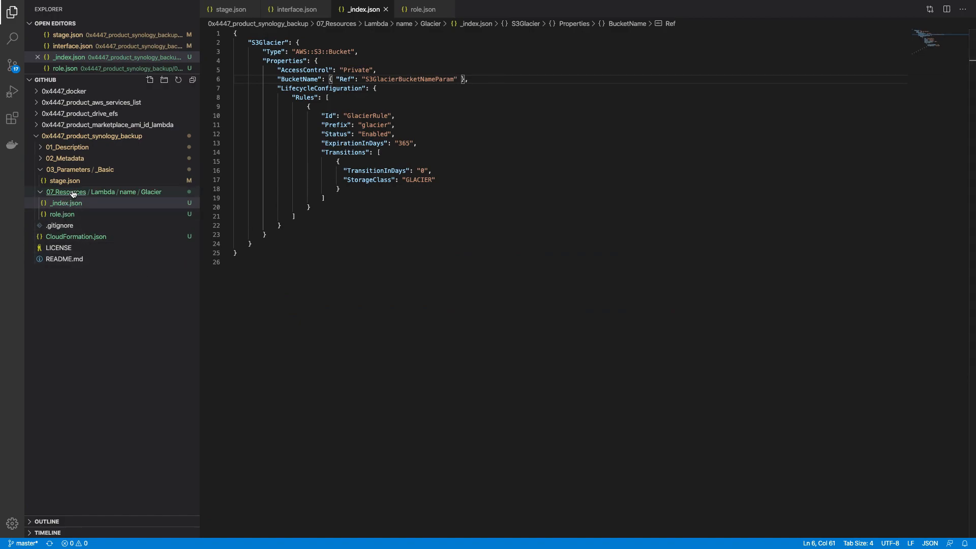
right_click(102, 170)
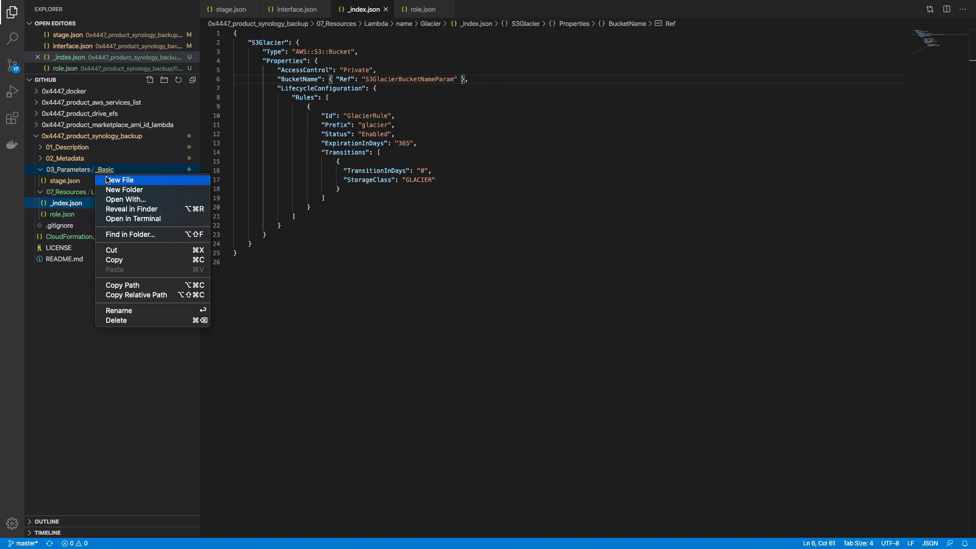
click(106, 177)
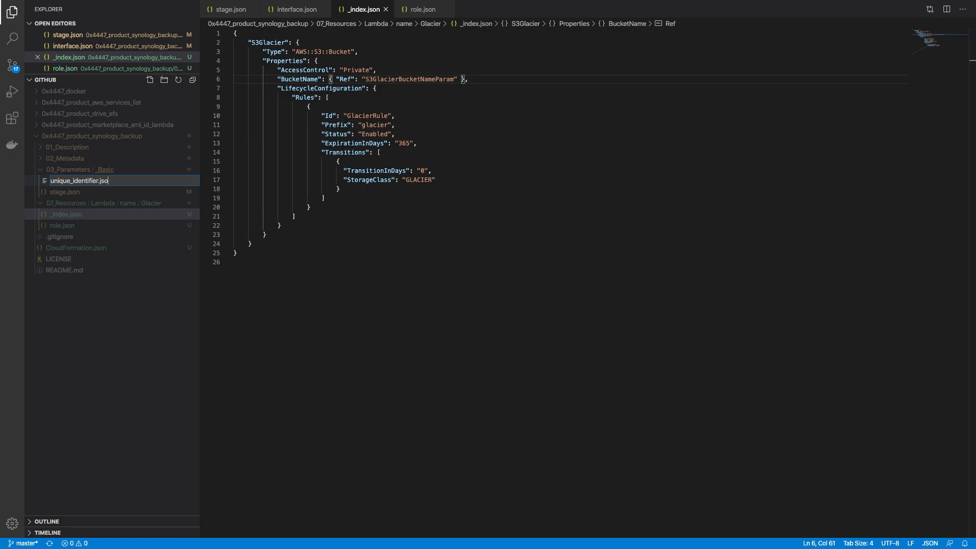
key(Return)
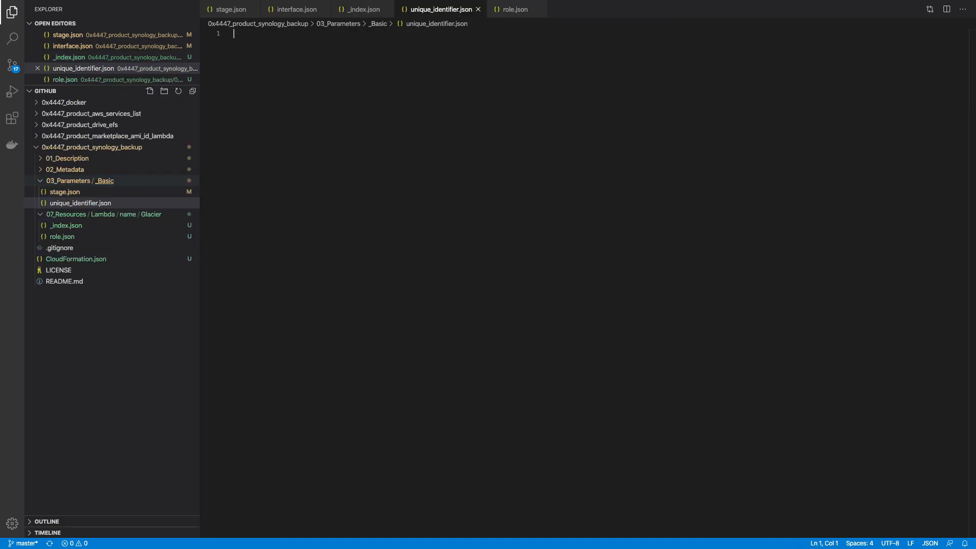
key(super+v)
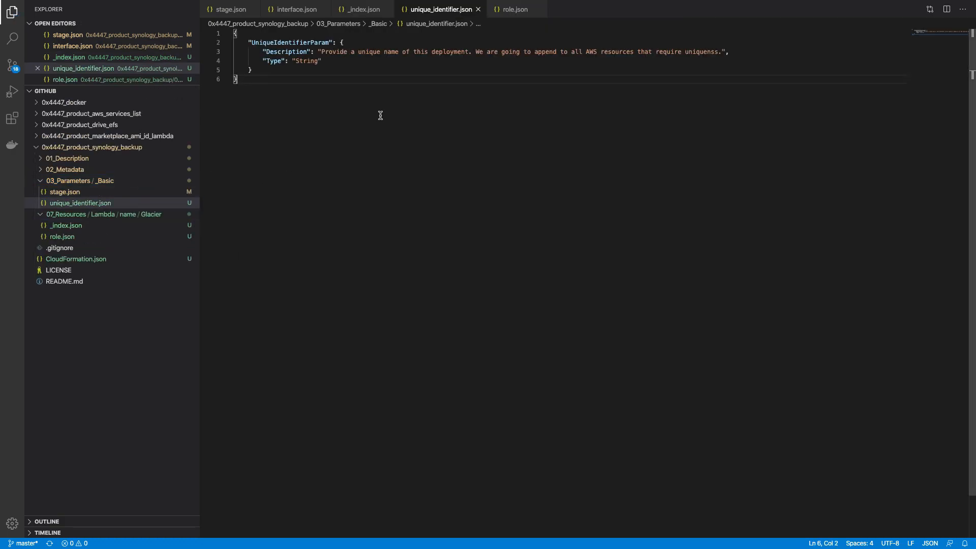
key(ctrl+Up)
click(440, 54)
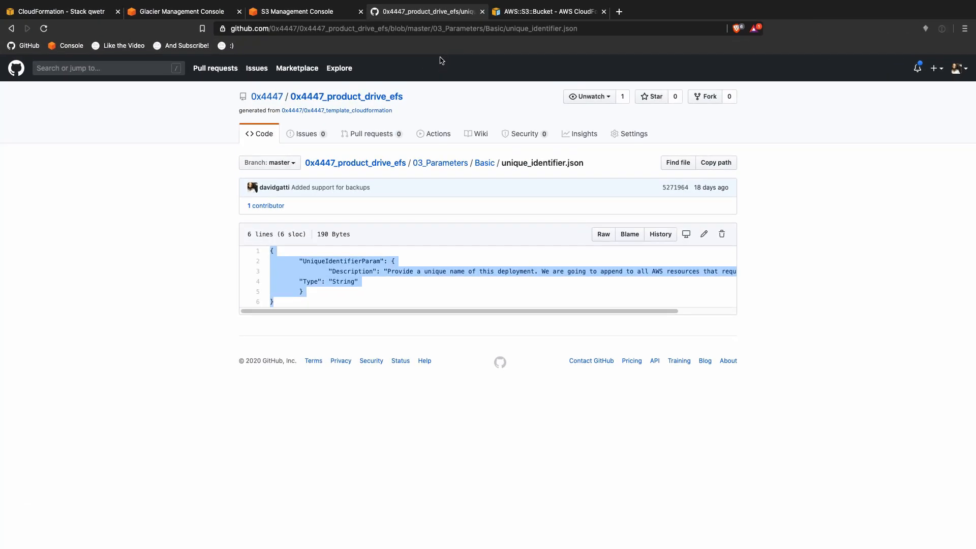
Step: Look through the drive_efs Backup and EFS Drive parameter folders, then return to the repository root
key(super+bracketleft)
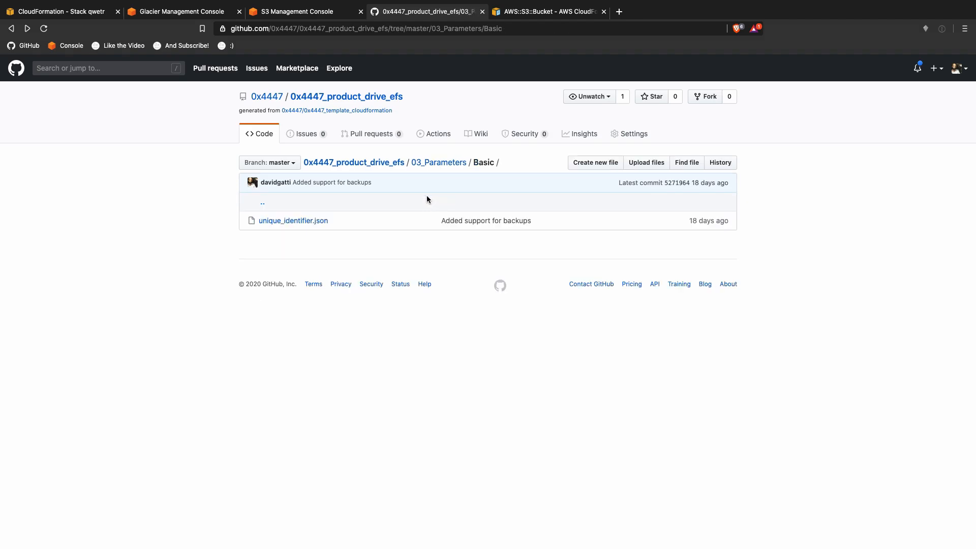
key(super+bracketleft)
click(274, 222)
key(super+bracketleft)
click(302, 253)
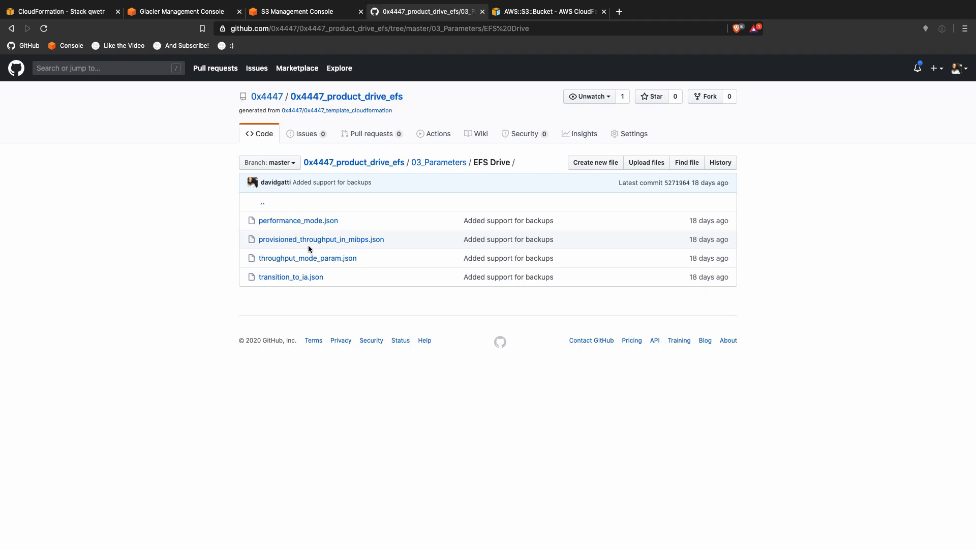
key(super+bracketleft)
key(super+bracketleft)
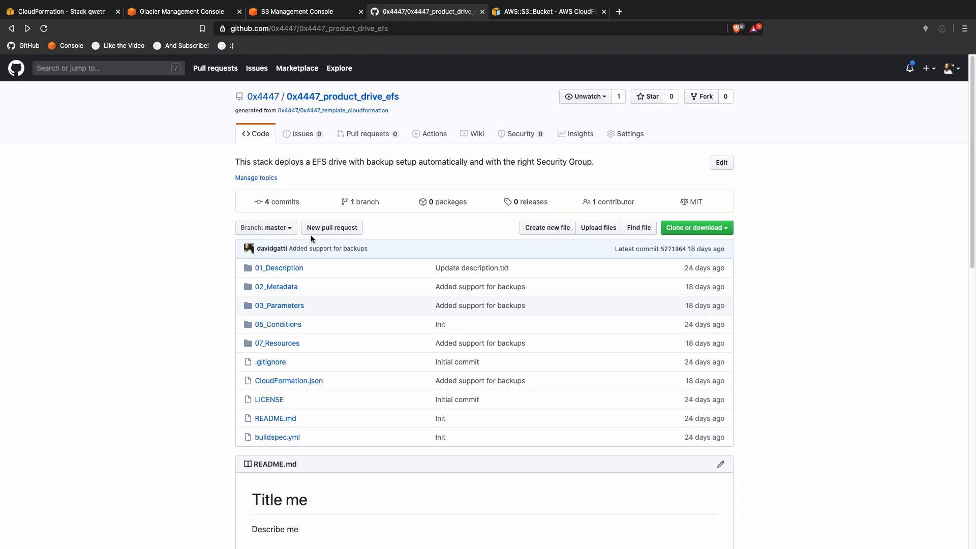
Step: Open aws_account_name.json in 0x4447_product_aws_artifacts/03_Parameters and copy its file name from the URL
click(263, 97)
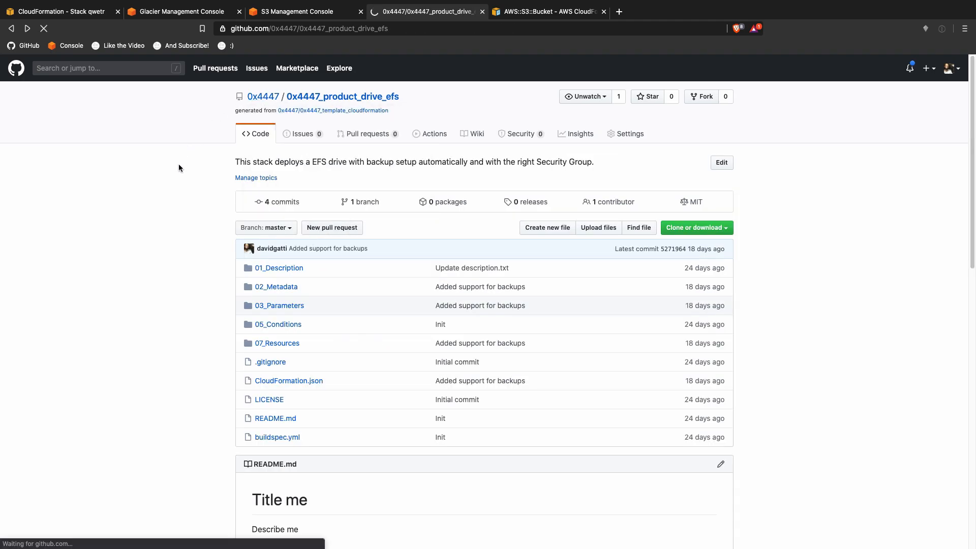
scroll(211, 286, down, 1)
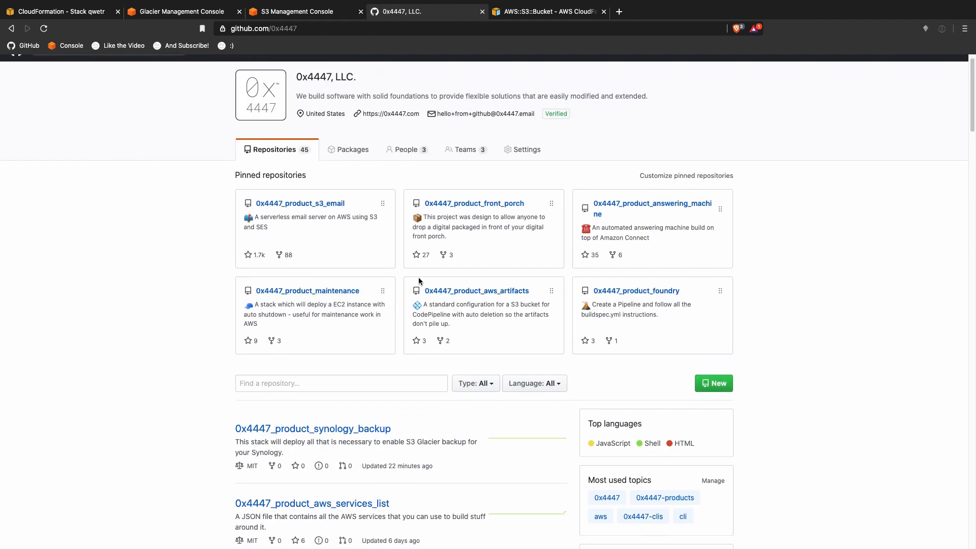
click(470, 292)
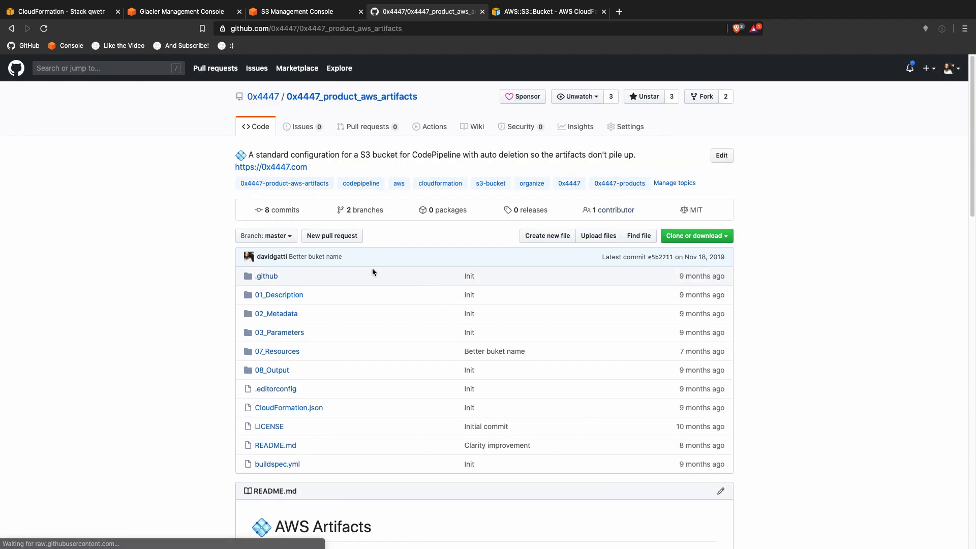
click(287, 333)
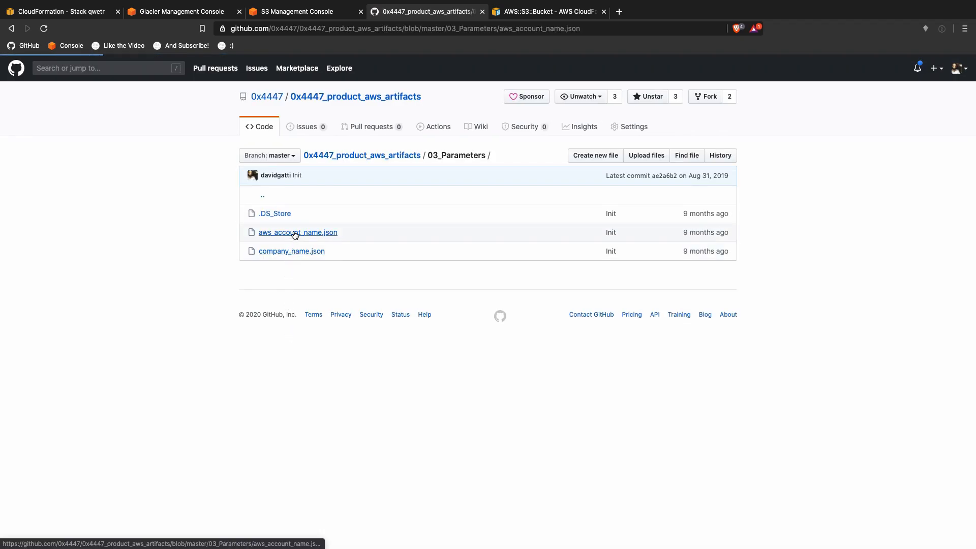
click(330, 232)
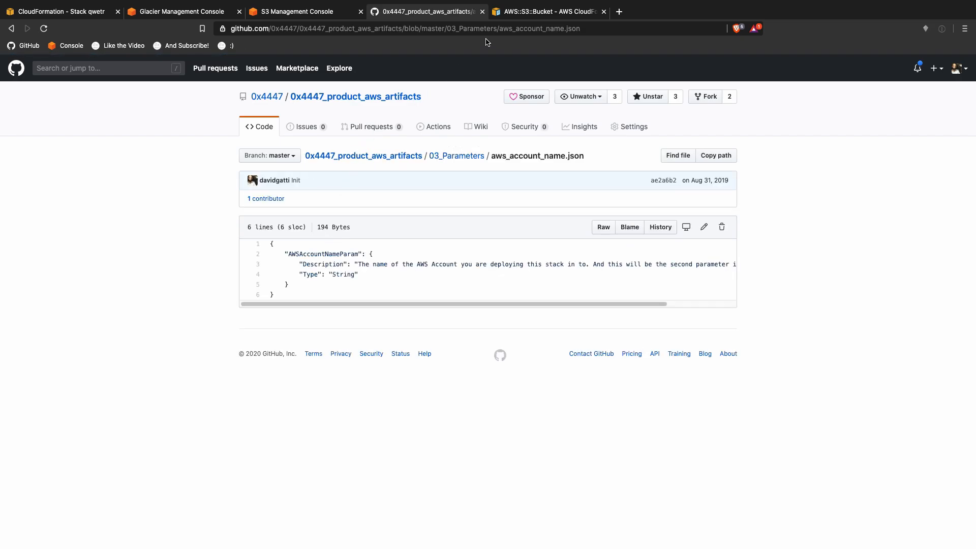
drag(497, 29, 581, 29)
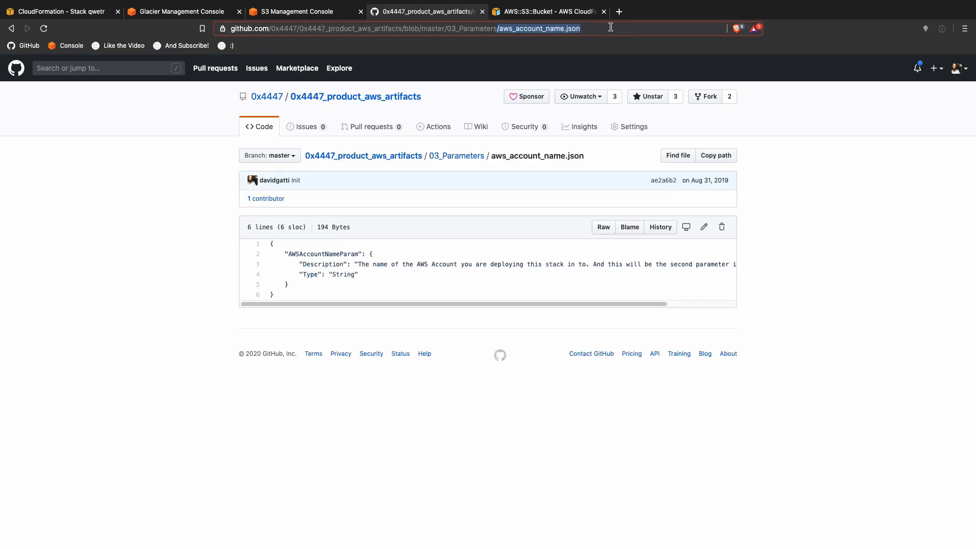
key(ctrl+Up)
Step: Create a new file named aws_account_name.json in 03_Parameters/_Basic using the copied name
click(365, 48)
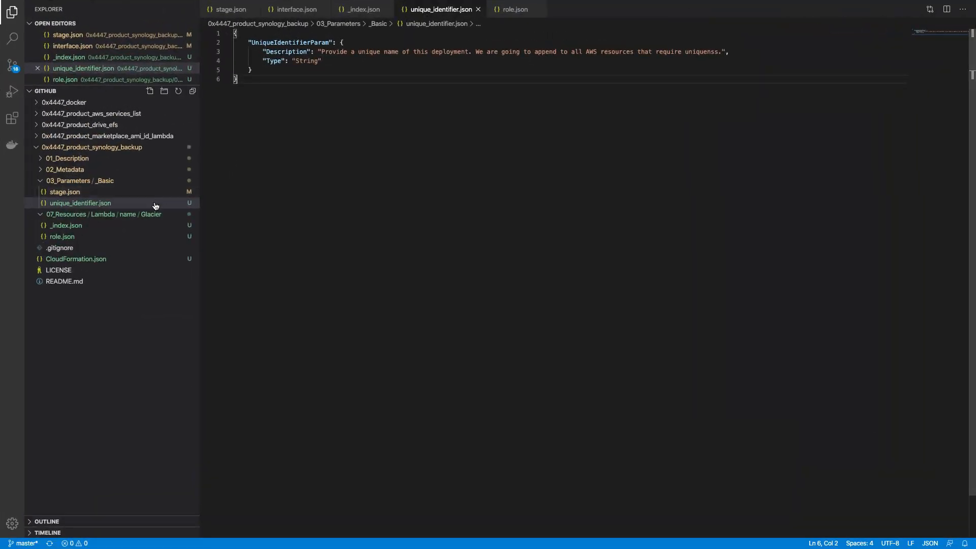
right_click(70, 192)
key(Escape)
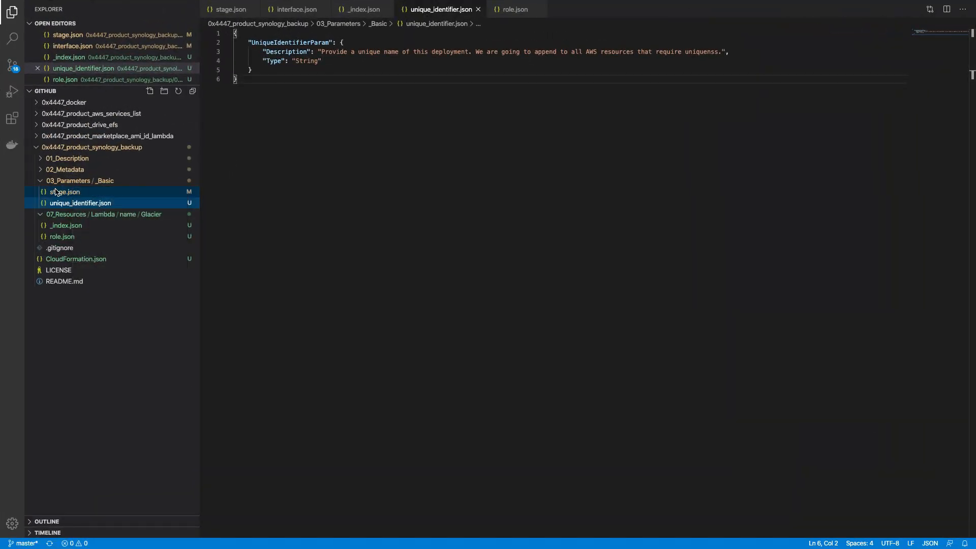
right_click(104, 181)
click(113, 190)
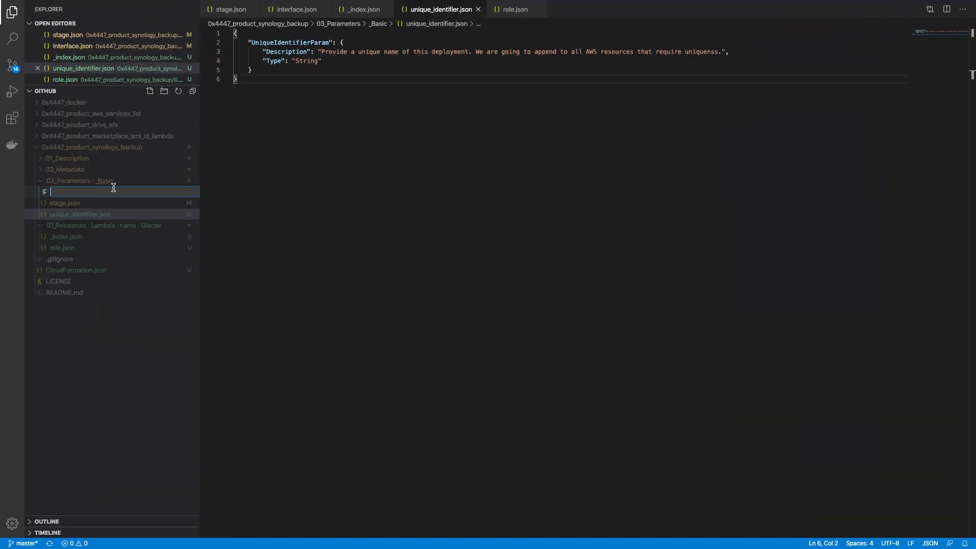
text(/aws_account_name.json)
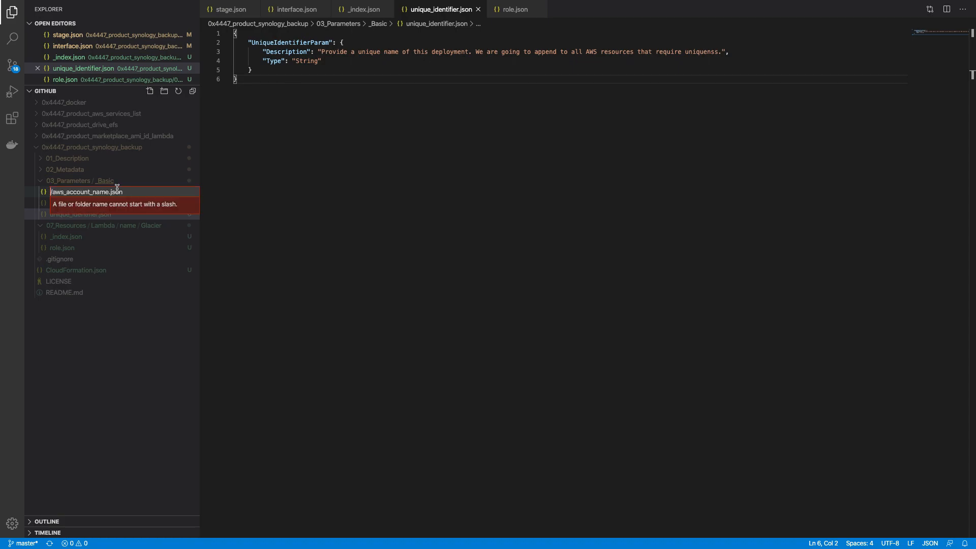
key(Right)
key(BackSpace)
key(Return)
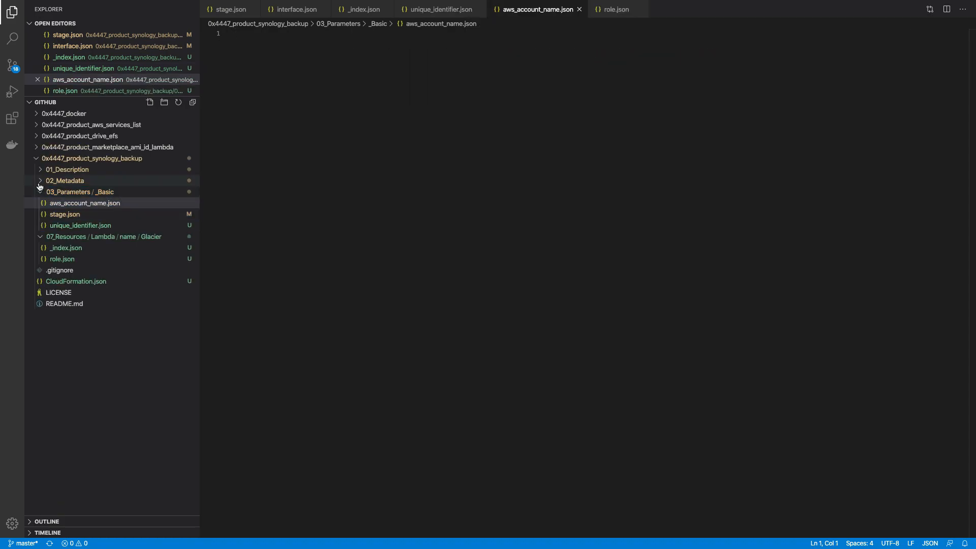
Step: Copy the AWSAccountNameParam JSON from GitHub and paste it into aws_account_name.json
key(ctrl+Up)
click(447, 45)
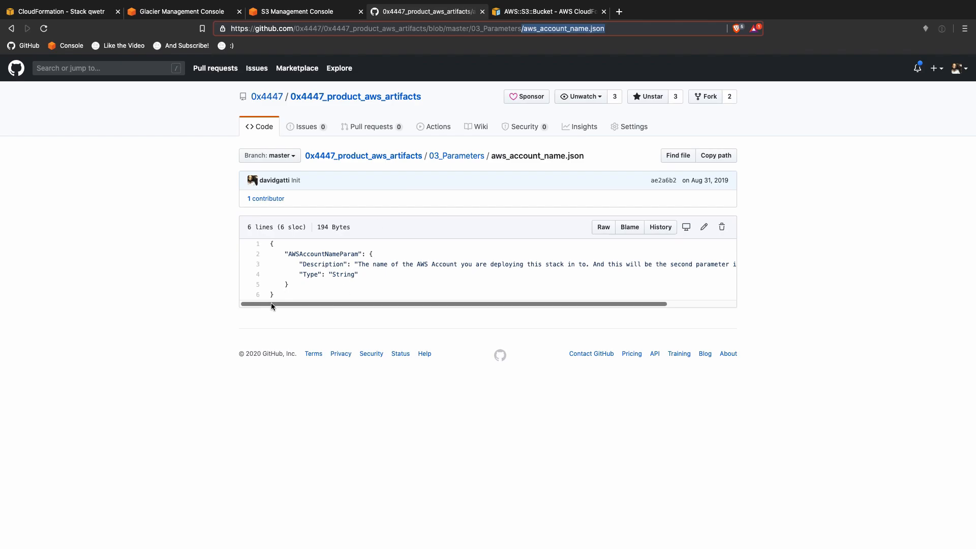
drag(277, 297, 251, 250)
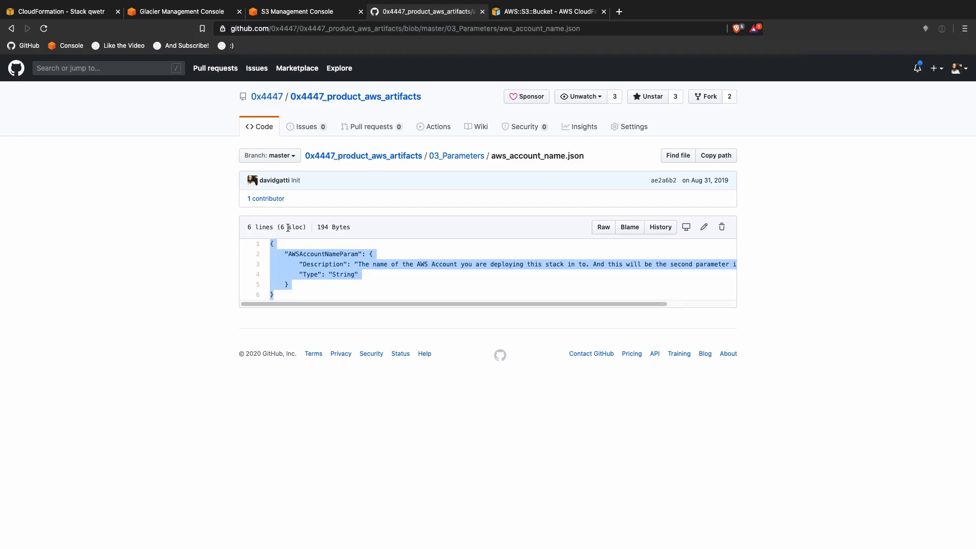
key(ctrl+Up)
click(340, 56)
text({     "AWSAccountNameParam": {         "Description": "The name of the AWS Account you are deploying this stack in to. And this will be the second parameter in the Bucket name.",         "Type": "String"     } })
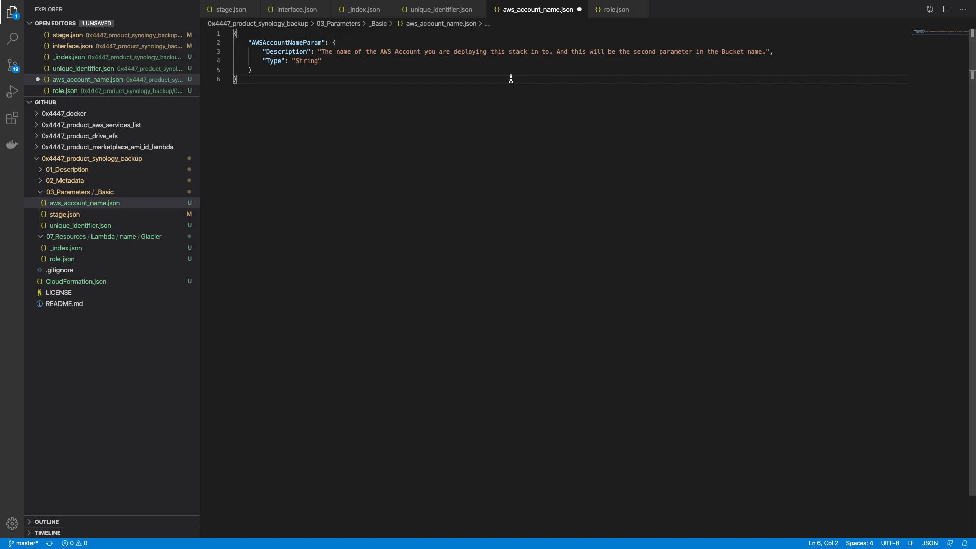
key(ctrl+Up)
click(440, 36)
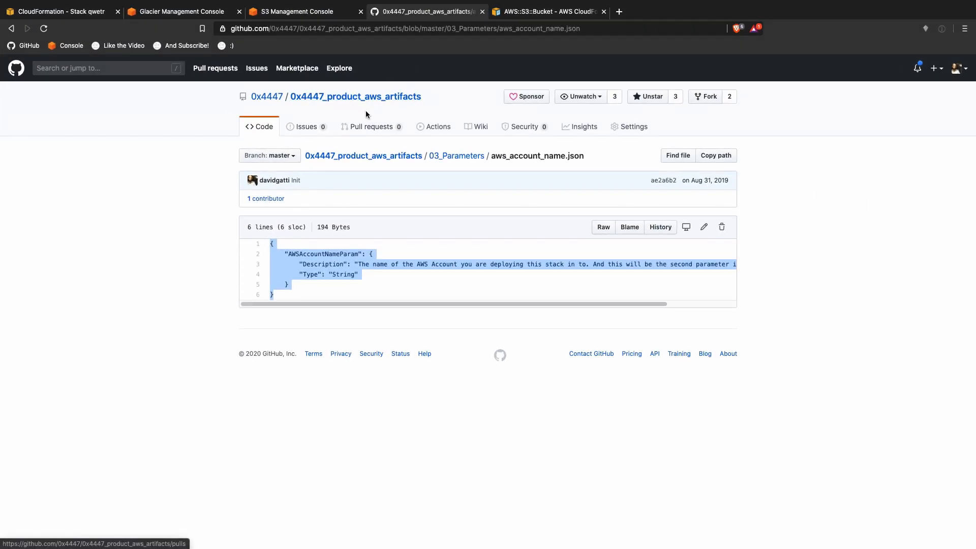
Step: Open 07_Resources/s3_bucket.json in aws_artifacts and copy the Fn::Sub BucketName value on line 5
click(436, 157)
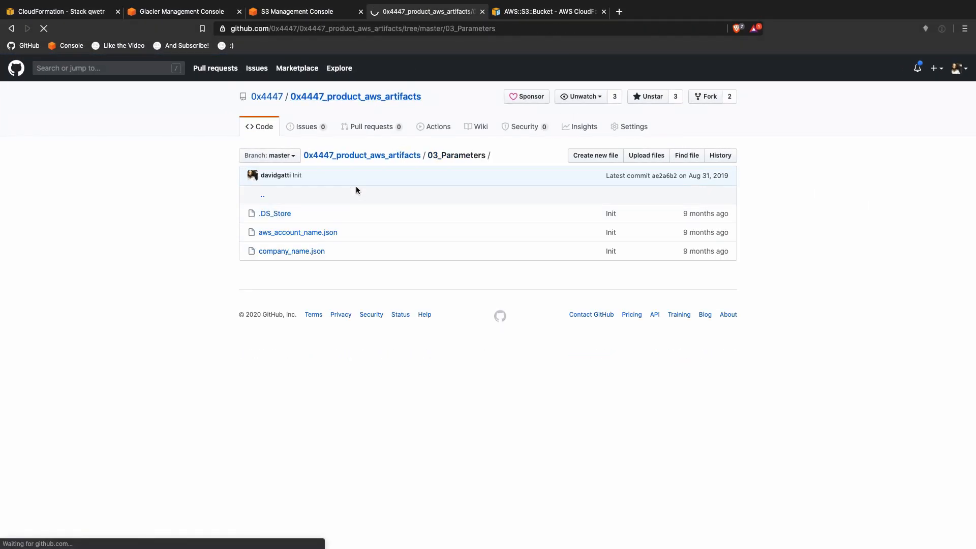
click(362, 155)
click(280, 353)
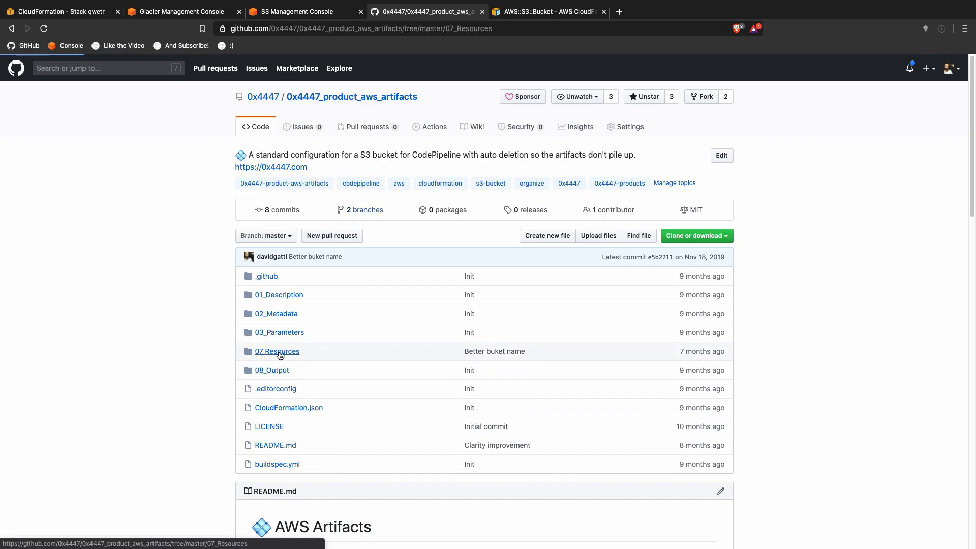
click(297, 233)
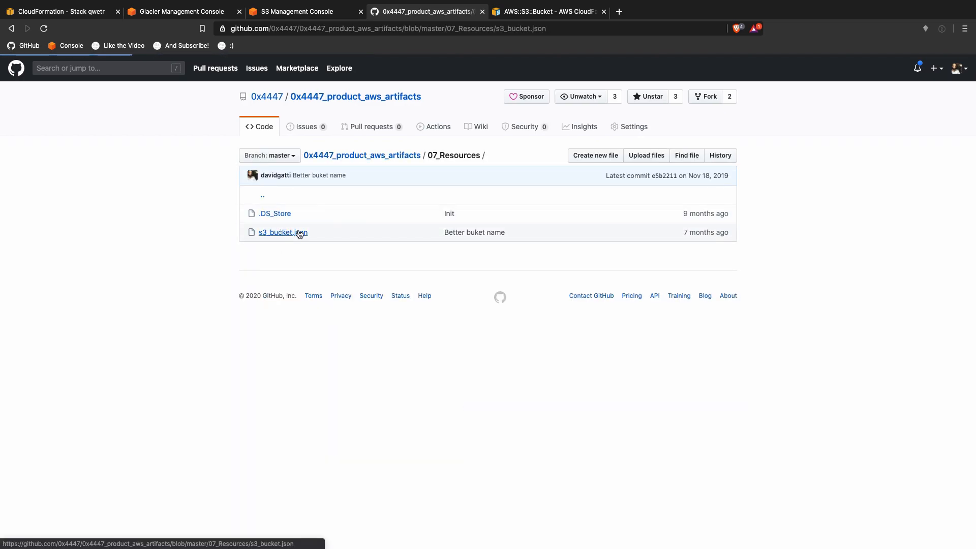
drag(364, 284, 714, 285)
key(super+c)
key(ctrl+Up)
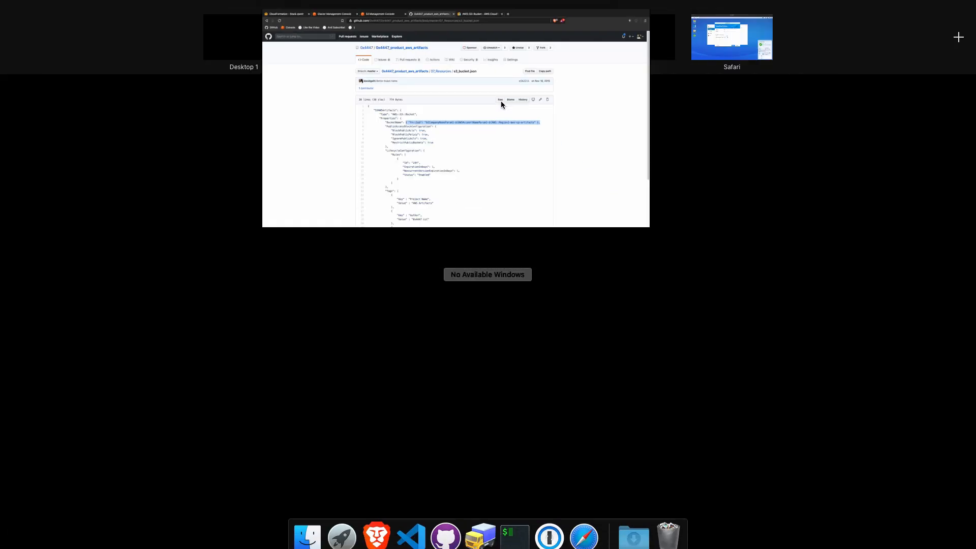
click(341, 37)
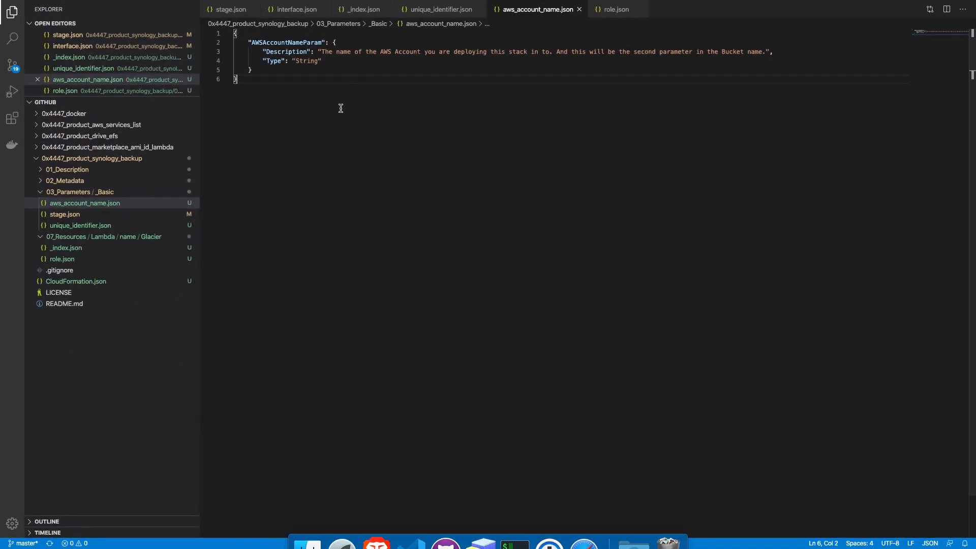
Step: In the Glacier _index.json, replace line 6's S3GlacierBucketNameParam reference with the pasted Fn::Sub bucket name
click(102, 246)
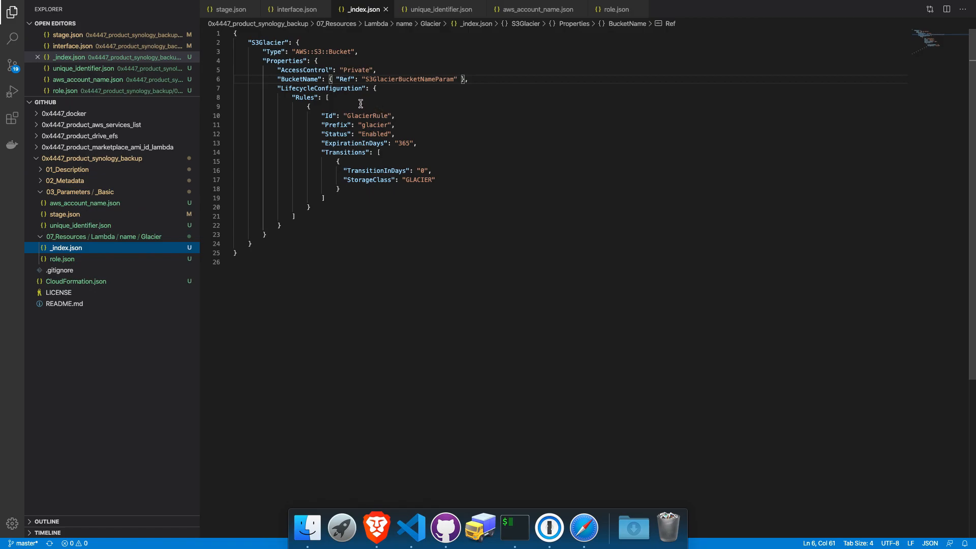
drag(329, 79, 464, 77)
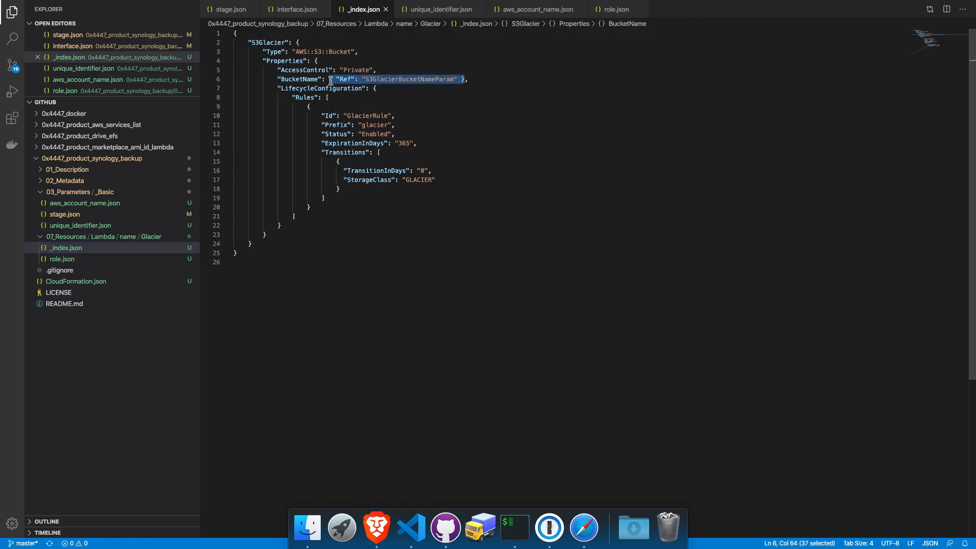
key(super+v)
key(super+z)
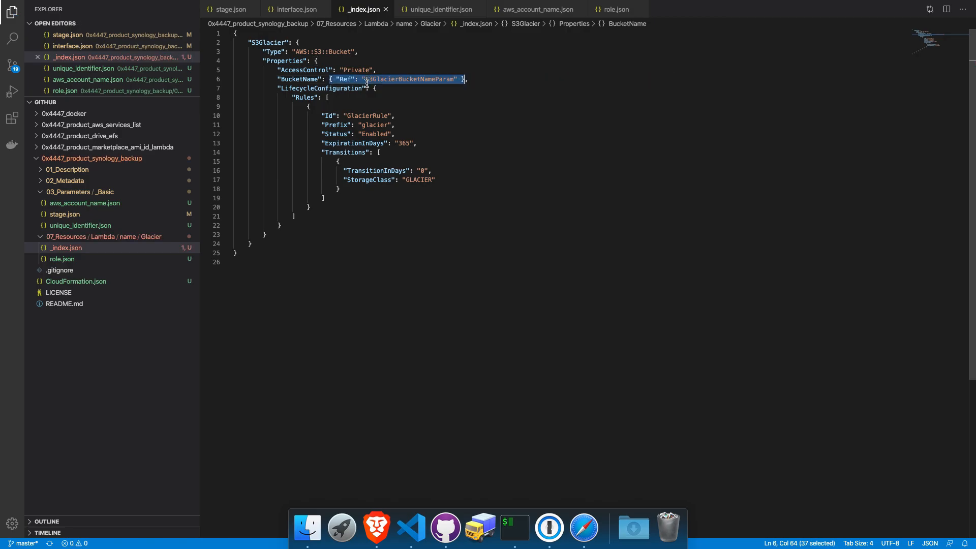
click(330, 79)
key(super+v)
key(super+z)
key(super+v)
double_click(735, 79)
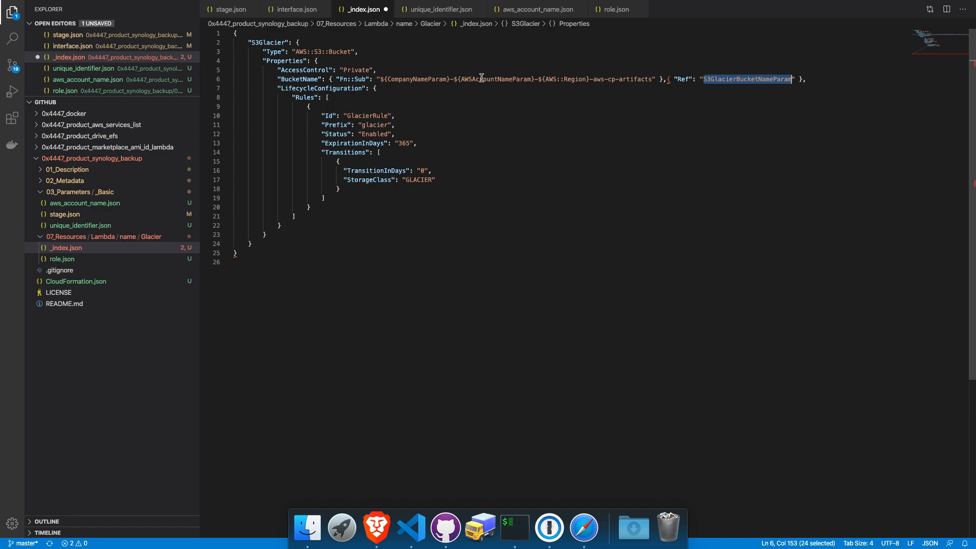
click(668, 80)
key(shift+End)
key(Delete)
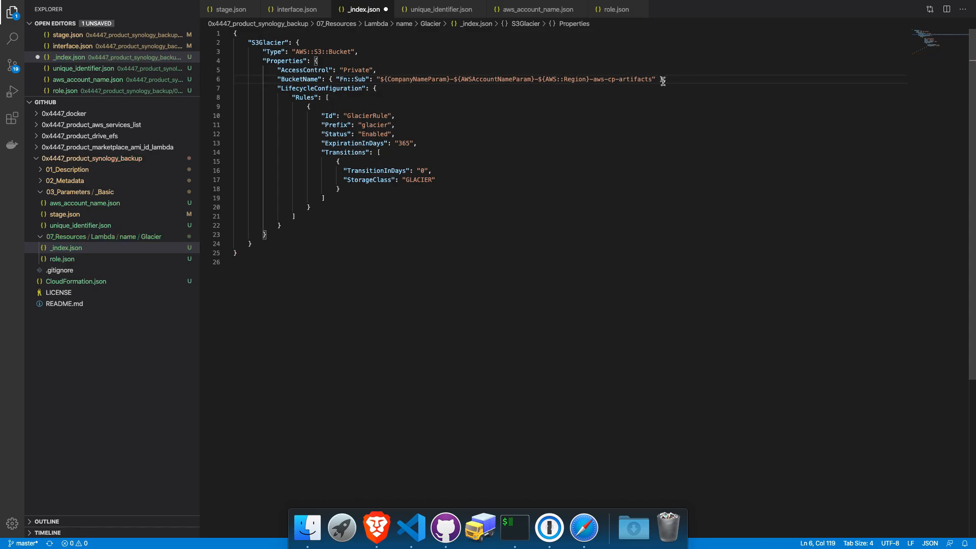
Step: Swap CompanyNameParam in the bucket name for UniqueIdentifierParam
click(128, 227)
double_click(278, 43)
key(super+c)
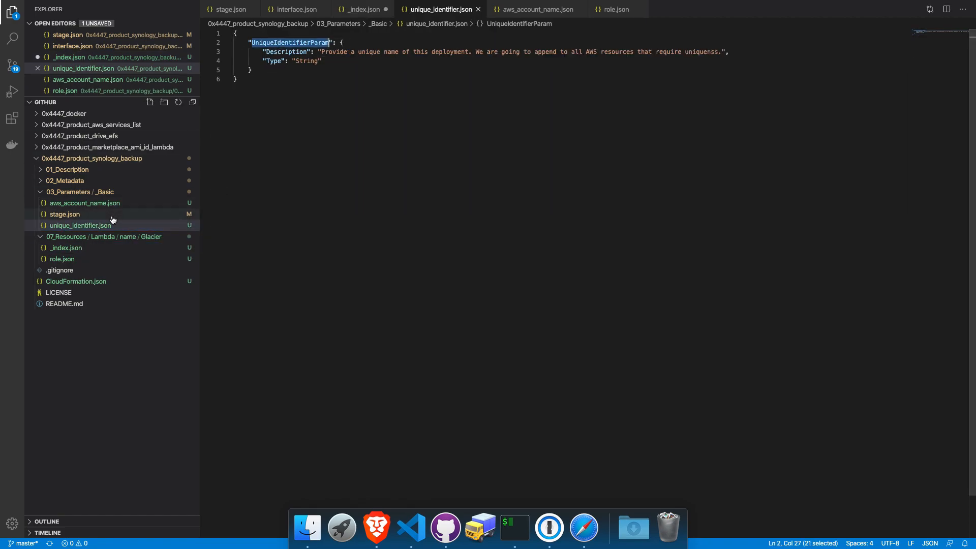
click(91, 248)
click(415, 80)
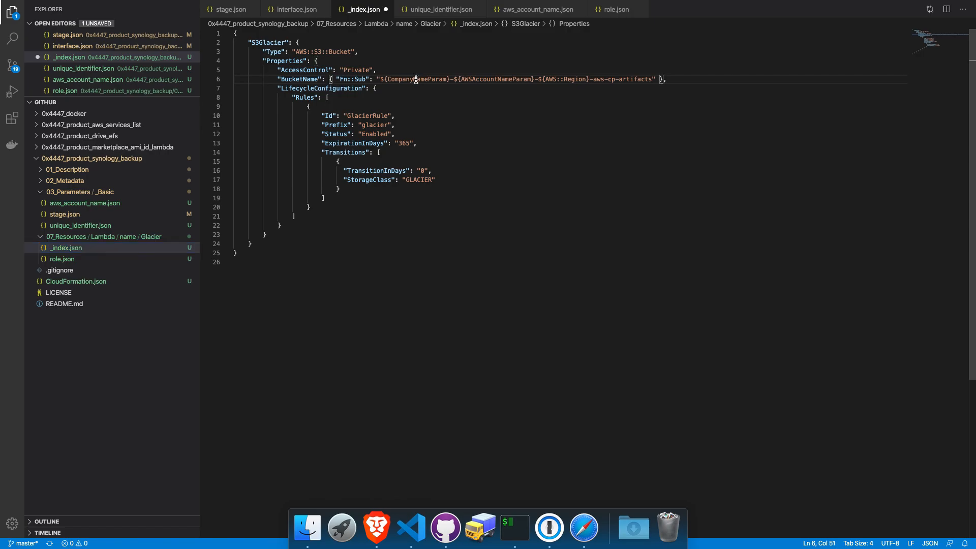
double_click(416, 79)
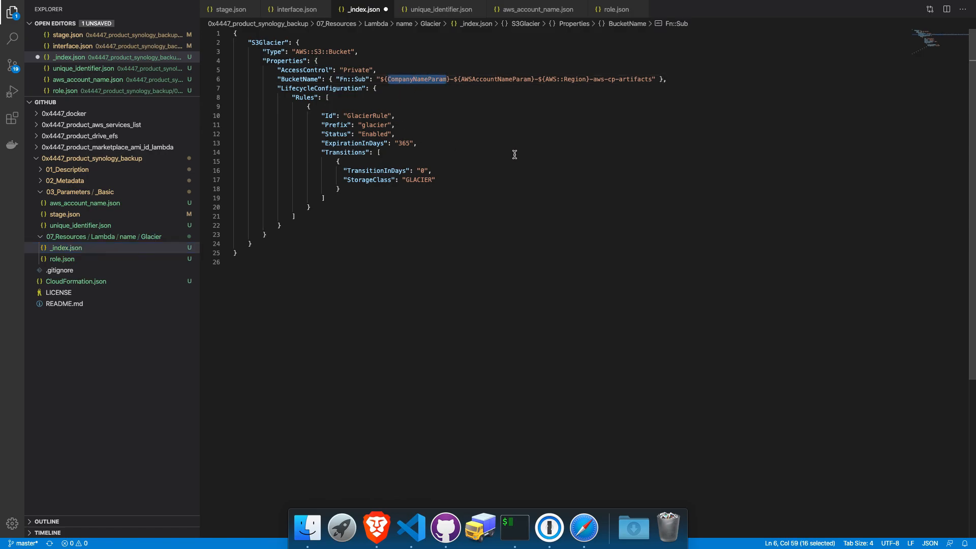
key(super+v)
Step: Move ${UniqueIdentifierParam} after the account name, change the suffix to synology-backup, and save
click(380, 79)
drag(380, 80, 468, 78)
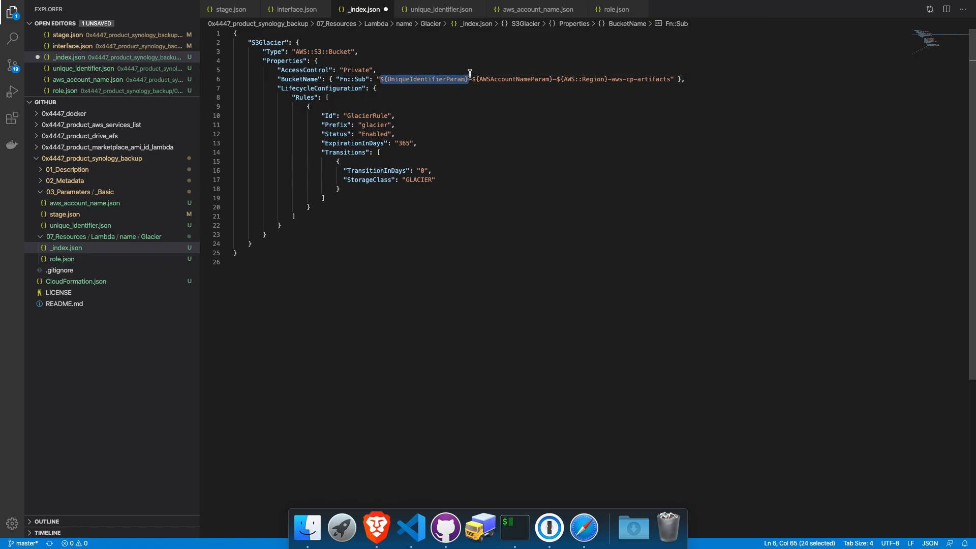
key(super+x)
key(Right)
key(BackSpace)
key(alt+Right)
key(alt+Right)
key(alt+Right)
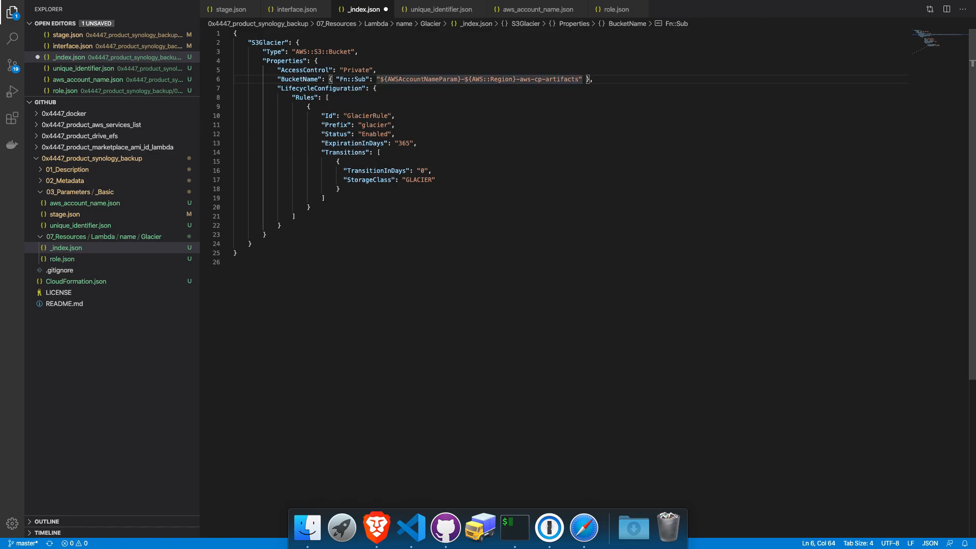
key(super+v)
text(-)
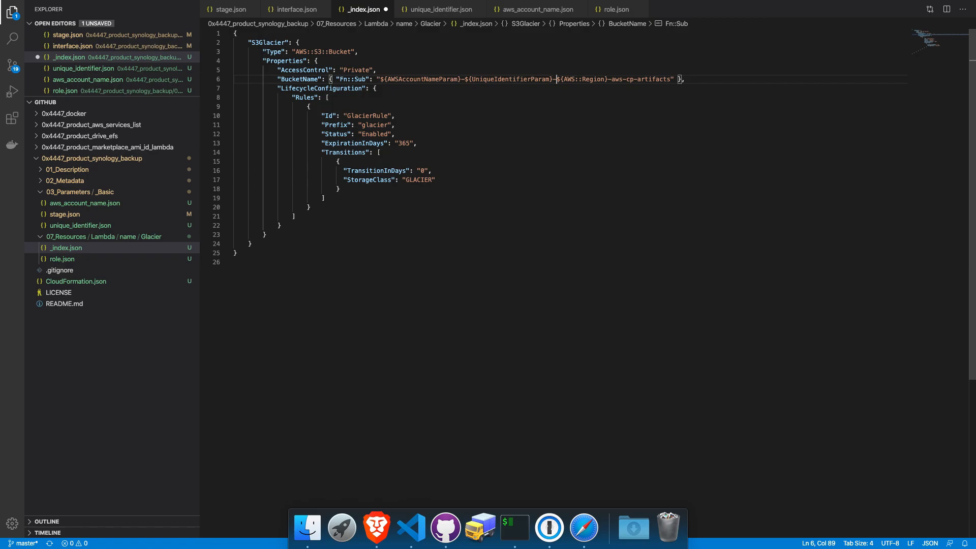
key(Right)
key(Right)
key(Right)
key(Right)
key(Right)
key(Right)
key(Right)
key(Right)
key(Right)
key(Right)
key(Right)
key(Right)
key(Right)
key(Right)
key(shift+Right)
key(shift+Right)
key(shift+Right)
key(shift+Right)
key(shift+Right)
key(shift+Right)
key(shift+Right)
key(shift+Right)
key(shift+Right)
key(shift+Right)
key(shift+Right)
key(shift+Right)
key(shift+Right)
key(shift+Right)
key(shift+Right)
key(shift+Right)
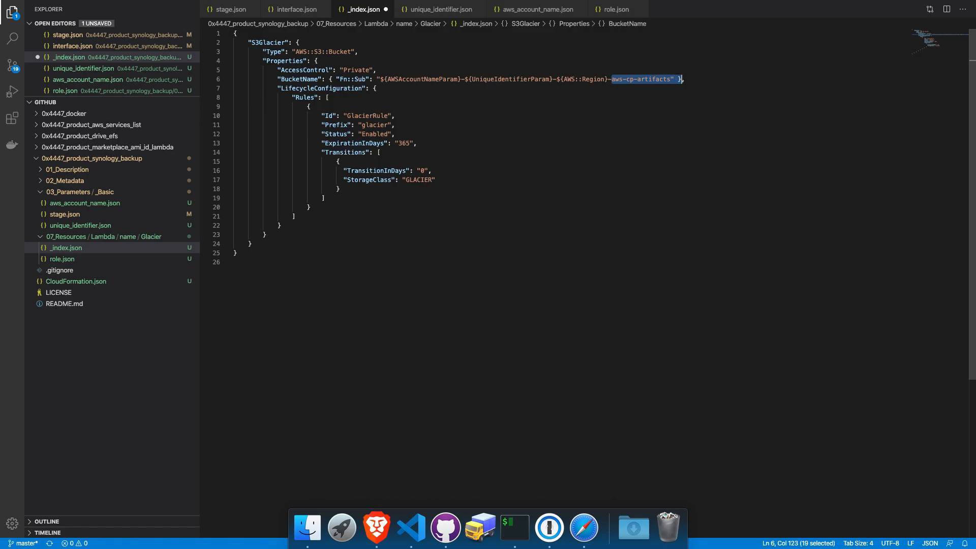
text(synology)
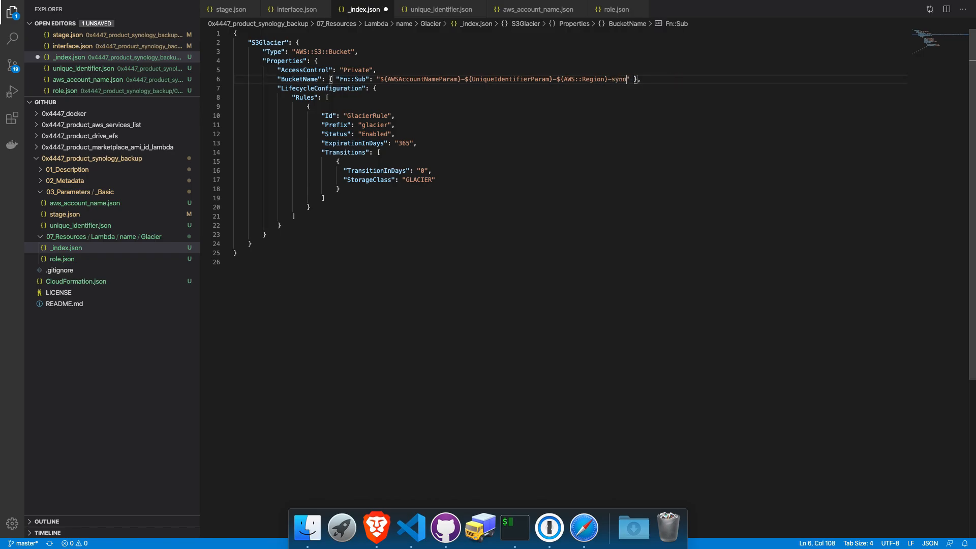
text(-backup)
key(cmd+s)
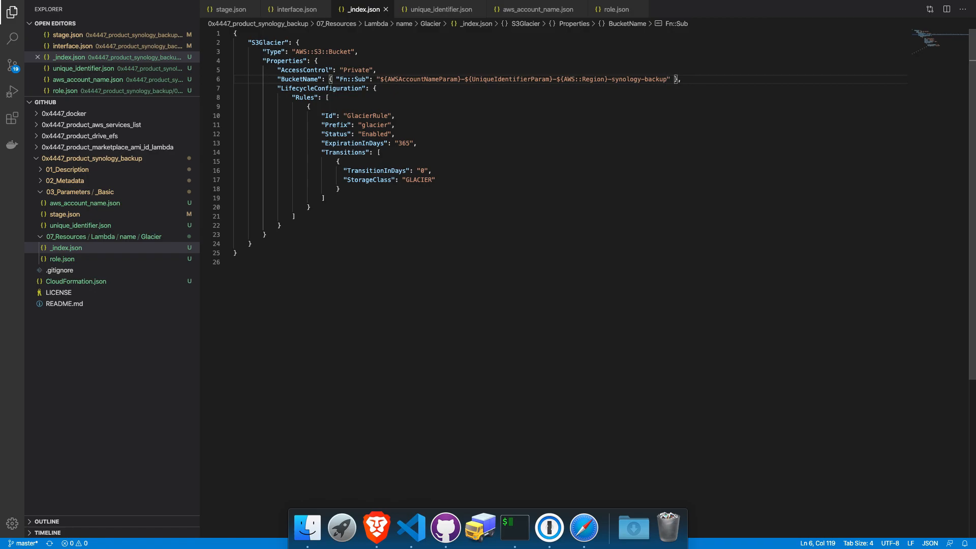
double_click(507, 80)
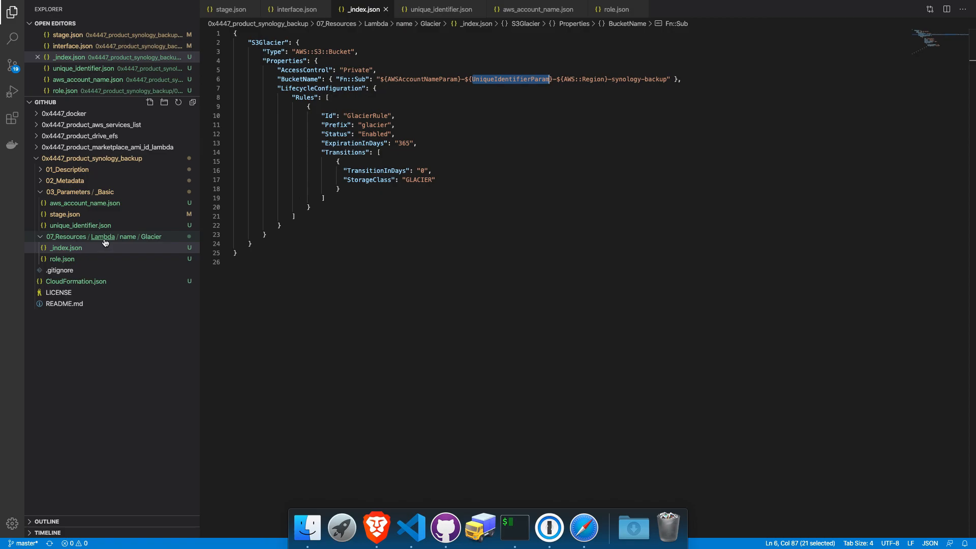
Step: Create a new folder named IAM inside 07_Resources in VS Code
right_click(75, 237)
click(72, 256)
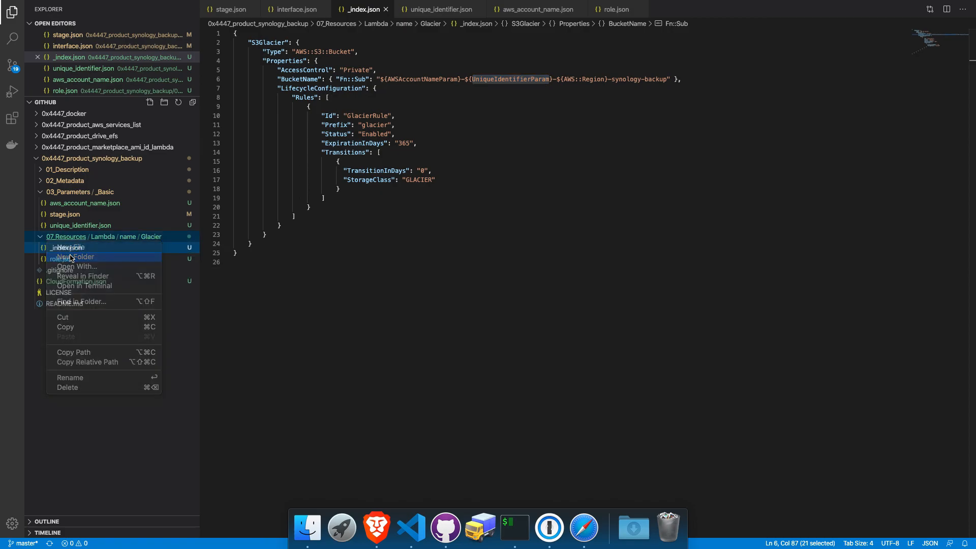
text(IAM)
key(Return)
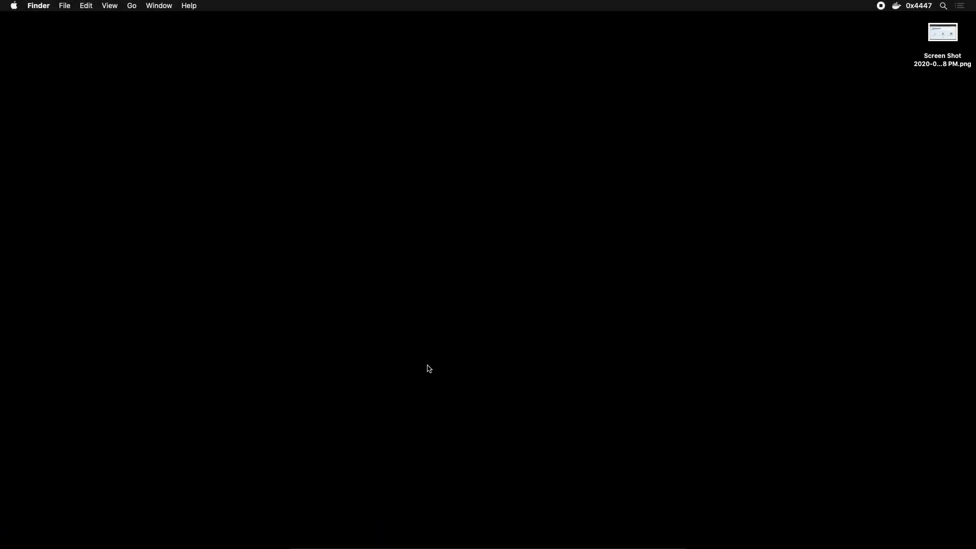
Step: In Finder, browse to 0x4447_product_synology_backup/07_Resources/Lambda where the Glacier folder sits
click(305, 543)
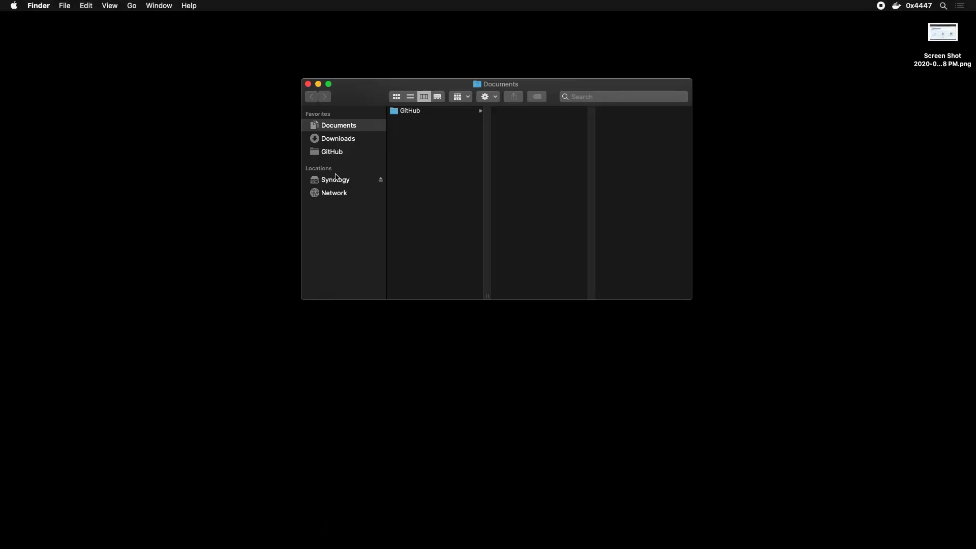
click(342, 145)
click(344, 152)
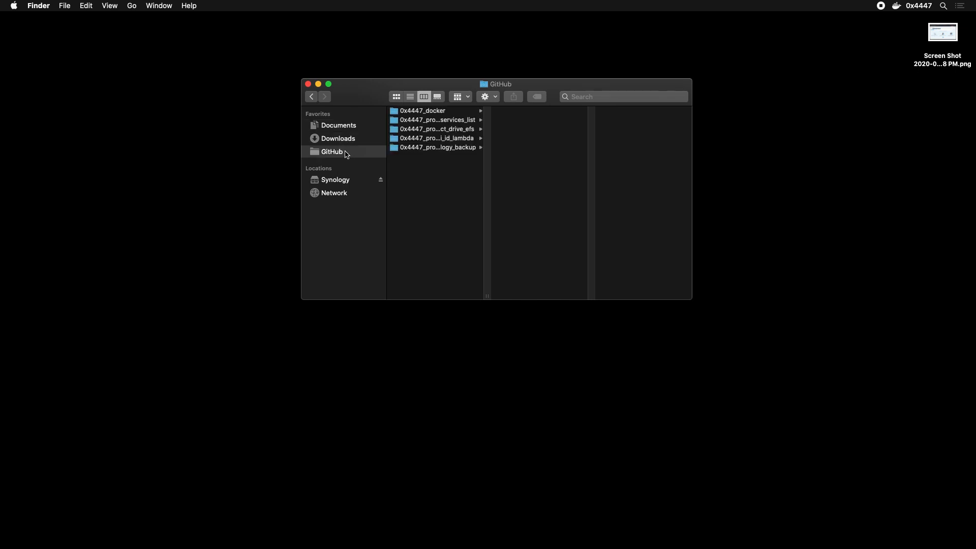
drag(487, 297, 577, 289)
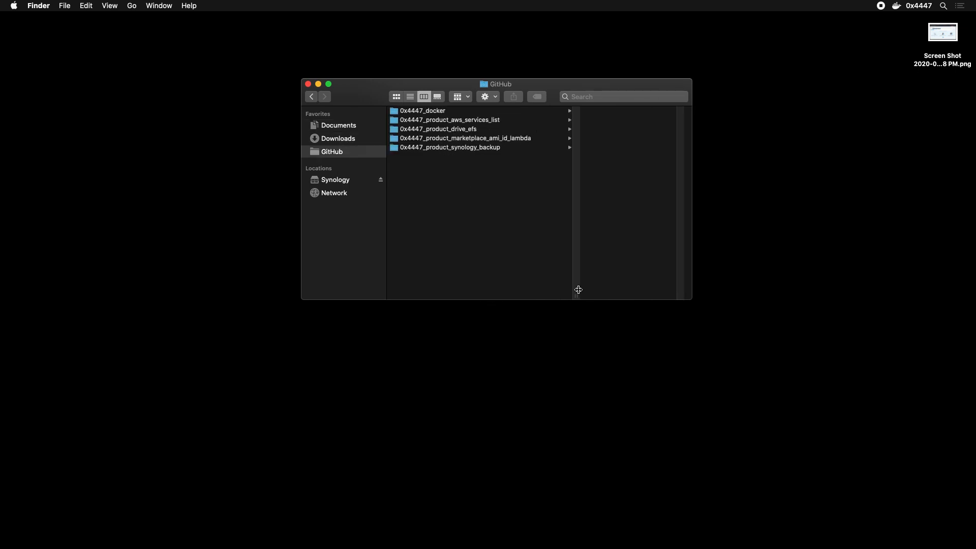
click(478, 148)
click(566, 138)
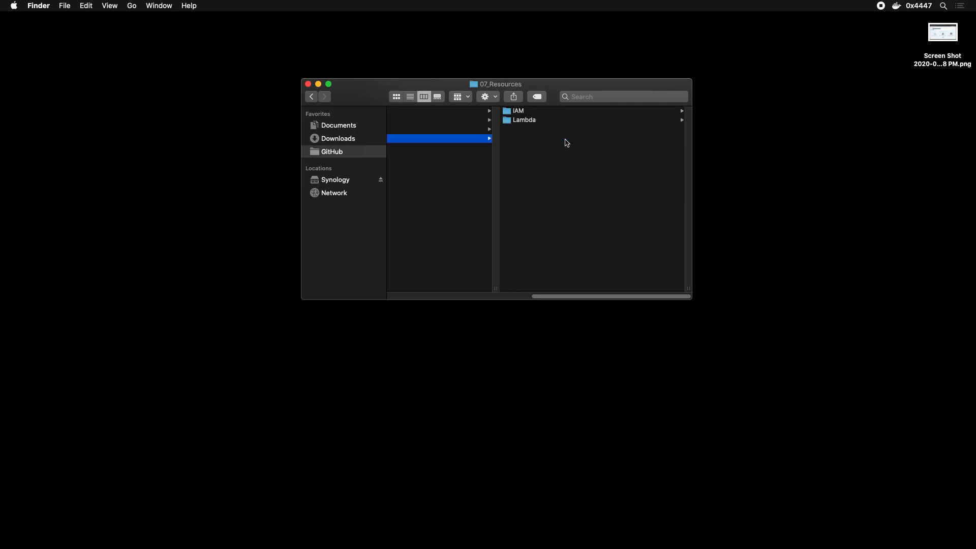
click(556, 122)
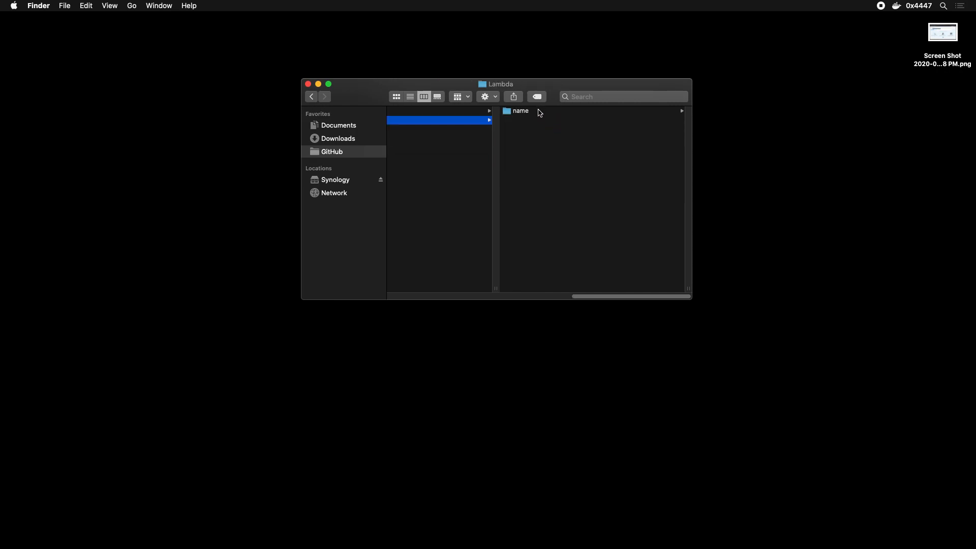
click(539, 112)
drag(689, 234, 967, 236)
drag(662, 100, 593, 137)
Step: Move the Glacier folder up into 07_Resources and delete the empty Lambda folder
drag(738, 152, 438, 203)
drag(610, 336, 452, 340)
click(497, 170)
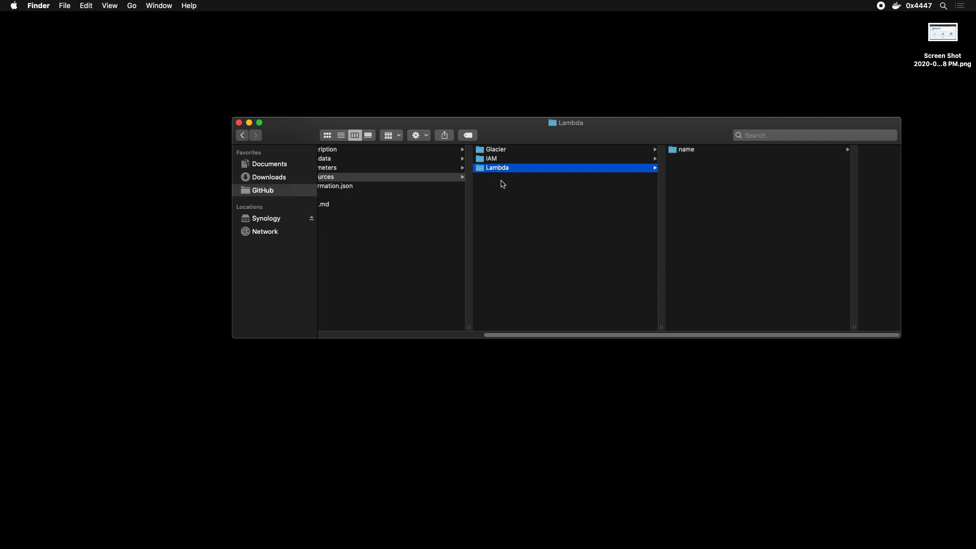
key(super+BackSpace)
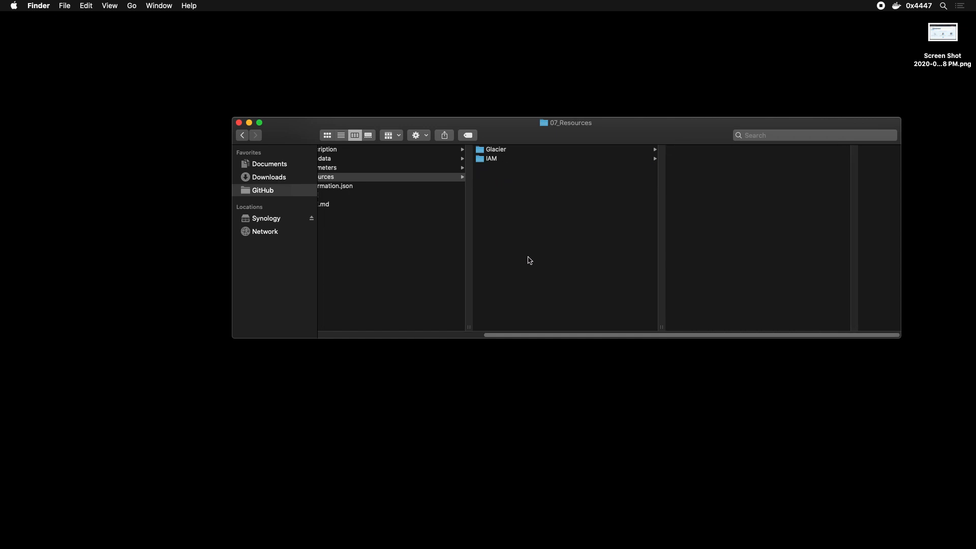
key(super+w)
key(ctrl+Up)
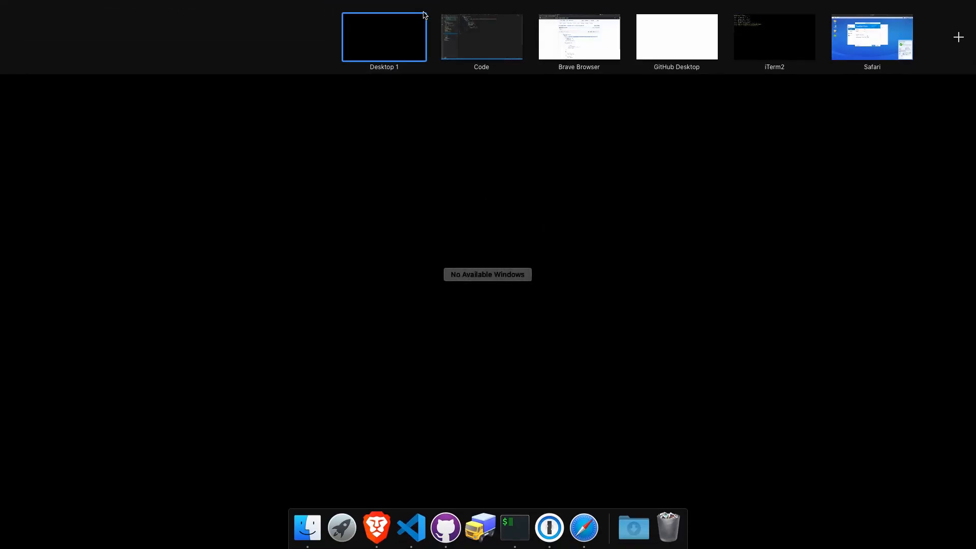
click(456, 22)
Step: Expand the IAM and Glacier folders and add a new file named synology.json inside IAM
click(97, 262)
click(95, 251)
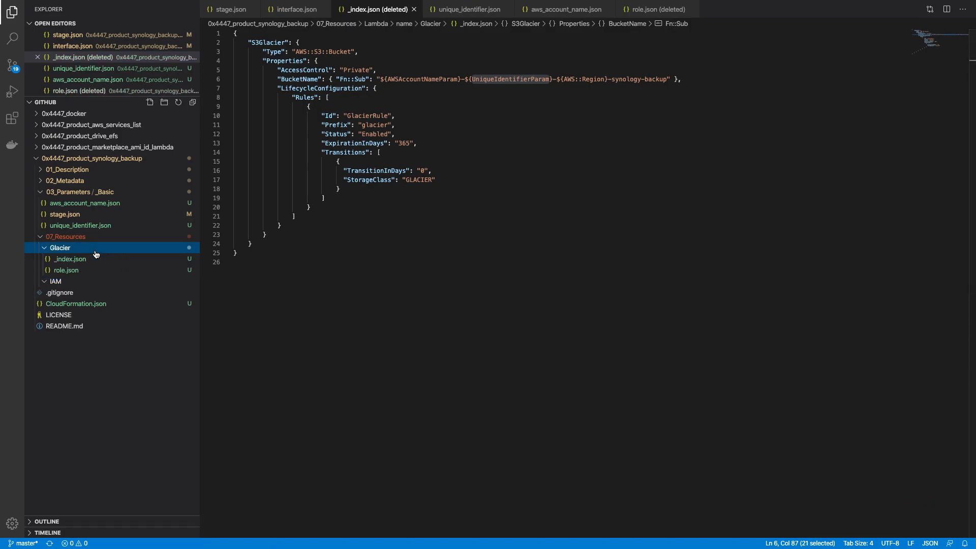
click(94, 282)
right_click(93, 283)
click(124, 287)
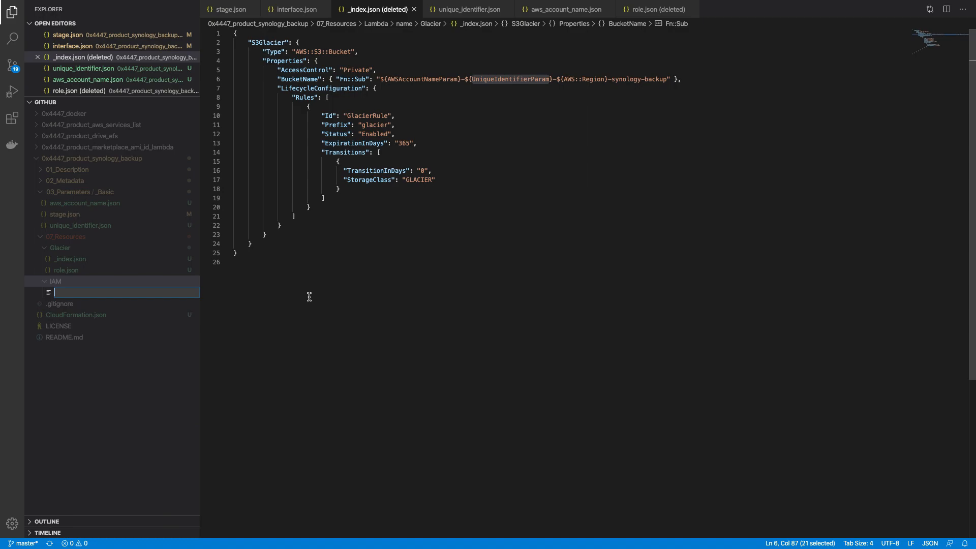
text(synology)
text(.json)
key(Return)
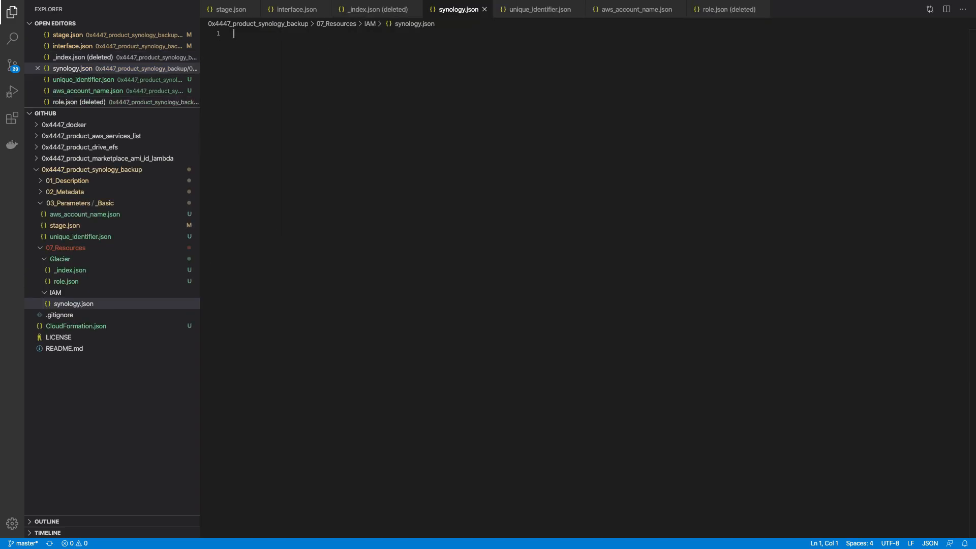
key(ctrl+Up)
Step: In the CloudFormation docs, expand the IAM resource types in the left navigation
click(443, 35)
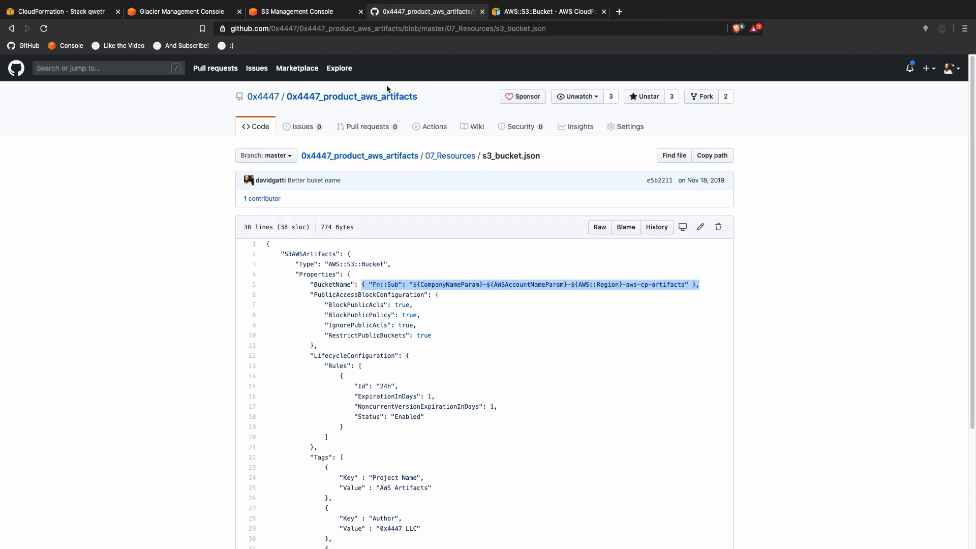
click(533, 14)
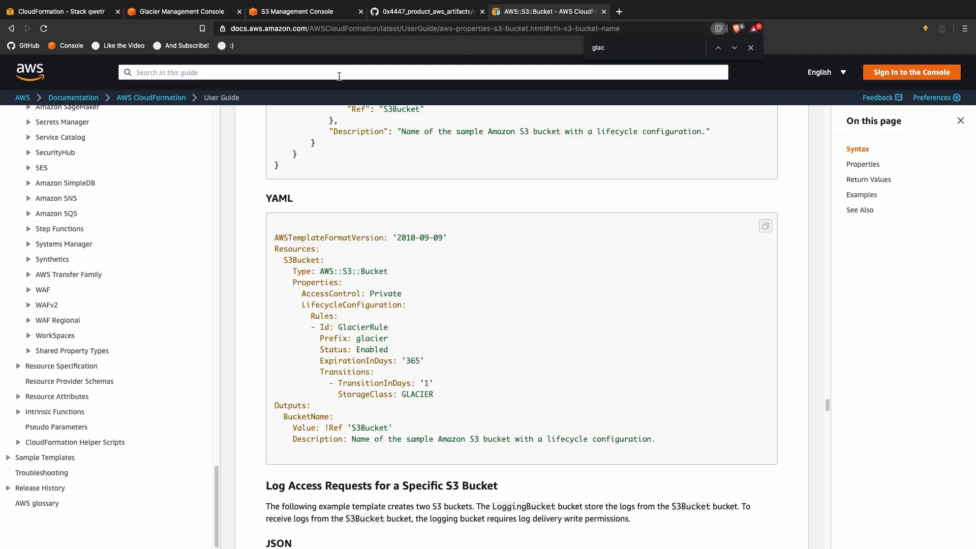
click(308, 73)
scroll(171, 249, up, 20)
scroll(145, 279, down, 10)
scroll(157, 347, down, 12)
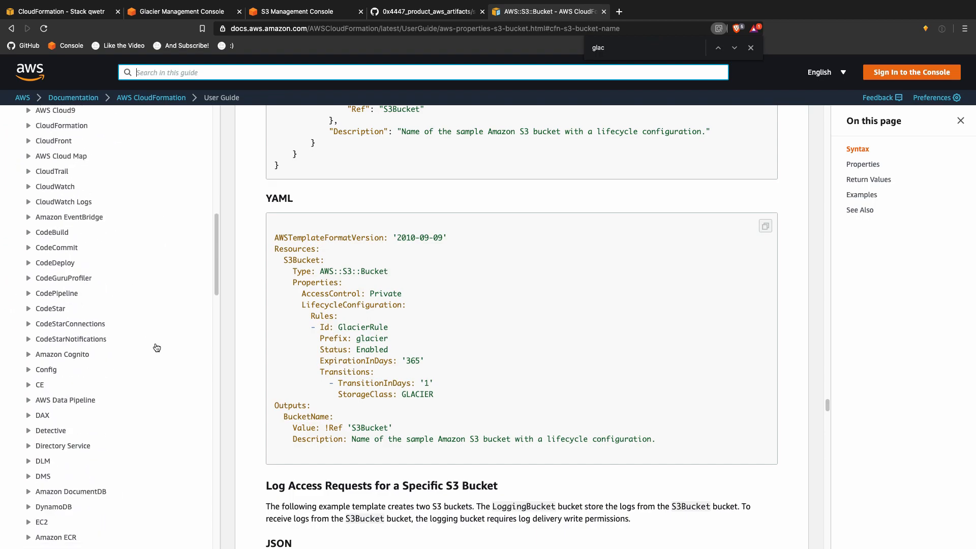
scroll(157, 347, down, 2)
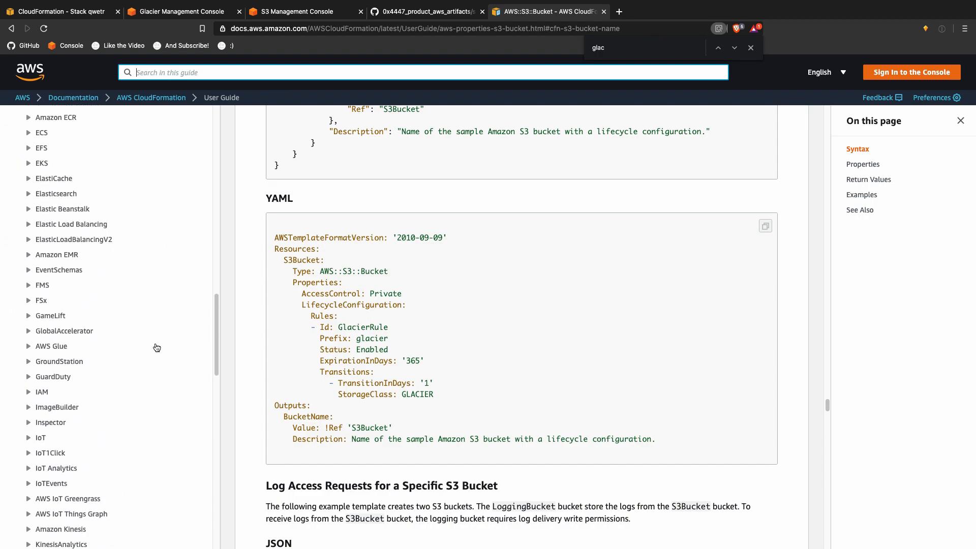
click(29, 391)
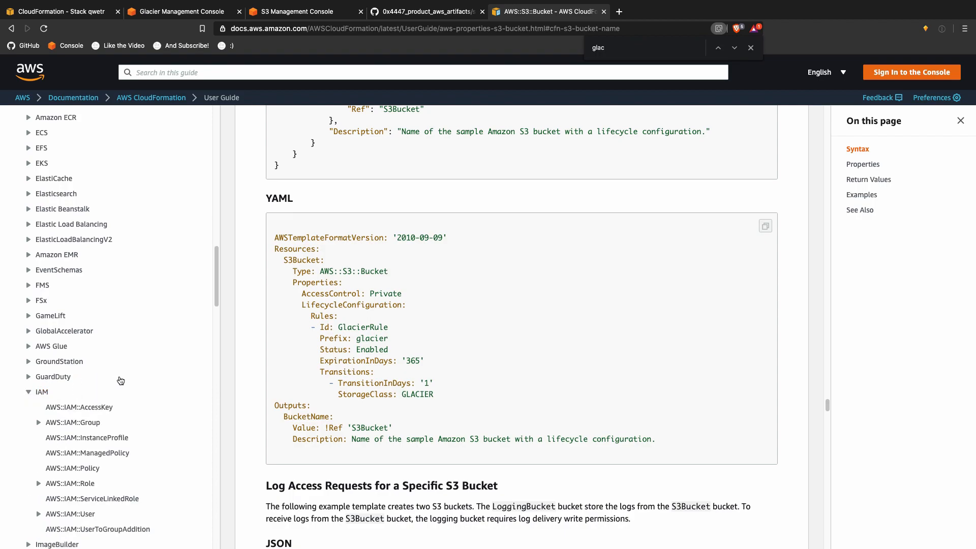
scroll(138, 380, down, 5)
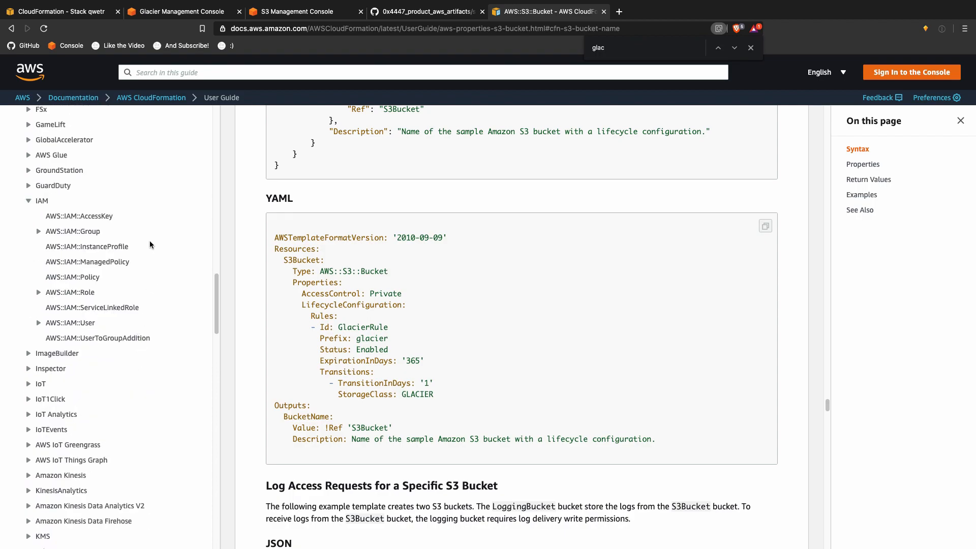
Step: Open the AWS::IAM::User reference and copy its JSON syntax block
click(75, 323)
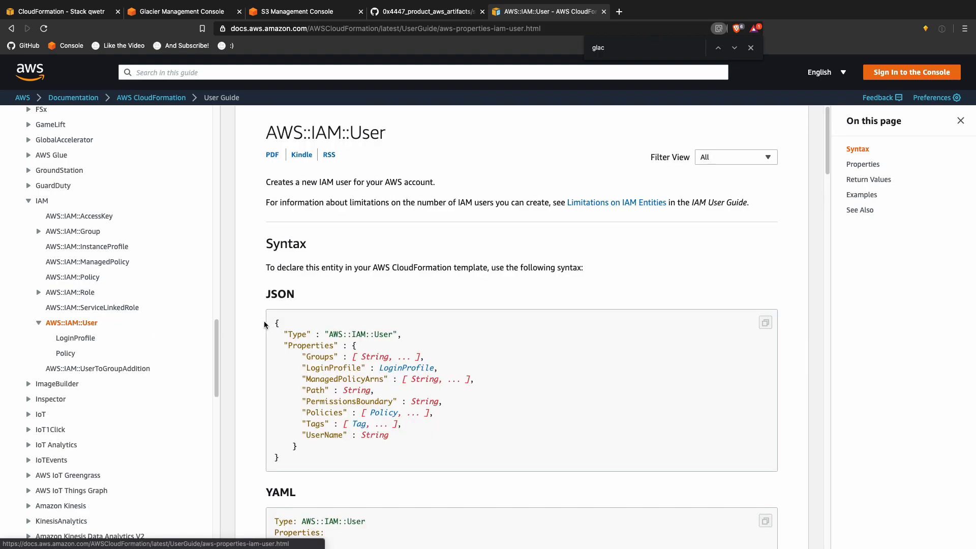
drag(275, 323, 335, 454)
key(super+c)
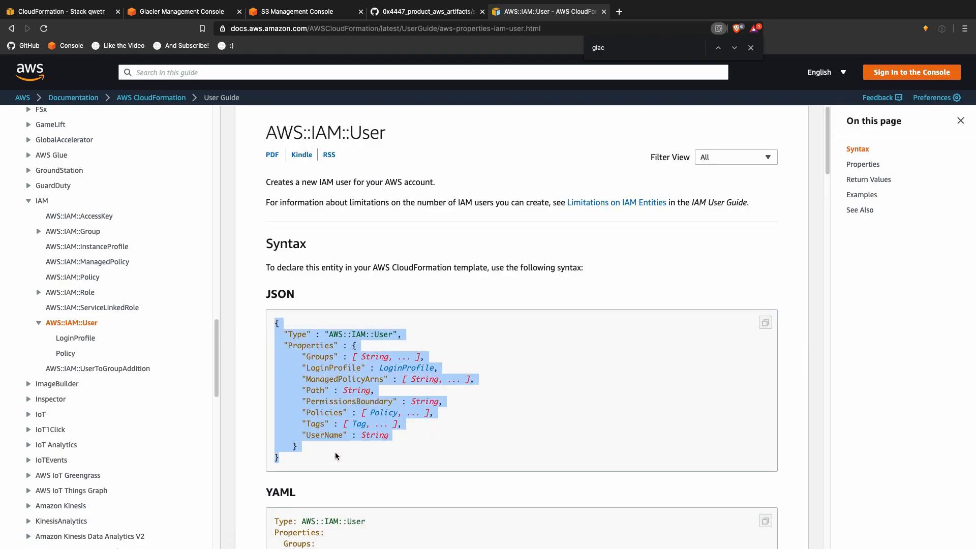
key(ctrl+Up)
click(336, 42)
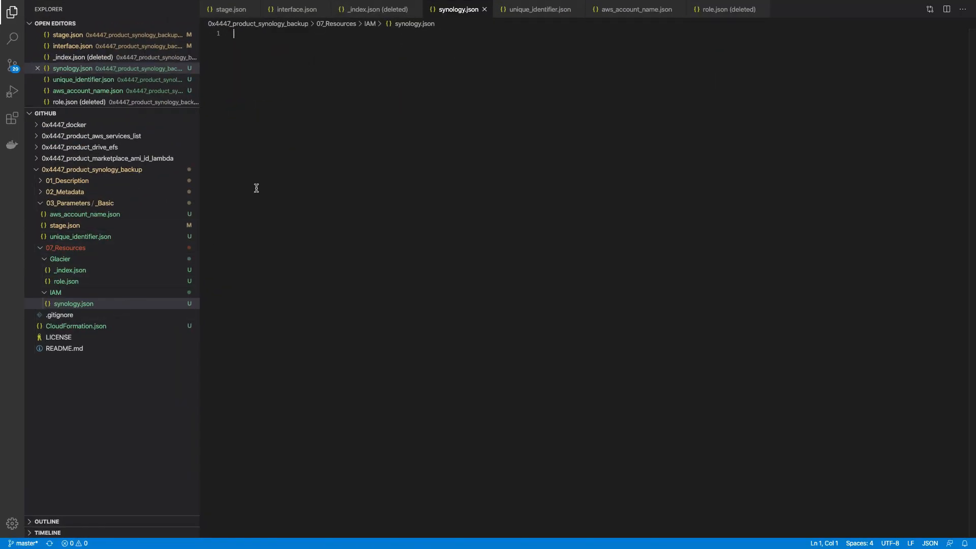
Step: Start a JSON object in synology.json and paste the IAM User syntax as the value of an empty key
text({)
key(Return)
text("": v)
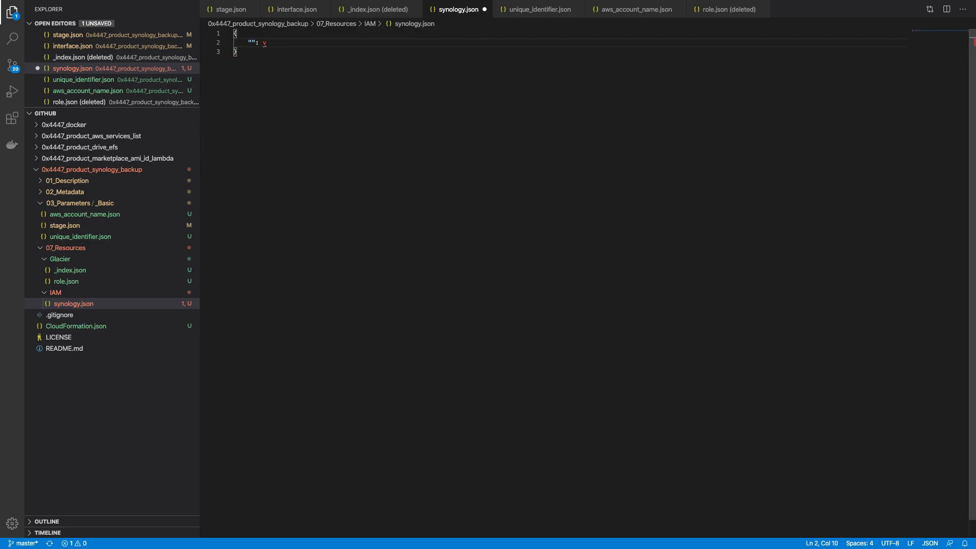
key(super+v)
key(super+z)
key(super+z)
key(BackSpace)
key(super+v)
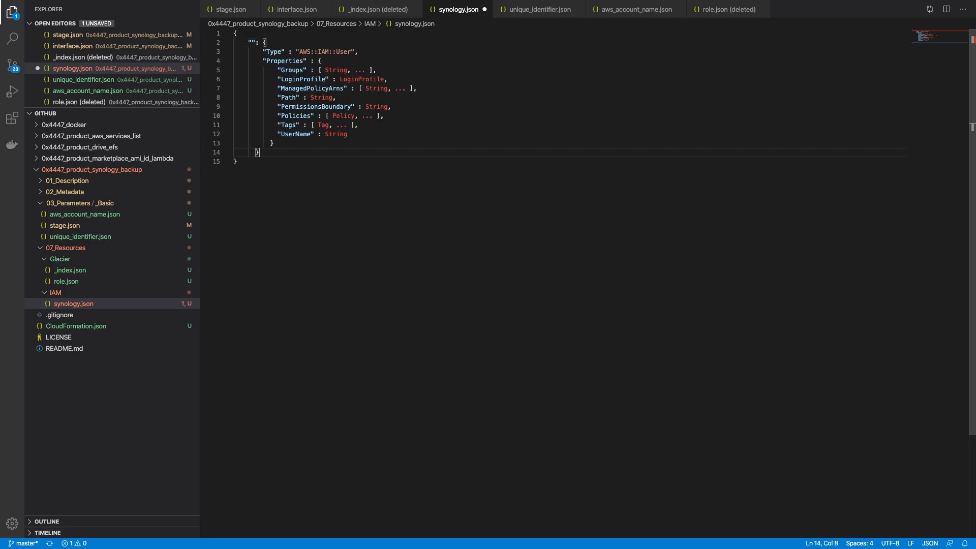
Step: Name the resource key S3GlacierUser, using S3Glacier copied from _index.json, and save
click(130, 268)
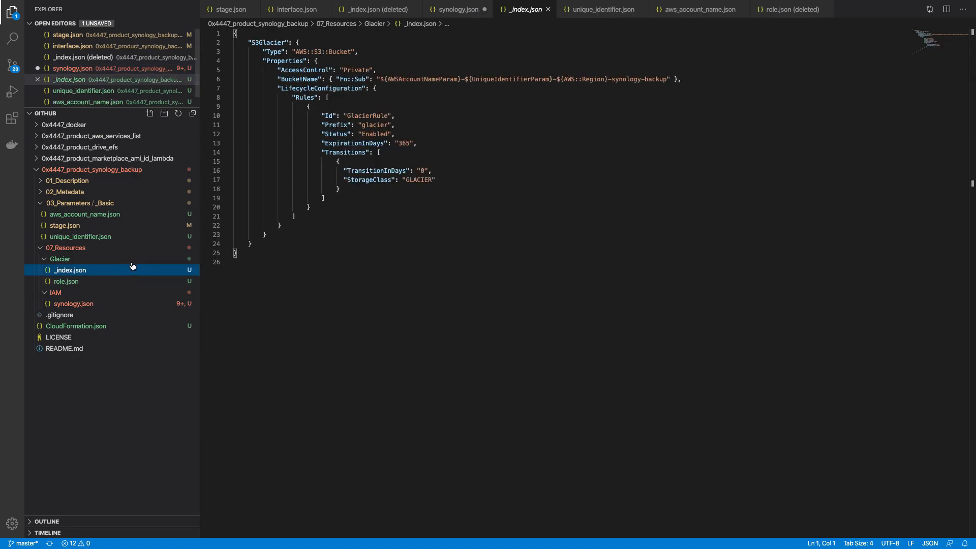
double_click(272, 43)
key(super+c)
click(74, 315)
click(251, 42)
key(super+v)
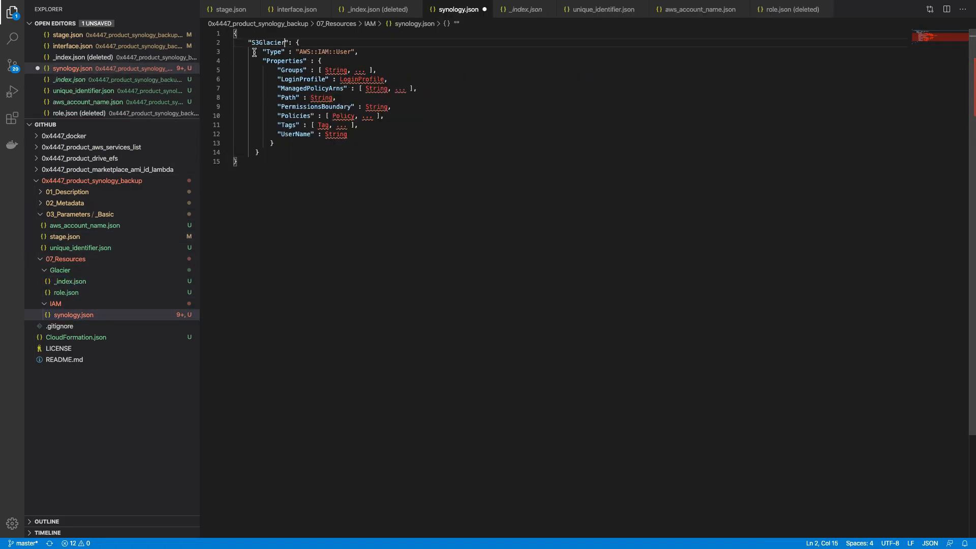
text(User)
key(super+s)
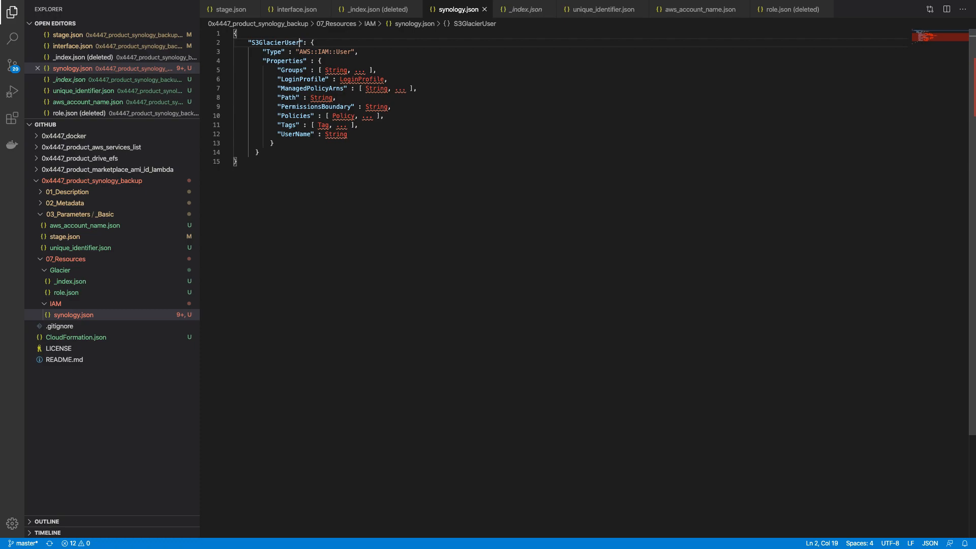
Step: Move the UserName property to the top of the properties list
click(278, 134)
key(shift+End)
key(BackSpace)
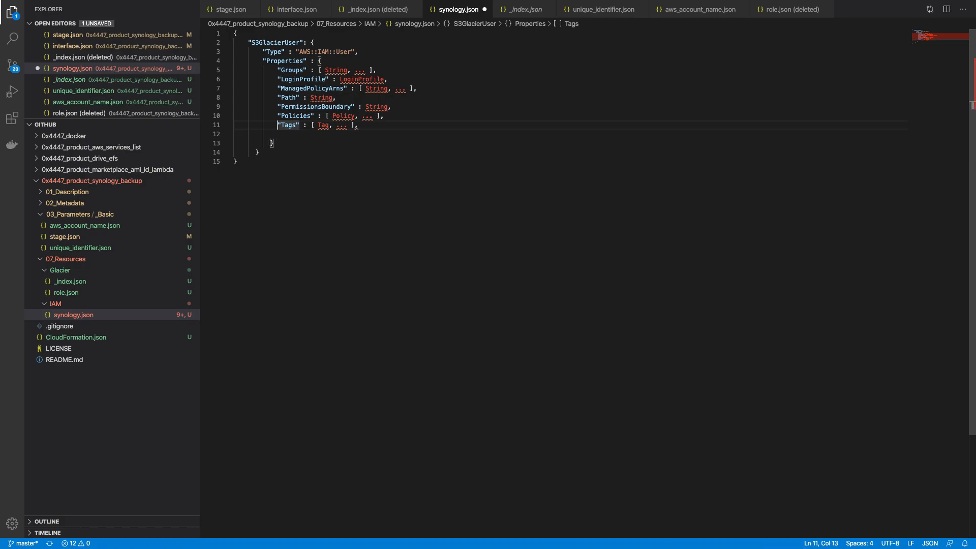
click(278, 70)
key(Return)
key(Up)
key(super+v)
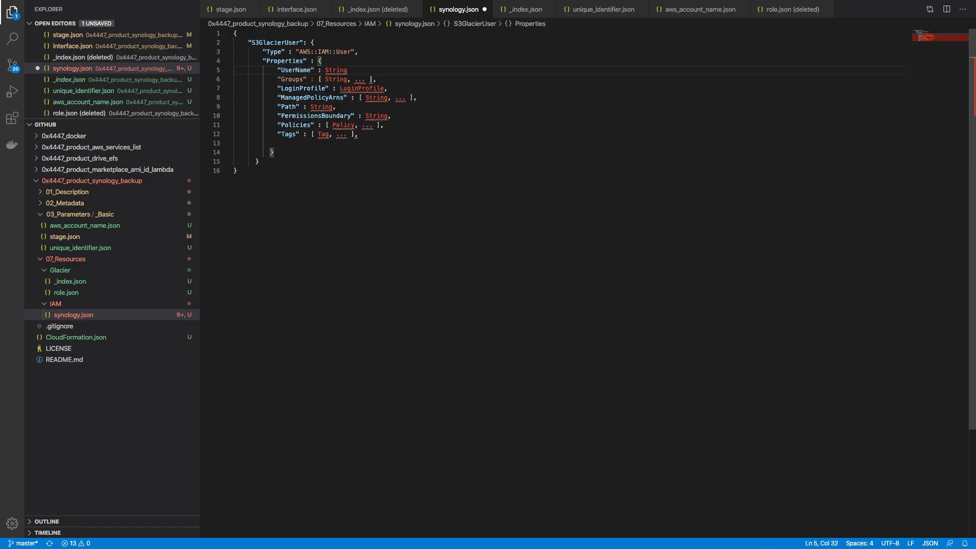
key(Return)
Step: Delete the Groups, LoginProfile, ManagedPolicyArns and Path properties
key(Down)
key(shift+End)
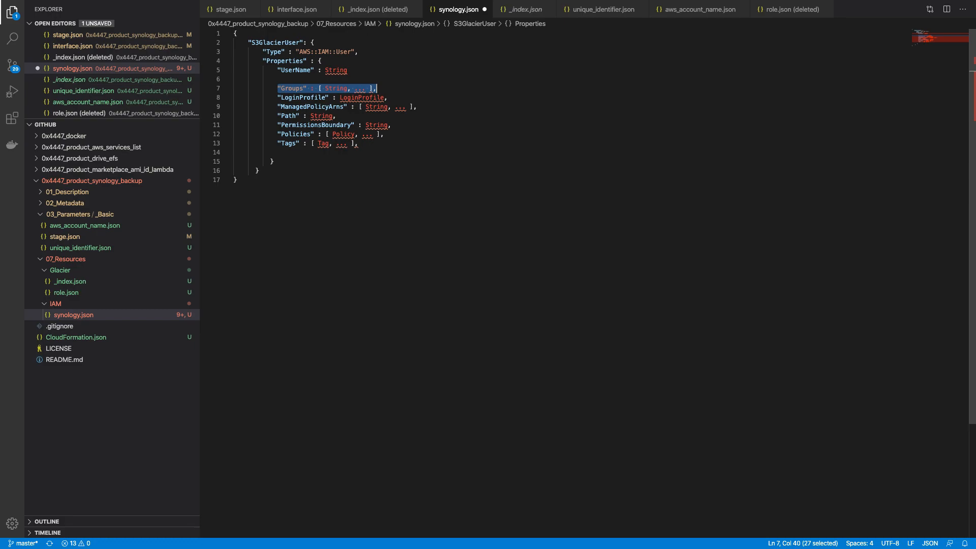
key(BackSpace)
key(Down)
key(shift+End)
key(BackSpace)
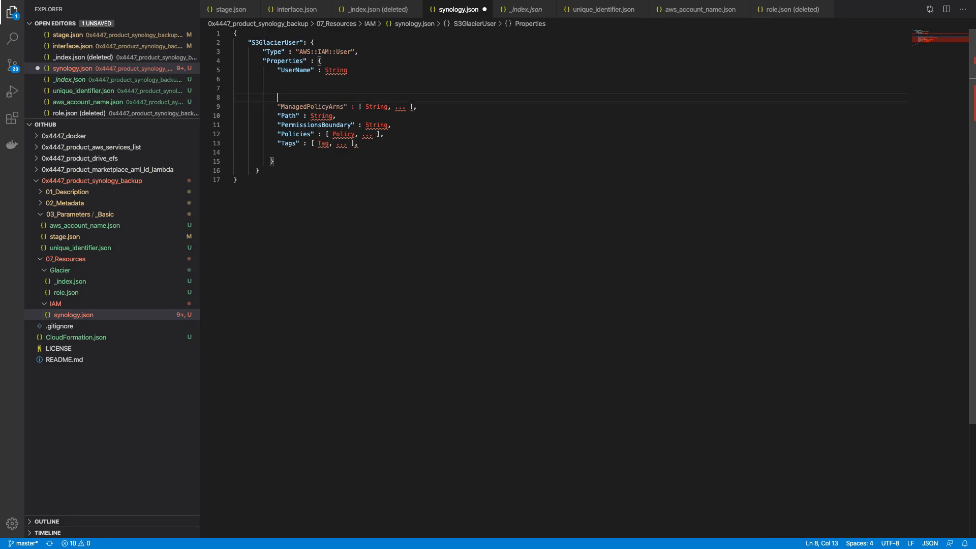
key(Down)
key(shift+End)
key(BackSpace)
key(Down)
key(shift+End)
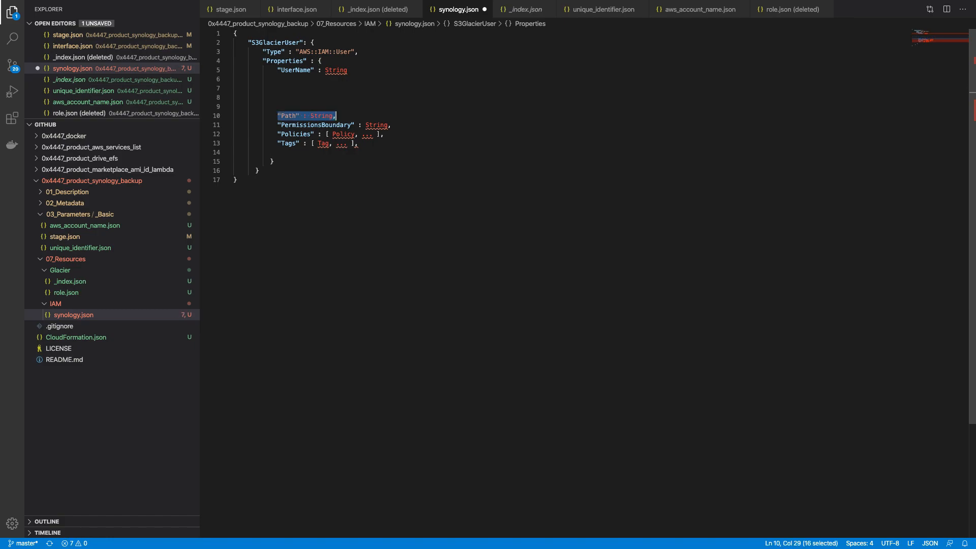
key(BackSpace)
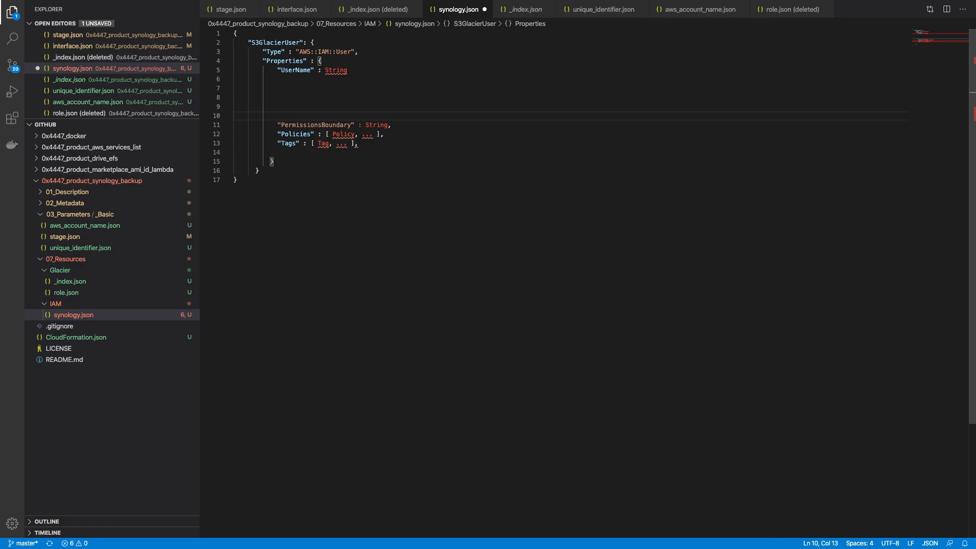
Step: Delete PermissionsBoundary and the leftover blank lines, keeping Policies and Tags, and add a comma
key(Down)
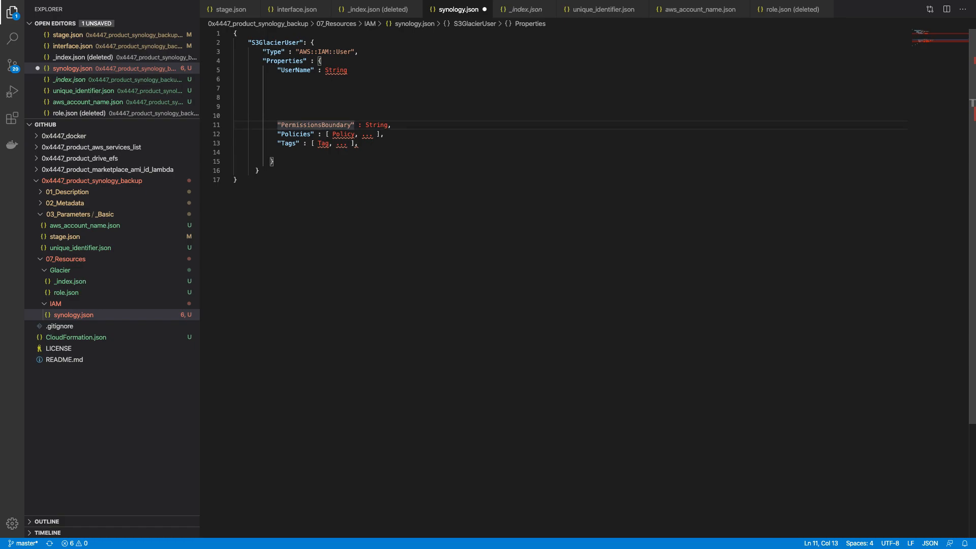
key(shift+End)
key(BackSpace)
key(Down)
key(Down)
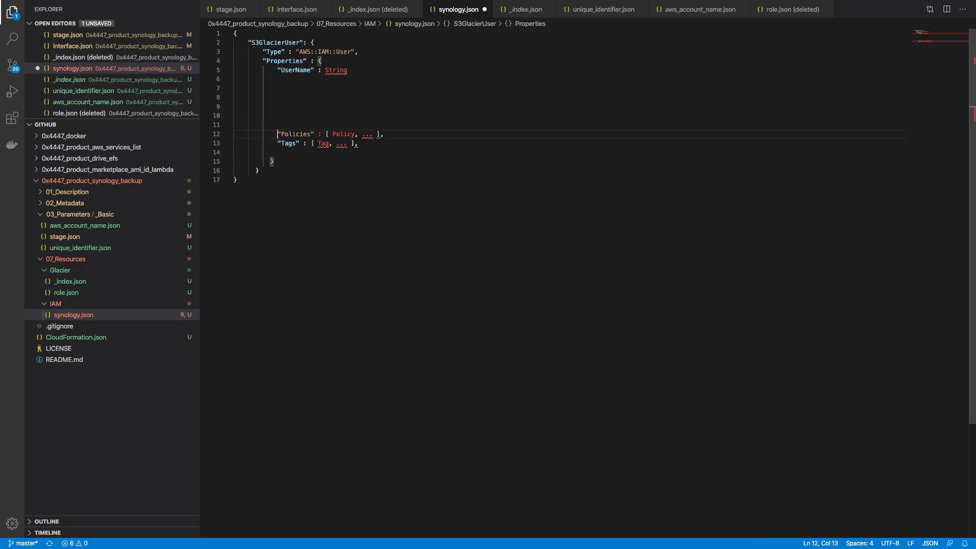
key(Up)
key(Up)
key(shift+Home)
key(shift+Up)
key(shift+Up)
key(shift+Up)
key(shift+Up)
key(shift+Up)
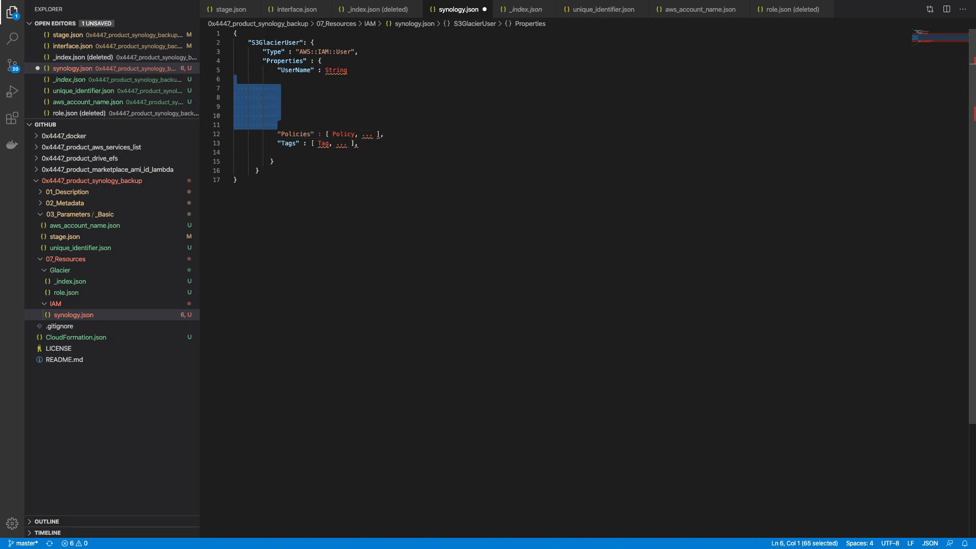
key(BackSpace)
key(BackSpace)
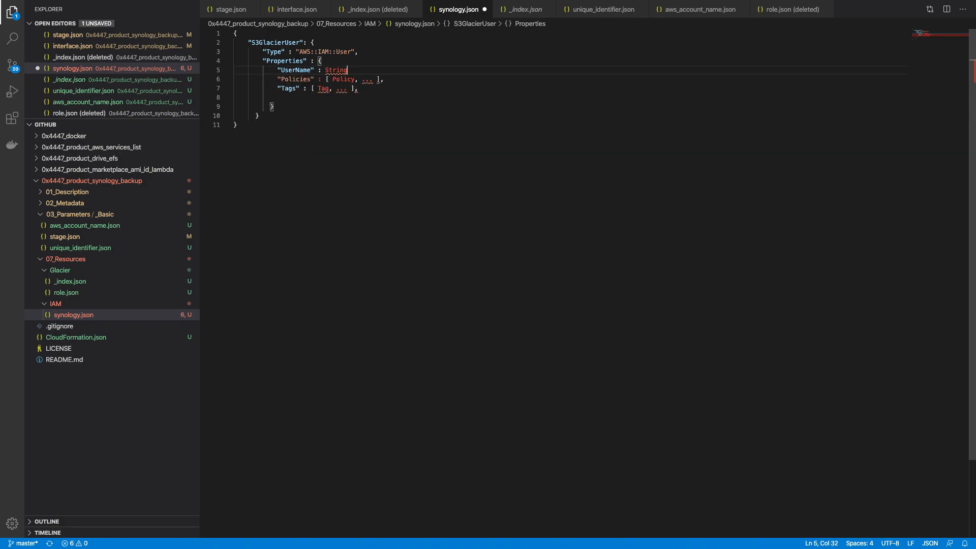
text(,)
Step: Switch to the Brave desktop and open the AWS::IAM::Role page in the CloudFormation docs sidebar
key(ctrl+Up)
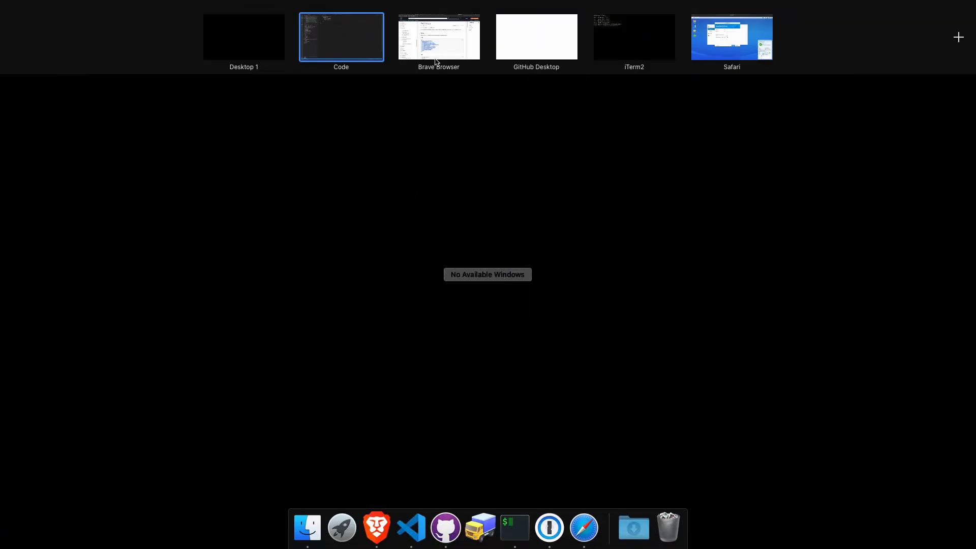
click(436, 60)
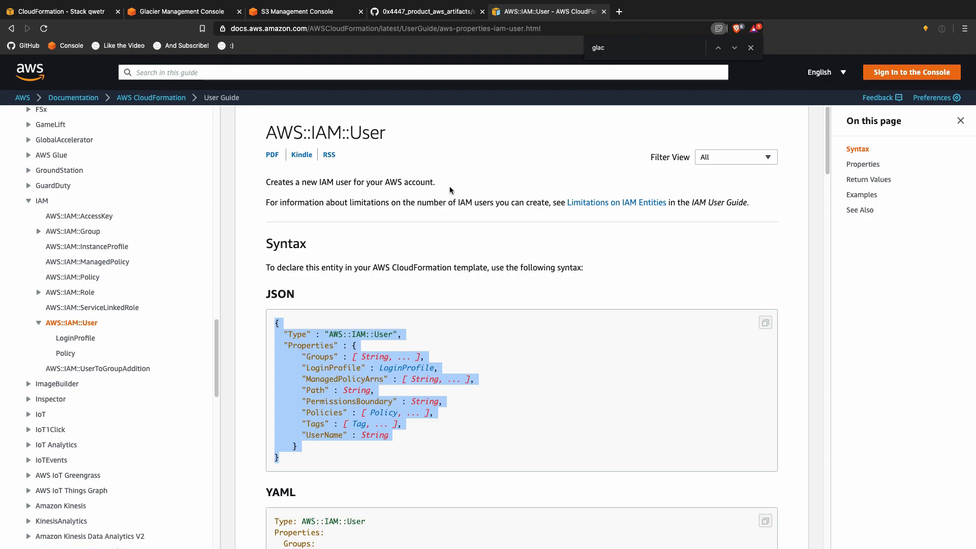
scroll(447, 237, down, 2)
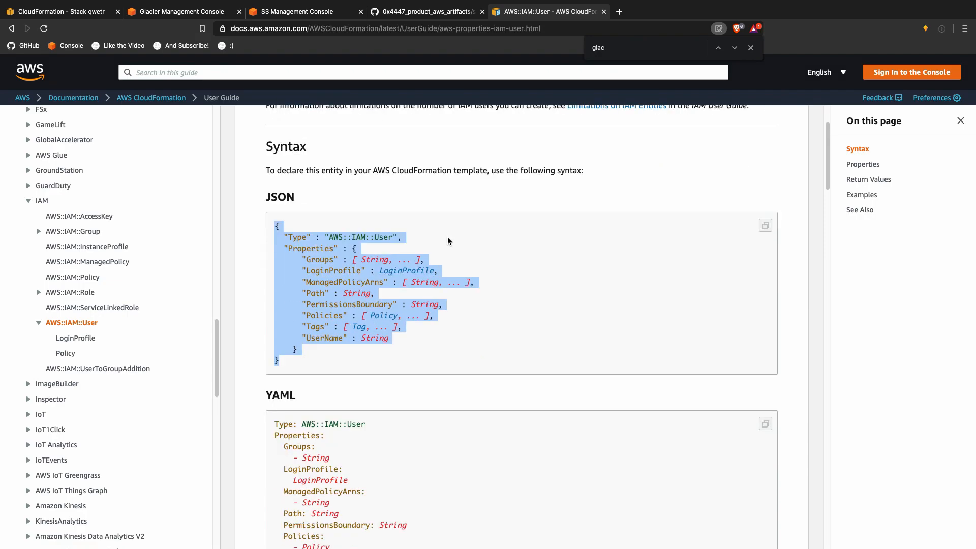
click(38, 293)
click(62, 308)
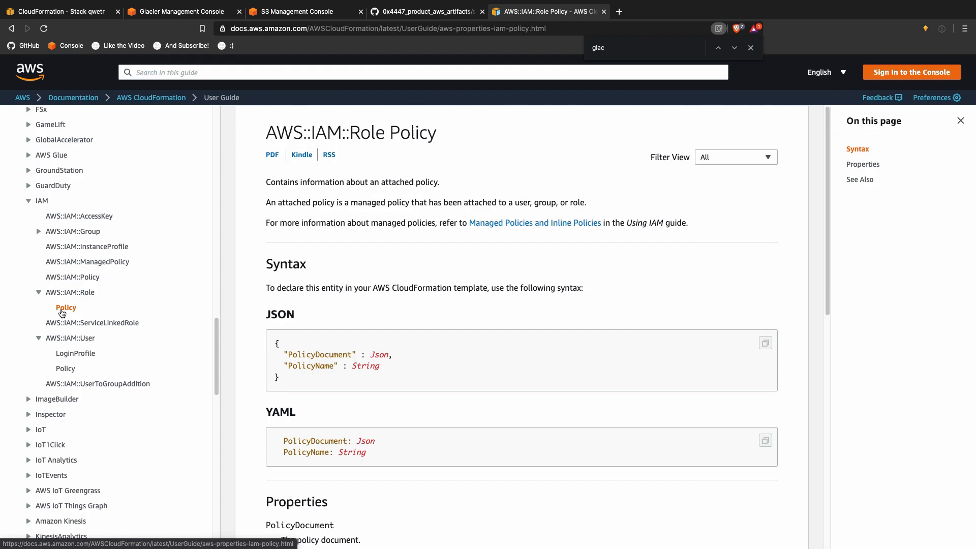
click(70, 295)
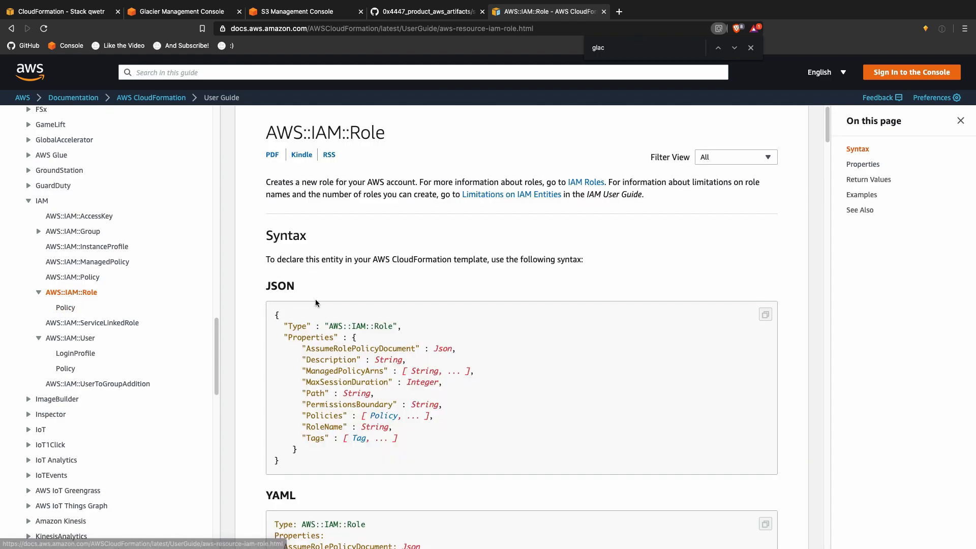
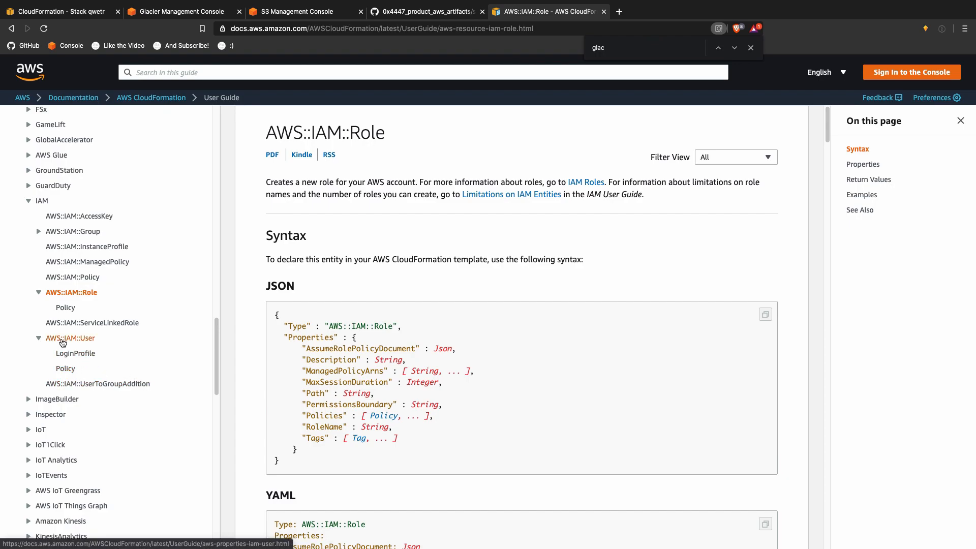
Step: Open the AWS::IAM::User reference page and scroll down to its YAML syntax block
click(70, 368)
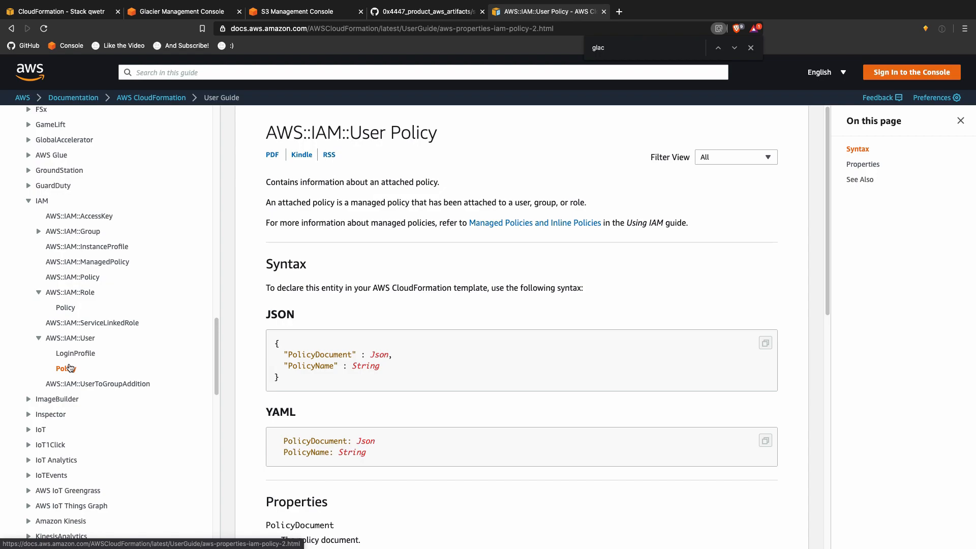
click(70, 338)
scroll(575, 366, down, 1)
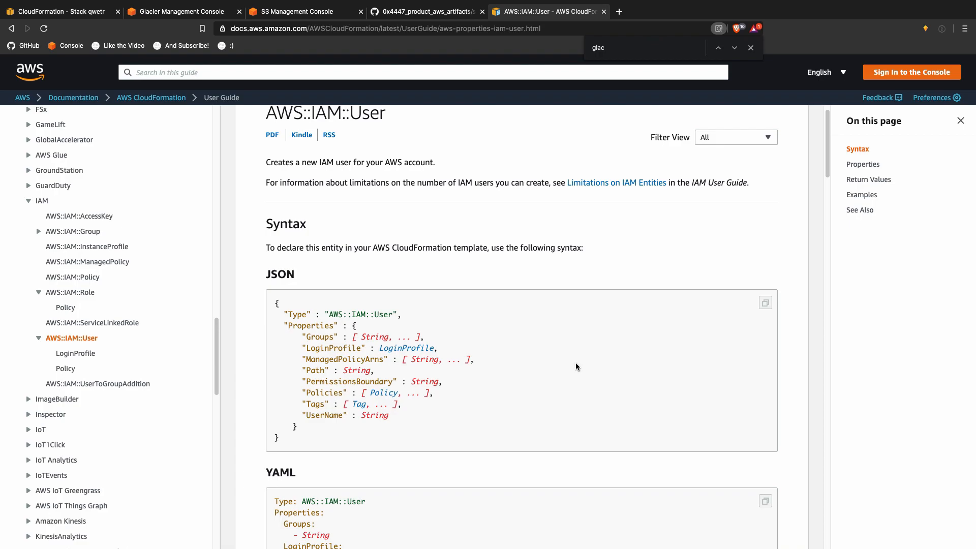
scroll(575, 362, down, 5)
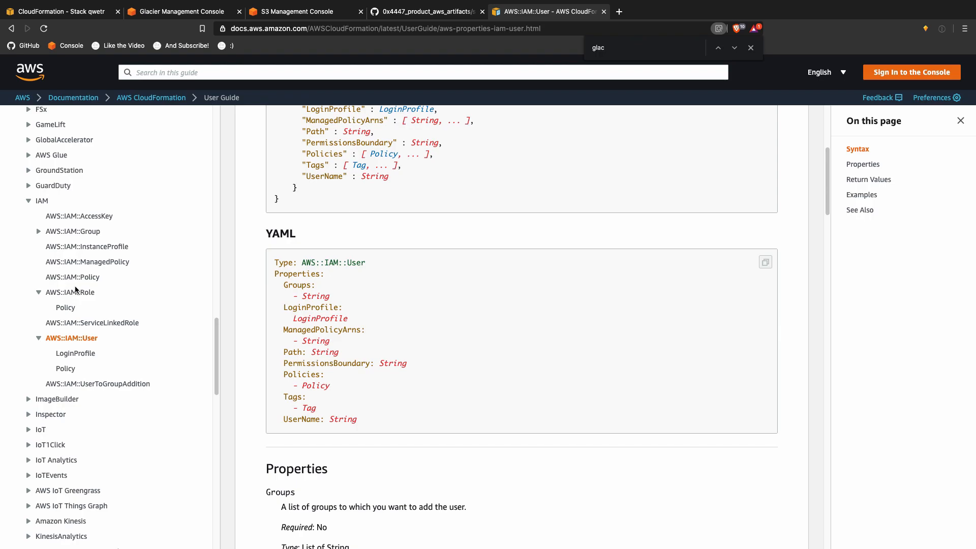
Step: Locate the BucketName Fn::Sub in Glacier/_index.json and the UserName String placeholder in synology.json
key(ctrl+Up)
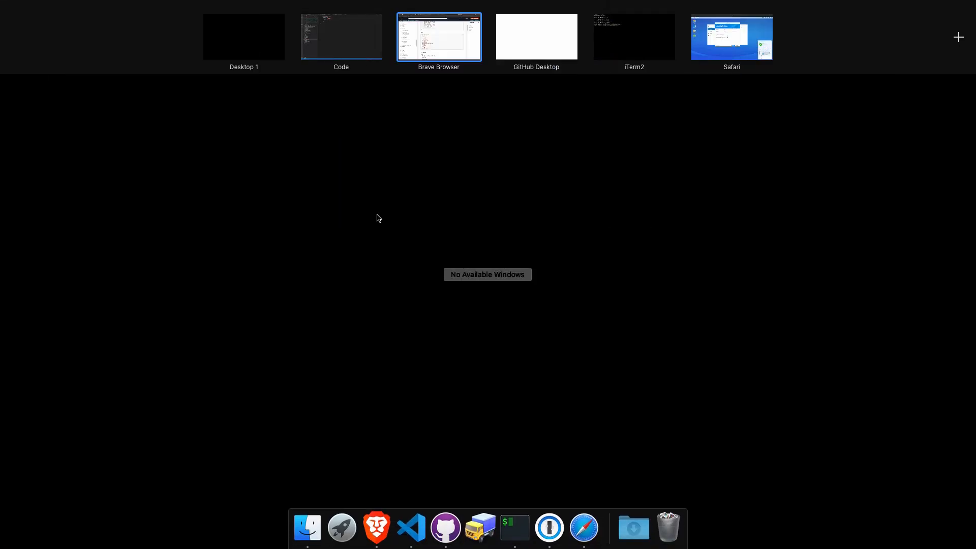
click(370, 35)
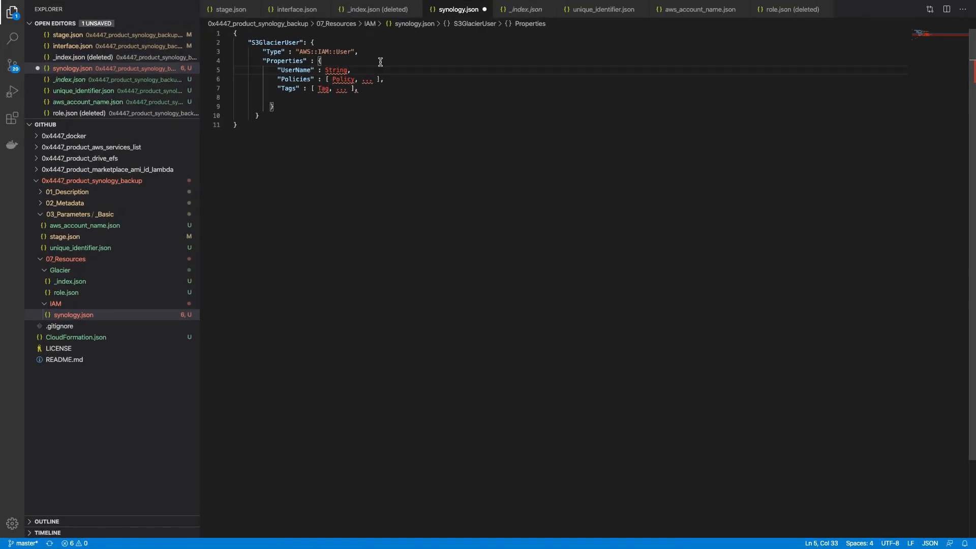
click(76, 281)
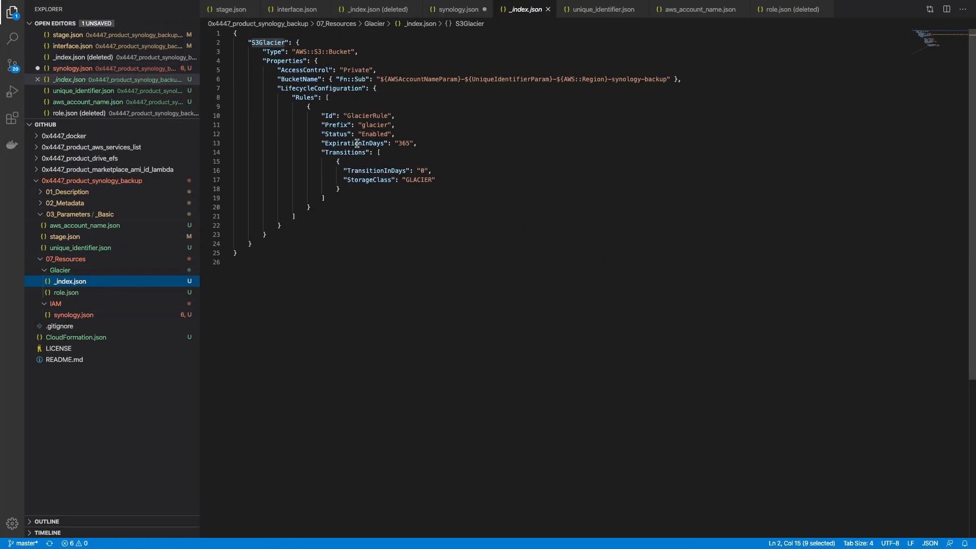
click(331, 80)
double_click(330, 80)
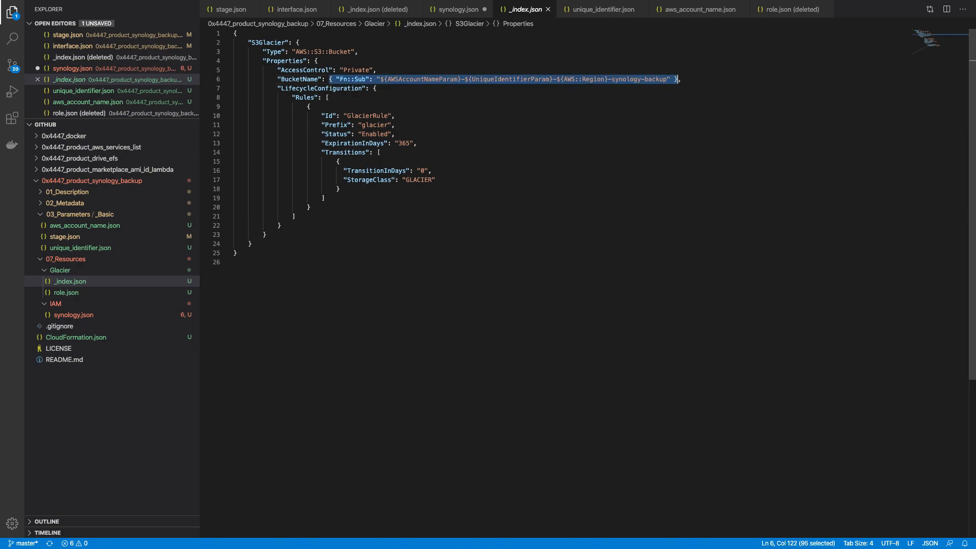
click(127, 314)
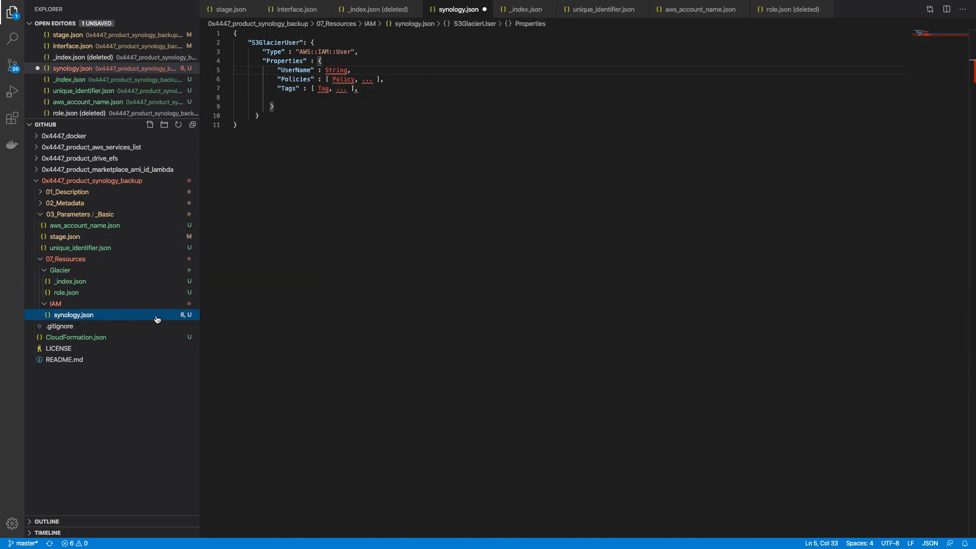
double_click(331, 70)
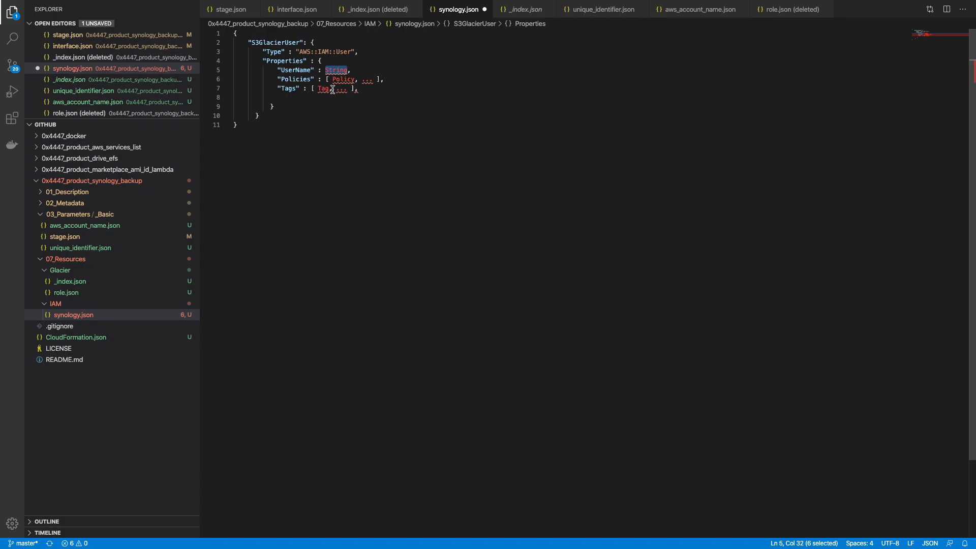
click(109, 281)
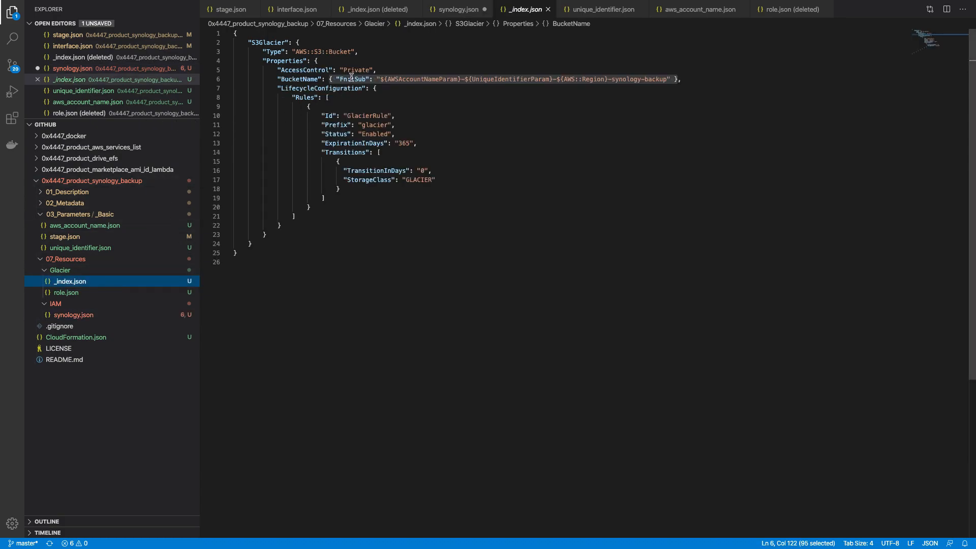
click(72, 315)
double_click(332, 70)
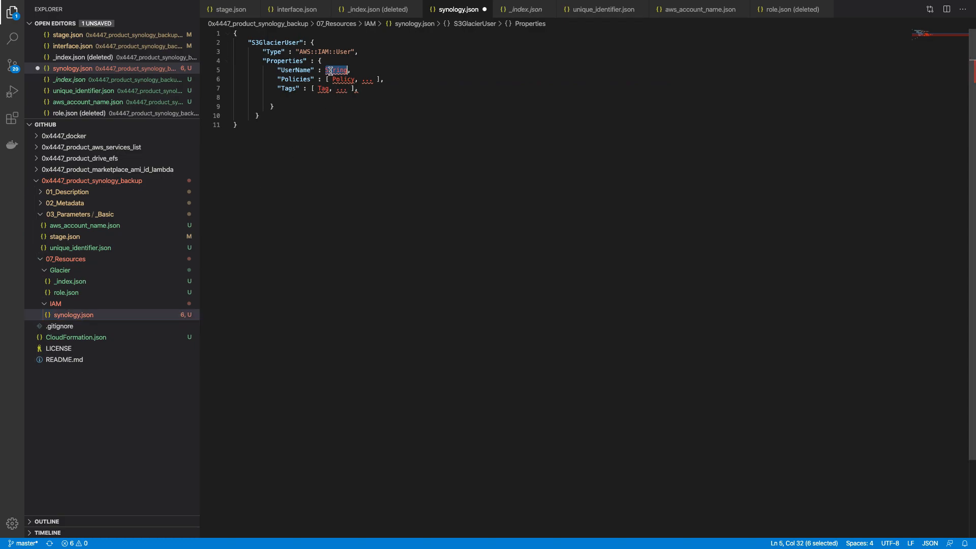
click(381, 68)
click(331, 71)
double_click(333, 70)
Step: Copy the BucketName Fn::Sub object and paste it as the S3GlacierUser UserName value
click(76, 280)
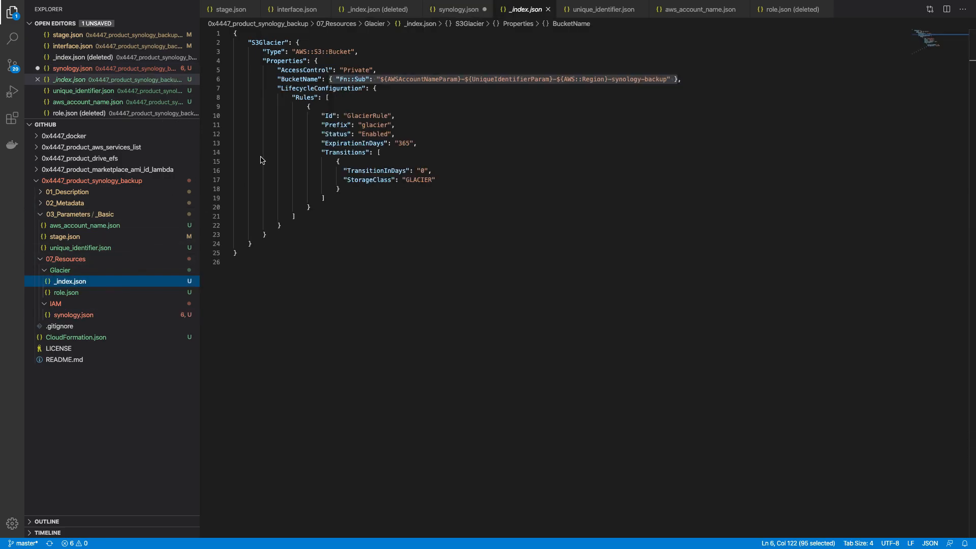
click(331, 80)
shift+click(678, 79)
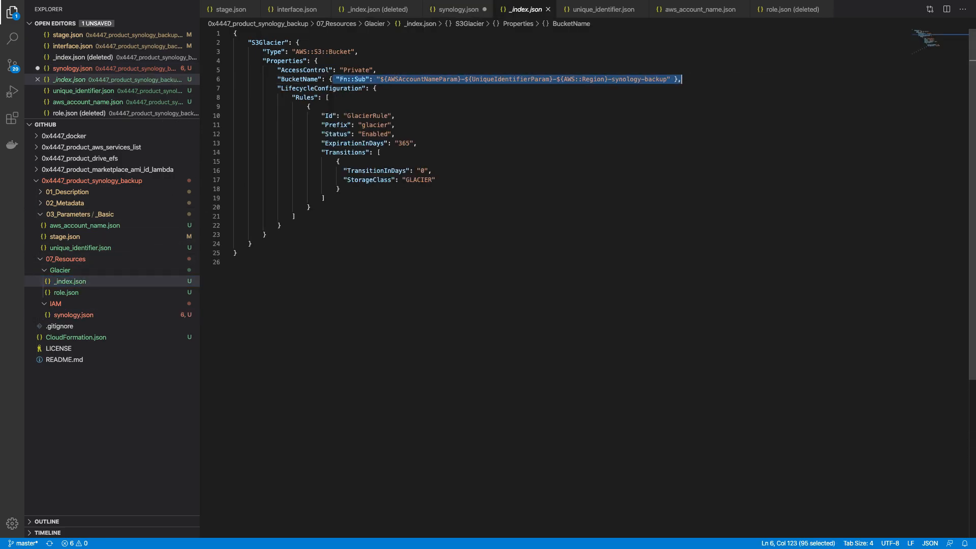
key(Left)
key(Left)
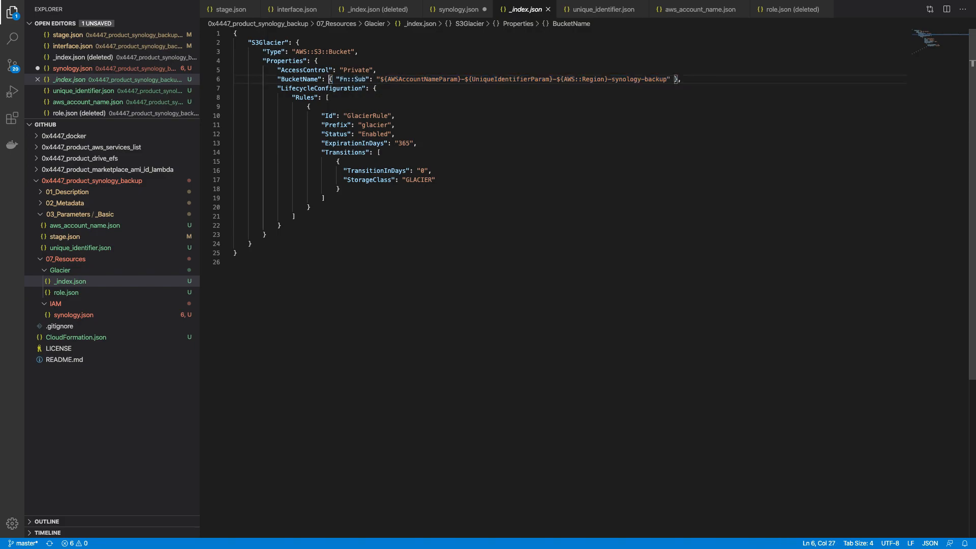
key(shift+super+Right)
key(super+c)
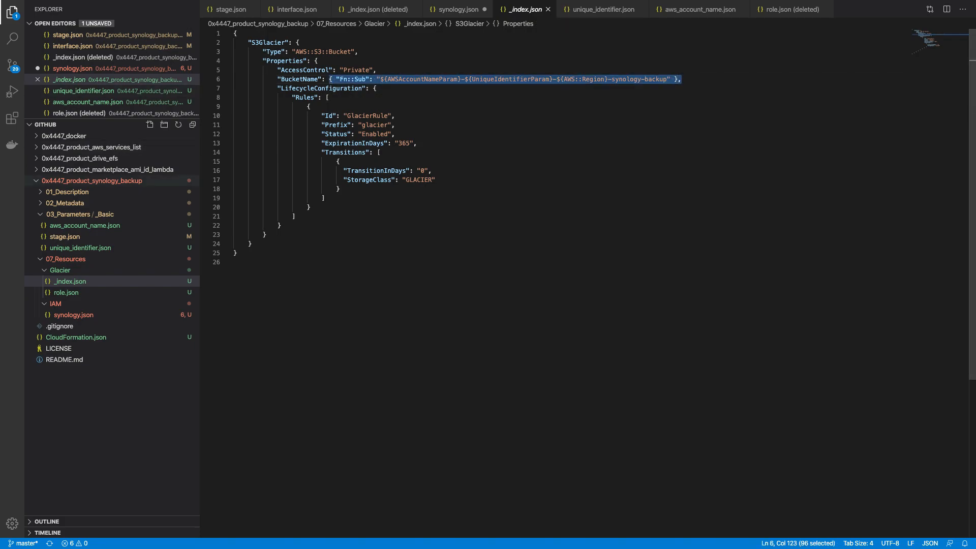
click(104, 315)
double_click(336, 70)
key(super+v)
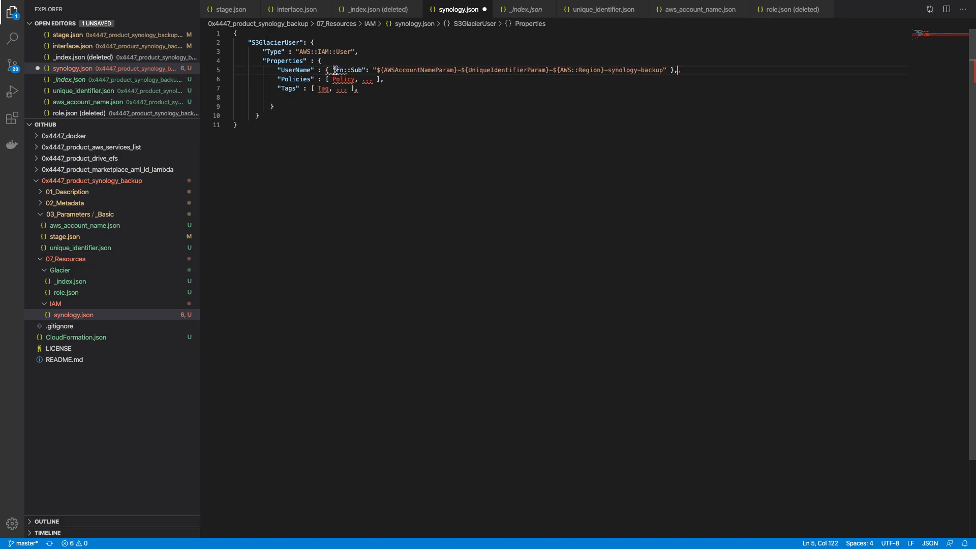
key(Left)
Step: Delete the Policies property and its leftover indentation from S3GlacierUser
click(424, 79)
key(super+shift+Left)
key(BackSpace)
key(super+shift+Left)
key(BackSpace)
key(BackSpace)
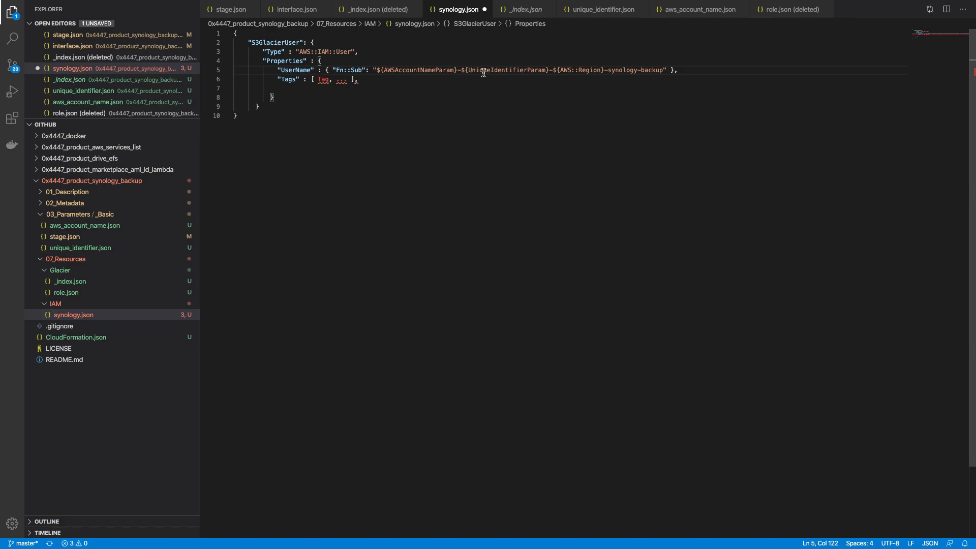
Step: Remove -${AWS::Region} from the UserName so it ends in synology-backup
click(555, 69)
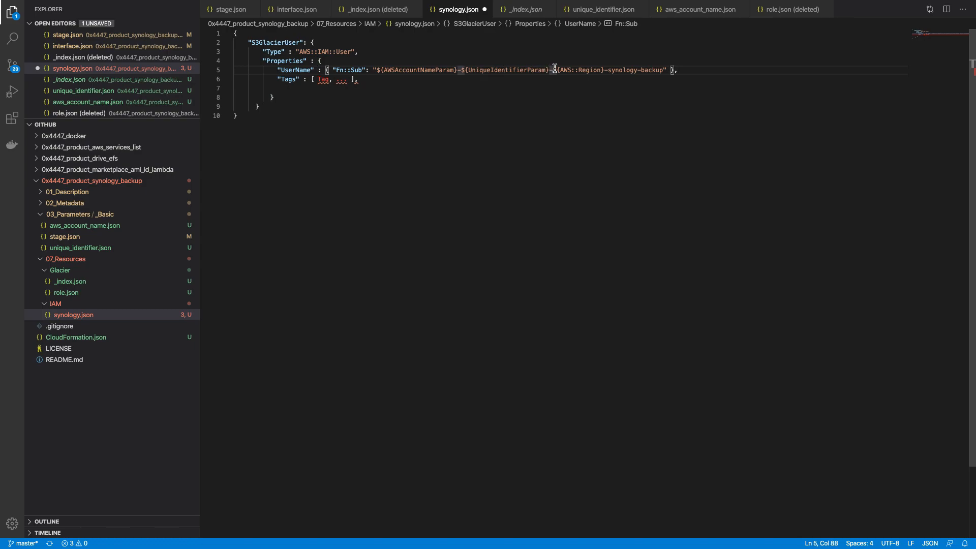
key(alt+shift+Right)
key(alt+shift+Right)
key(alt+shift+Right)
key(alt+shift+Right)
key(alt+shift+Right)
key(alt+shift+Right)
key(alt+shift+Left)
key(alt+shift+Left)
key(shift+Right)
key(BackSpace)
key(BackSpace)
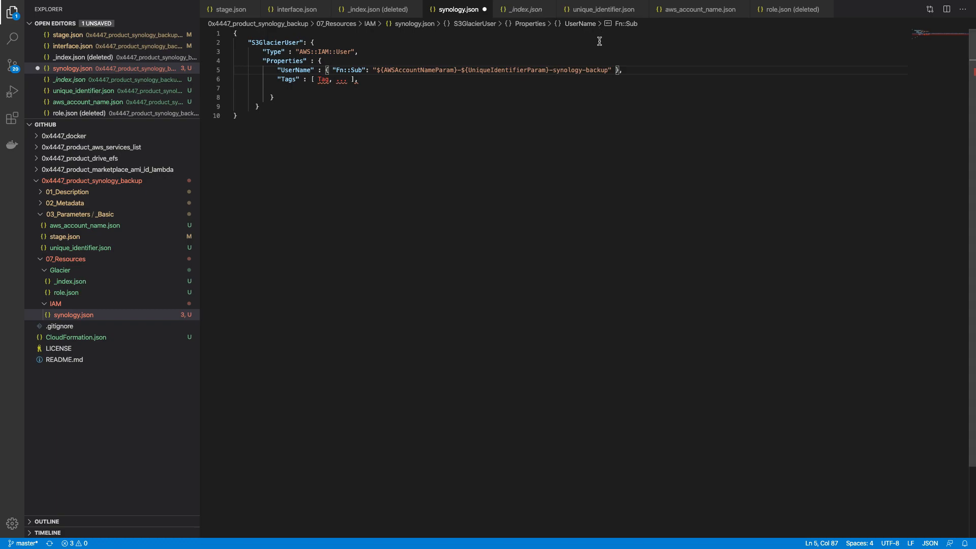
key(ctrl+Up)
click(456, 48)
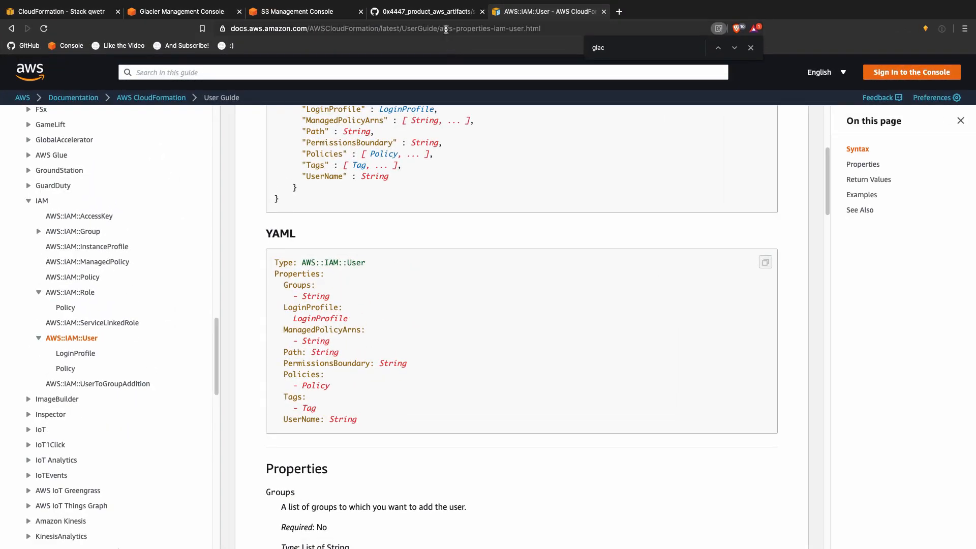
Step: Copy the three-entry Tags block from the GitHub s3_bucket.json page
key(ctrl+shift+Tab)
scroll(153, 314, down, 3)
scroll(154, 317, down, 2)
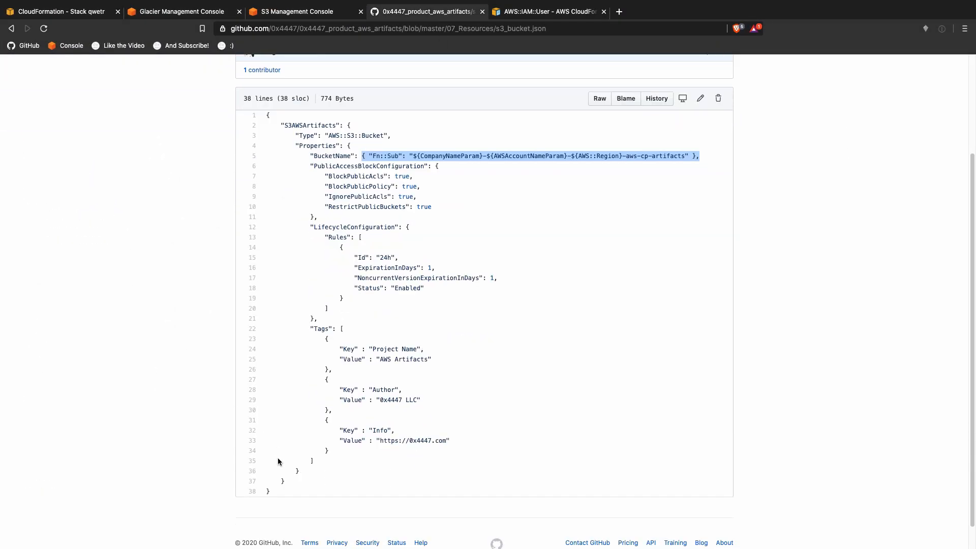
drag(309, 328, 358, 461)
key(super+c)
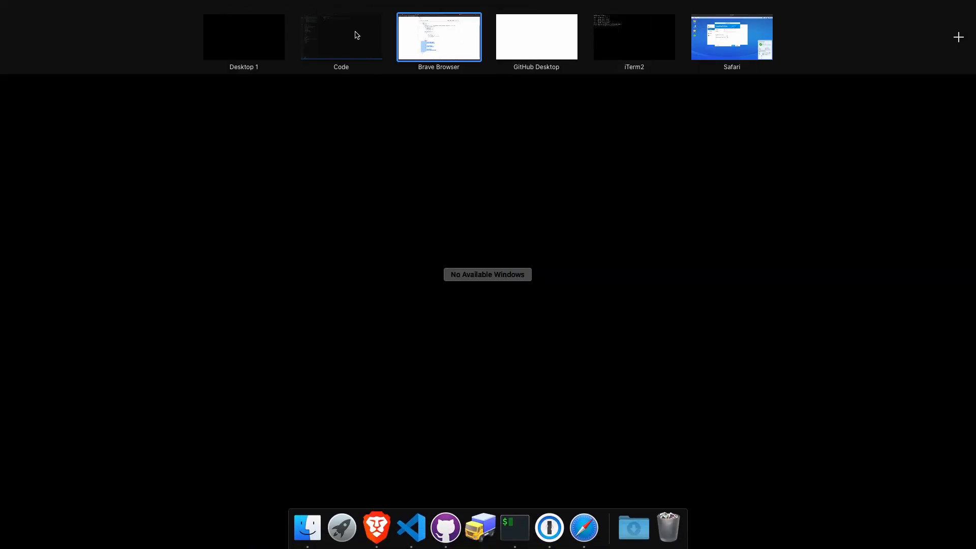
Step: Replace the Tags line with the copied block and set Project Name to 'Synology Backup'
click(355, 32)
drag(280, 80, 359, 80)
key(super+v)
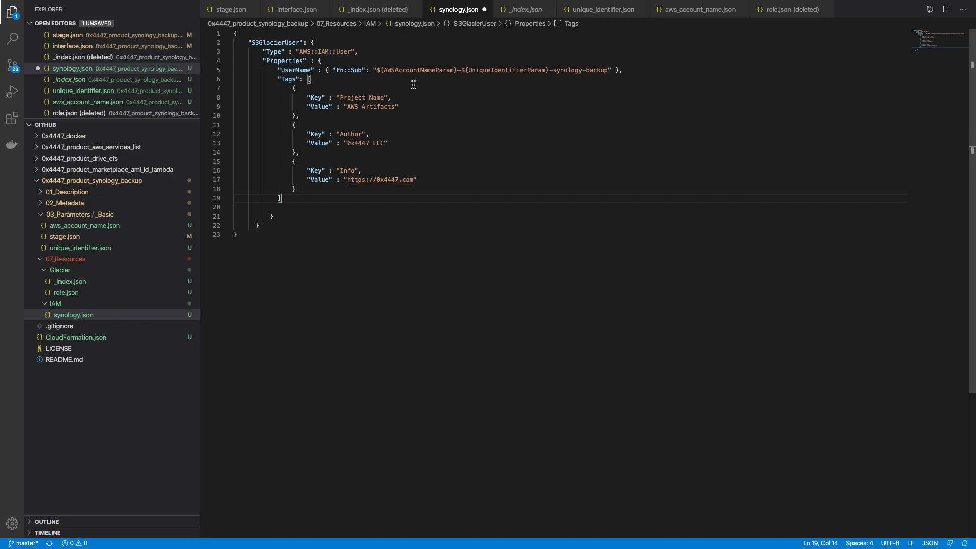
double_click(367, 107)
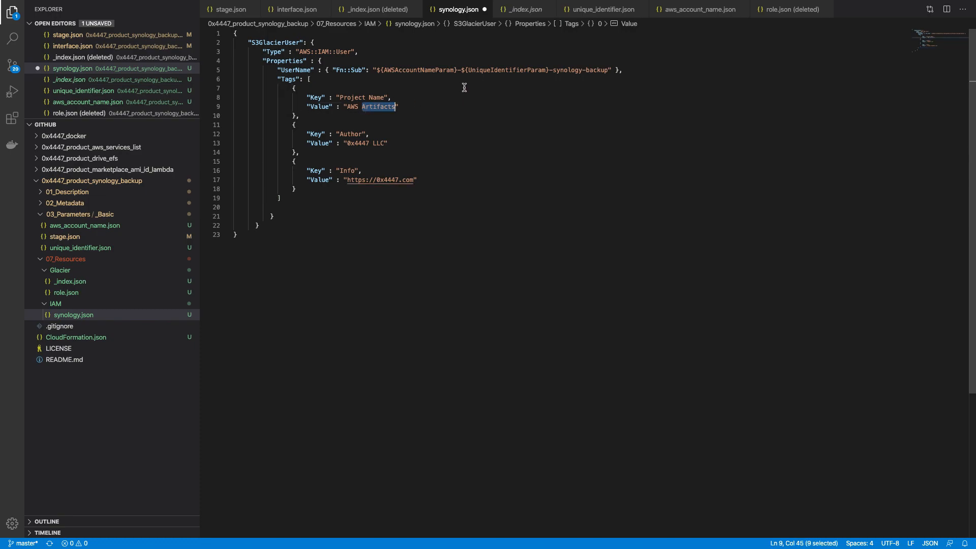
key(BackSpace)
key(BackSpace)
key(BackSpace)
key(BackSpace)
key(BackSpace)
text(Synology Backup)
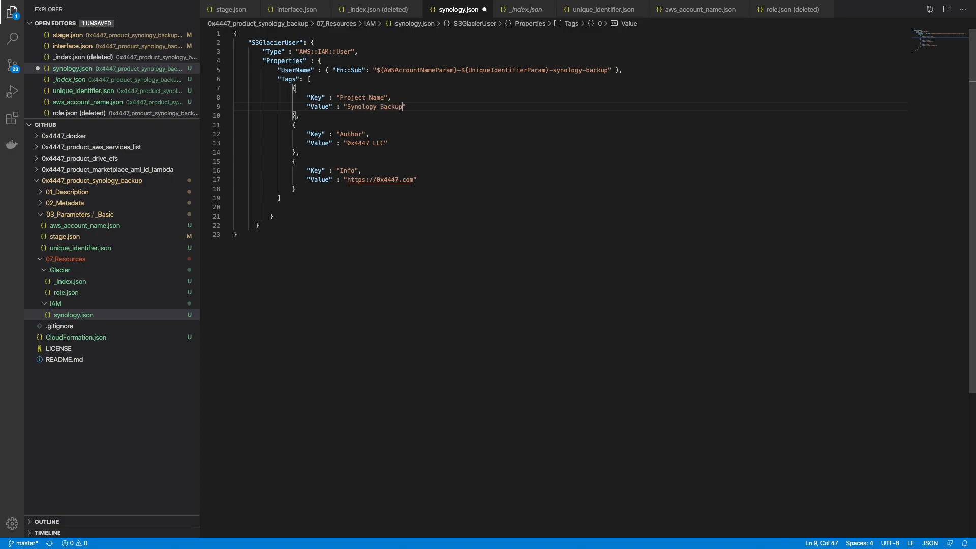
key(super+s)
Step: Fix the misplaced closing bracket after the tags and save synology.json
click(277, 208)
key(Tab)
key(BackSpace)
key(BackSpace)
key(BackSpace)
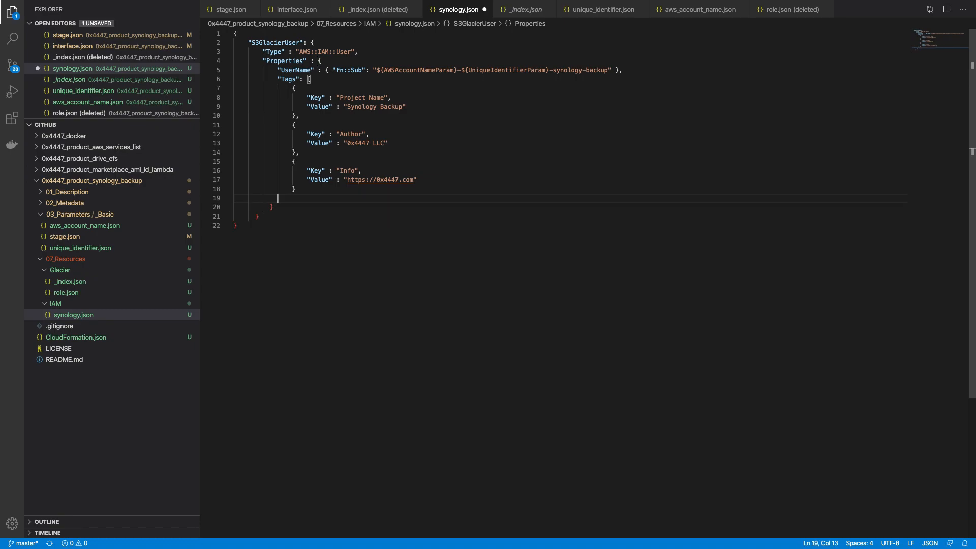
text(])
key(super+s)
key(ctrl+Up)
Step: Get a fresh terminal prompt, then return to the browser
click(617, 36)
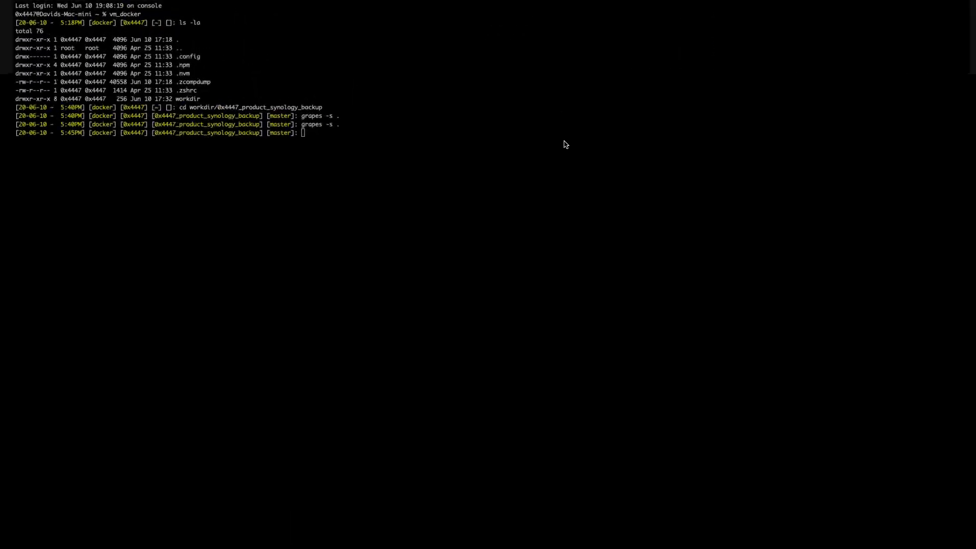
key(Return)
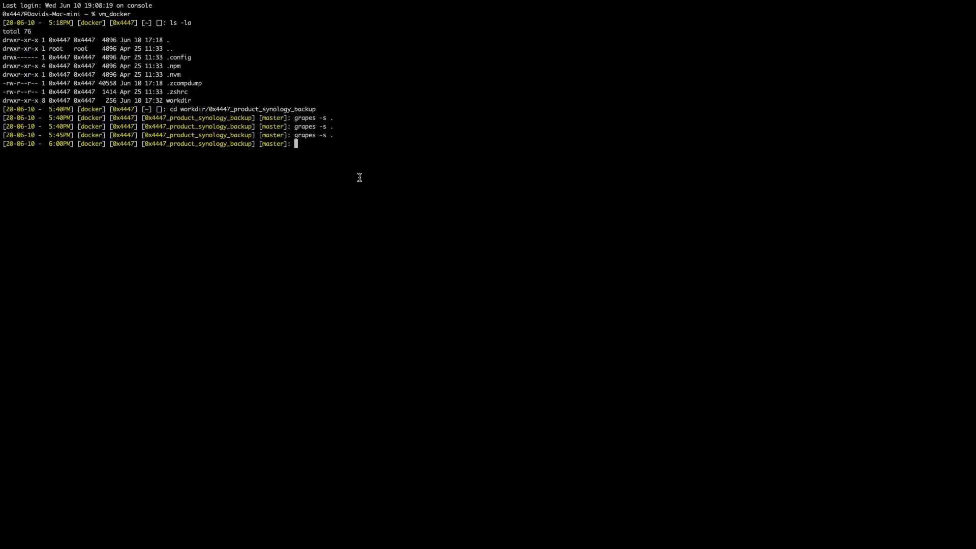
key(ctrl+Up)
click(448, 44)
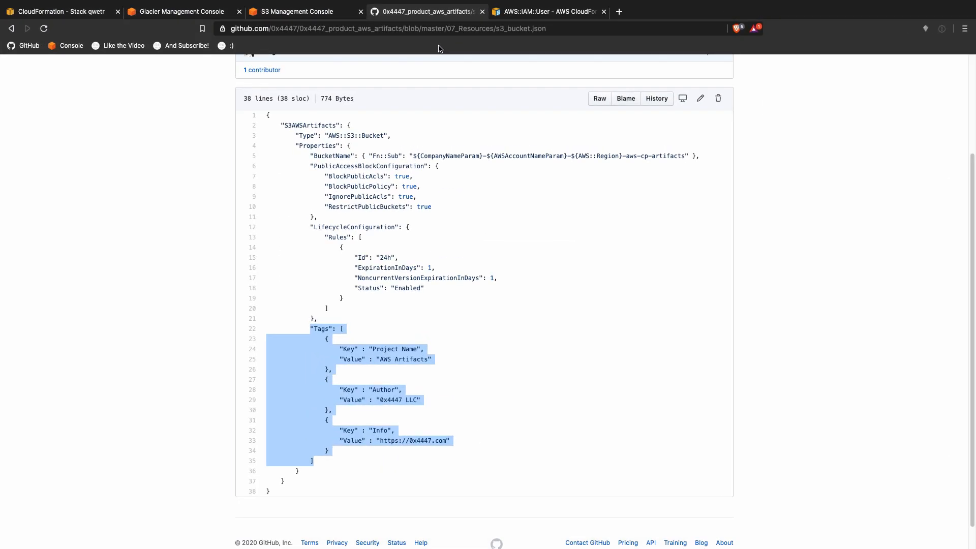
Step: Start updating the qwetr stack with Replace current template and Upload a template file, cancelling the file picker
click(68, 13)
click(765, 118)
click(460, 203)
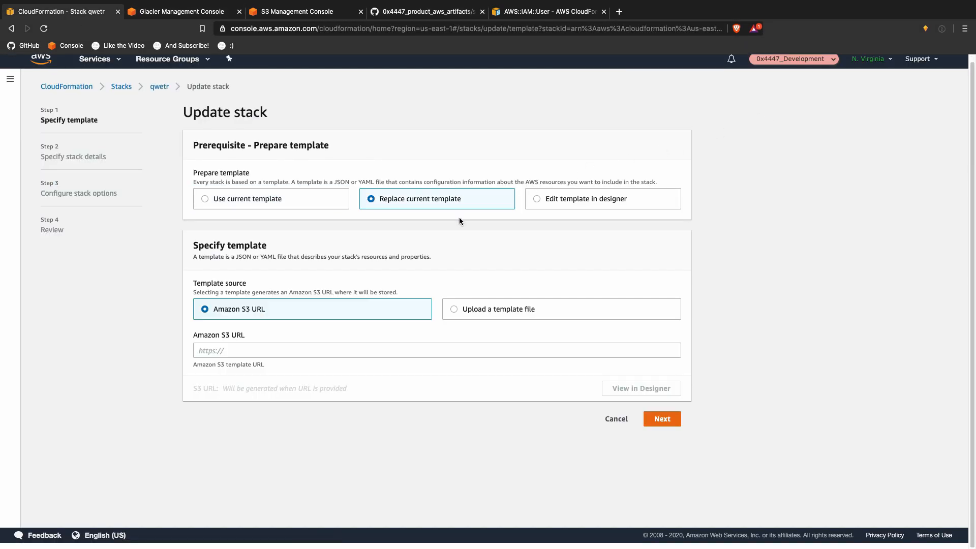
click(527, 307)
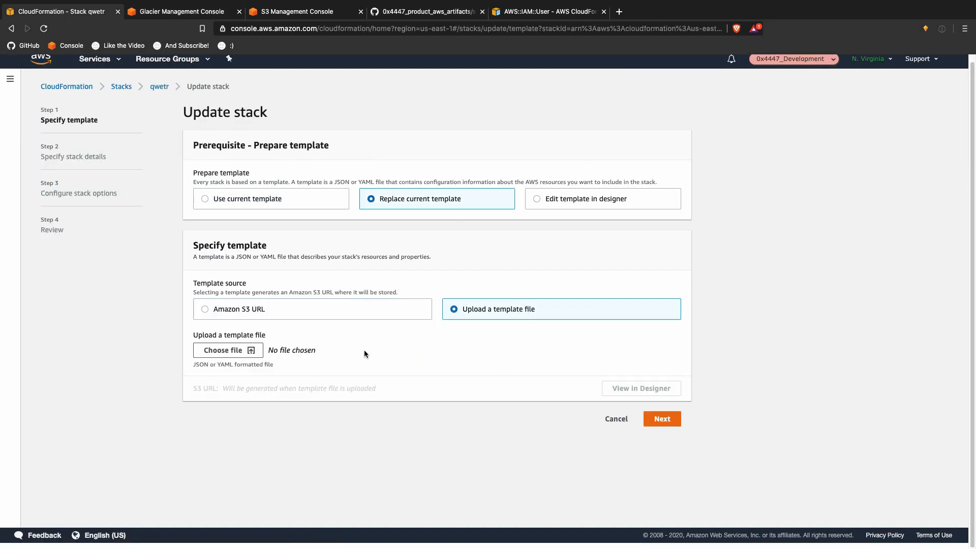
click(250, 350)
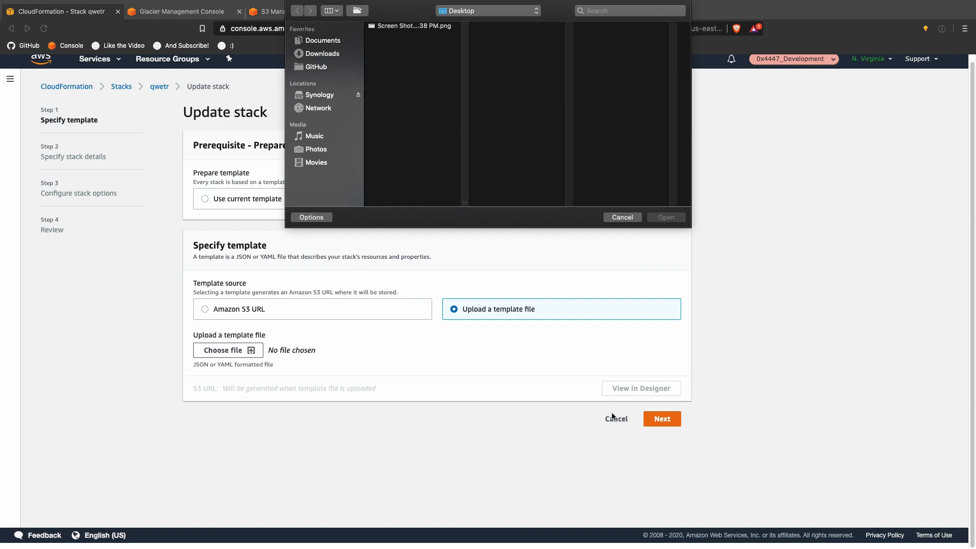
click(617, 219)
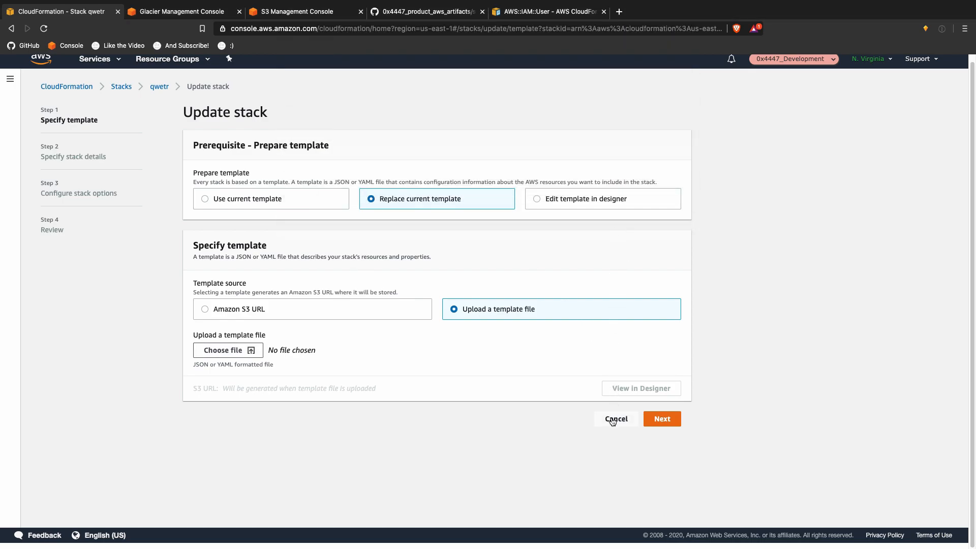
click(250, 349)
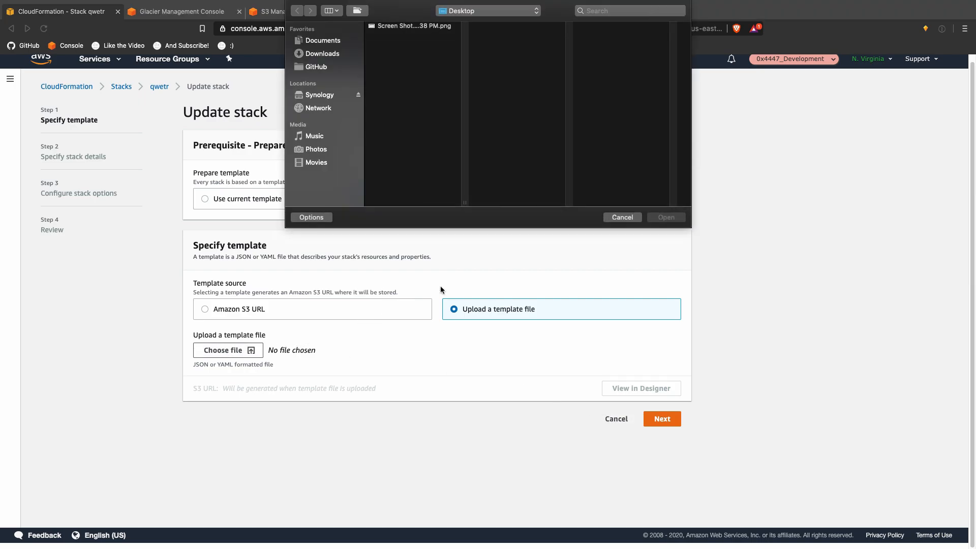
click(613, 217)
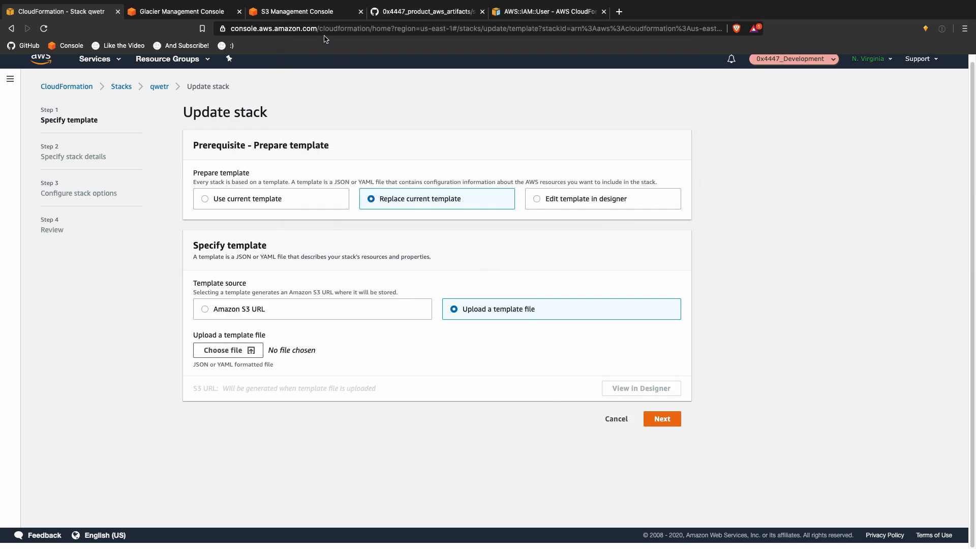
click(315, 13)
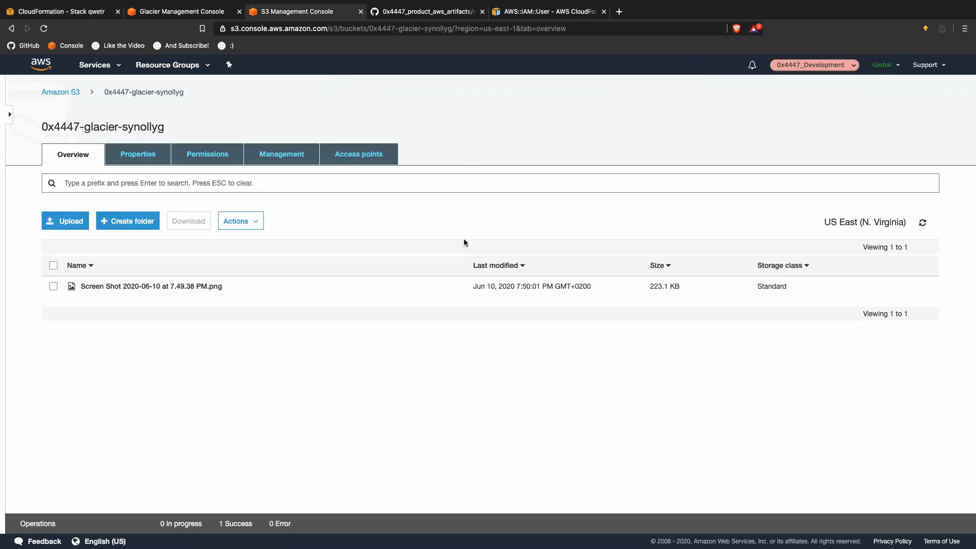
Step: Delete the screenshot file from the 0x4447-glacier-synollyg bucket
click(197, 287)
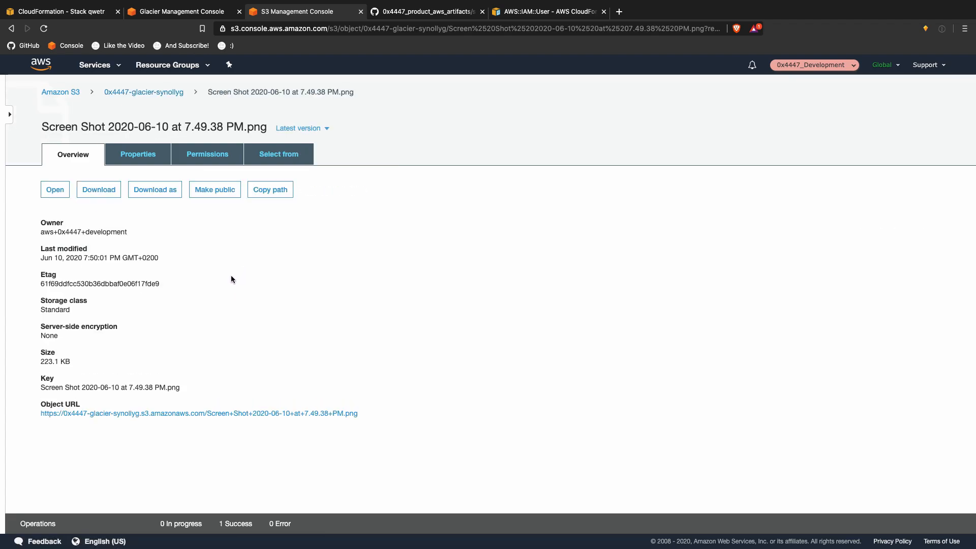
double_click(44, 310)
click(143, 92)
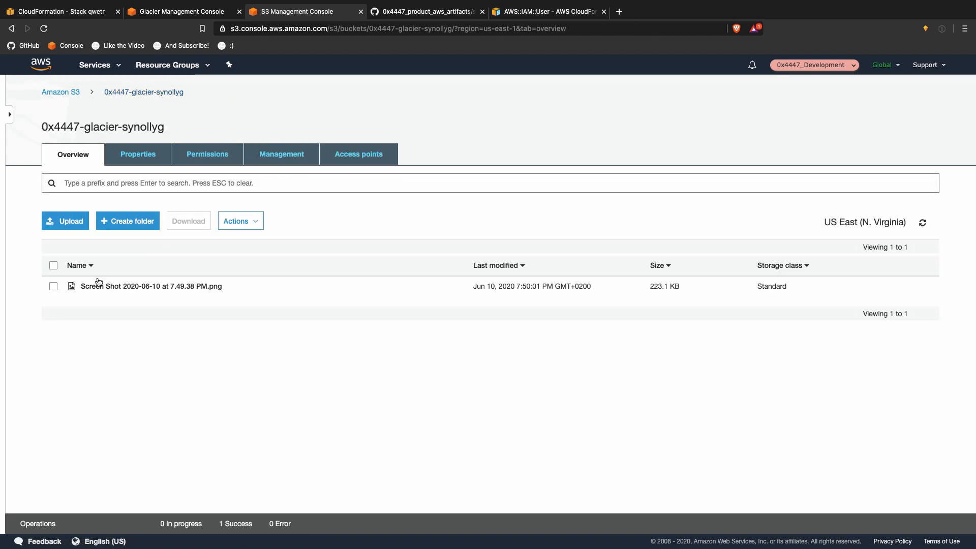
click(53, 286)
click(238, 220)
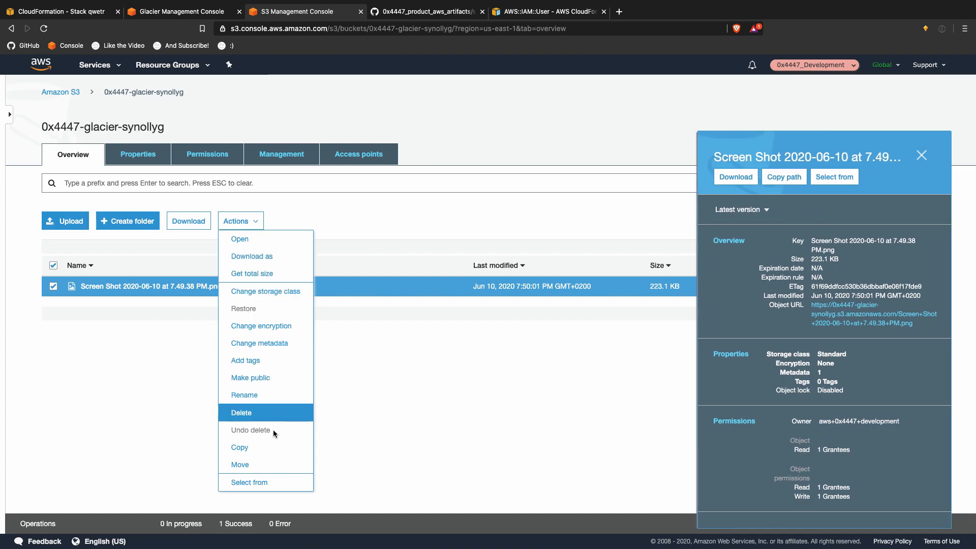
click(270, 413)
click(630, 413)
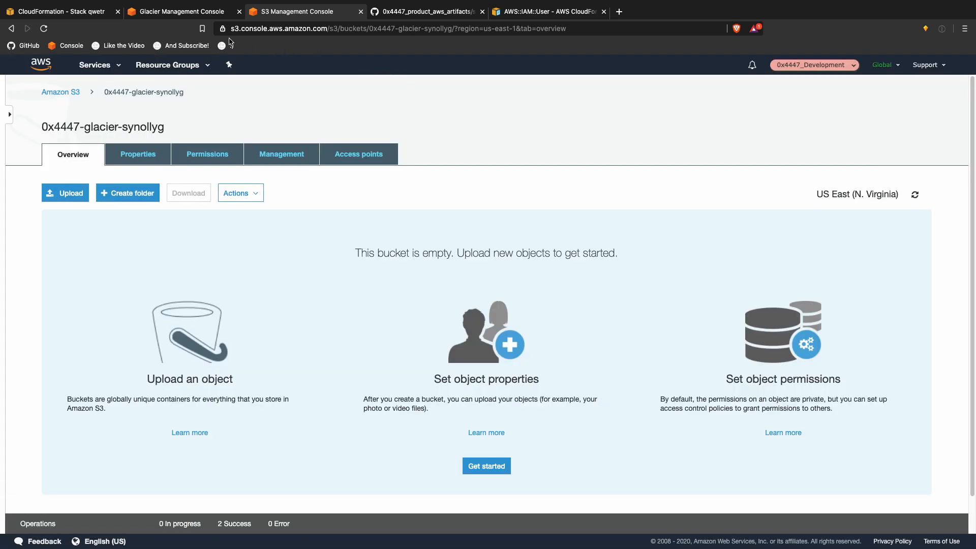
Step: Browse the template file picker to the GitHub synology backup repository folder
click(176, 11)
click(61, 11)
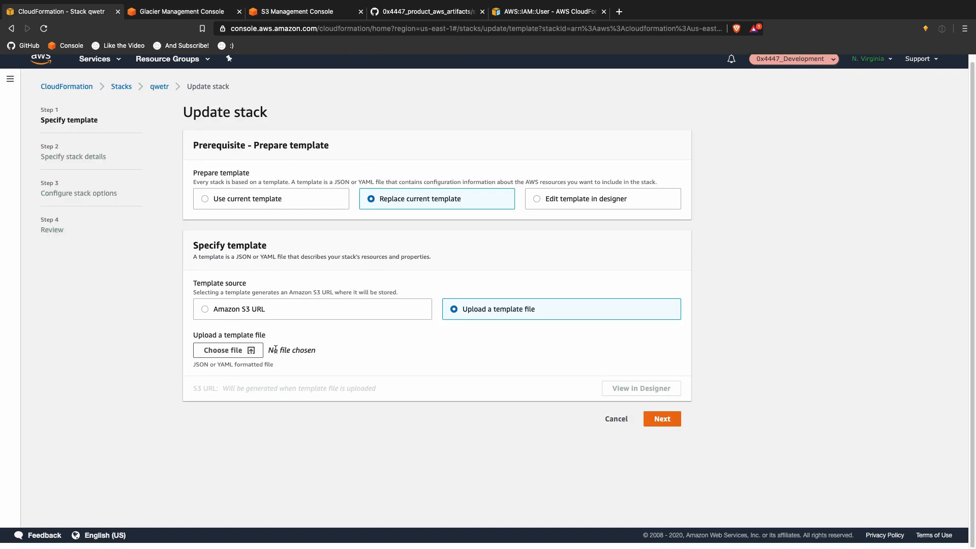
click(258, 354)
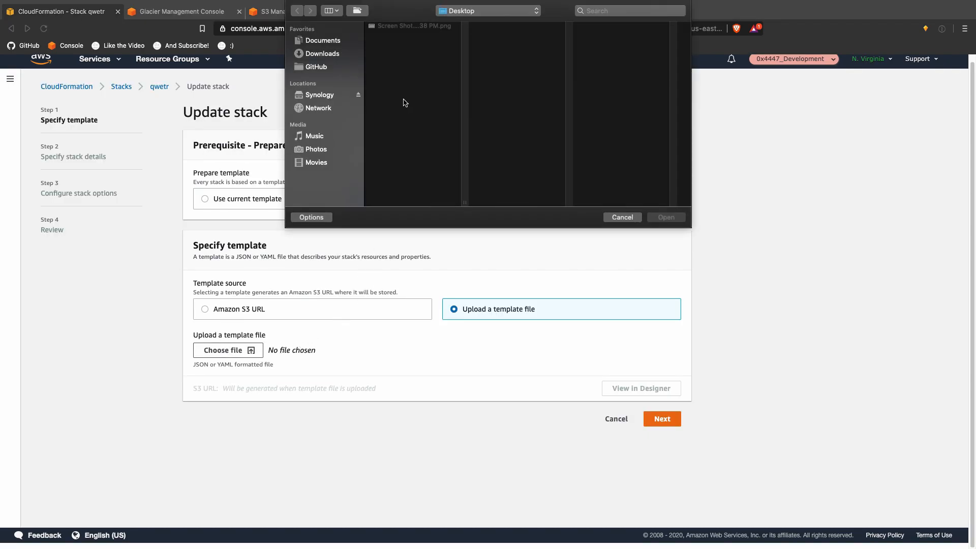
click(338, 68)
click(425, 65)
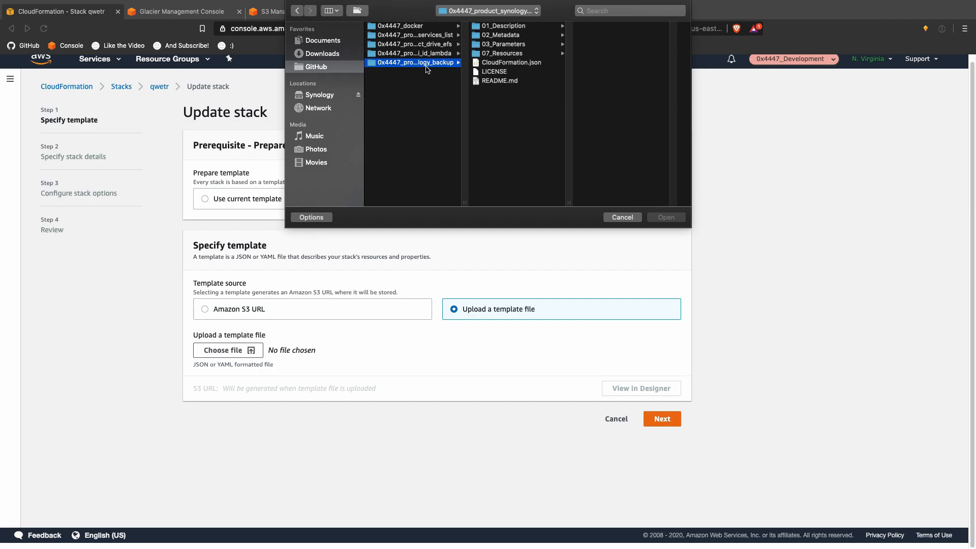
Step: Upload CloudFormation.json and set AWSAccountNameParam to development and UniqueIdentifierParam to building
click(528, 65)
click(662, 218)
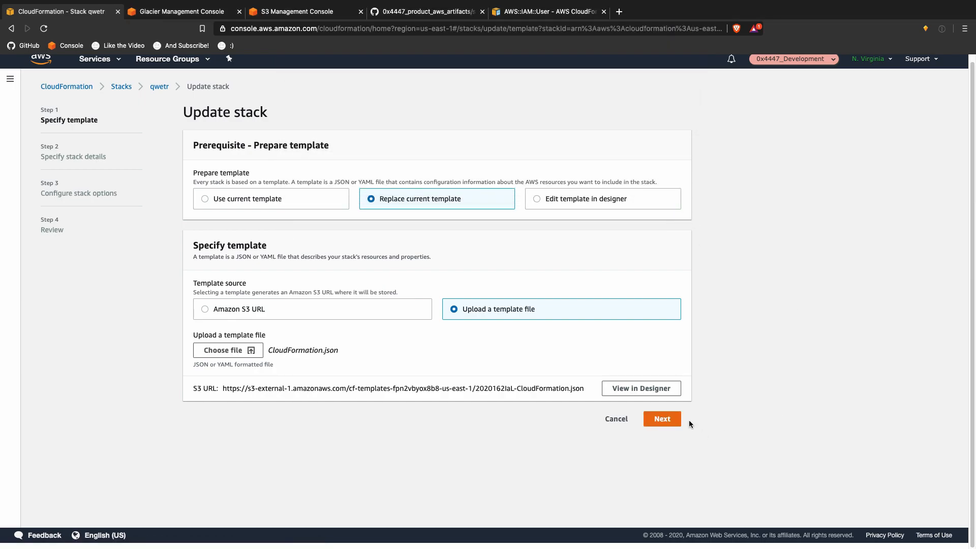
click(655, 419)
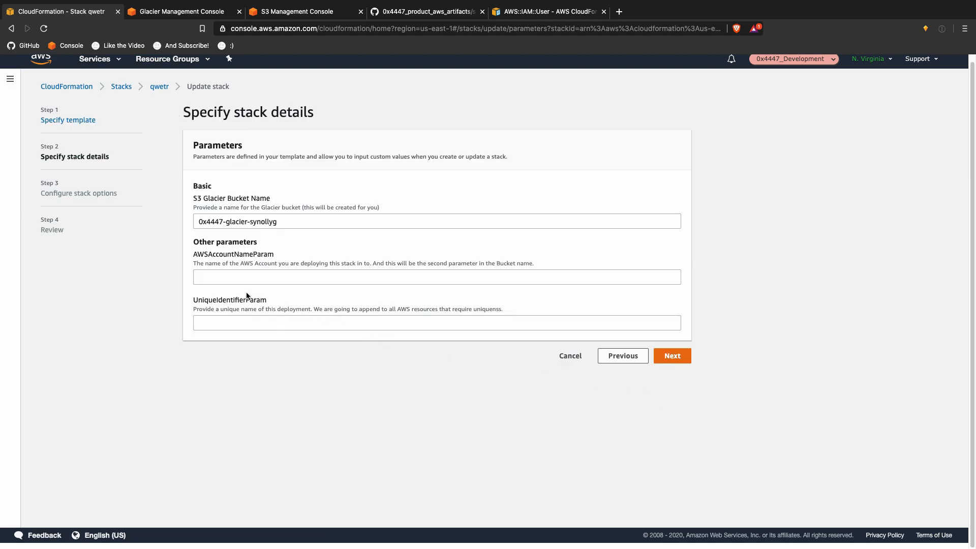
click(245, 276)
text(development)
key(Tab)
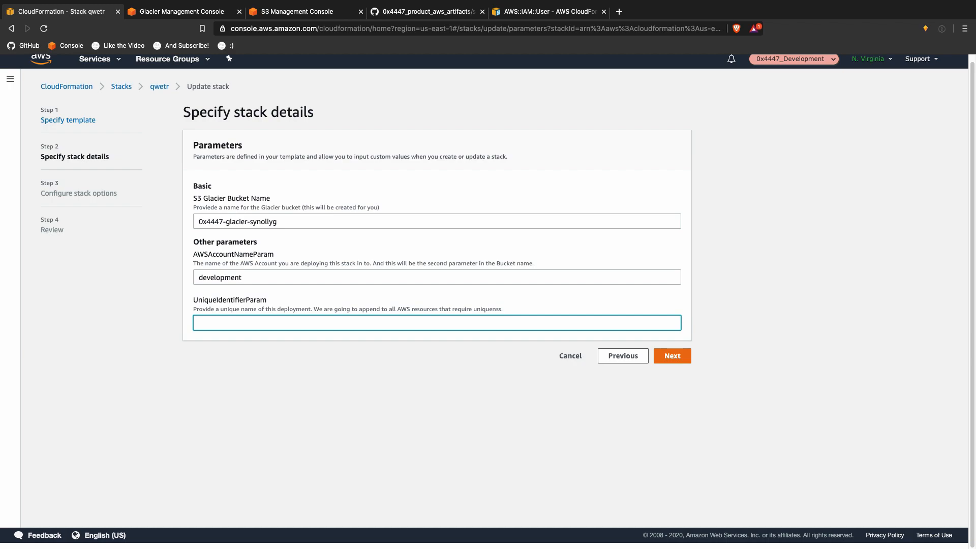
text(building)
Step: Skip stack options, tick the IAM acknowledgement, review the S3Glacier replacement, and submit the qwetr update
click(681, 355)
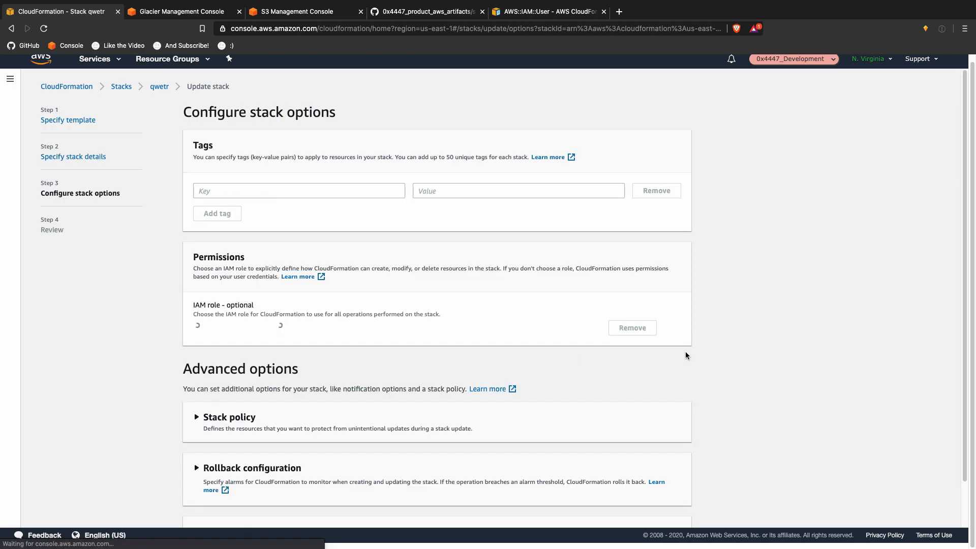
scroll(697, 391, down, 2)
click(680, 514)
scroll(605, 507, down, 10)
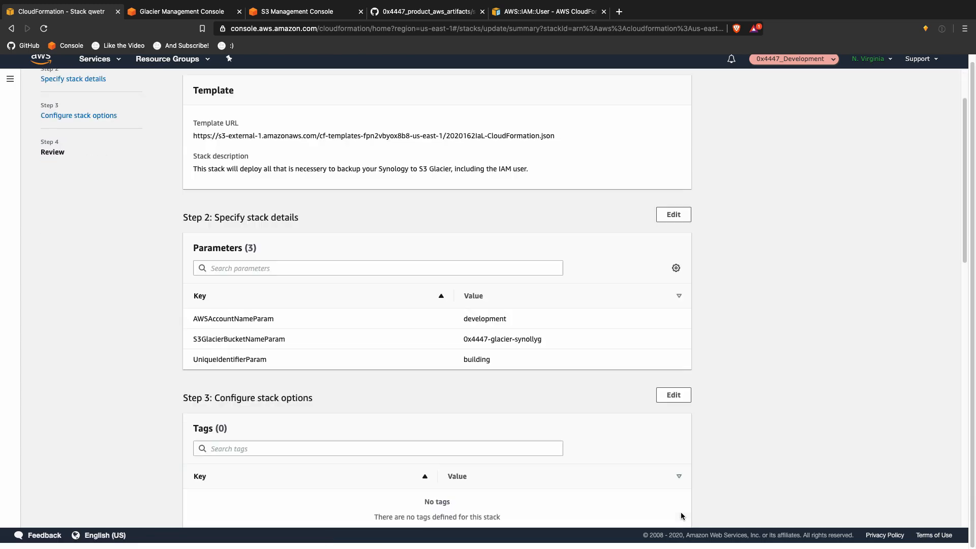
scroll(517, 503, down, 5)
click(469, 481)
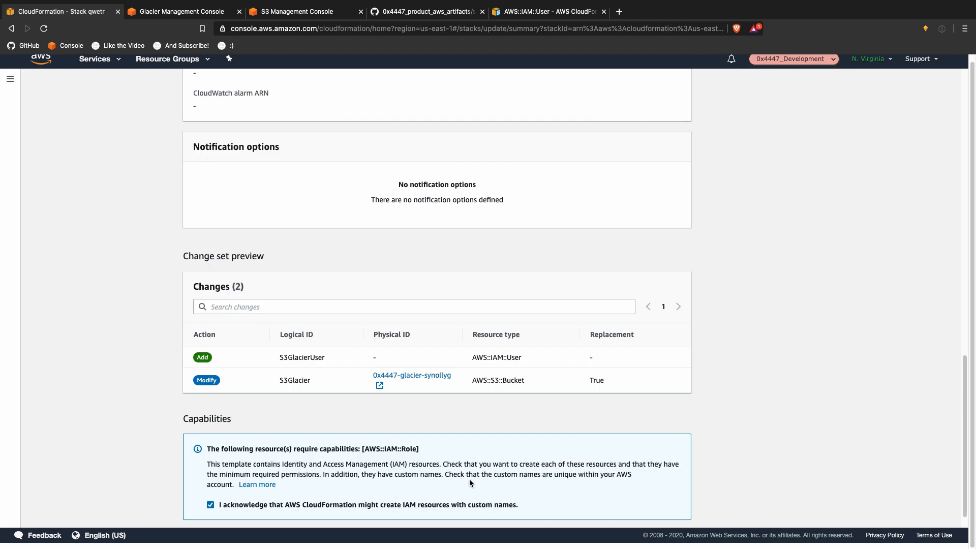
drag(596, 379, 272, 381)
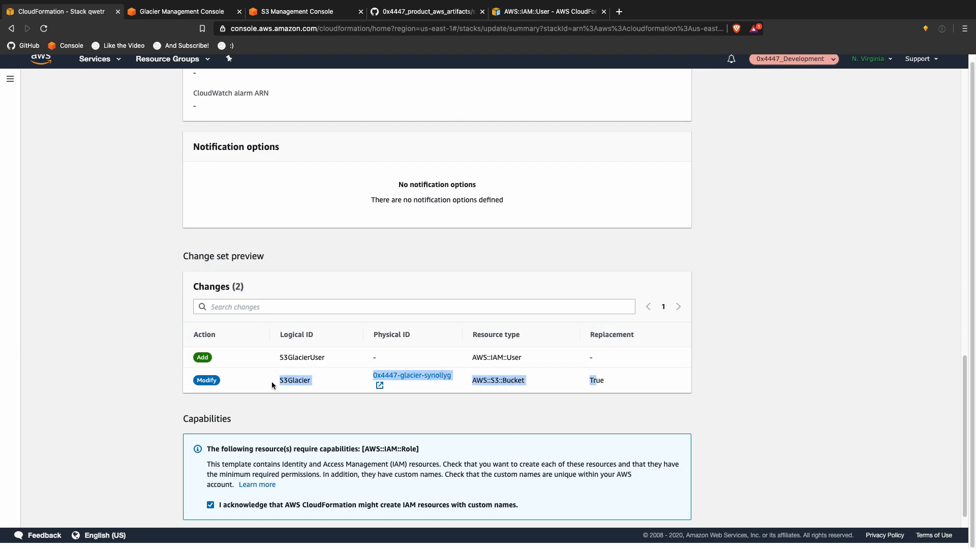
drag(272, 381, 608, 374)
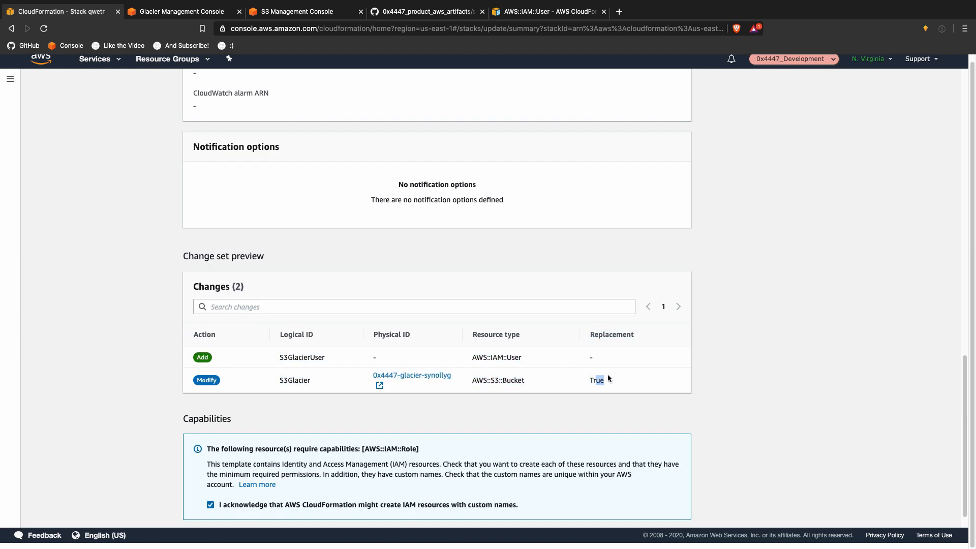
scroll(685, 406, down, 1)
click(670, 511)
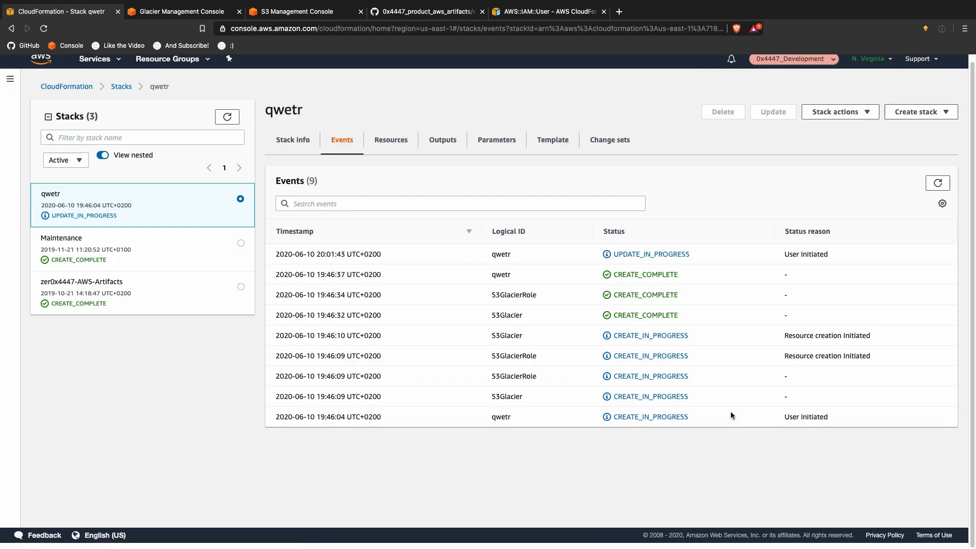
Step: Refresh the qwetr stack events until S3GlacierUser shows CREATE_IN_PROGRESS
click(937, 182)
click(937, 183)
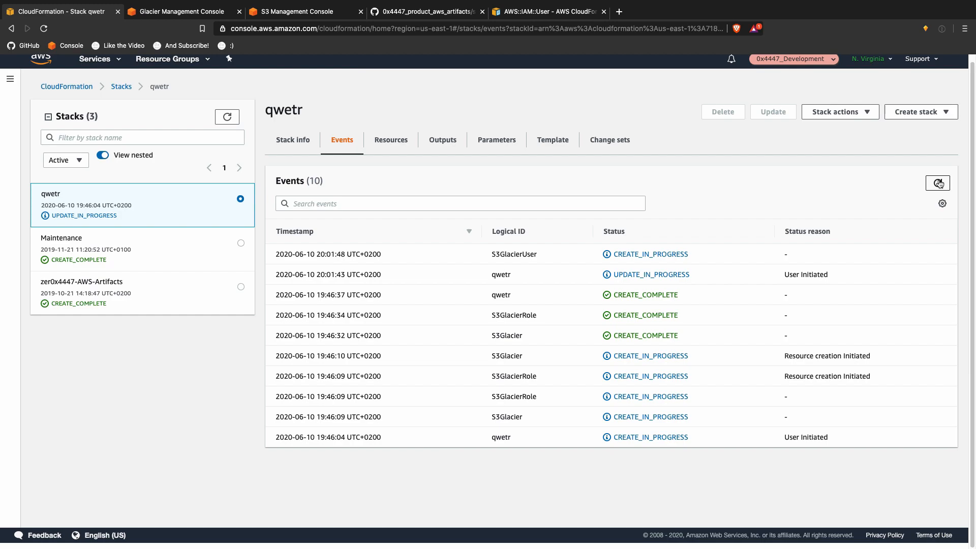
click(939, 184)
click(938, 183)
click(939, 184)
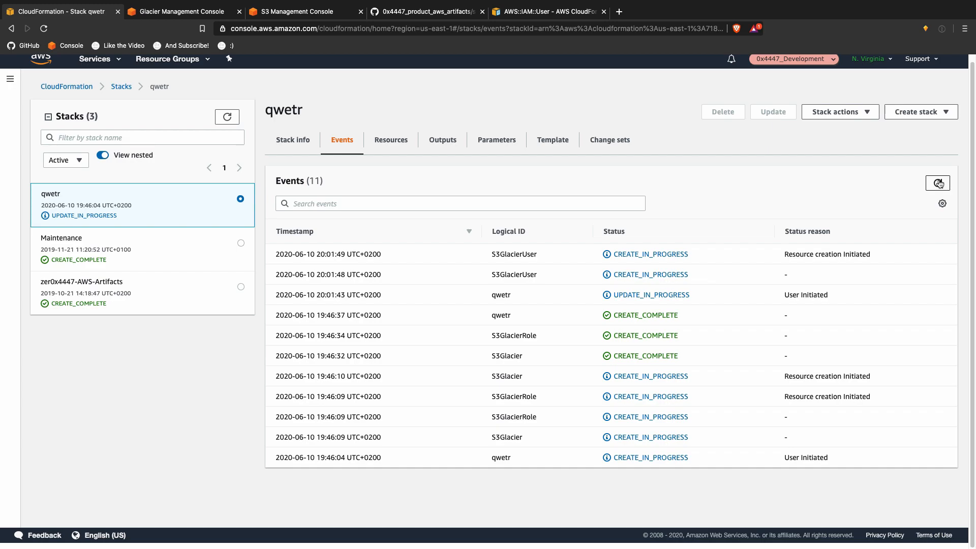
Step: Reload the S3 bucket list and open the new development-building-us-east-1-synology-backup bucket
click(323, 15)
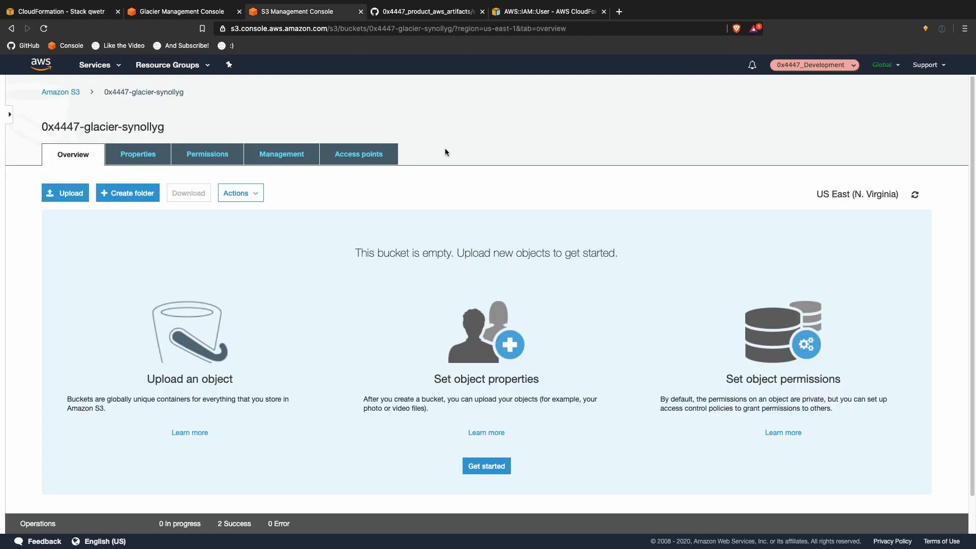
click(75, 92)
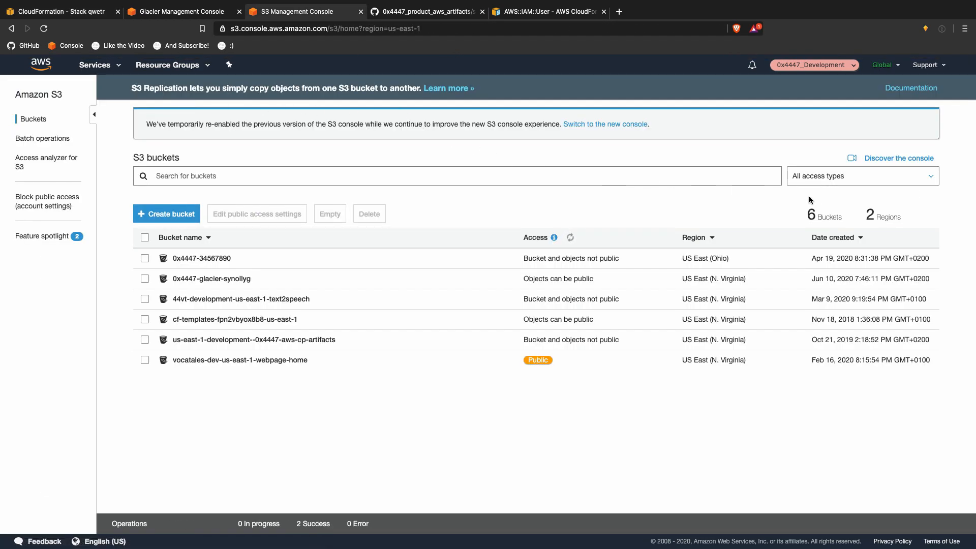
click(922, 215)
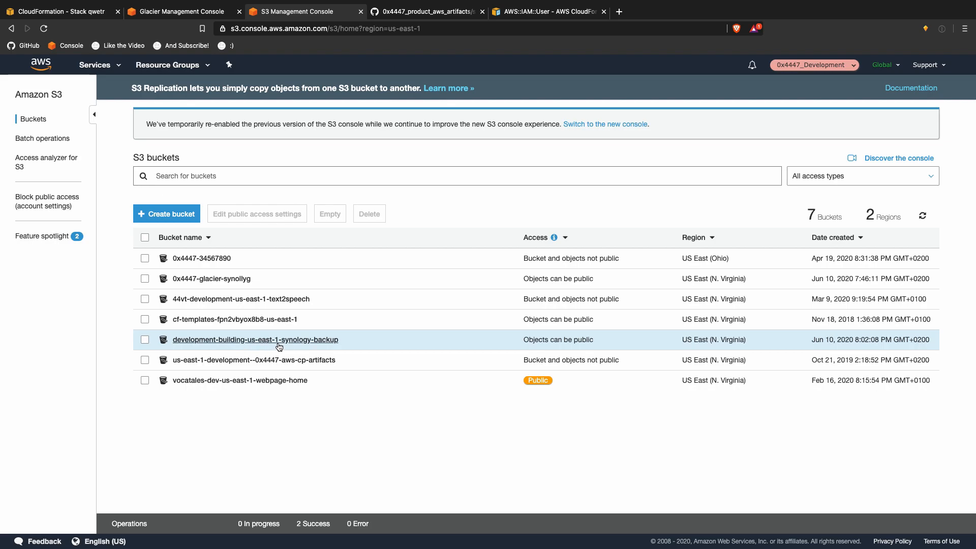
click(315, 341)
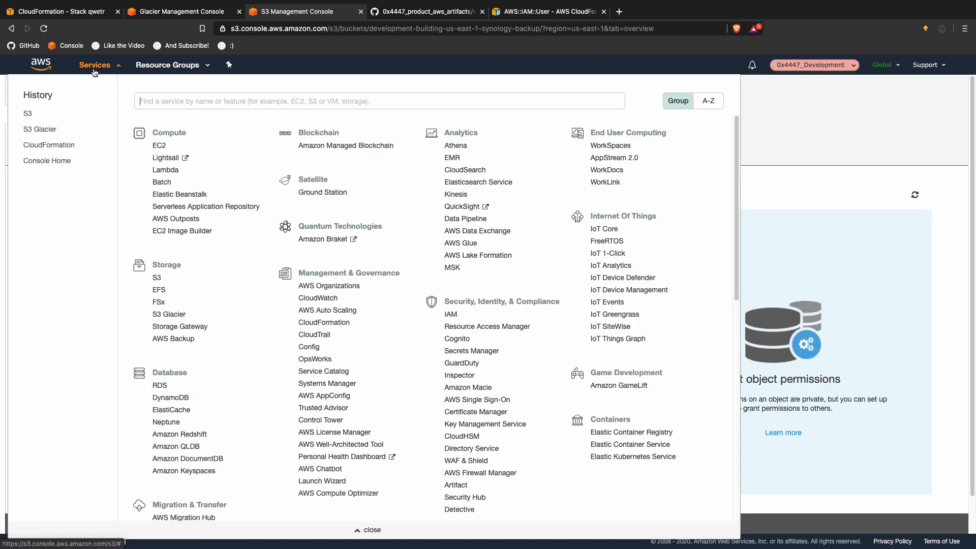
click(94, 72)
Step: Search 'iam' to open IAM in a new tab and open the development-building-synology-backup user
text(iam)
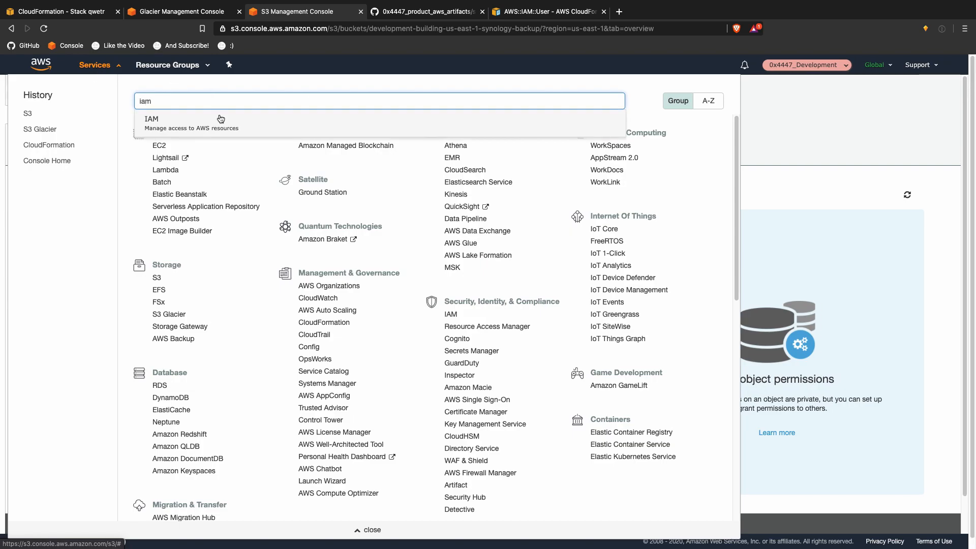
super+click(215, 123)
key(Escape)
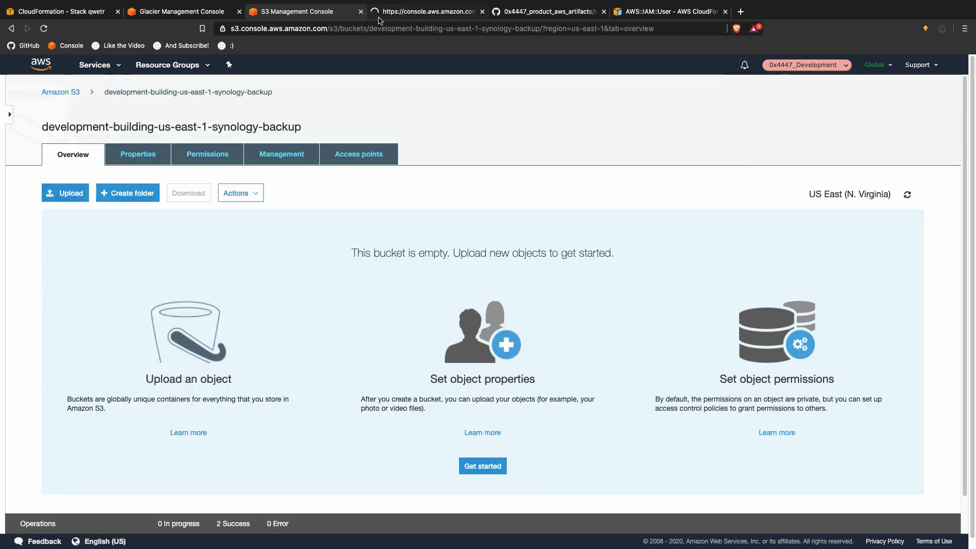
click(383, 13)
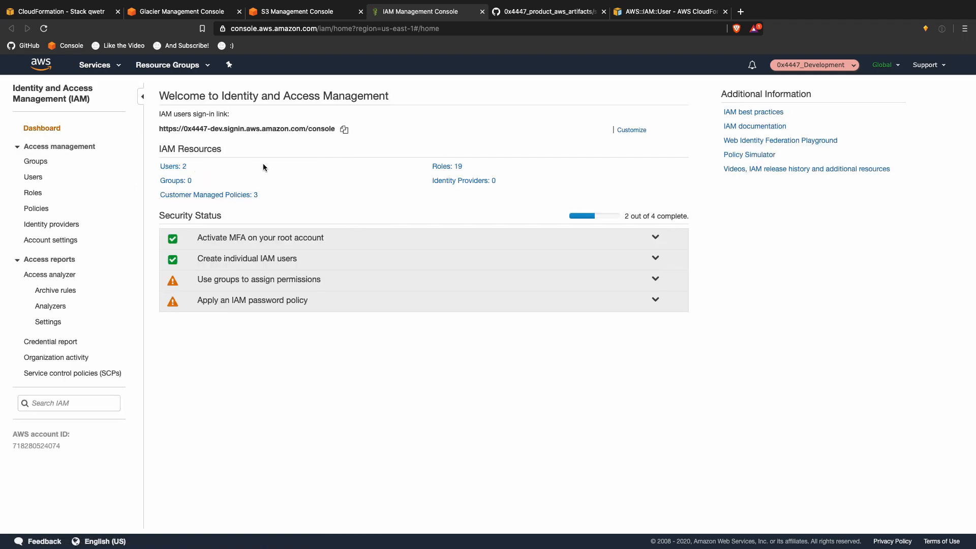
click(170, 166)
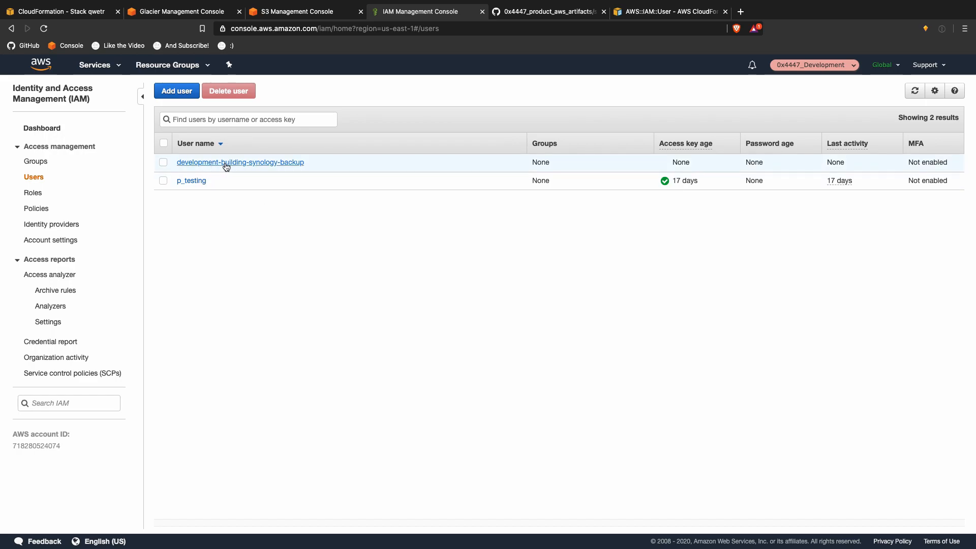
click(259, 163)
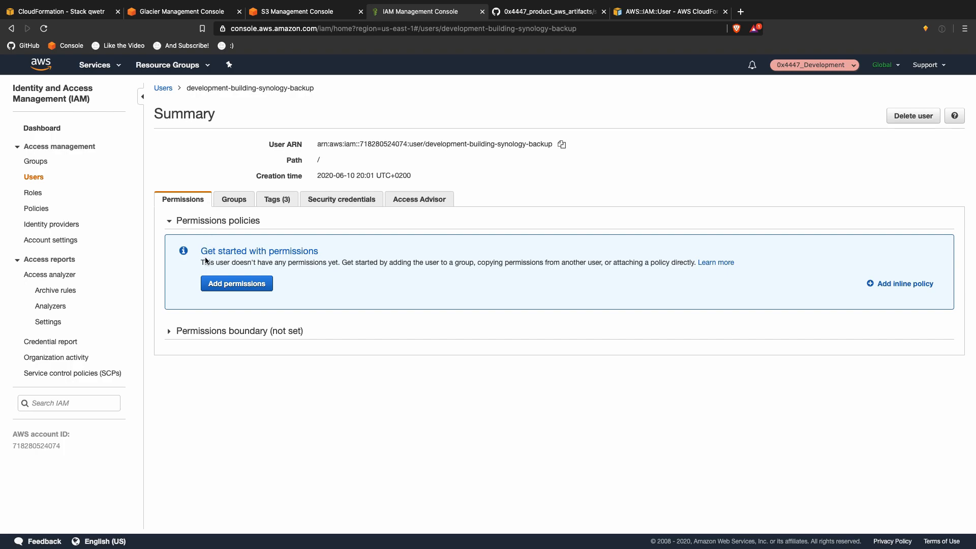
Step: Try copying and attaching permissions, then an inline policy, for the backup user, cancelling both
click(220, 283)
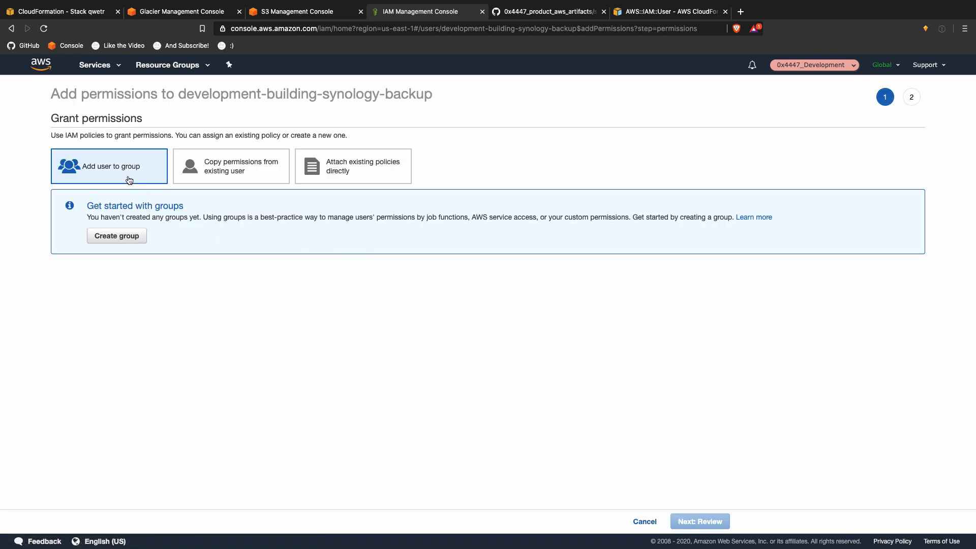
click(212, 177)
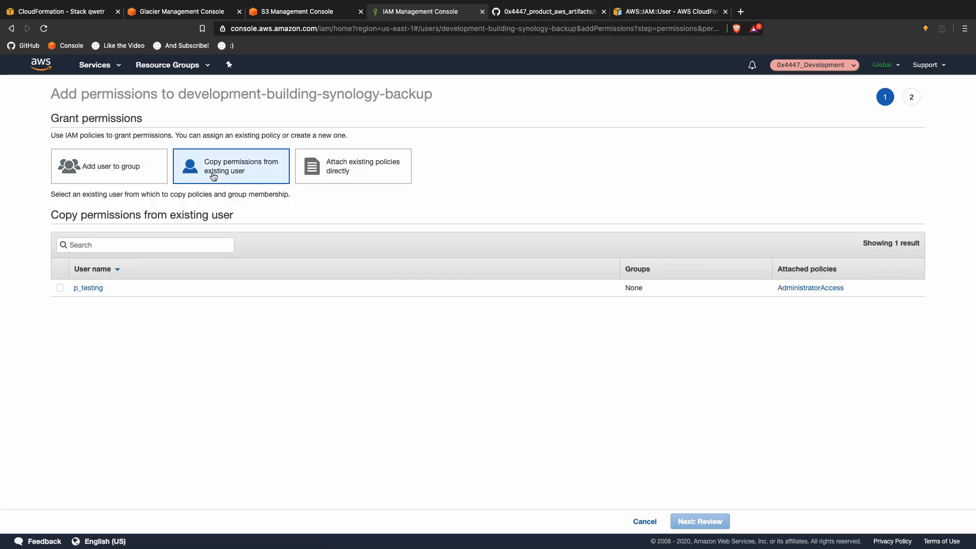
click(319, 175)
click(652, 521)
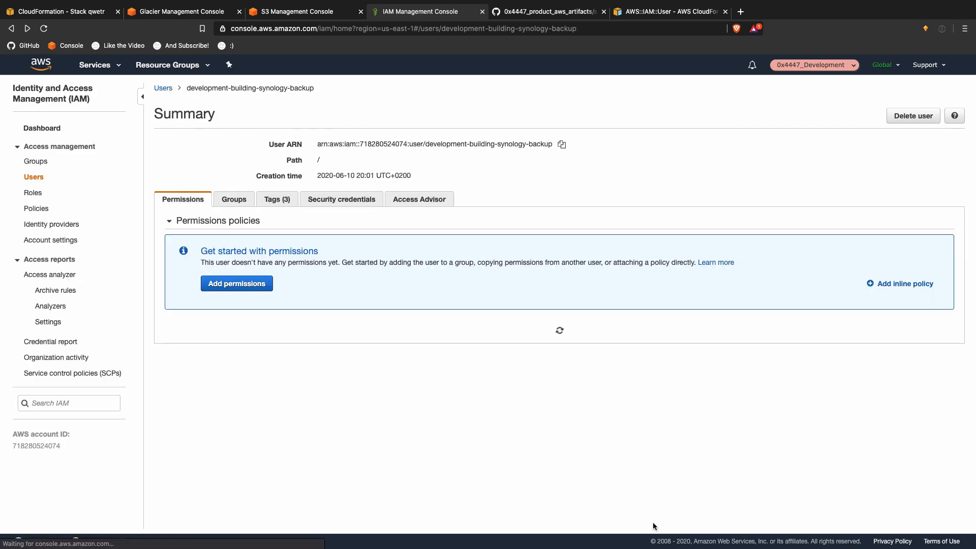
click(910, 284)
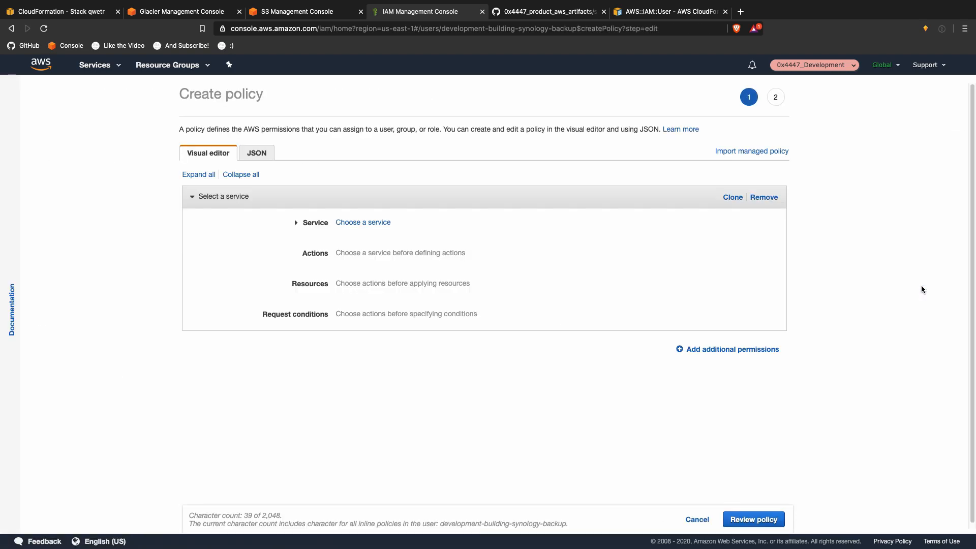
click(697, 518)
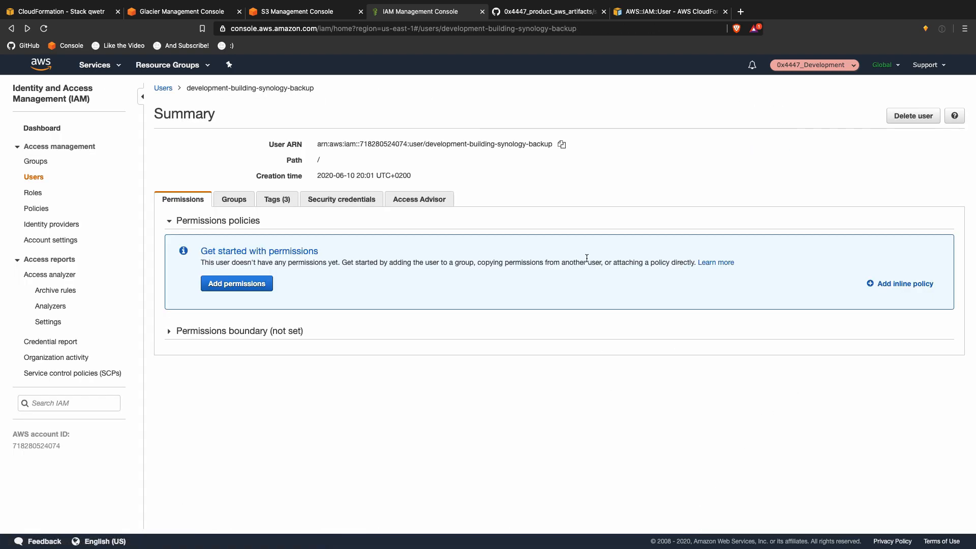
Step: Check the user's Tags and Permissions, then return to the AWS::IAM::User reference
click(278, 200)
click(205, 201)
click(660, 11)
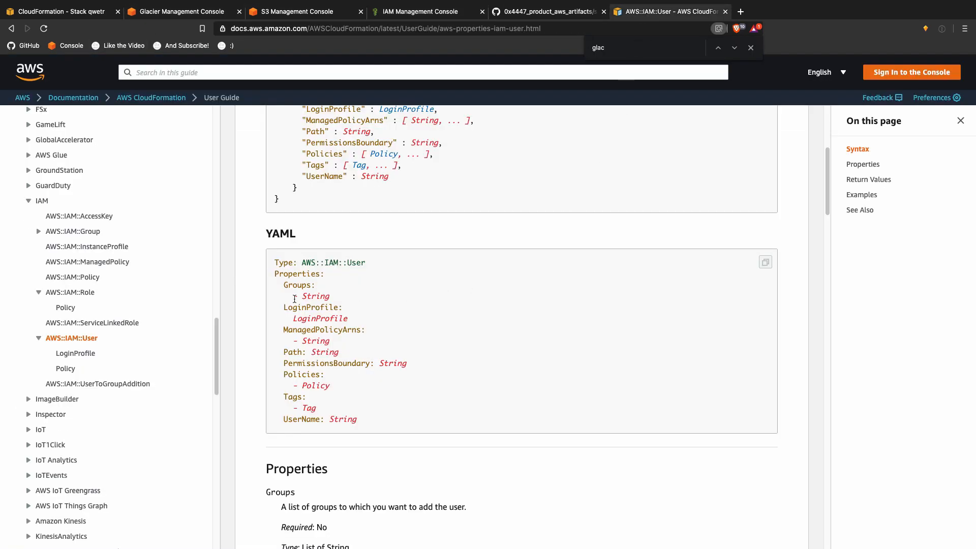
Step: Reload the AWS::IAM::User reference at its JSON syntax, then return to the backup user's summary
click(86, 340)
scroll(365, 304, down, 2)
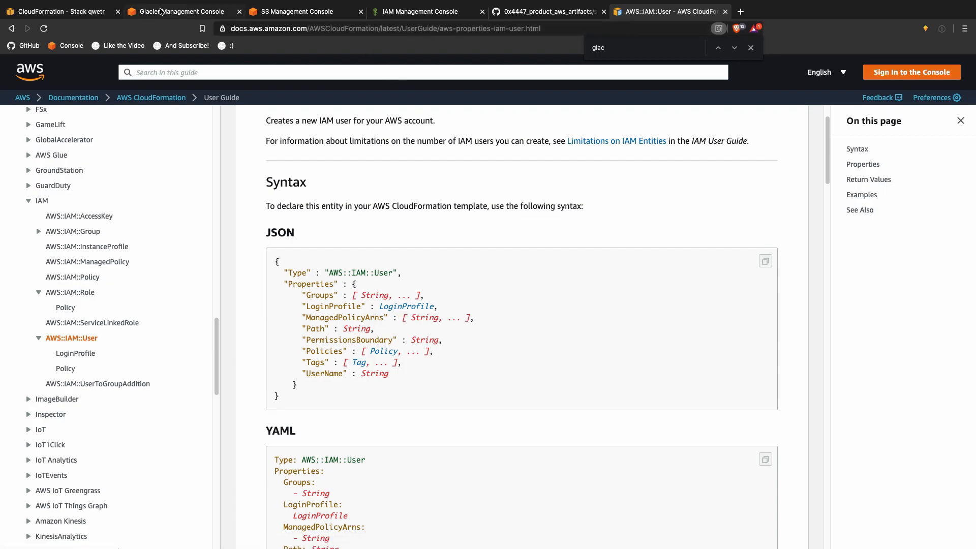
click(420, 11)
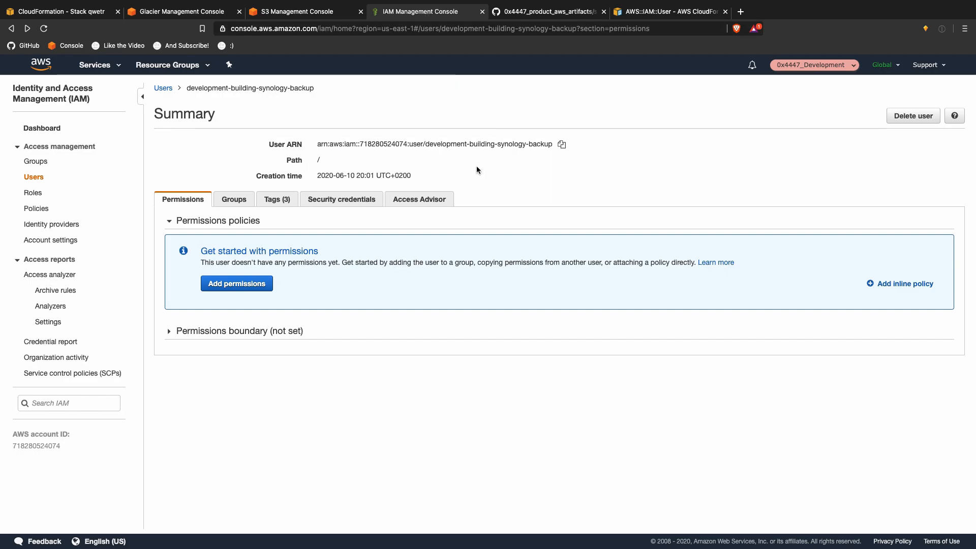
Step: Start setting a permissions boundary, browse the policies, and cancel without choosing one
click(260, 332)
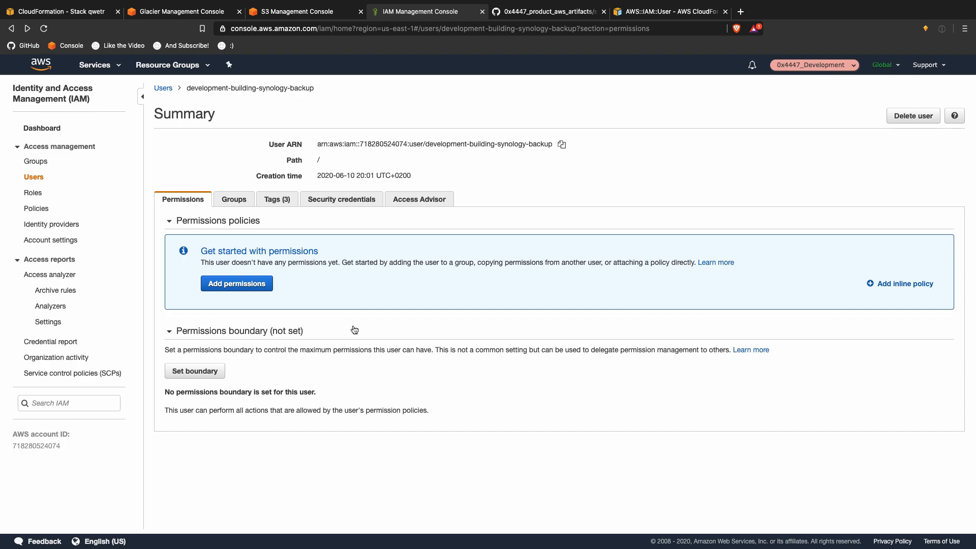
click(195, 371)
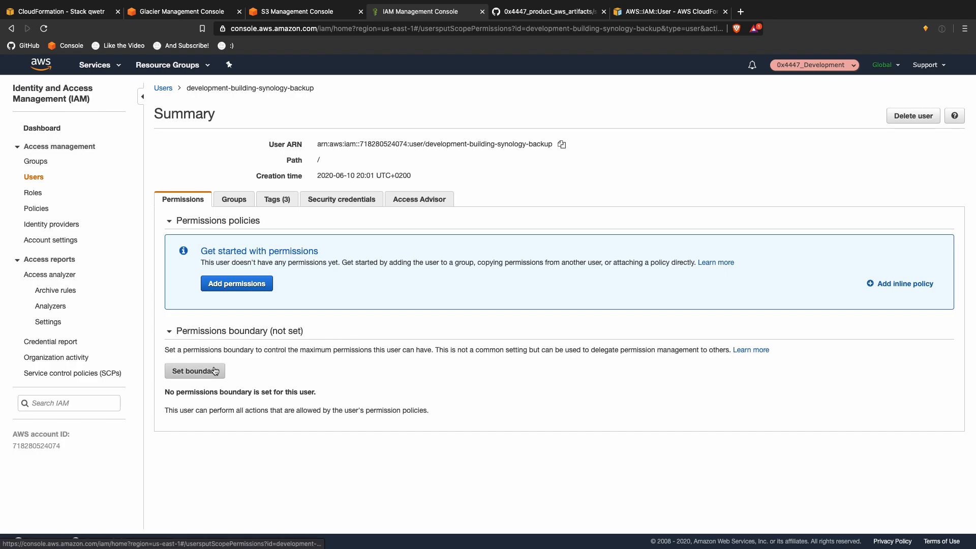
scroll(379, 350, down, 10)
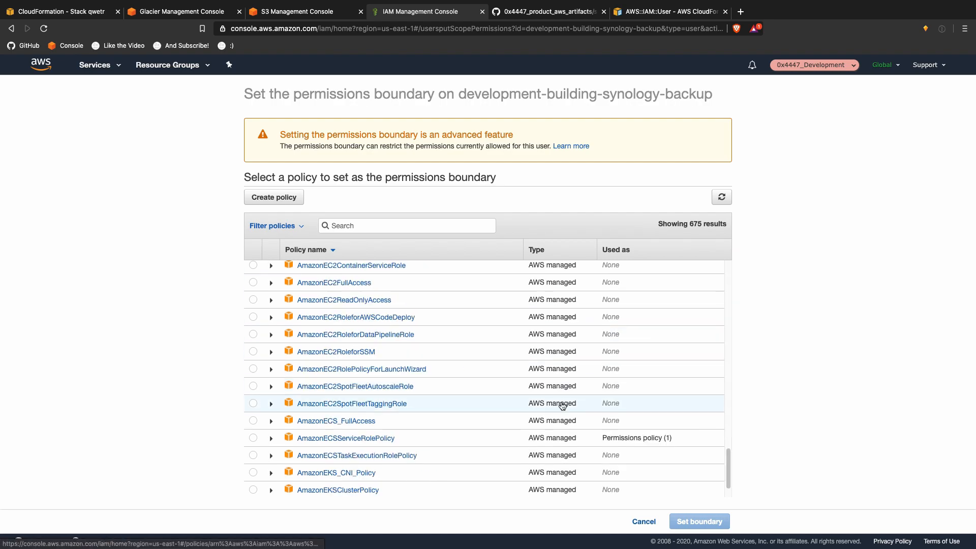
scroll(563, 405, down, 1)
click(652, 522)
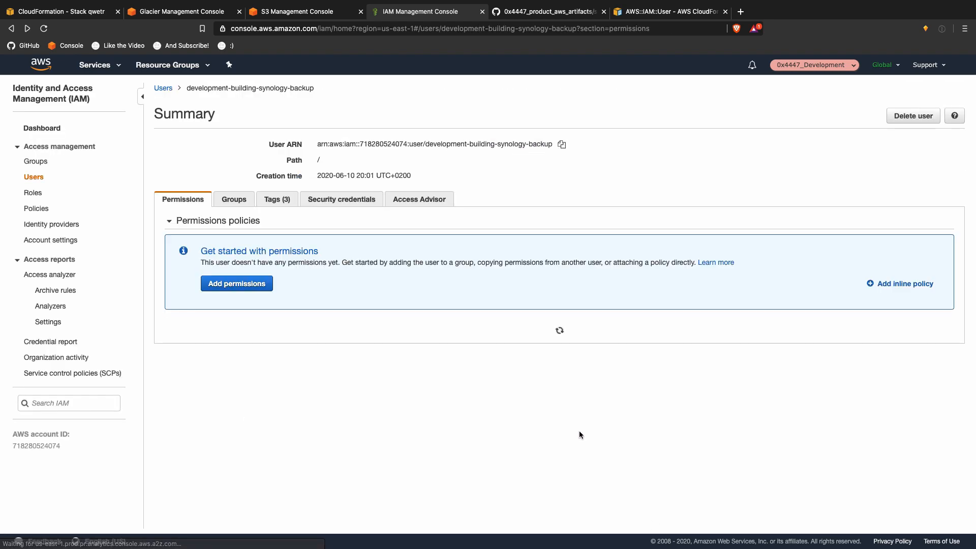
Step: Re-expand the permissions boundary details and select its description sentence
click(196, 337)
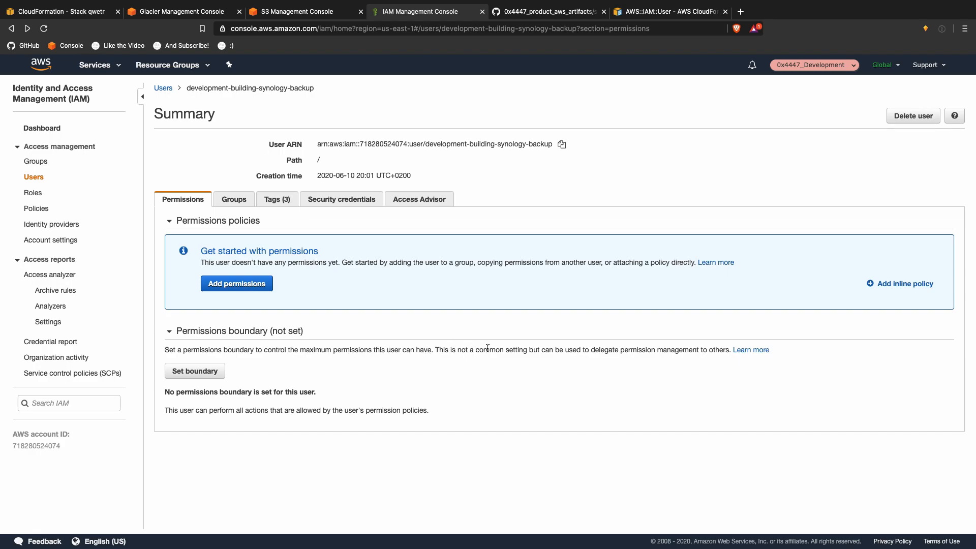
drag(727, 349, 181, 347)
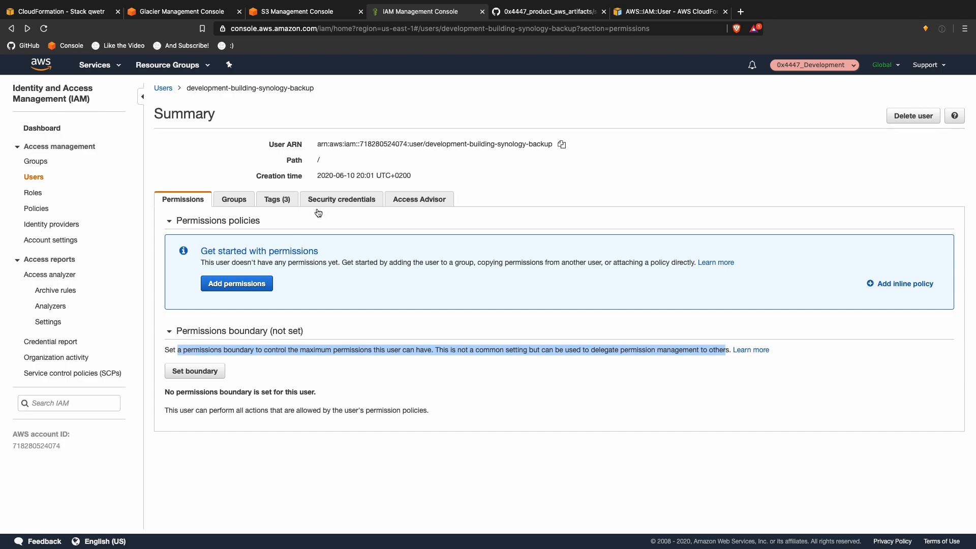
click(307, 11)
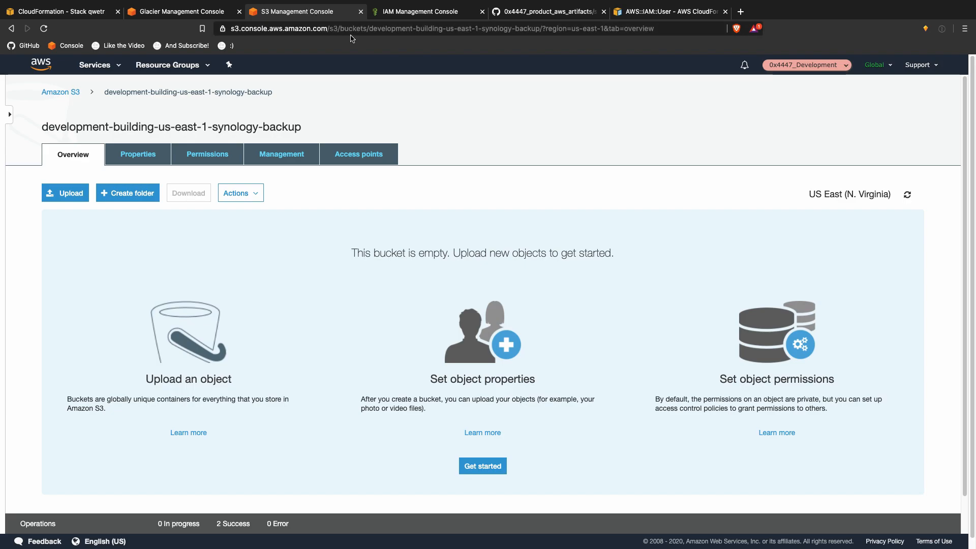
Step: Select the Policies property line in the AWS::IAM::User JSON syntax block
click(670, 11)
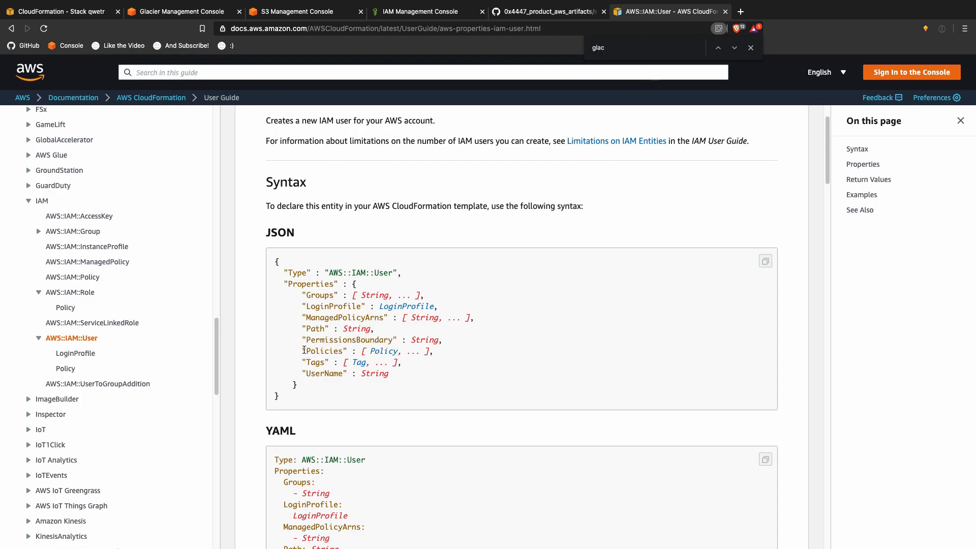
drag(304, 349, 483, 353)
key(super+c)
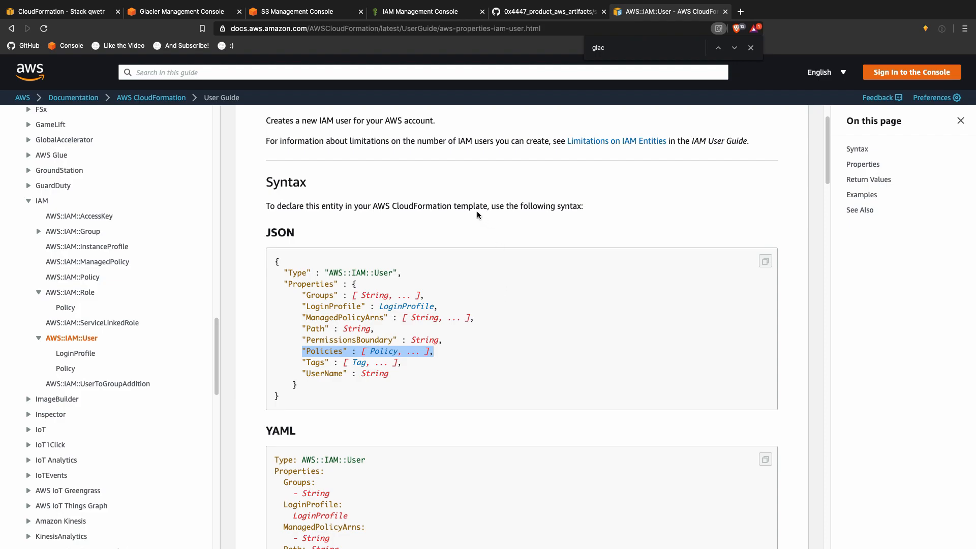
Step: Paste the Policies line after UserName in synology.json, emptying its placeholder list
key(ctrl+Up)
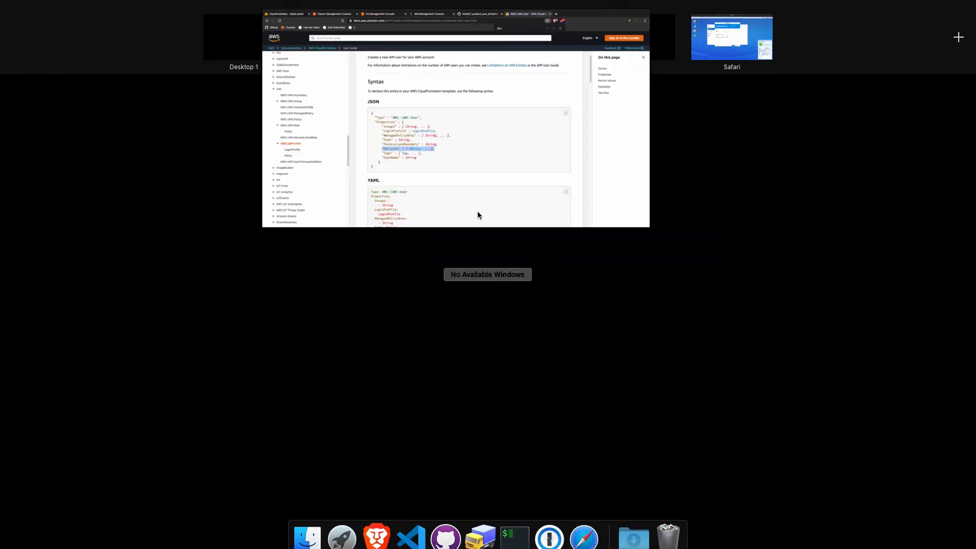
click(364, 59)
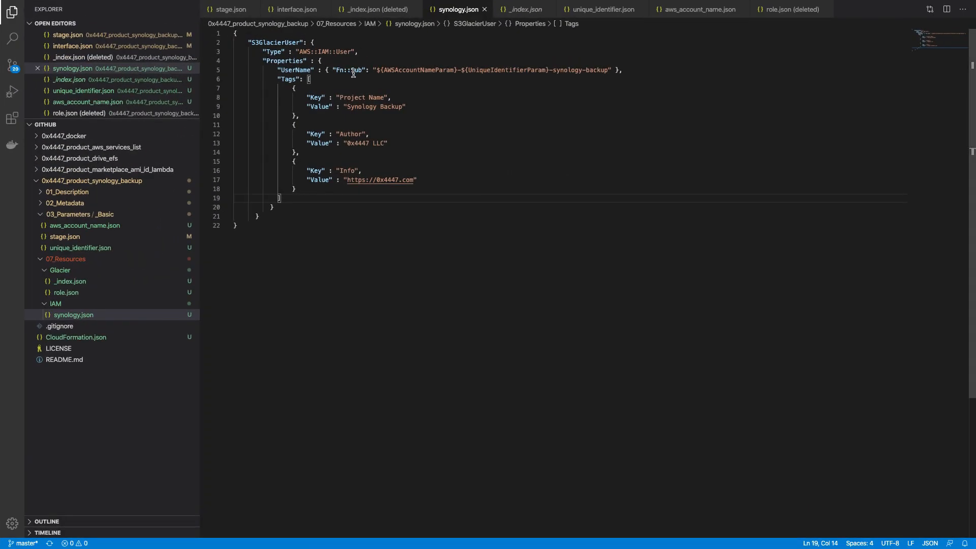
click(687, 73)
key(Return)
key(super+v)
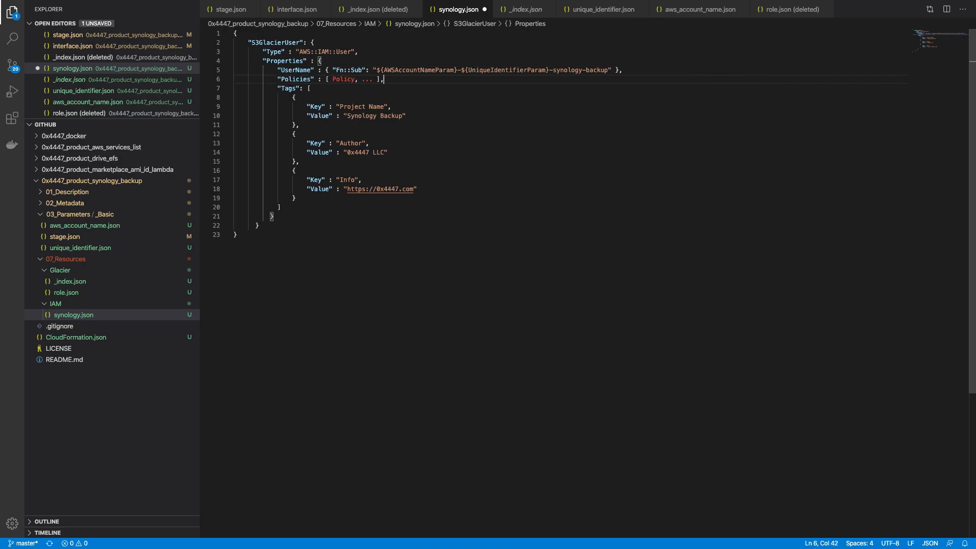
key(Left)
key(Left)
key(alt+shift+Left)
key(alt+shift+Left)
key(alt+shift+Left)
key(BackSpace)
key(Return)
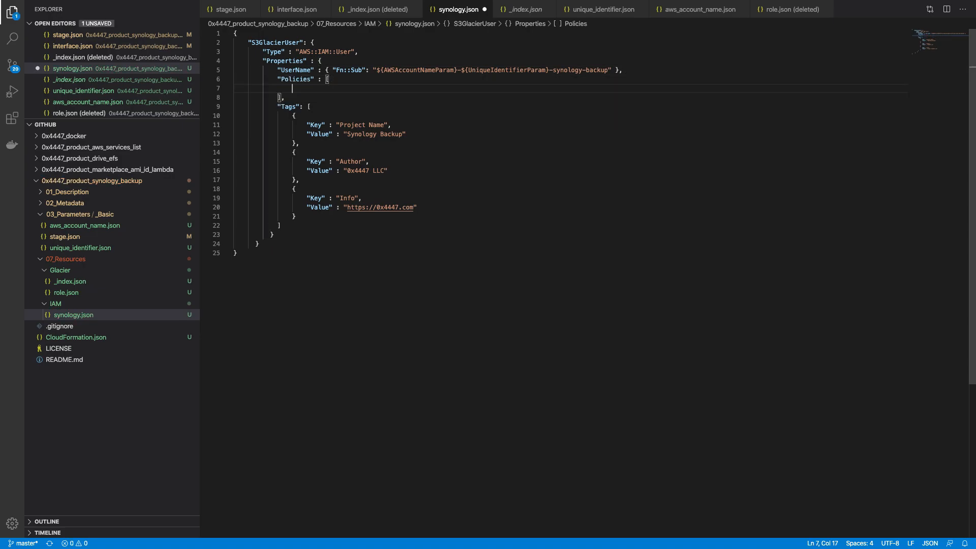
key(ctrl+Up)
click(442, 33)
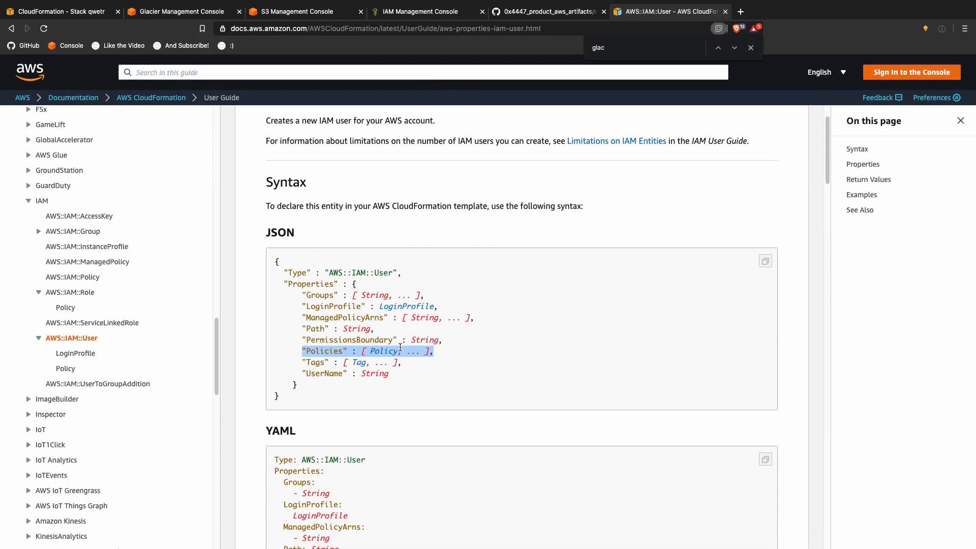
Step: Open the AWS::IAM::User Policy reference and select its PolicyDocument/PolicyName JSON syntax
click(381, 352)
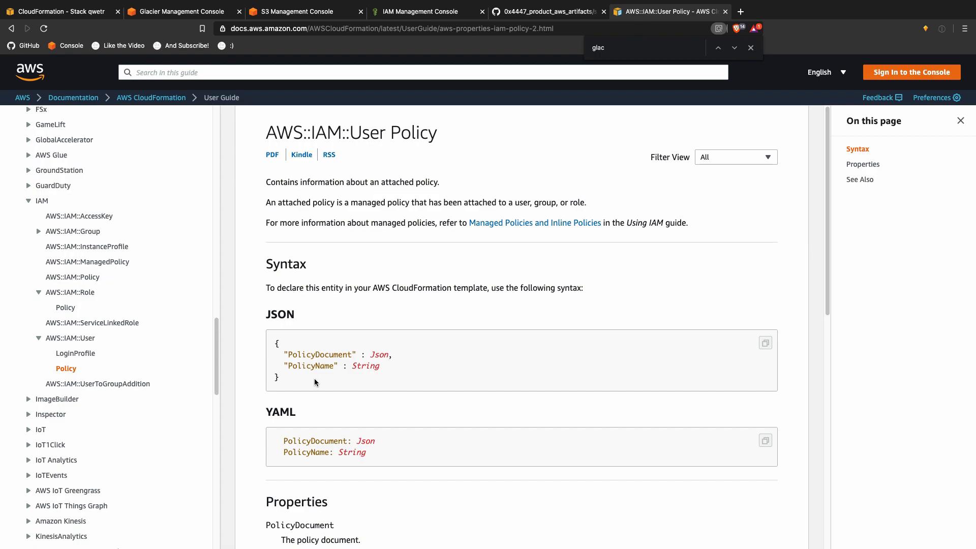
drag(297, 379, 341, 334)
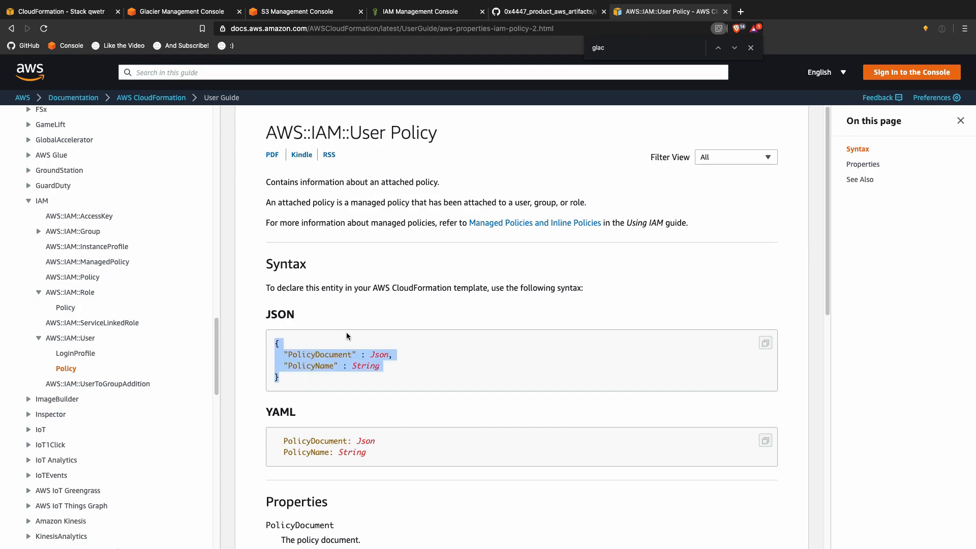
key(ctrl+Up)
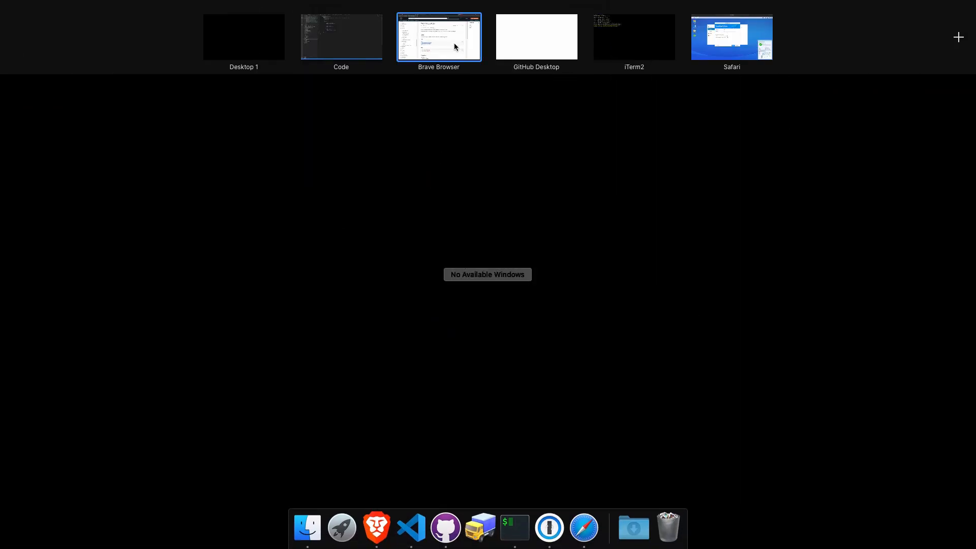
Step: Unindent and reformat the whole synology.json document
click(376, 40)
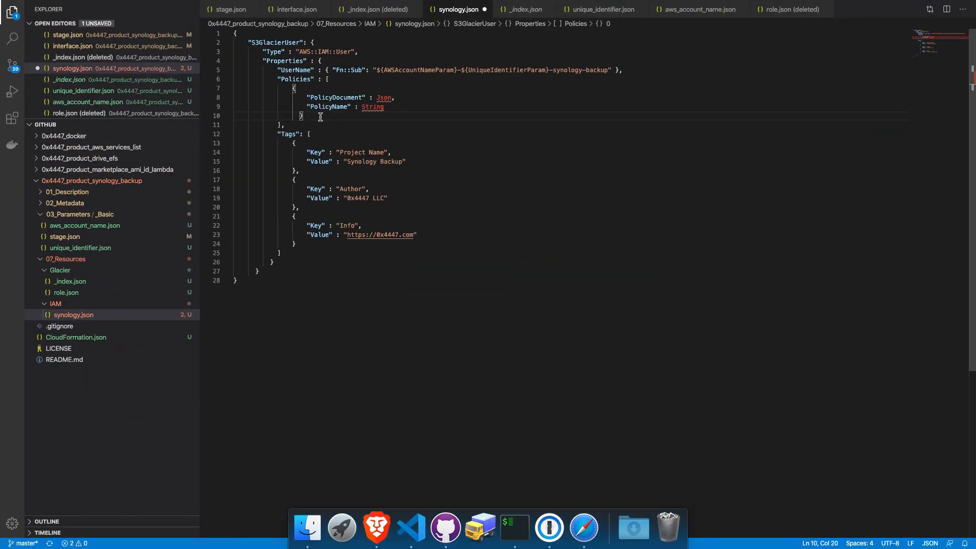
key(super+a)
key(shift+Tab)
key(shift+Tab)
key(shift+Tab)
key(shift+Tab)
key(shift+Tab)
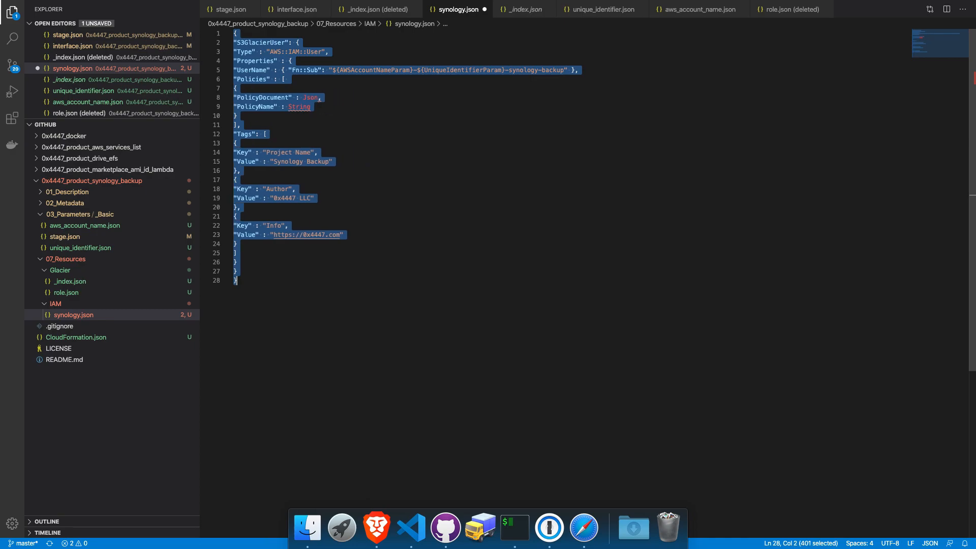
right_click(303, 95)
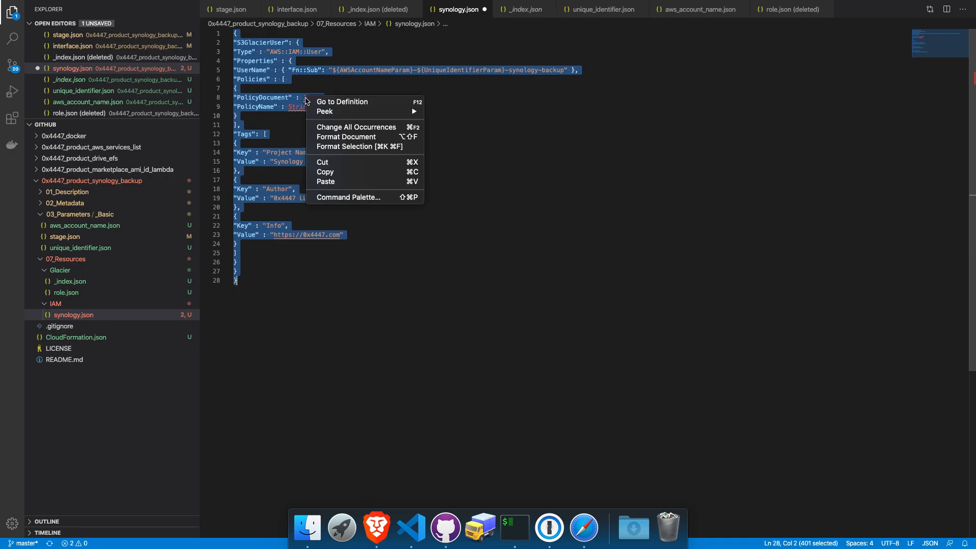
click(357, 136)
Step: Move PolicyName above PolicyDocument and name the policy "S3_Glacier"
click(353, 128)
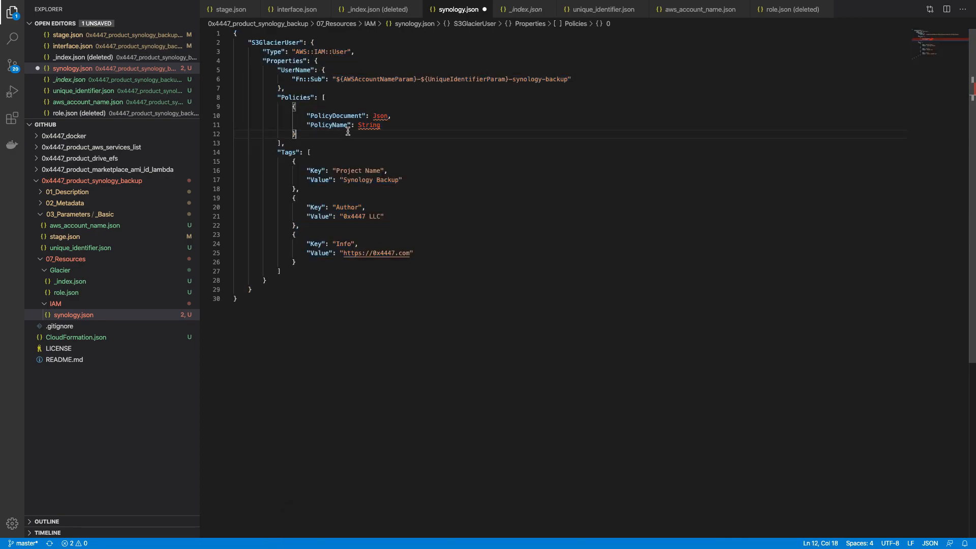
key(alt+Up)
key(super+Right)
key(alt+shift+Left)
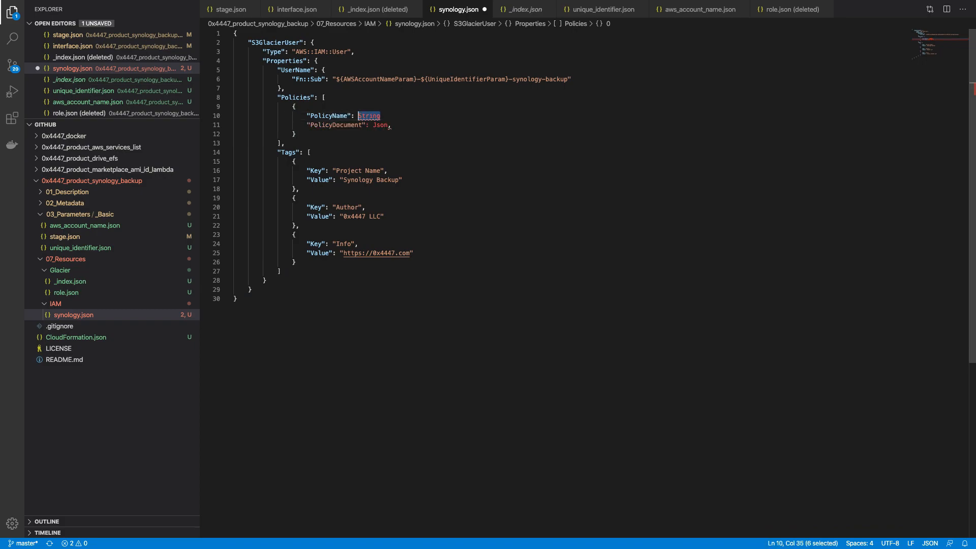
text(")
key(BackSpace)
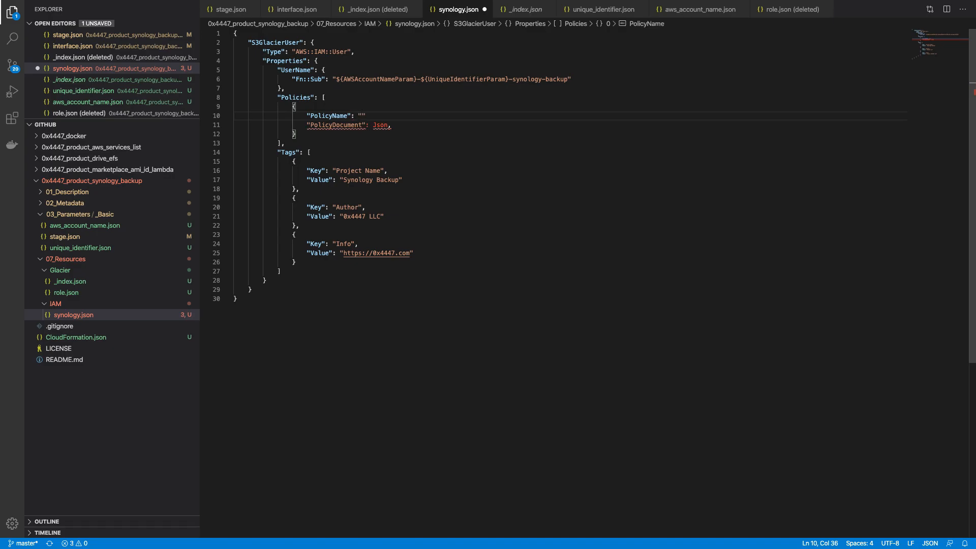
text(Glacier)
key(alt+Left)
text(S3-)
key(BackSpace)
text(_)
Step: Replace the Json placeholder with an empty PolicyDocument object and add a comma after "S3_Glacier"
key(Down)
key(shift+End)
key(BackSpace)
text({)
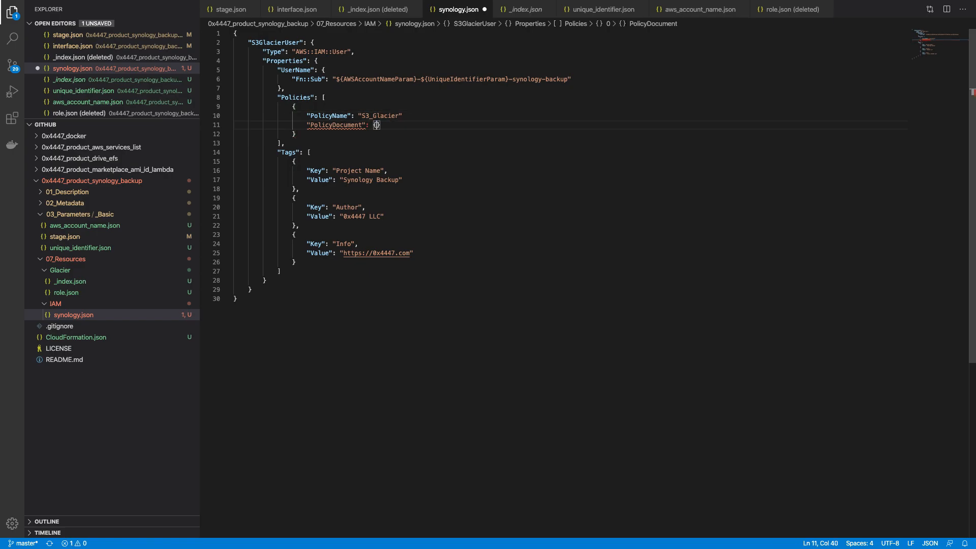
key(Return)
click(434, 114)
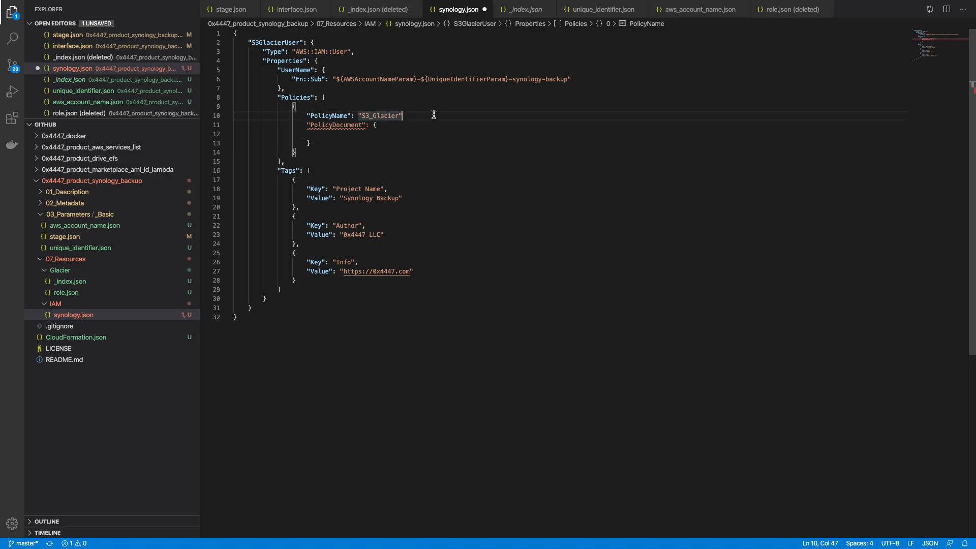
text(,)
key(ctrl+Up)
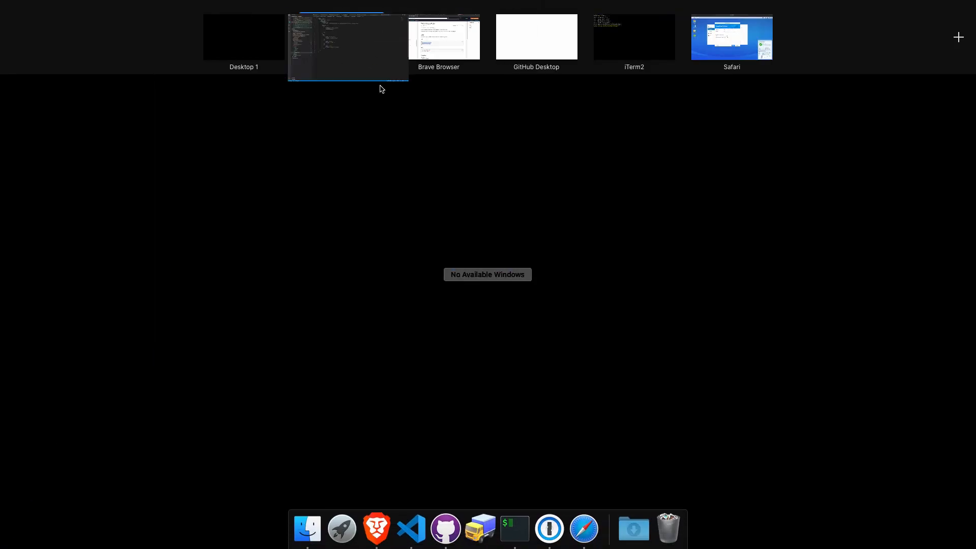
Step: Add an inline policy to the backup user and pick S3 as its service
click(425, 45)
key(super+4)
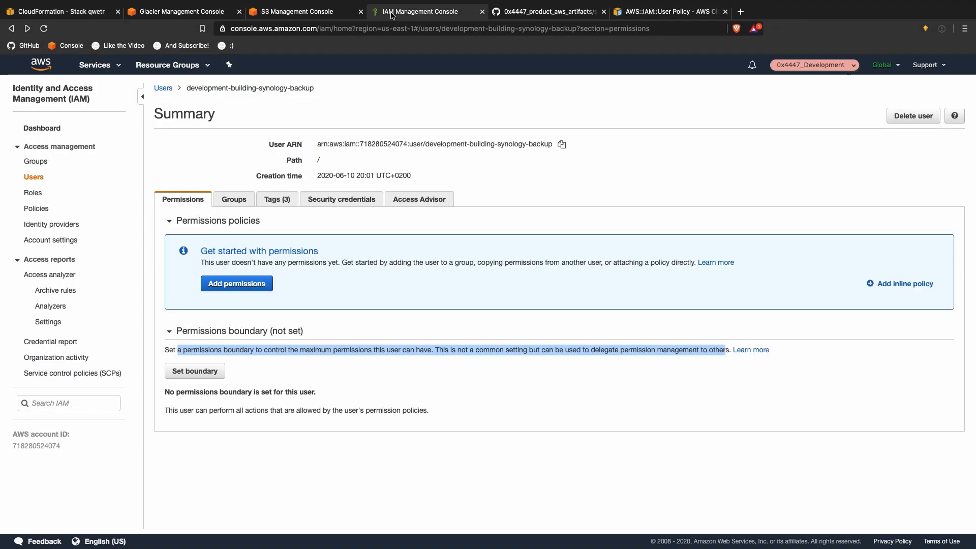
click(916, 282)
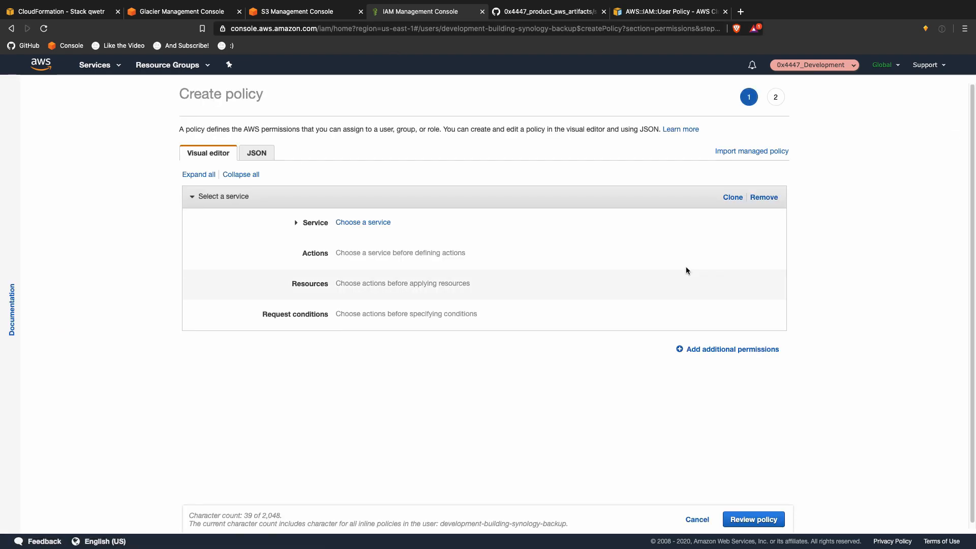
click(381, 223)
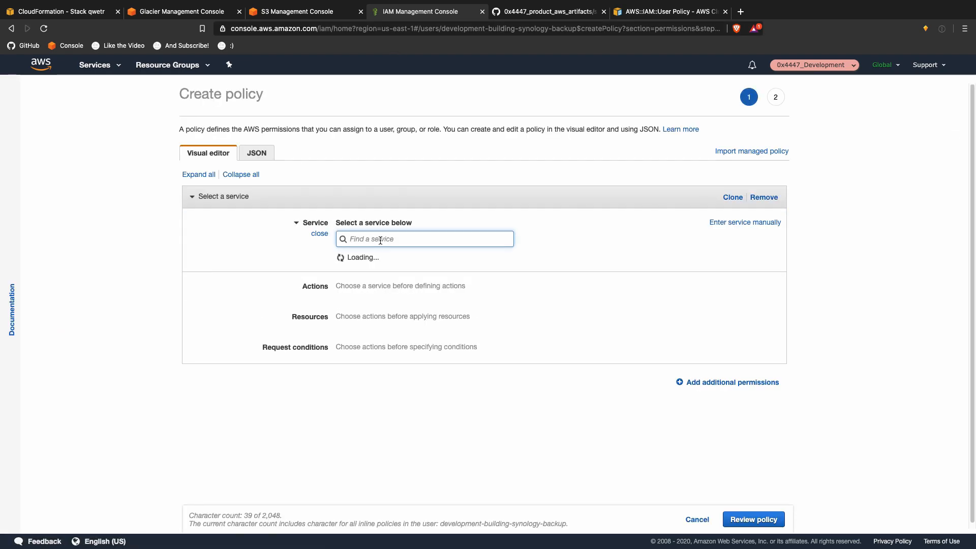
text(s3)
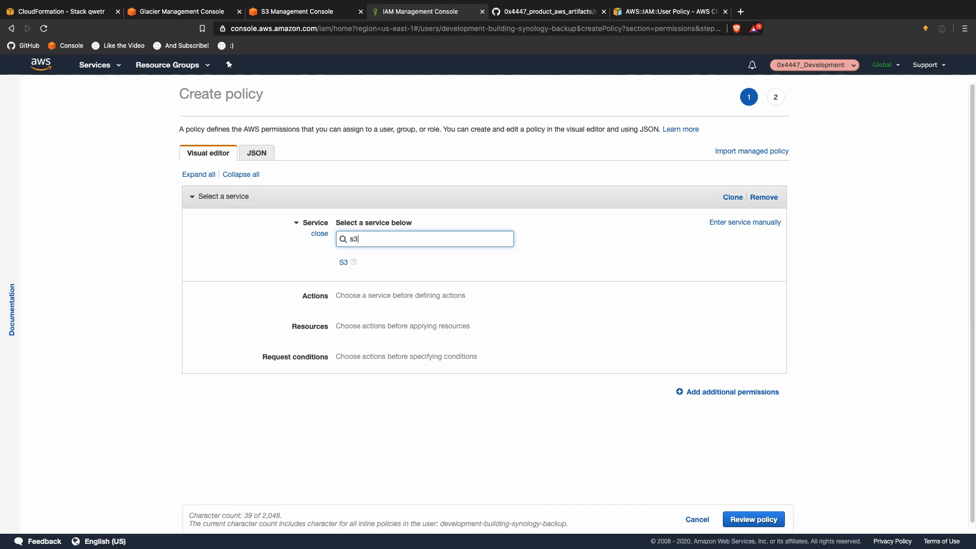
click(393, 262)
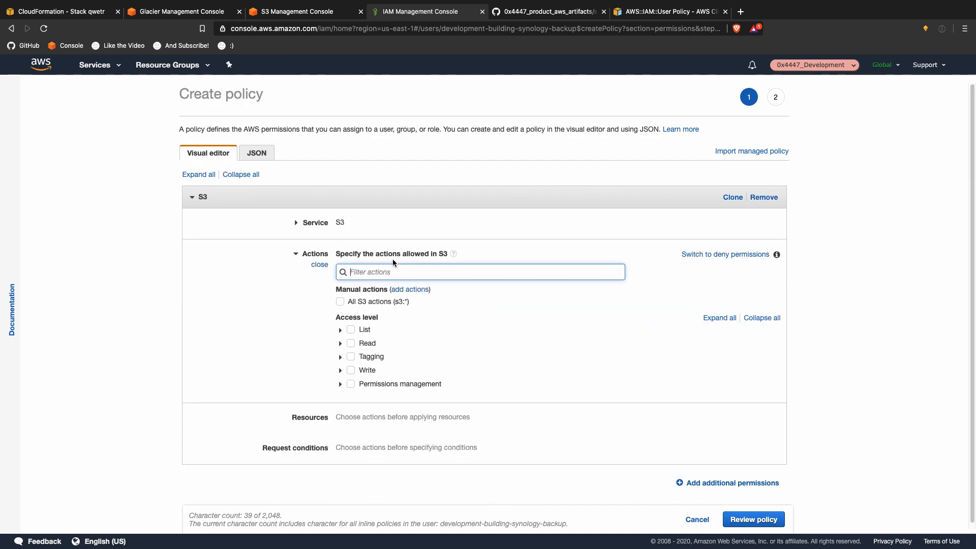
Step: Search the S3 actions for "glac", clearing the search afterwards
text(geet)
key(BackSpace)
key(BackSpace)
key(BackSpace)
key(BackSpace)
text(gla)
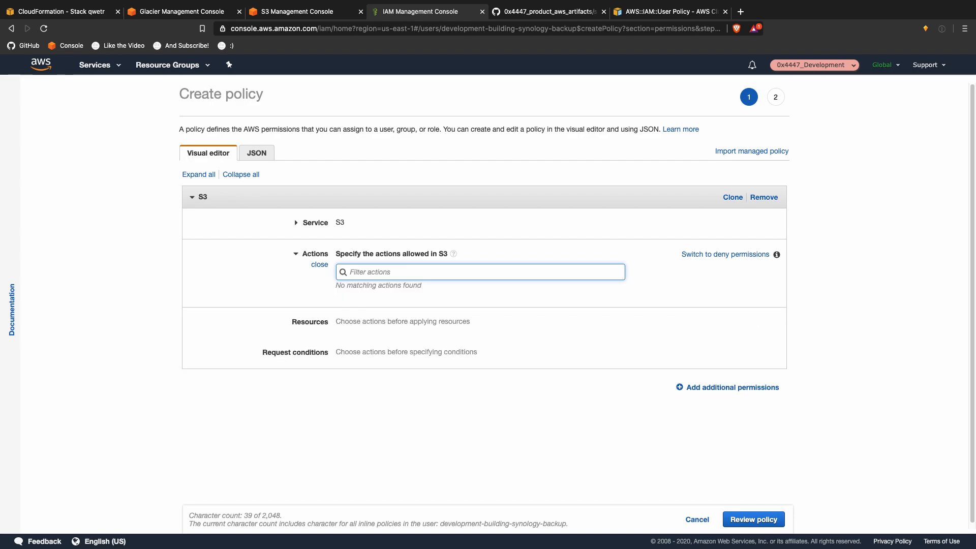
text(c)
key(BackSpace)
key(BackSpace)
key(BackSpace)
text(glac)
key(BackSpace)
key(BackSpace)
key(BackSpace)
key(BackSpace)
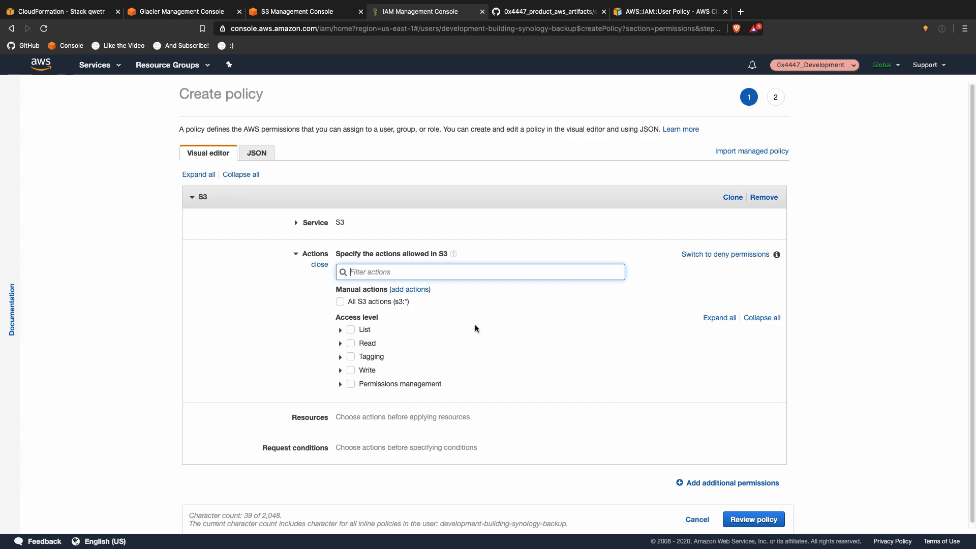
Step: Allow the HeadBucket, ListAllMyBuckets and ListBucket actions
click(340, 331)
scroll(300, 330, down, 1)
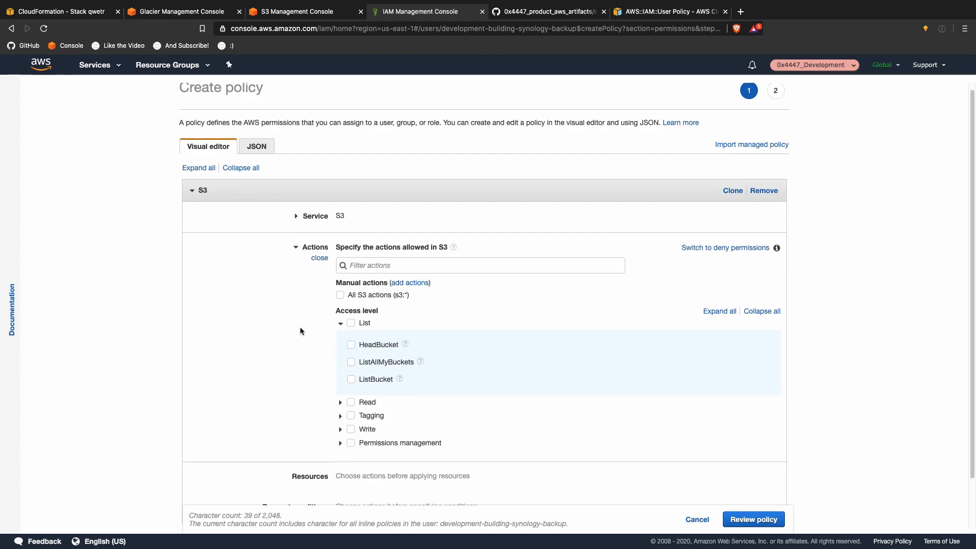
click(353, 375)
click(353, 355)
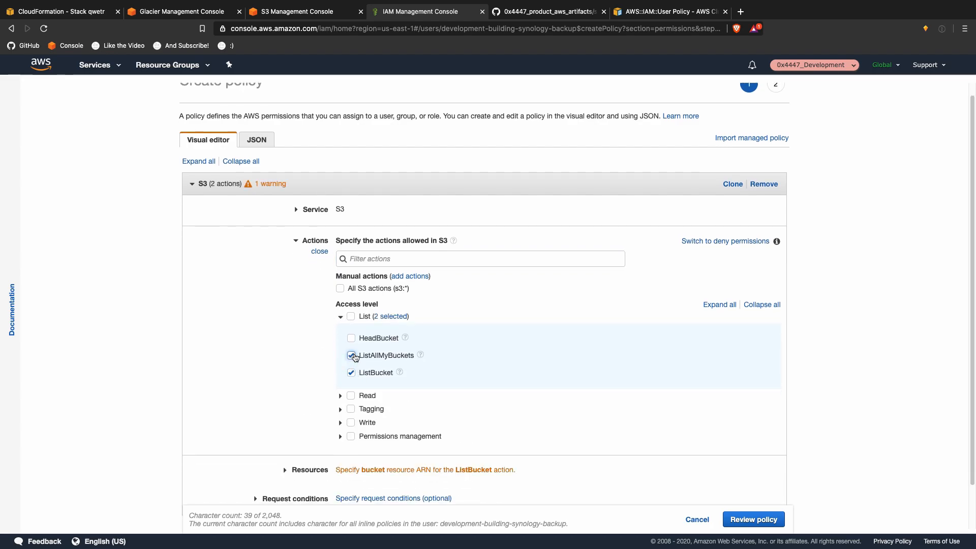
click(351, 339)
scroll(507, 337, down, 1)
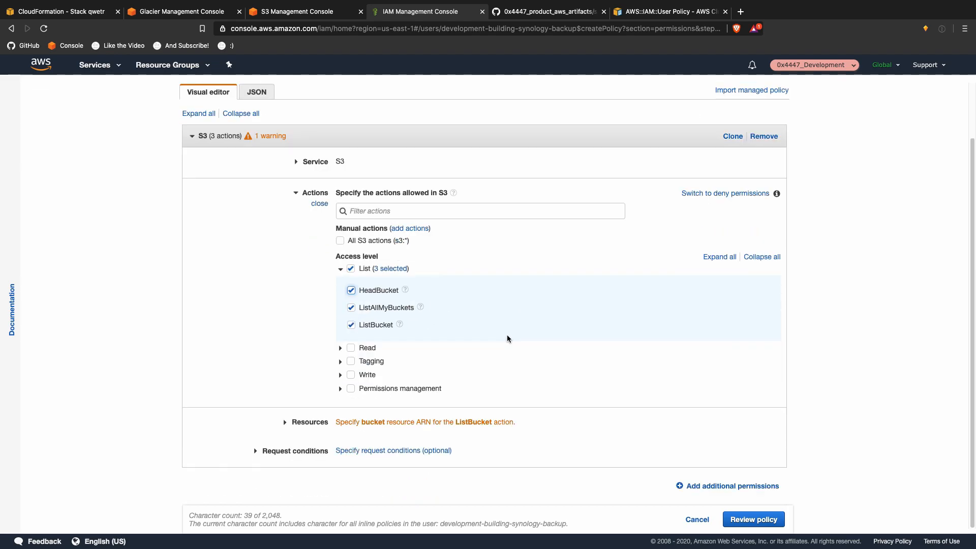
Step: Restrict the policy to the development-building-us-east-1-synology-backup bucket ARN, copying the name from S3
click(464, 422)
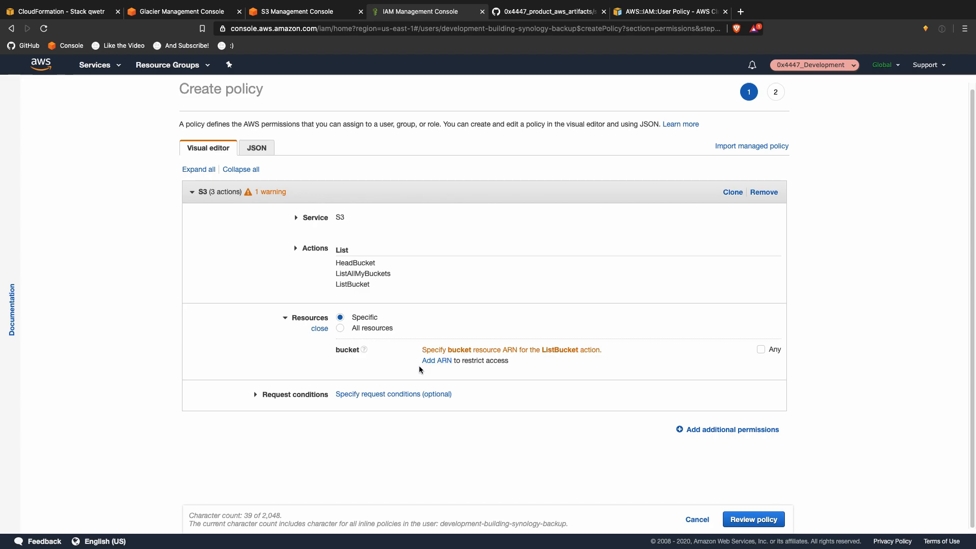
click(438, 361)
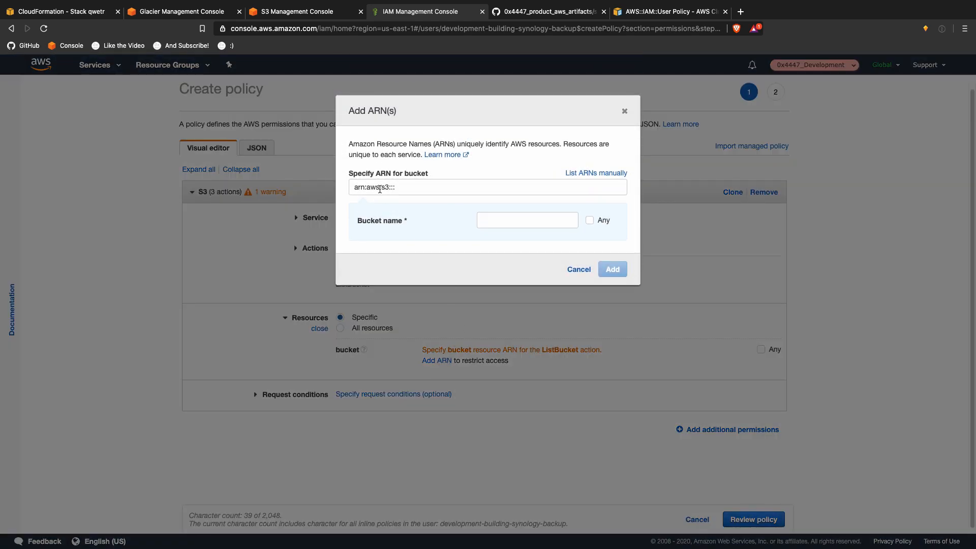
click(271, 19)
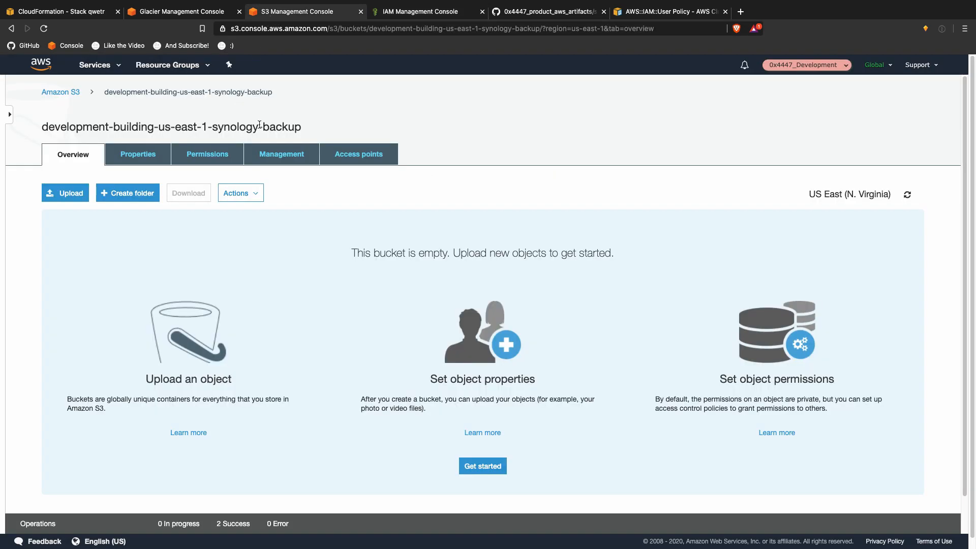
drag(42, 128, 307, 133)
key(super+c)
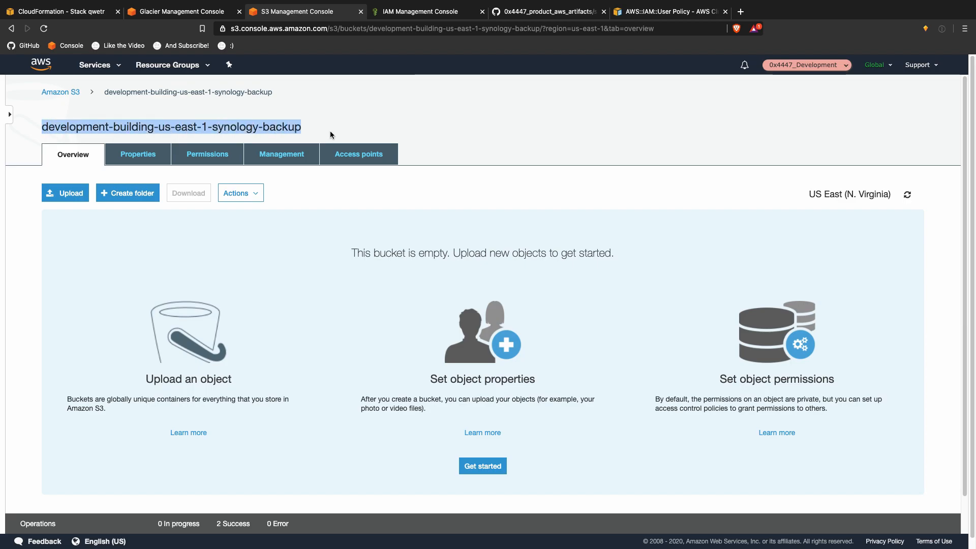
click(445, 15)
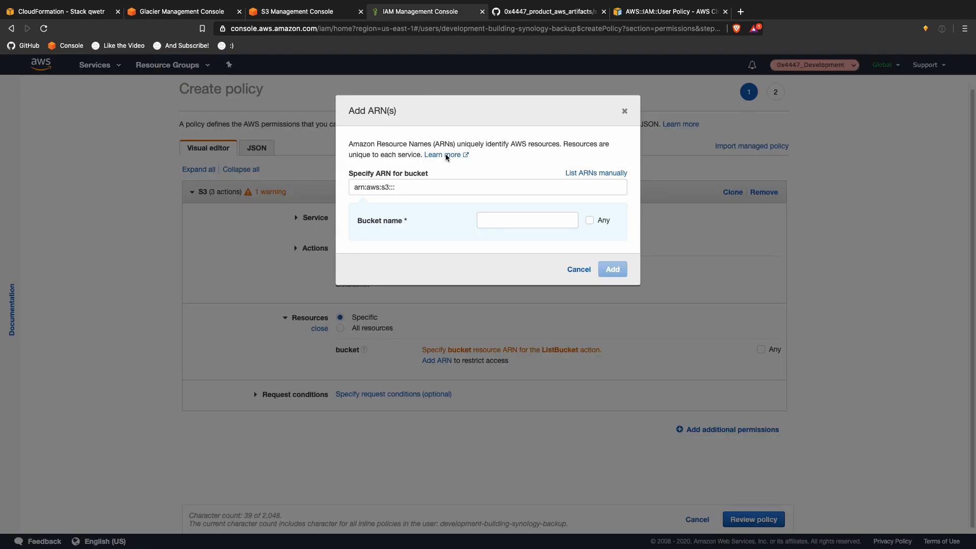
click(490, 189)
click(481, 220)
key(super+v)
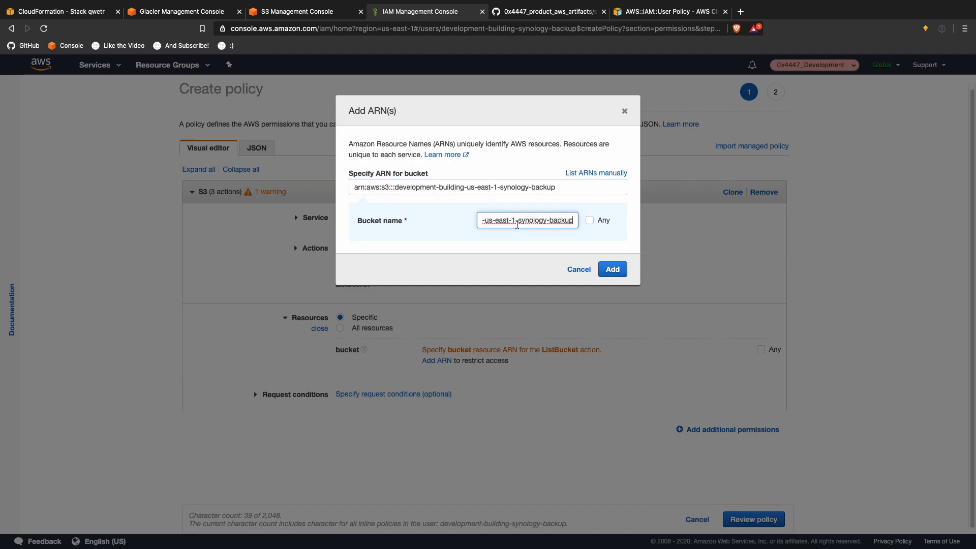
click(612, 269)
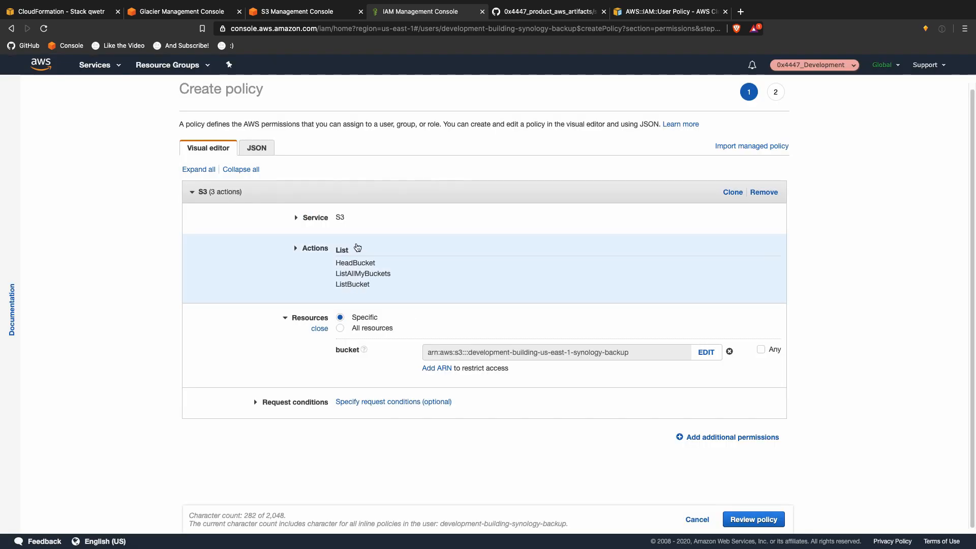
Step: Also allow the GetObject, PutObject and DeleteObject actions
click(325, 260)
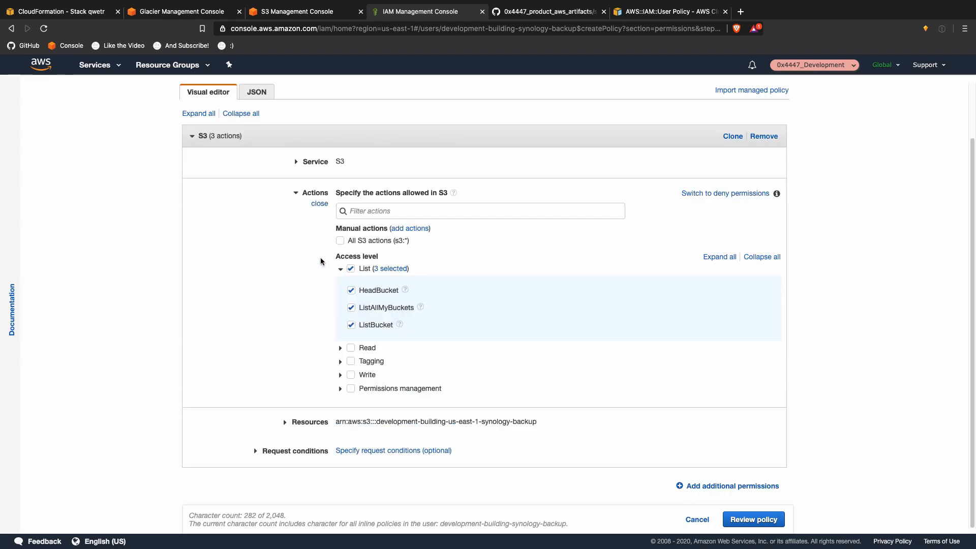
click(340, 348)
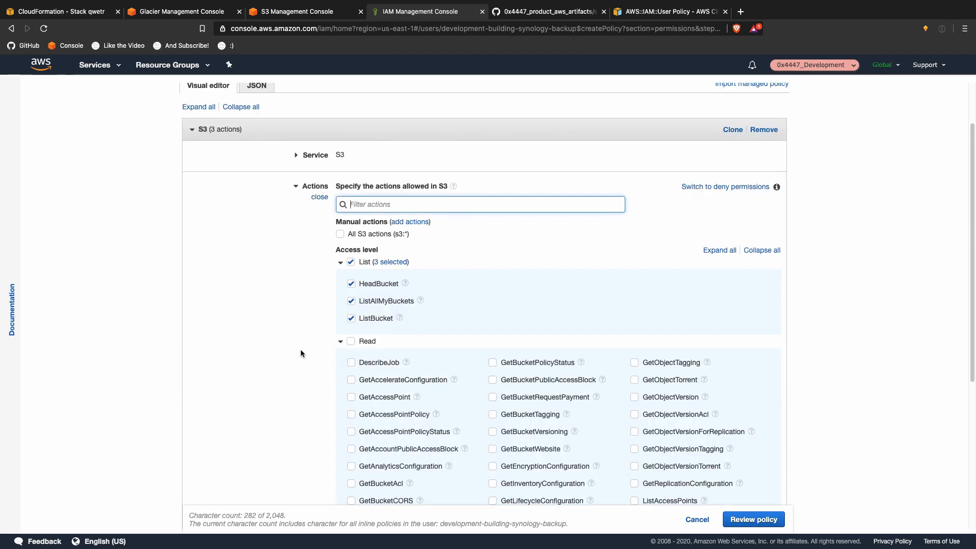
text(get)
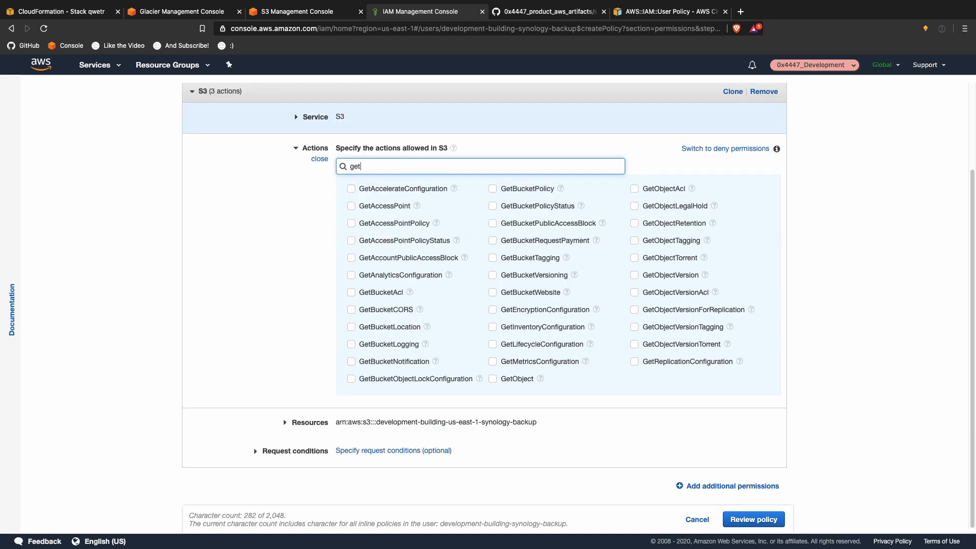
click(518, 380)
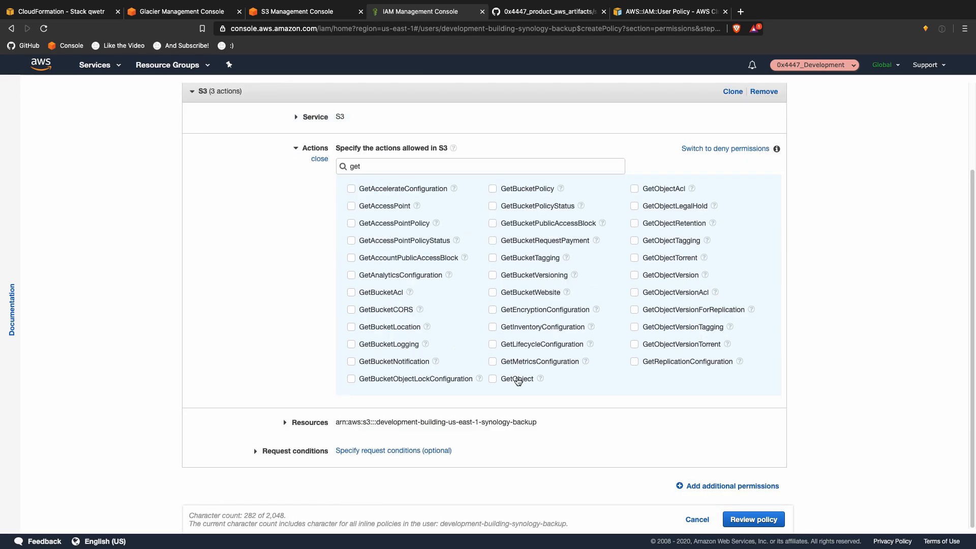
double_click(402, 154)
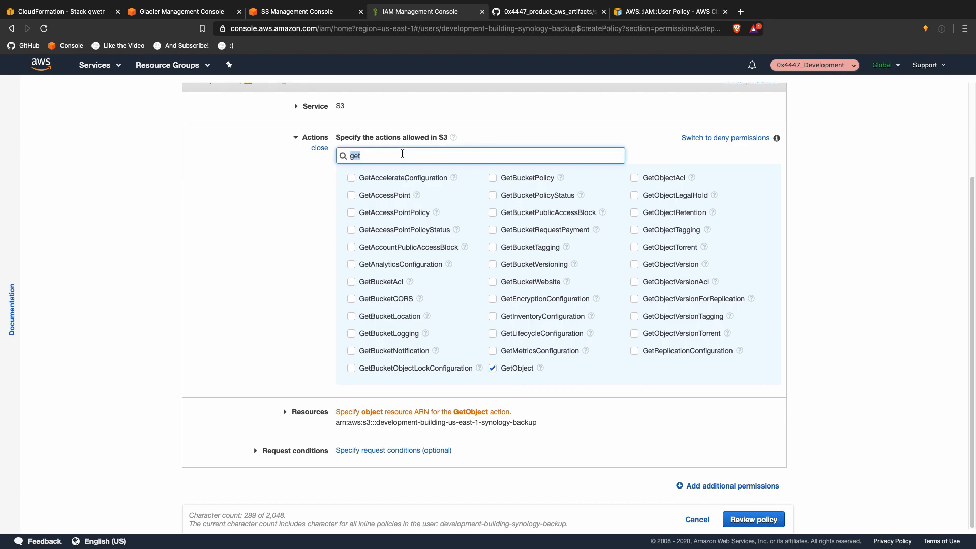
text(put)
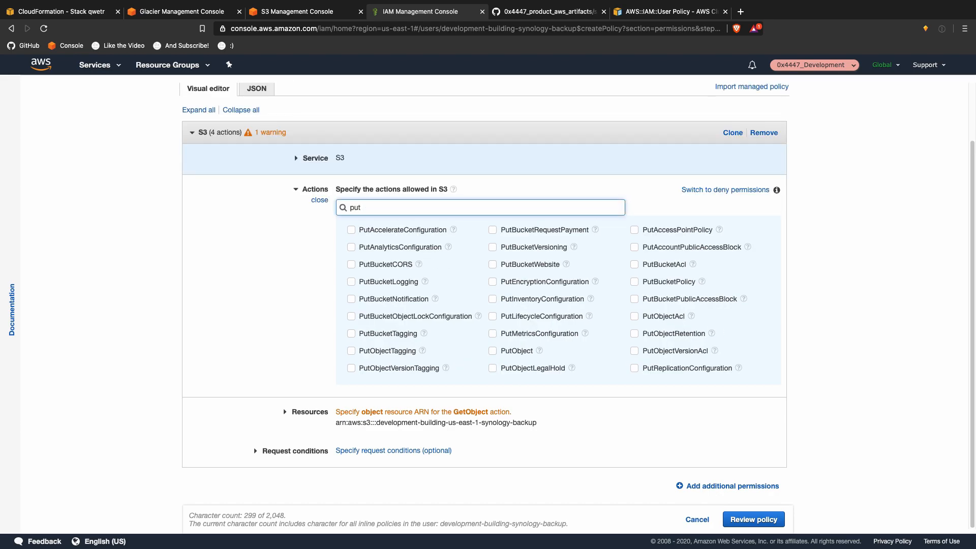
click(514, 350)
click(409, 202)
double_click(410, 200)
text(del)
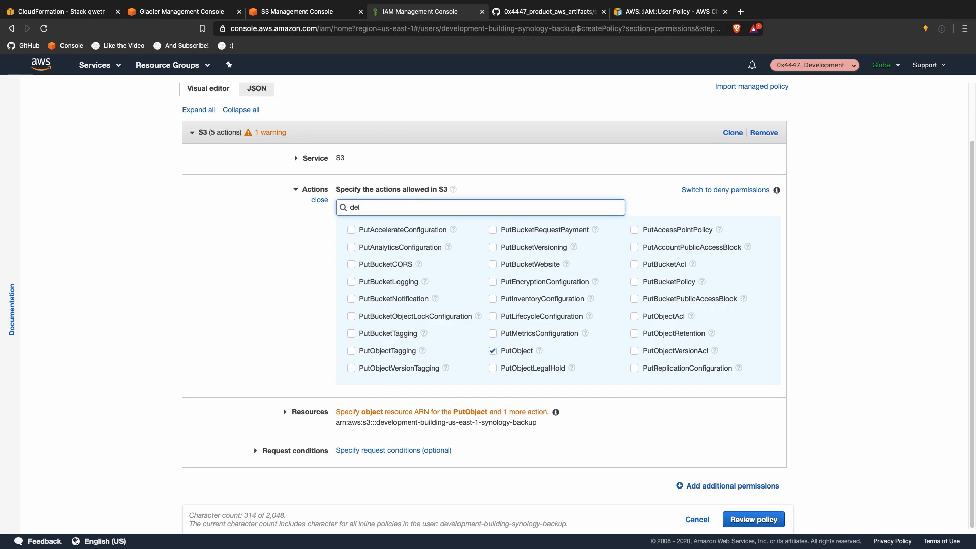
click(521, 304)
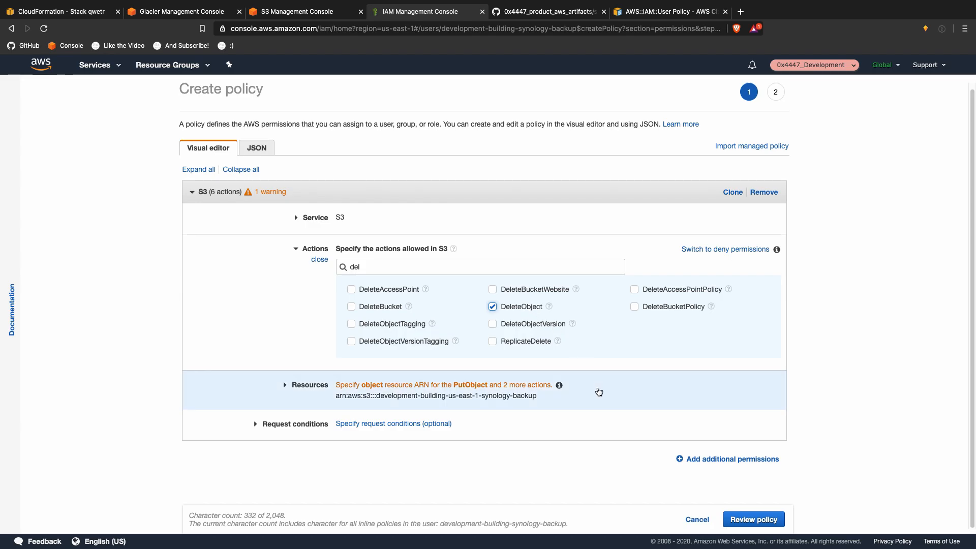
Step: Add an object ARN covering all objects (*) in the synology-backup bucket
click(598, 392)
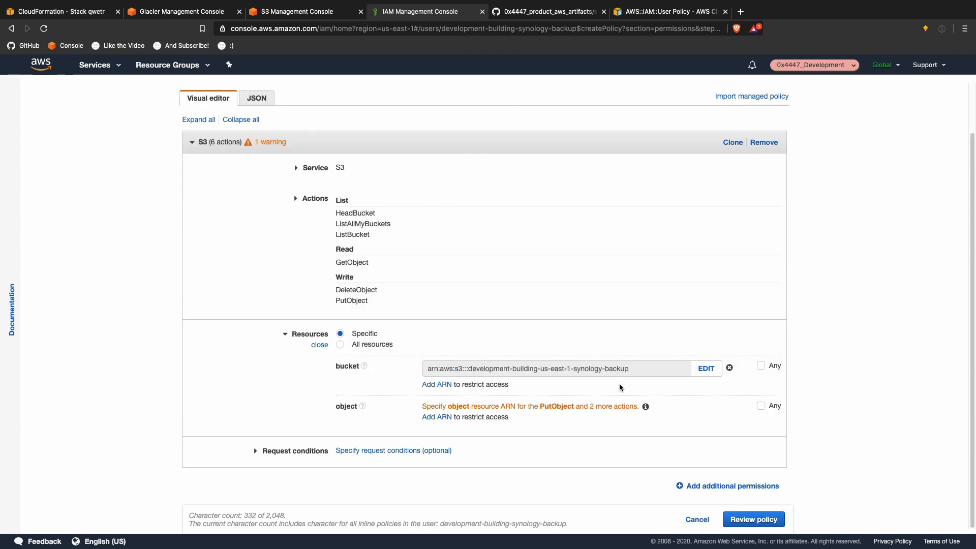
click(437, 417)
click(512, 220)
key(ctrl+v)
click(517, 242)
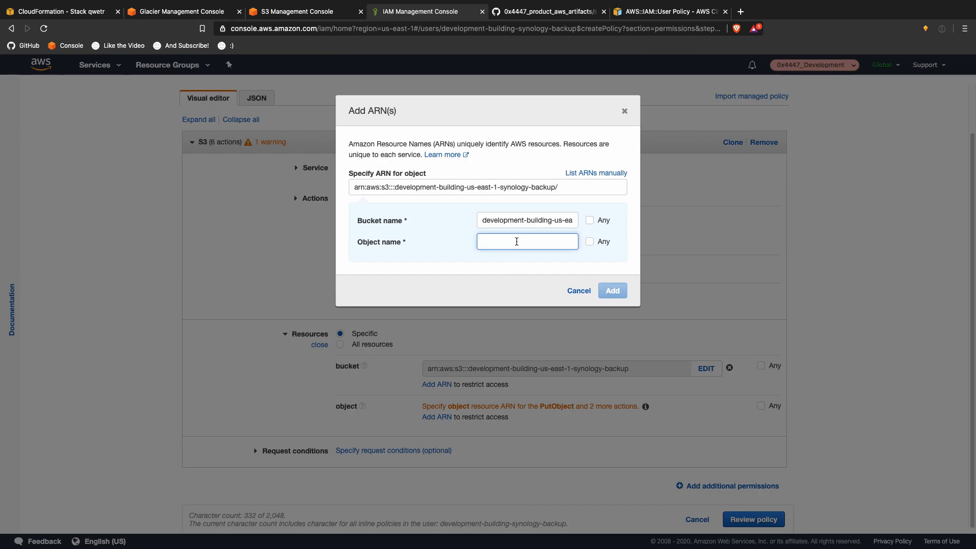
text(*)
click(609, 290)
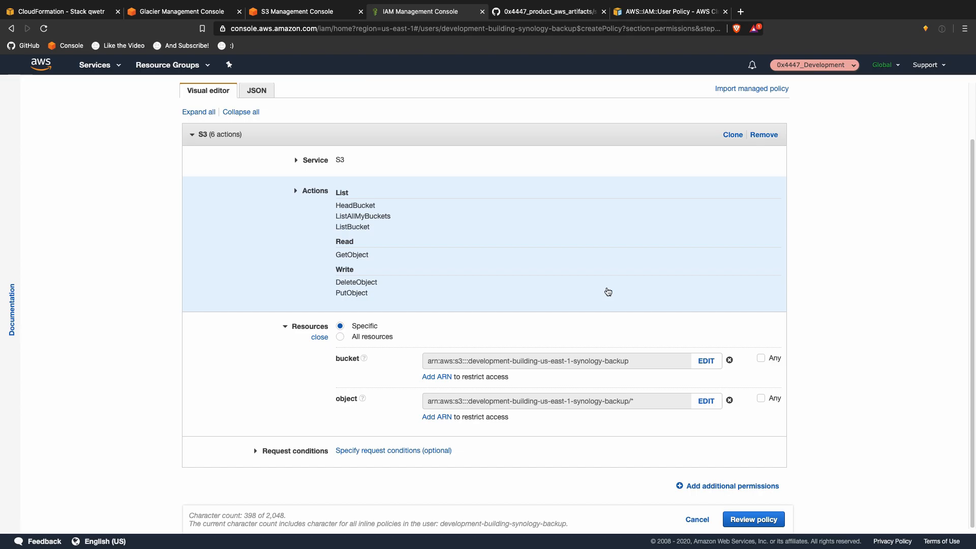
Step: Select and copy the full policy from the JSON view
click(261, 90)
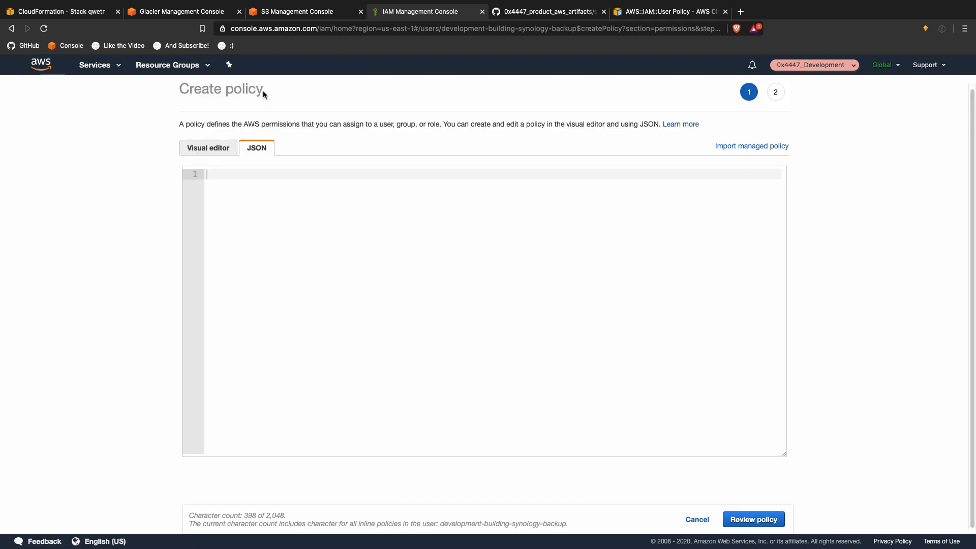
click(341, 255)
key(ctrl+a)
key(super+c)
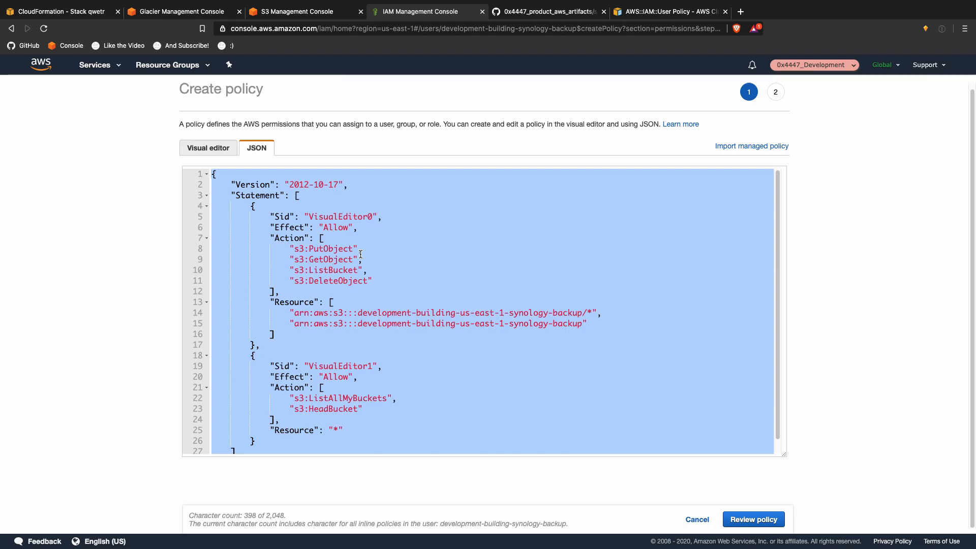
key(ctrl+Up)
Step: Paste the copied S3 policy into synology.json's empty PolicyDocument, rename Sid VisualEditor0 to Actions, and save
click(332, 60)
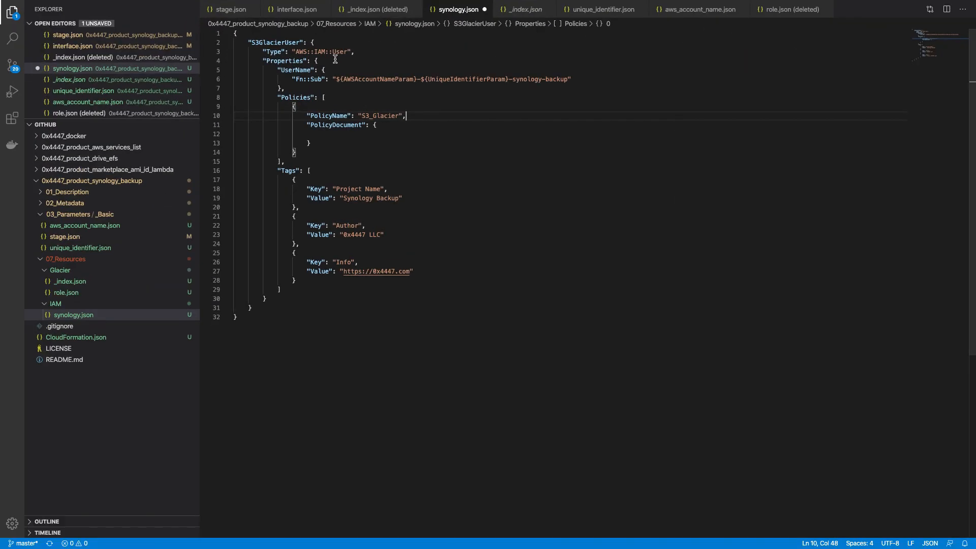
drag(312, 143, 373, 126)
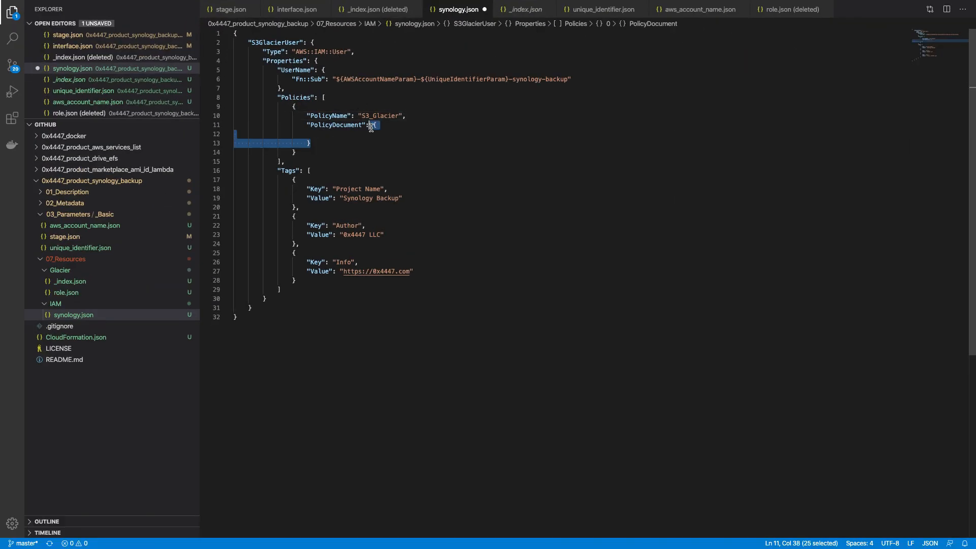
key(super+v)
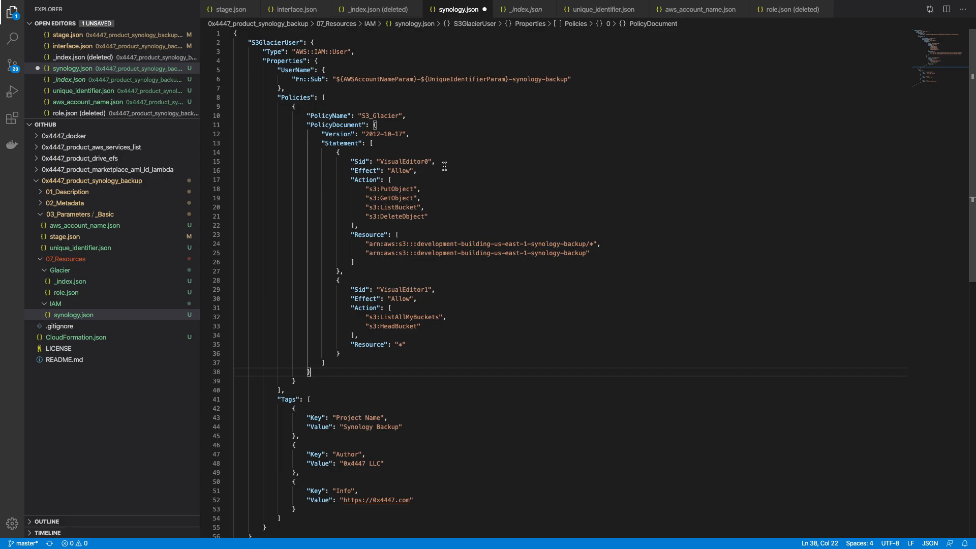
double_click(406, 162)
text(Actions)
key(super+s)
Step: Rename the second statement's Sid from VisualEditor1 to Listing and save synology.json
click(418, 290)
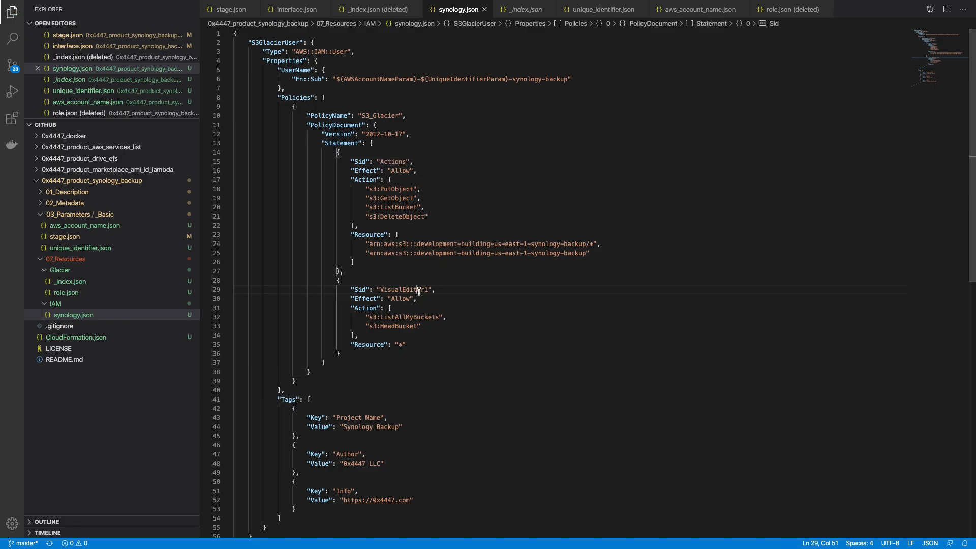
double_click(418, 290)
text(Listin)
key(alt+BackSpace)
text(Listings)
key(BackSpace)
key(ctrl+s)
Step: Check the wildcard resource and bucket ARN against Glacier/_index.json, then return to synology.json
drag(404, 344, 396, 344)
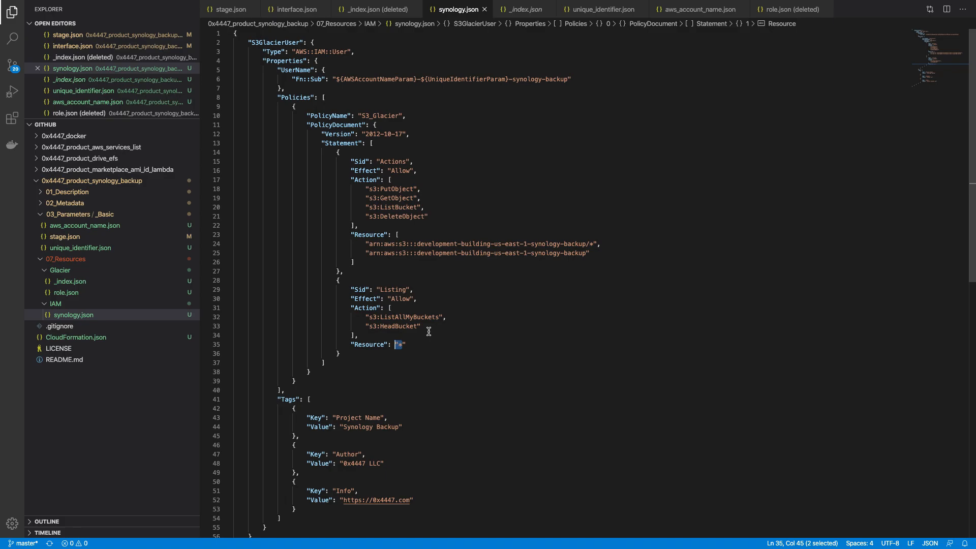
double_click(567, 252)
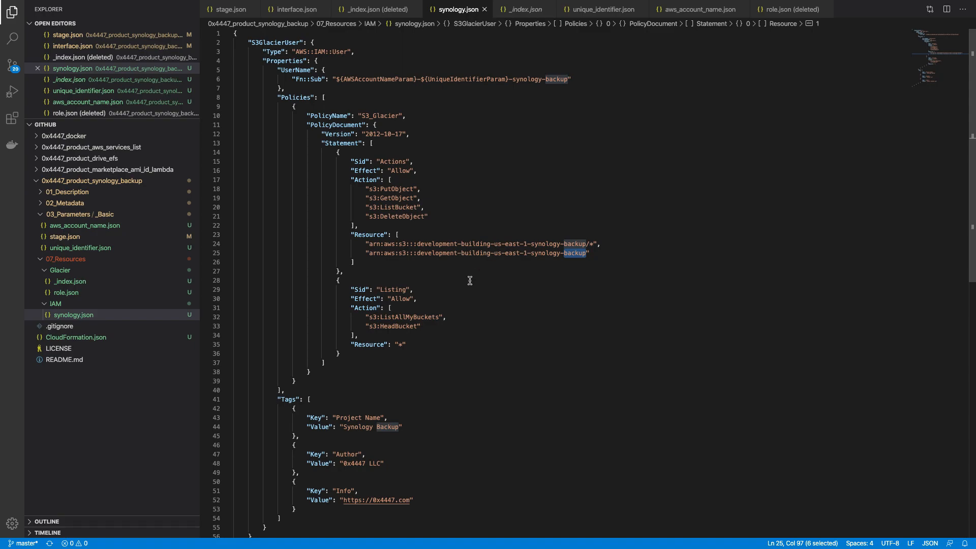
click(128, 285)
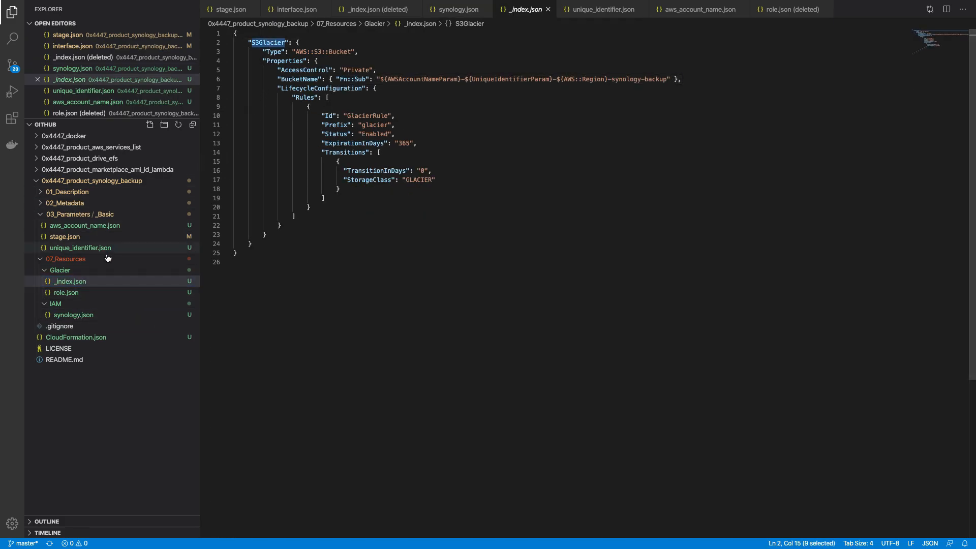
click(74, 315)
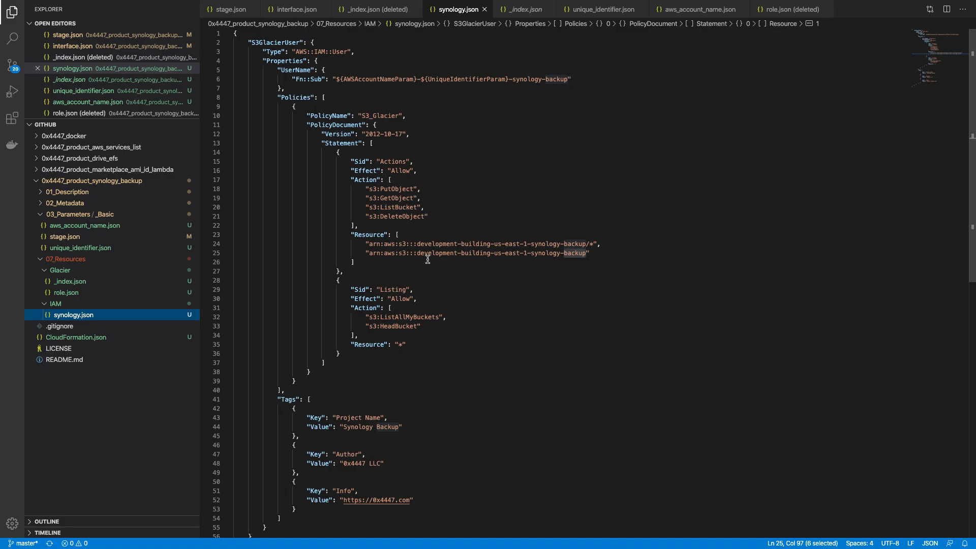
Step: Replace the hard-coded bucket name in both ARNs with ${S3Glacier} and save
drag(416, 244, 585, 242)
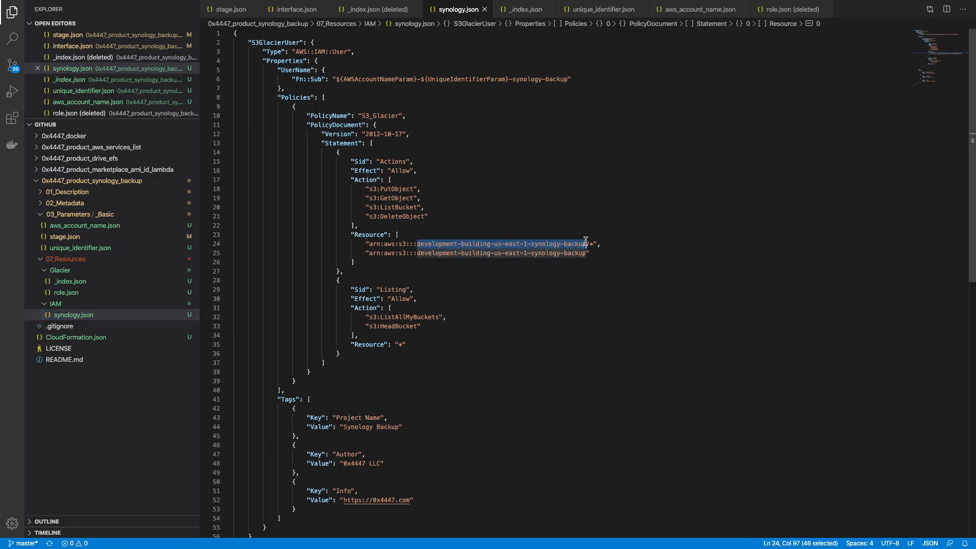
text($)
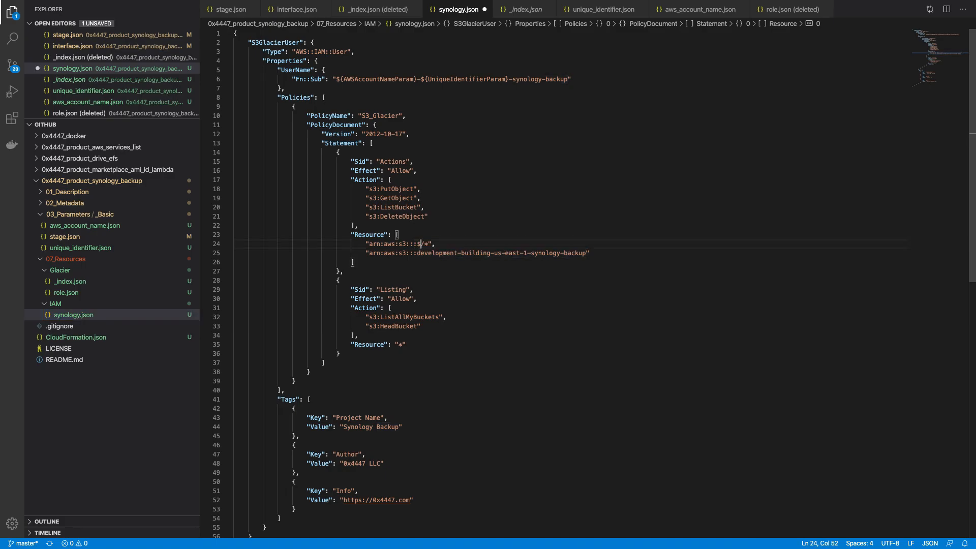
text({})
text(S3Glacier)
key(Right)
key(alt+shift+Left)
key(alt+shift+Left)
key(alt+shift+Left)
key(shift+Right)
key(shift+Right)
key(shift+Right)
key(super+c)
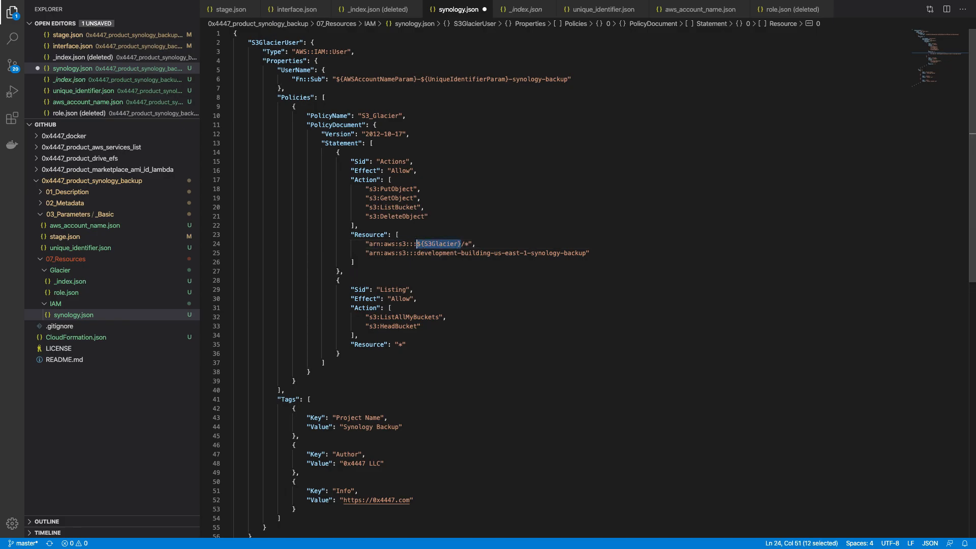
key(Down)
key(Left)
key(alt+Left)
key(alt+Left)
key(Right)
key(Right)
key(Right)
key(super+shift+Right)
key(shift+Left)
key(super+v)
key(super+s)
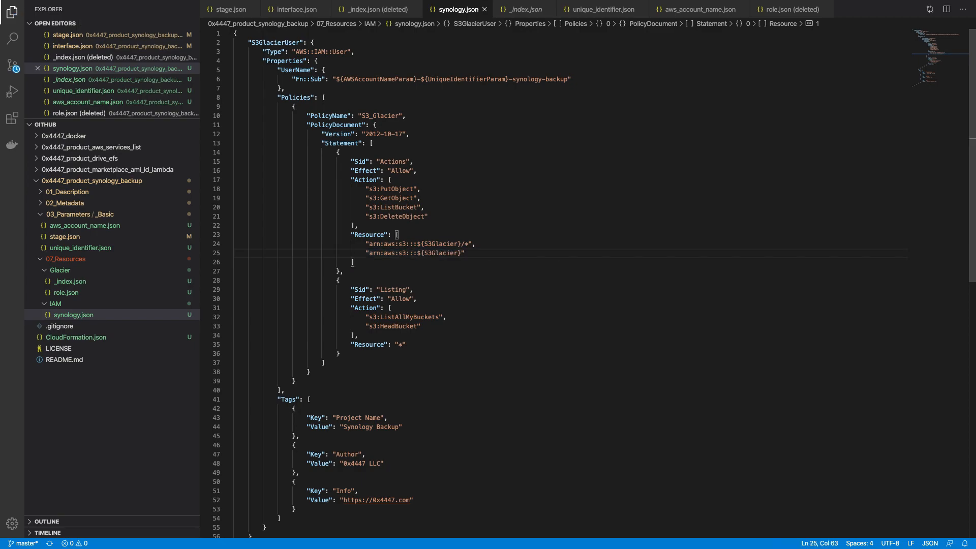
Step: Wrap the first ARN string in a { "Fn::Sub": ... } object
drag(292, 79, 326, 80)
key(super+c)
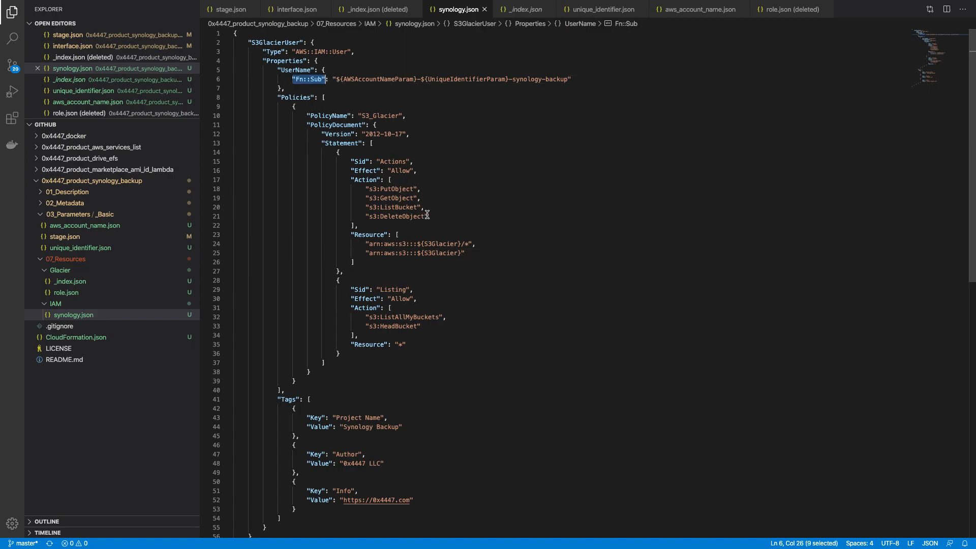
click(362, 244)
text({ })
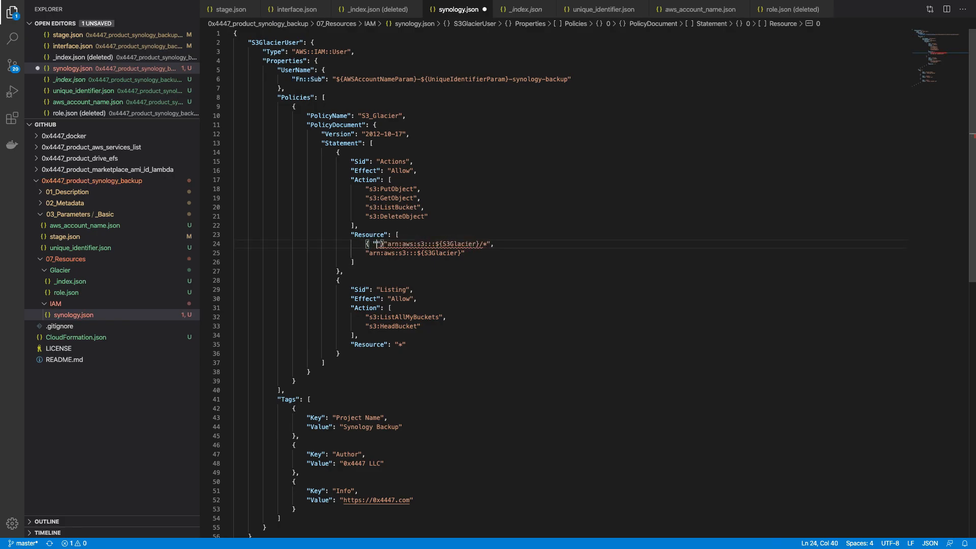
key(super+v)
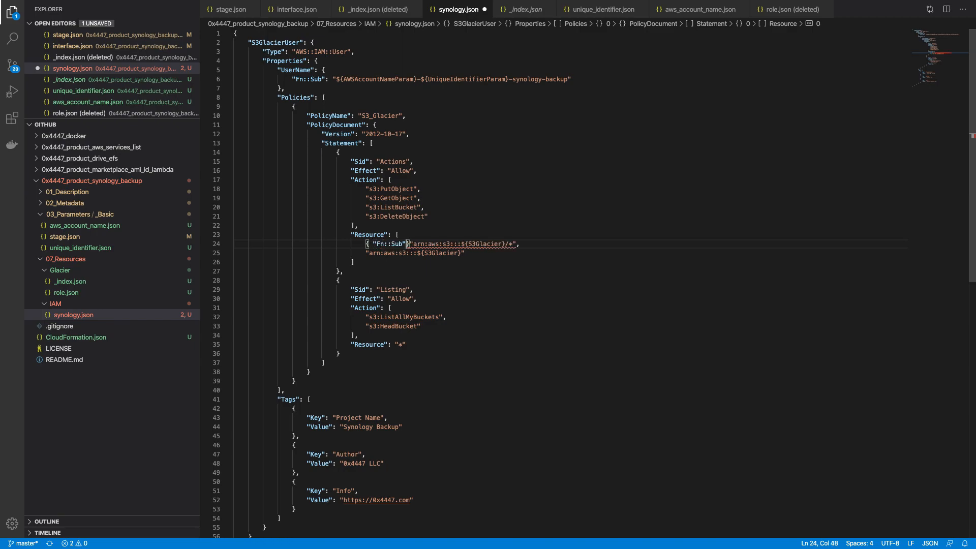
text(:)
key(Right)
key(super+shift+Right)
key(shift+Left)
key(super+x)
key(Left)
key(super+v)
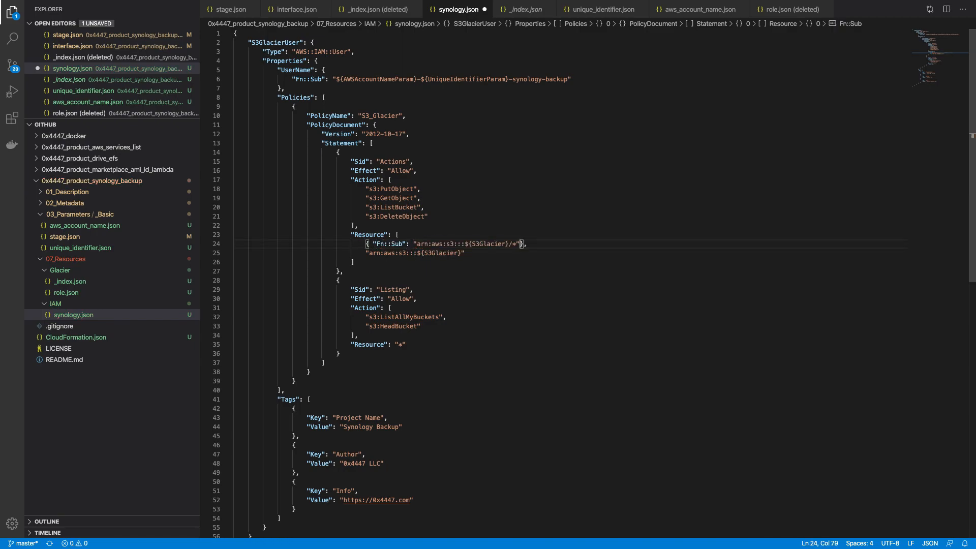
key(super+shift+d)
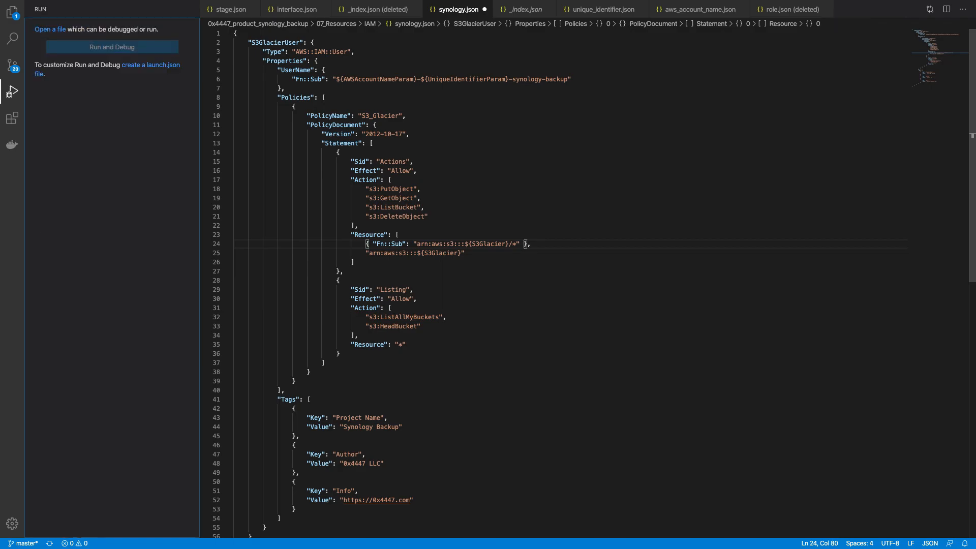
Step: Duplicate the Fn::Sub line and clear the old plain ARN line
click(580, 244)
key(shift+super+Left)
key(Right)
key(shift+alt+Down)
key(Down)
key(shift+super+Left)
key(BackSpace)
key(Up)
Step: Set the duplicated Fn::Sub value to the bucket ARN without /*, dropping the trailing comma and empty line
key(alt+Right)
key(alt+Right)
key(alt+Right)
key(alt+Right)
key(alt+Right)
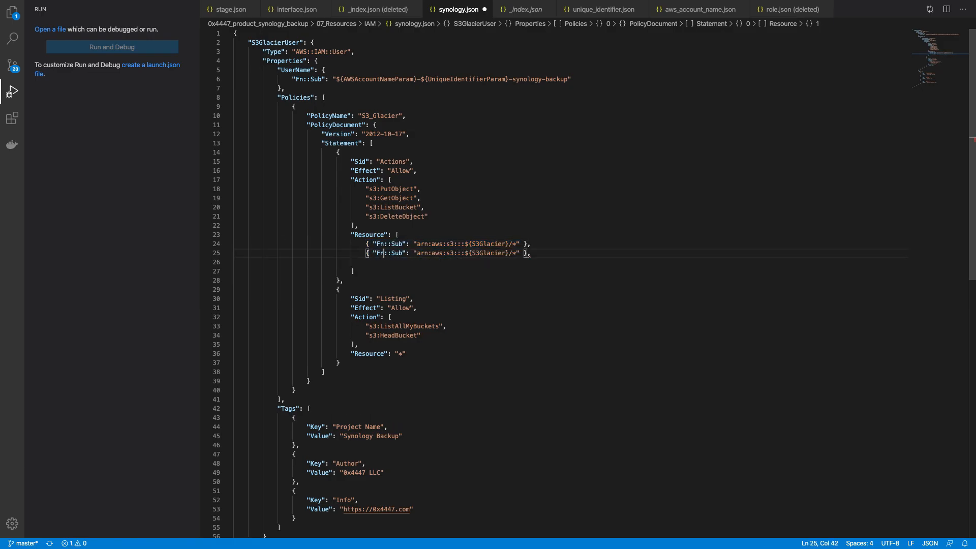
key(Right)
key(shift+super+Right)
key(shift+Left)
key(shift+Left)
key(shift+Left)
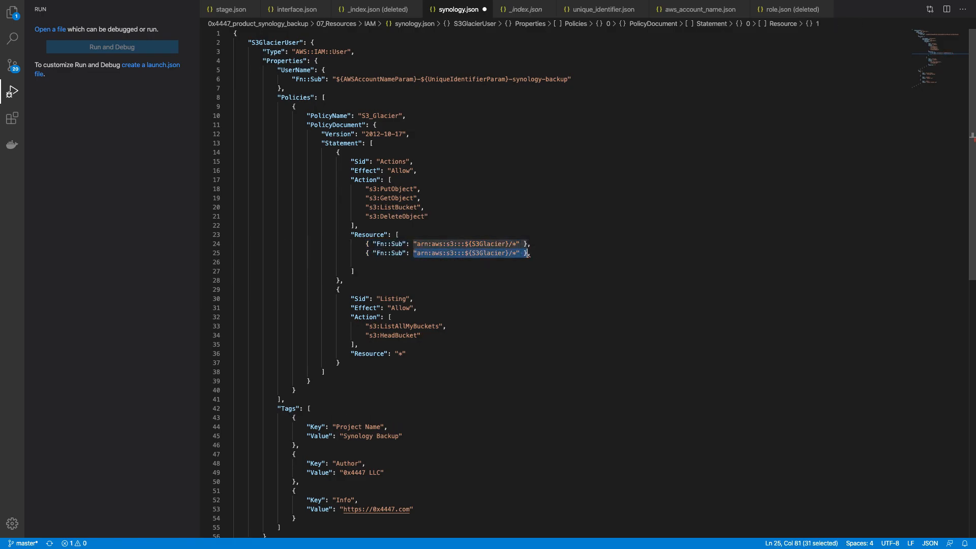
key(super+v)
key(End)
key(BackSpace)
key(Down)
key(shift+super+Left)
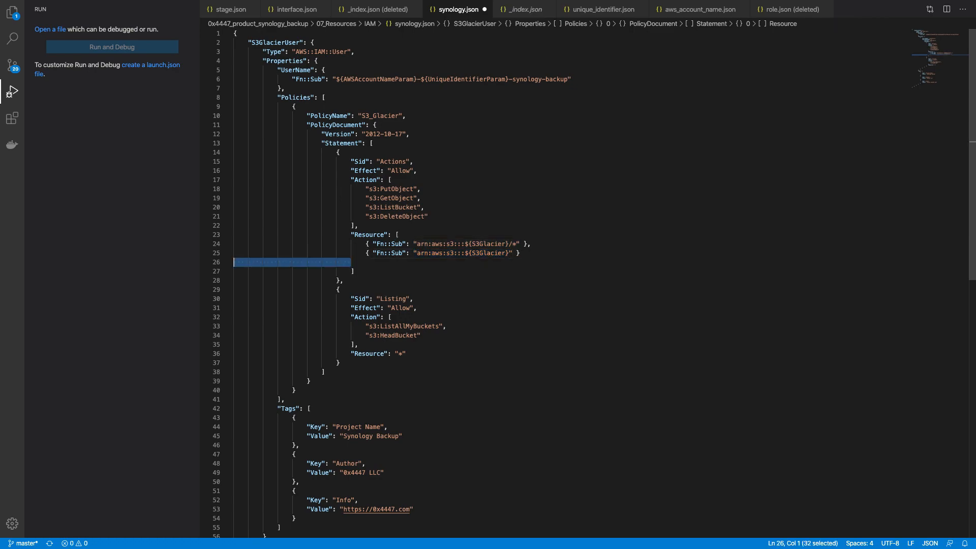
key(BackSpace)
key(BackSpace)
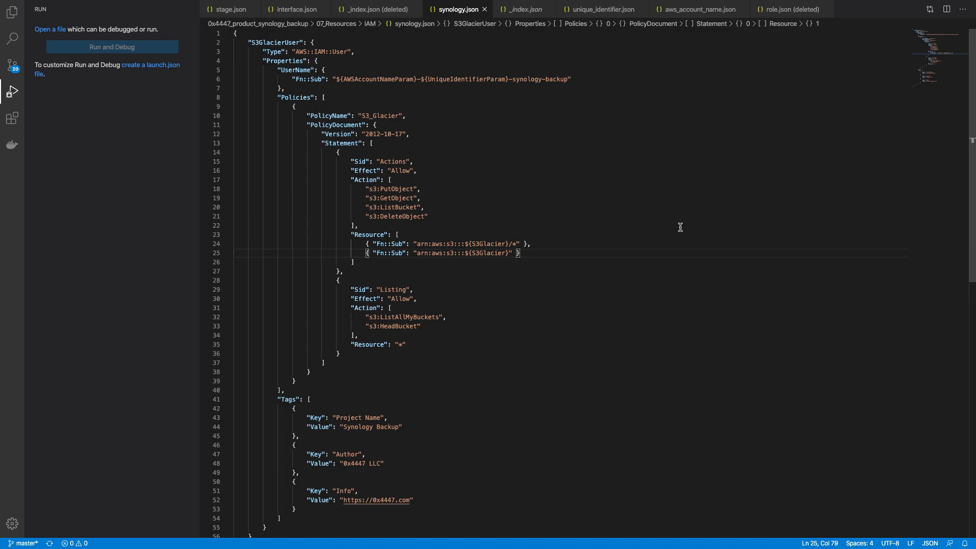
Step: Rerun the grapes template build in the terminal, then bring up the CloudFormation stack tab
key(ctrl+Up)
click(634, 37)
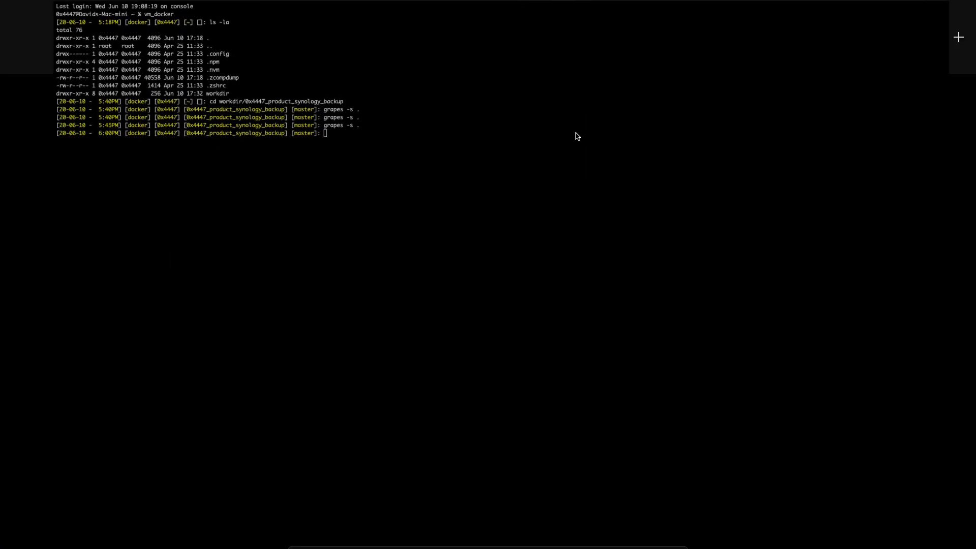
key(Up)
key(Return)
key(ctrl+Up)
click(460, 31)
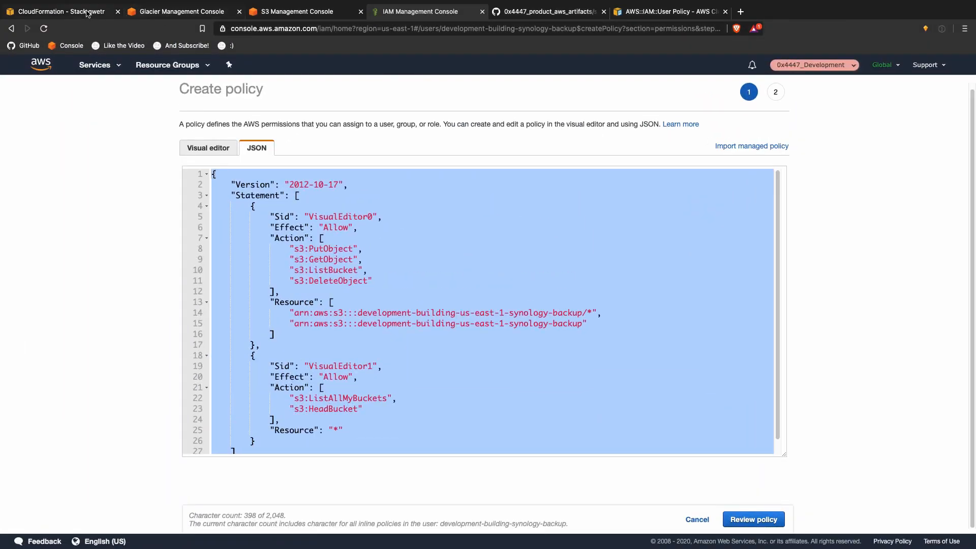
click(87, 14)
Step: Start updating the qwetr stack, replacing its template with an uploaded CloudFormation.json
click(935, 183)
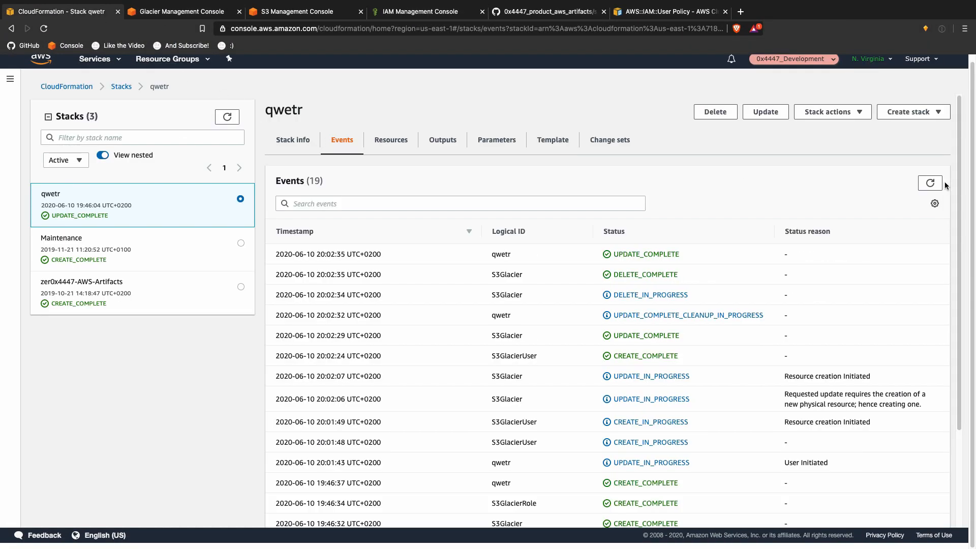
click(765, 112)
click(453, 193)
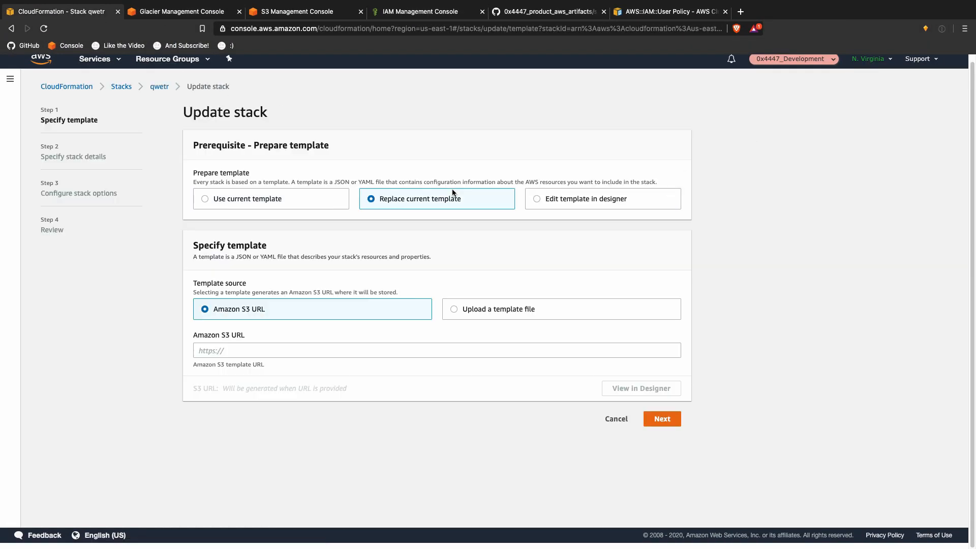
click(479, 305)
click(335, 353)
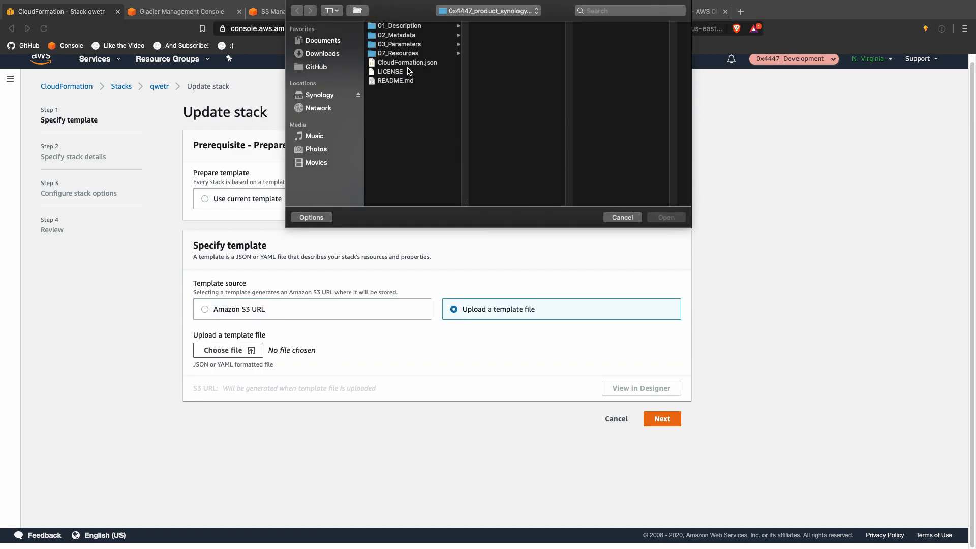
double_click(407, 62)
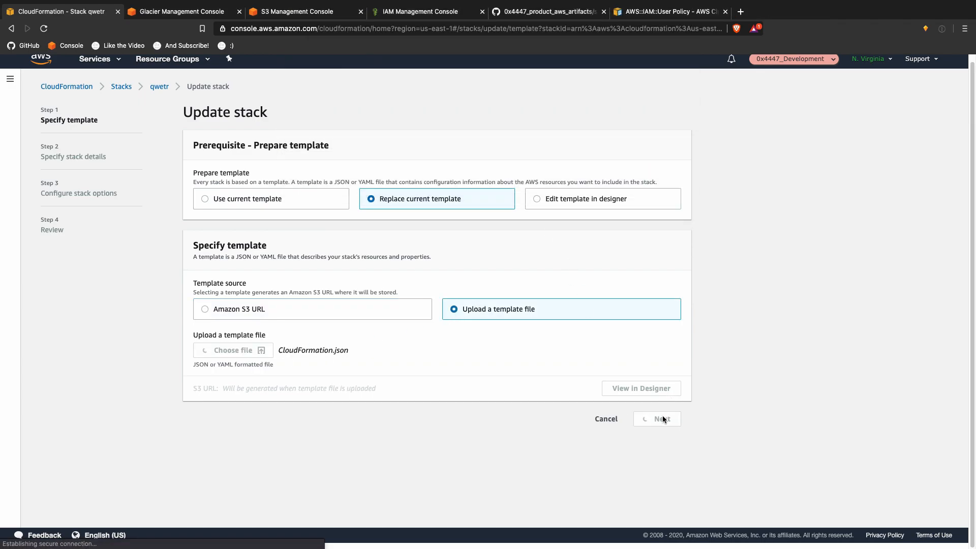
click(662, 418)
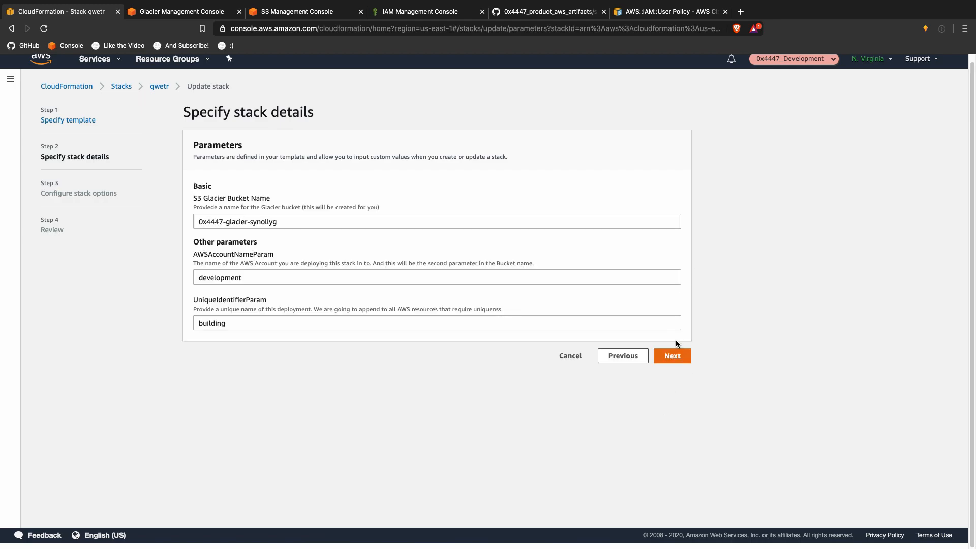
Step: Keep the existing parameters and stack options, acknowledge IAM resource creation, and submit the update
click(674, 357)
scroll(687, 366, down, 2)
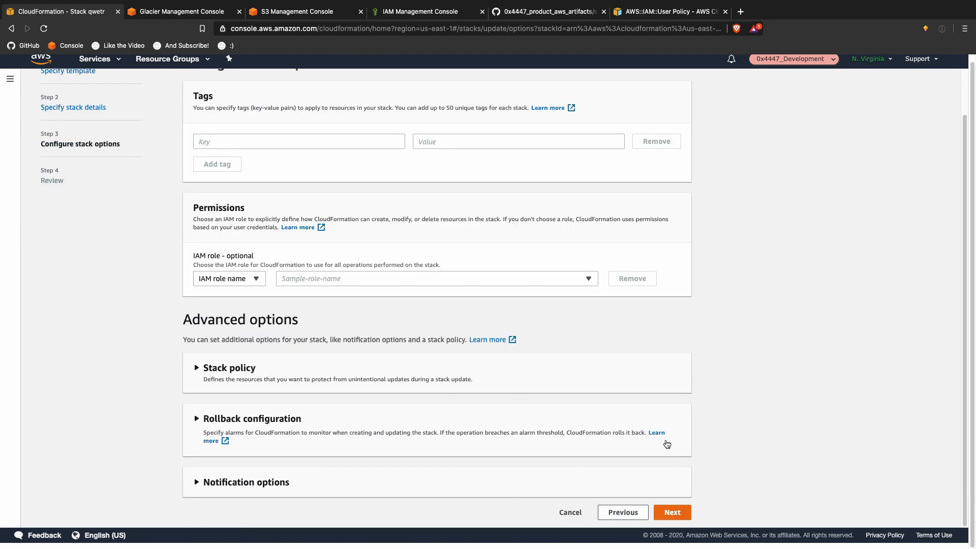
click(676, 517)
scroll(690, 494, down, 15)
click(463, 480)
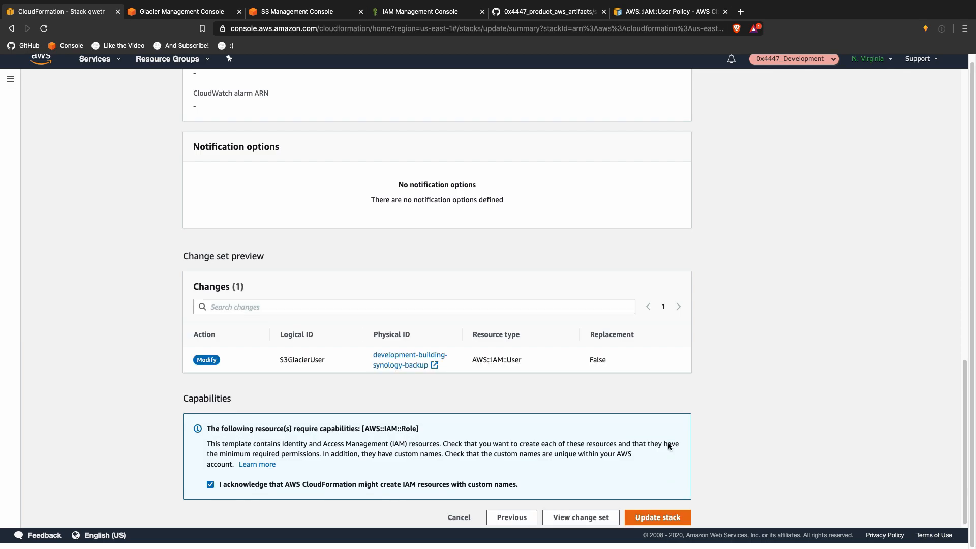
mouse_move(570, 3)
click(668, 517)
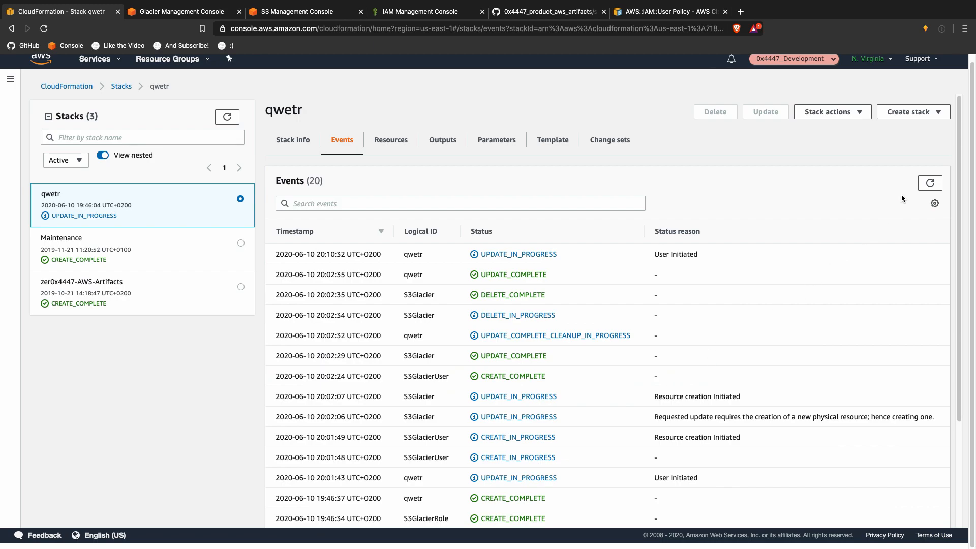
Step: Refresh the qwetr stack events until the update reaches UPDATE_COMPLETE, then return to the IAM draft
click(928, 186)
click(928, 186)
click(928, 186)
click(928, 186)
click(928, 186)
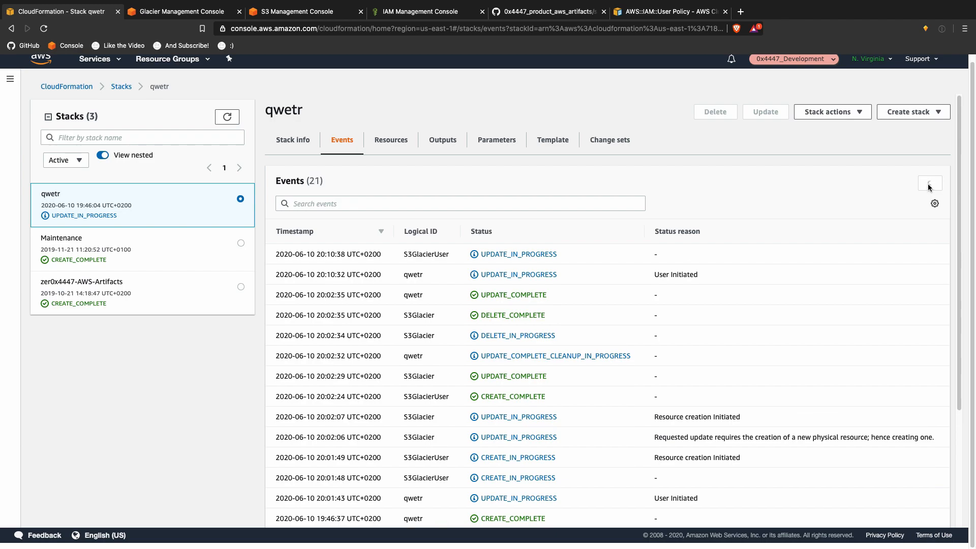
click(928, 186)
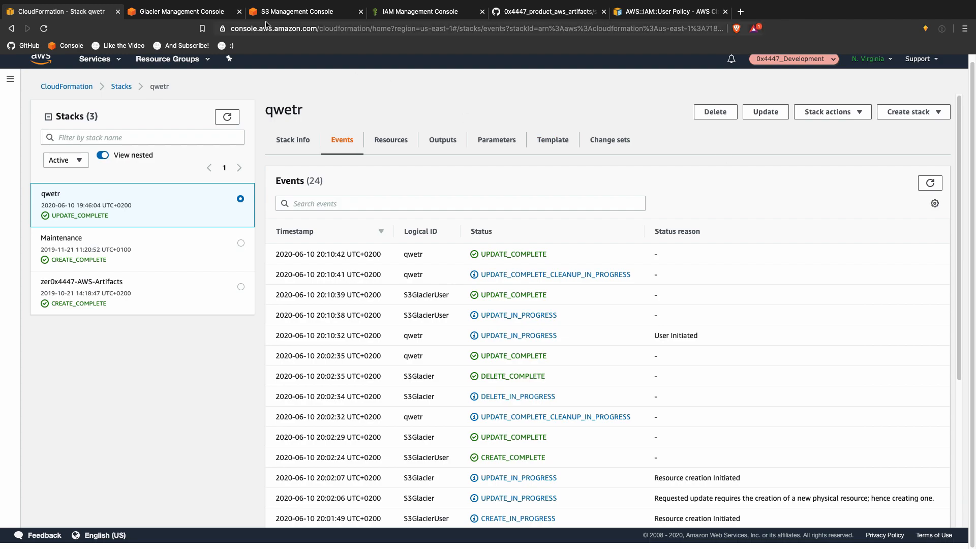
click(422, 12)
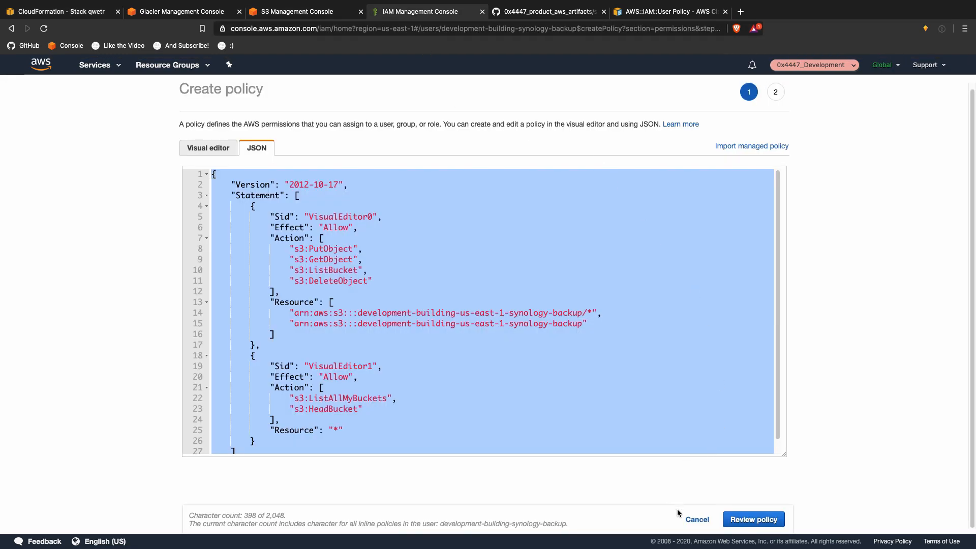
Step: Cancel the policy draft, reload the backup user's page, and read the S3_Glacier inline policy JSON
click(692, 517)
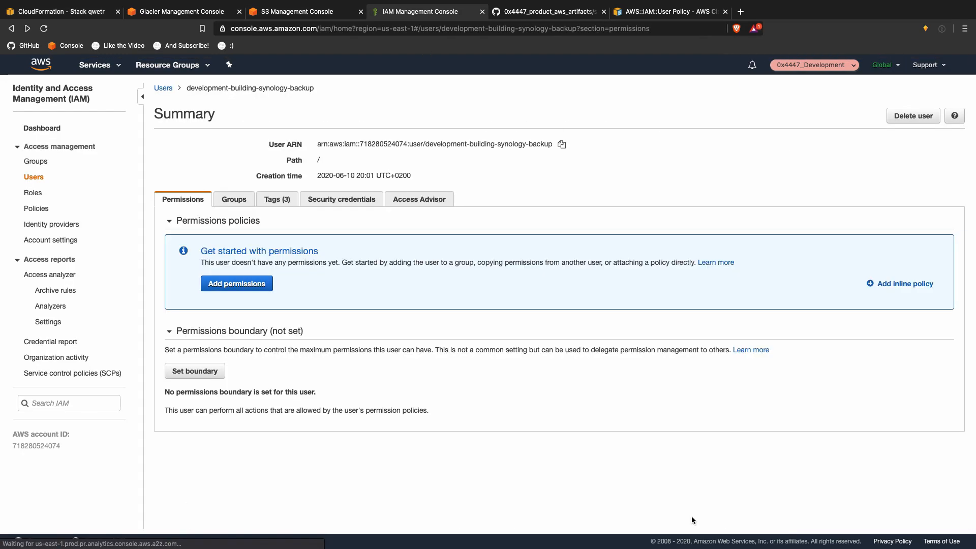
click(46, 29)
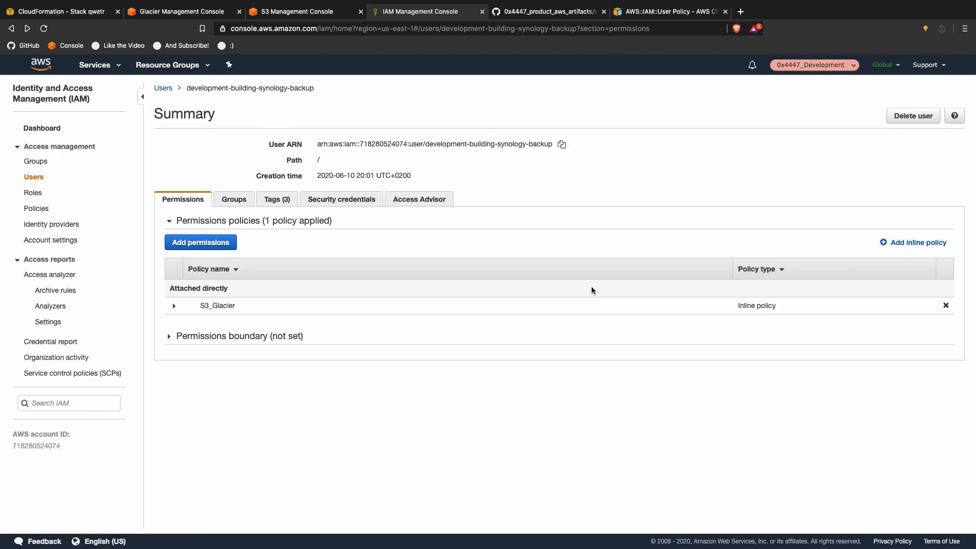
click(174, 306)
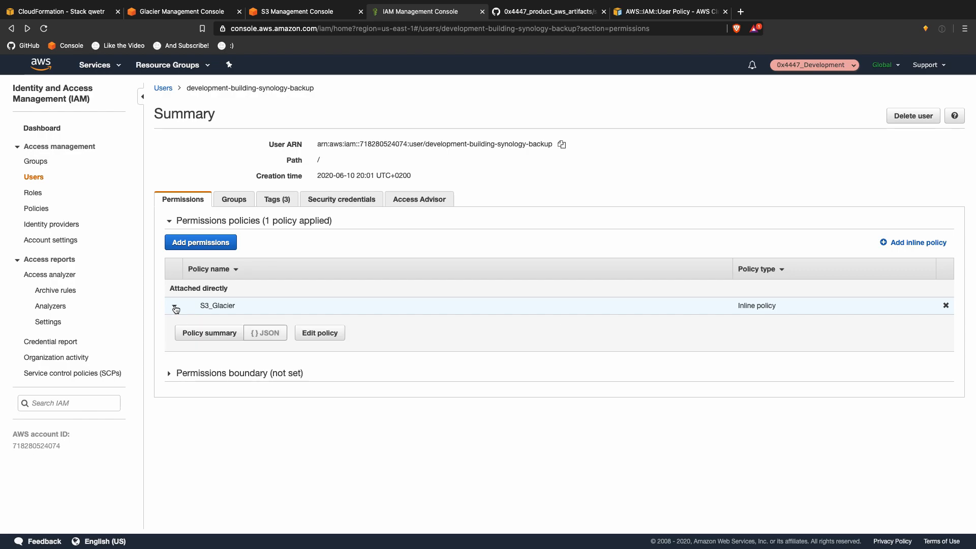
scroll(459, 378, down, 2)
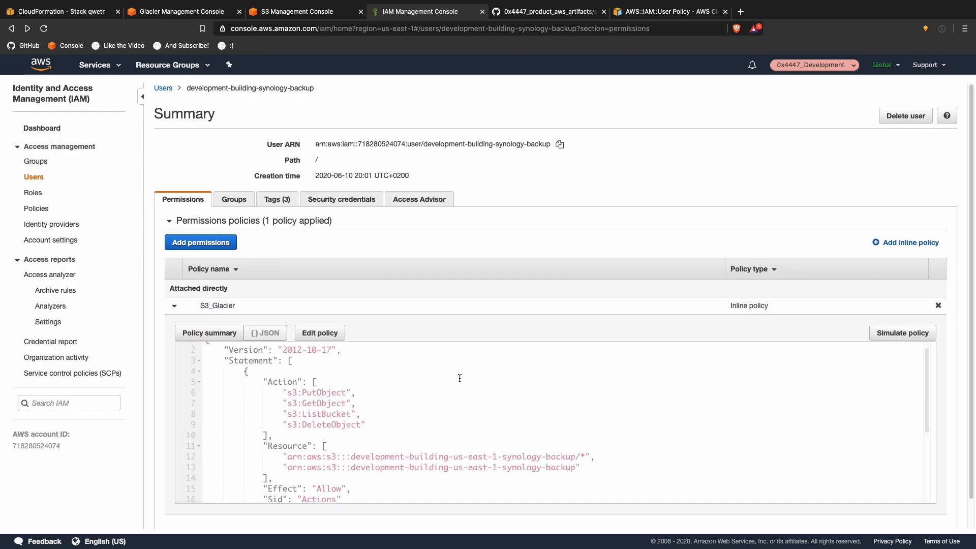
drag(418, 427, 566, 450)
scroll(566, 449, down, 4)
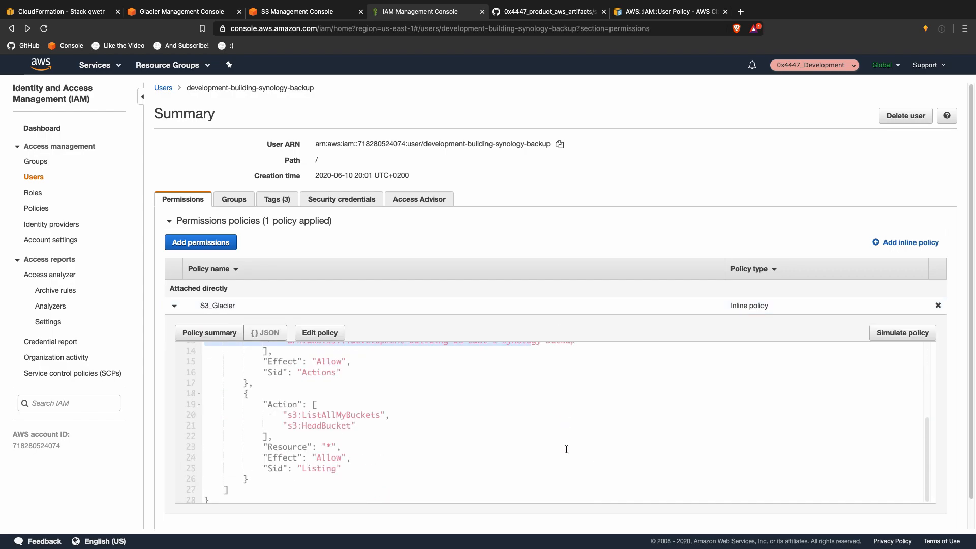
scroll(566, 449, up, 5)
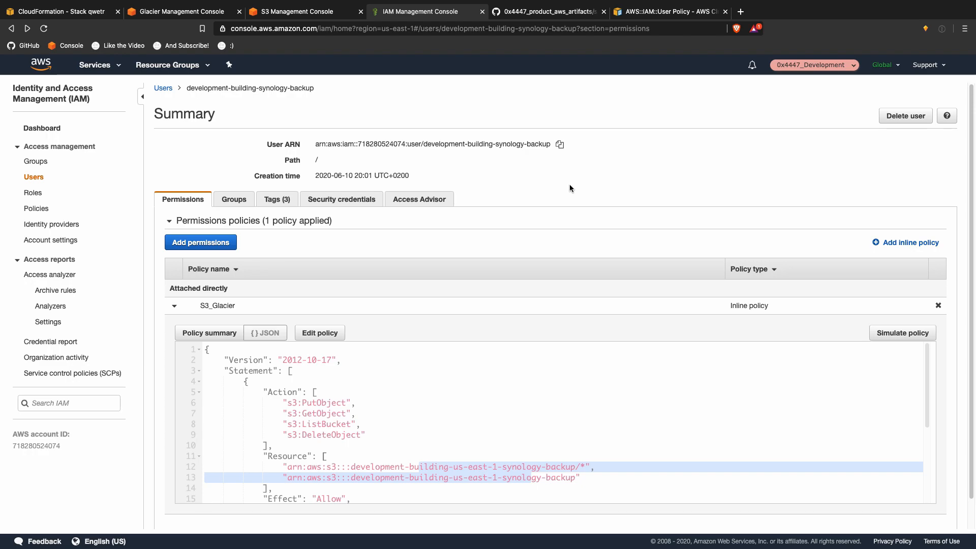
Step: Create a new access key under the user's Security credentials and copy its access key ID
click(330, 202)
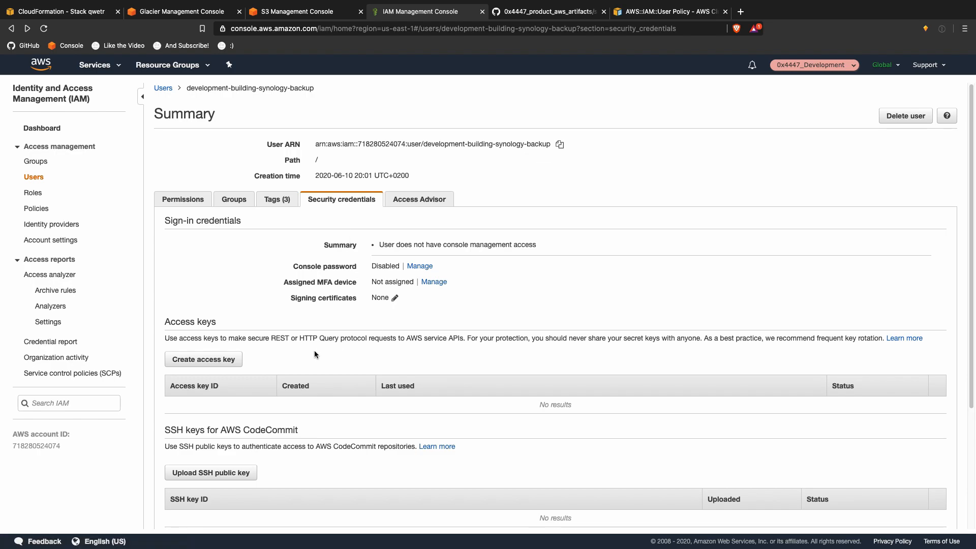
click(199, 357)
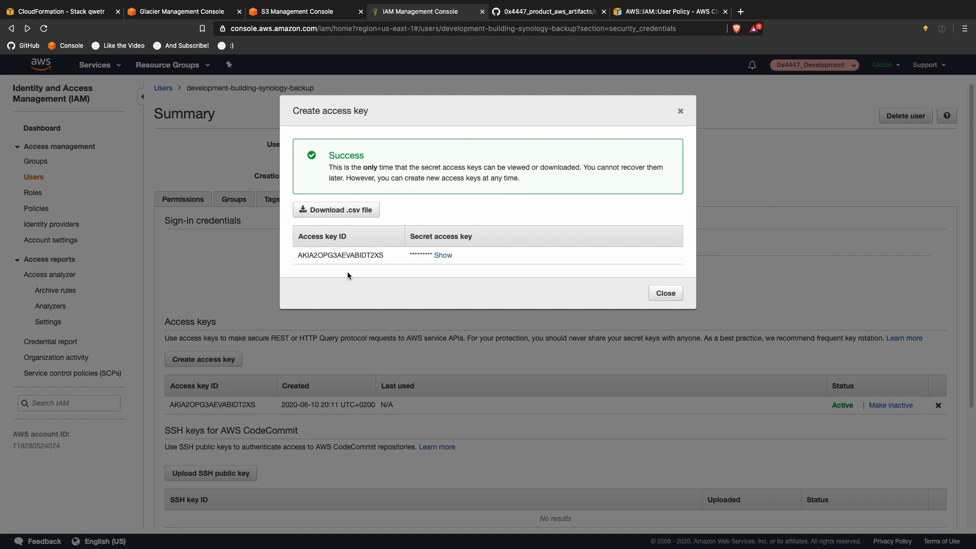
double_click(349, 254)
key(super+c)
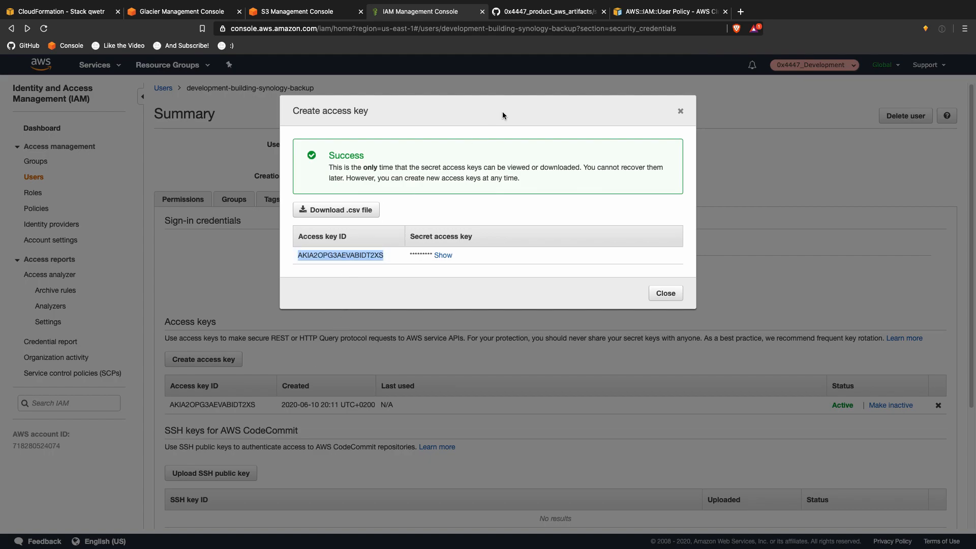
key(ctrl+Up)
click(732, 37)
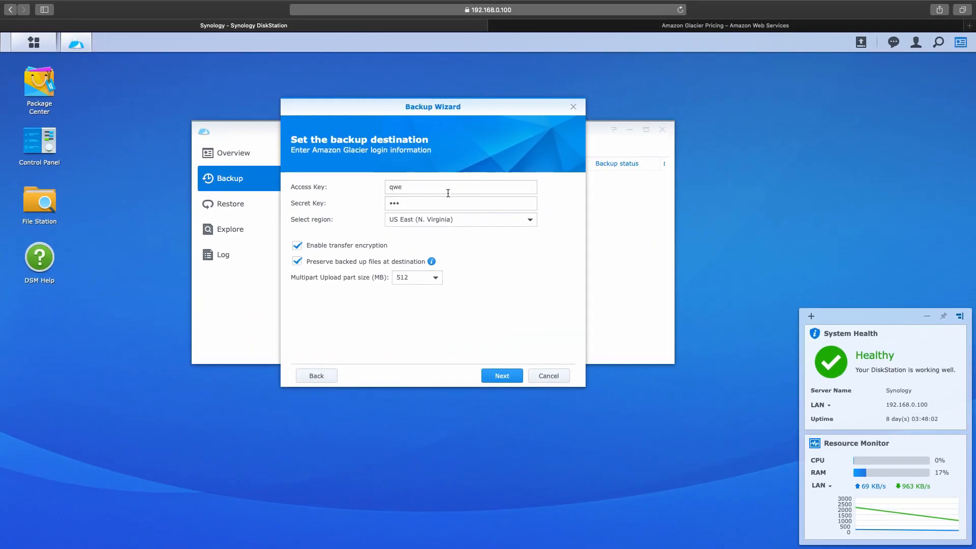
Step: Paste the new access key ID into the wizard and reveal the secret access key in IAM
key(super+a)
key(super+v)
key(ctrl+Up)
click(447, 26)
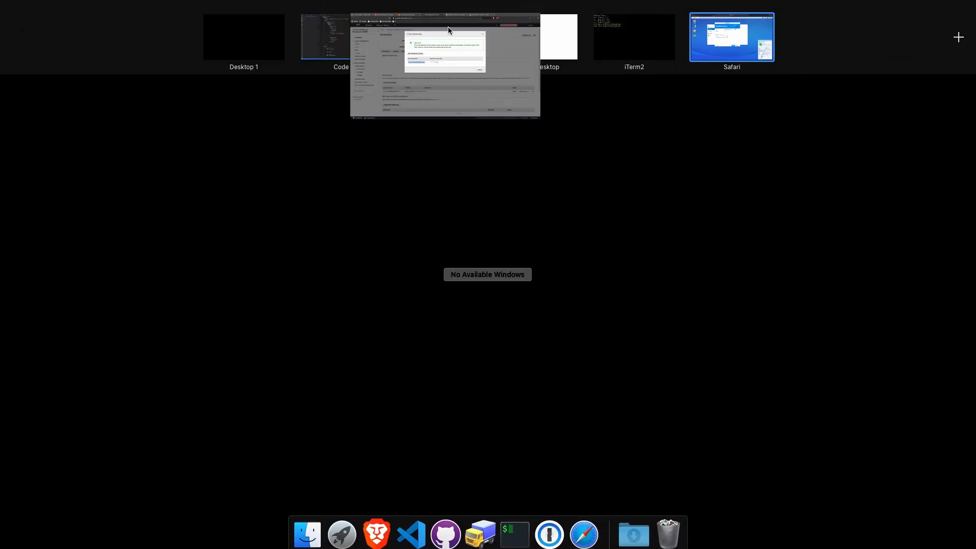
click(441, 255)
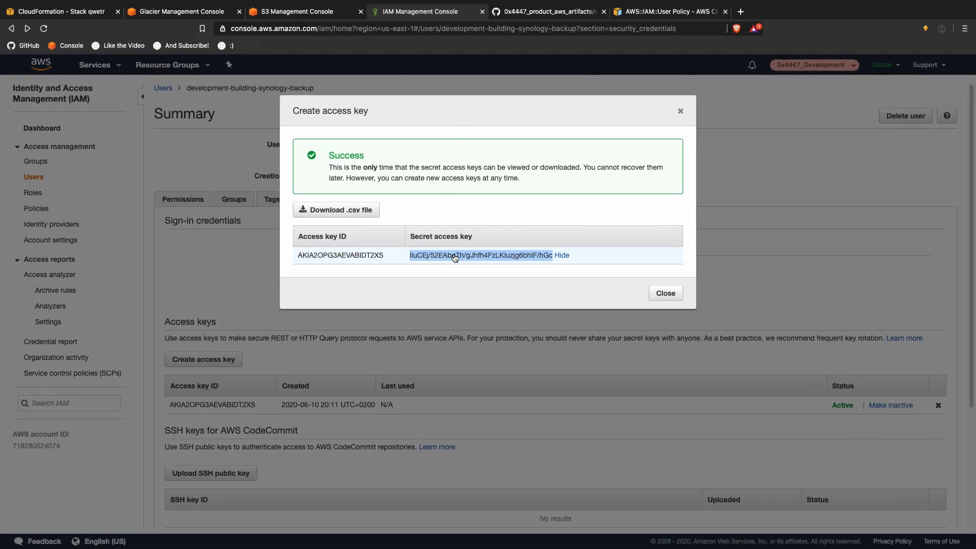
key(ctrl+Up)
click(732, 36)
Step: Paste the secret access key into the Secret Key field and run the connection test, which fails
click(451, 203)
key(super+a)
key(super+v)
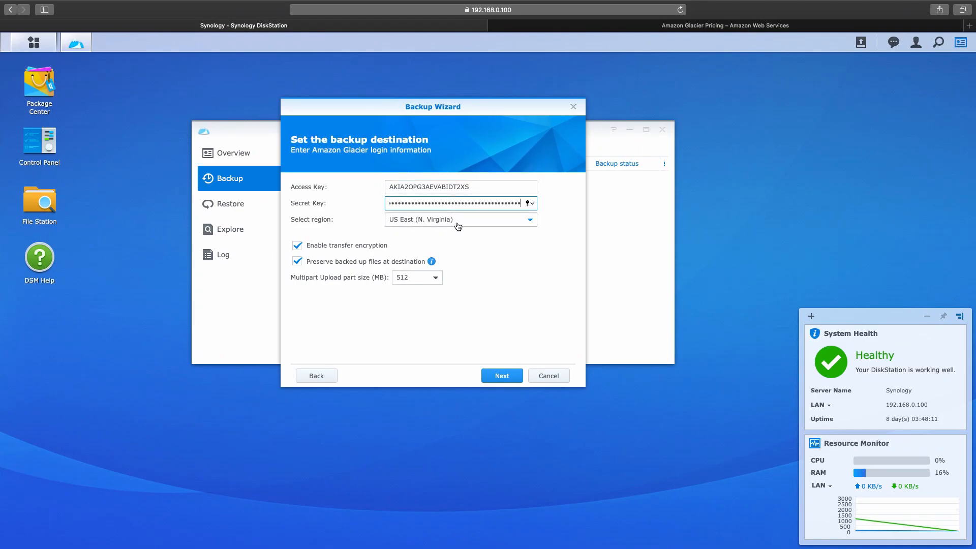
click(498, 378)
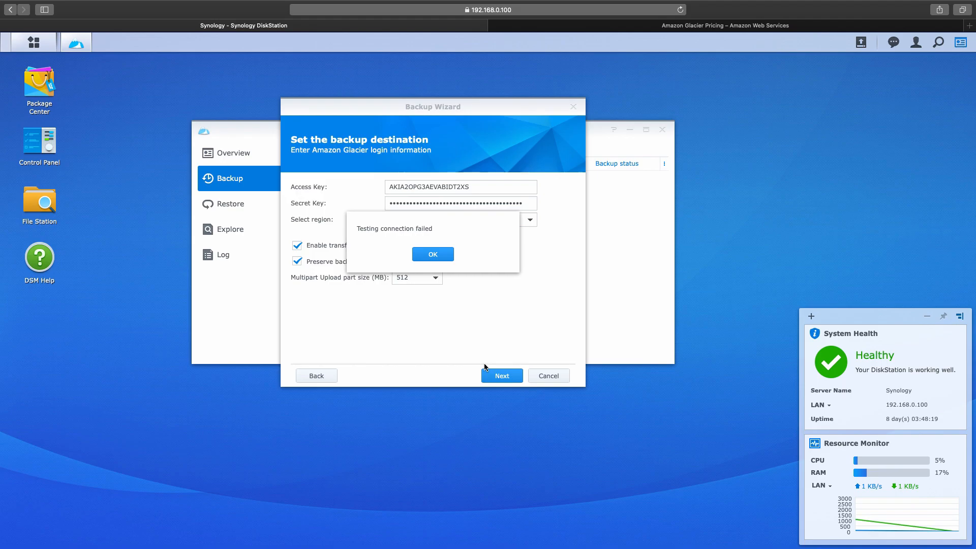
click(445, 256)
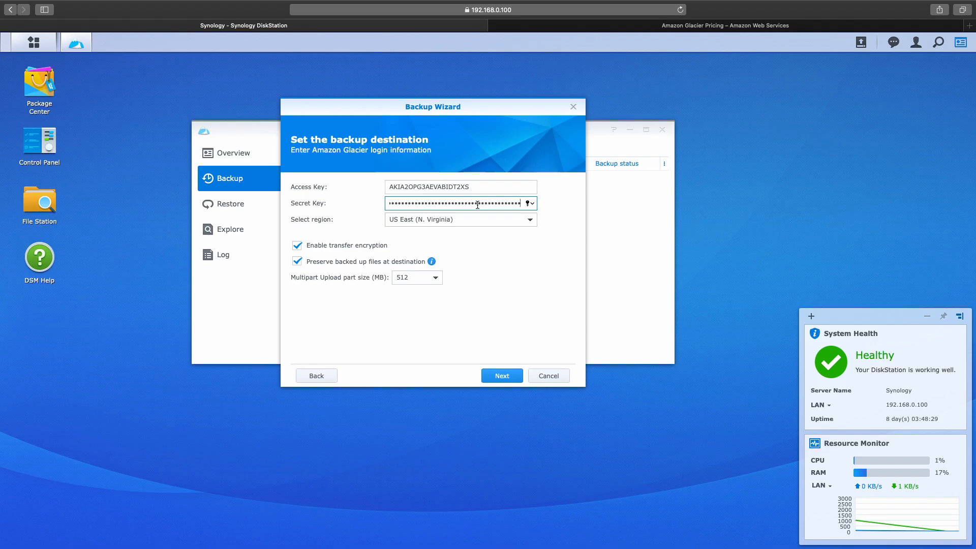
Step: Close the new access key dialog in IAM and review the user's groups and permission policies
click(490, 76)
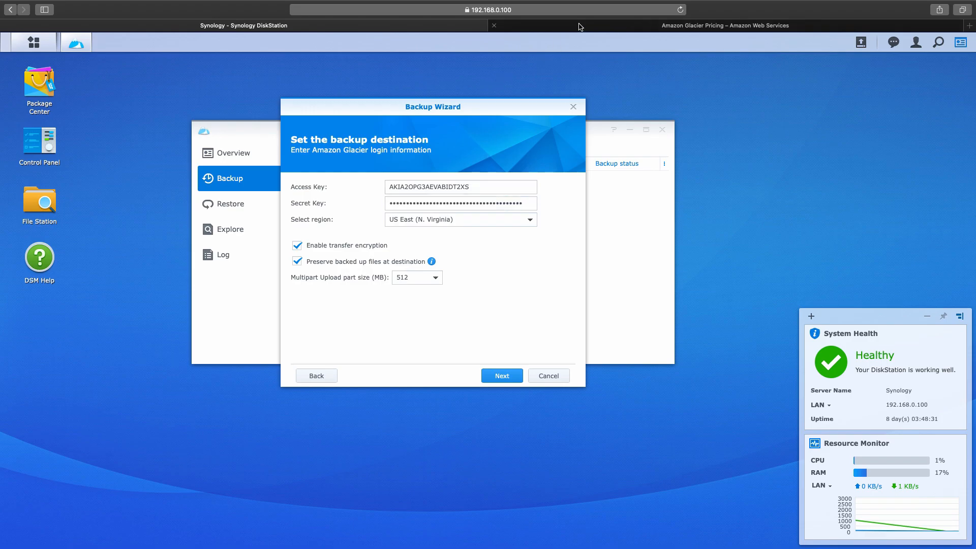
key(ctrl+Left)
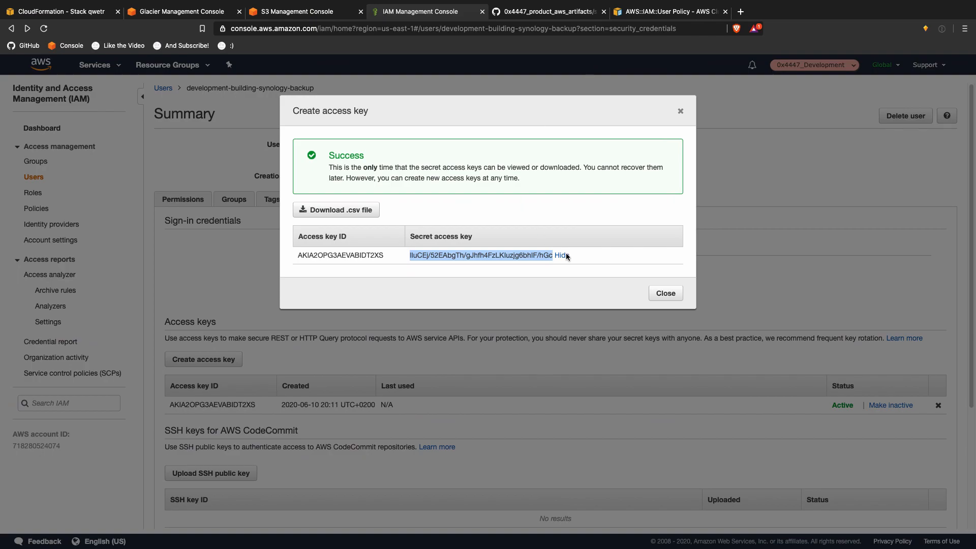
click(657, 294)
key(ctrl+Up)
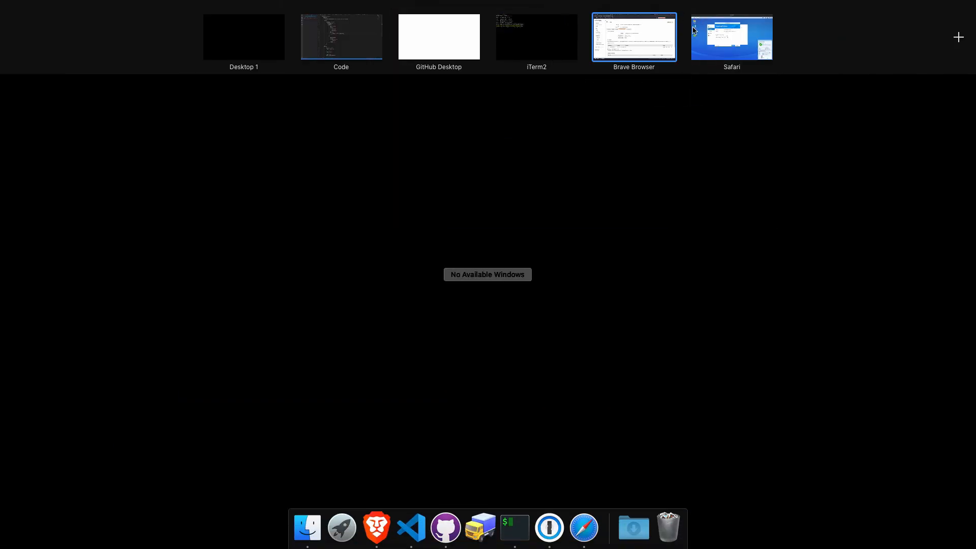
key(ctrl+Right)
key(ctrl+Up)
click(643, 17)
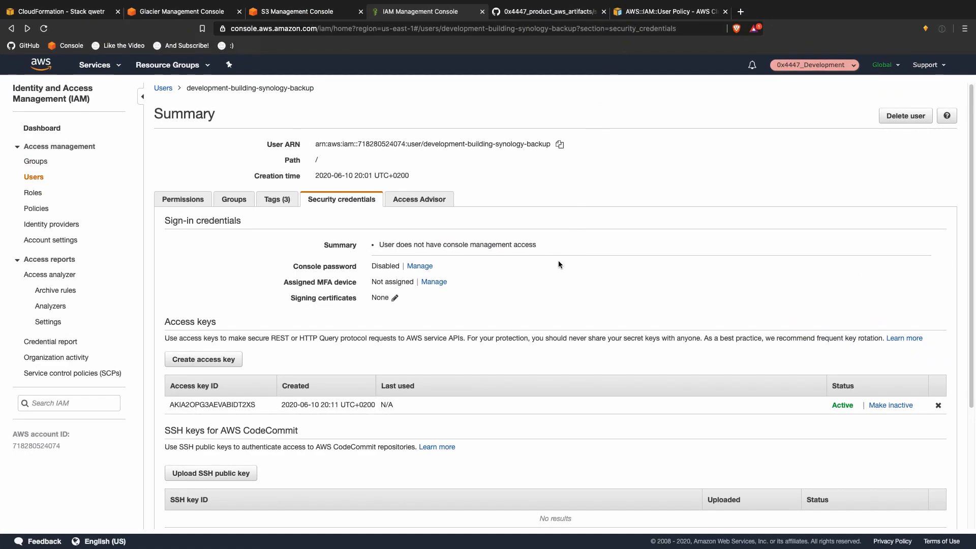
click(235, 199)
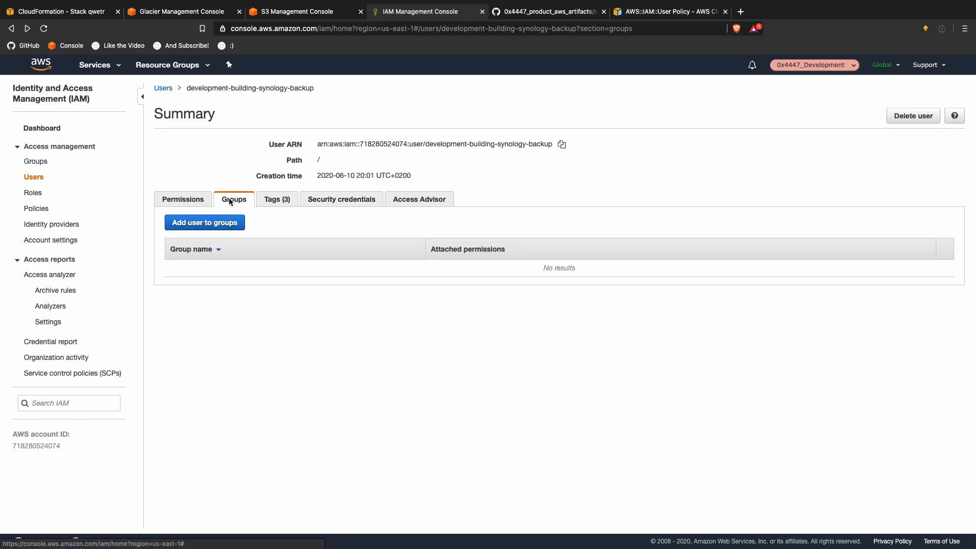
click(196, 200)
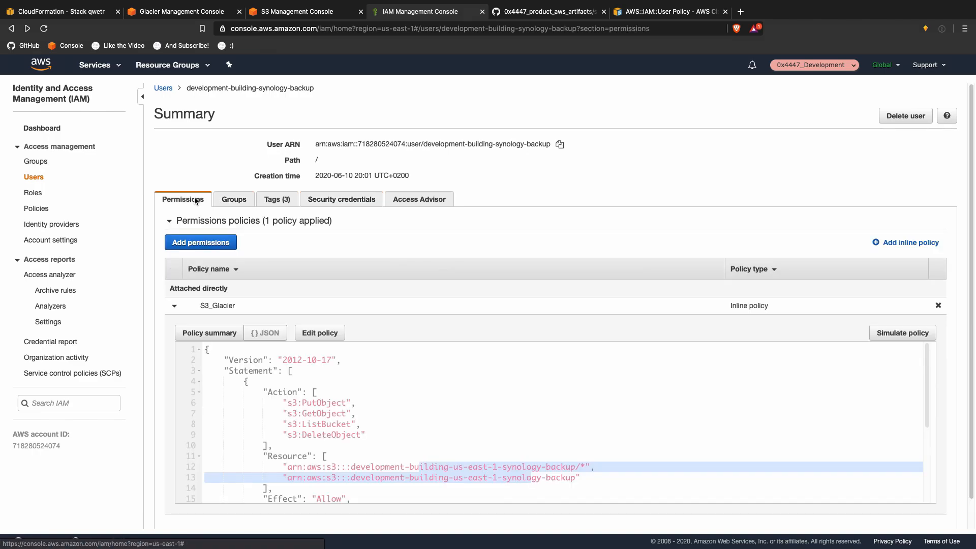
Step: Attach the AdministratorAccess managed policy directly to the backup user and submit
click(200, 240)
click(328, 182)
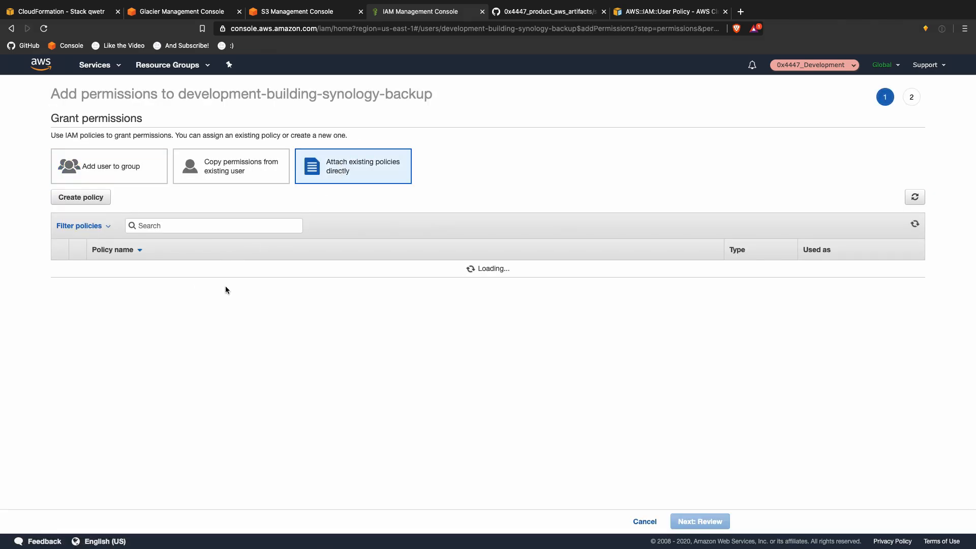
click(270, 270)
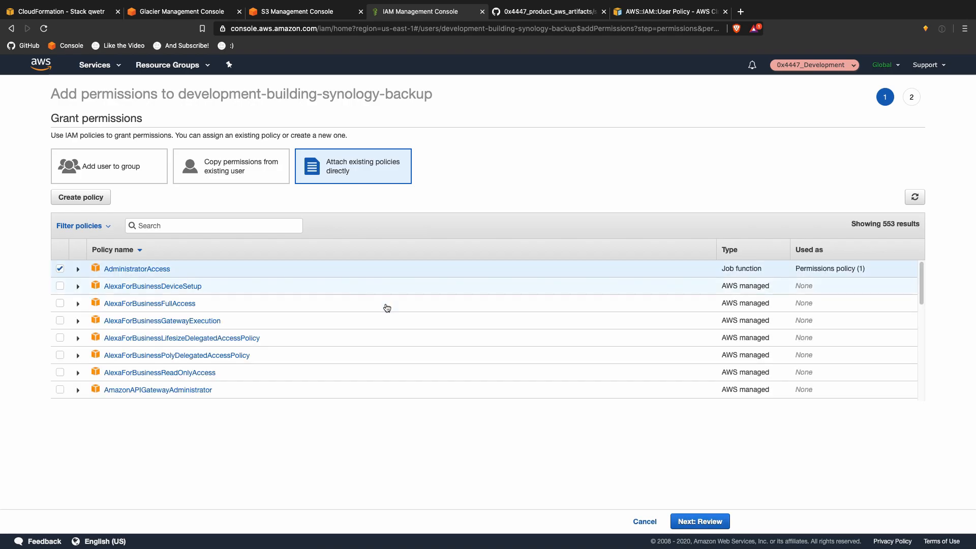
click(696, 521)
click(710, 521)
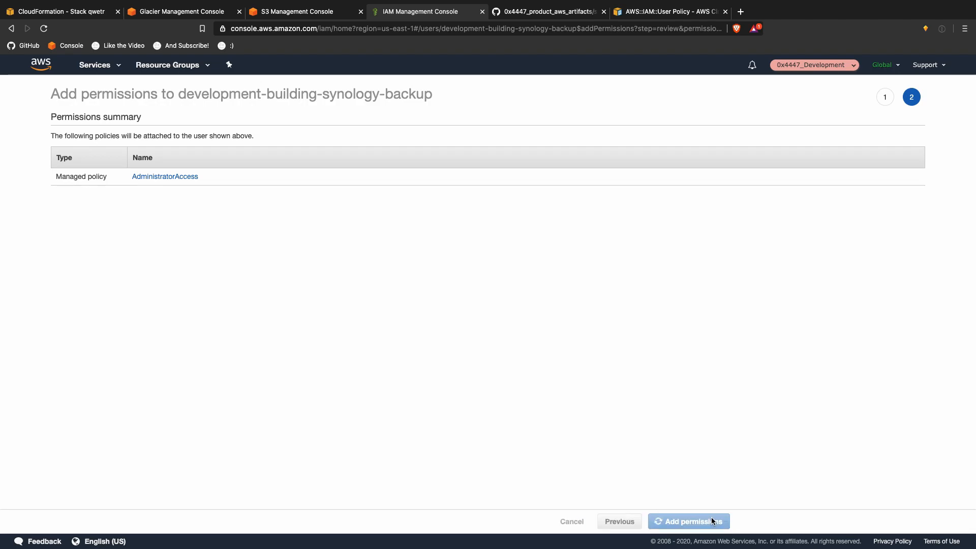
key(ctrl+Up)
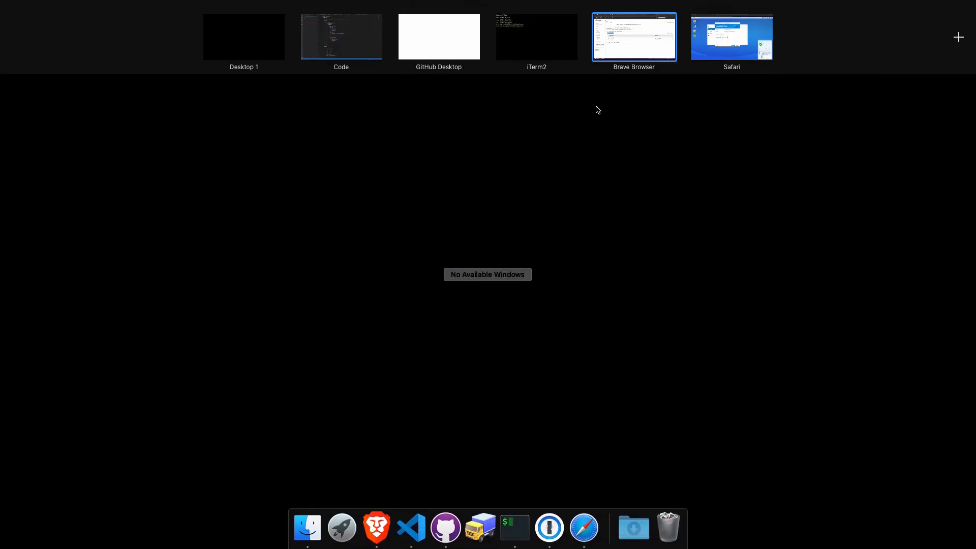
Step: Retest the Glacier connection twice, dismiss both failure messages, and close the Backup Wizard
click(736, 38)
click(502, 375)
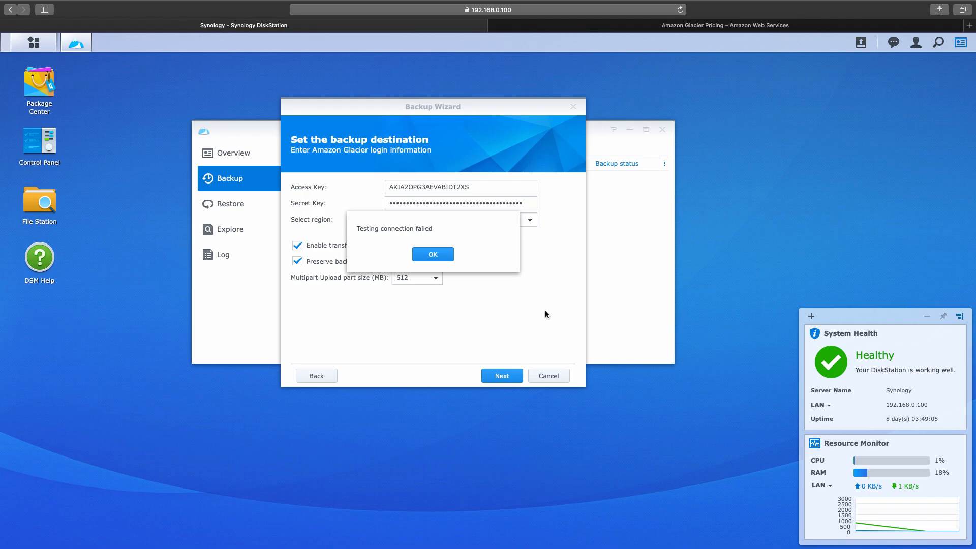
click(432, 254)
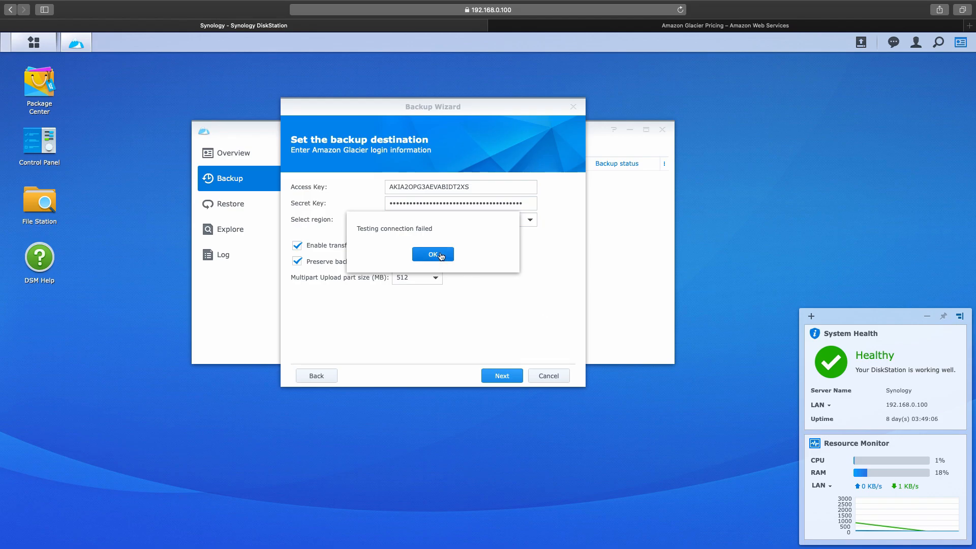
click(513, 373)
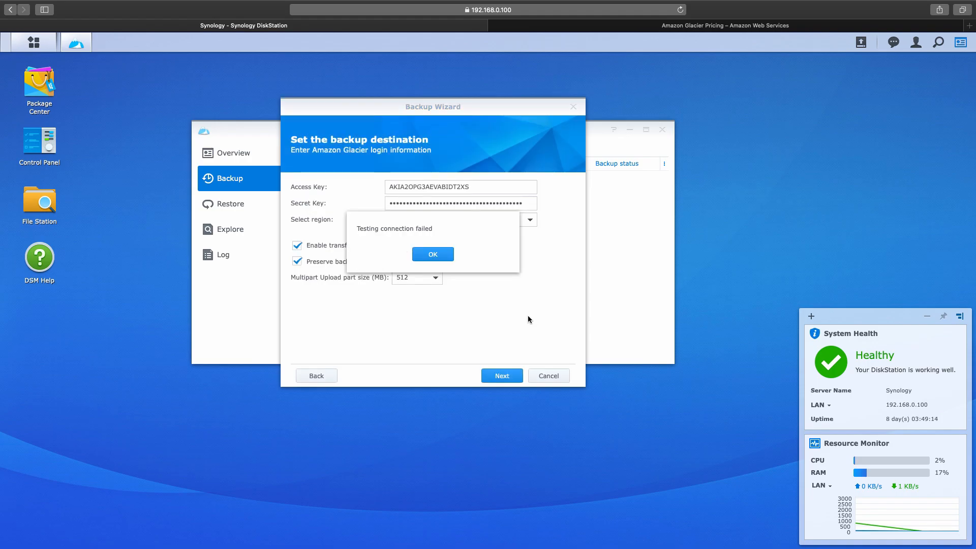
click(443, 254)
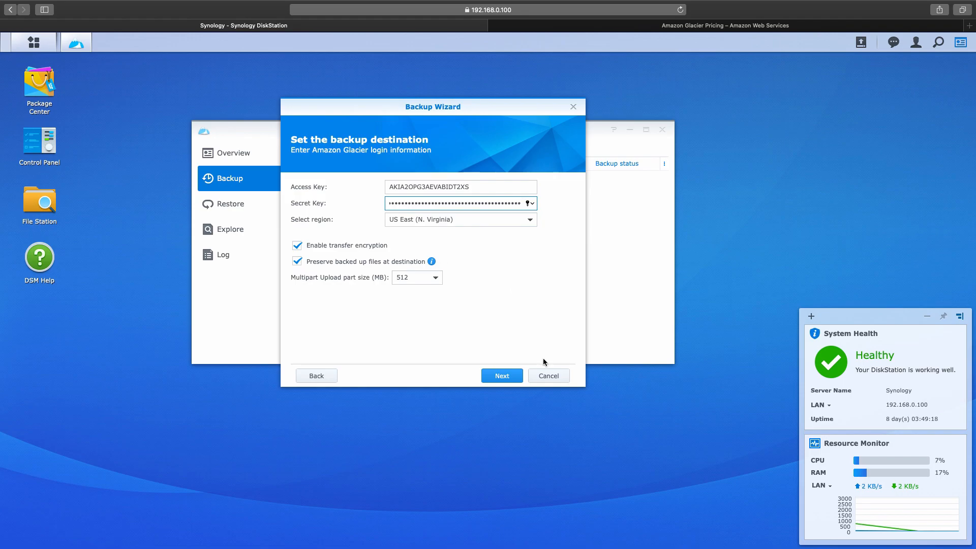
click(548, 375)
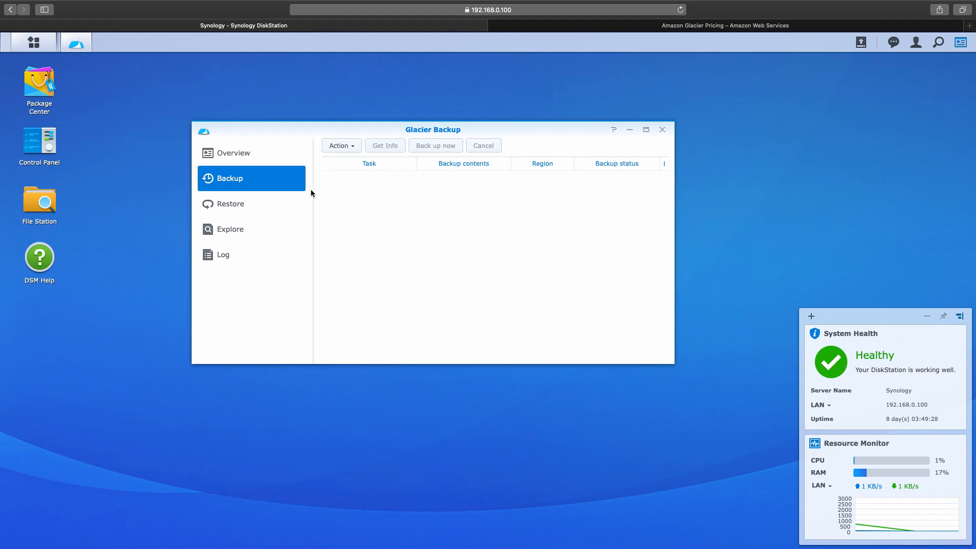
Step: Open Support Center and set the support request category to External Devices
click(34, 42)
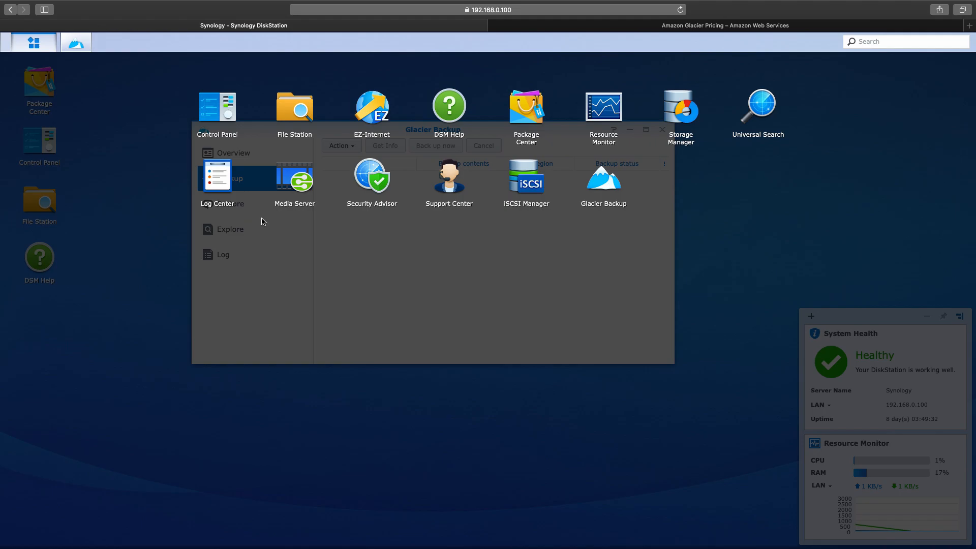
click(435, 181)
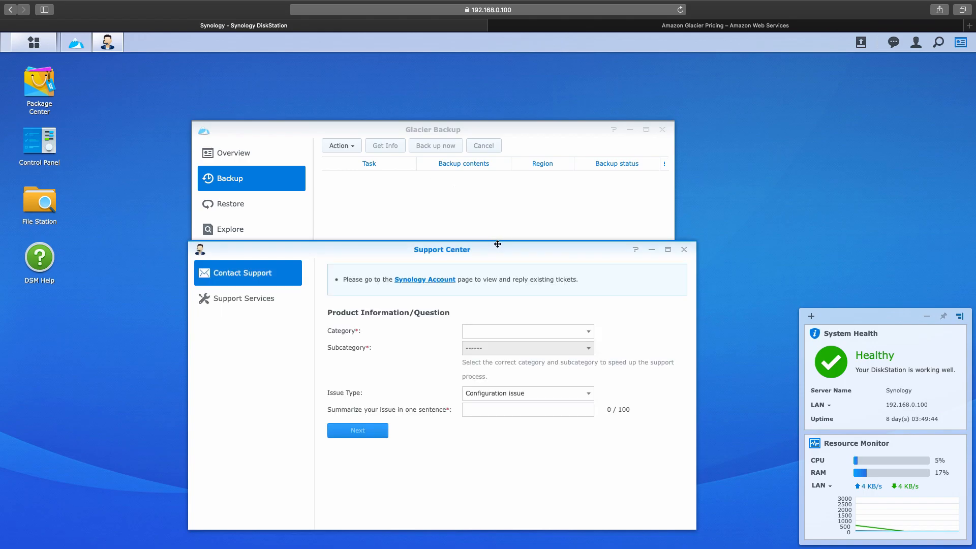
drag(498, 244, 462, 162)
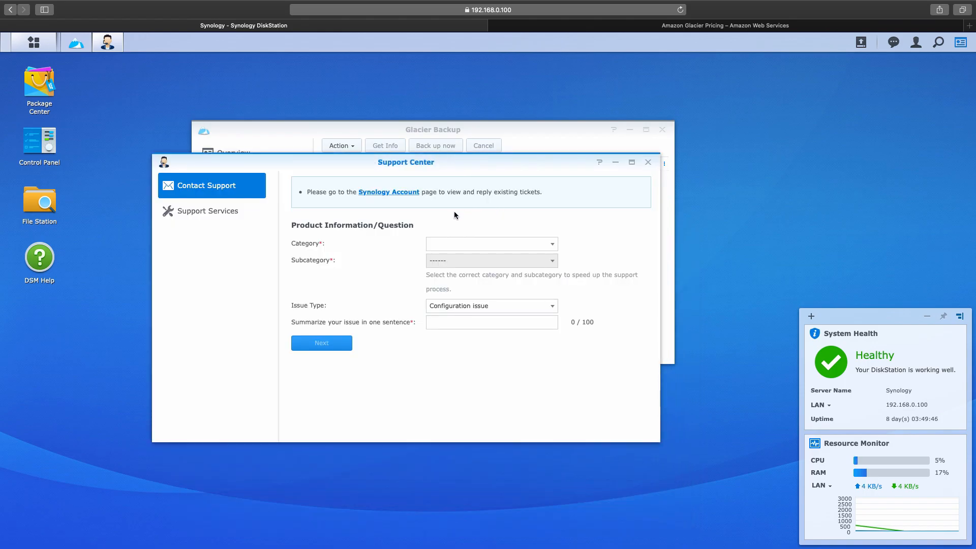
click(447, 244)
click(503, 300)
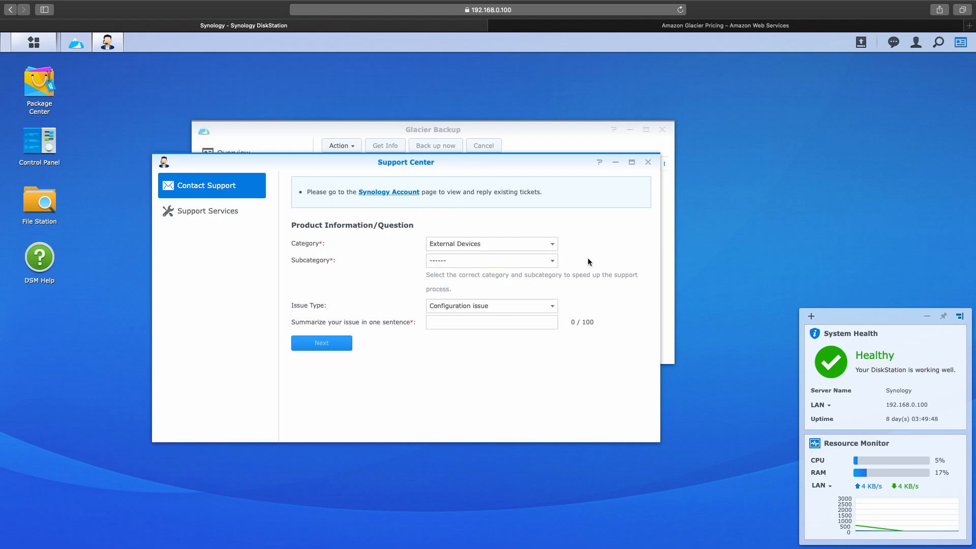
click(217, 215)
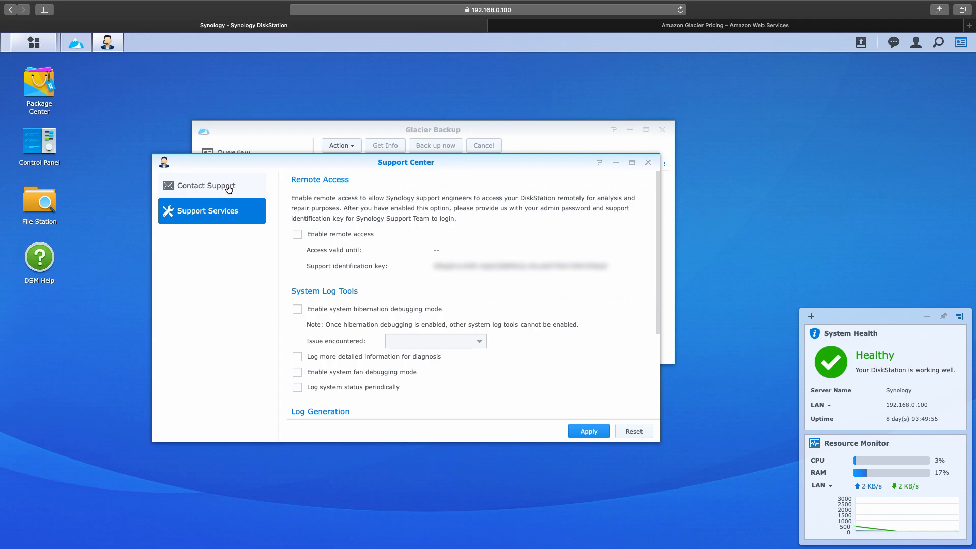
click(228, 189)
mouse_move(278, 2)
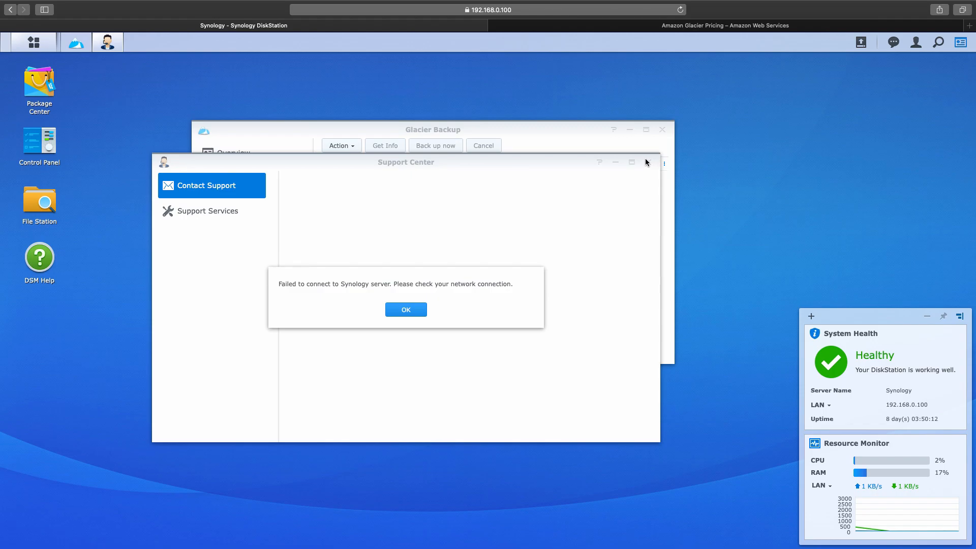
click(407, 310)
click(560, 148)
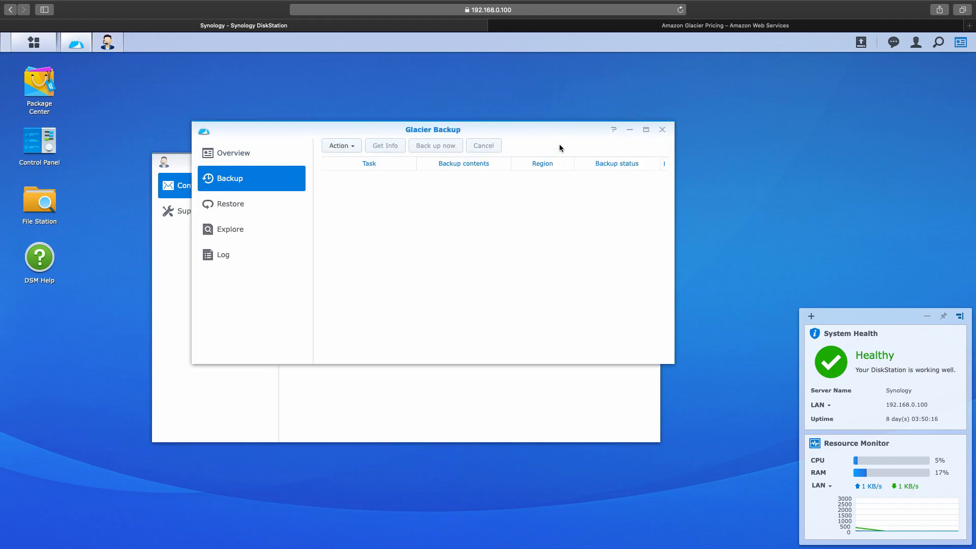
Step: Create a backup task named 'Backup', accept the Glacier pricing conditions, and reach the destination step
click(354, 147)
click(350, 160)
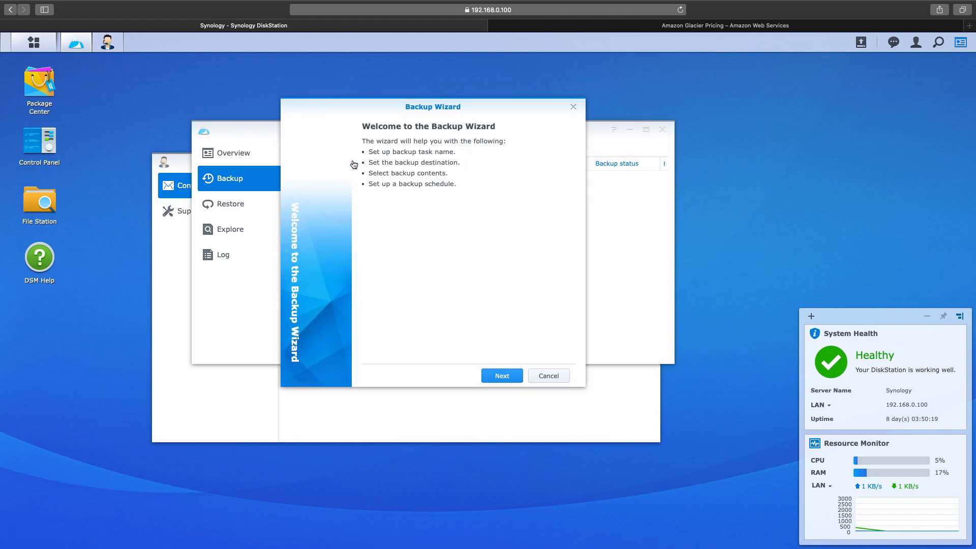
click(502, 376)
triple_click(494, 190)
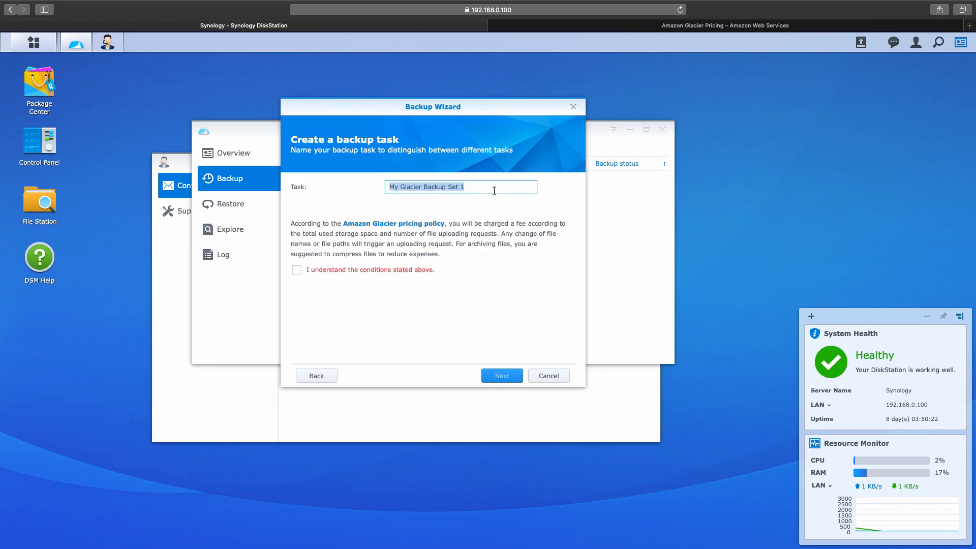
text(Backup)
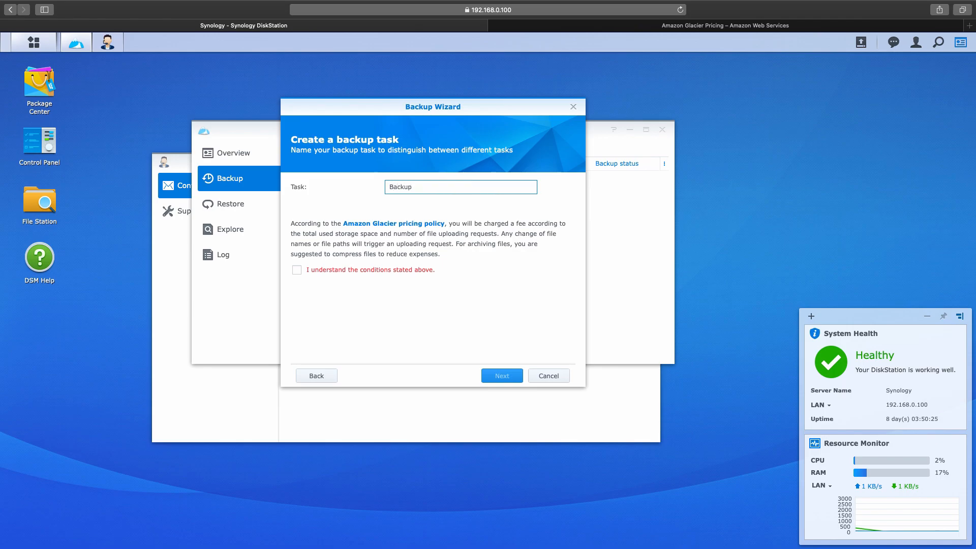
click(415, 269)
click(500, 375)
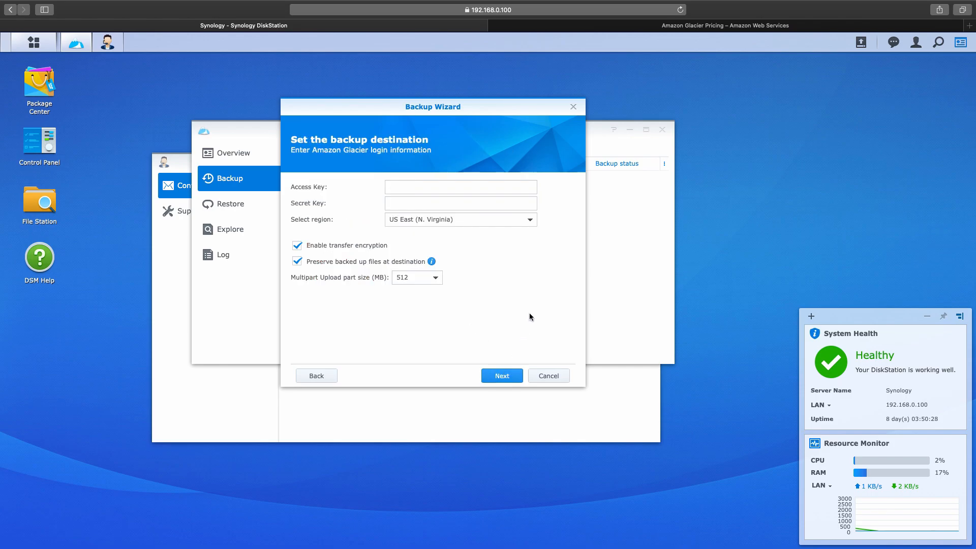
key(ctrl+Up)
click(648, 37)
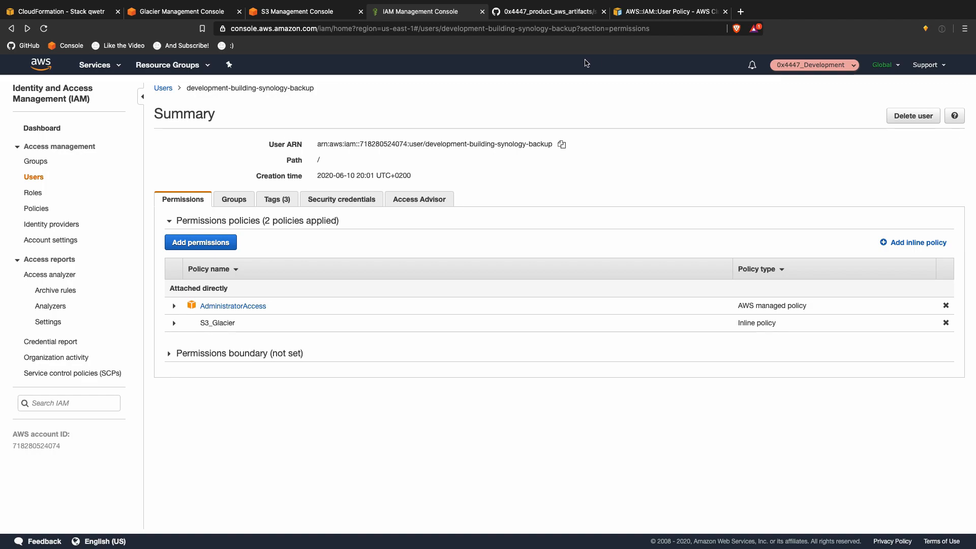
Step: Create the Glacier vault 'Synology' with notifications off and refresh the vault list
click(210, 12)
click(523, 267)
text(Synology)
click(747, 312)
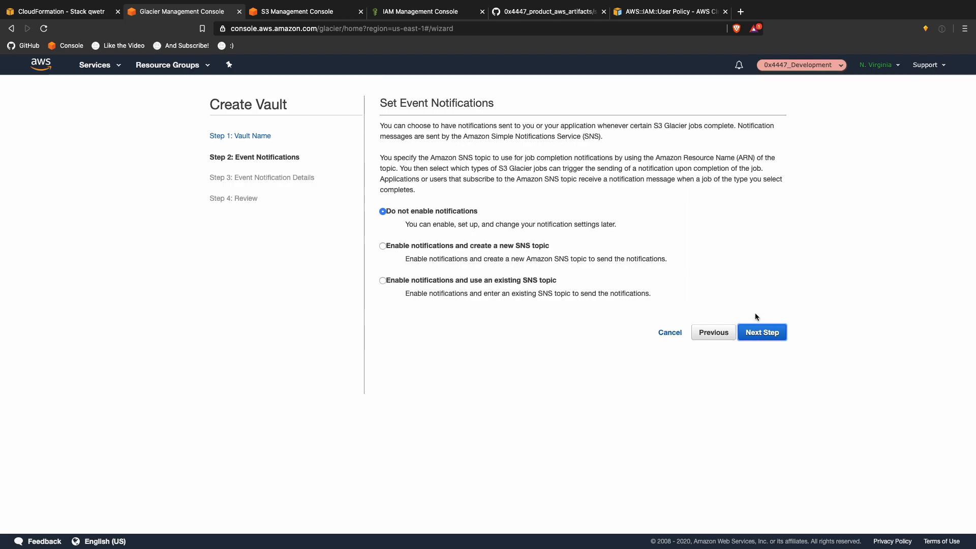
click(762, 331)
click(768, 213)
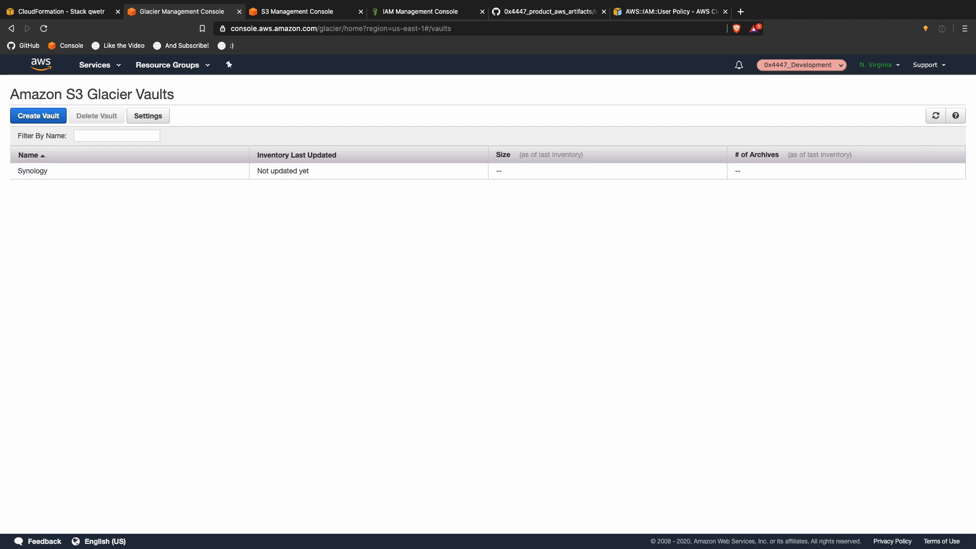
click(936, 119)
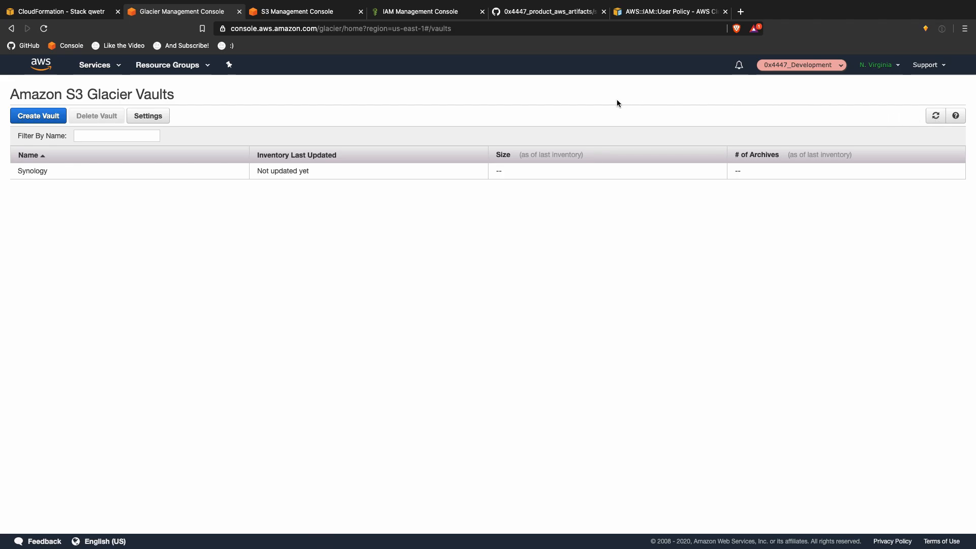
Step: Return to the AWS browser and look over the IAM, CloudFormation, Glacier and S3 tabs
key(ctrl+Up)
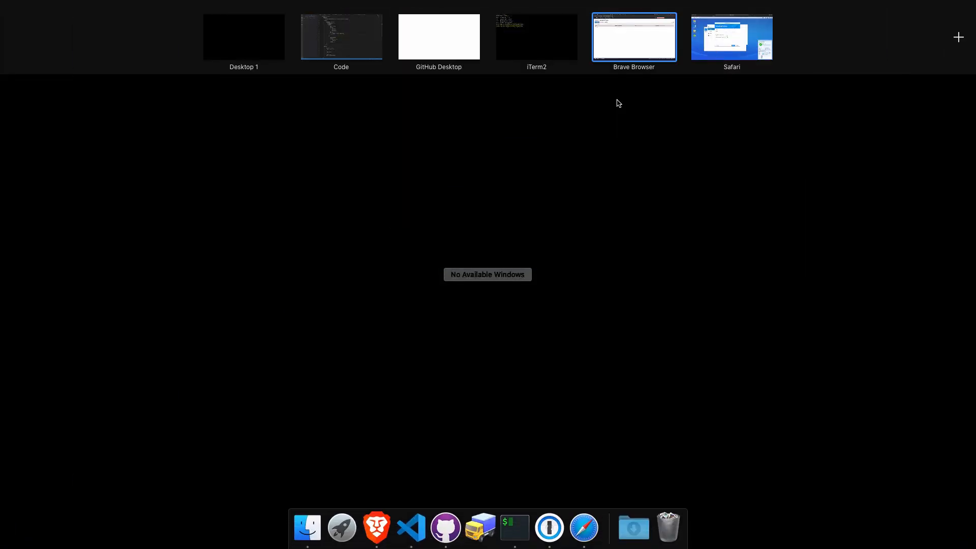
click(725, 50)
key(ctrl+Up)
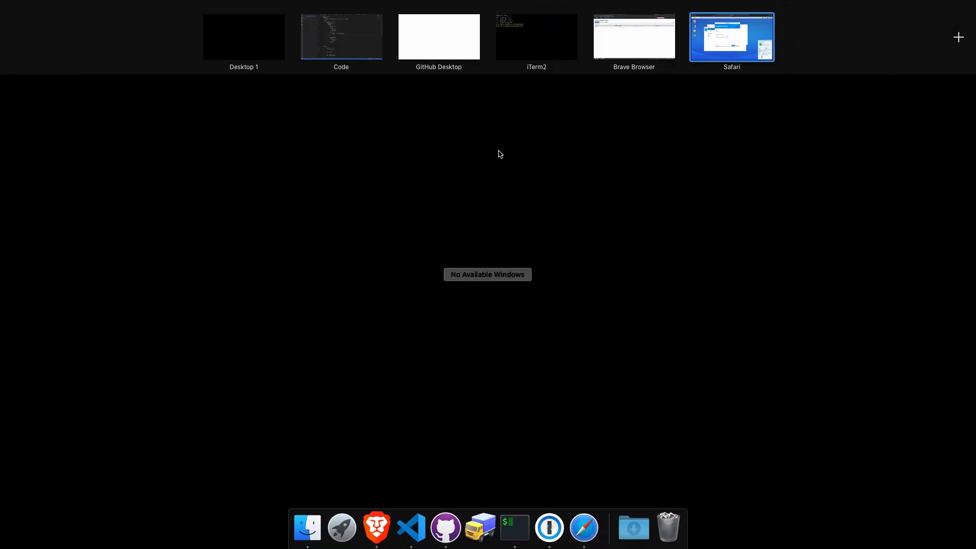
click(630, 38)
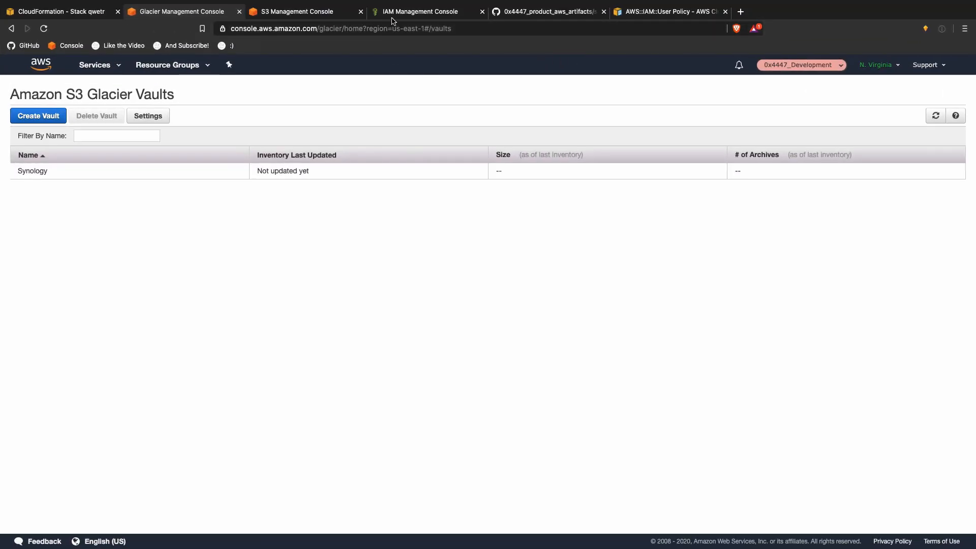
click(450, 9)
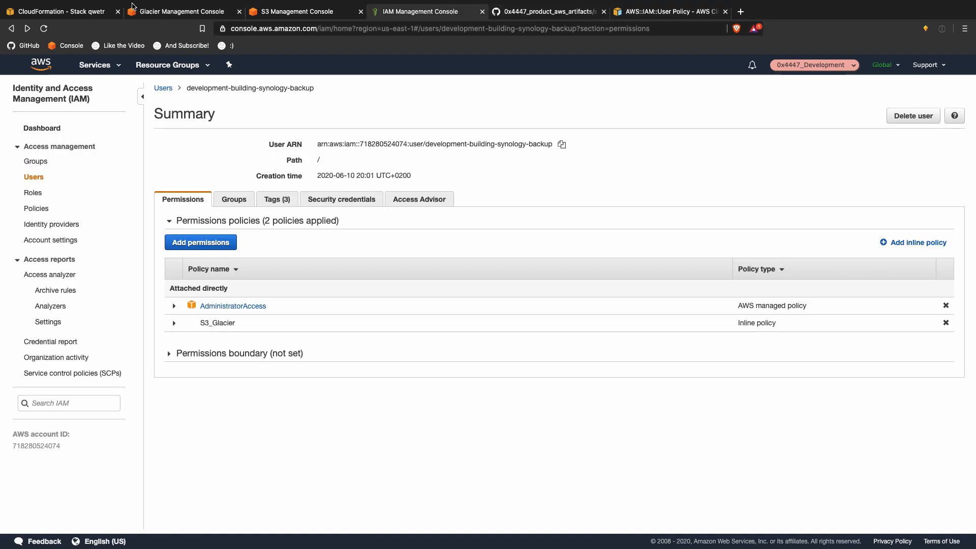
click(59, 9)
click(161, 13)
click(285, 10)
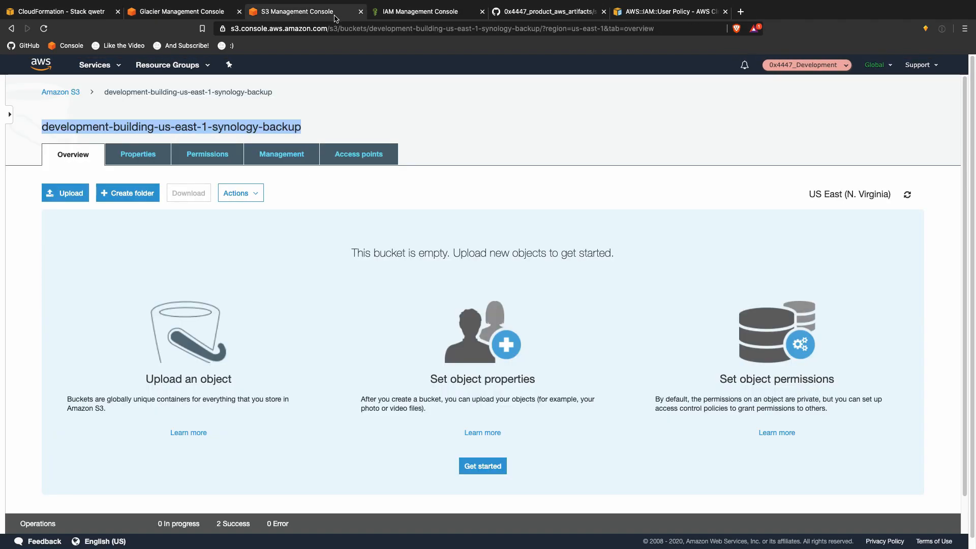
click(433, 14)
Step: Delete the backup user's existing access key under Security credentials
click(355, 198)
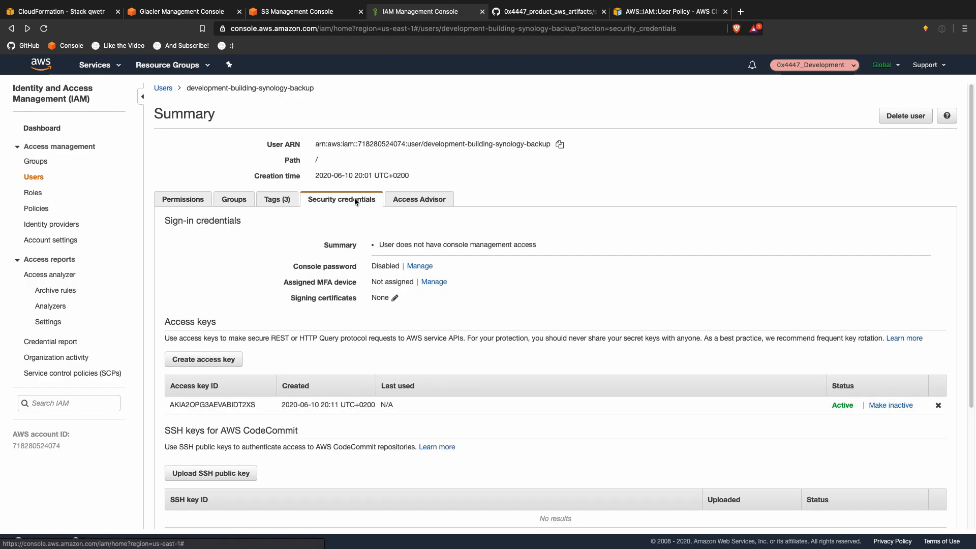
click(938, 405)
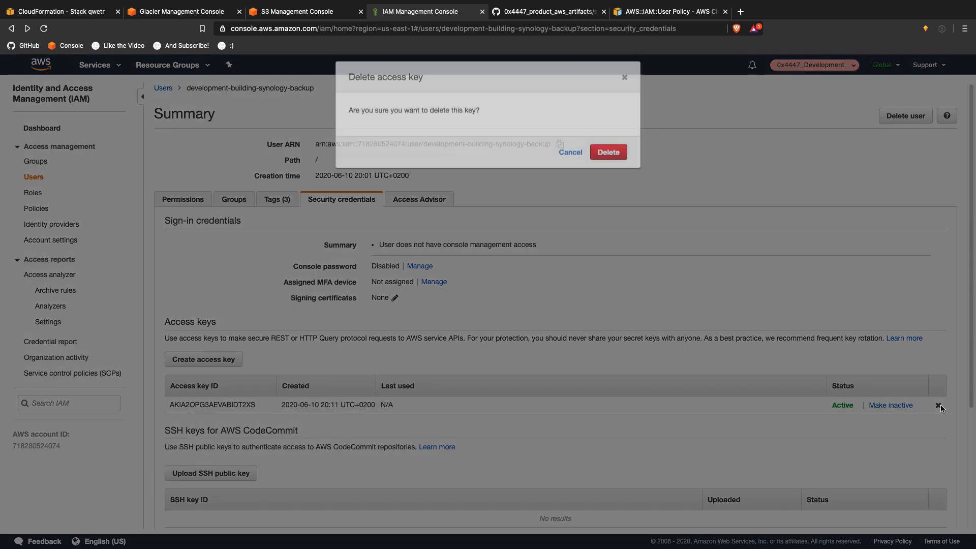
click(606, 186)
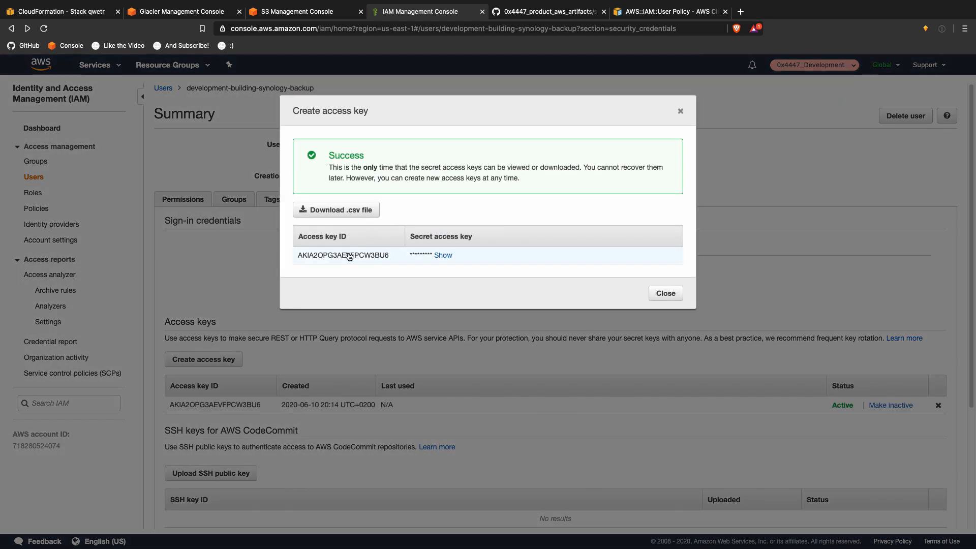
Step: Copy the new access key ID into the Synology wizard's Access Key field
double_click(350, 255)
key(super+c)
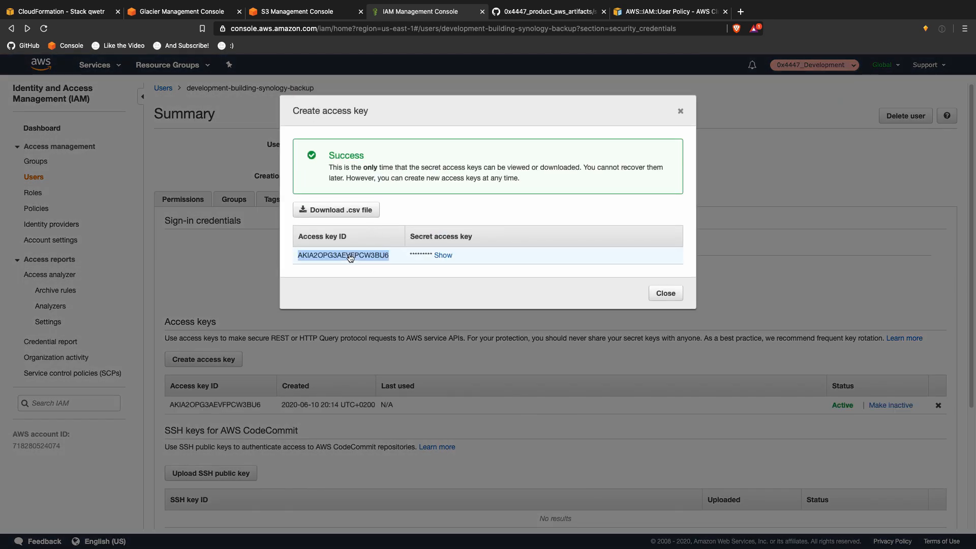
key(ctrl+Up)
click(724, 39)
click(389, 192)
key(super+v)
Step: Copy the revealed secret access key into the Secret Key field and continue the wizard
key(ctrl+Left)
click(442, 259)
double_click(442, 259)
key(super+c)
key(ctrl+Right)
key(Tab)
key(super+v)
click(502, 376)
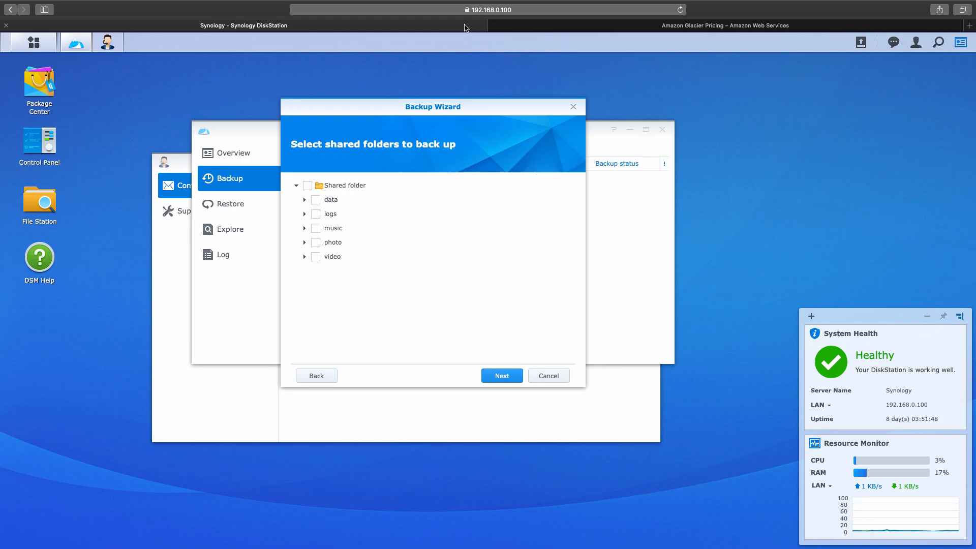
Step: Glance at the Glacier pricing page, then return to the AWS console browser
click(799, 25)
key(ctrl+Up)
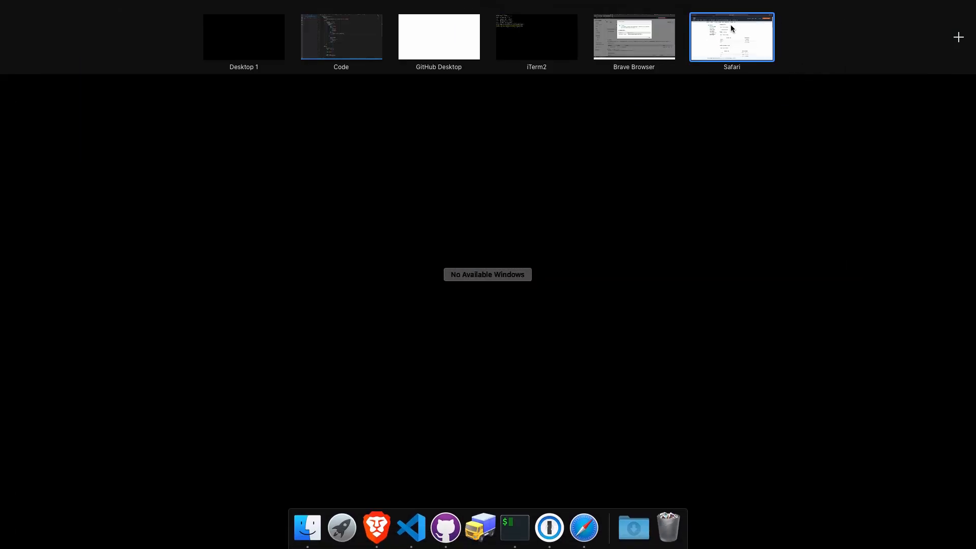
click(629, 34)
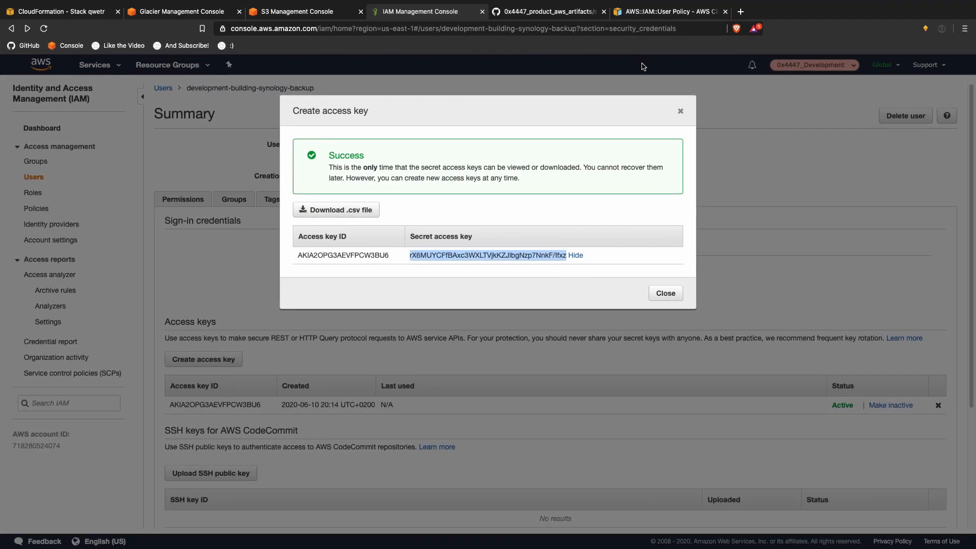
Step: Start a new Glacier vault named 'Test two', correcting the name to 'Testtwo'
click(135, 12)
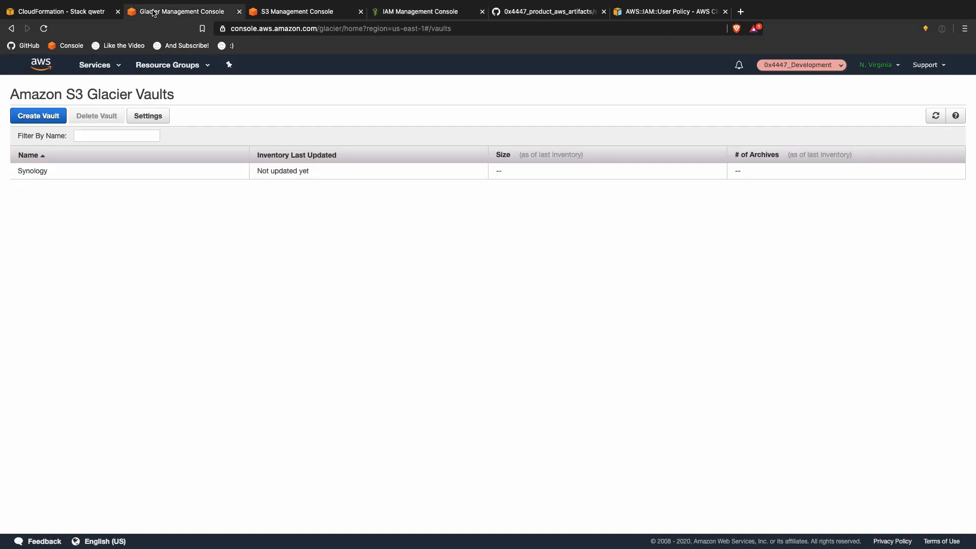
click(38, 115)
click(521, 264)
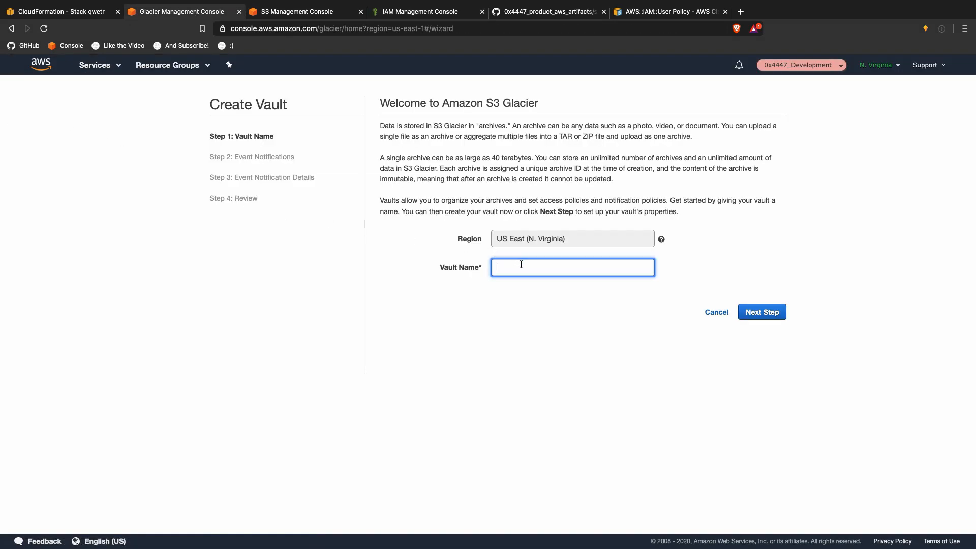
text(Te)
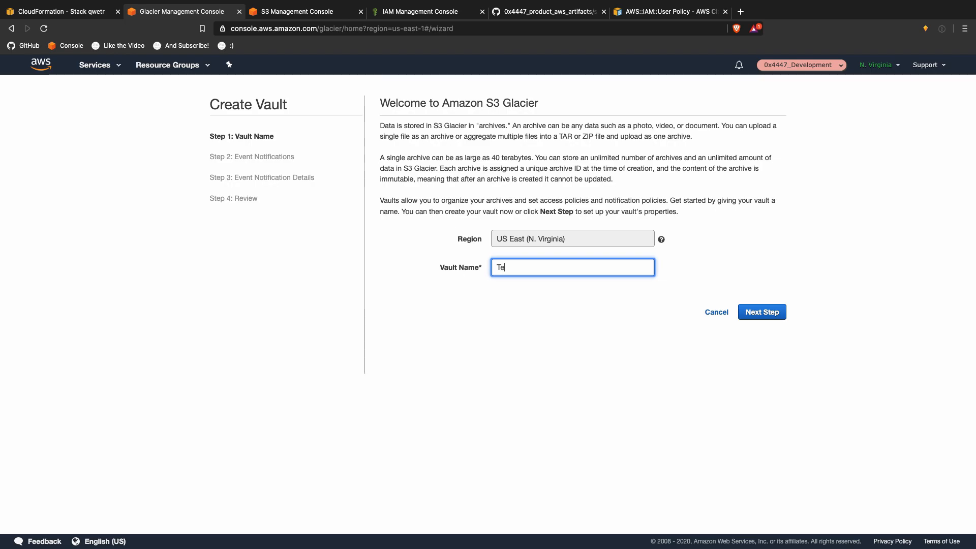
text(st two)
click(748, 310)
click(619, 275)
key(BackSpace)
Step: Submit the Testtwo vault without notifications, then switch to the Safari desktop
click(762, 366)
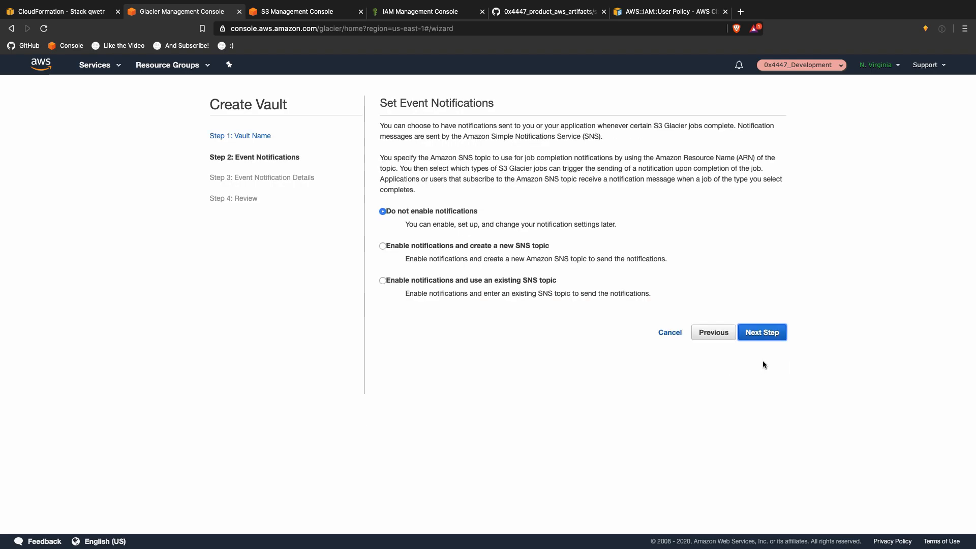
click(758, 334)
click(776, 214)
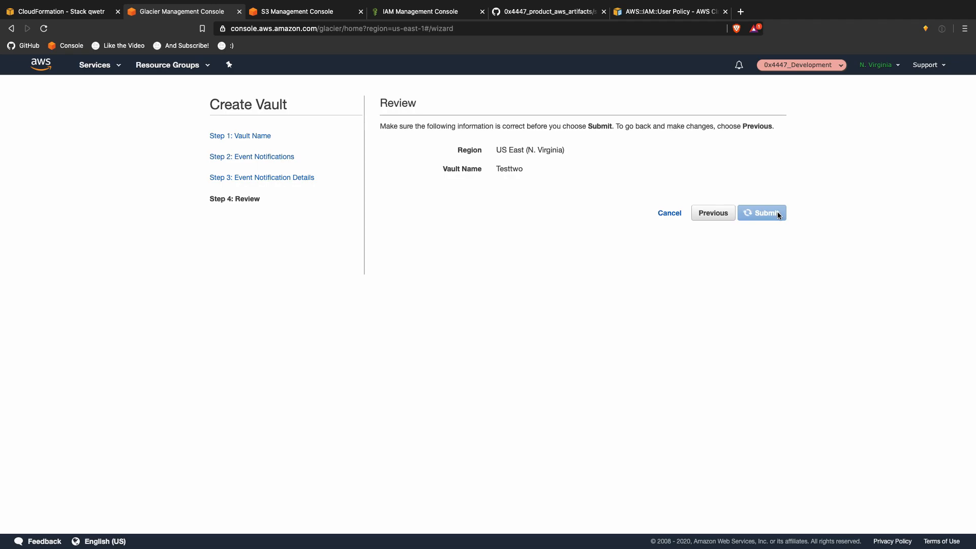
key(ctrl+Up)
click(713, 51)
Step: Go to the Safari desktop and close the Glacier pricing tab
key(ctrl+Up)
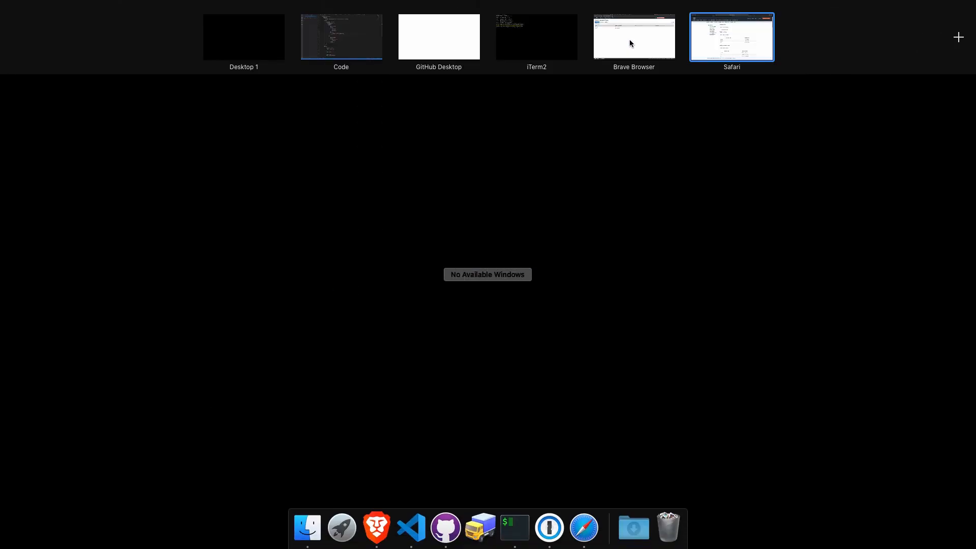
click(630, 39)
key(ctrl+Up)
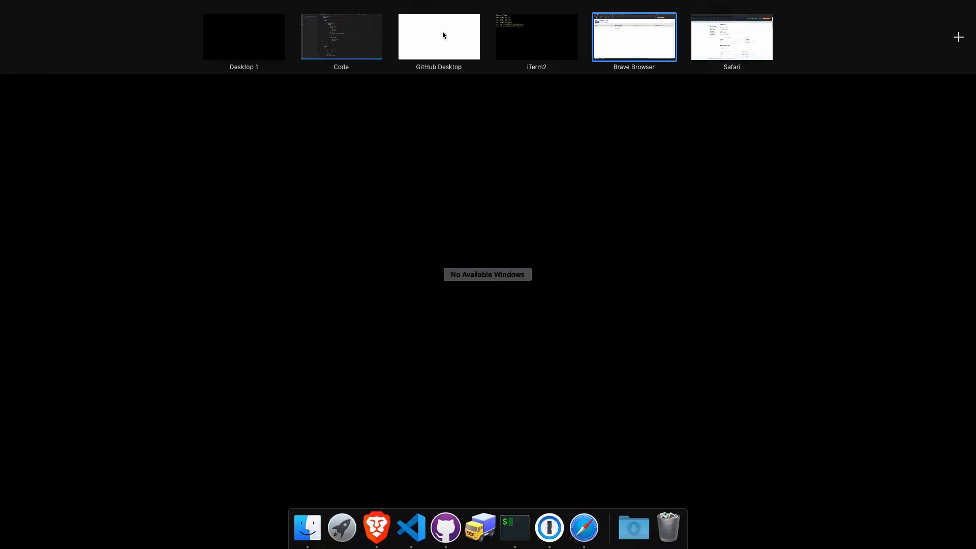
click(710, 41)
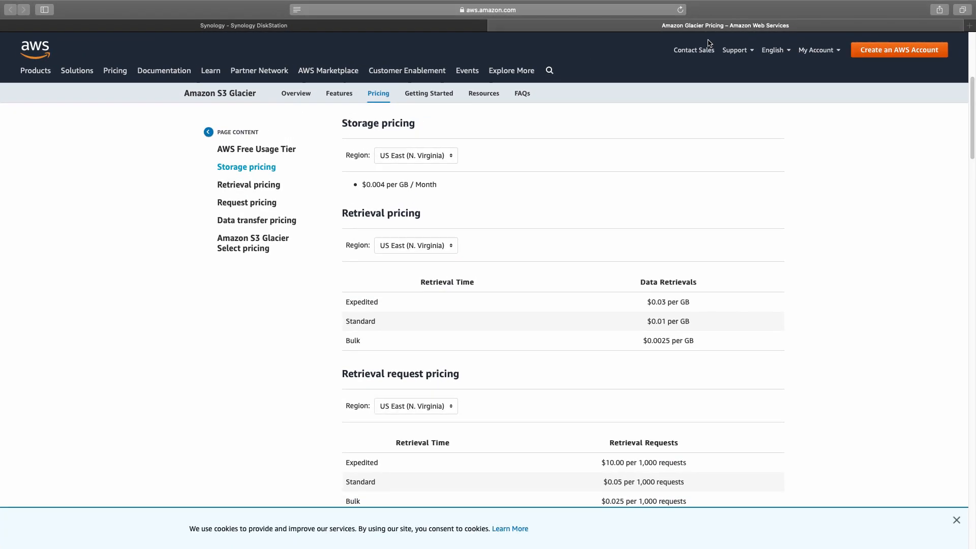
click(494, 25)
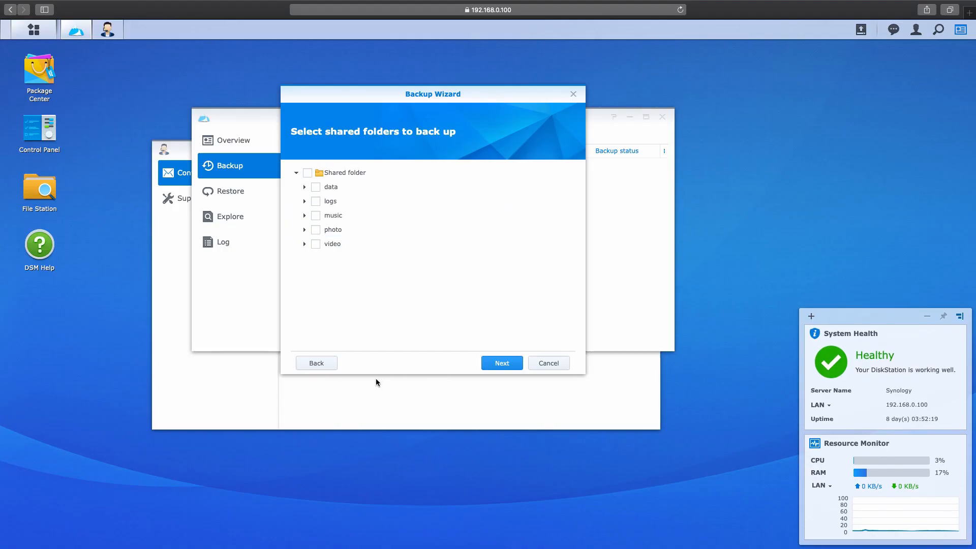
Step: Retest the Glacier destination, select the data shared folder, and continue to the schedule step
click(319, 364)
click(493, 365)
click(315, 187)
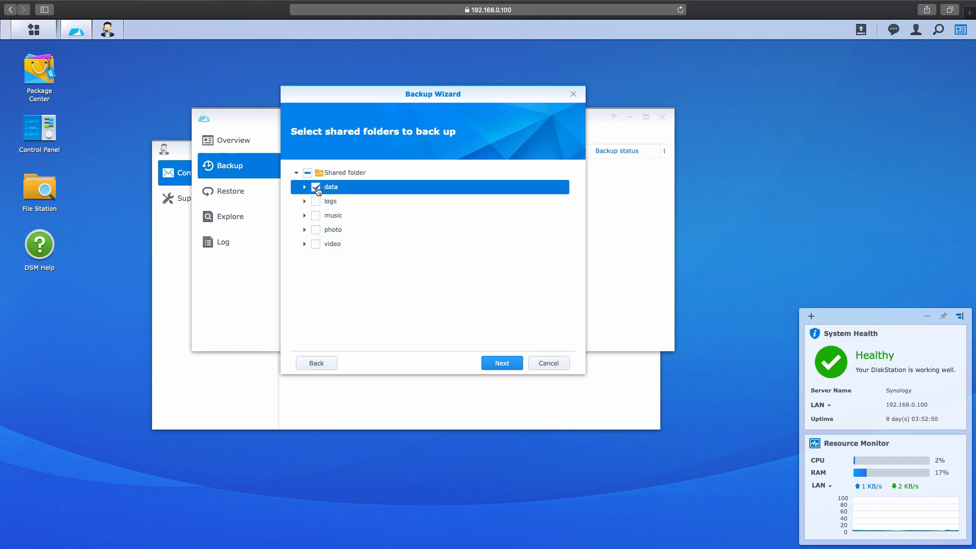
click(492, 362)
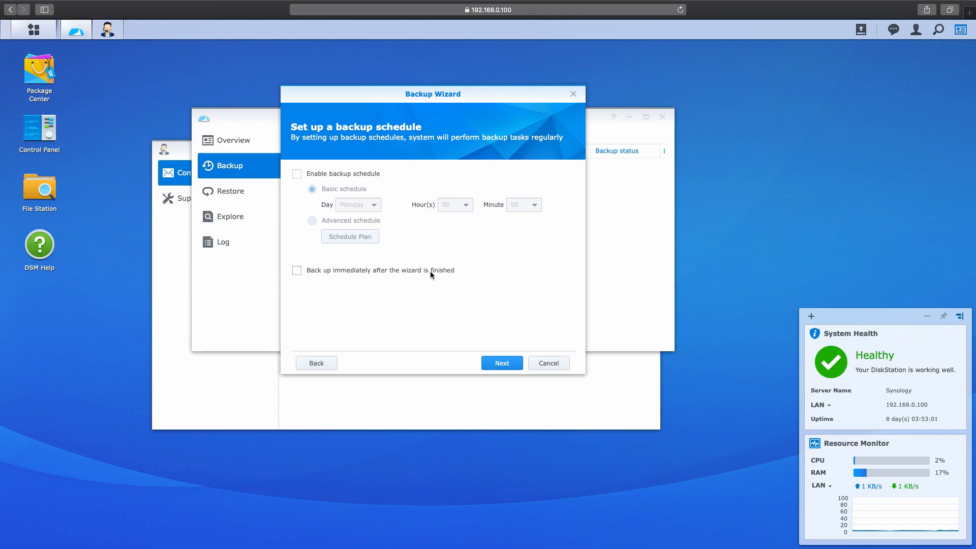
click(542, 363)
Step: Open AWS Support Center in a new tab from the Support menu and start a case
key(ctrl+Up)
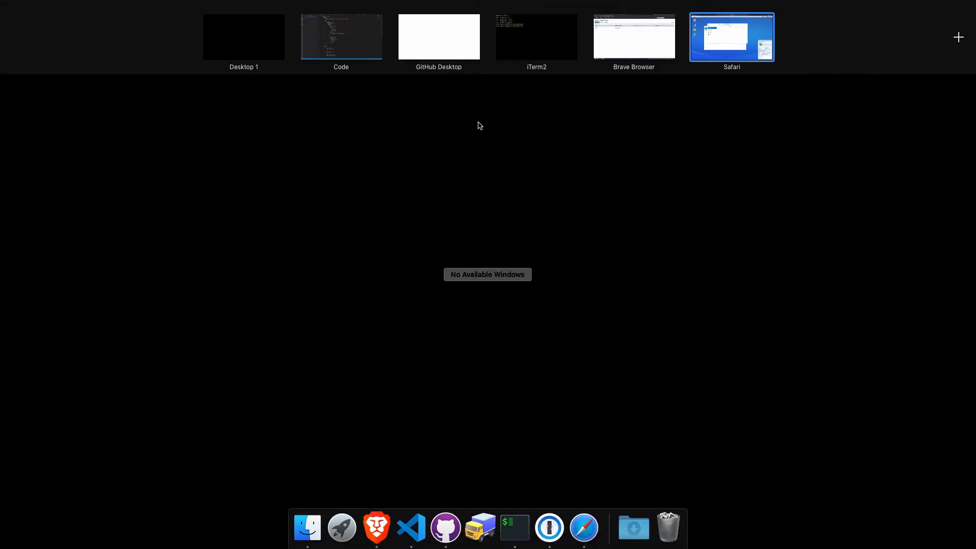
click(626, 42)
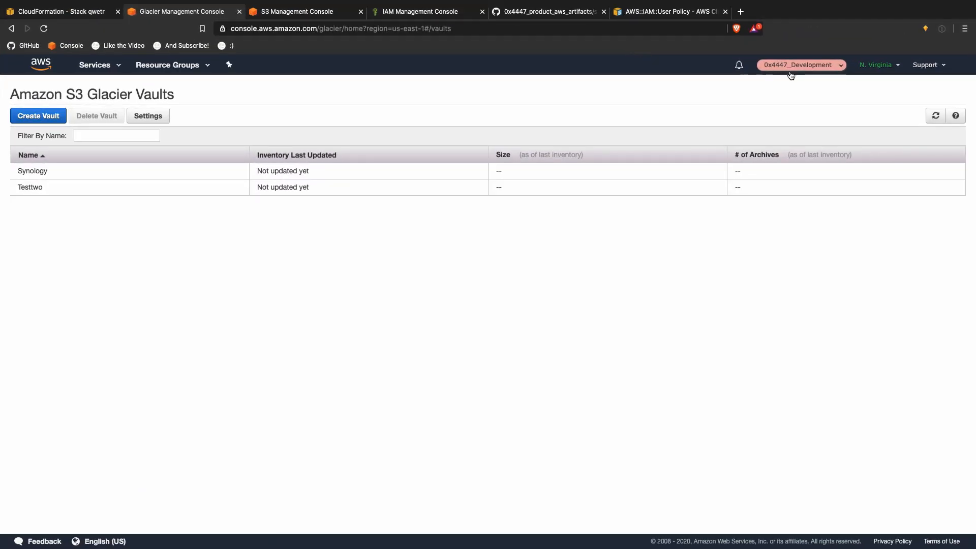
click(822, 69)
click(920, 65)
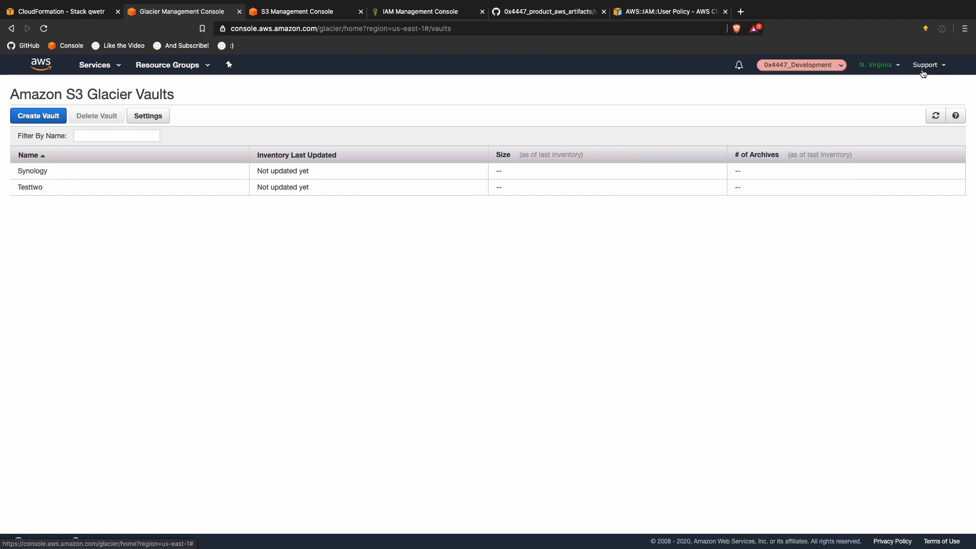
right_click(917, 88)
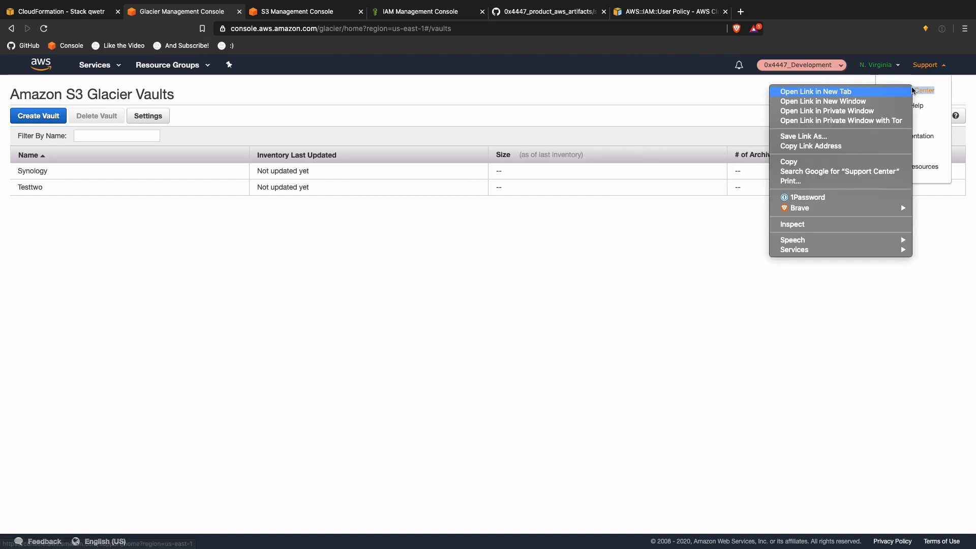
click(873, 90)
click(323, 12)
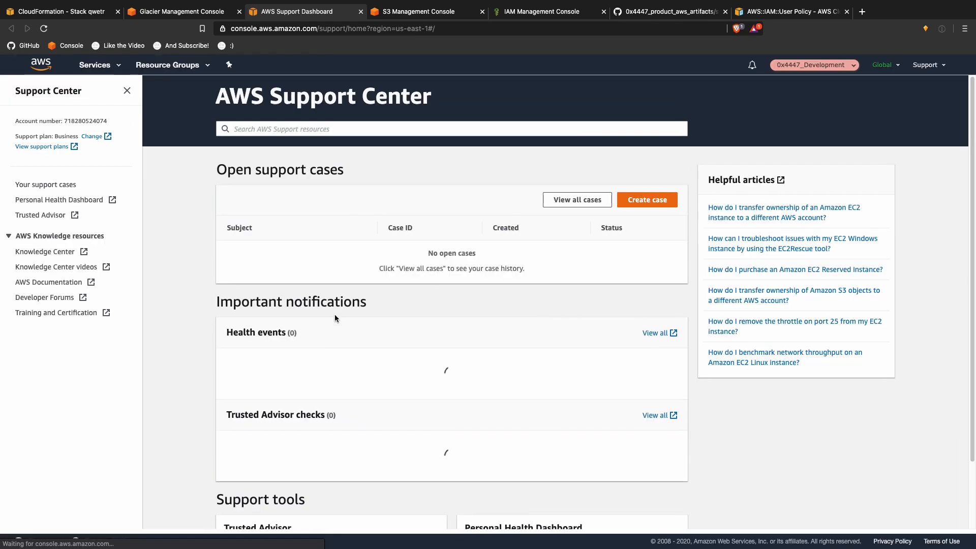
click(639, 199)
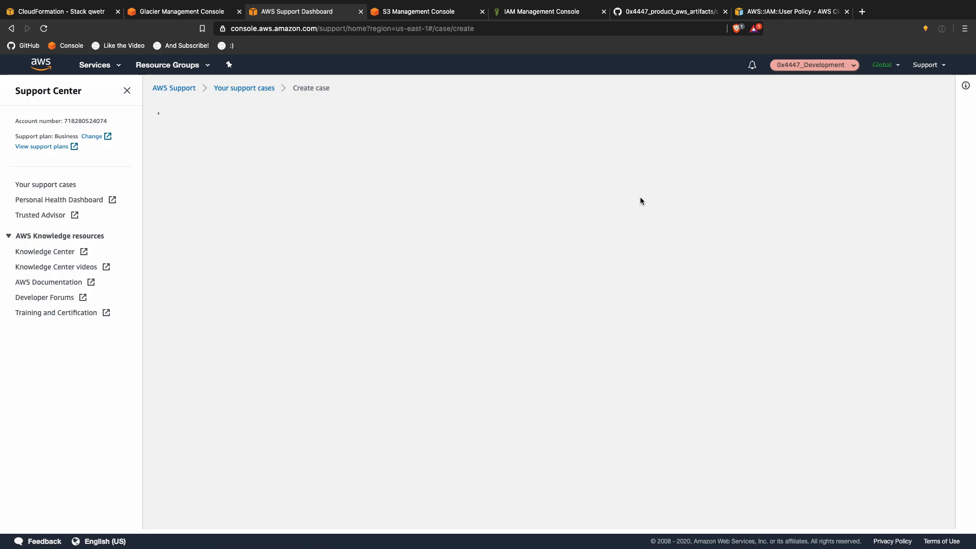
Step: Choose Technical support with service CloudFormation and category General Guidance
click(641, 201)
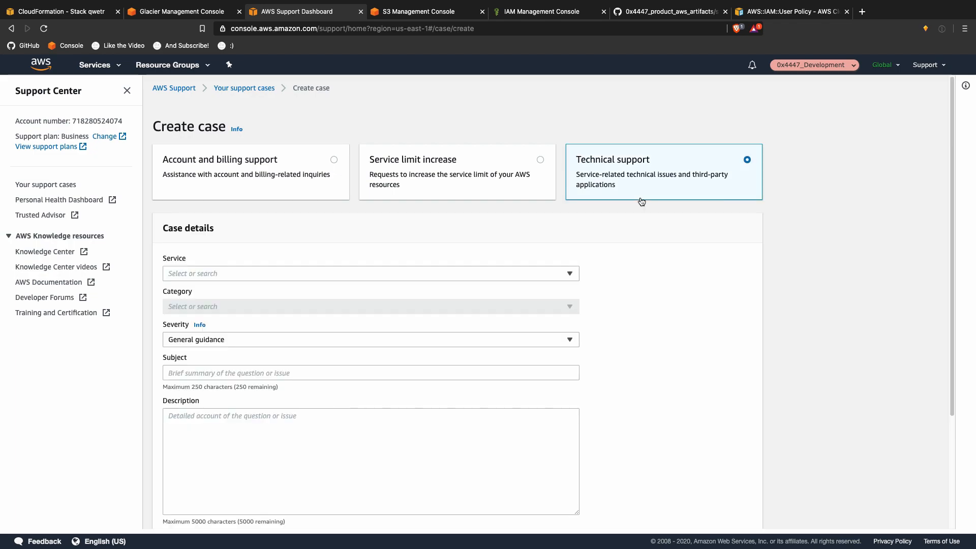
click(456, 273)
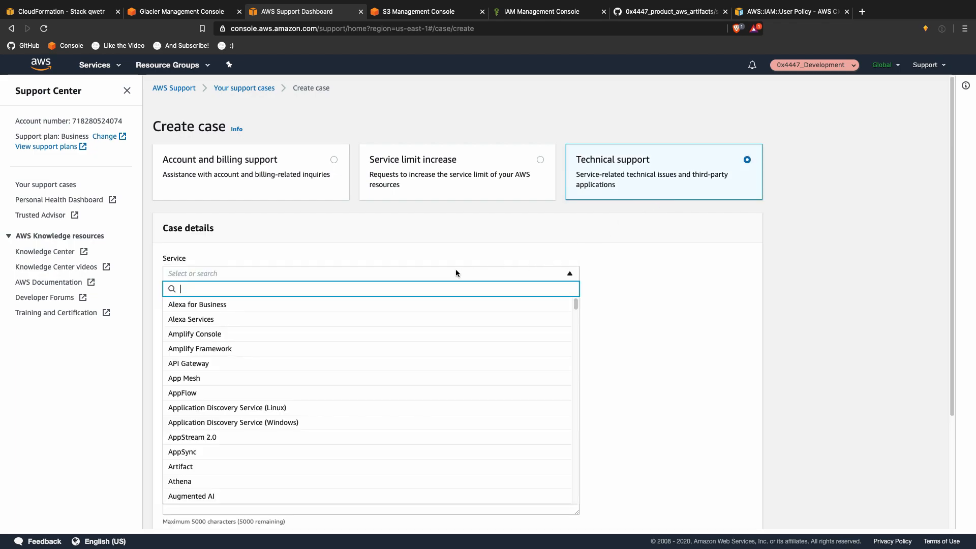
text(cloudfor)
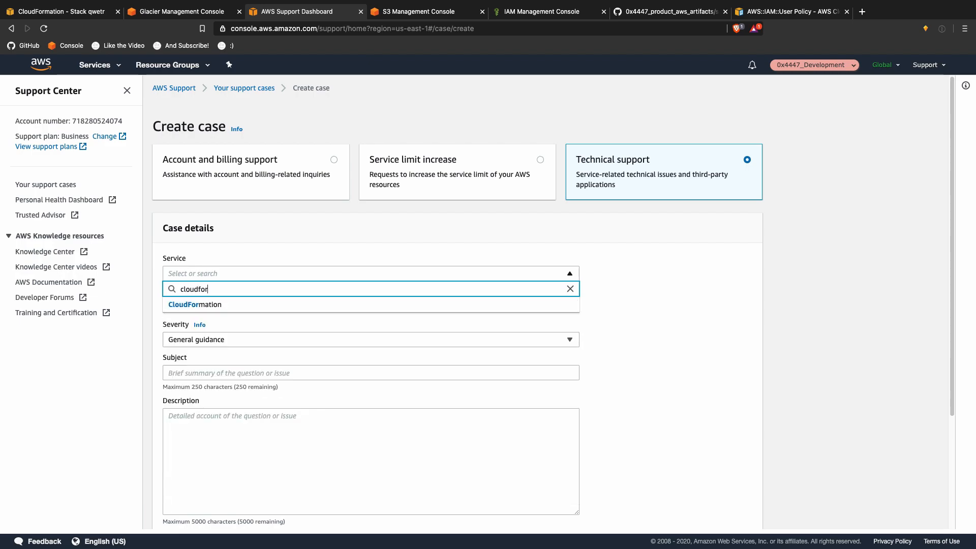
click(400, 305)
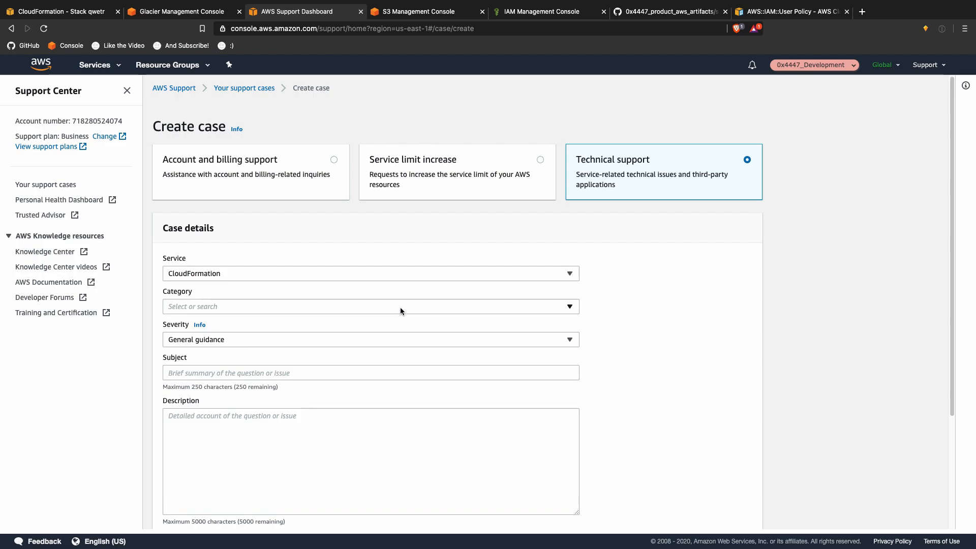
scroll(396, 308, down, 2)
click(279, 241)
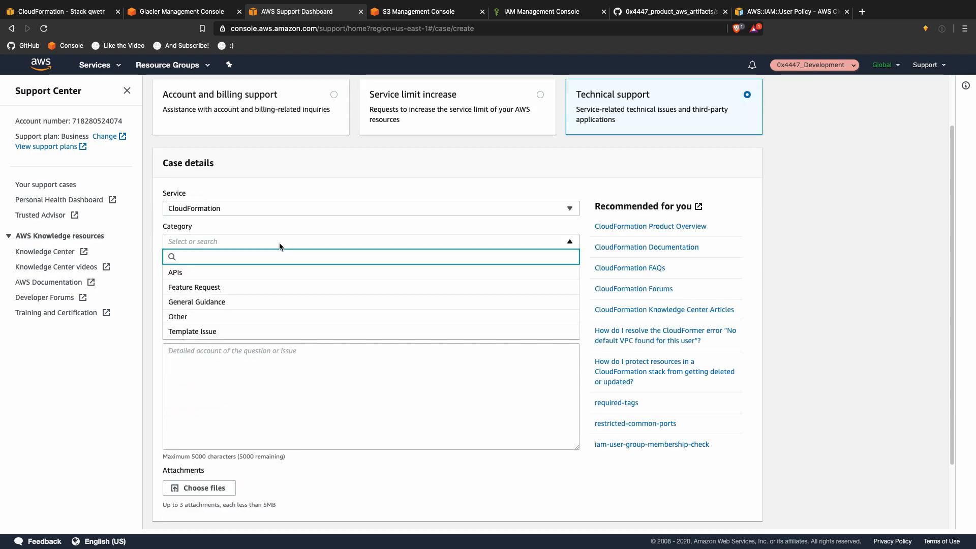
click(270, 303)
click(328, 305)
Step: Enter the case subject 'CloudFormation: Glacier Vault'
scroll(278, 306, down, 2)
scroll(278, 307, down, 2)
click(226, 341)
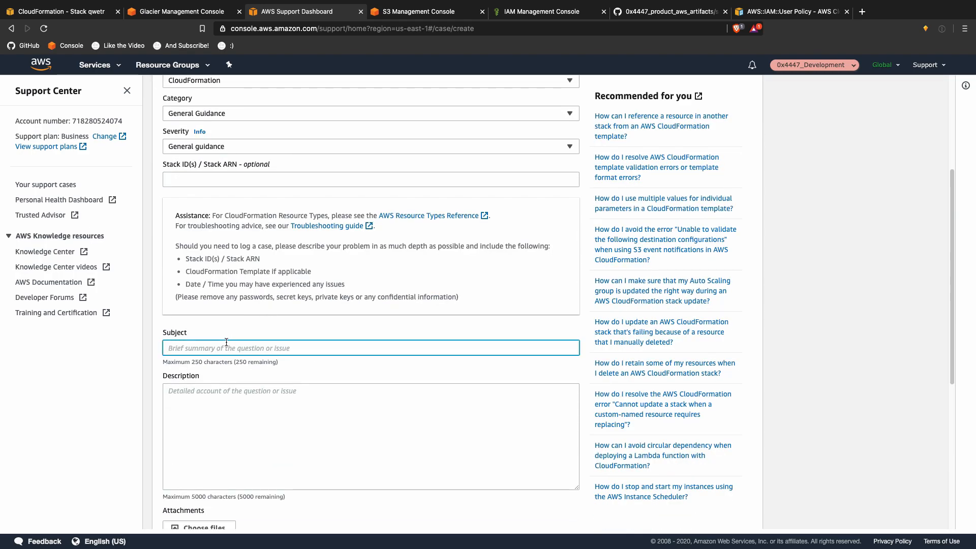
text(CloudF)
text(ormat)
key(alt+BackSpace)
text(CloudFormat)
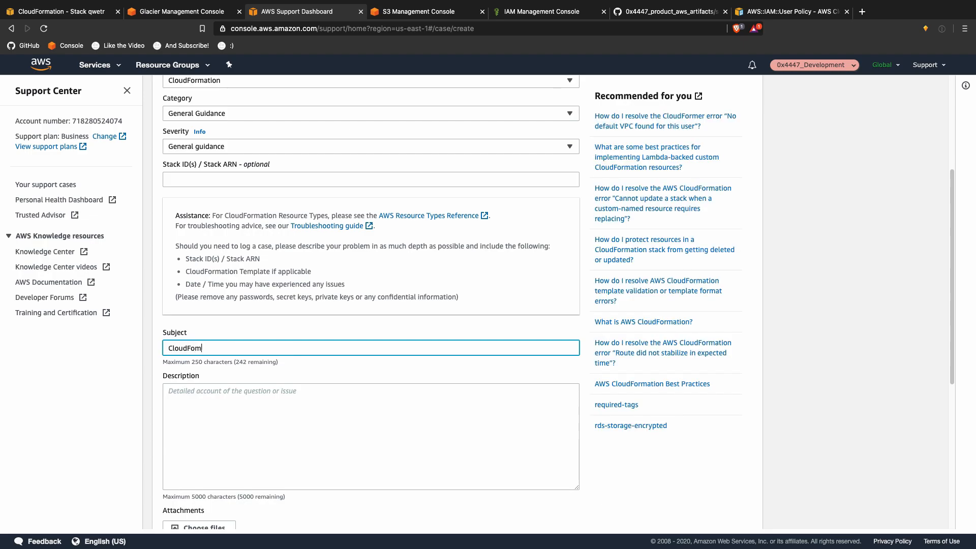
text(CloudFormation: Gl)
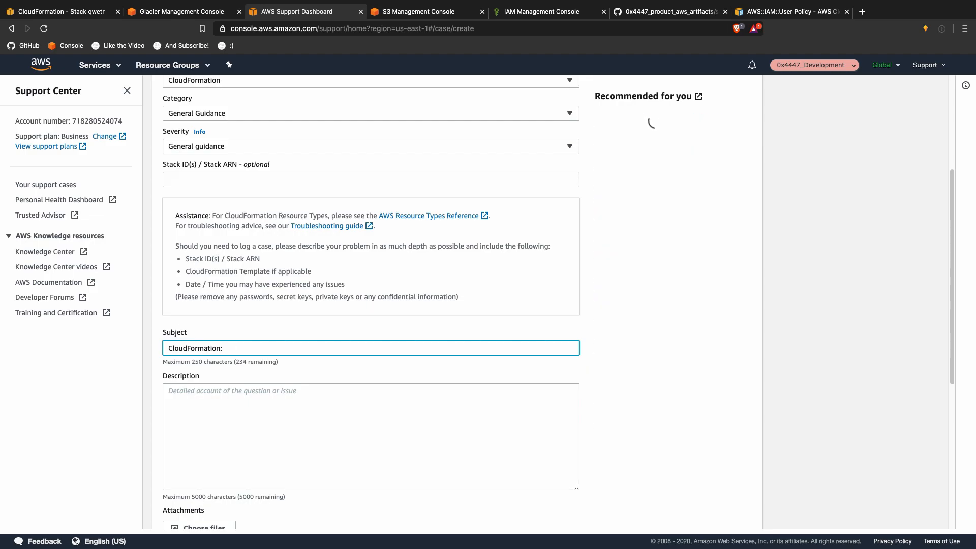
text(Glacier Vaoult)
key(alt+BackSpace)
text(Cold)
key(alt+BackSpace)
text(Vault)
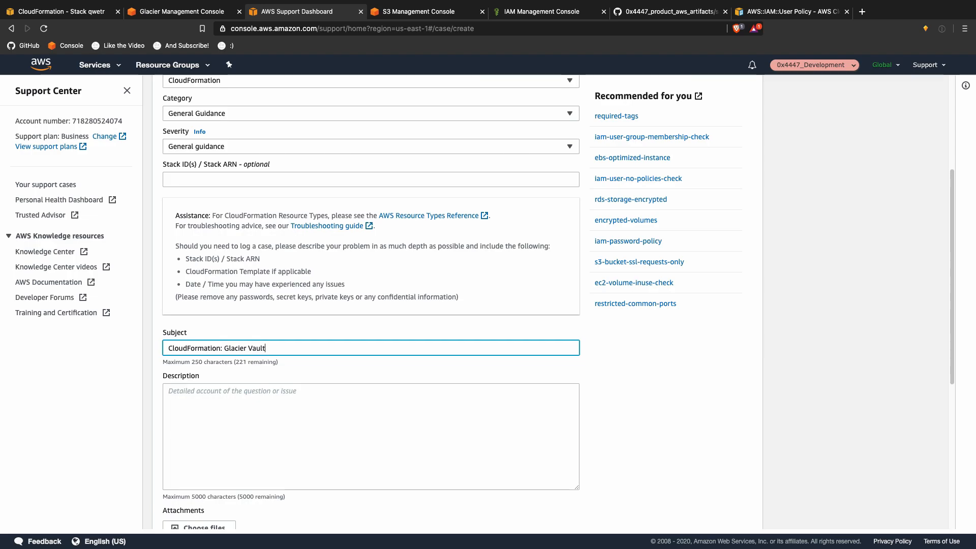
Step: Write the description 'Hi, I have a simple question. Can I create a Glacier Vault through CloudFormation?'
scroll(359, 340, down, 3)
click(350, 365)
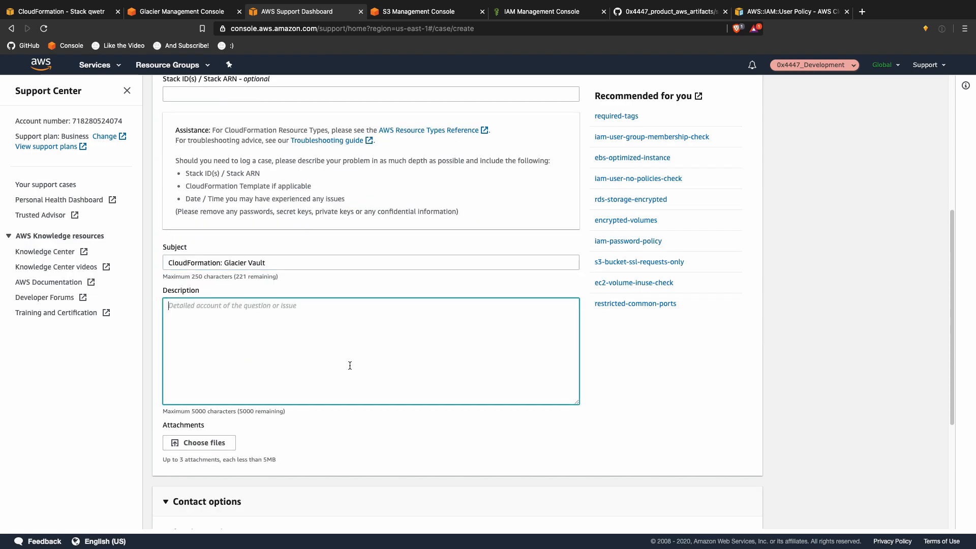
text(Hi, I ha)
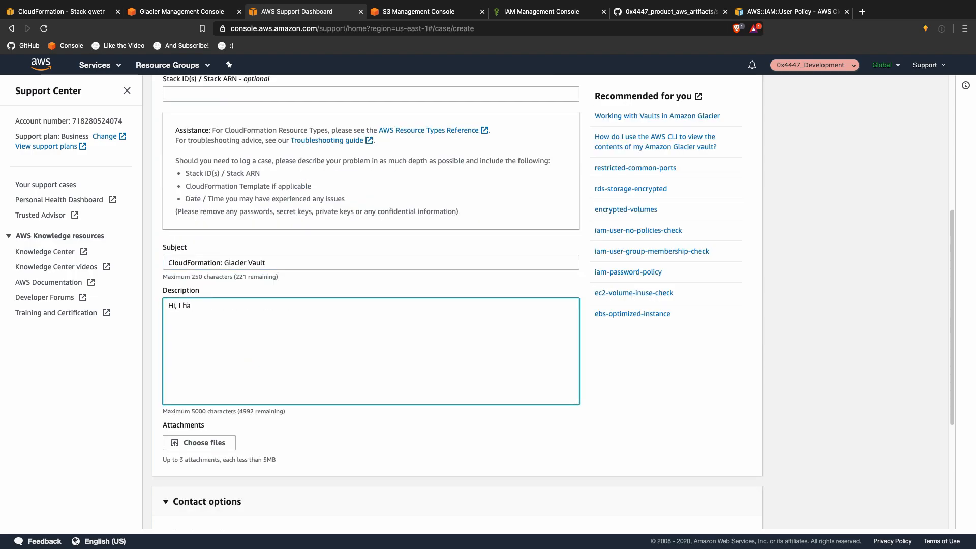
text(ve a simple ques)
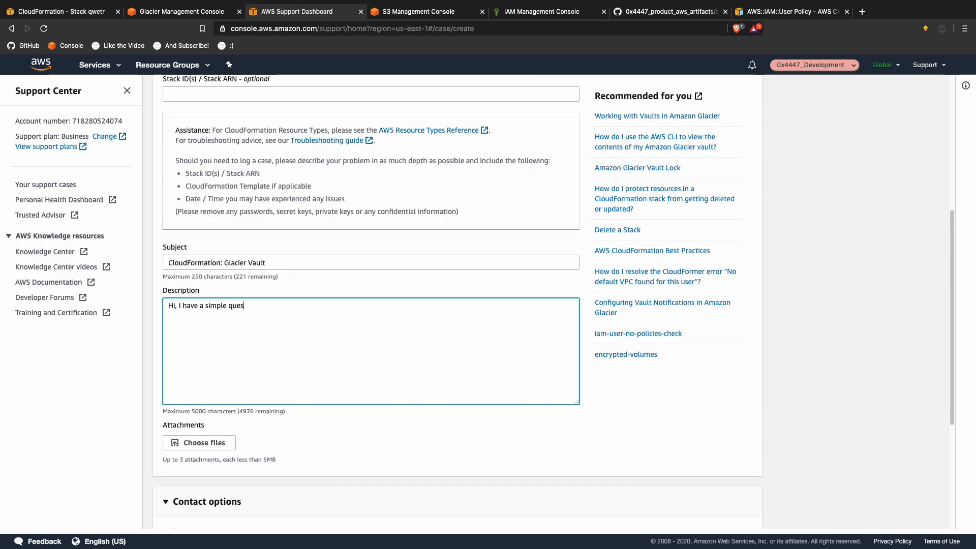
text(tion. Can )
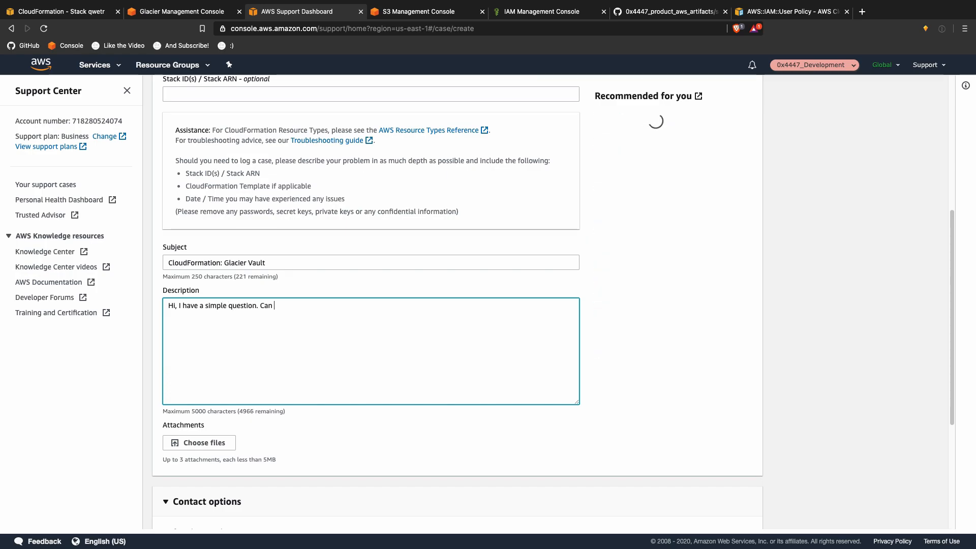
text(I create a Glacier Va)
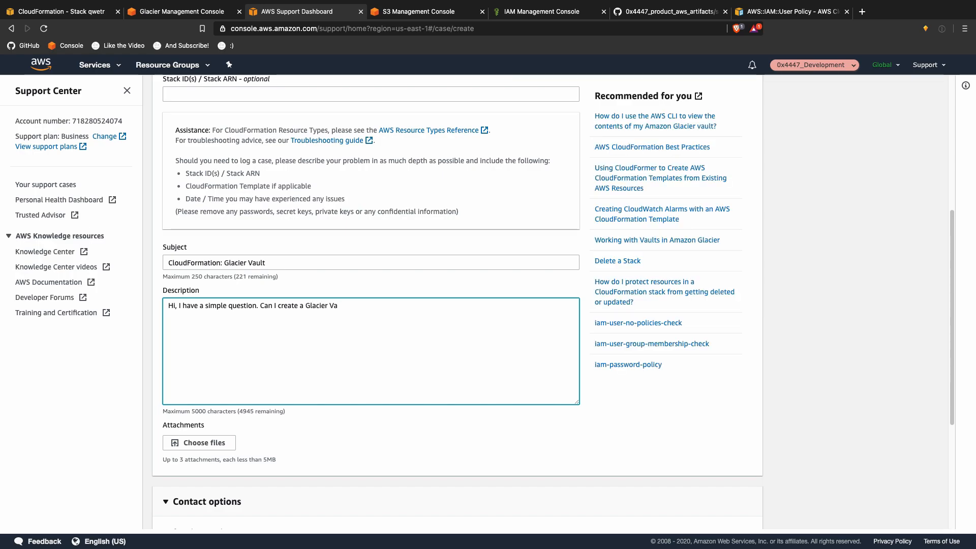
text(ult)
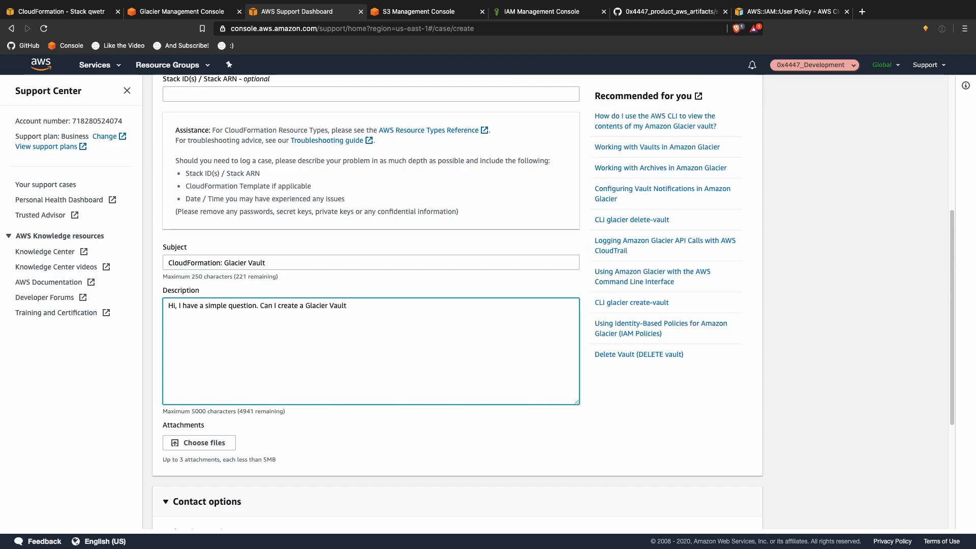
text( that)
key(BackSpace)
key(BackSpace)
key(BackSpace)
key(BackSpace)
text(t)
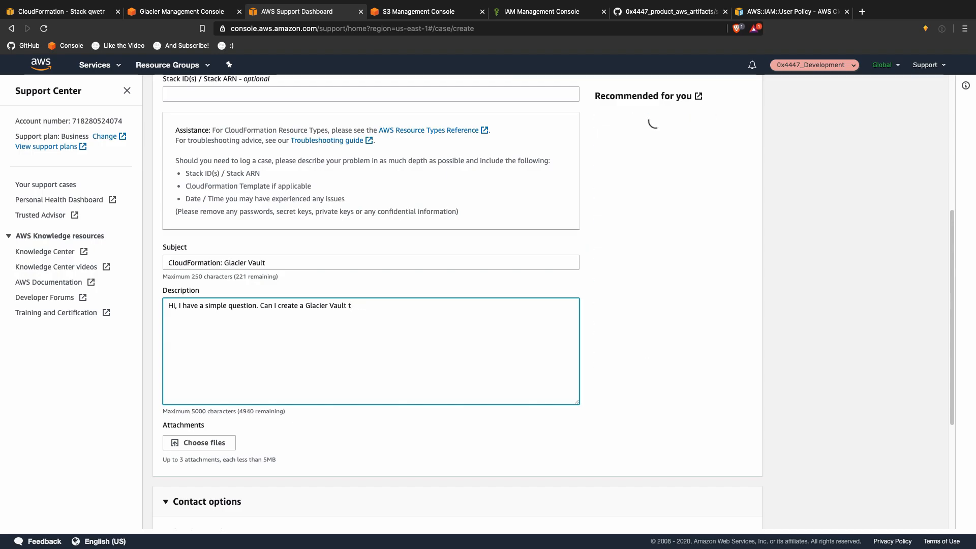
text(hro)
key(BackSpace)
key(BackSpace)
key(BackSpace)
key(BackSpace)
text(through )
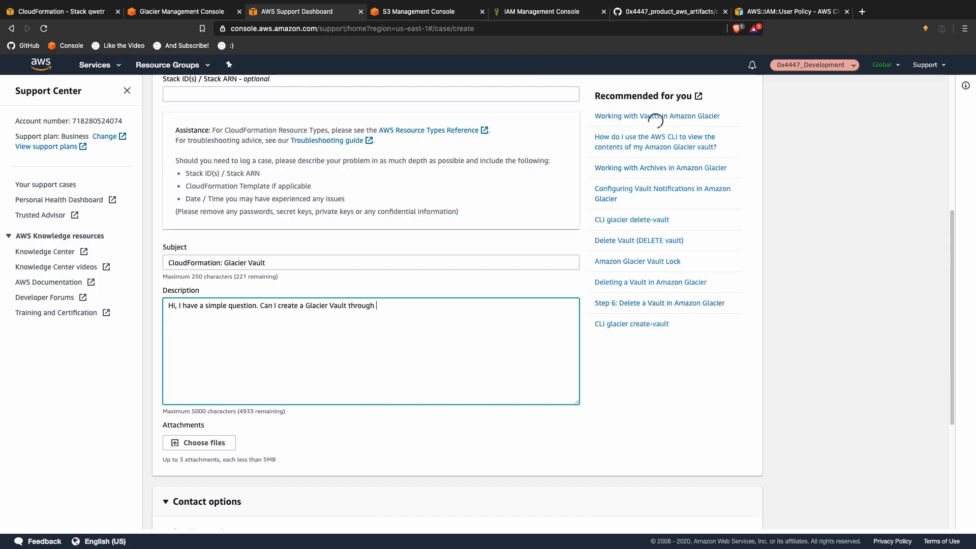
text(CloudFormation?)
Step: Select Chat as the contact method and submit the case
scroll(382, 390, down, 3)
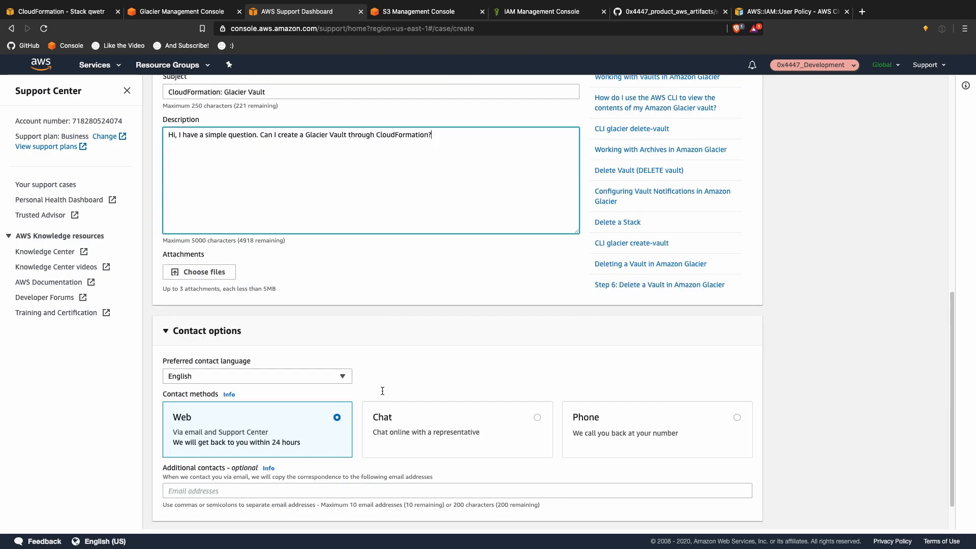
scroll(382, 390, down, 1)
click(529, 373)
click(738, 497)
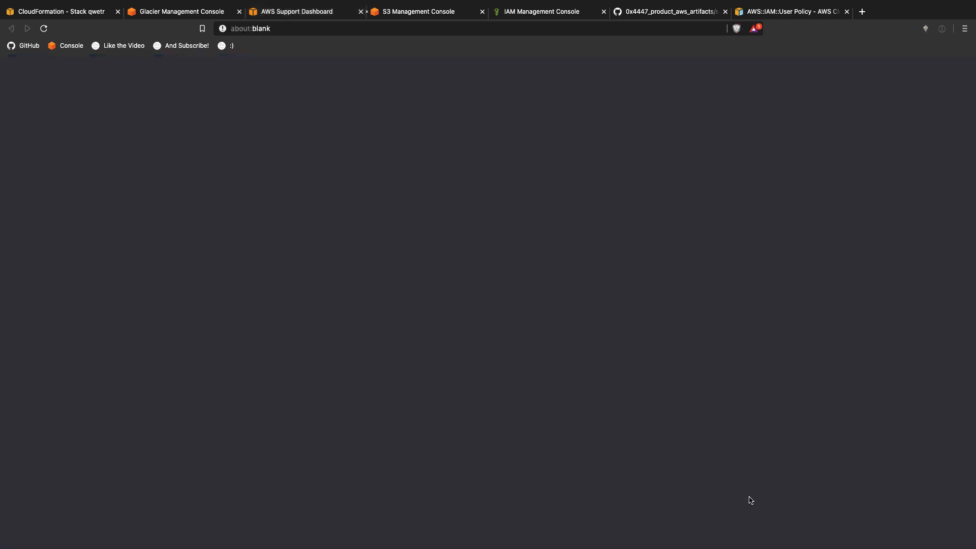
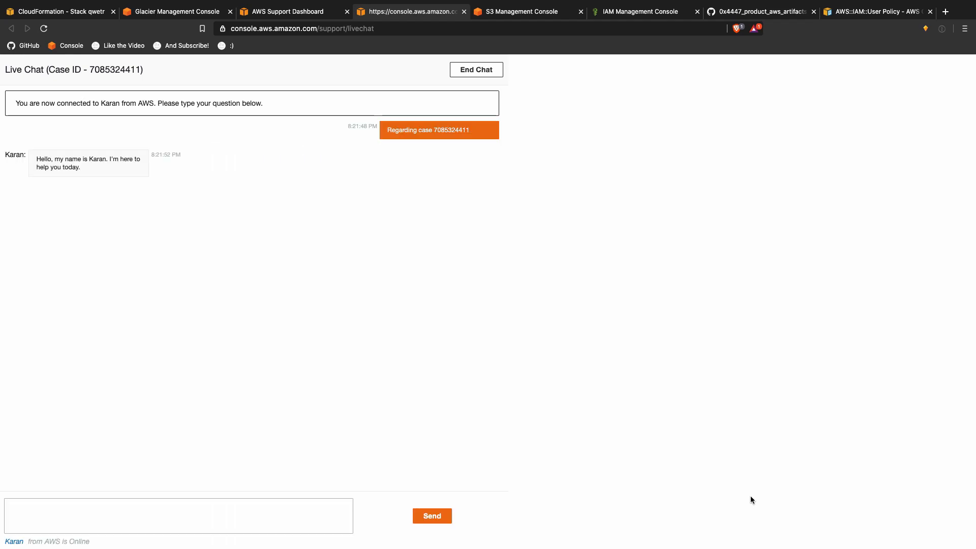
Step: Greet the support agent in the live chat with a self-introduction, then ask 'How are you?'
click(299, 505)
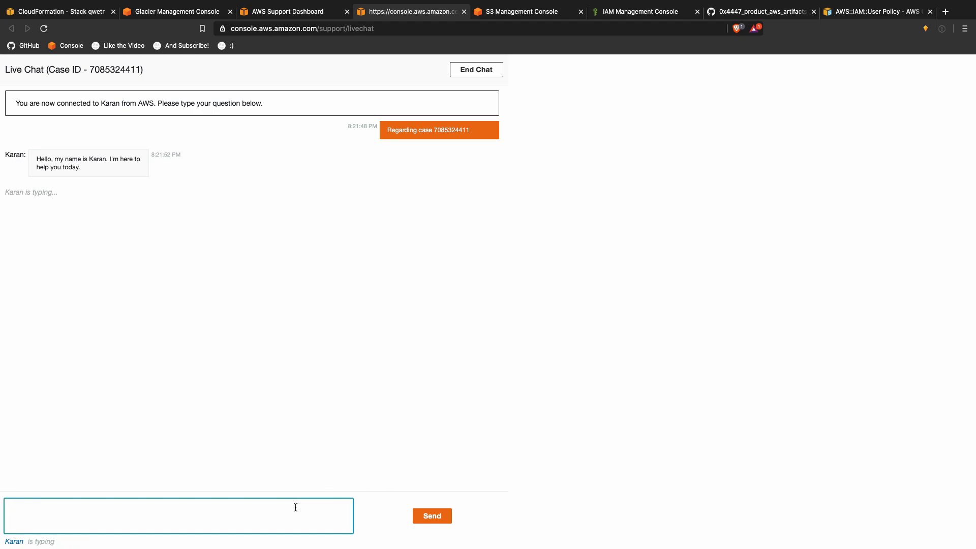
text(Hi David here)
key(Return)
text(How are you?)
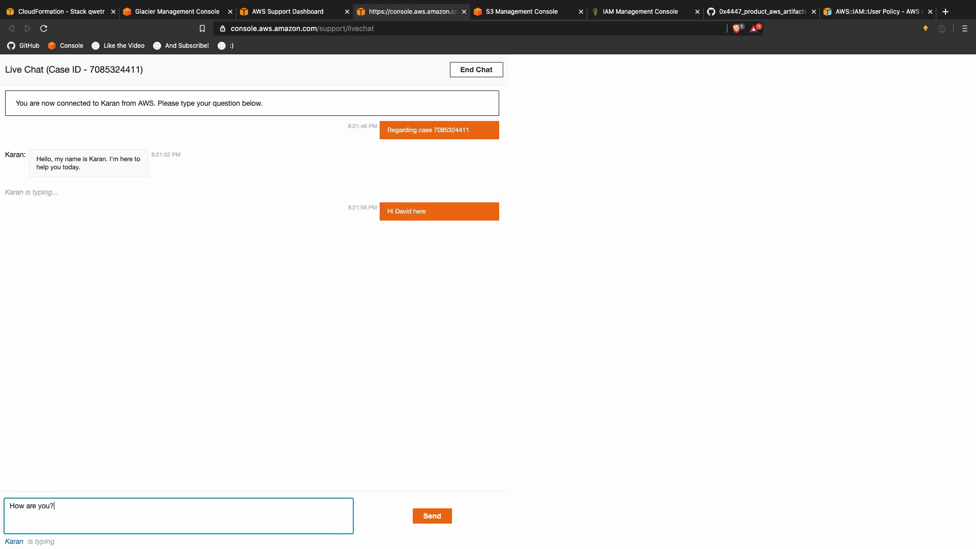
key(Return)
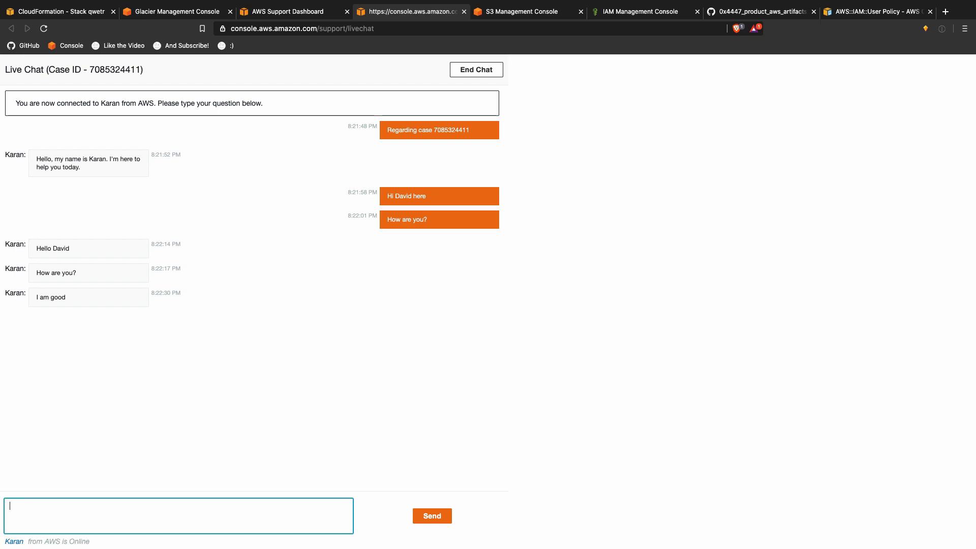
Step: Reply 'Good to' and confirm the Glacier-via-CloudFormation question with 'Yes correct.'
text(d to)
key(Return)
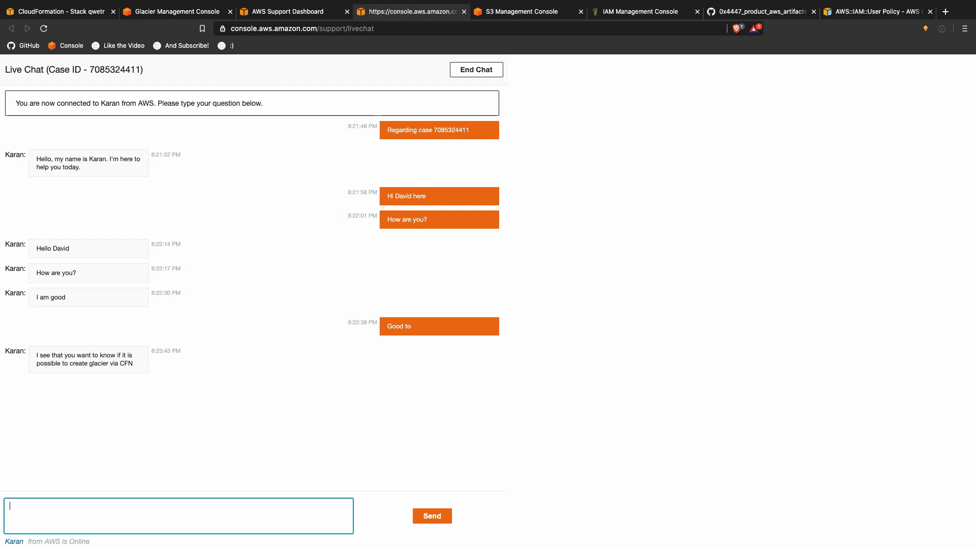
text(correct.)
key(Return)
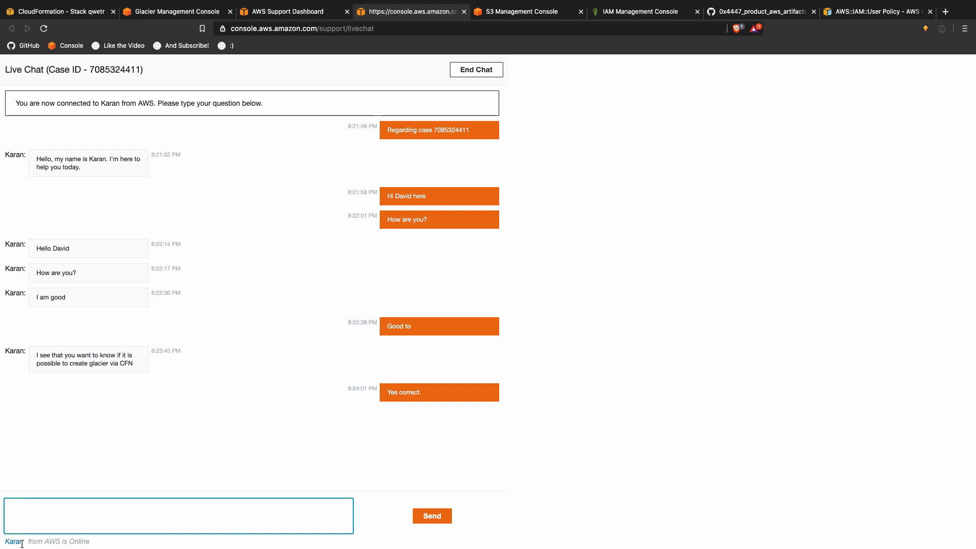
drag(24, 542, 7, 542)
key(ctrl+c)
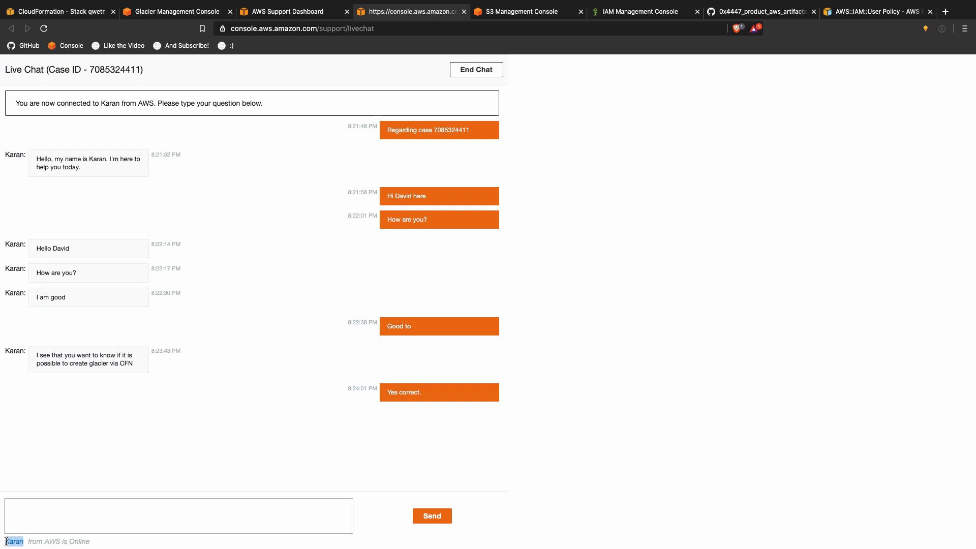
click(126, 440)
key(ctrl+t)
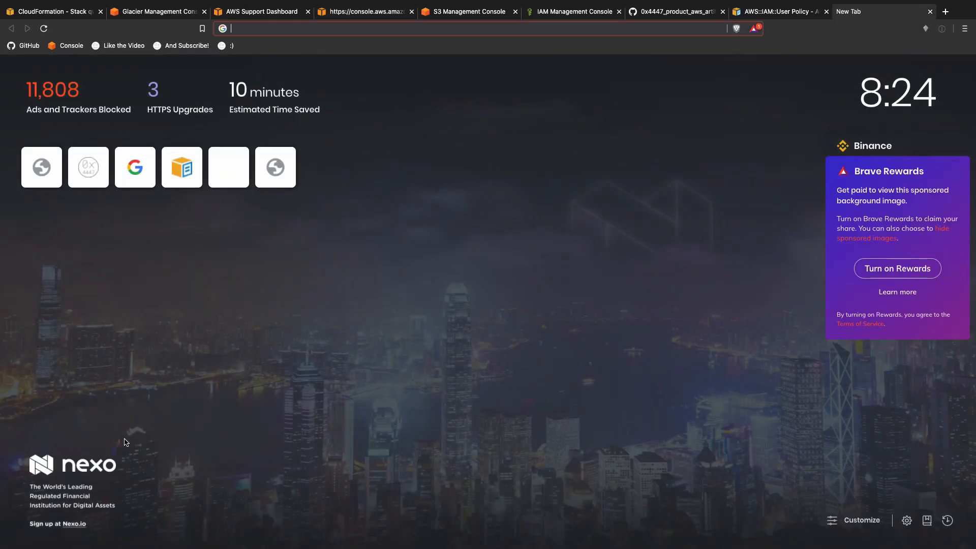
key(ctrl+v)
text(name)
key(Return)
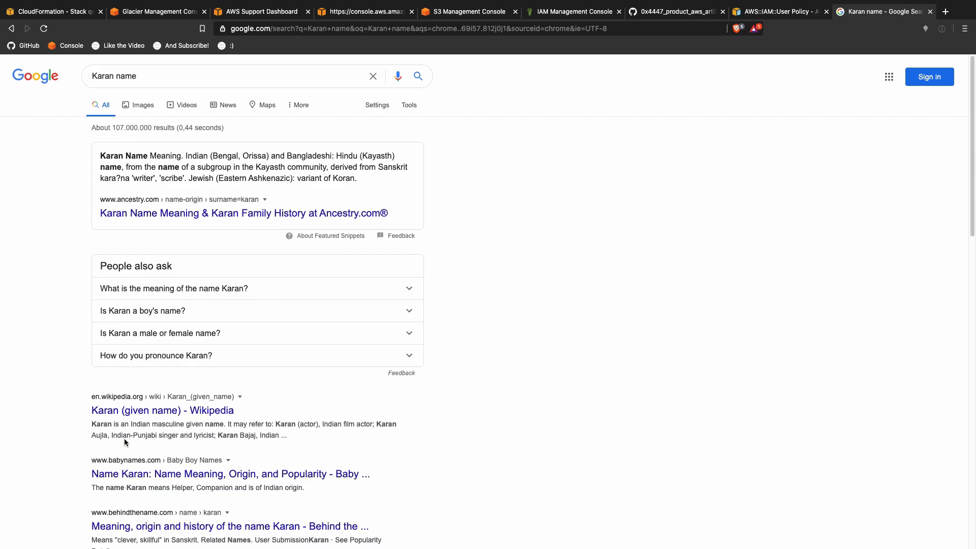
key(super+w)
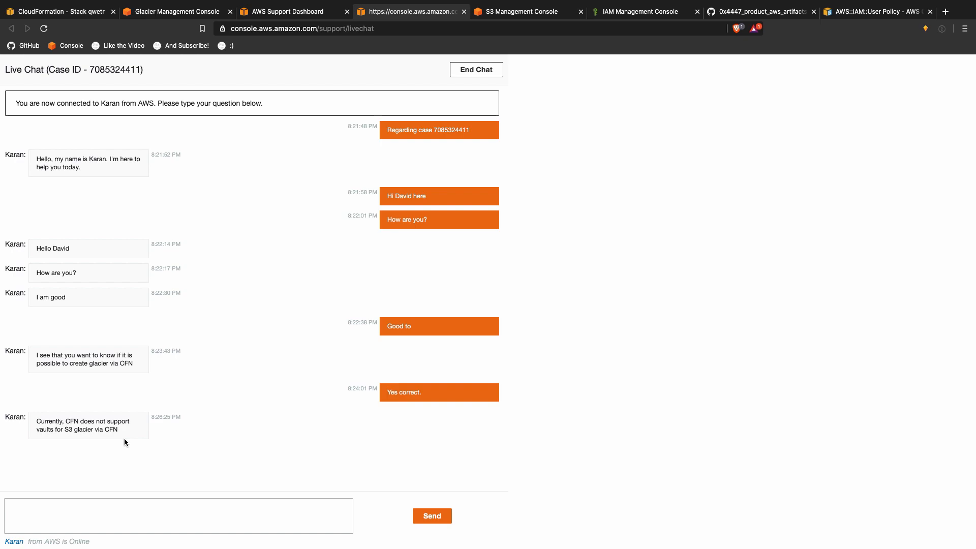
Step: Ask the agent whether you can +1 the feature request, which is surely already on file
click(118, 521)
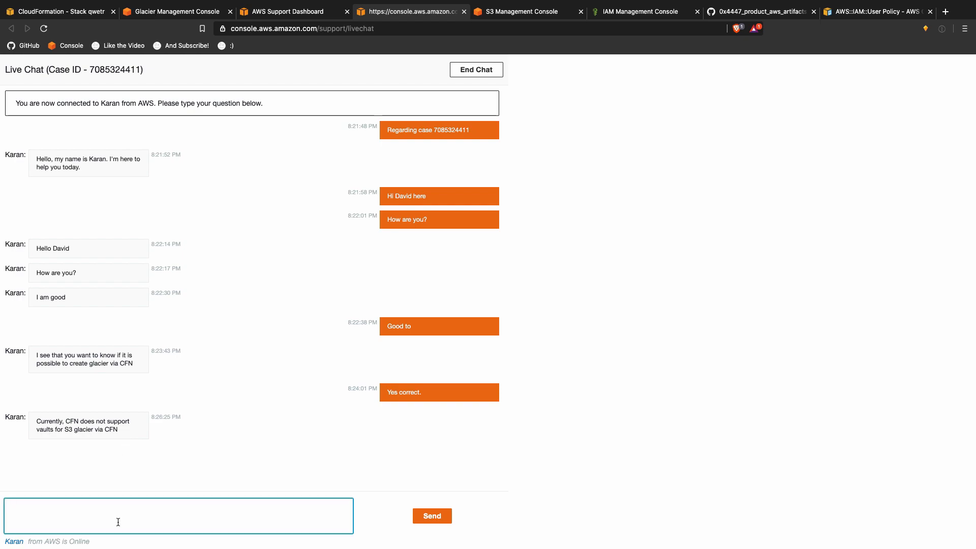
text(This is )
text(sad. can we )
text(as)
text(l)
key(alt+BackSpace)
key(alt+BackSpace)
text(we +1 the feture t)
text(eq)
key(alt+BackSpace)
key(alt+BackSpace)
text(feature requet)
key(alt+BackSpace)
text(request that is )
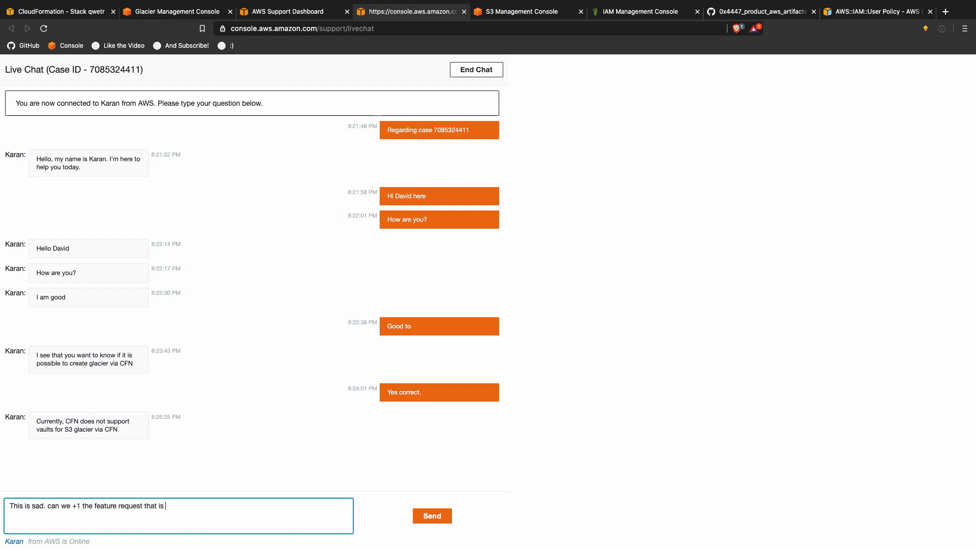
text(for sure already )
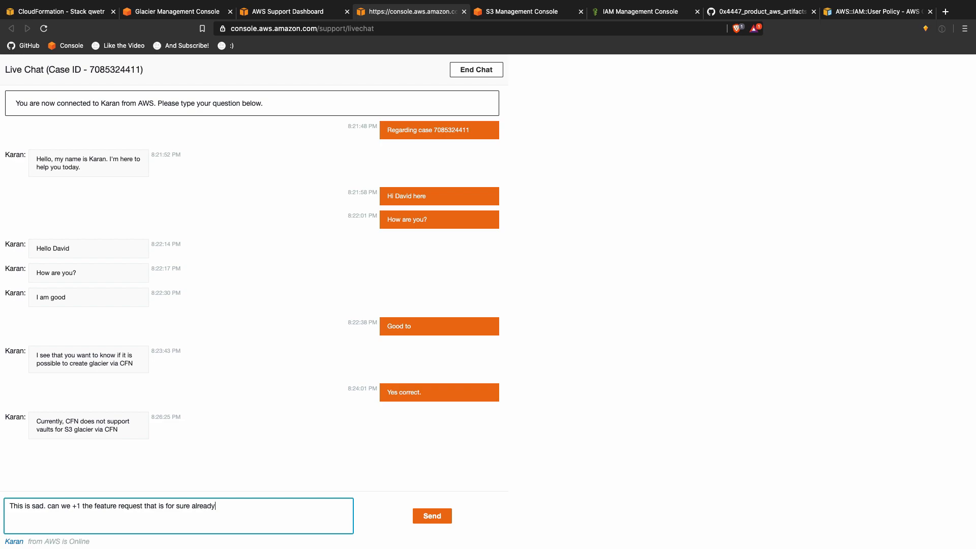
text(on file? :))
key(Return)
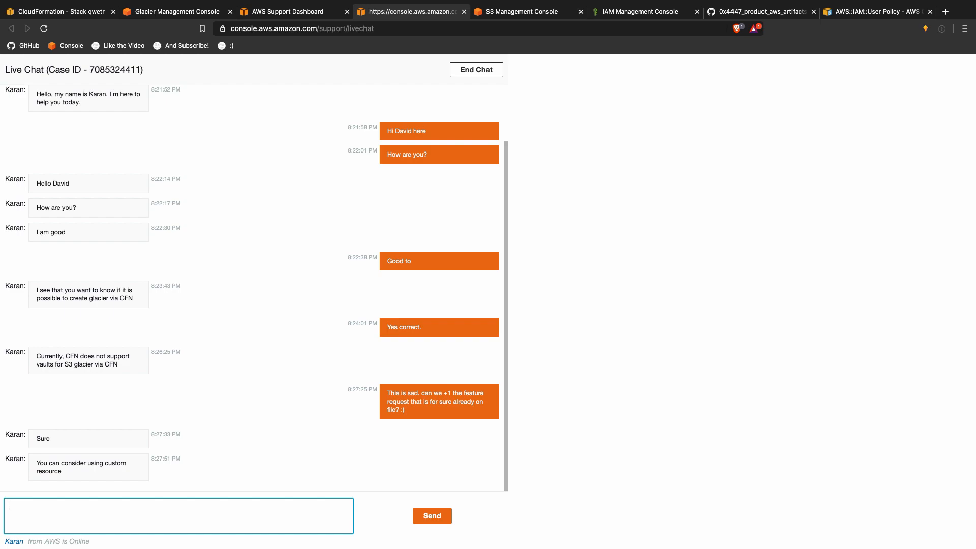
Step: Ask 'You mean Lambda?' and joke that it's too much just to name a vault
text(You mean Lambda?)
key(Return)
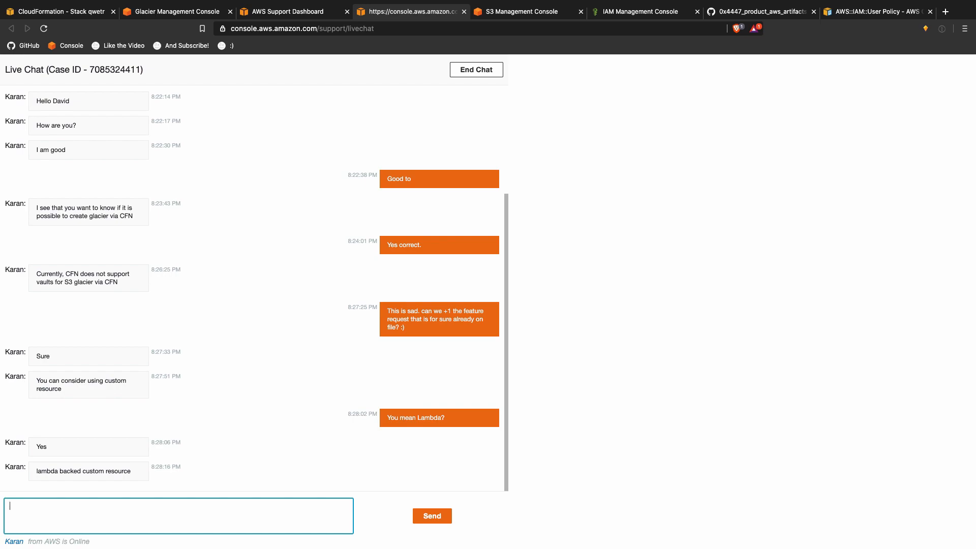
text(Well it is to much of a gun to litrarly provide)
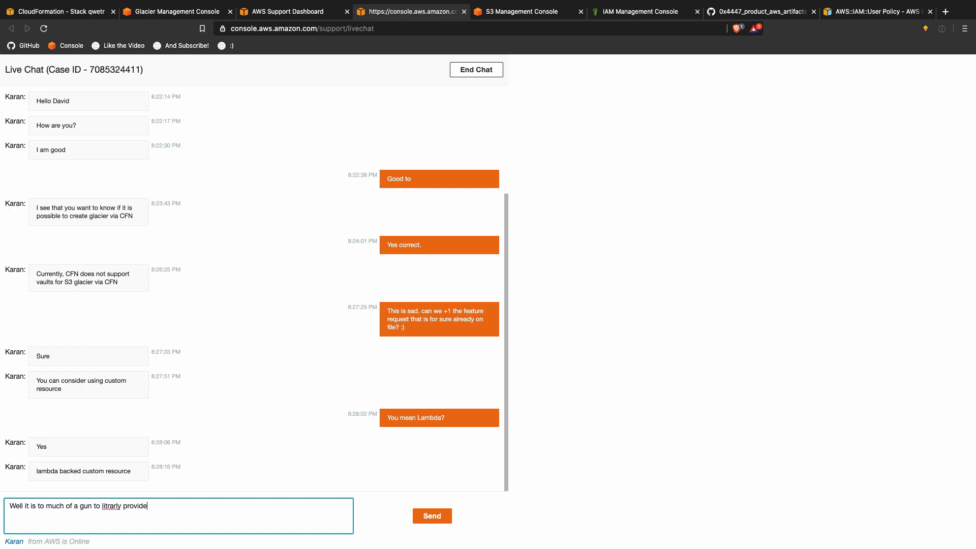
text( a name for a vault :D)
key(Return)
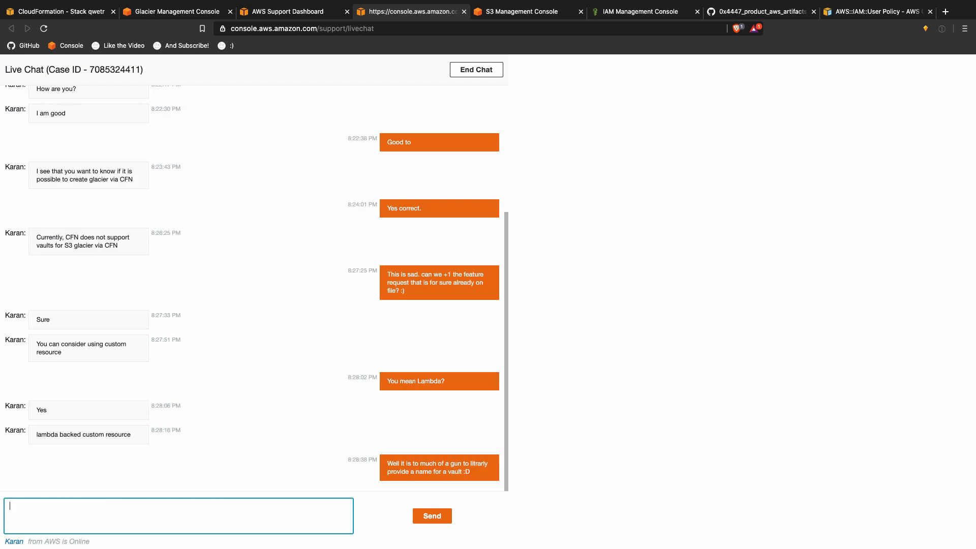
Step: Send a message saying you're surprised Glacier lacks CF support, since the service has no settings
text(that is why I'm suprsided)
key(alt+BackSpace)
text(supr)
text(ised)
key(alt+BackSpace)
text(su)
text(pris)
key(alt+BackSpace)
text(surprised the Glacier team did not)
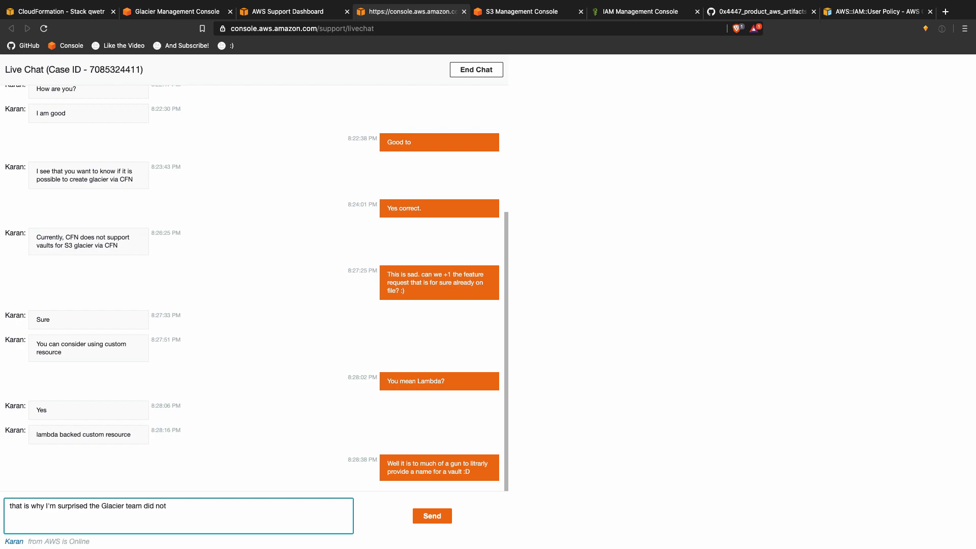
text( add support for CF, since there is not )
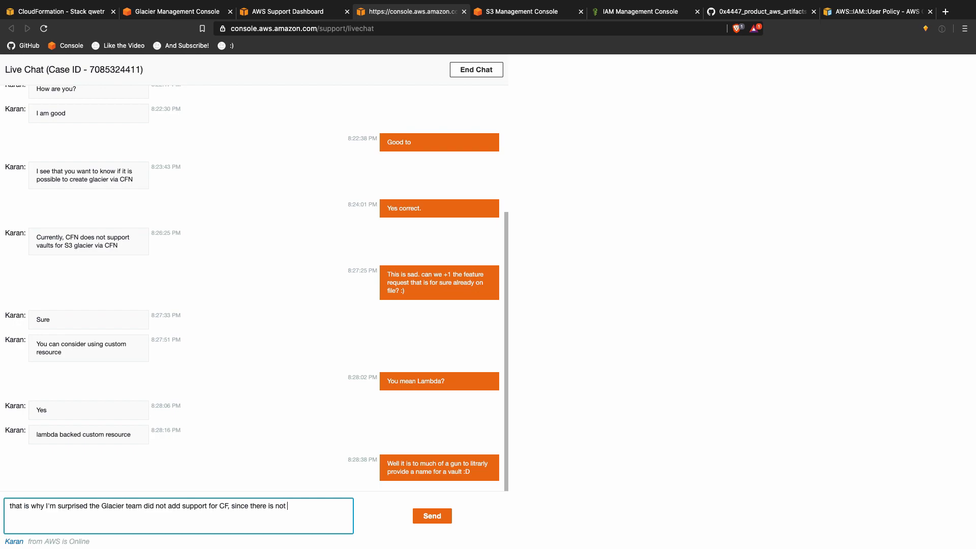
text(settings in that servi)
key(alt+BackSpace)
text(ser)
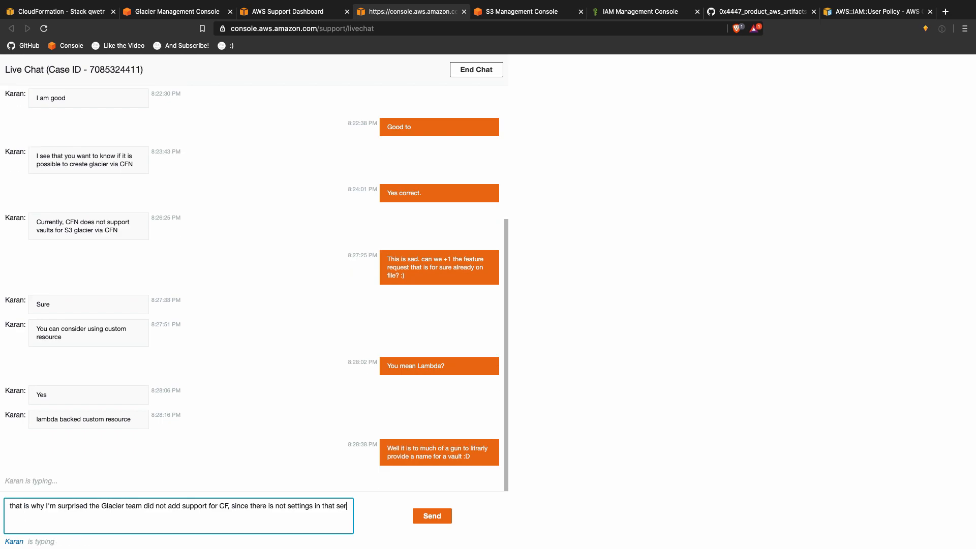
text(vice ;))
key(Return)
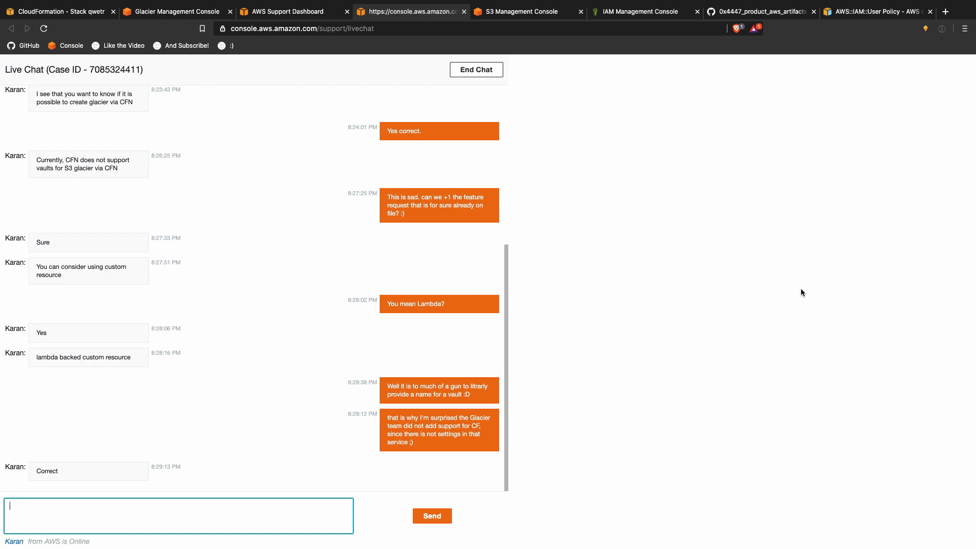
key(ctrl+Up)
Step: Create a Glacier backup task via Action > Create, rename it, and accept the pricing conditions
click(701, 53)
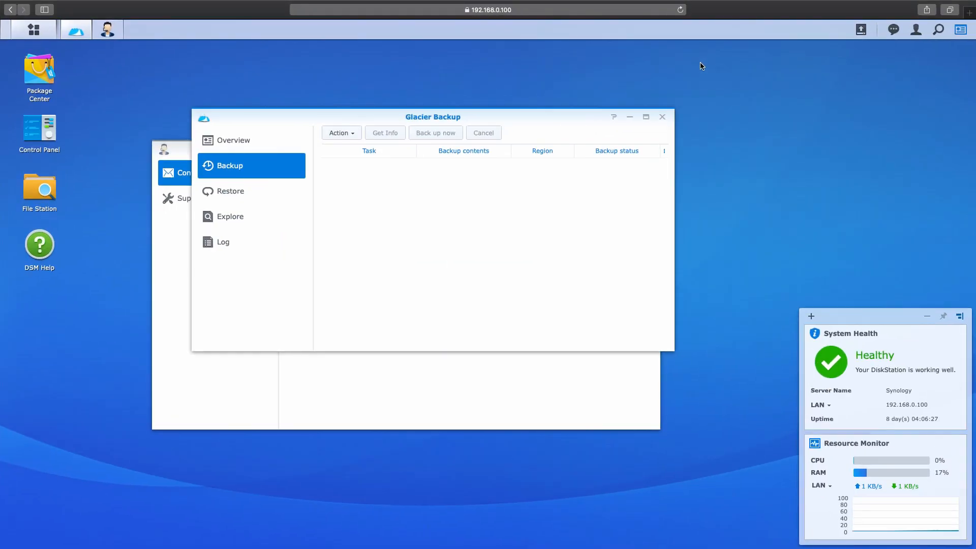
drag(350, 121, 282, 94)
click(265, 115)
click(282, 123)
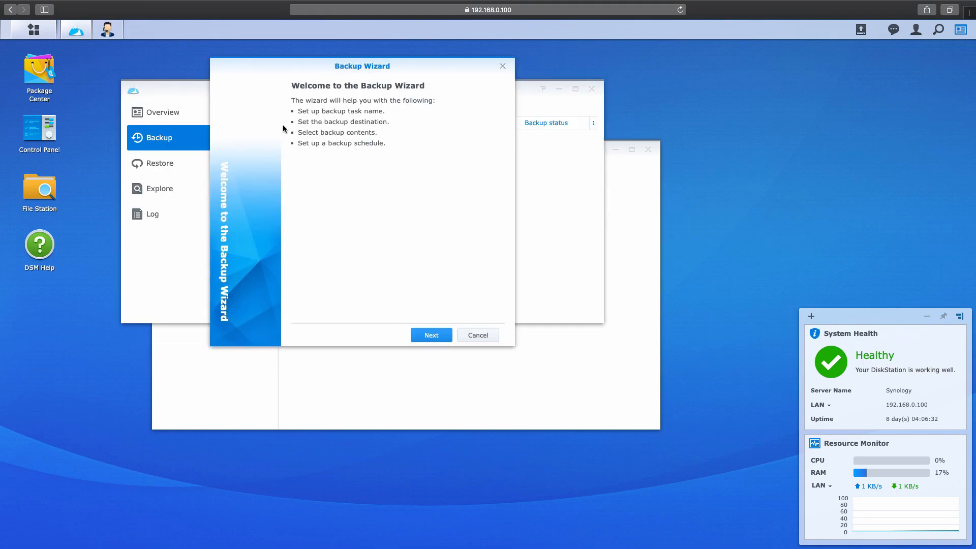
click(432, 341)
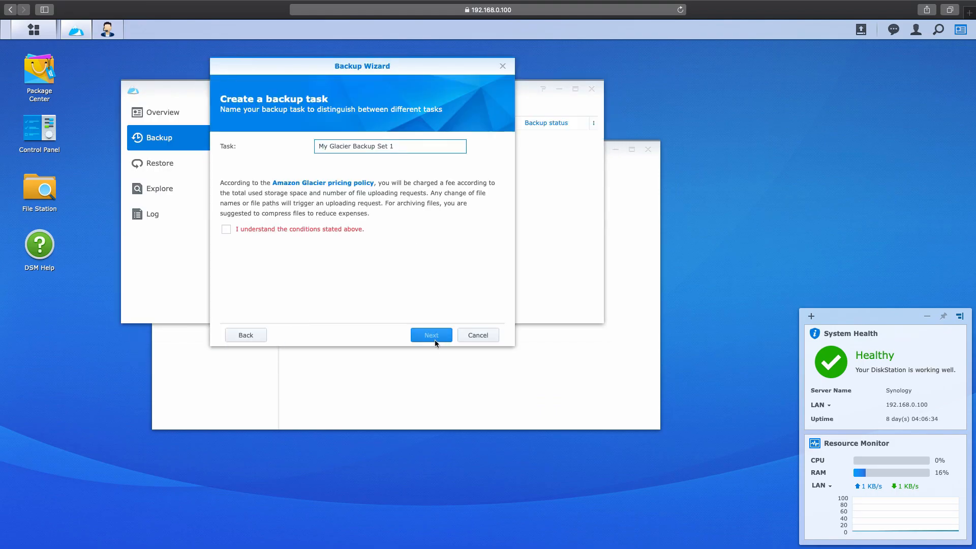
triple_click(402, 149)
text(Backu)
click(337, 230)
click(432, 336)
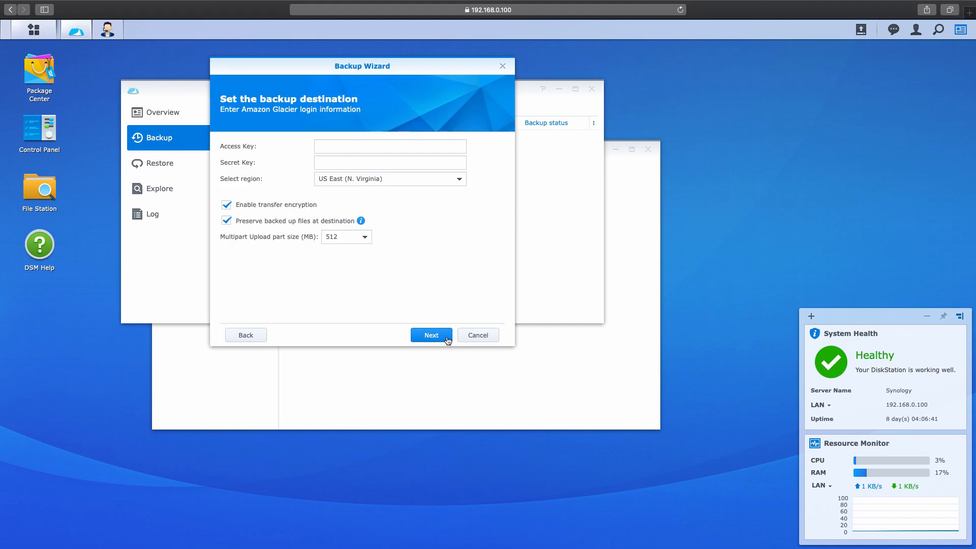
key(ctrl+Up)
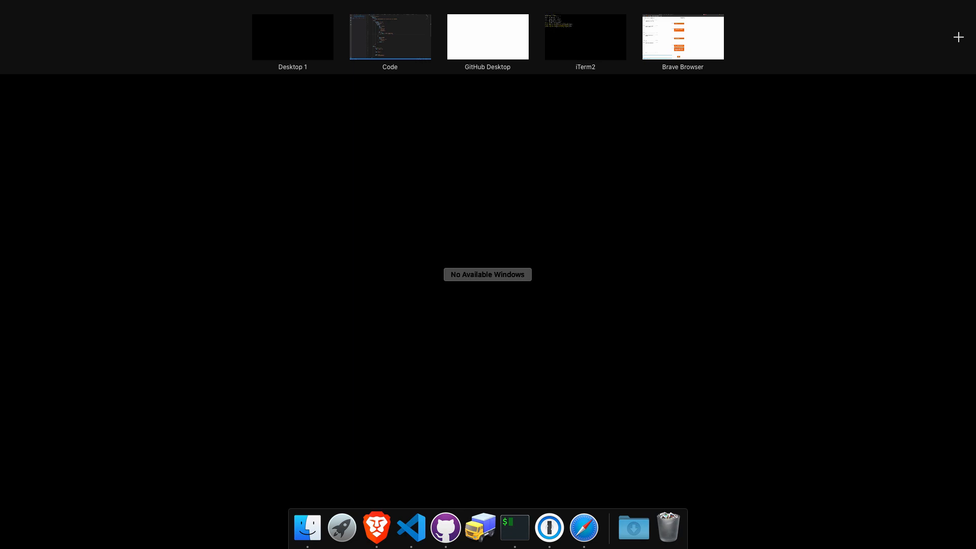
Step: Check the support case, live chat, S3 bucket and CloudFormation stack events tabs
drag(646, 171, 759, 39)
click(759, 40)
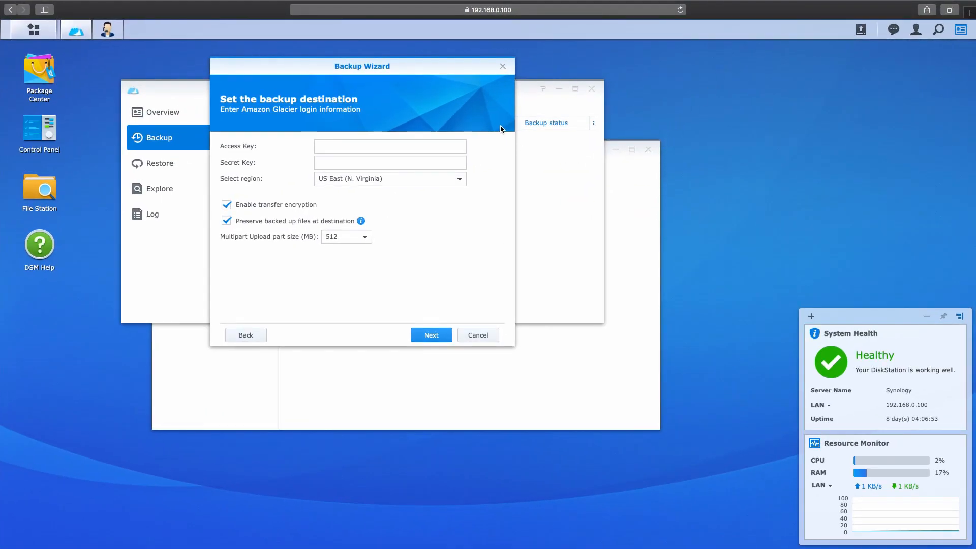
key(ctrl+Up)
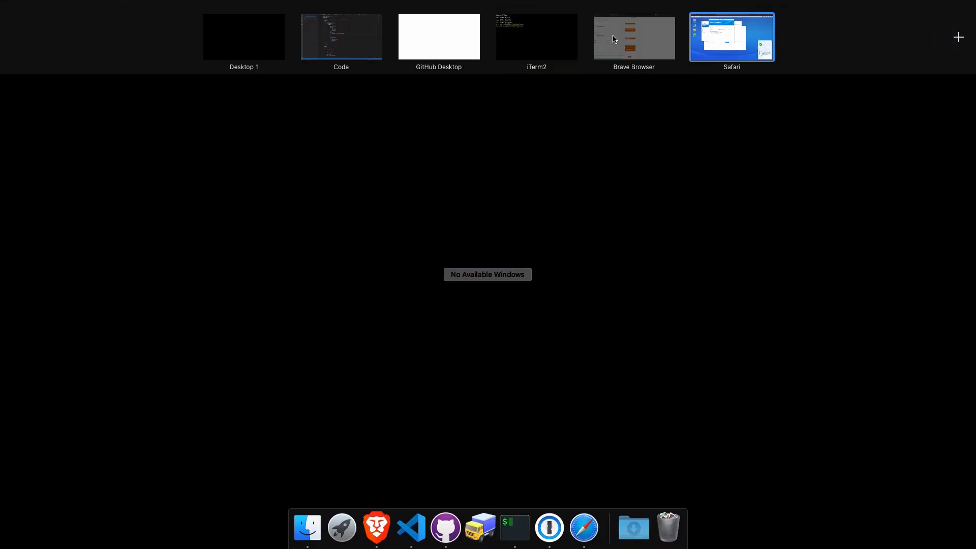
click(625, 38)
click(266, 13)
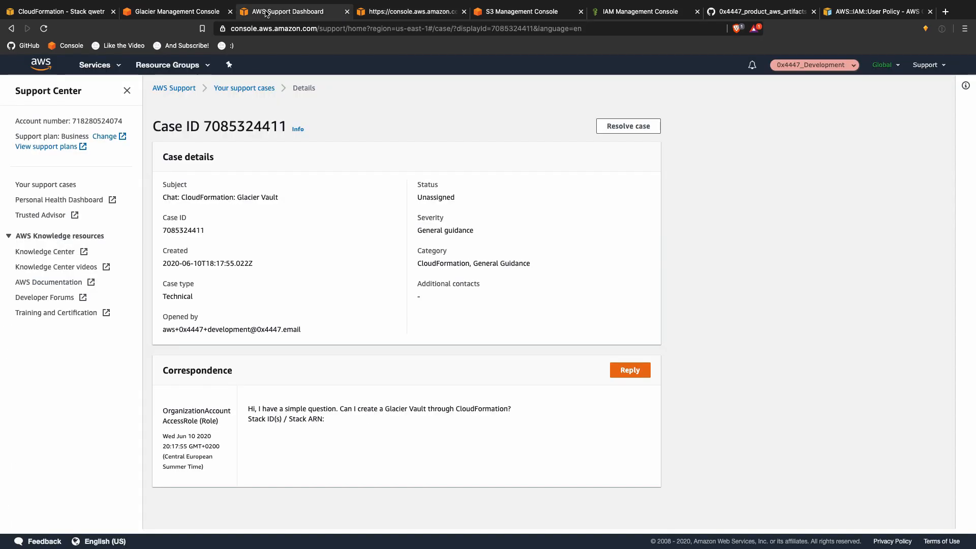
click(170, 12)
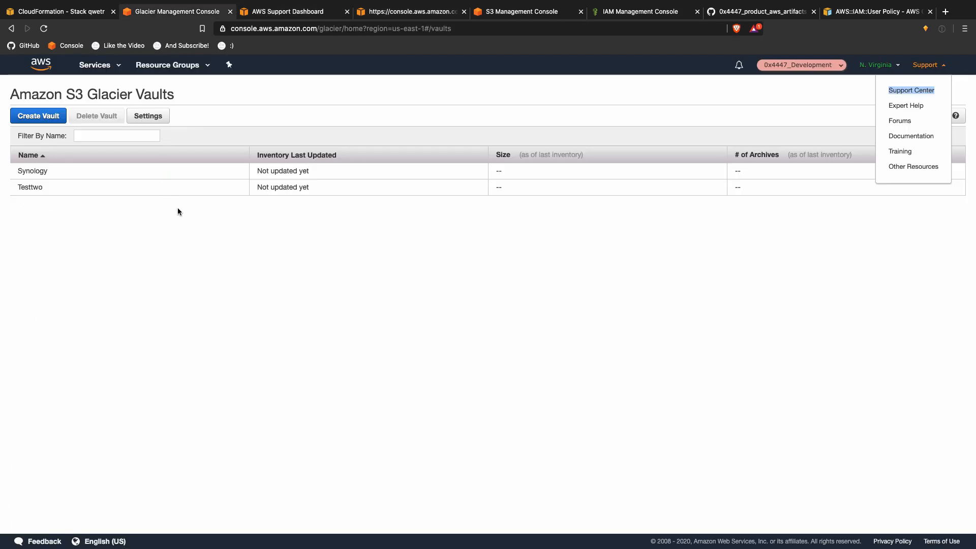
click(582, 231)
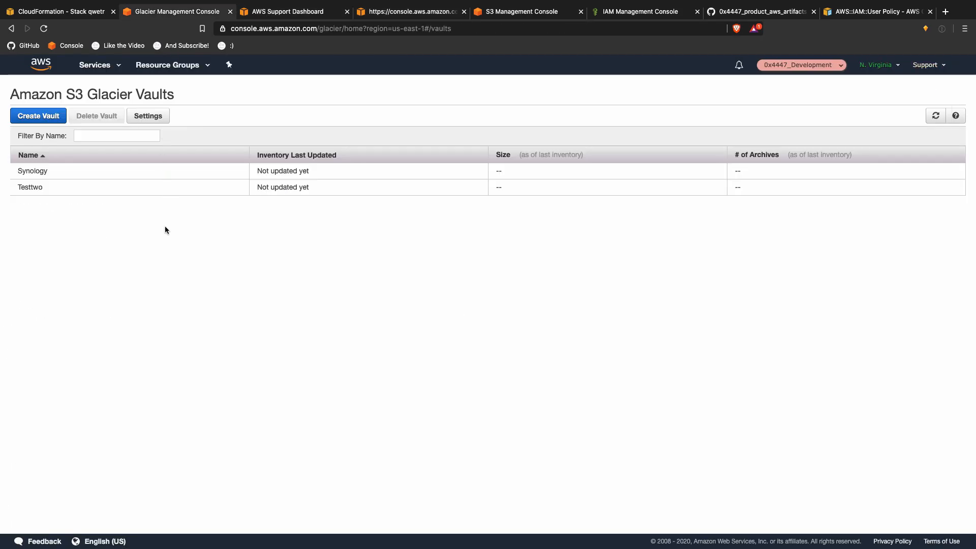
click(267, 12)
click(429, 13)
click(518, 14)
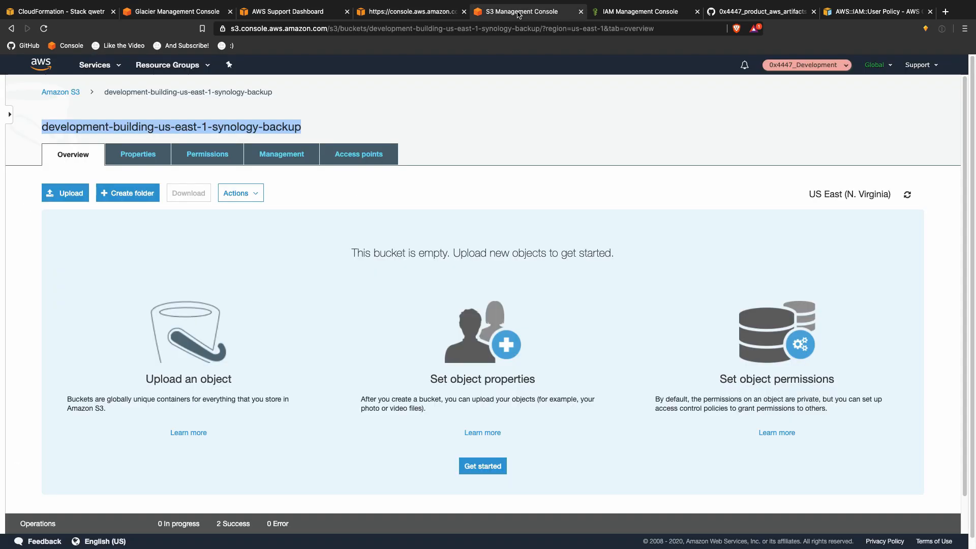
click(59, 15)
click(643, 15)
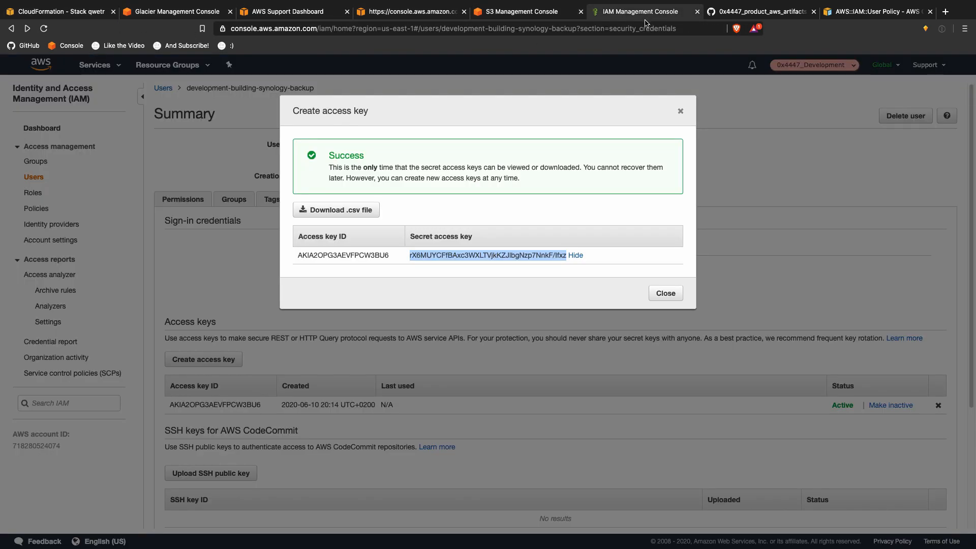
Step: Copy the new access key ID from IAM into the Synology Backup Wizard
double_click(356, 251)
key(super+c)
key(ctrl+Up)
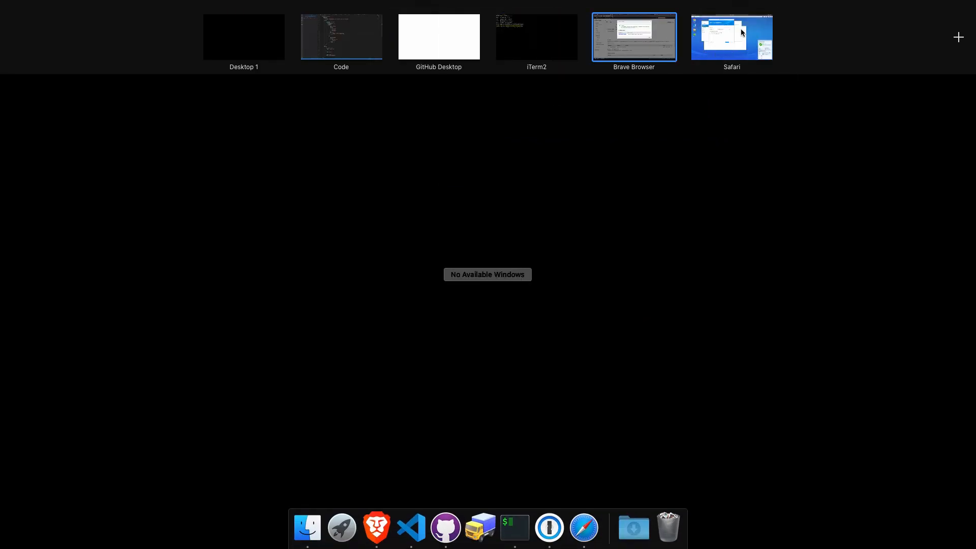
click(740, 32)
key(super+v)
Step: Paste the secret access key into the wizard and submit the credentials
key(ctrl+Up)
click(617, 47)
triple_click(439, 252)
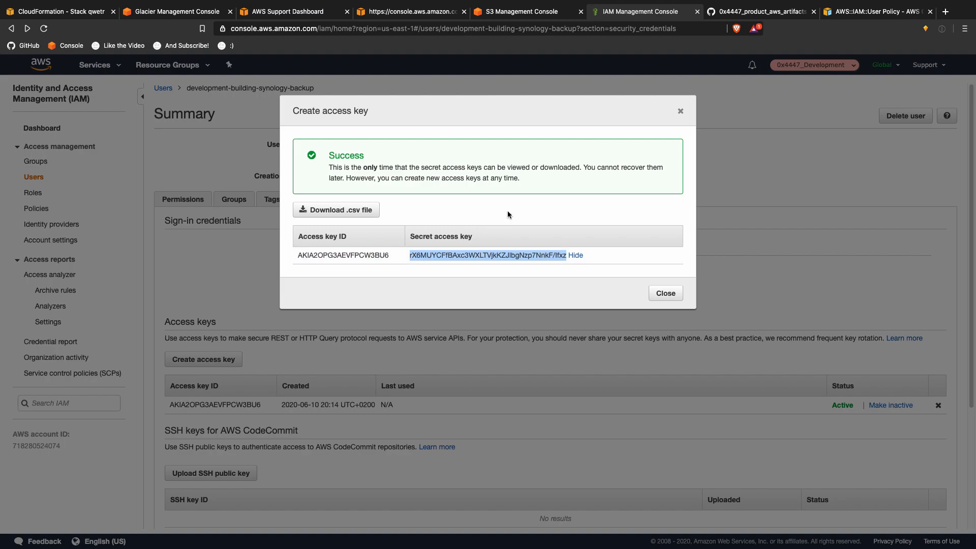
key(ctrl+Up)
click(724, 51)
click(379, 162)
key(super+v)
click(431, 335)
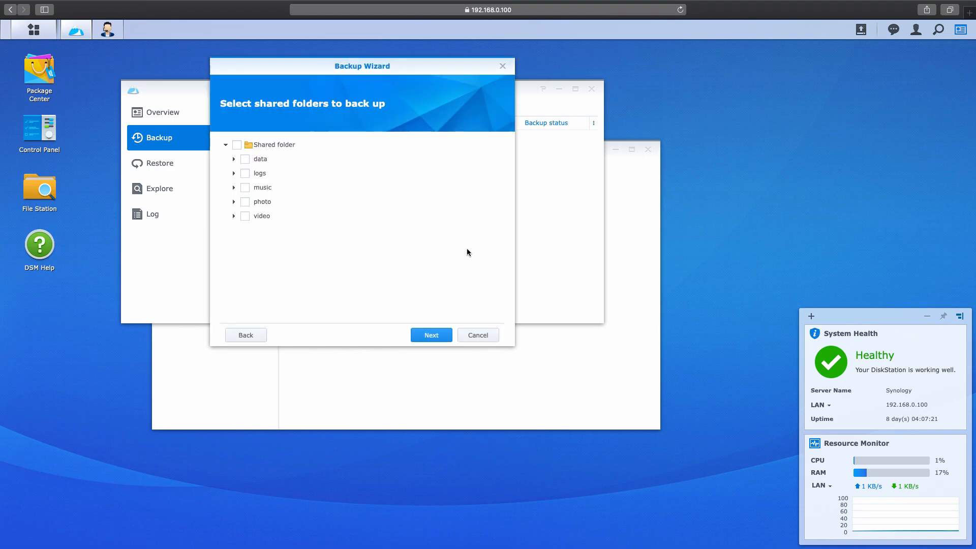
Step: Select the data folder, enable the backup schedule and 'Back up immediately', then apply the task
click(254, 163)
click(234, 161)
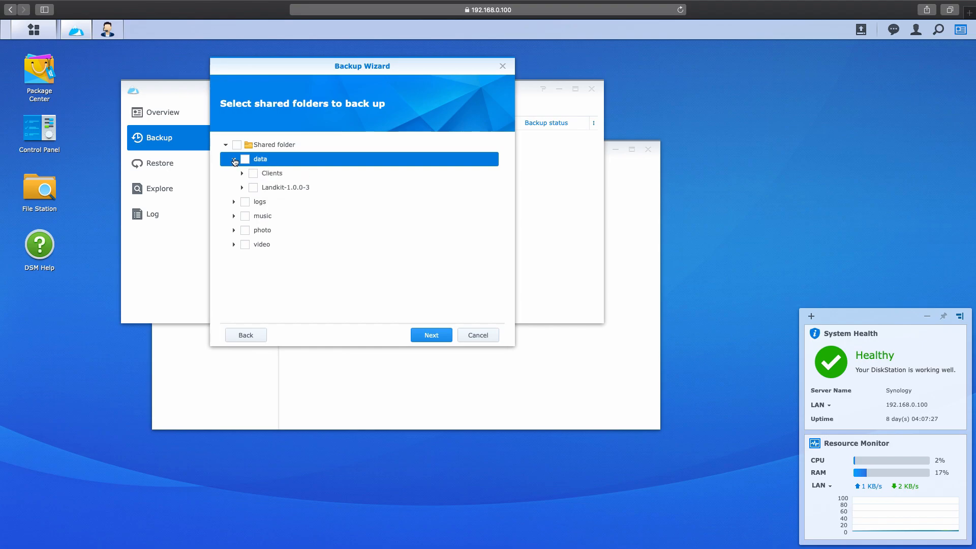
click(245, 159)
click(437, 331)
click(291, 145)
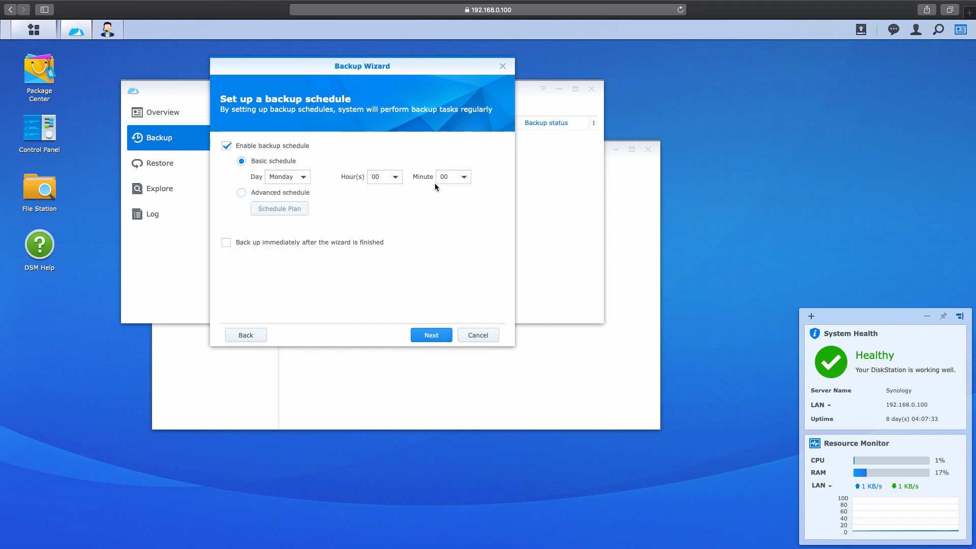
click(293, 242)
click(431, 334)
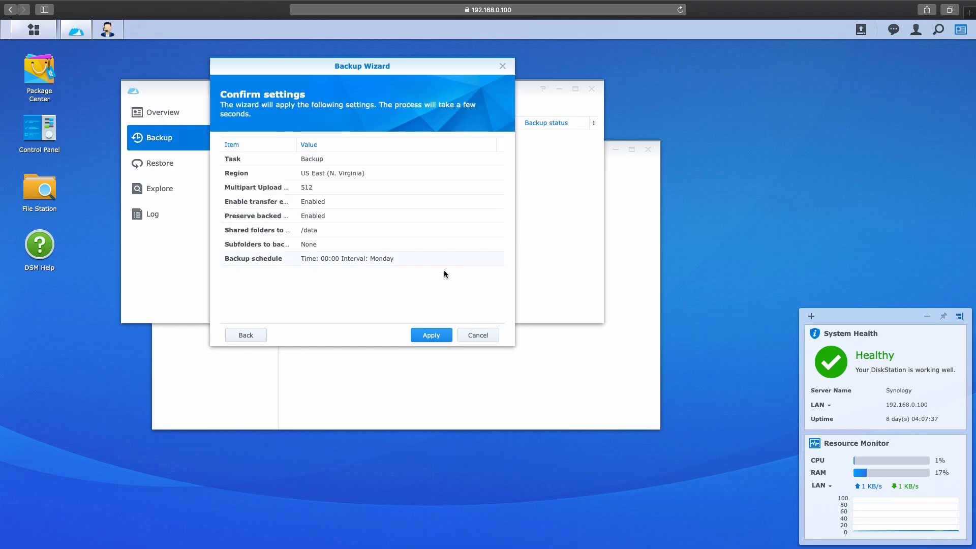
click(435, 336)
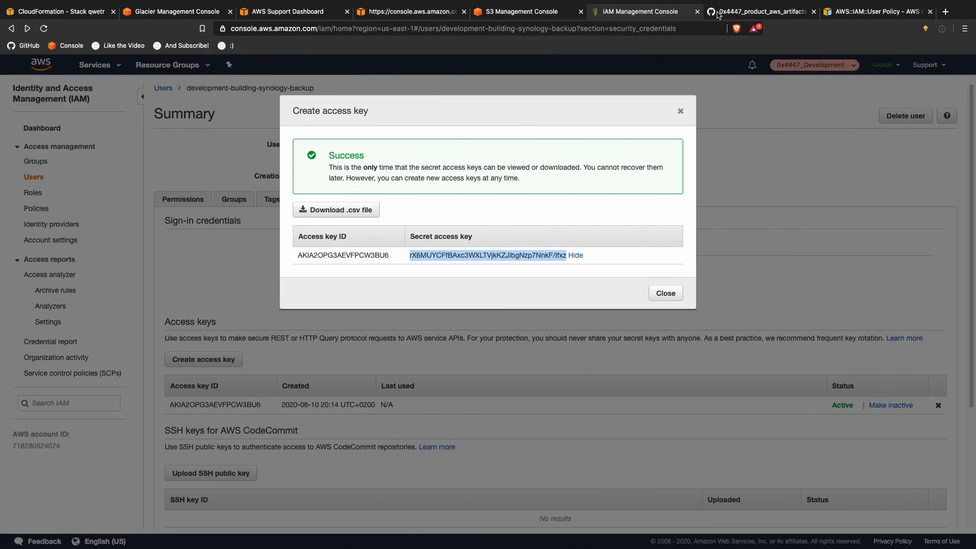
Step: Tell the agent it would be nice to see this before 2021
click(542, 12)
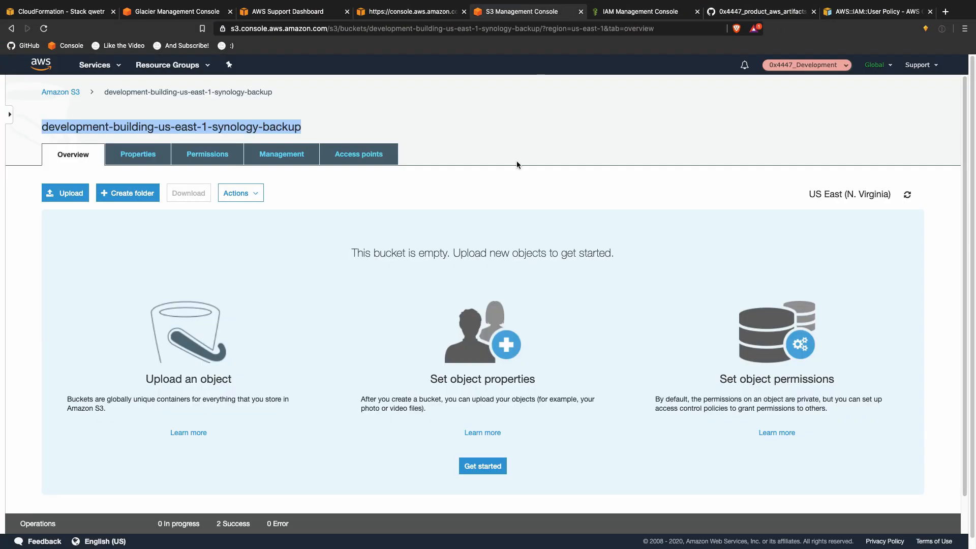
click(410, 11)
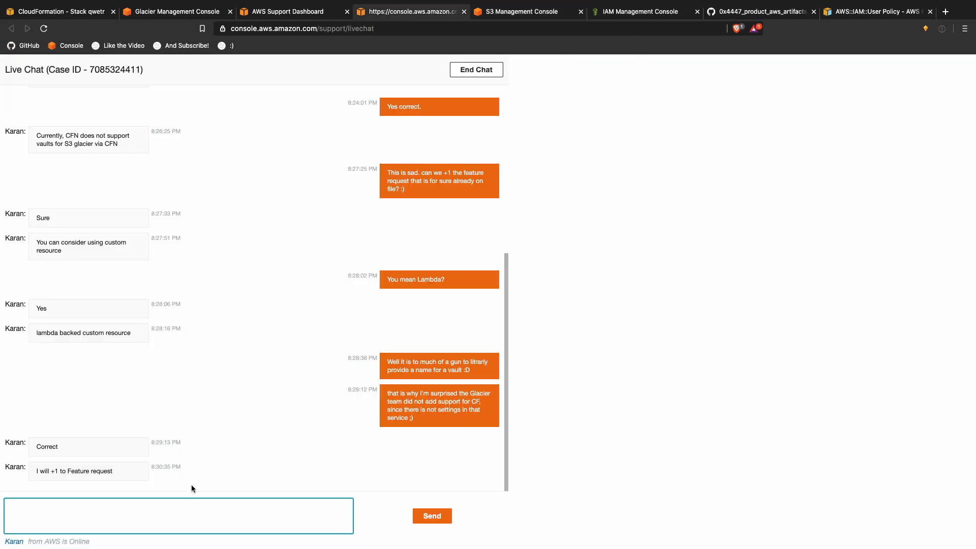
text(OK, coo)
text(l. that be nice to )
text(see in )
text(befro)
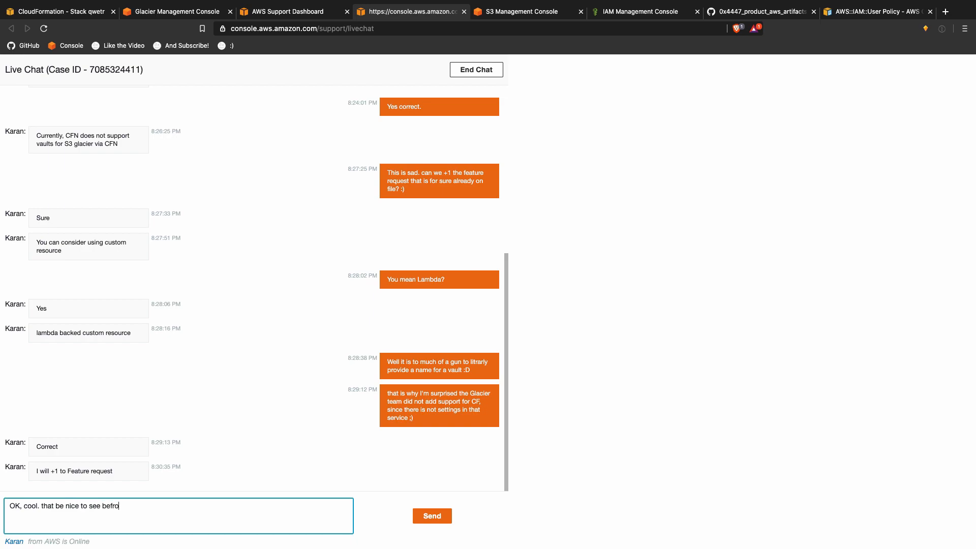
text(e 2021 :)
double_click(102, 505)
text(before)
key(Return)
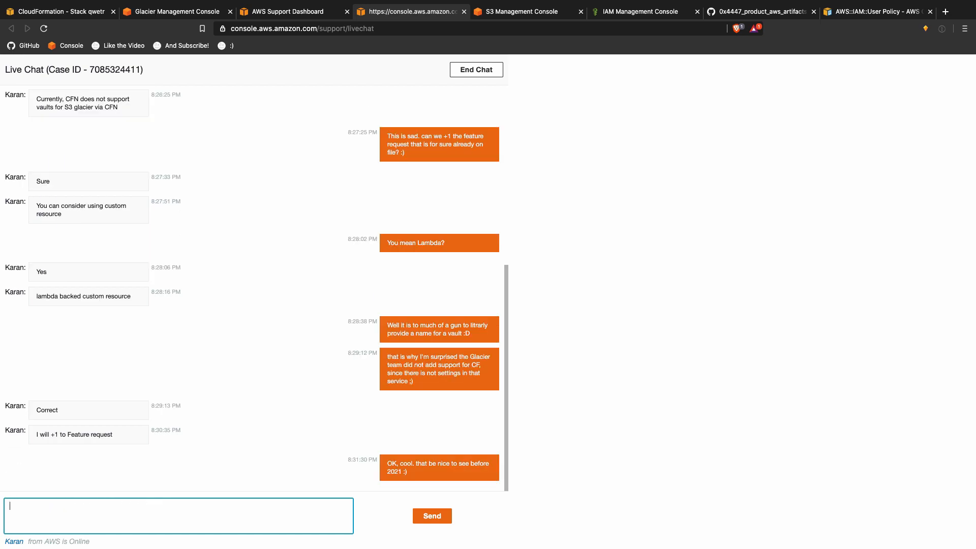
Step: Ask the agent to resolve the case and wish them a nice day
text(and in this case y)
text(ou can clsoe)
key(BackSpace)
key(BackSpace)
key(BackSpace)
key(BackSpace)
key(BackSpace)
key(BackSpace)
text(resolve the case)
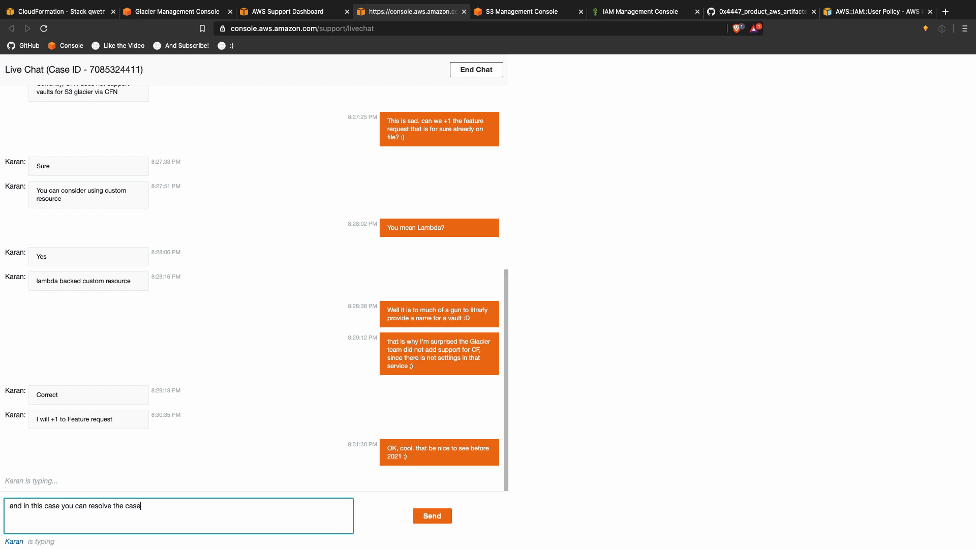
key(Return)
text(and I wis)
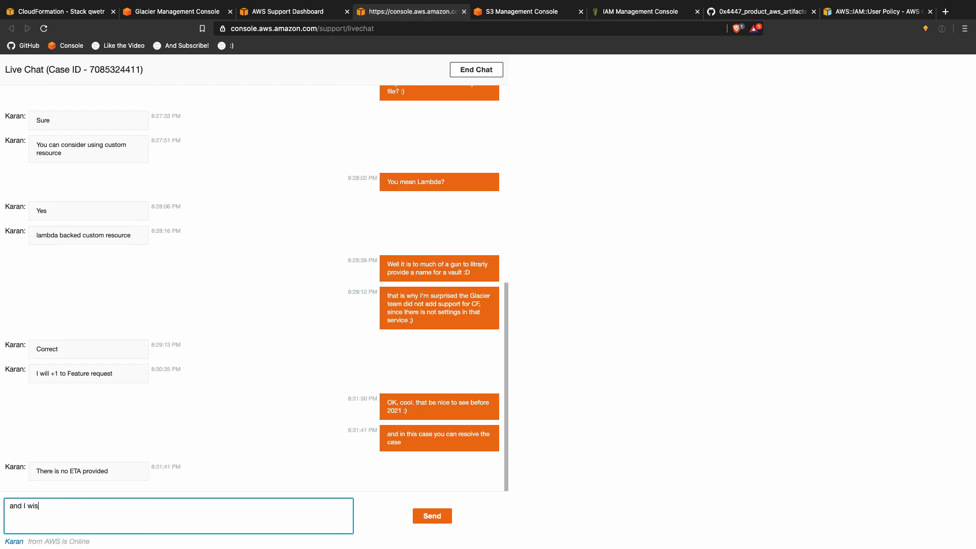
text(h you a nice dya :)
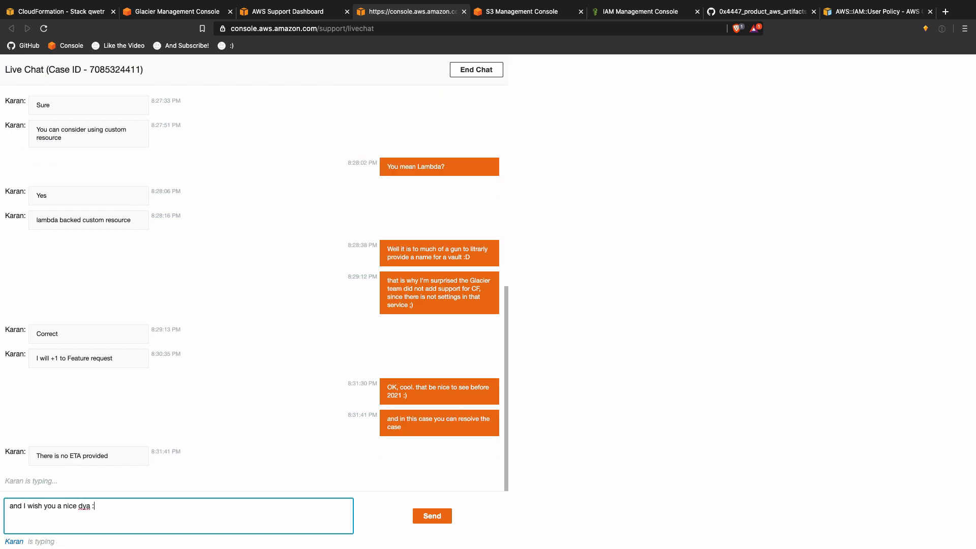
key(alt+BackSpace)
text(day :))
key(Return)
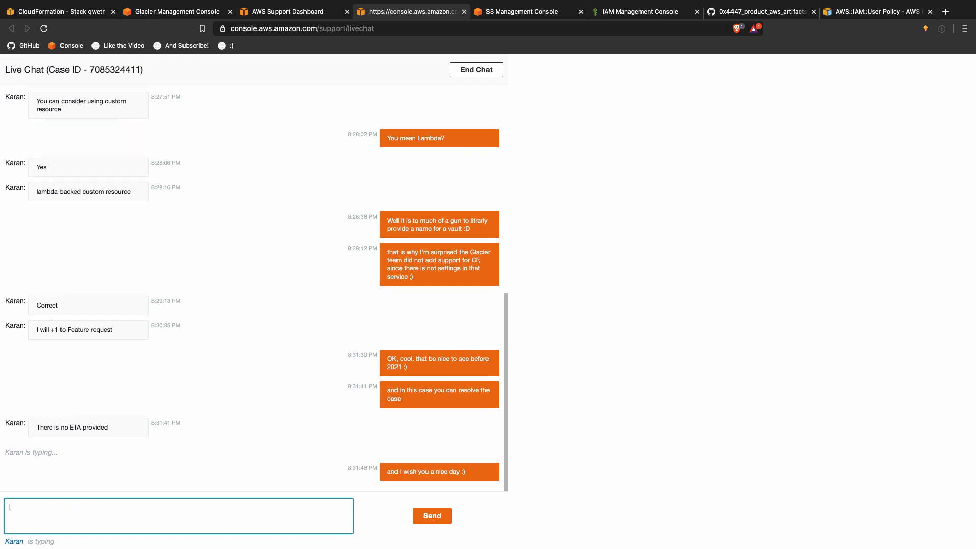
Step: Ask the agent to add it to the note to put pressure on the team
text(add it to the not ;))
key(Return)
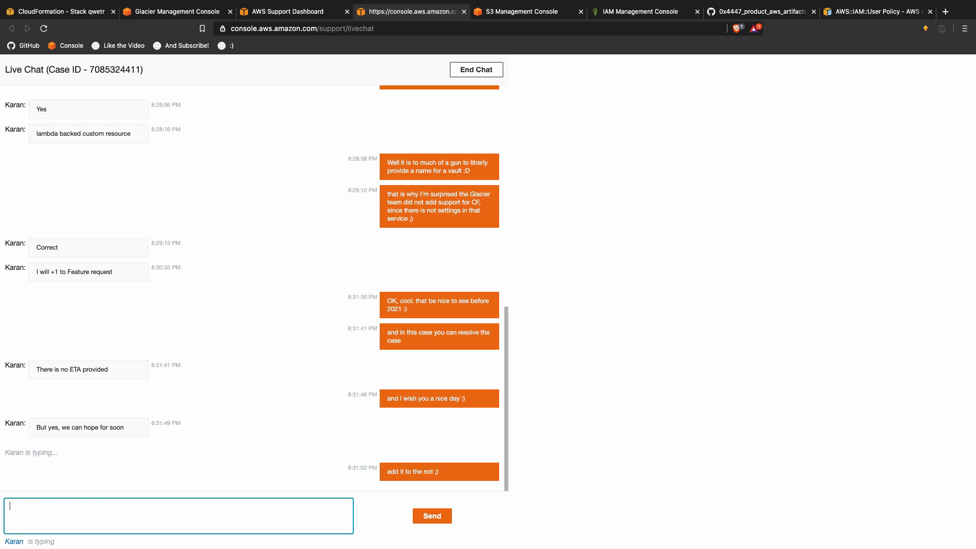
text(lets give th)
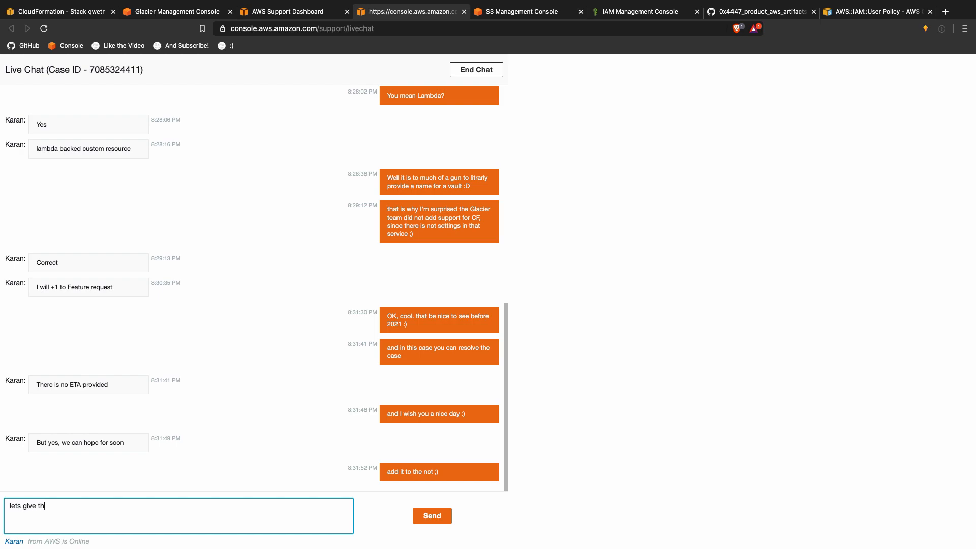
text(e titeam some pressure ;))
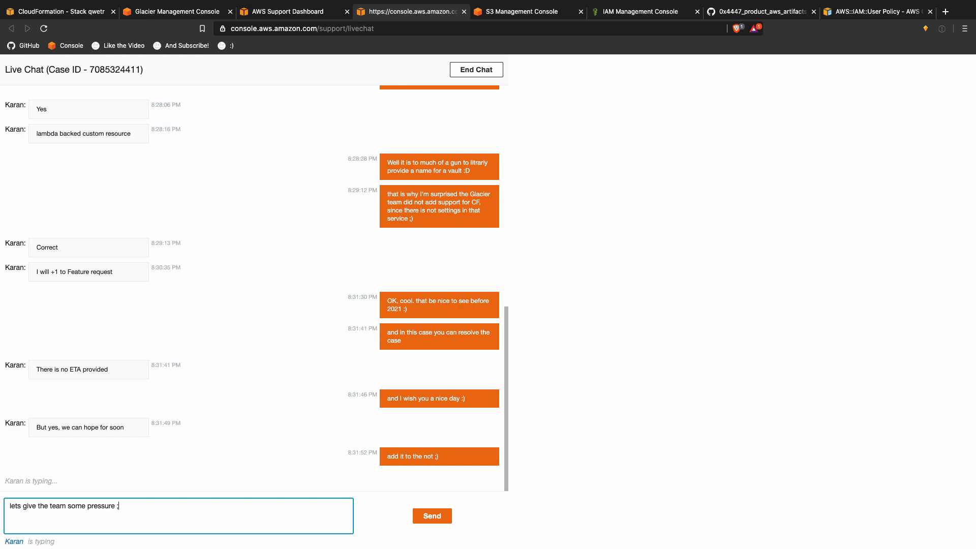
key(Return)
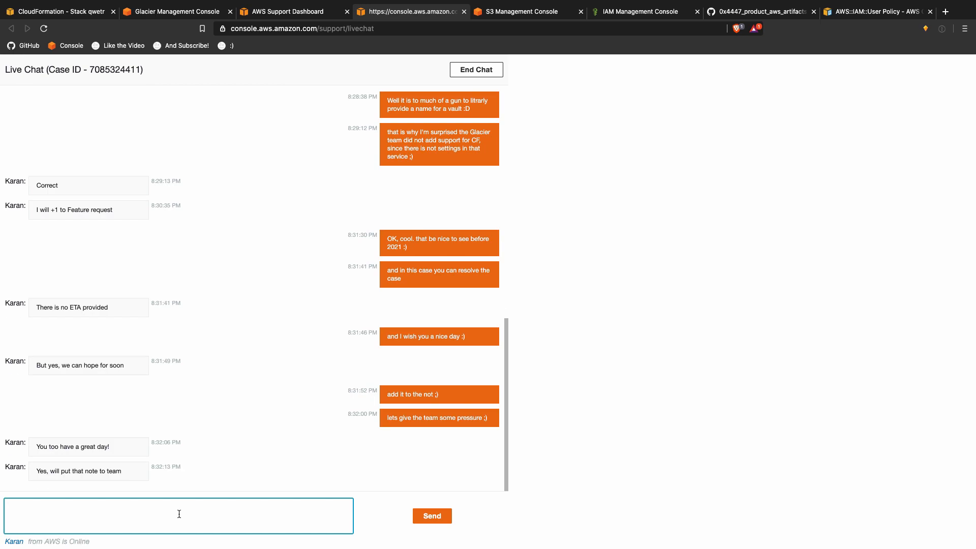
Step: Close the live chat page and confirm leaving it
click(583, 239)
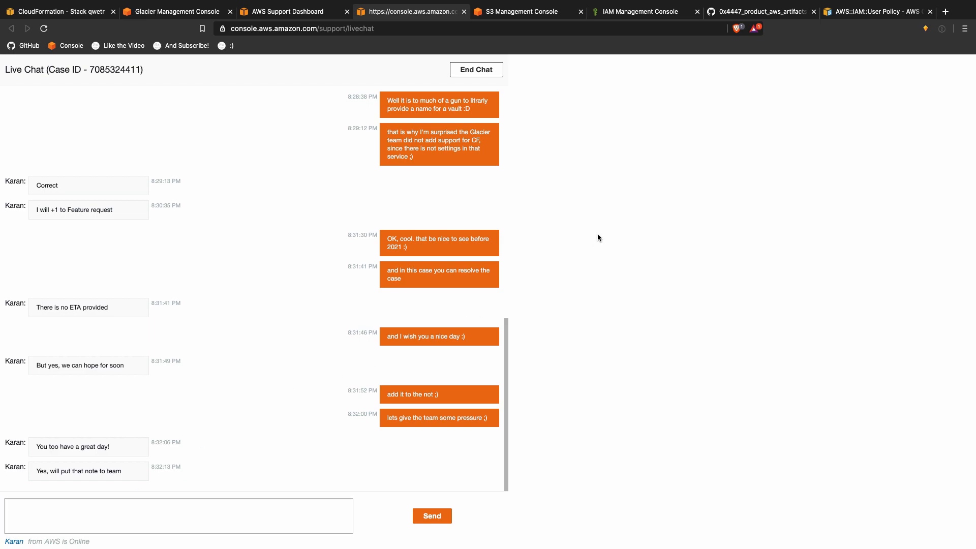
key(super+w)
click(581, 180)
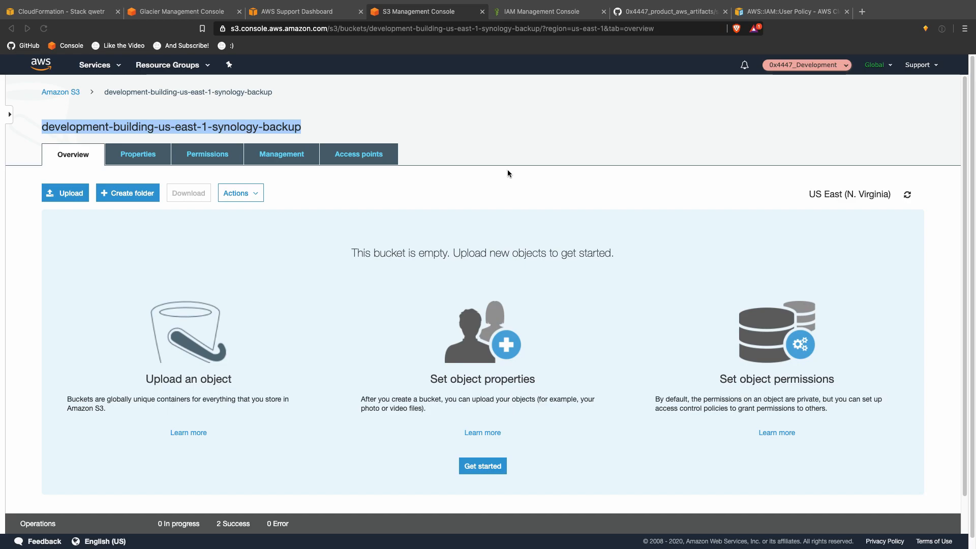
Step: Widen the Glacier Backup window, select the running data backup task, and open Restore > Explore
key(ctrl+Up)
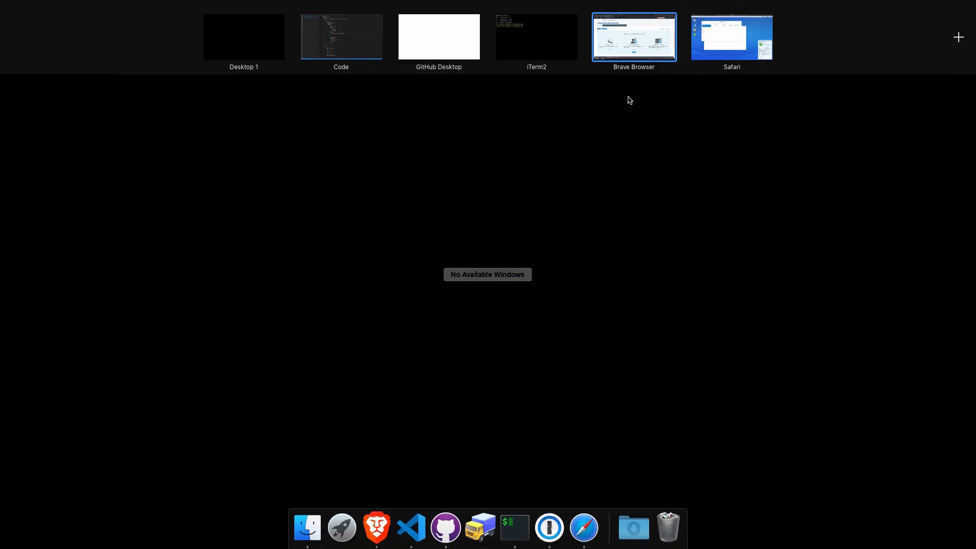
click(700, 53)
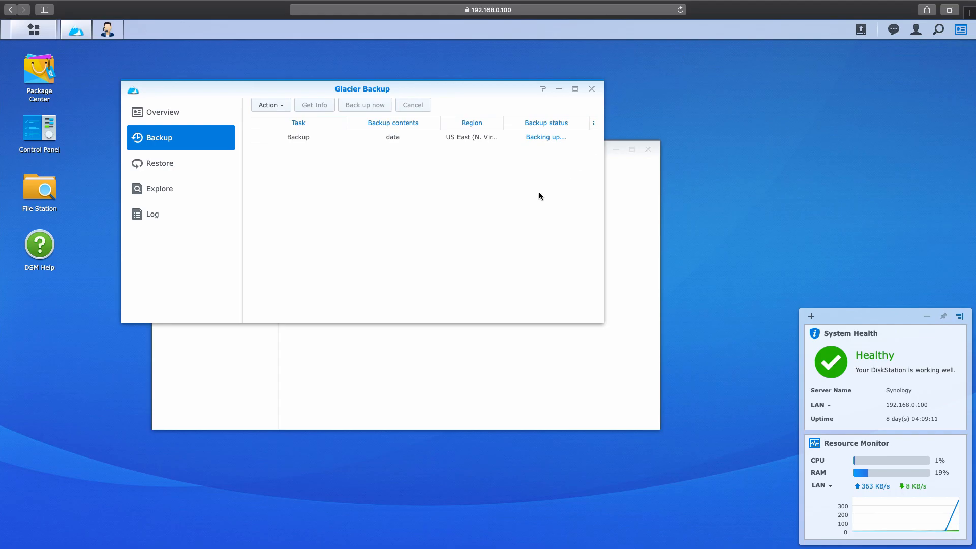
drag(602, 181, 795, 169)
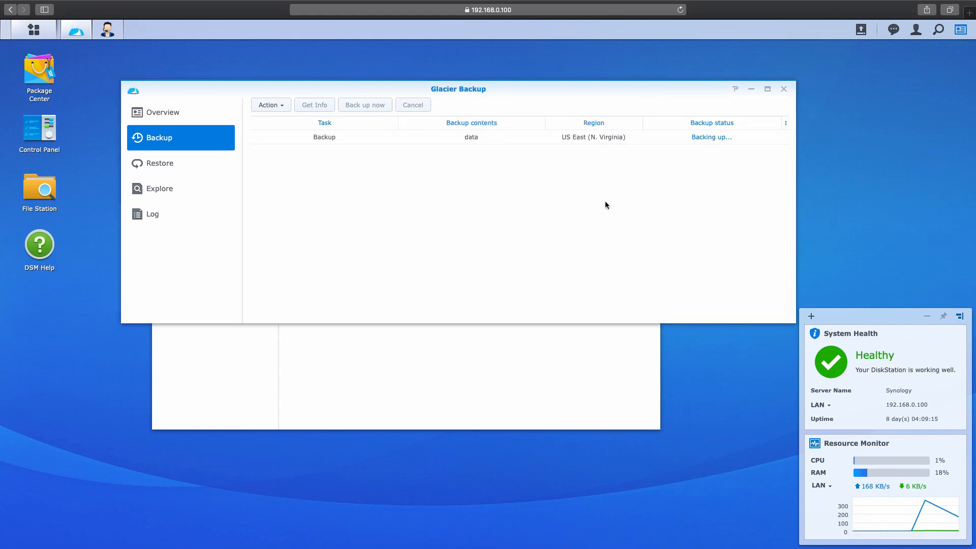
click(711, 138)
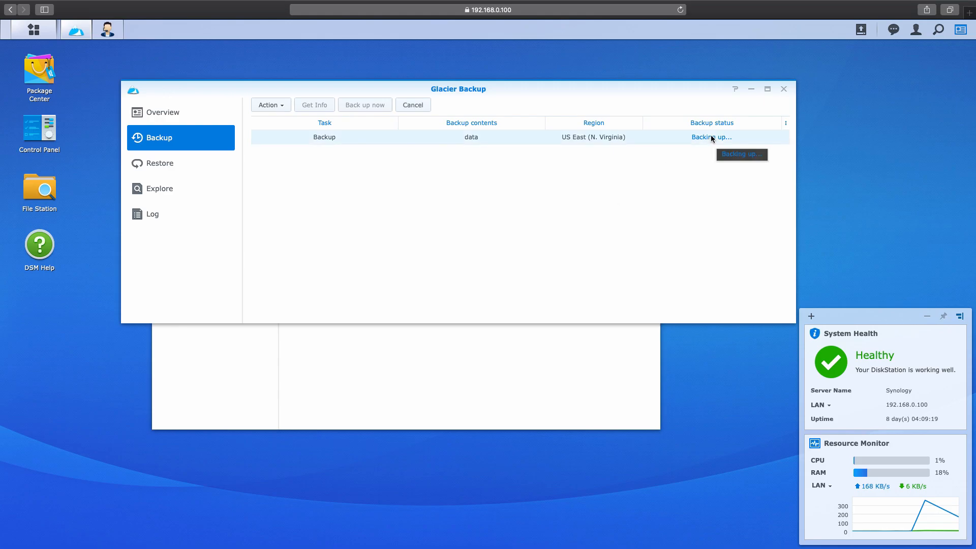
click(212, 160)
click(195, 186)
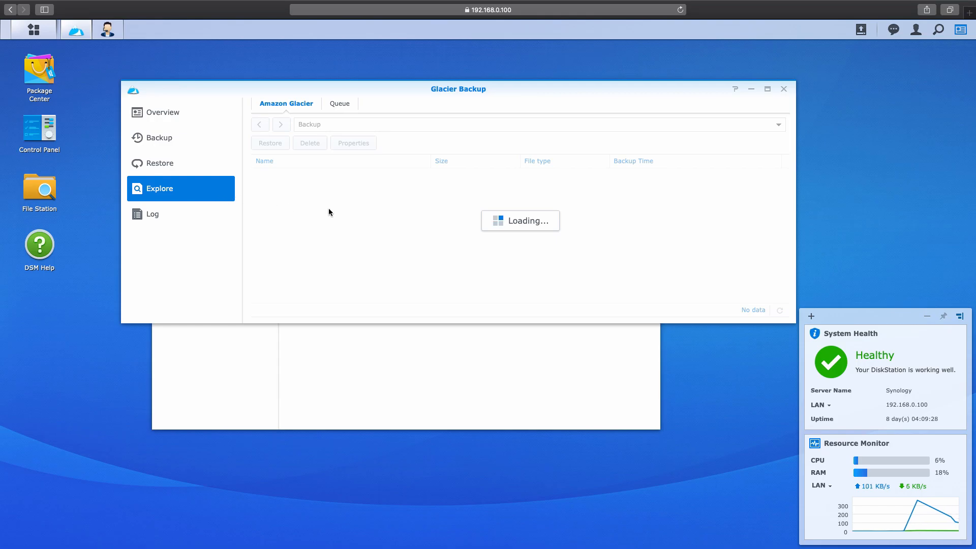
key(ctrl+Up)
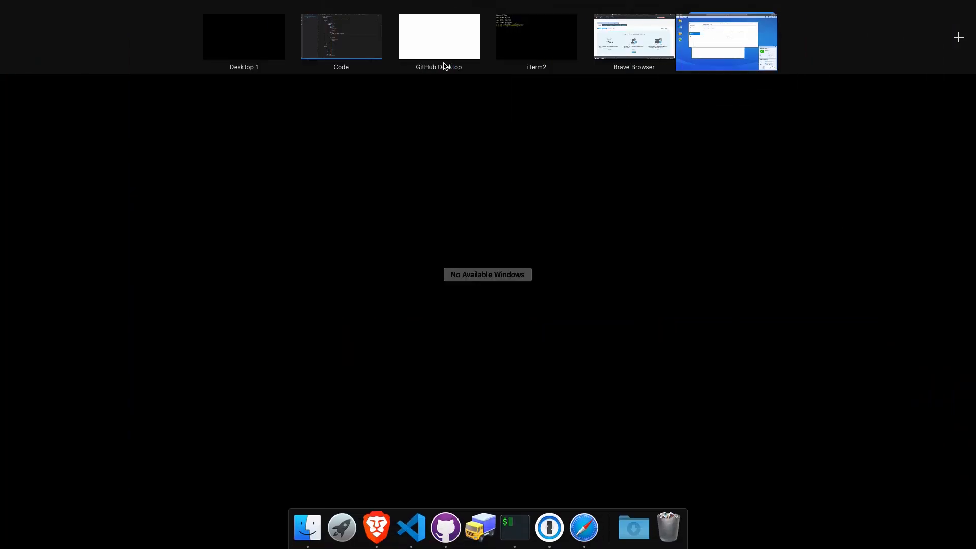
Step: Refresh the vault list in the Glacier Management Console
click(624, 40)
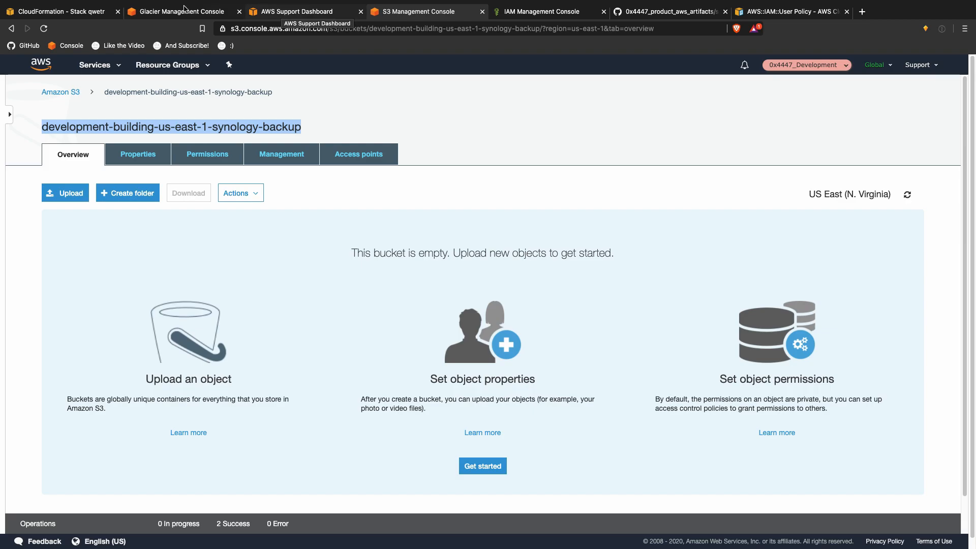
click(167, 7)
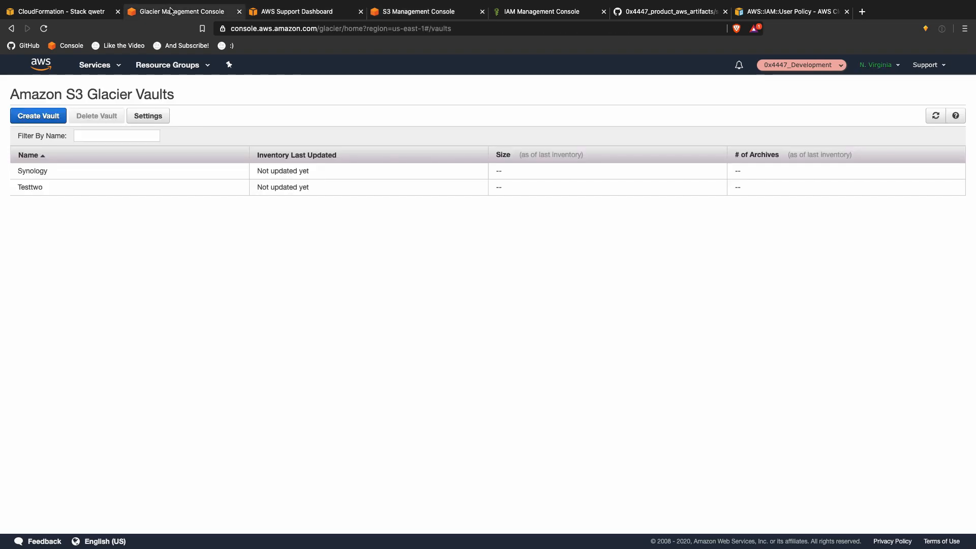
click(938, 126)
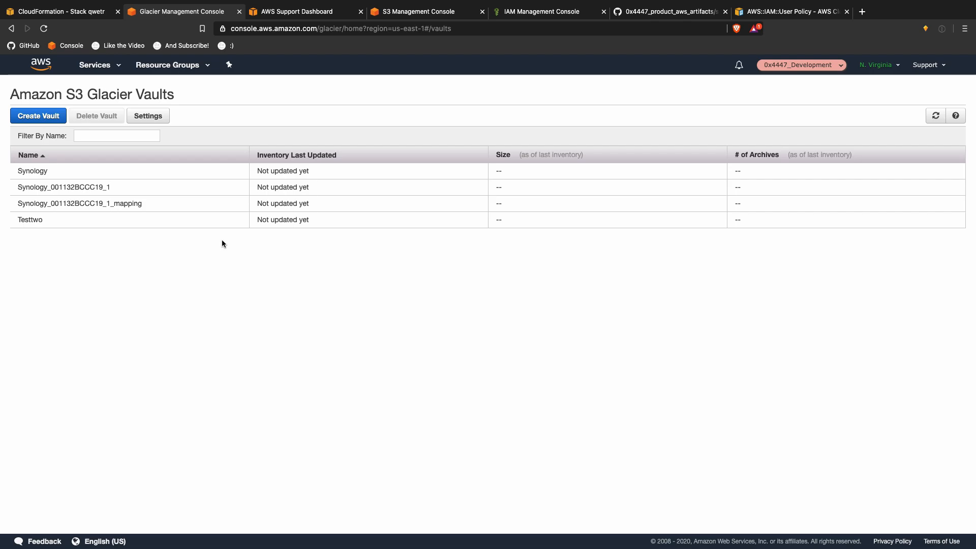
Step: Compare the details of the new Synology_001132BCCC19_1 and mapping vaults
click(189, 193)
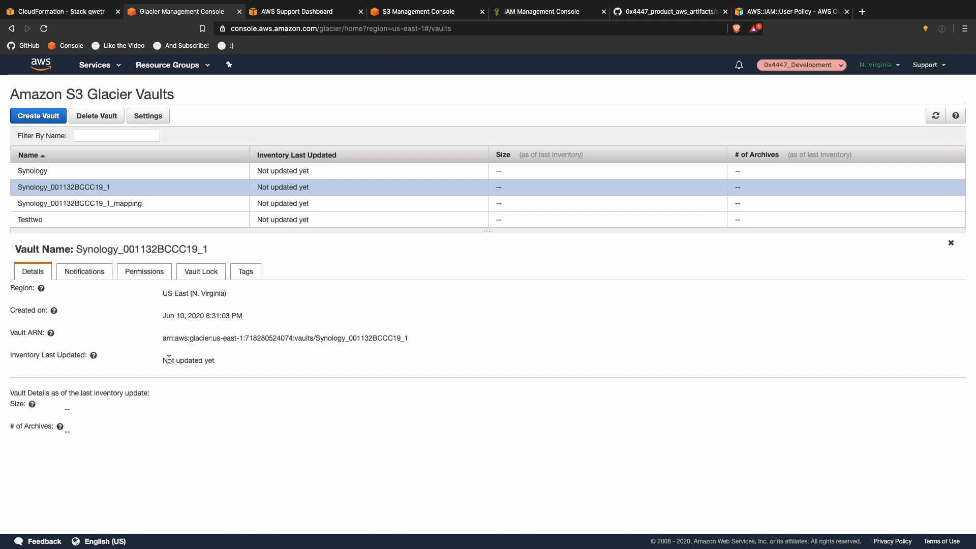
click(131, 205)
click(132, 193)
click(131, 200)
click(132, 193)
click(131, 198)
click(131, 193)
key(ctrl+Up)
Step: In the VS Code Explorer, move the 07_Resources/Glacier folder to the Trash
click(732, 49)
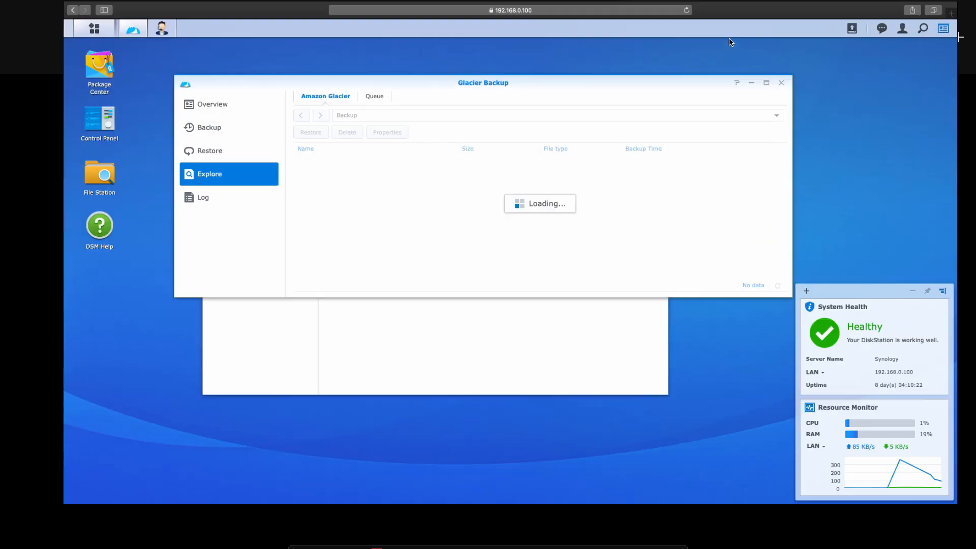
key(ctrl+Up)
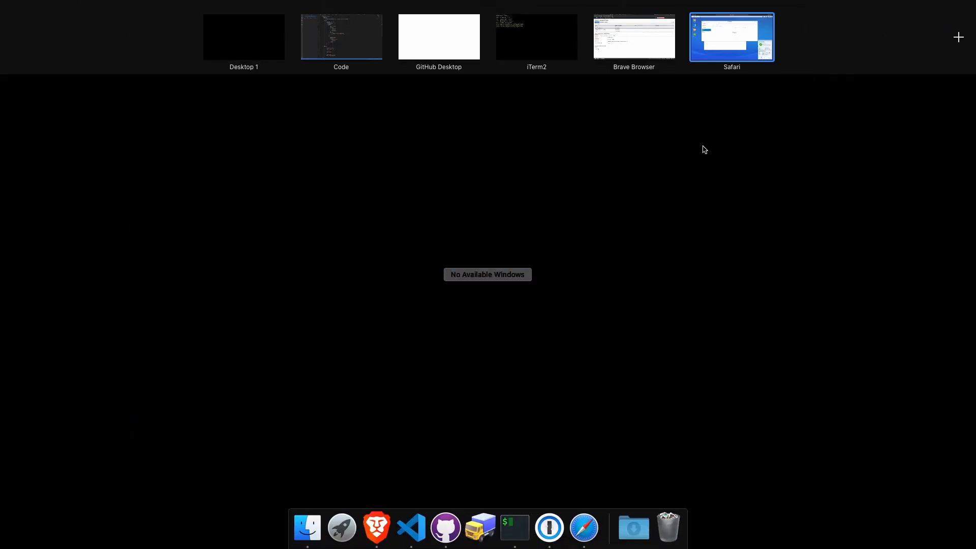
click(341, 37)
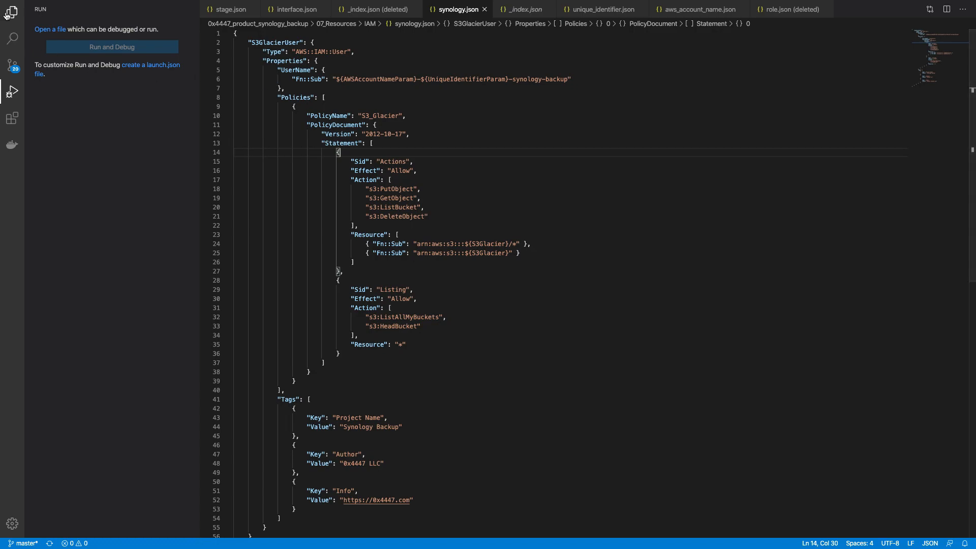
key(super+shift+e)
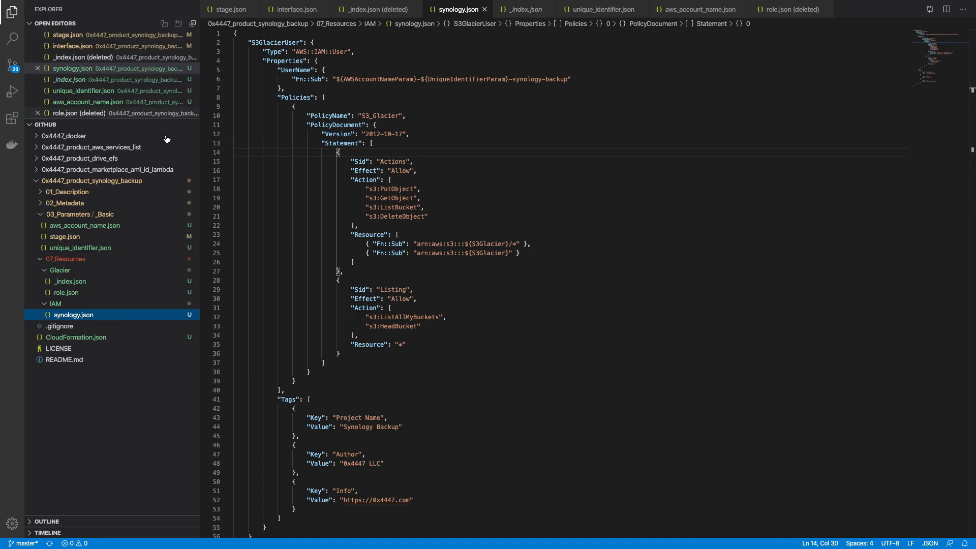
right_click(88, 275)
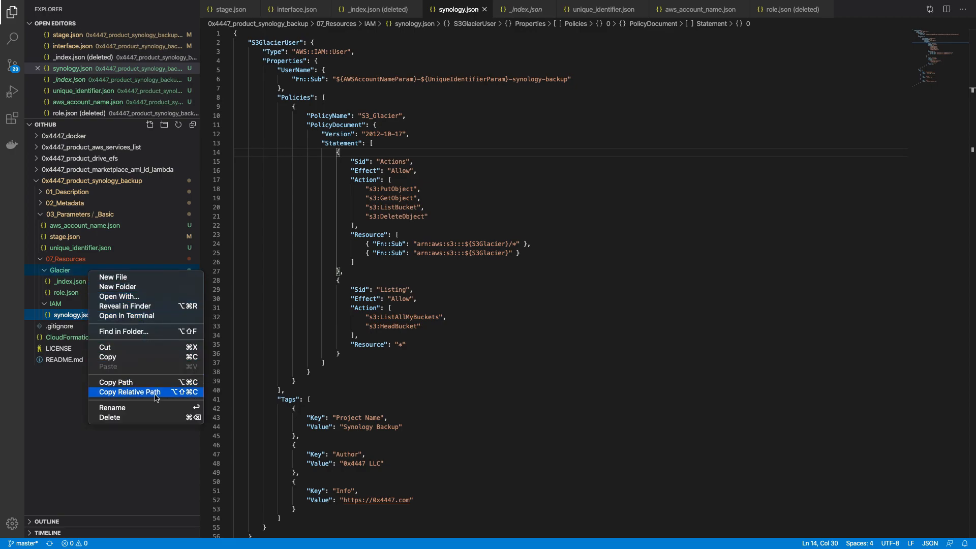
click(110, 417)
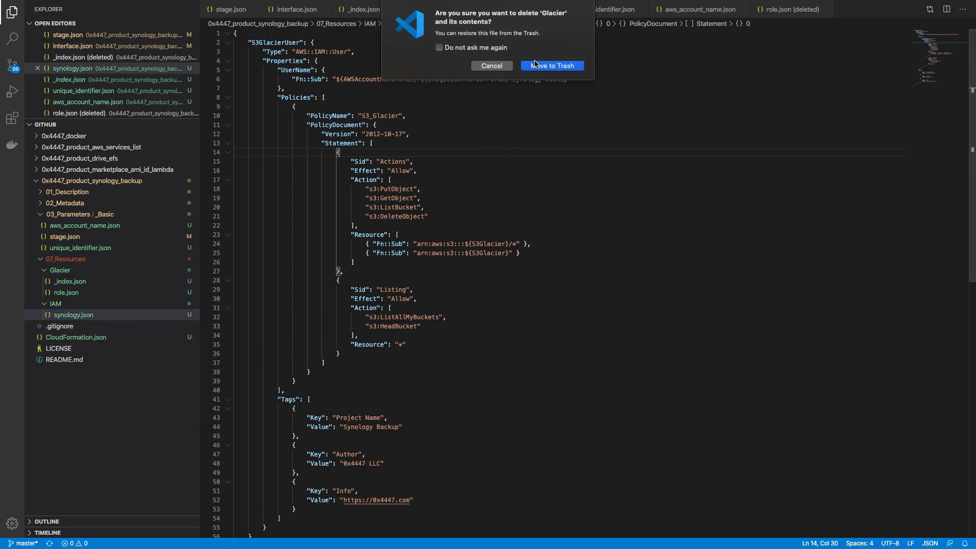
click(538, 66)
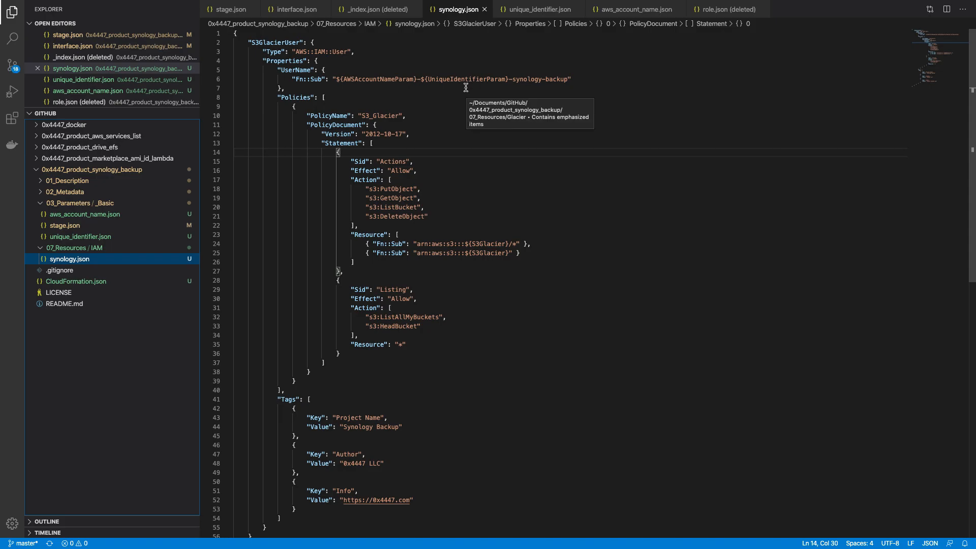
key(ctrl+Up)
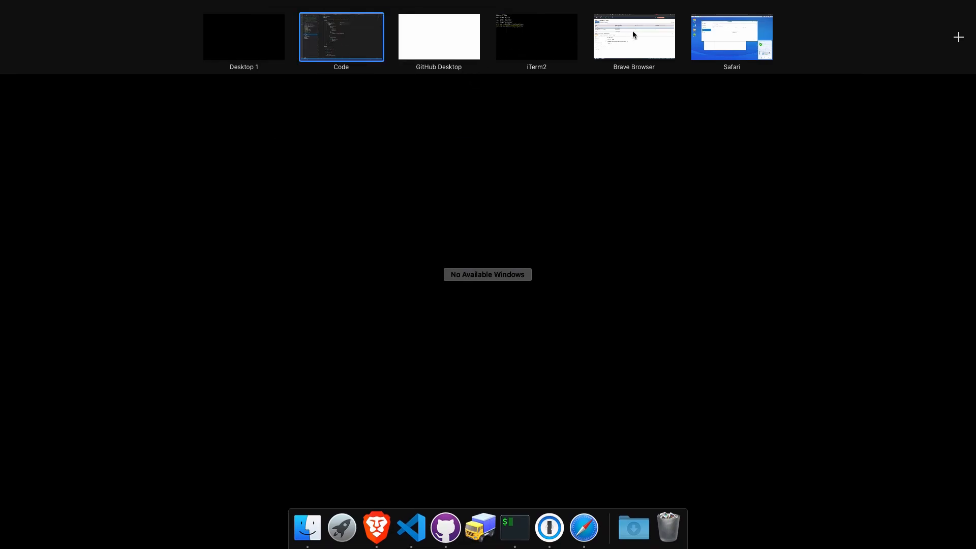
Step: Dismiss the access key dialog and start an inline policy with Glacier as its service
mouse_move(632, 32)
click(651, 40)
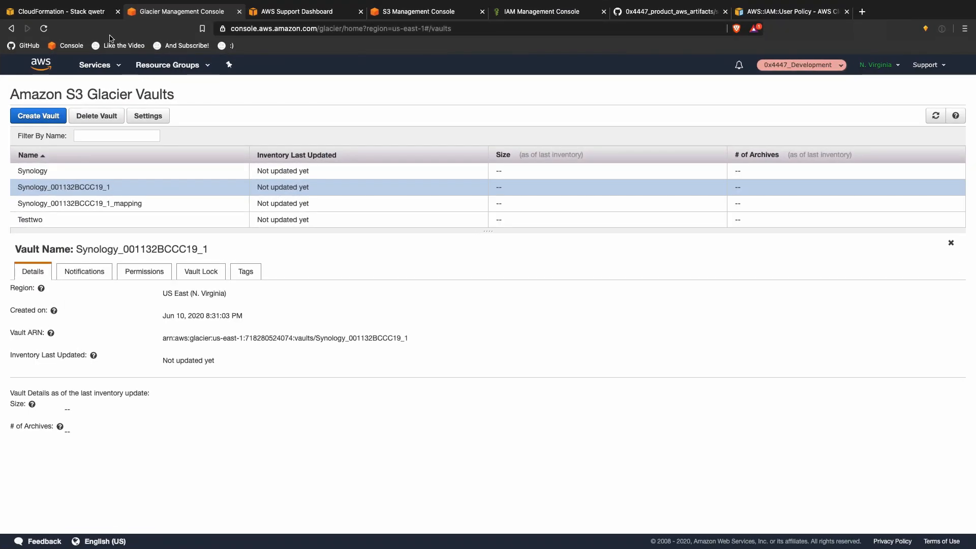
click(543, 14)
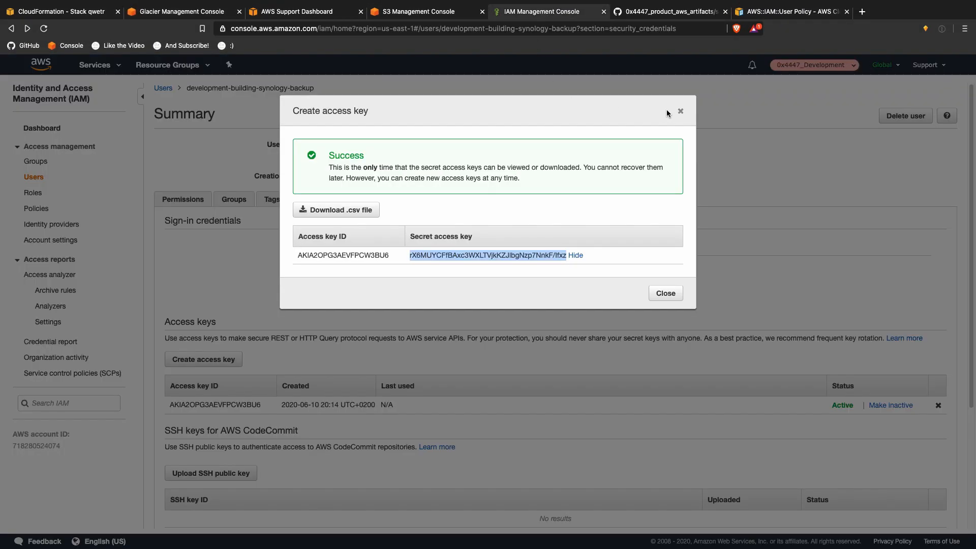
click(680, 111)
click(193, 199)
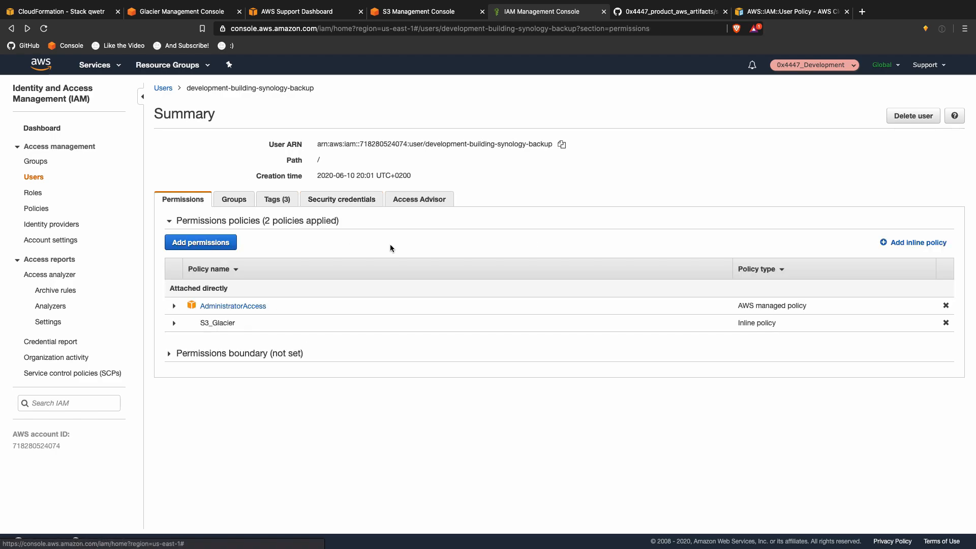
click(912, 241)
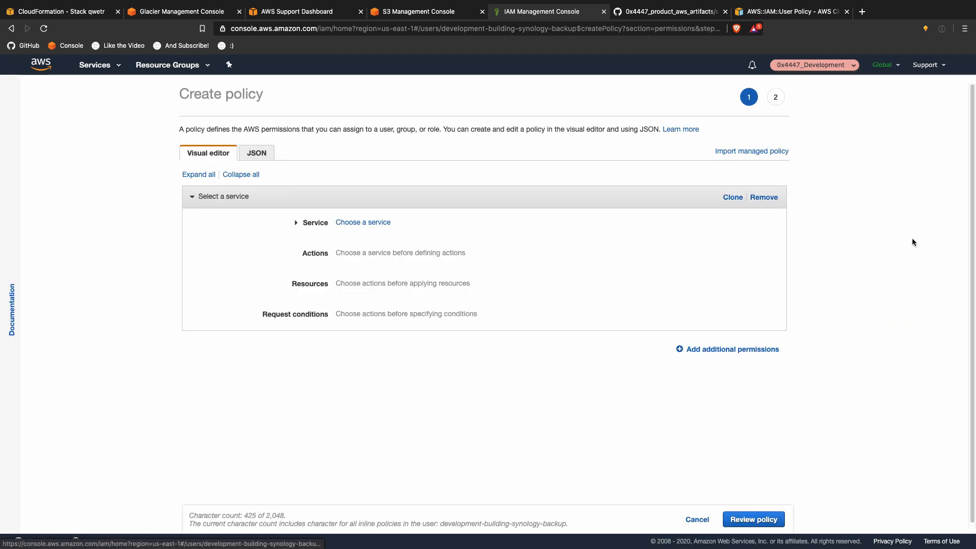
click(455, 238)
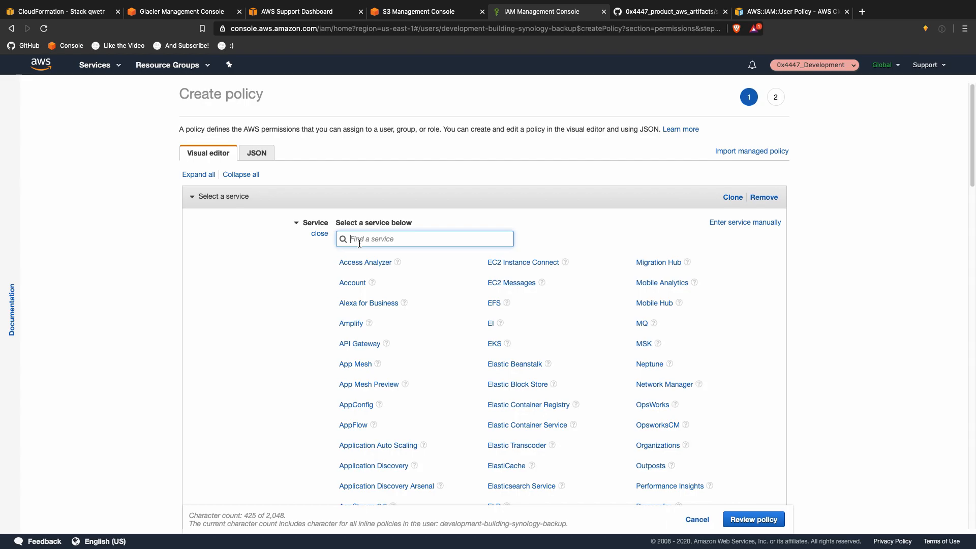
text(glac)
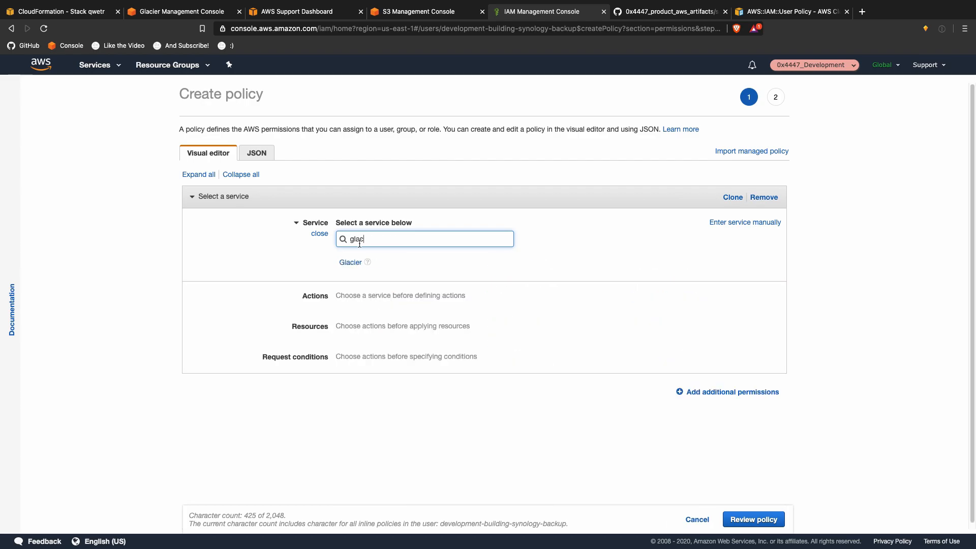
click(350, 262)
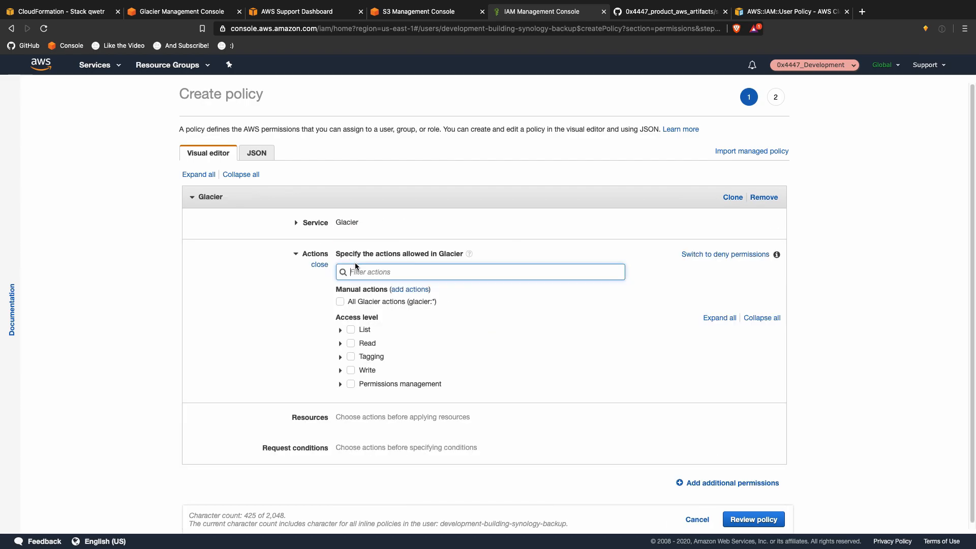
Step: Expand the Glacier List, Read, Tagging, Write and Permissions management action groups
click(340, 384)
click(340, 370)
click(340, 356)
click(340, 343)
click(340, 329)
scroll(275, 329, down, 3)
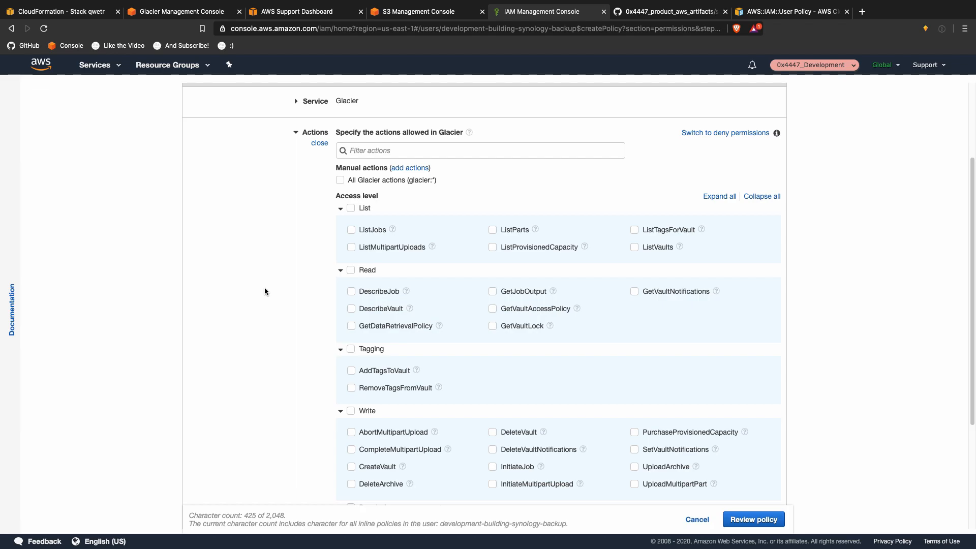
scroll(264, 287, down, 2)
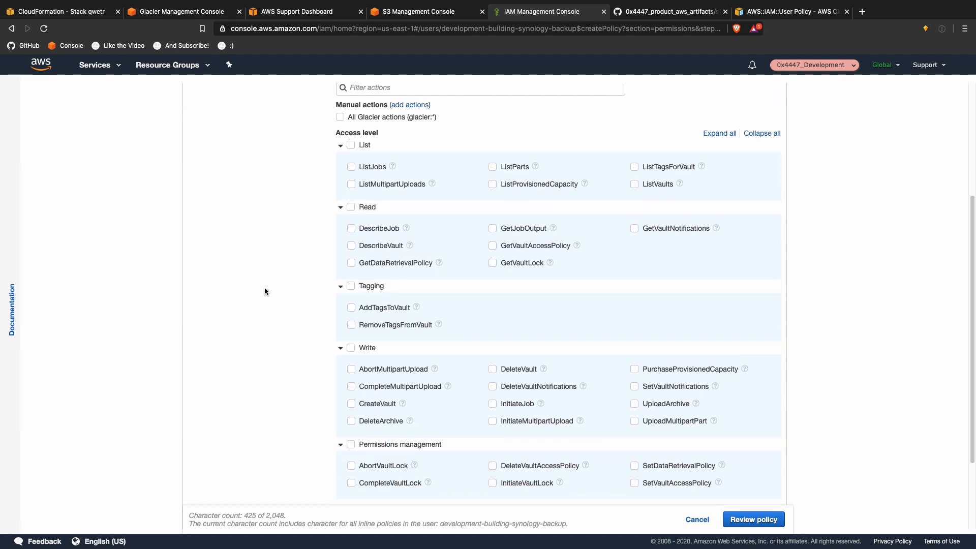
scroll(265, 288, down, 1)
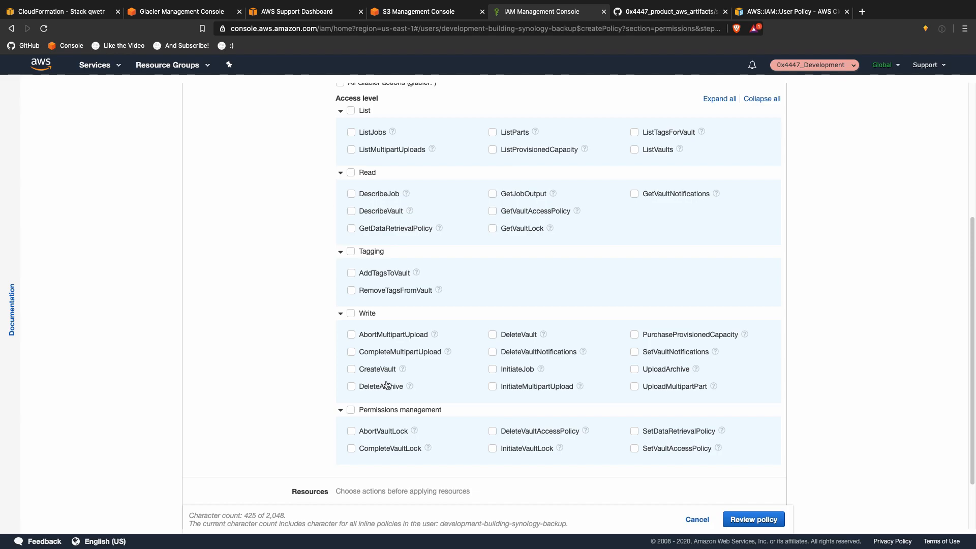
Step: In Glacier Backup's explorer, load the Backup task's files stored in Amazon Glacier
key(ctrl+Up)
click(715, 49)
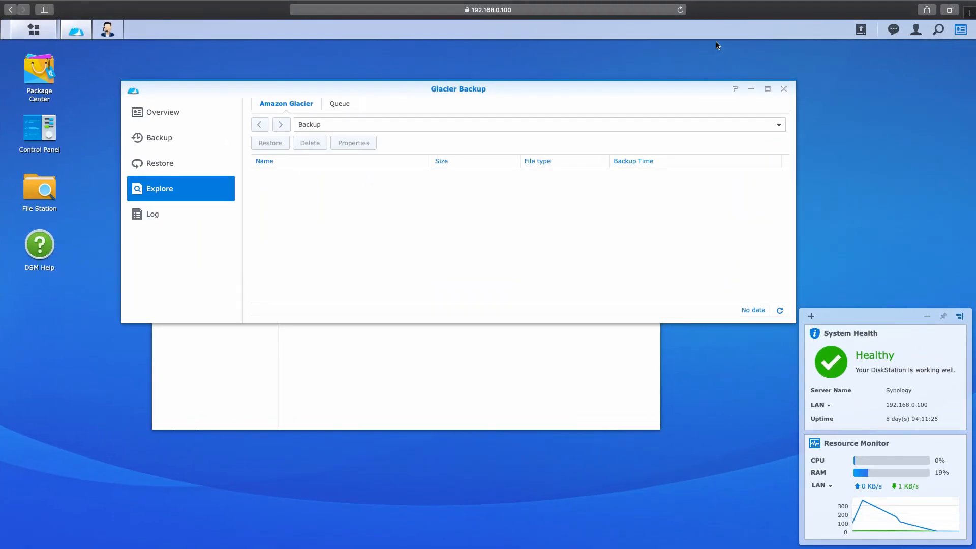
click(335, 105)
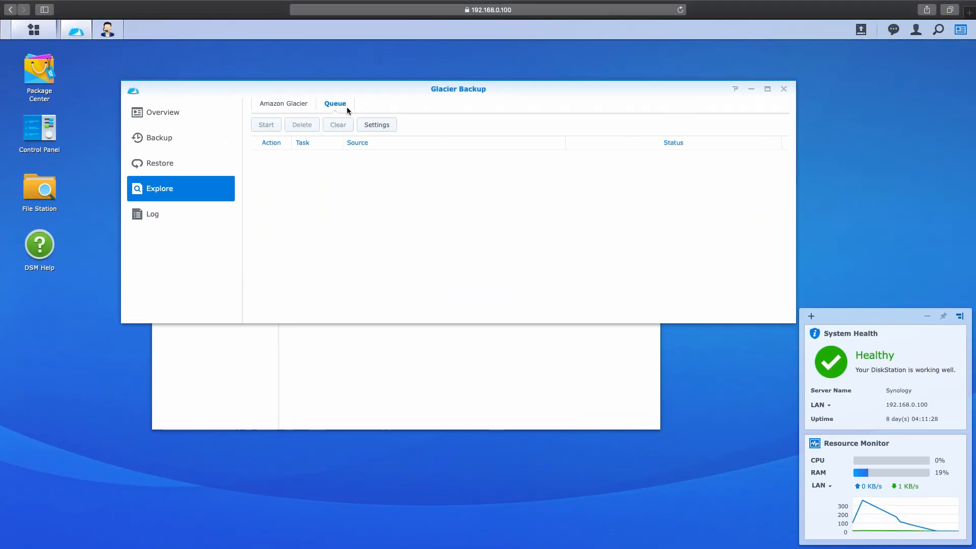
click(298, 105)
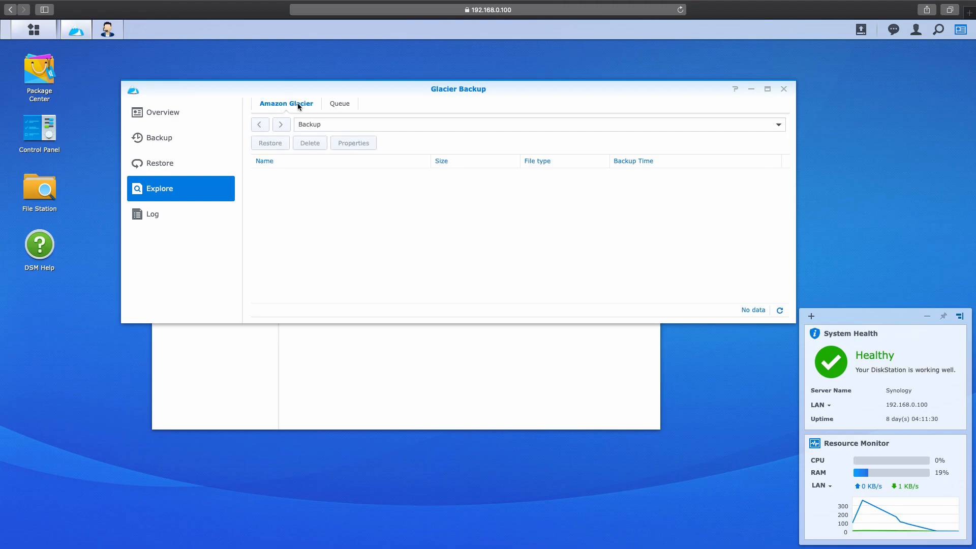
click(336, 105)
click(302, 105)
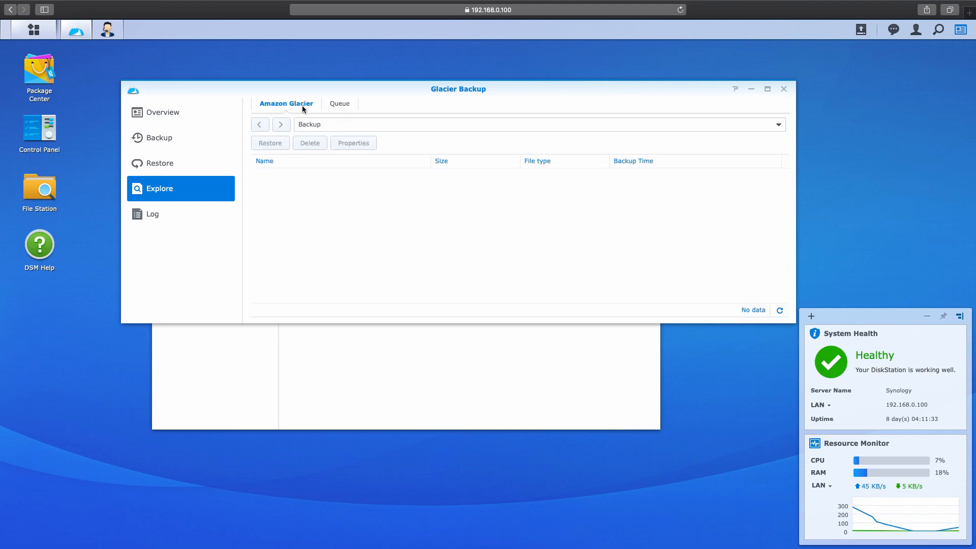
click(327, 125)
click(329, 141)
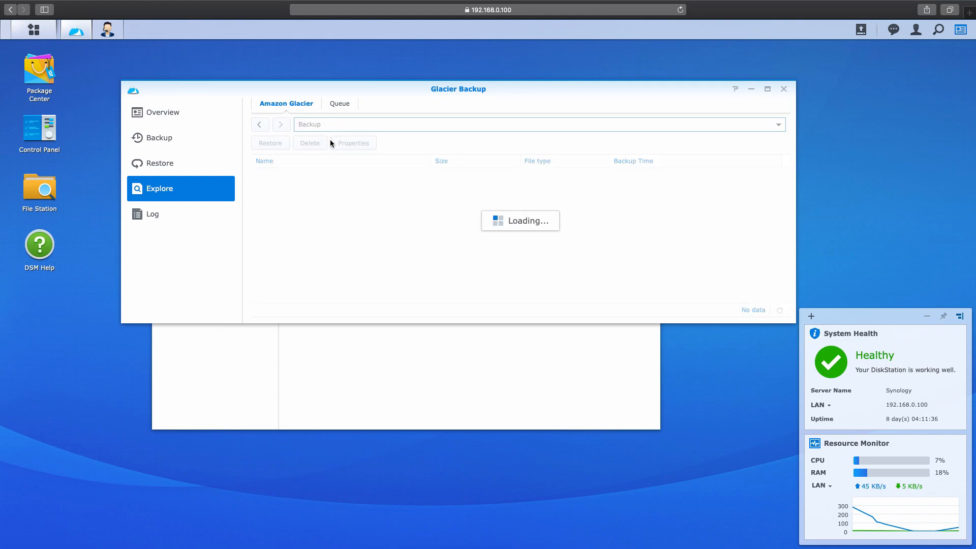
Step: Review the Glacier Backup log, then go back to the browser desktop
click(189, 217)
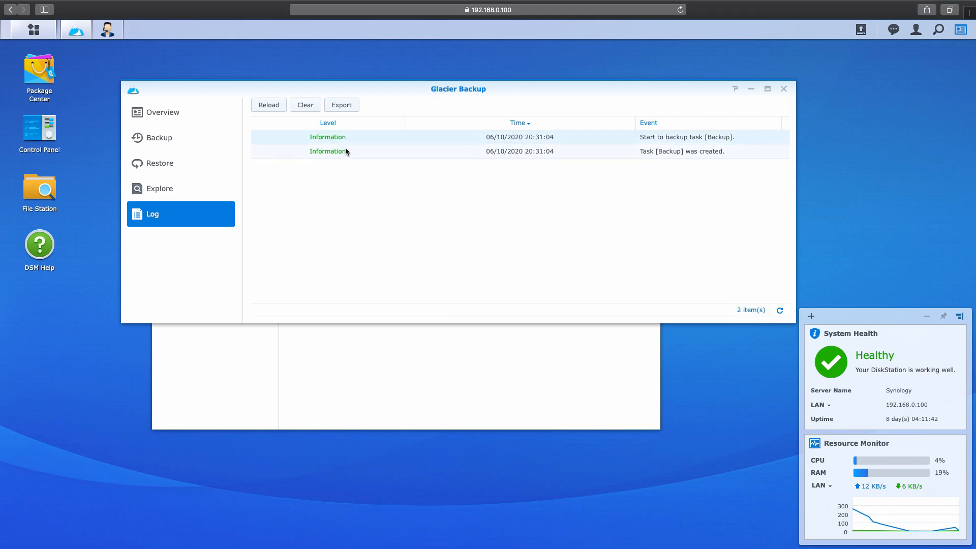
key(ctrl+Up)
click(629, 29)
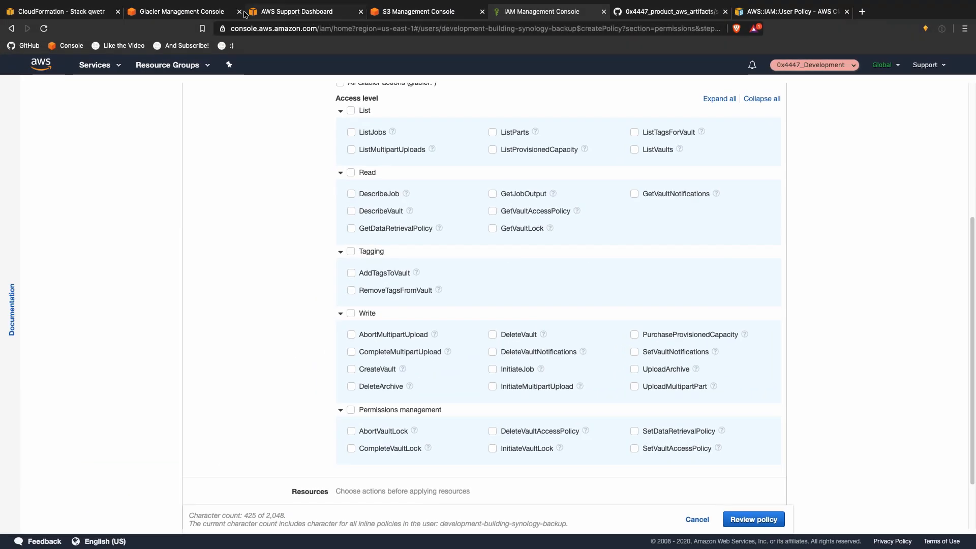
Step: Refresh the Glacier vault list and select the Synology_001132BCCC19_1_mapping vault
click(209, 12)
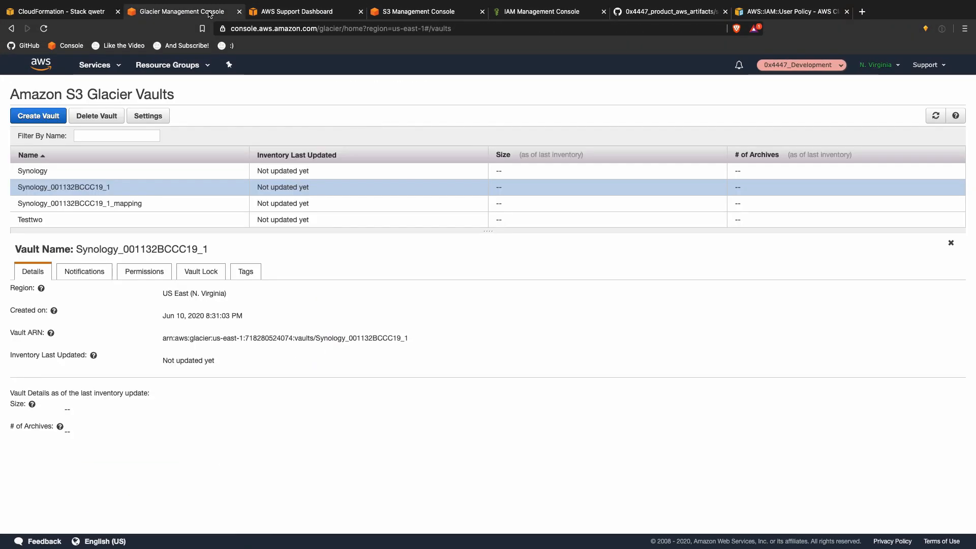
click(936, 115)
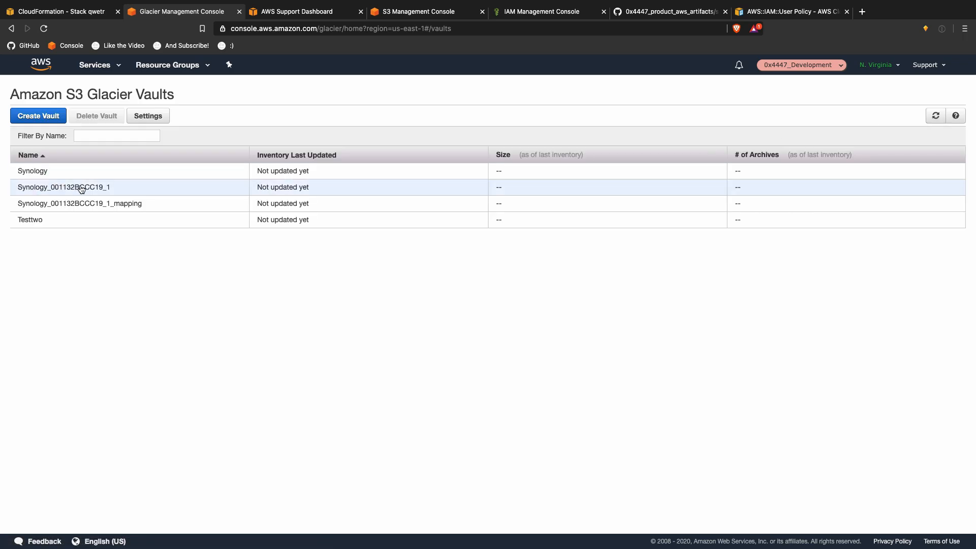
click(87, 189)
click(103, 202)
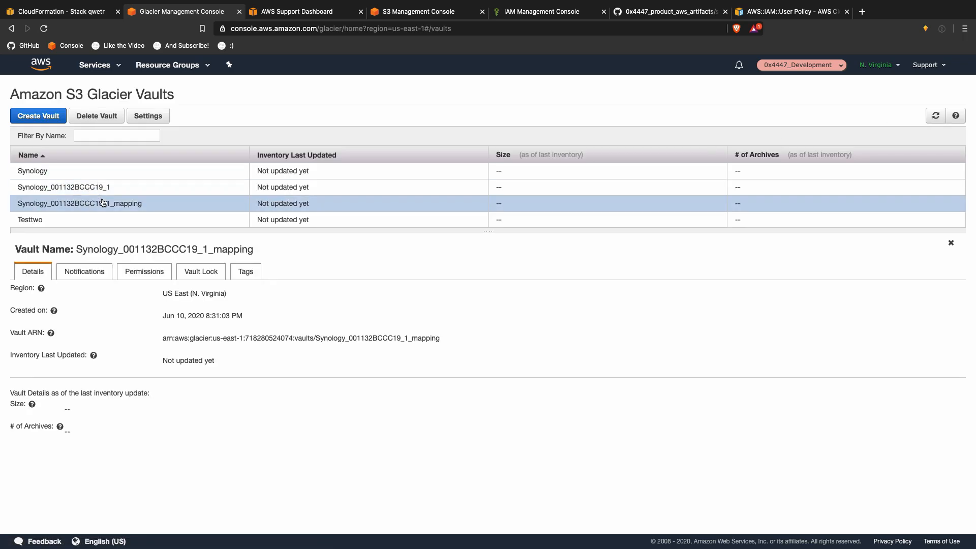
click(101, 188)
click(97, 203)
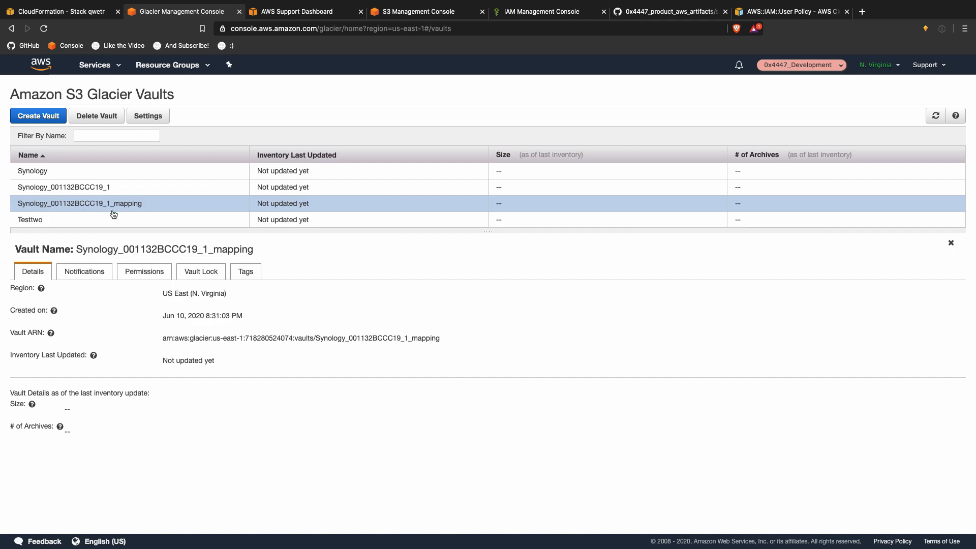
Step: Check the mapping vault's notifications, access policy, lock status and tags
click(99, 272)
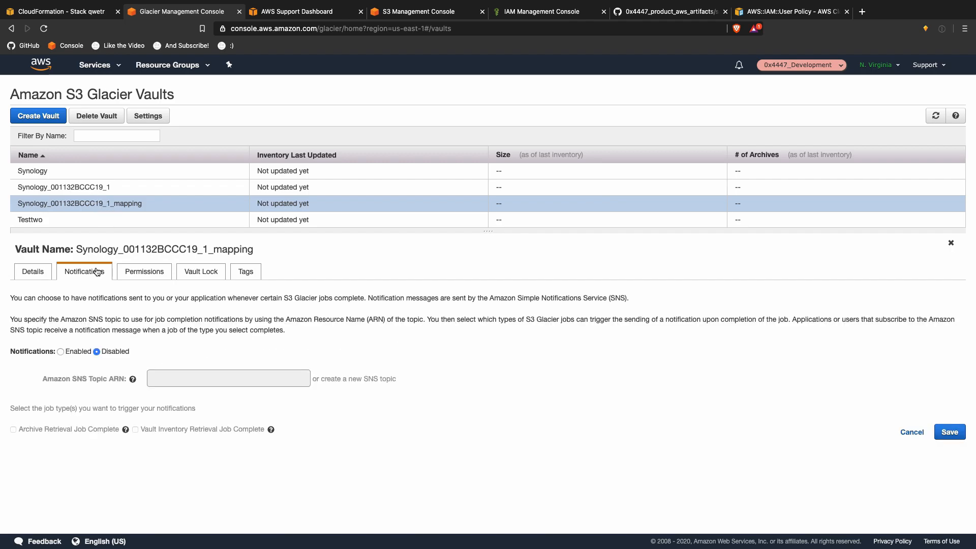
click(141, 272)
click(188, 275)
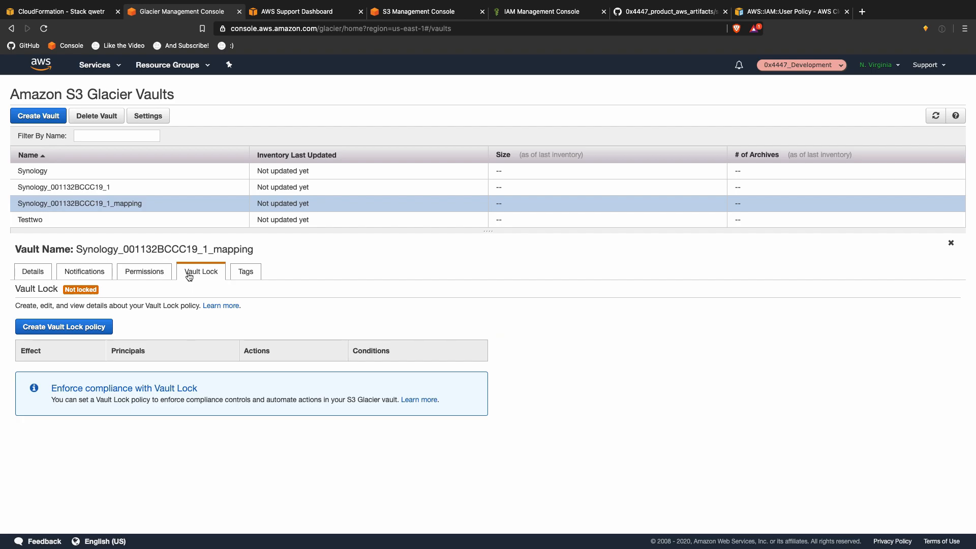
click(238, 273)
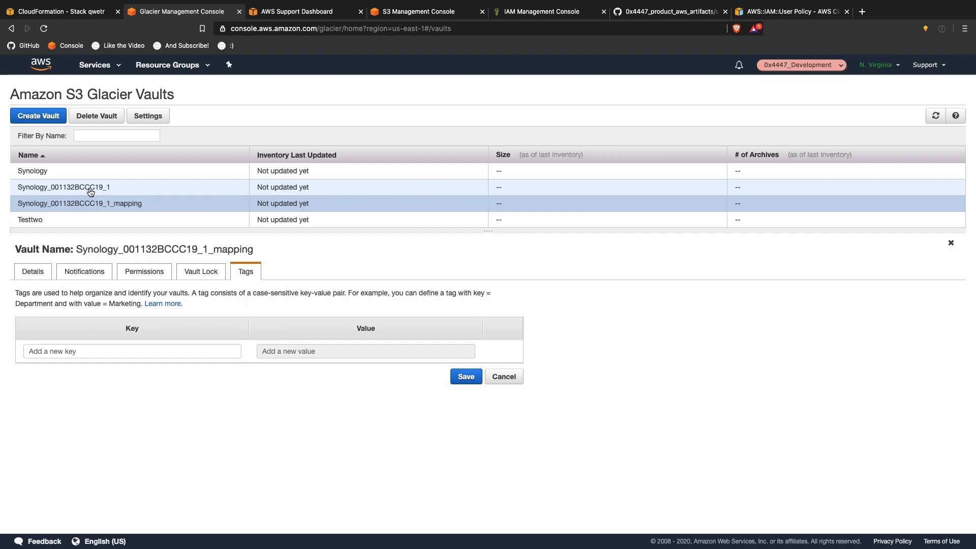
key(ctrl+Up)
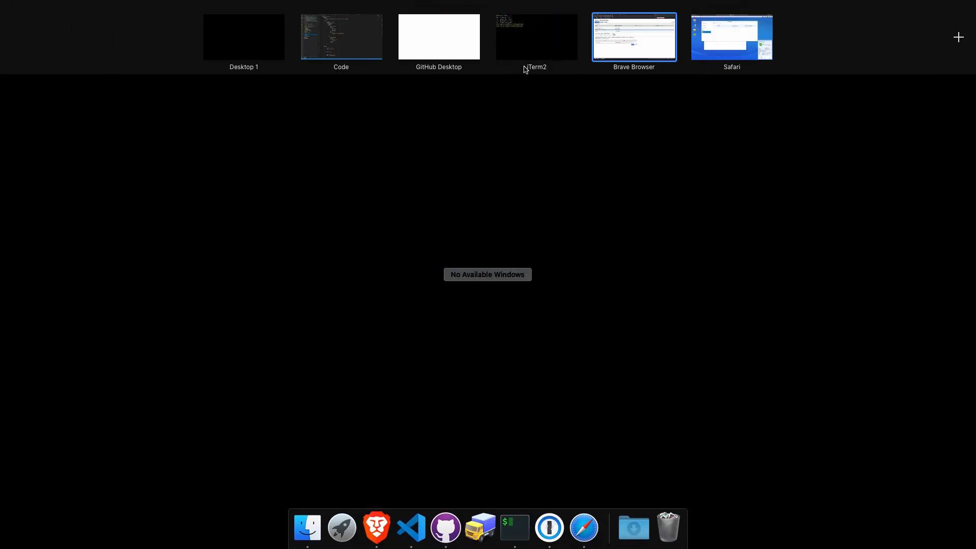
Step: Tick all 6 Glacier List actions and all 7 Read actions in the policy's visual editor
key(ctrl+Up)
click(537, 15)
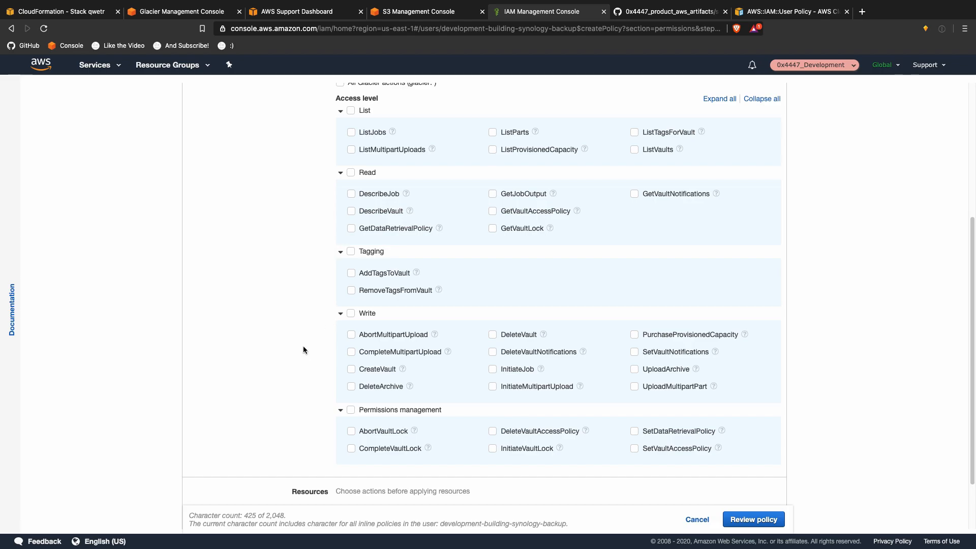
scroll(303, 348, up, 3)
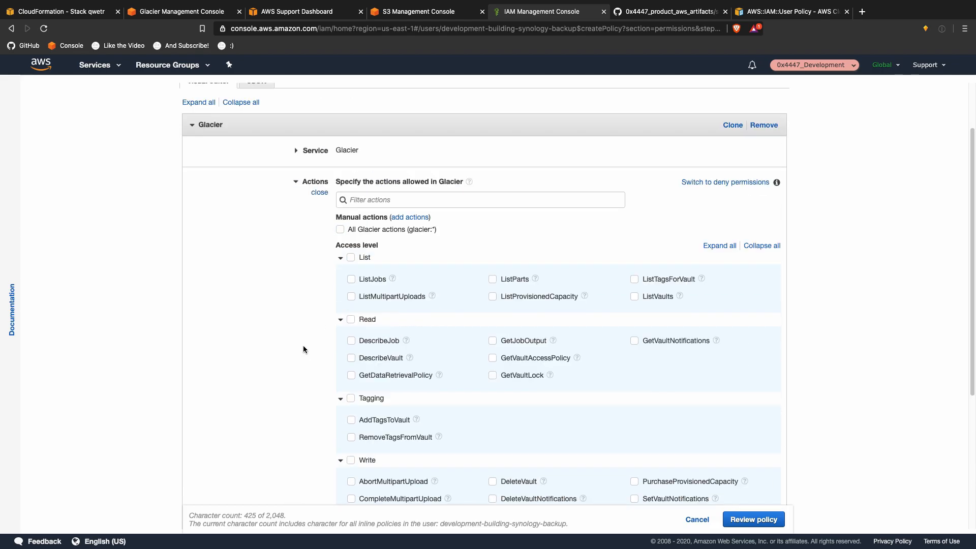
click(351, 257)
scroll(302, 296, down, 2)
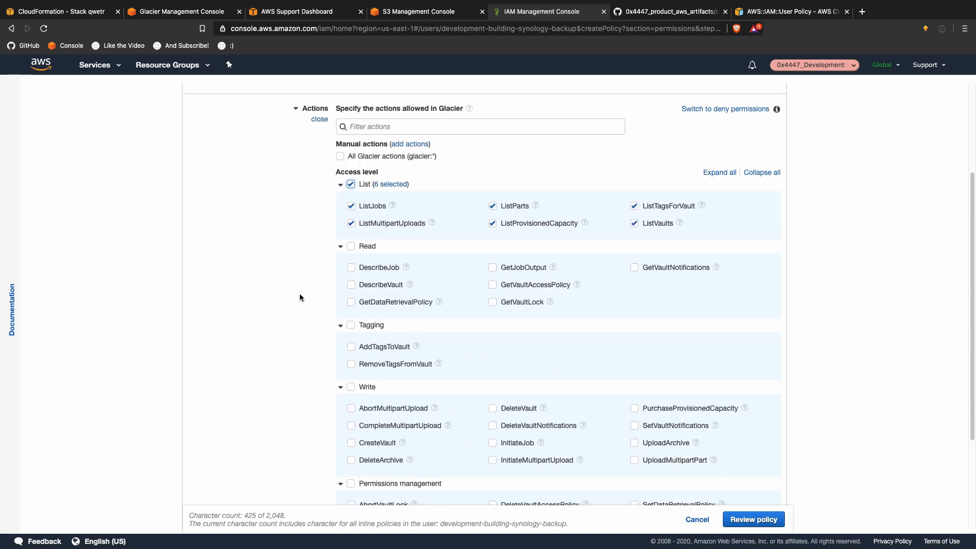
scroll(295, 288, down, 1)
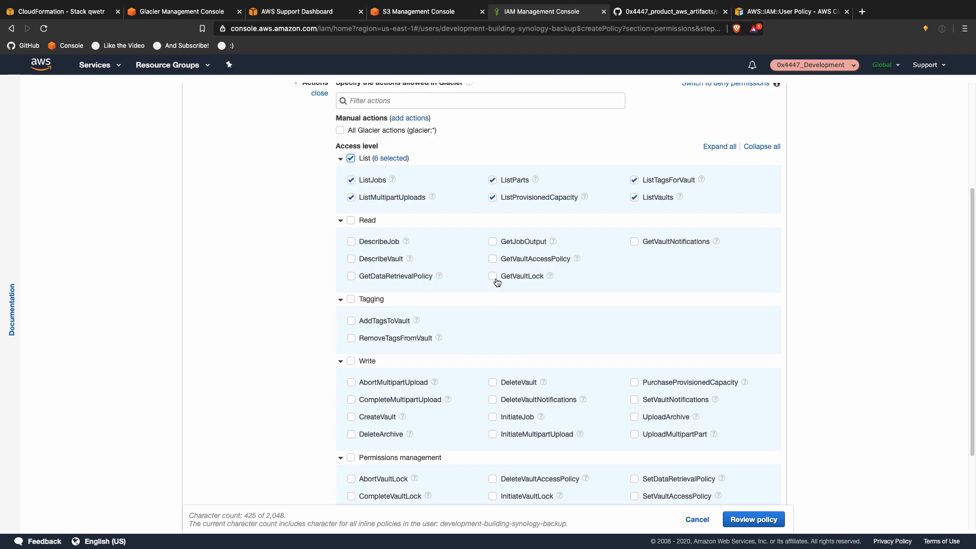
click(365, 223)
scroll(298, 265, down, 1)
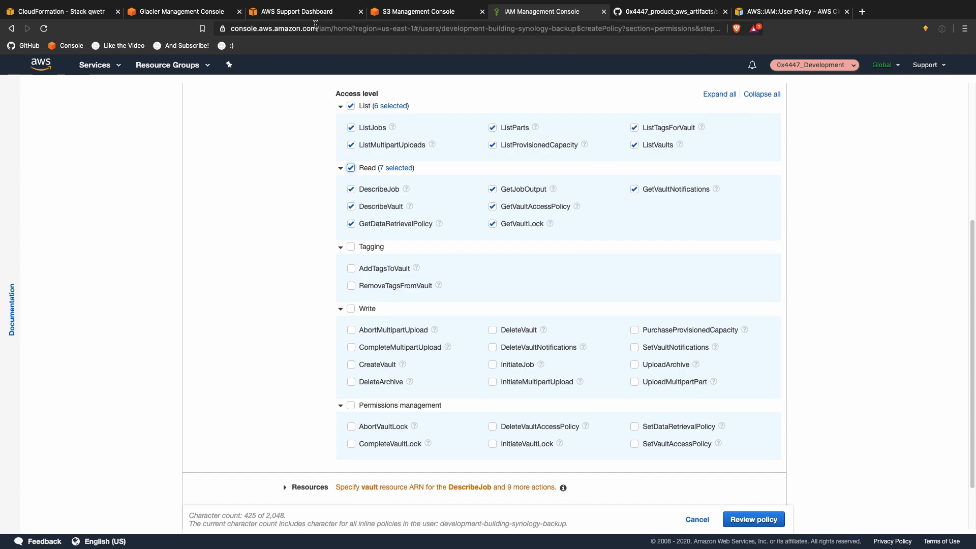
Step: Check the tags on both Synology Glacier vaults, then return to the IAM policy editor
click(275, 14)
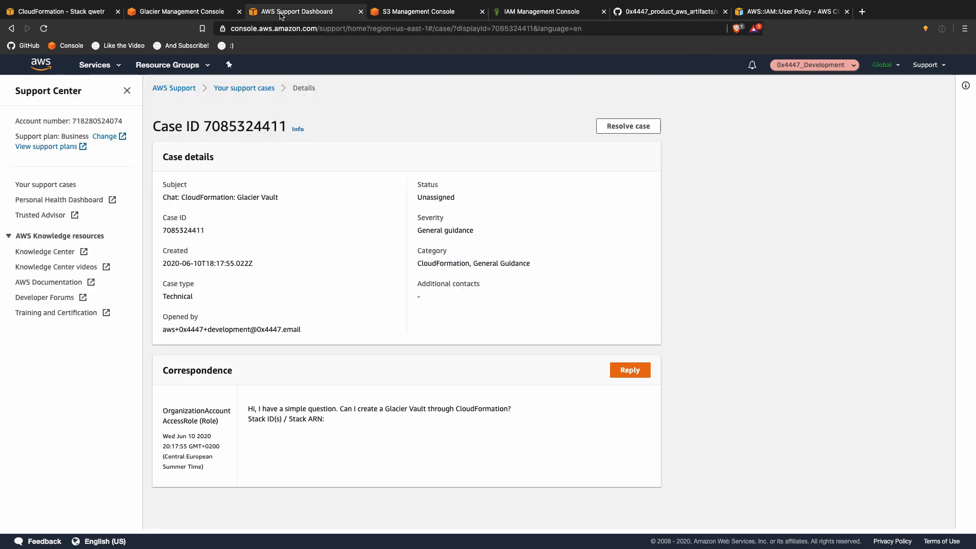
click(99, 18)
click(168, 11)
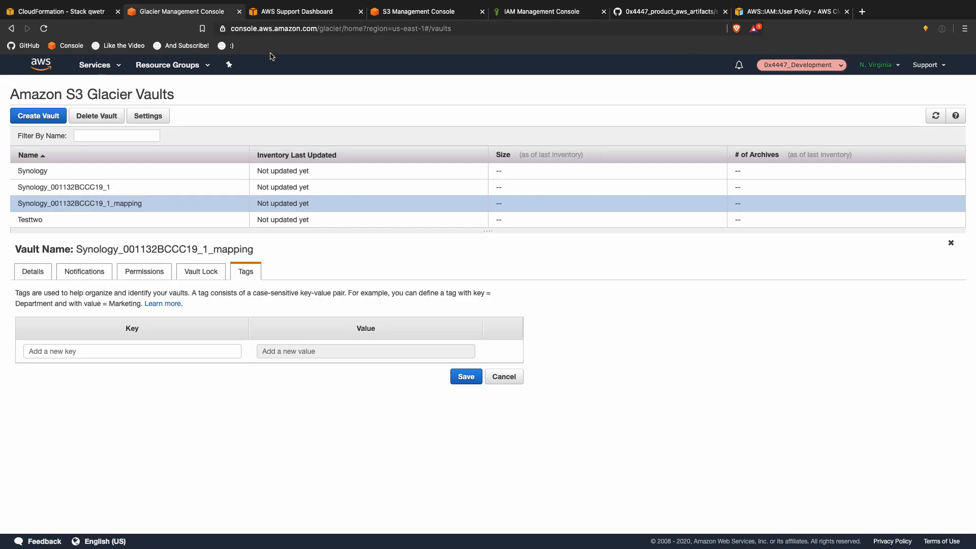
click(162, 189)
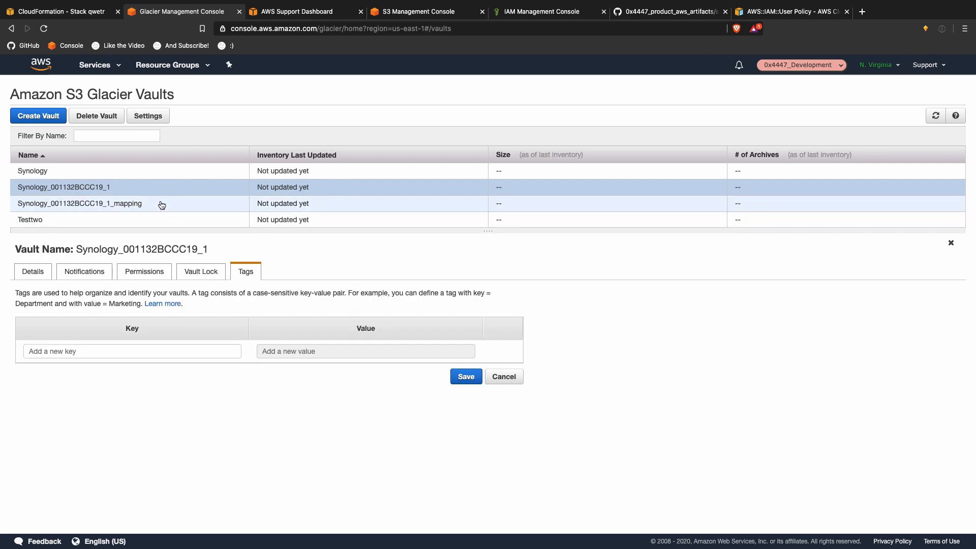
click(162, 203)
key(ctrl+Up)
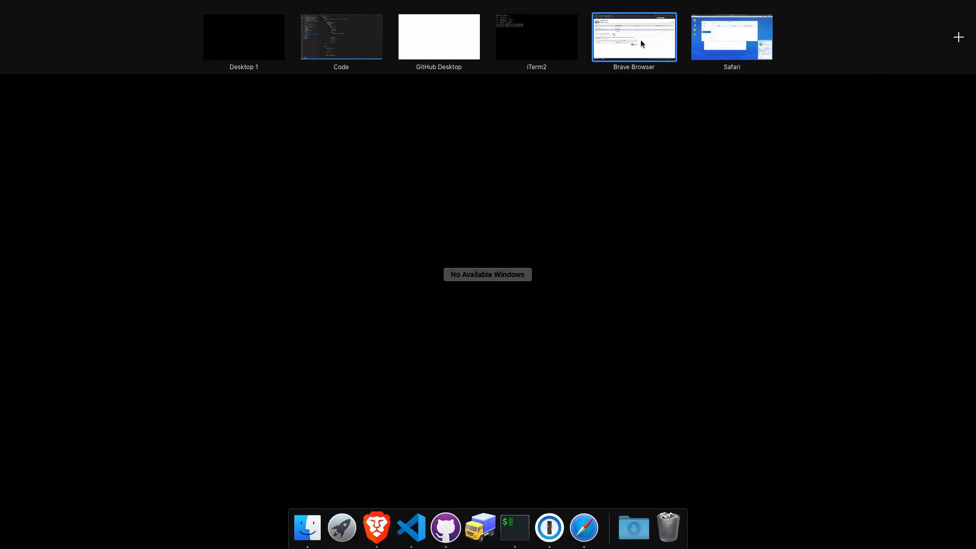
click(639, 41)
click(542, 15)
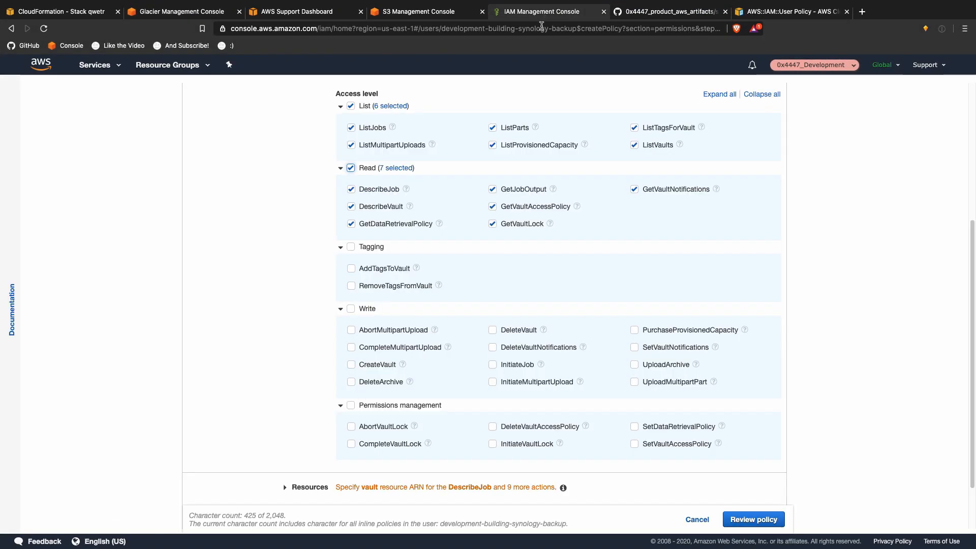
Step: Allow AddTagsToVault plus the AbortMultipartUpload, CompleteMultipartUpload and CreateVault write actions
click(350, 248)
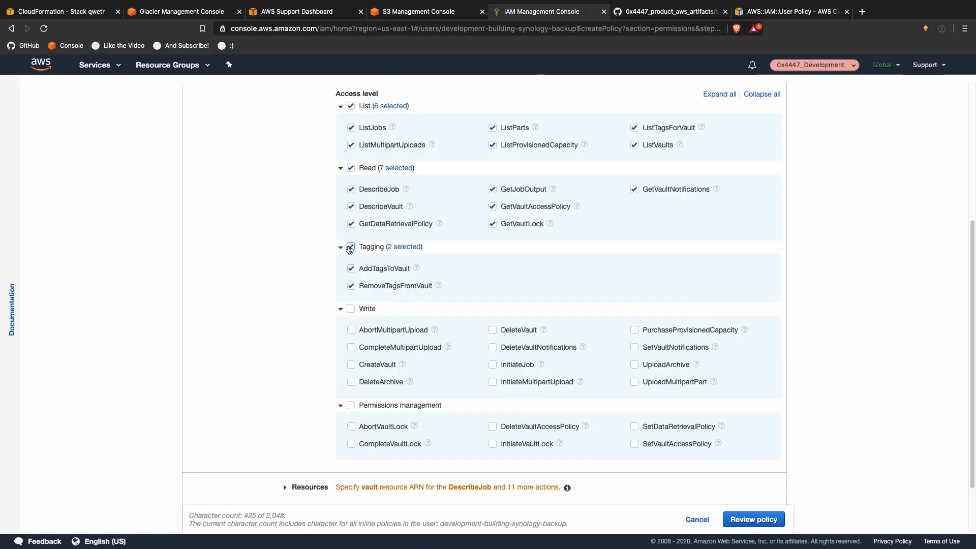
click(351, 286)
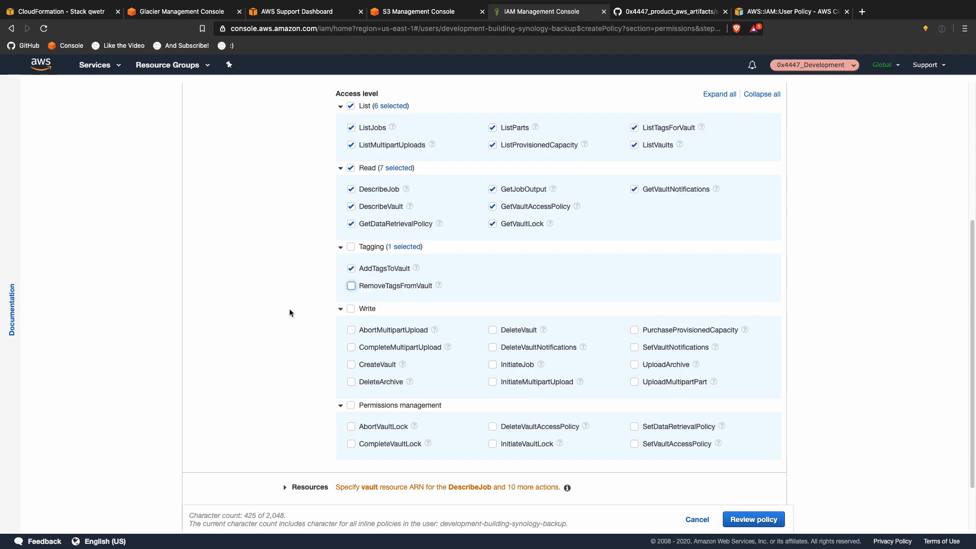
scroll(288, 311, down, 2)
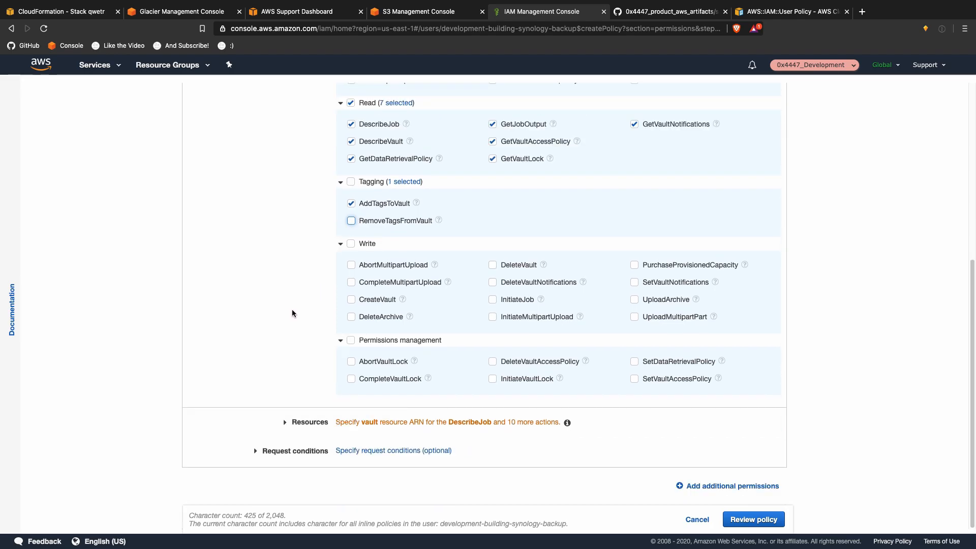
click(367, 269)
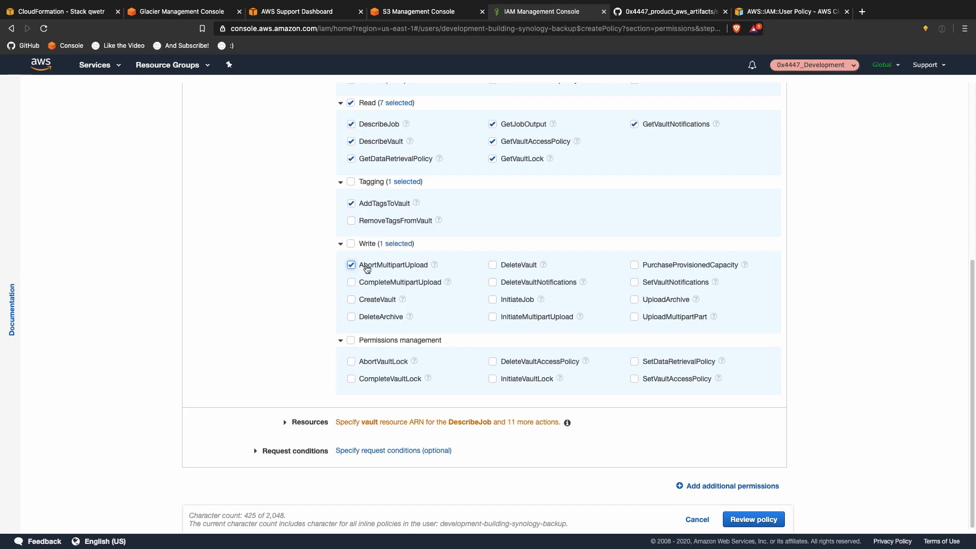
click(370, 282)
click(372, 299)
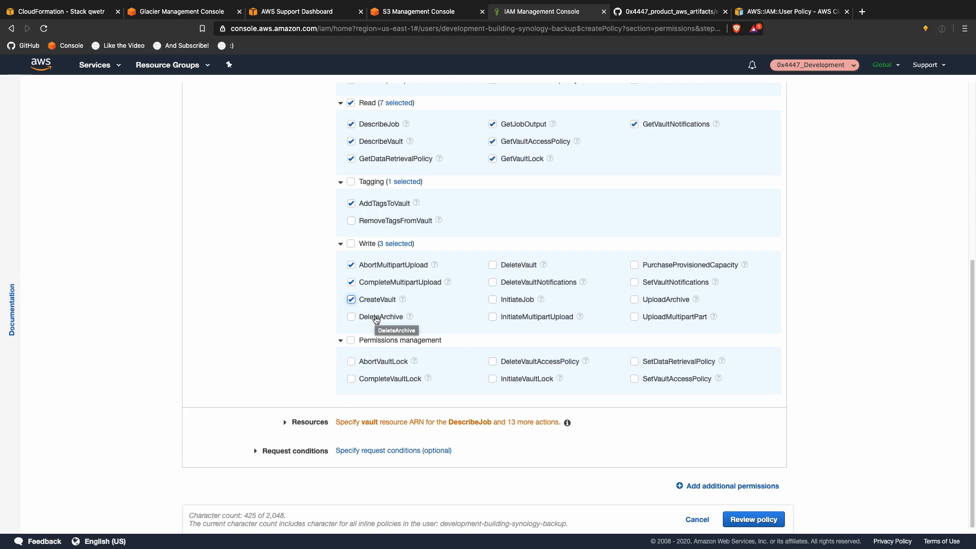
click(376, 319)
click(376, 318)
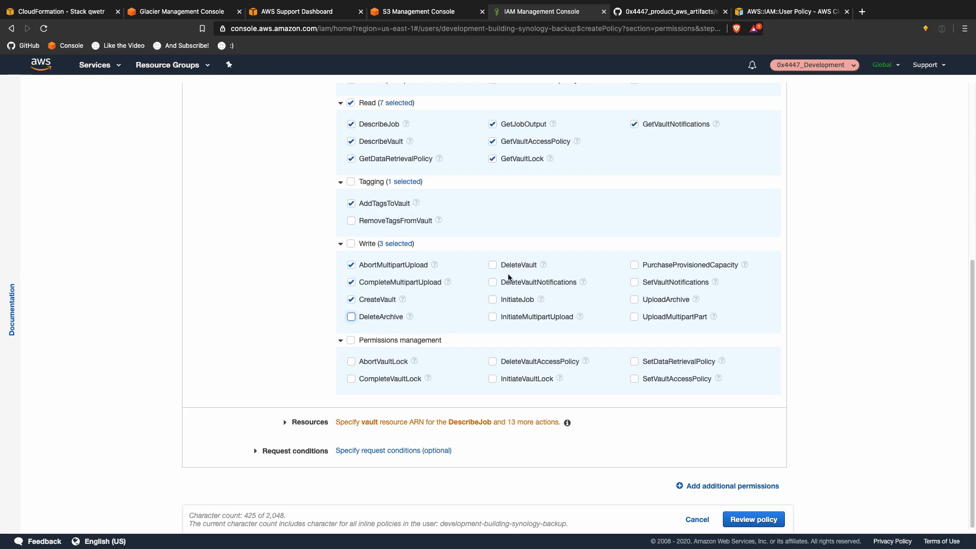
Step: Also allow InitiateJob, InitiateMultipartUpload, UploadArchive and UploadMultipartPart
click(513, 300)
click(528, 319)
click(667, 301)
click(670, 317)
Step: Close the Support case and S3 bucket tabs and return to the Glacier vaults list
click(307, 13)
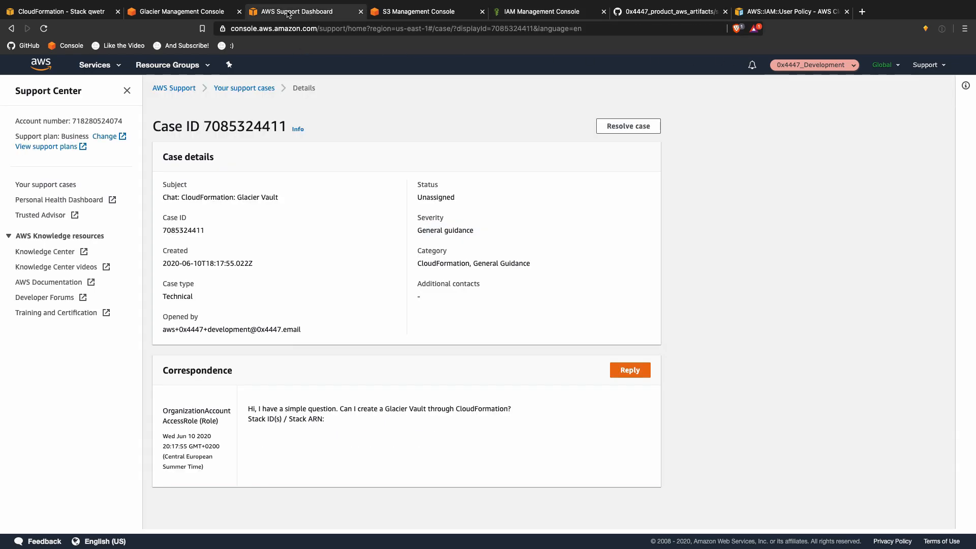
click(361, 11)
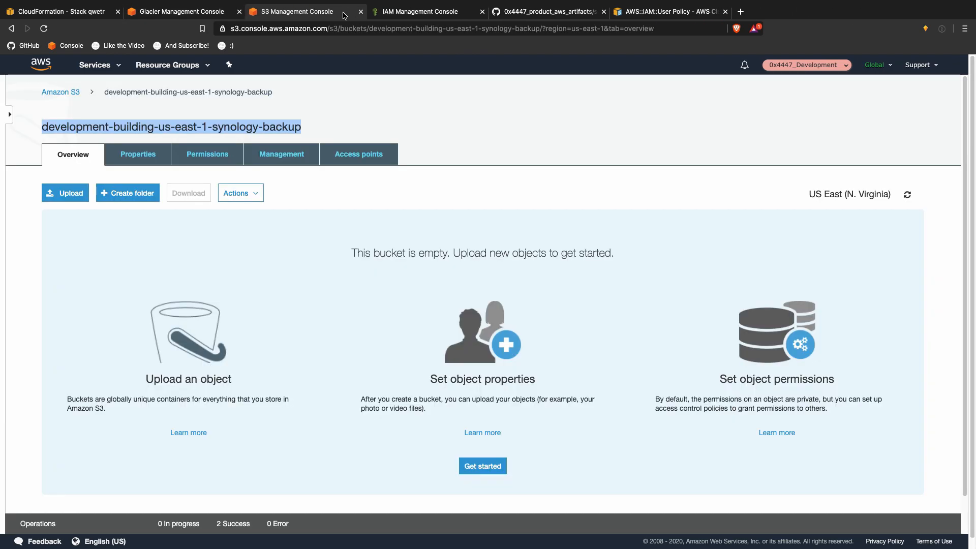
click(360, 12)
click(183, 12)
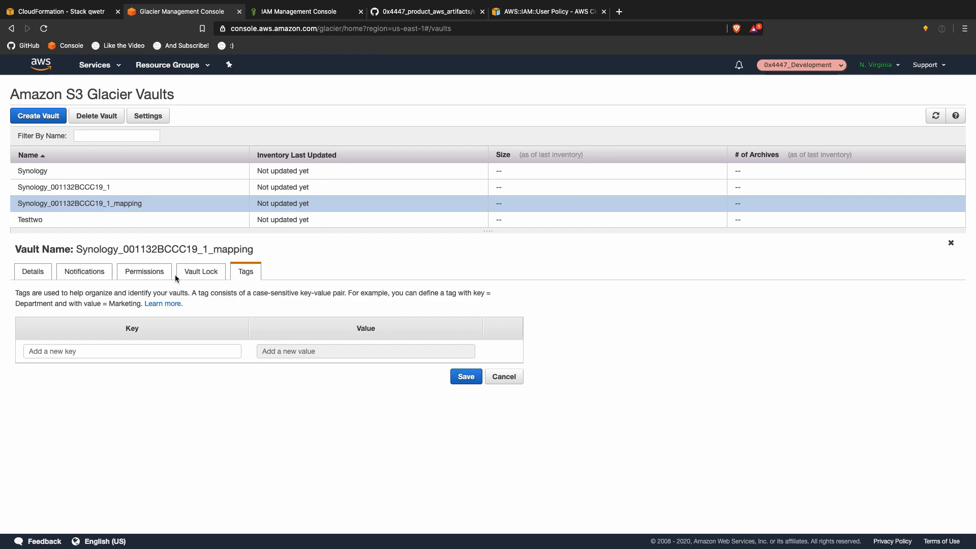
Step: Look over the mapping vault's Details, Notifications and Permissions tabs
click(33, 270)
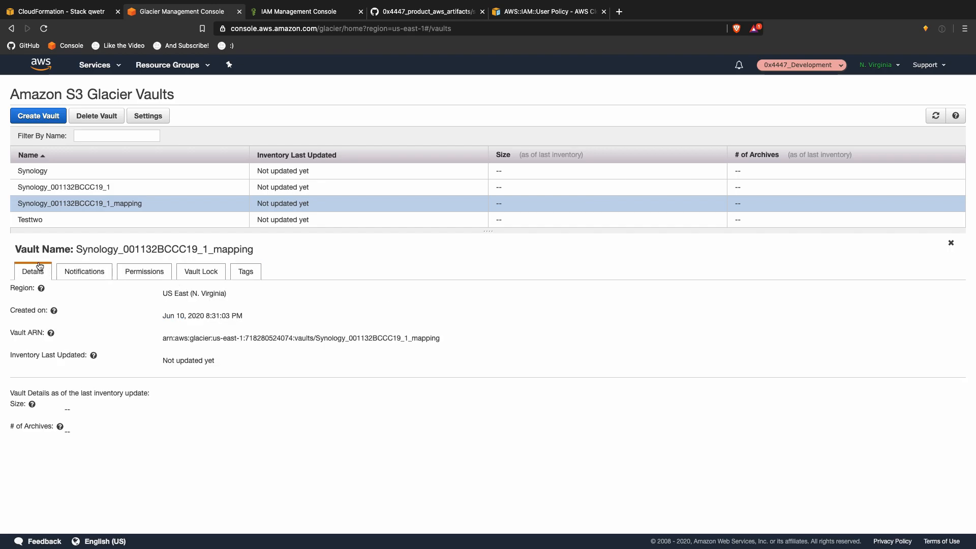
click(68, 273)
click(127, 274)
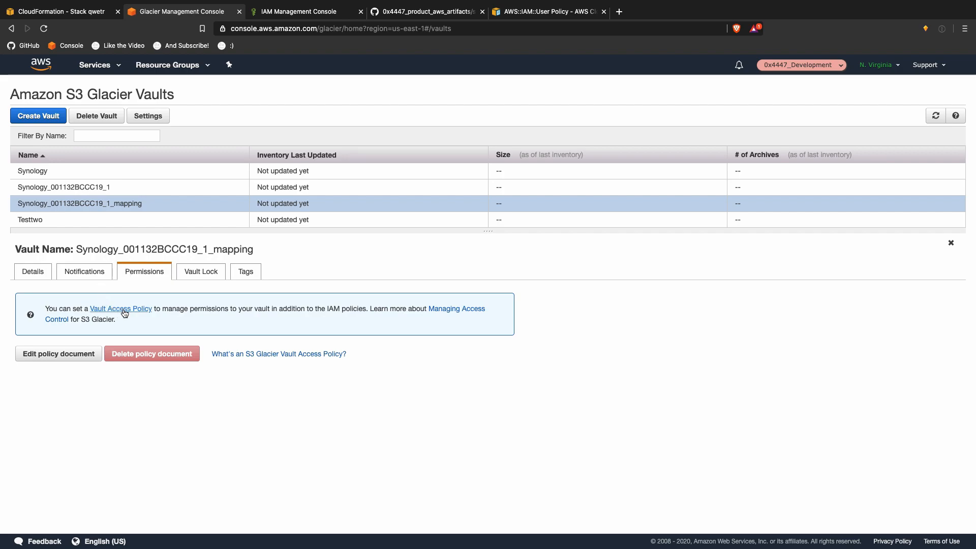
Step: Open and cancel the empty access policy editor for the mapping vault and Synology_001132BCCC19_1
click(72, 351)
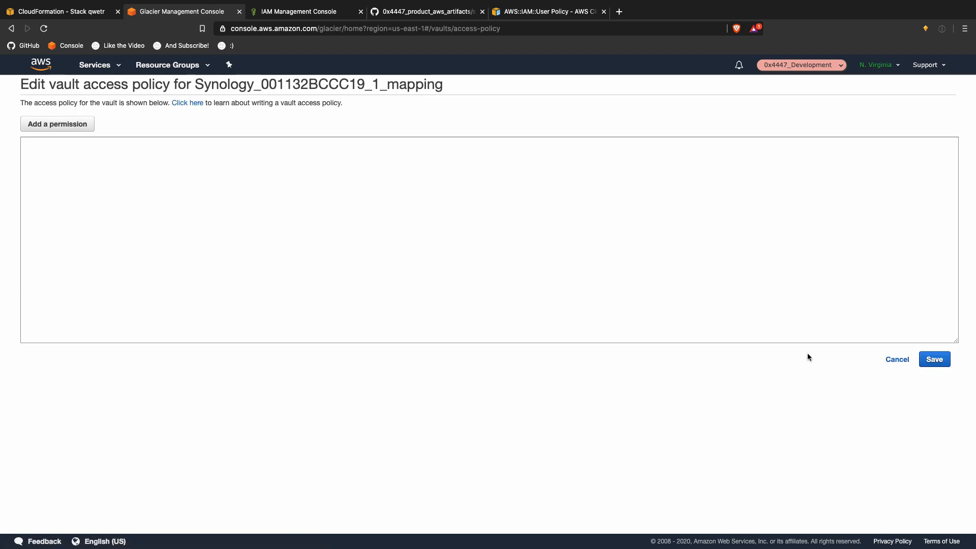
click(897, 359)
click(151, 197)
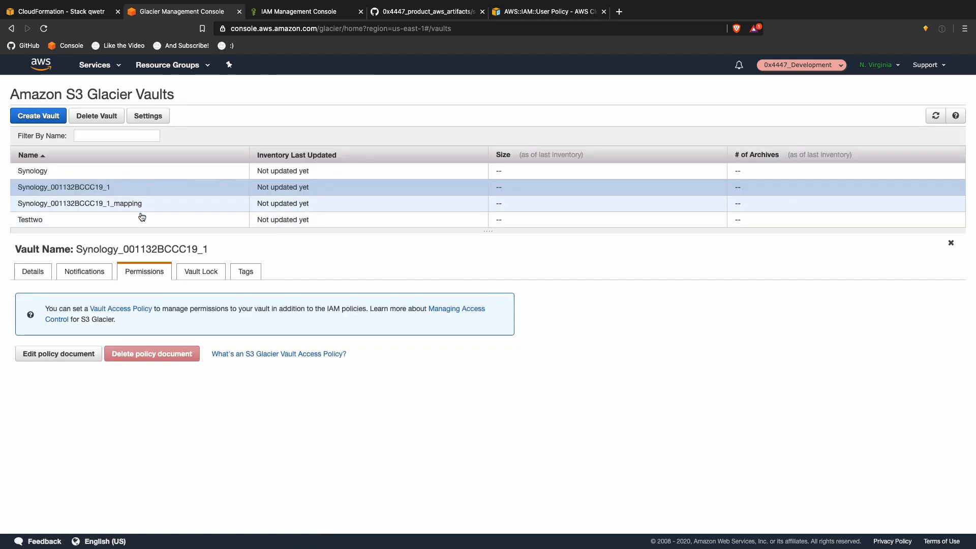
click(89, 352)
click(886, 357)
key(ctrl+Up)
key(ctrl+Up)
Step: Set the Glacier policy's resources to All resources
click(301, 12)
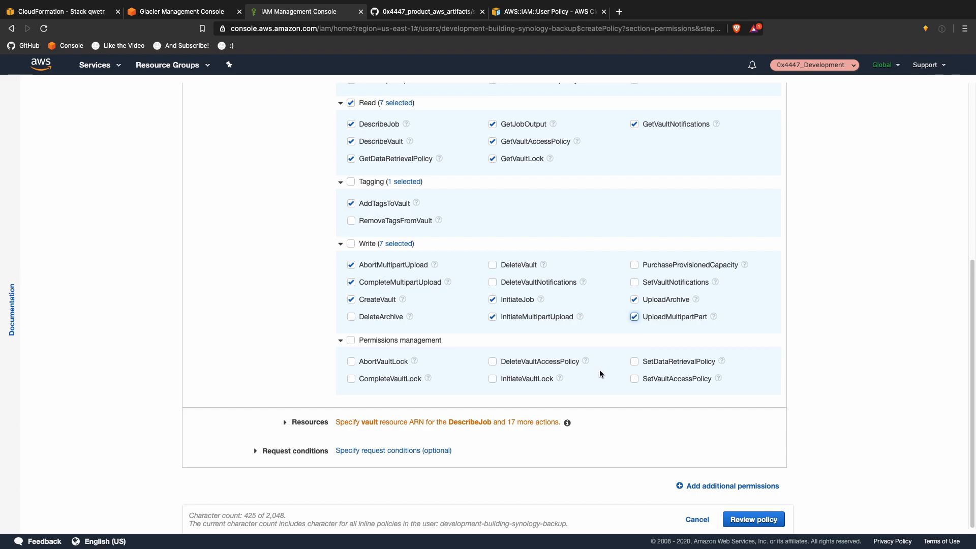
scroll(601, 369, up, 6)
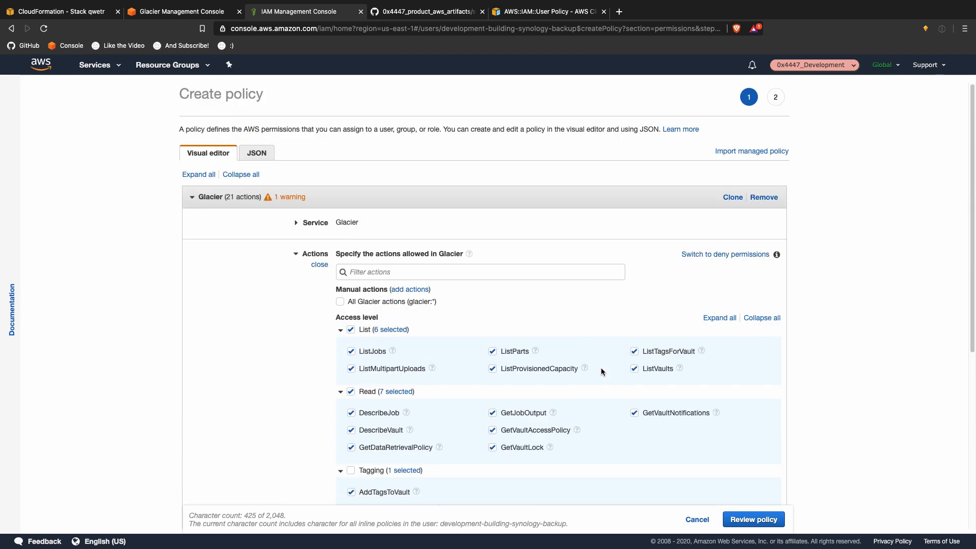
scroll(602, 368, down, 6)
click(539, 416)
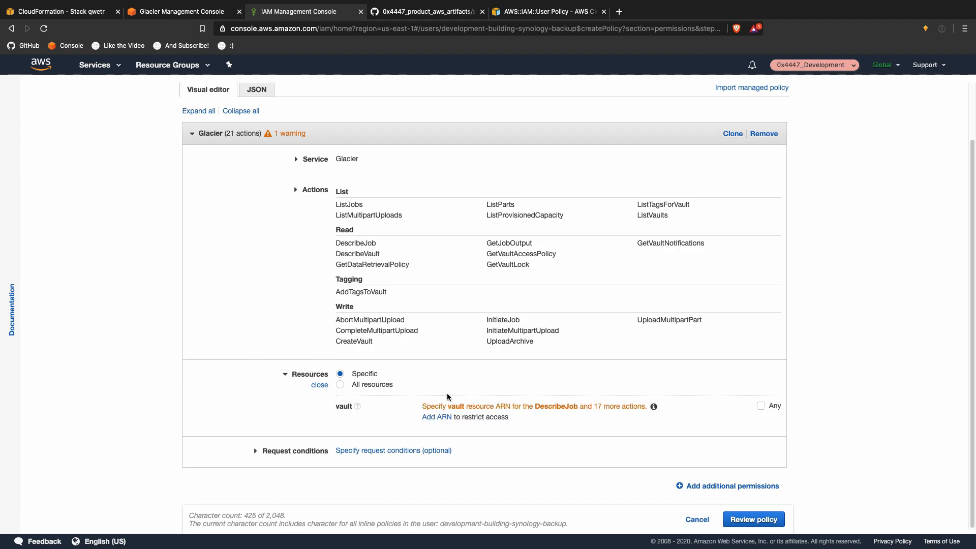
click(383, 384)
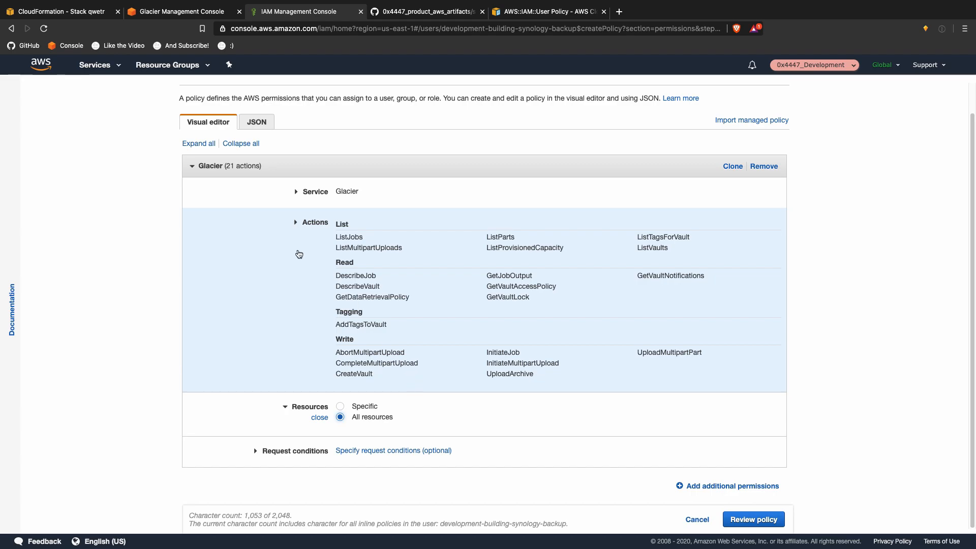
Step: Select and copy the whole policy text from the JSON view
click(256, 126)
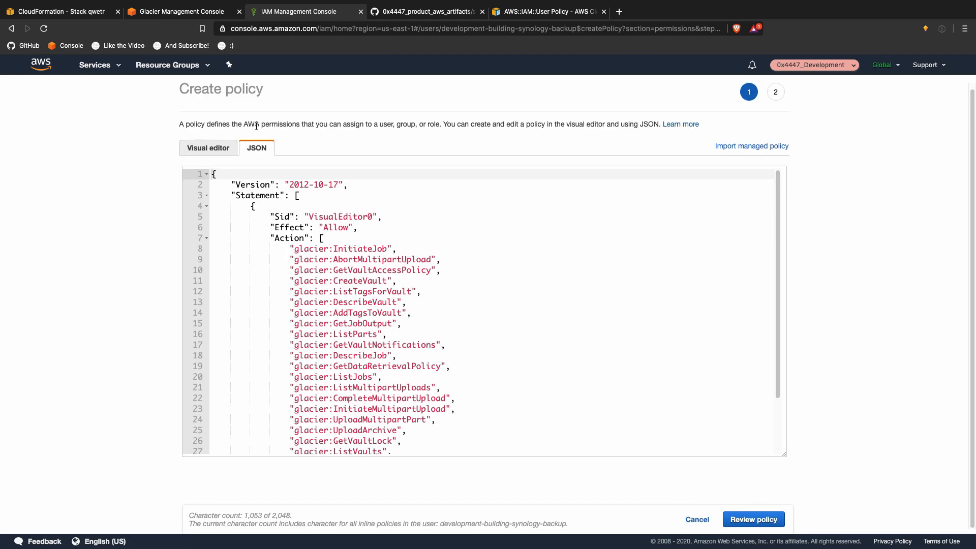
scroll(402, 288, down, 3)
click(407, 298)
key(super+a)
key(super+c)
key(ctrl+Up)
mouse_move(544, 32)
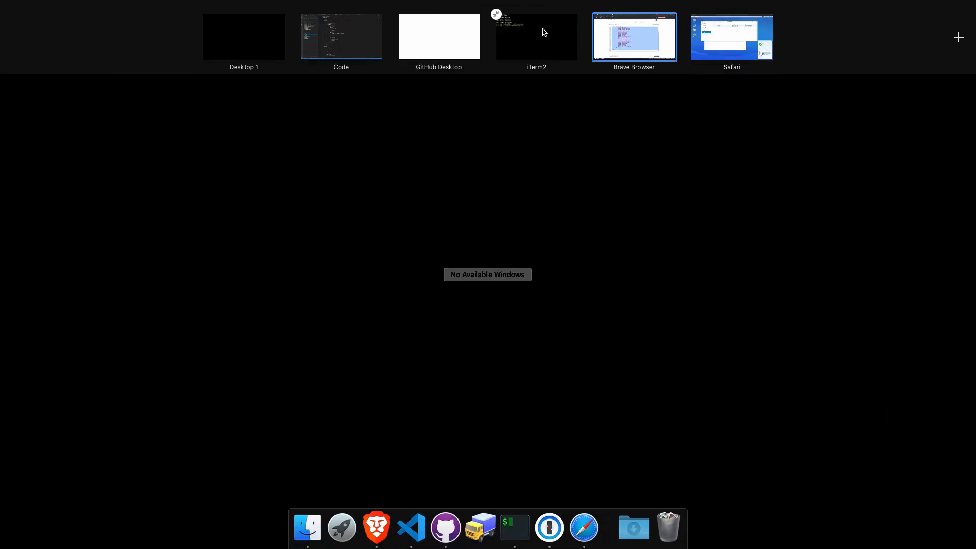
Step: Paste the copied Glacier policy over the old S3 PolicyDocument body in synology.json
click(381, 44)
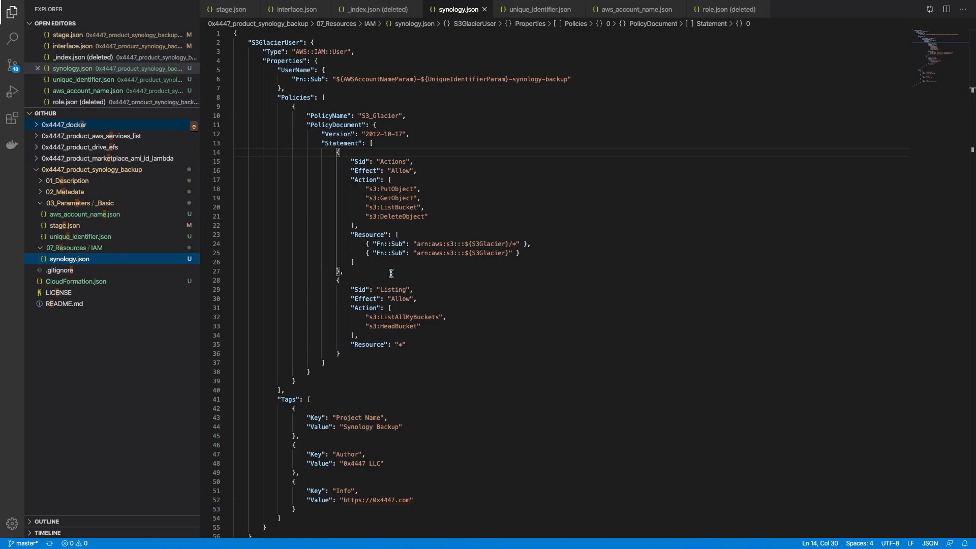
click(378, 126)
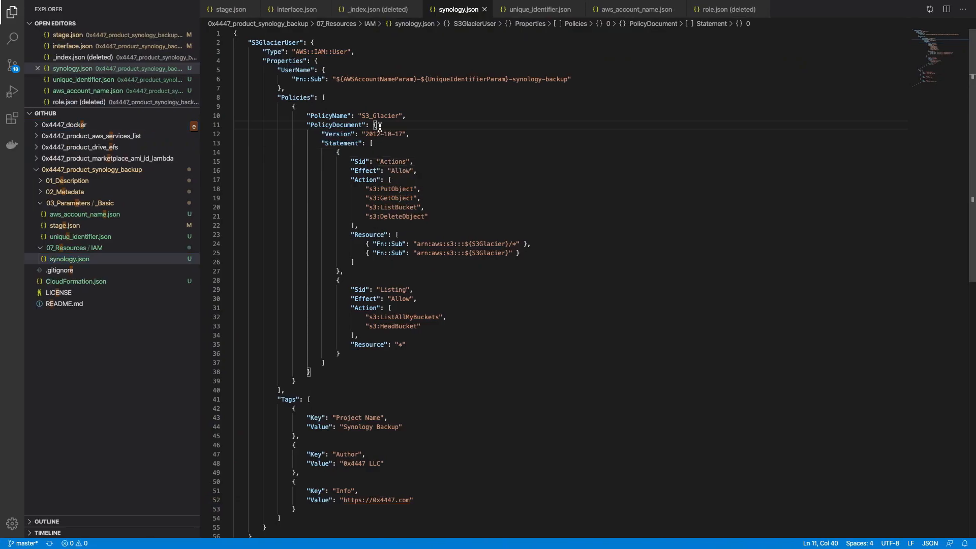
drag(311, 373, 422, 132)
key(super+v)
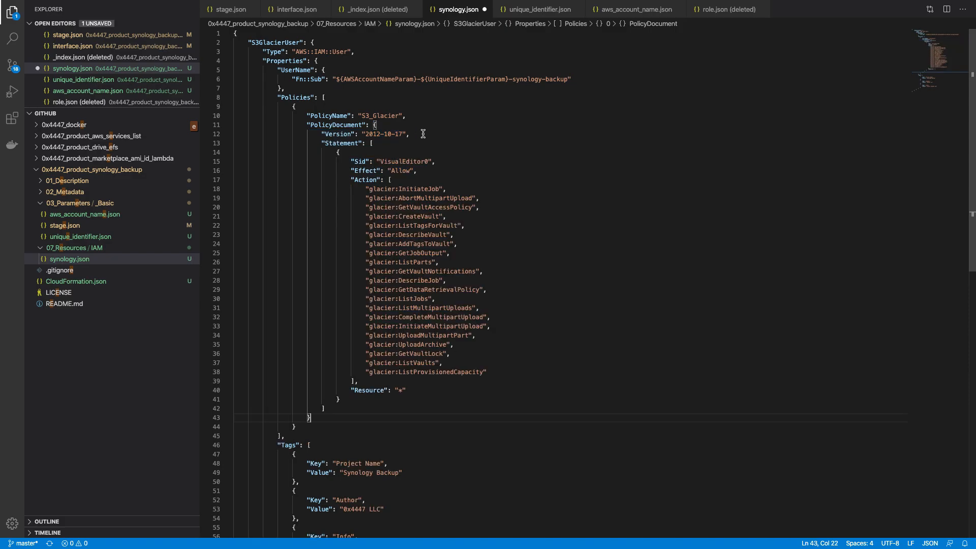
Step: Rename the policy from S3_Glacier to Glacier_Vault and save synology.json
double_click(386, 116)
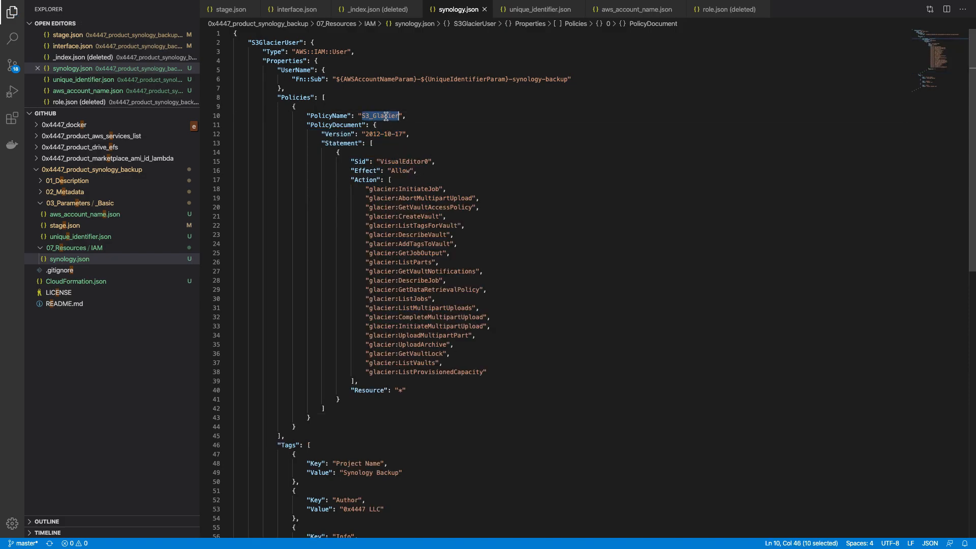
key(Left)
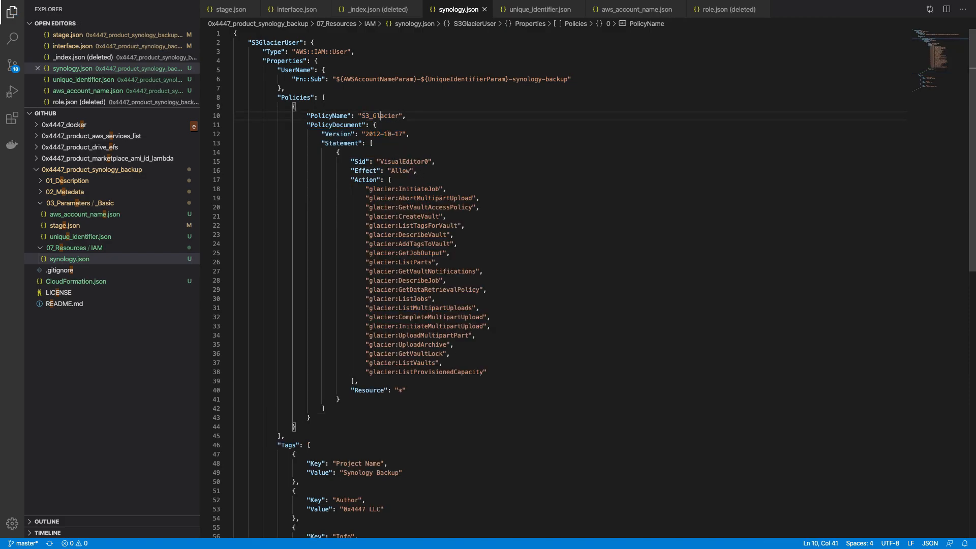
key(Delete)
key(Delete)
key(Delete)
key(Right)
key(Right)
key(Right)
key(Right)
key(Right)
key(Right)
key(Right)
text(_Vault)
key(super+s)
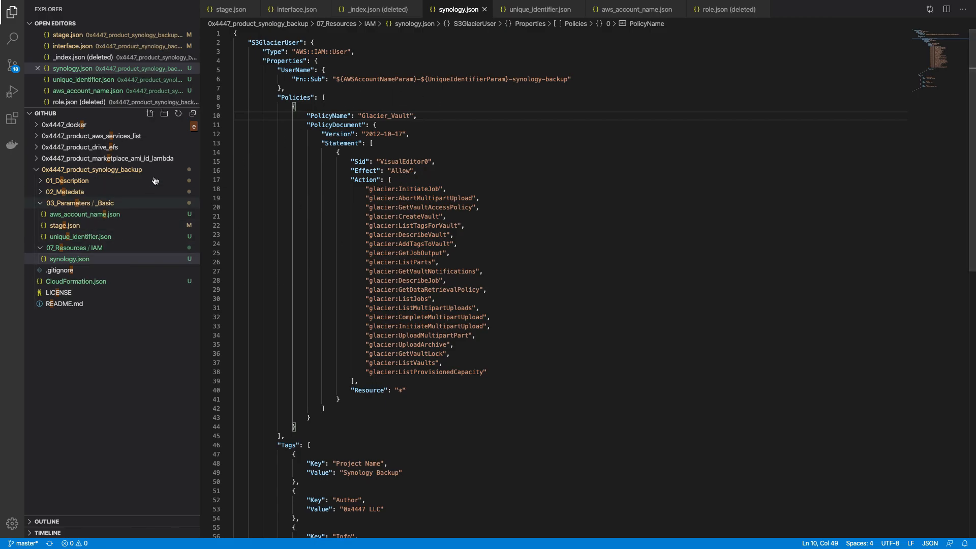
click(194, 127)
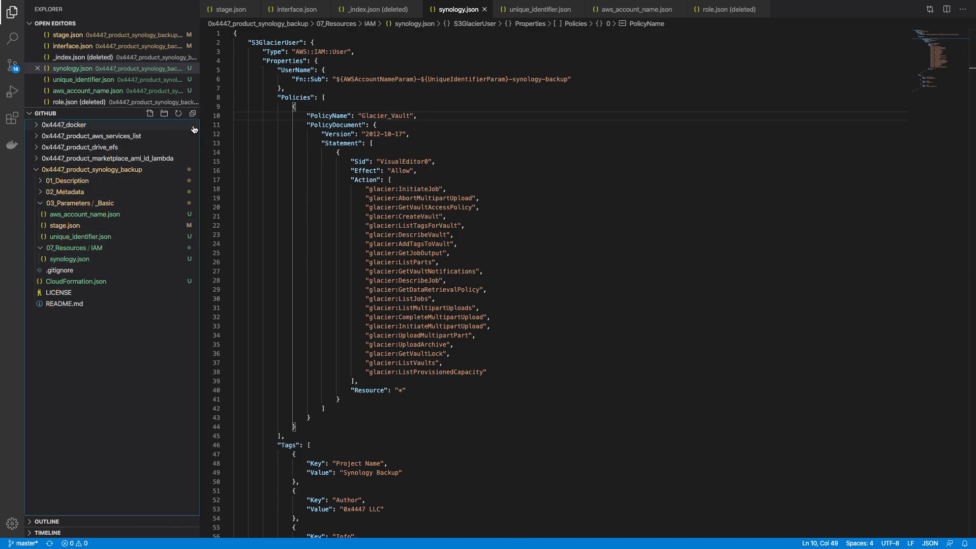
click(446, 225)
Step: Switch to the iTerm2 terminal and get a fresh prompt
key(ctrl+Up)
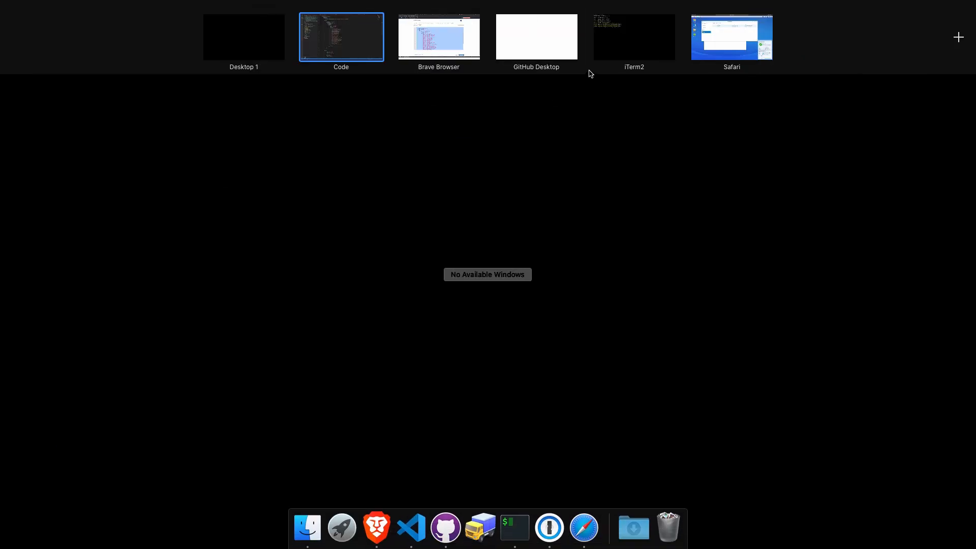
click(614, 63)
key(Return)
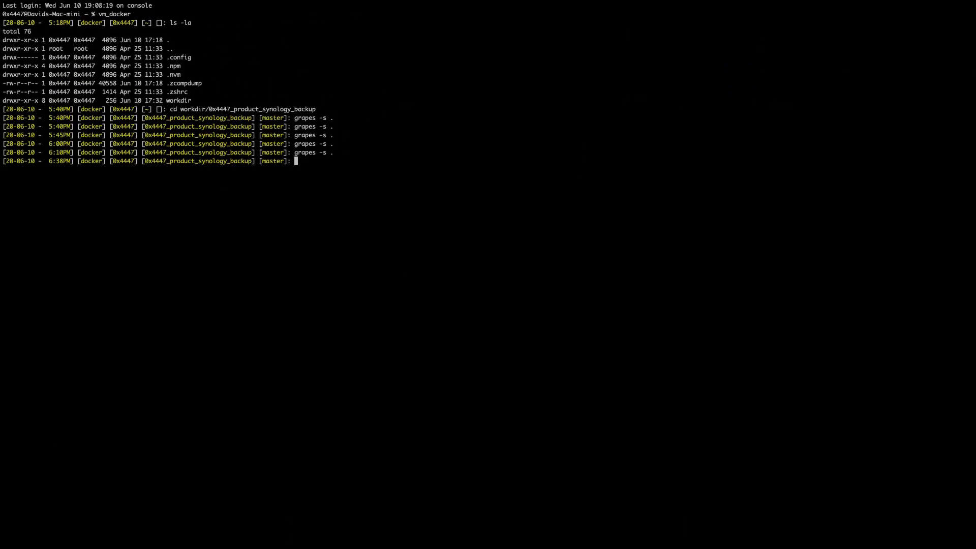
Step: In Synology DSM, check the Glacier Backup task progress, now about 36 of 43.55 MB
key(ctrl+Up)
click(694, 46)
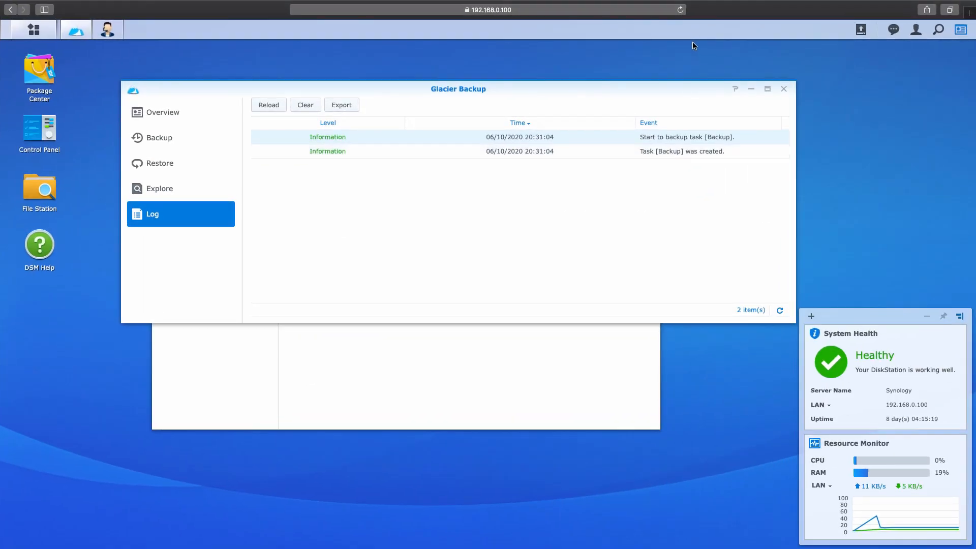
click(197, 136)
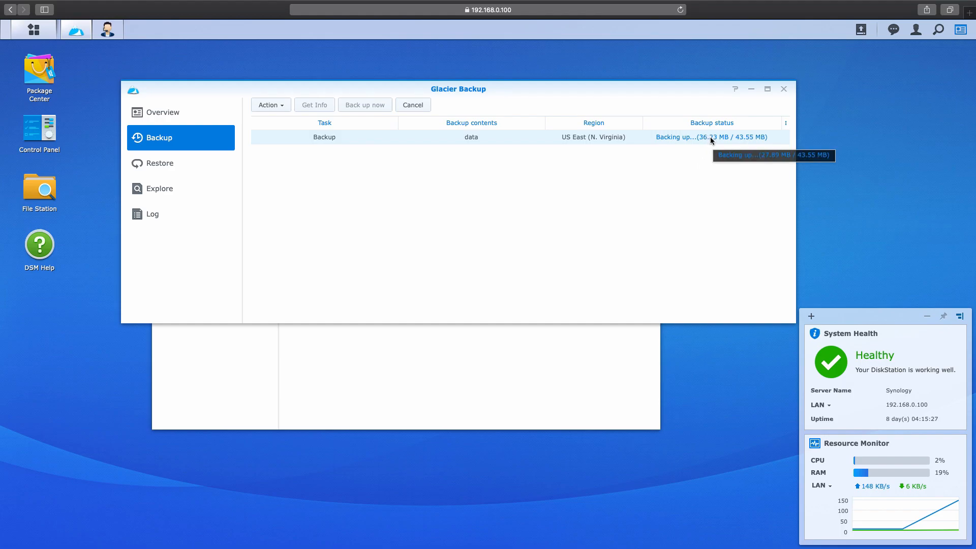
key(ctrl+Up)
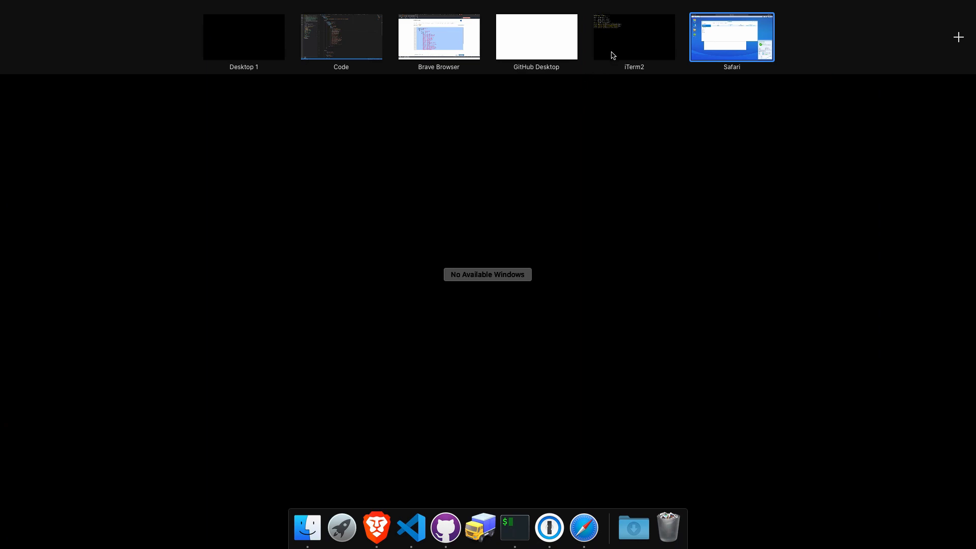
Step: Refresh the Glacier vault list and compare the Synology_001132BCCC19_1 and _mapping vault details
click(454, 39)
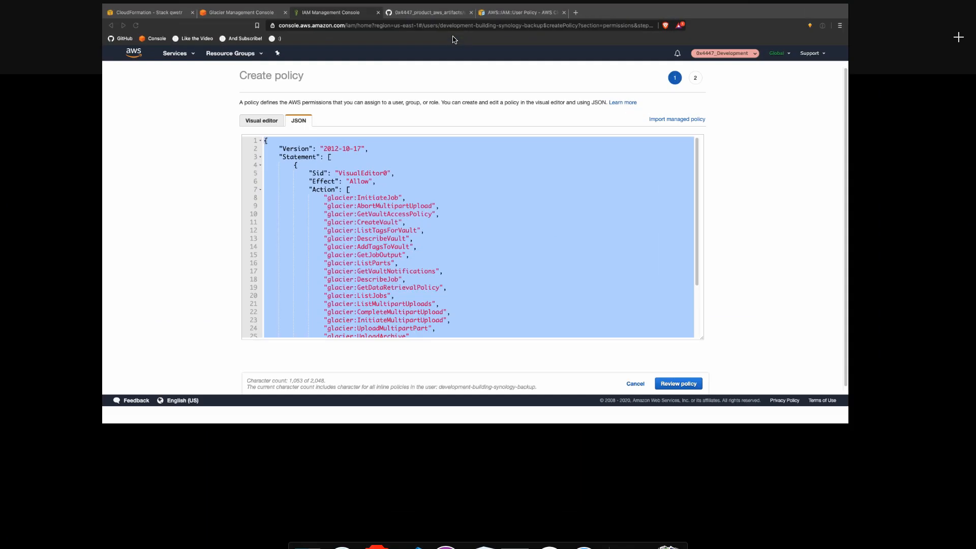
click(168, 10)
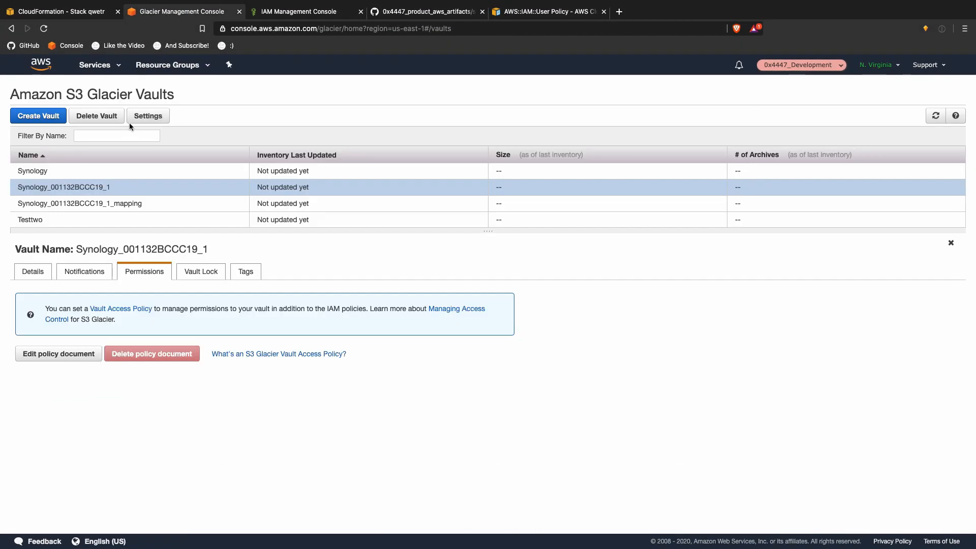
click(926, 115)
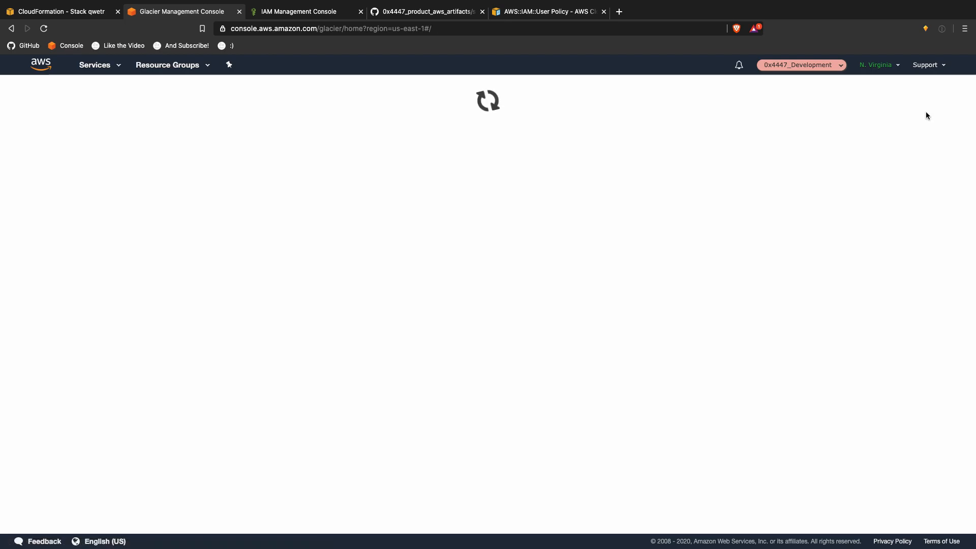
click(300, 189)
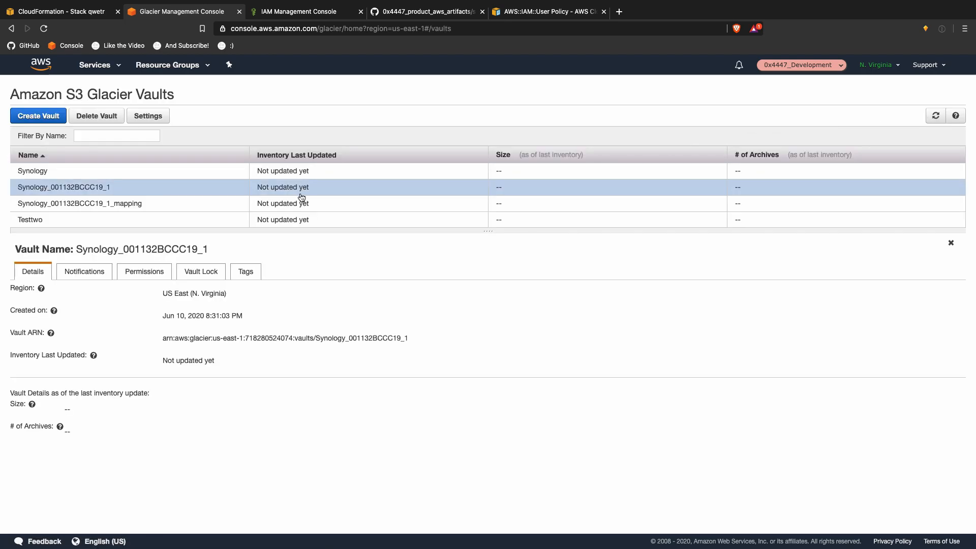
click(300, 205)
click(303, 190)
click(303, 203)
click(303, 193)
click(303, 204)
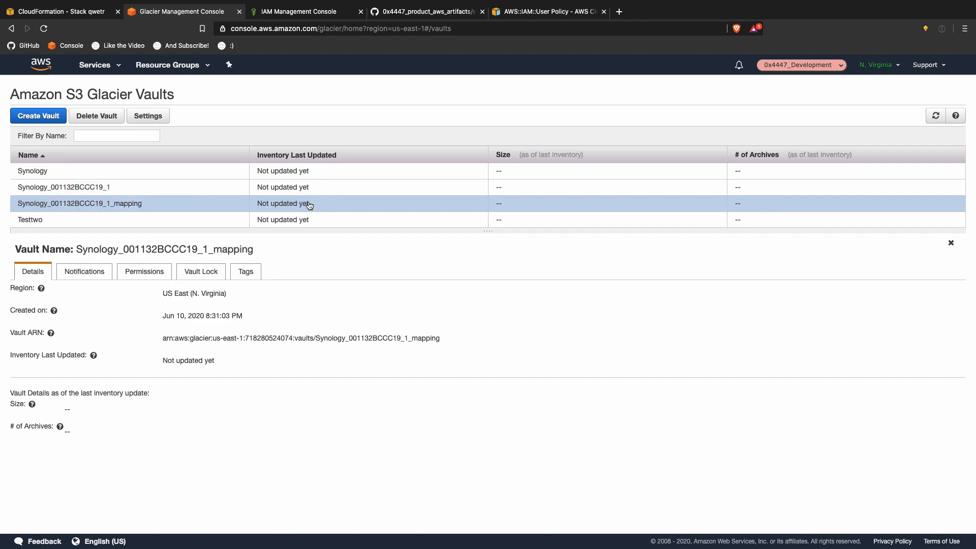
Step: Delete the old Synology and Testtwo vaults, leaving the two new Synology vaults
click(149, 173)
click(97, 115)
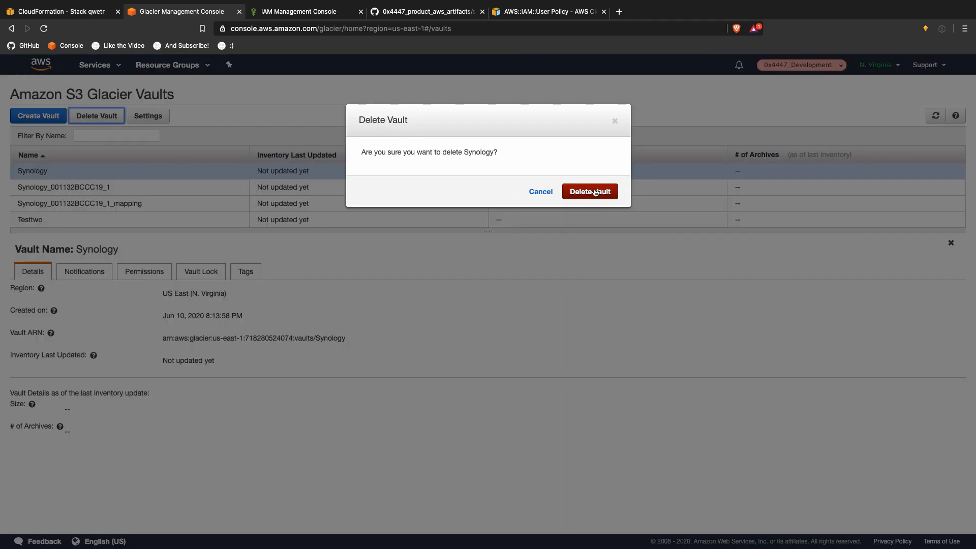
click(589, 191)
click(52, 205)
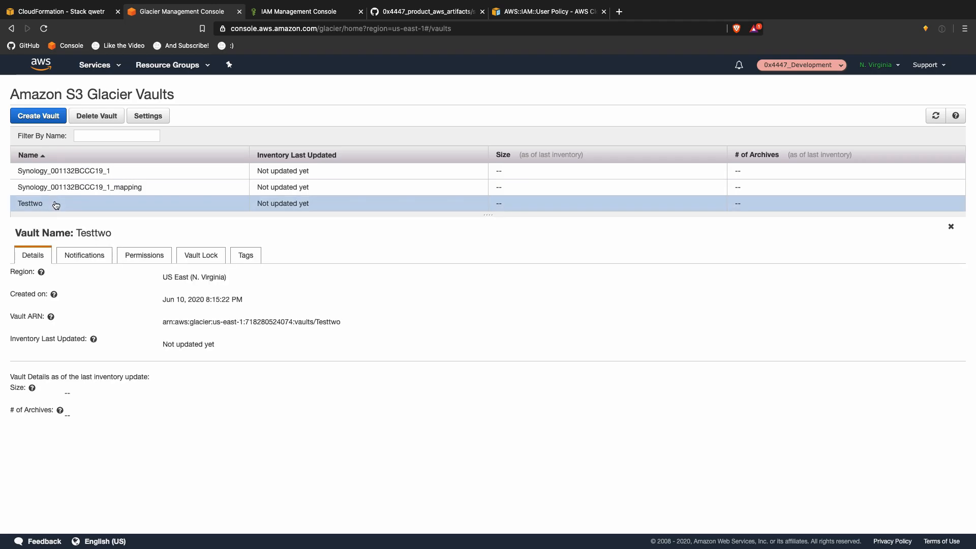
click(96, 115)
click(582, 191)
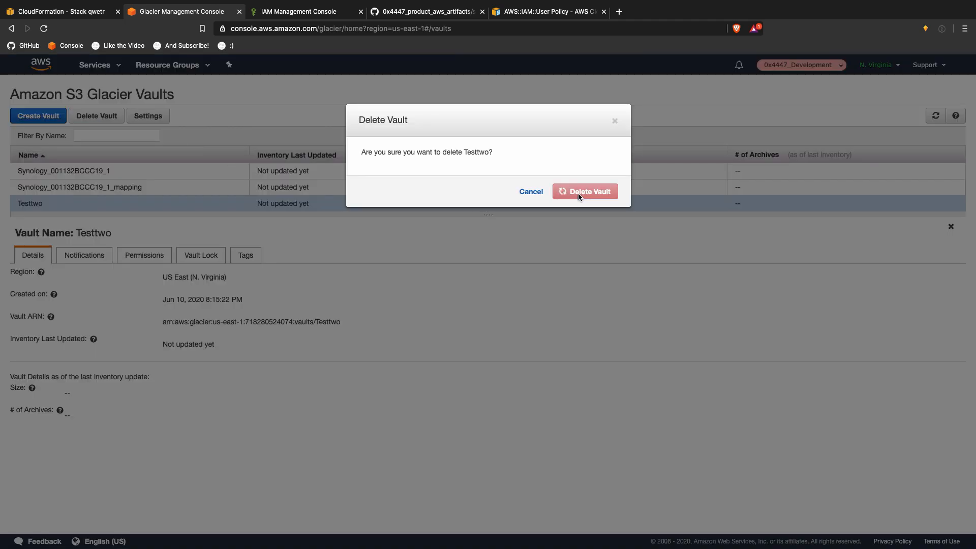
click(355, 173)
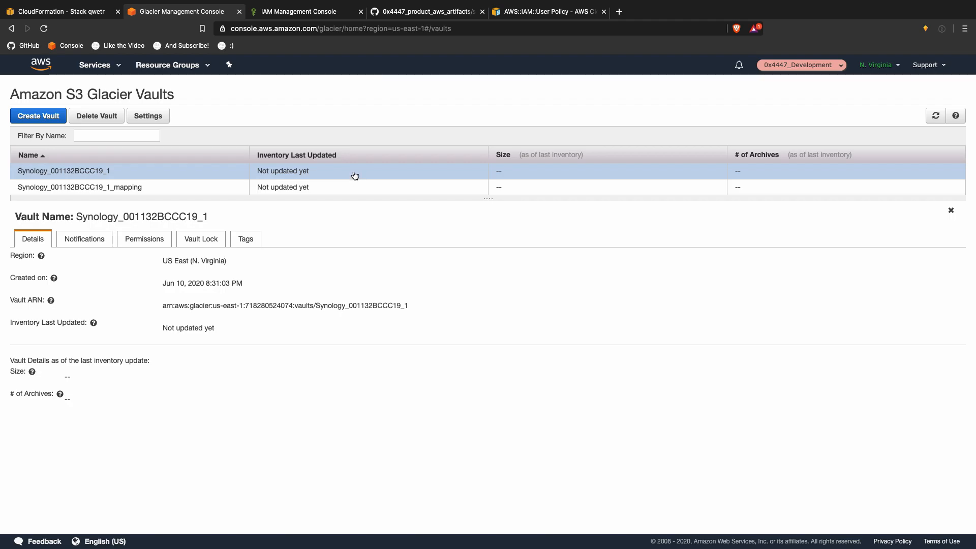
click(350, 189)
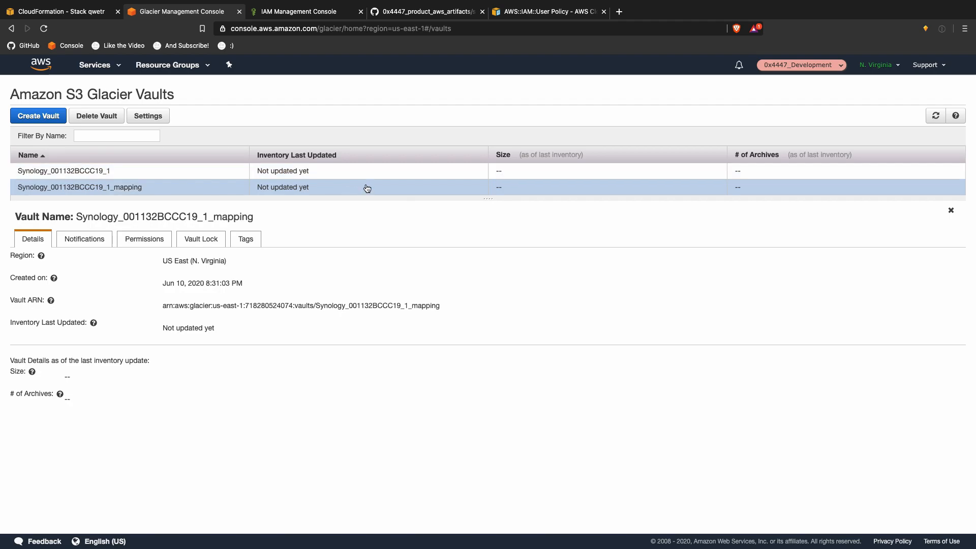
key(ctrl+Up)
Step: Rerun grapes -s . in the iTerm2 terminal, then return to the Glacier vaults page
click(615, 45)
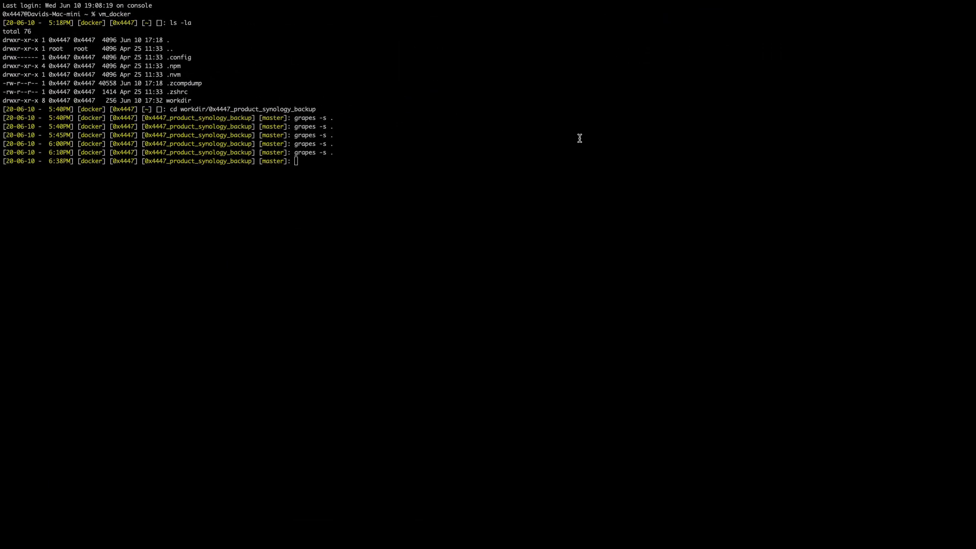
double_click(552, 149)
drag(552, 148, 545, 147)
key(Up)
key(Return)
key(ctrl+Up)
click(444, 35)
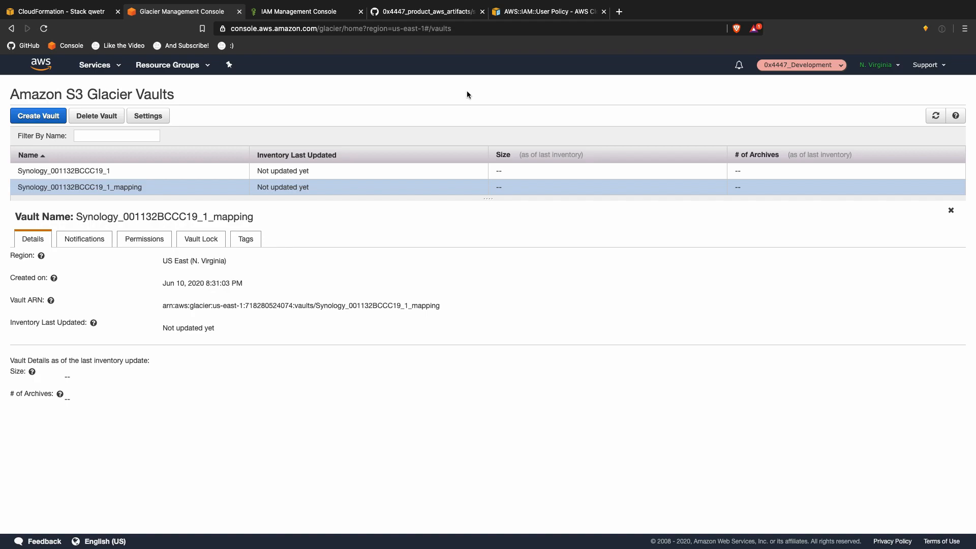
Step: Start updating stack qwetr, replacing its template with the uploaded CloudFormation.json
click(73, 12)
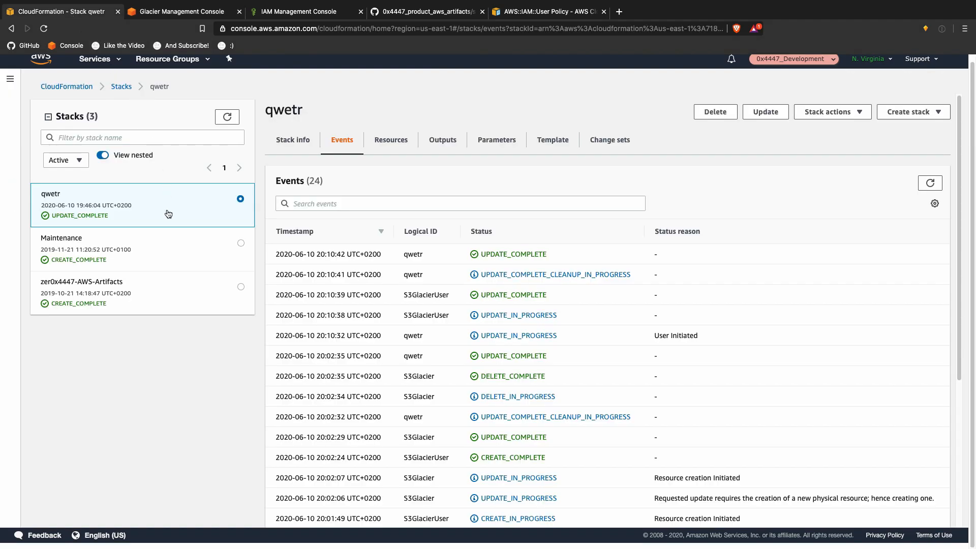
click(759, 119)
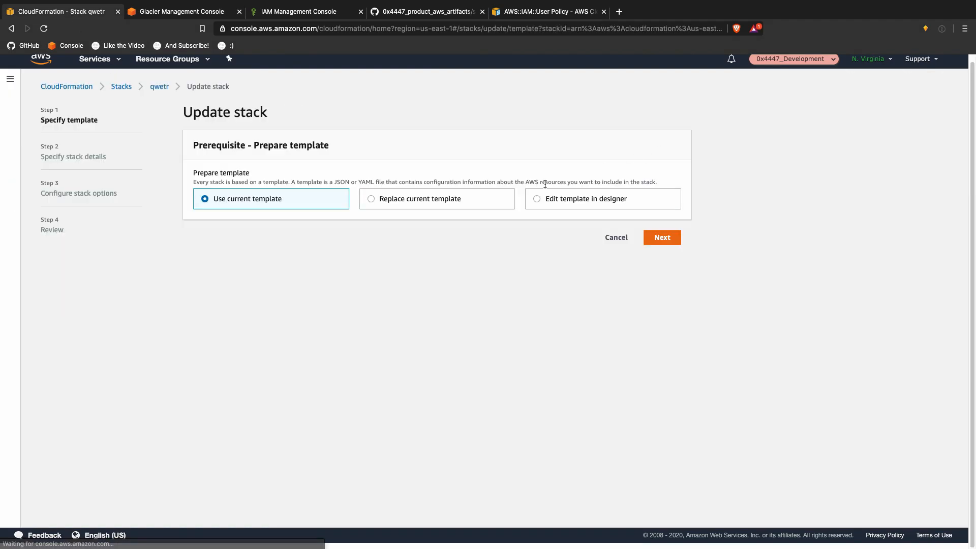
click(446, 202)
click(521, 308)
click(260, 351)
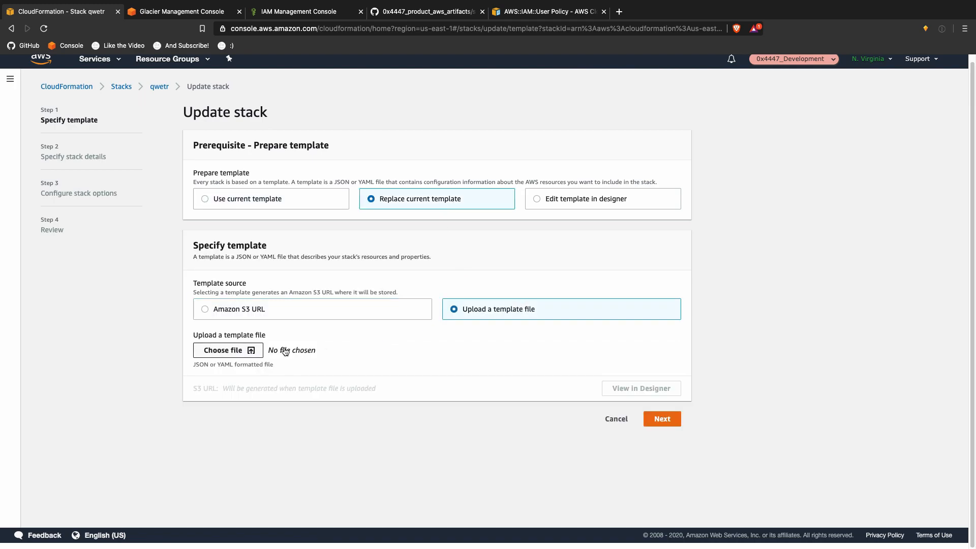
double_click(413, 64)
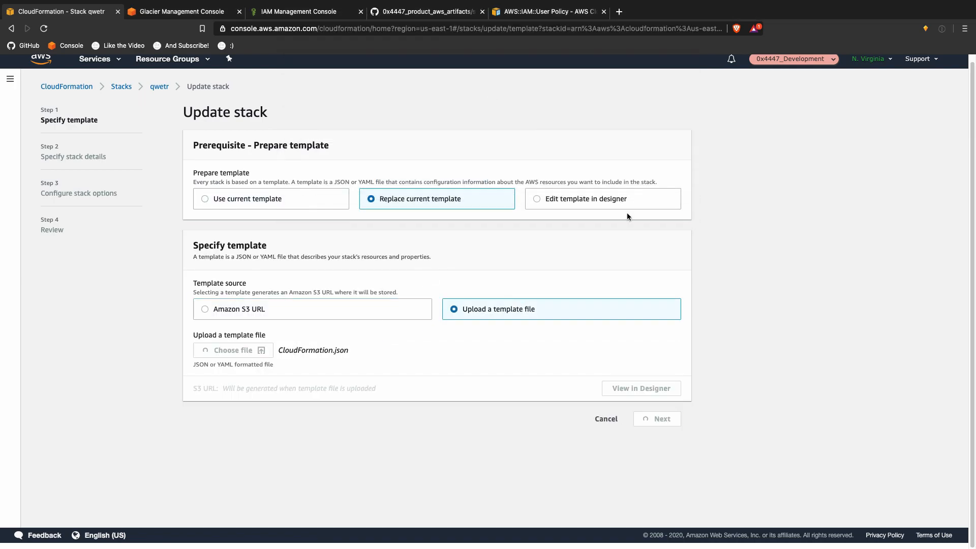
Step: Advance to the review step and acknowledge that IAM resources may be created
click(671, 420)
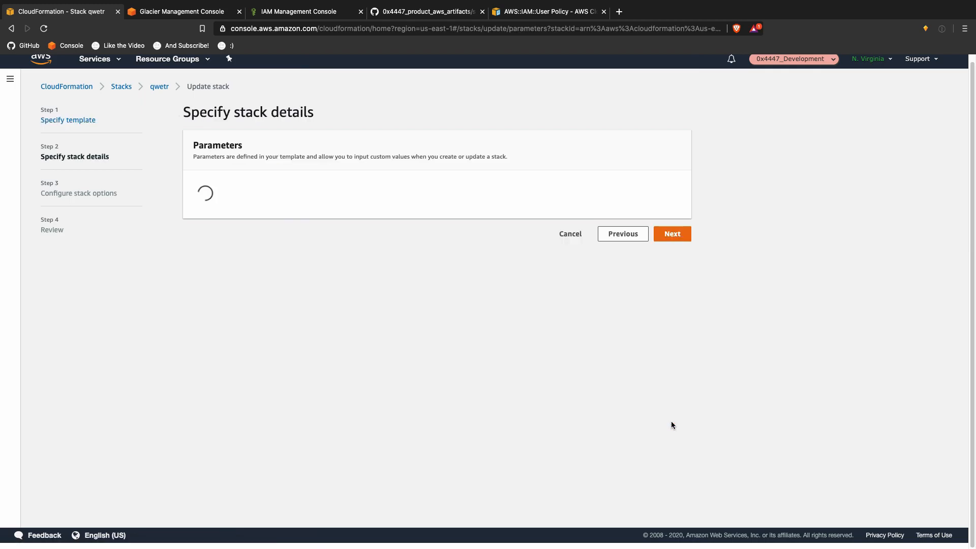
click(681, 362)
scroll(681, 358, down, 2)
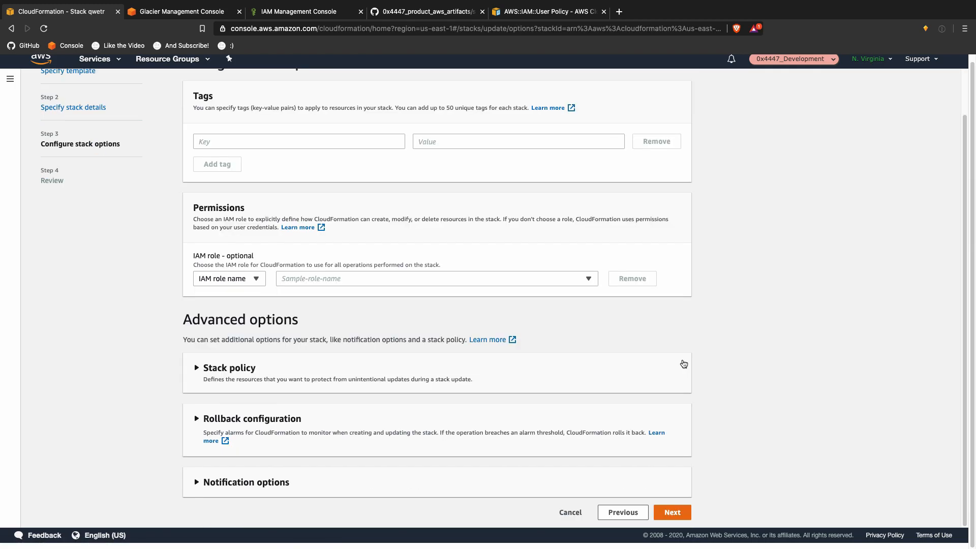
click(671, 512)
scroll(706, 467, down, 15)
click(485, 480)
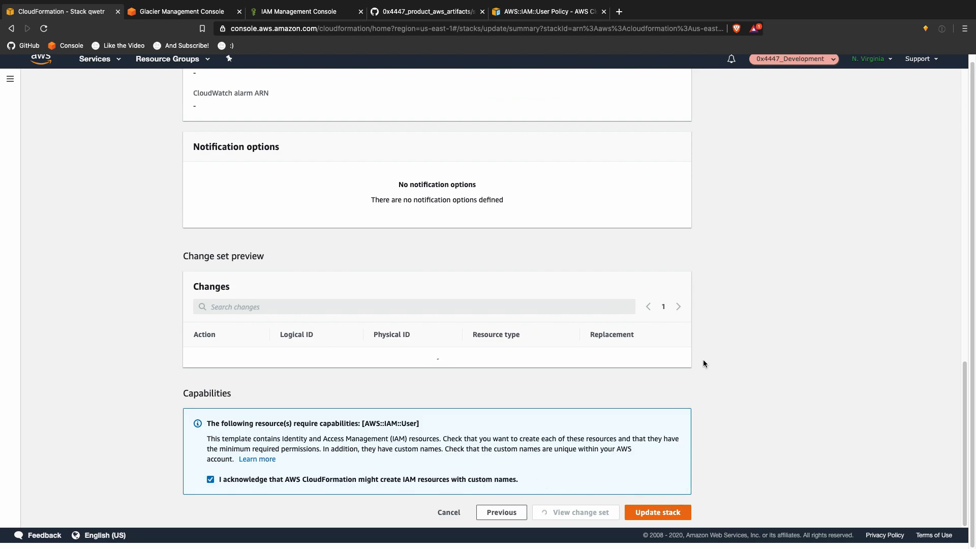
key(ctrl+Up)
click(731, 41)
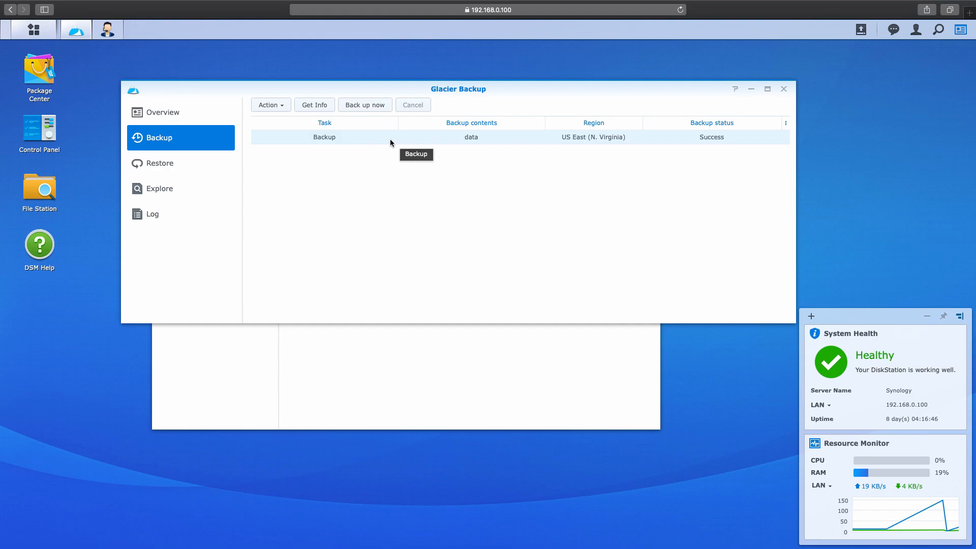
click(322, 107)
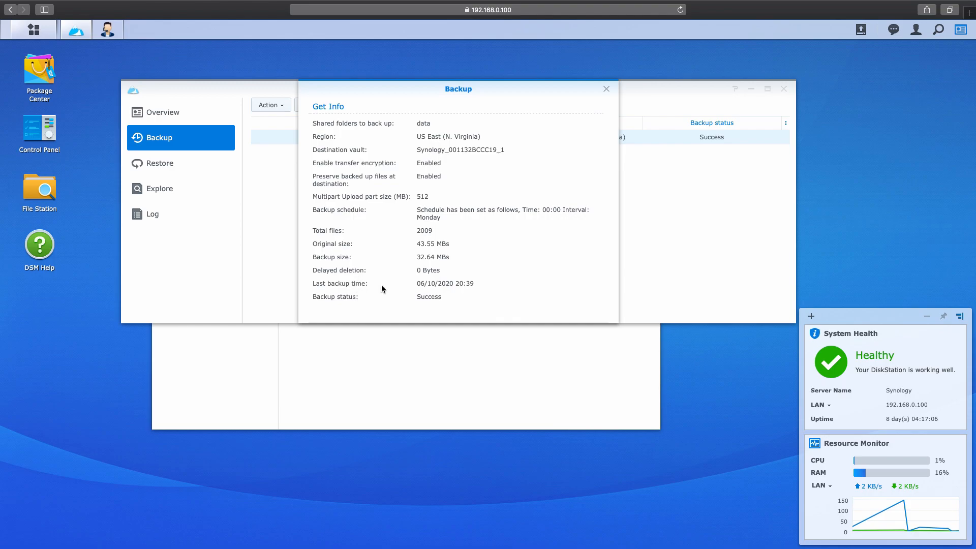
click(605, 90)
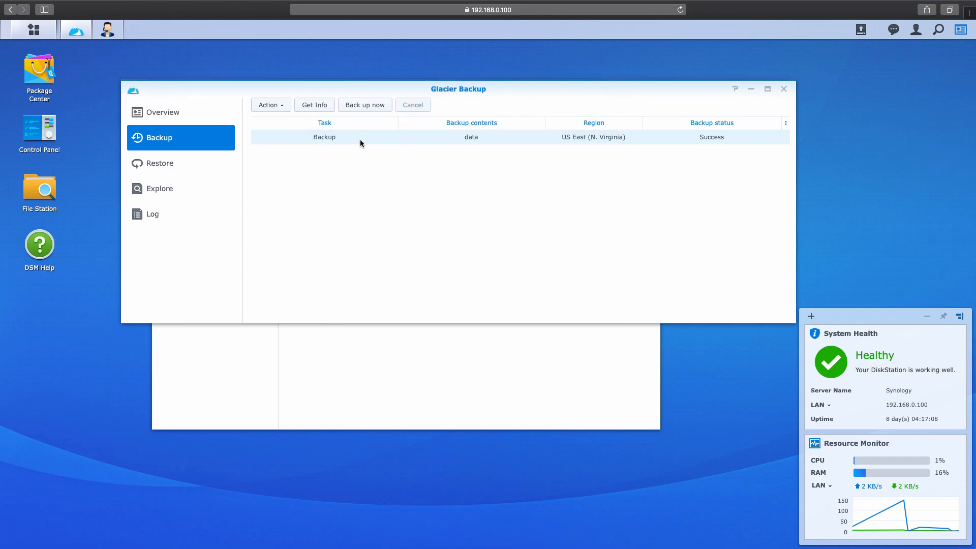
click(289, 107)
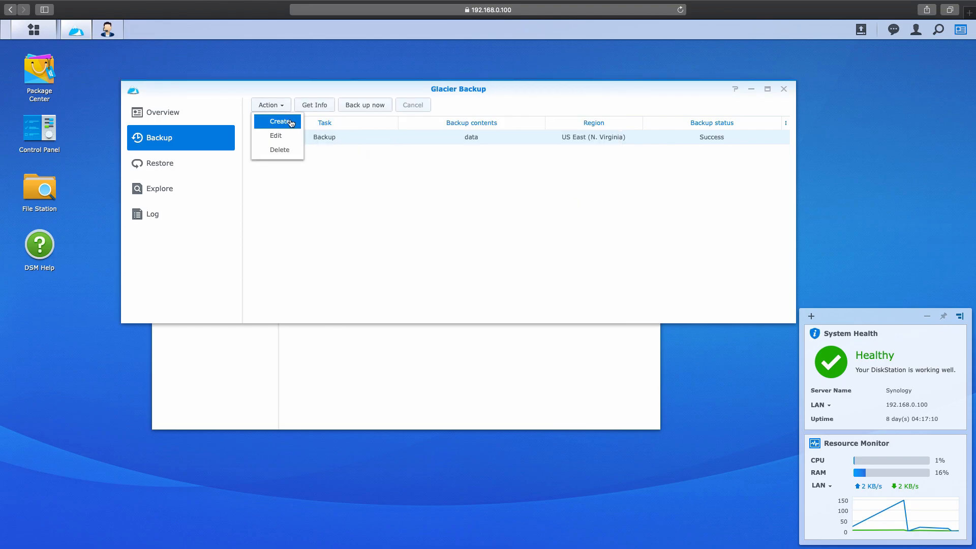
Step: Queue the Input Device Recording mp3 from the backed-up data folder for restore
click(283, 200)
click(201, 168)
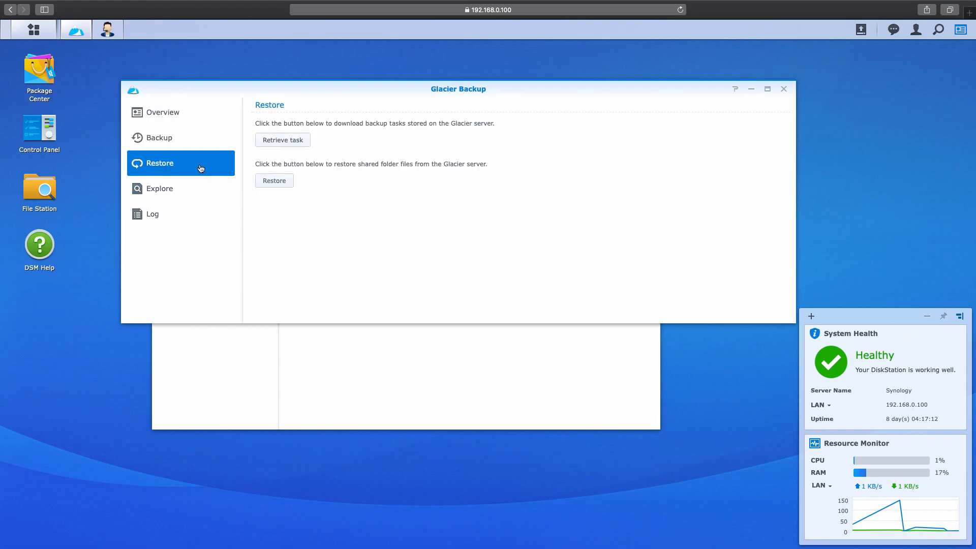
click(202, 191)
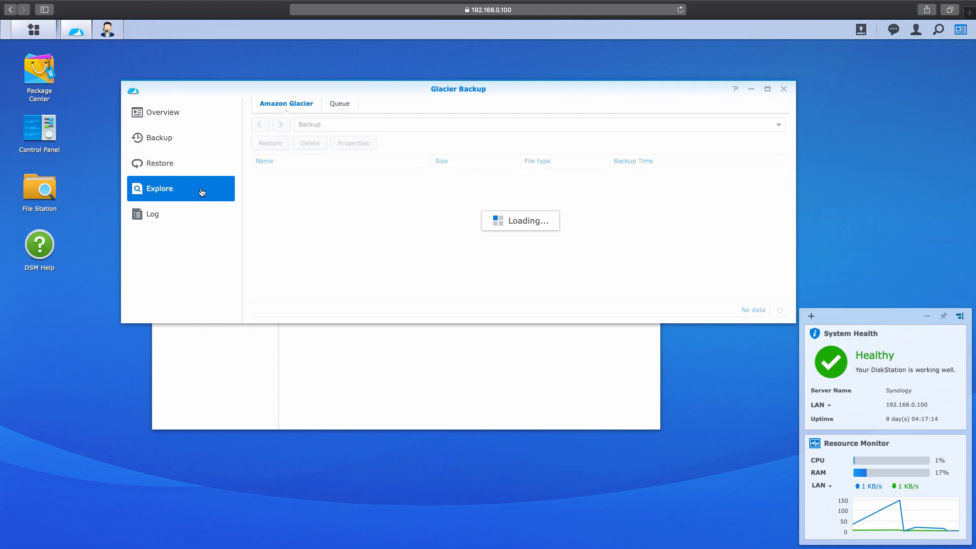
double_click(278, 177)
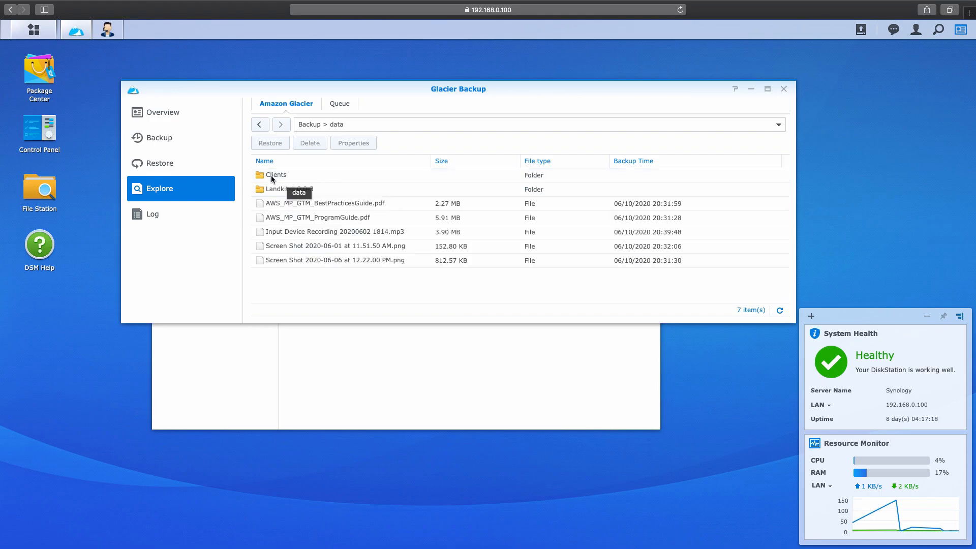
click(313, 232)
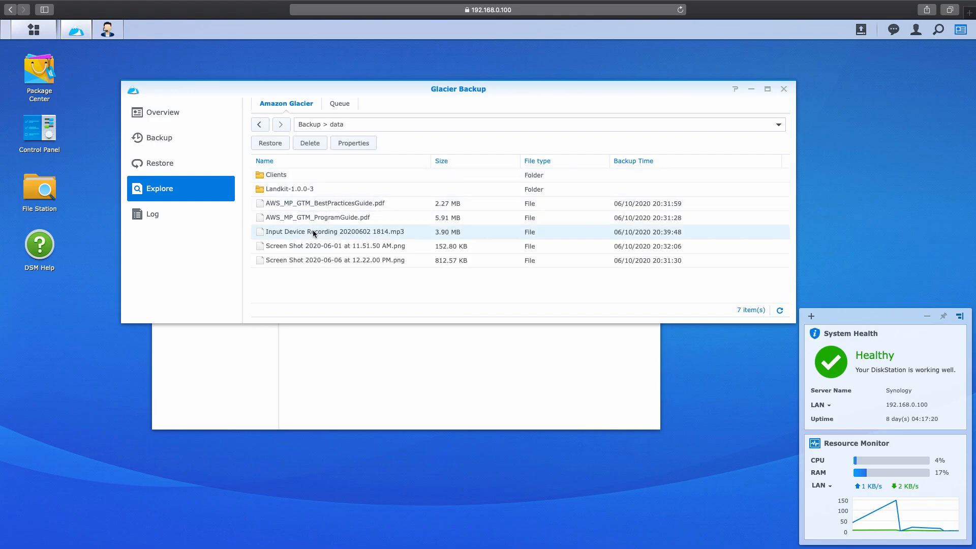
click(276, 145)
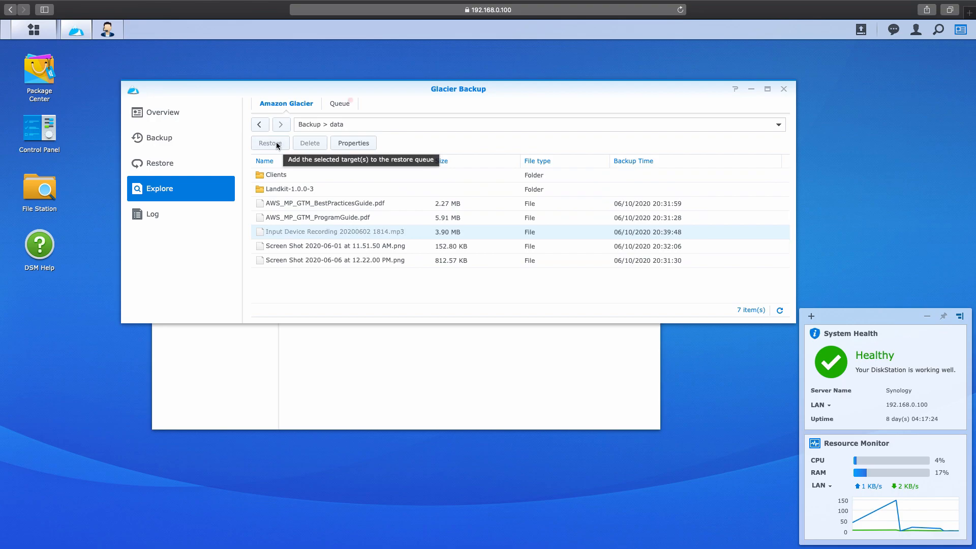
Step: Delete the queued mp3 restore without changing settings, then return to the backed-up files
click(349, 106)
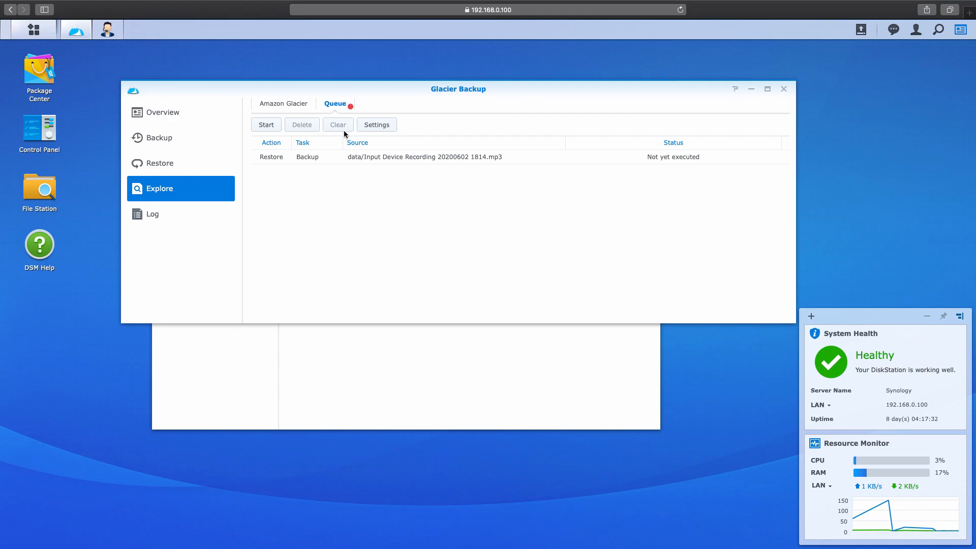
click(346, 156)
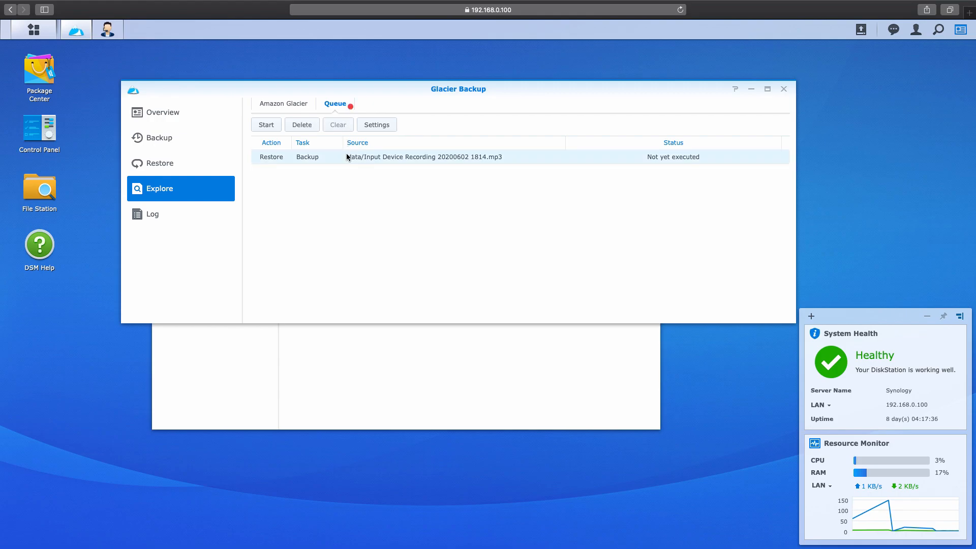
click(374, 125)
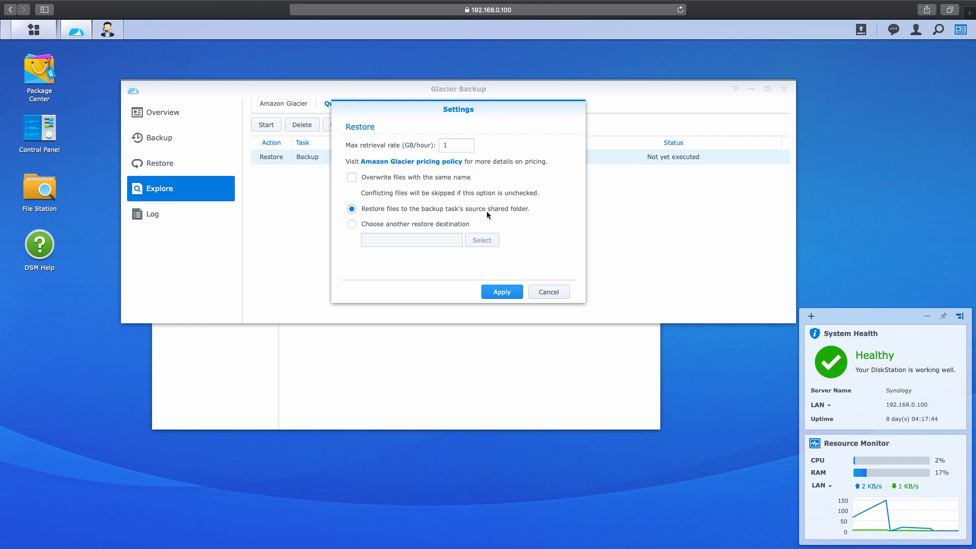
click(549, 290)
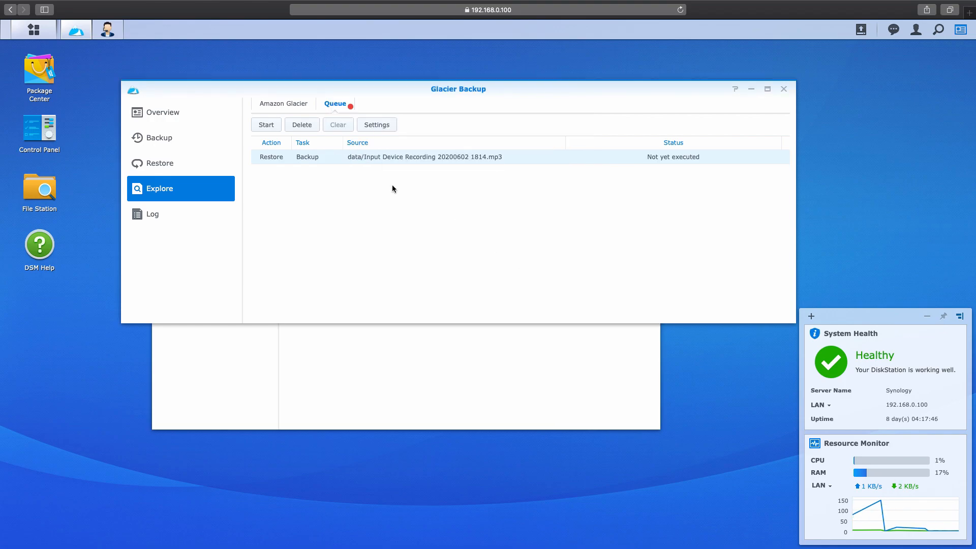
click(306, 126)
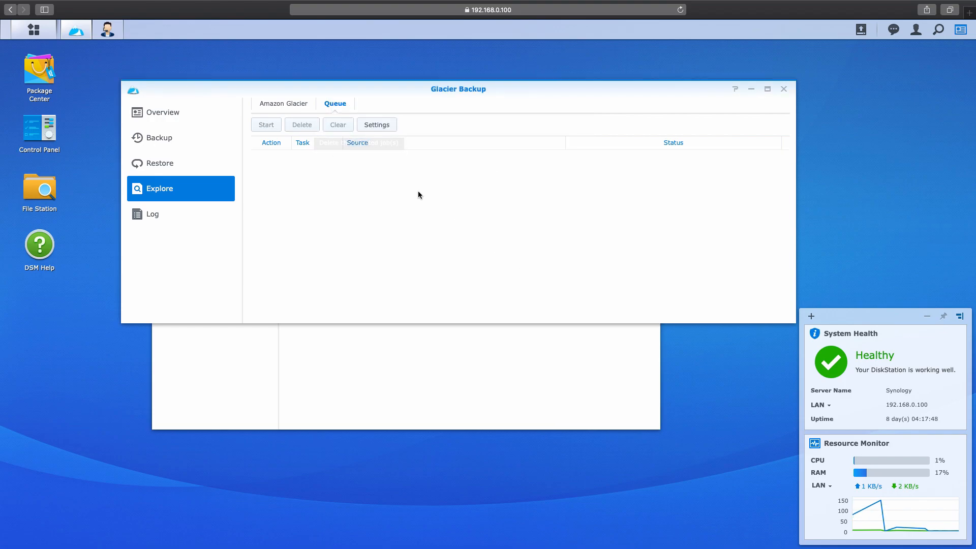
click(297, 104)
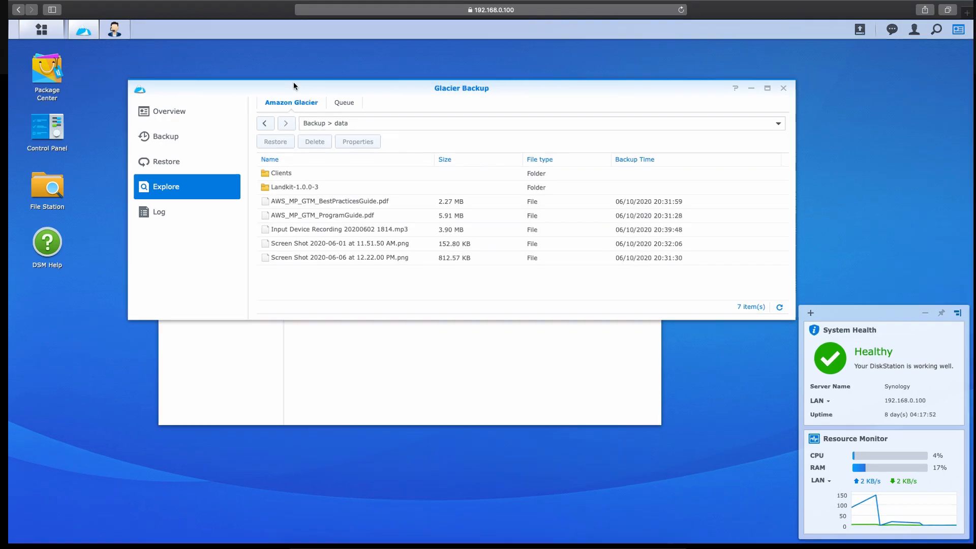
Step: Reload the Glacier vault list and compare details of both Synology_001132BCCC19_1 vaults
key(ctrl+Up)
click(419, 35)
click(177, 14)
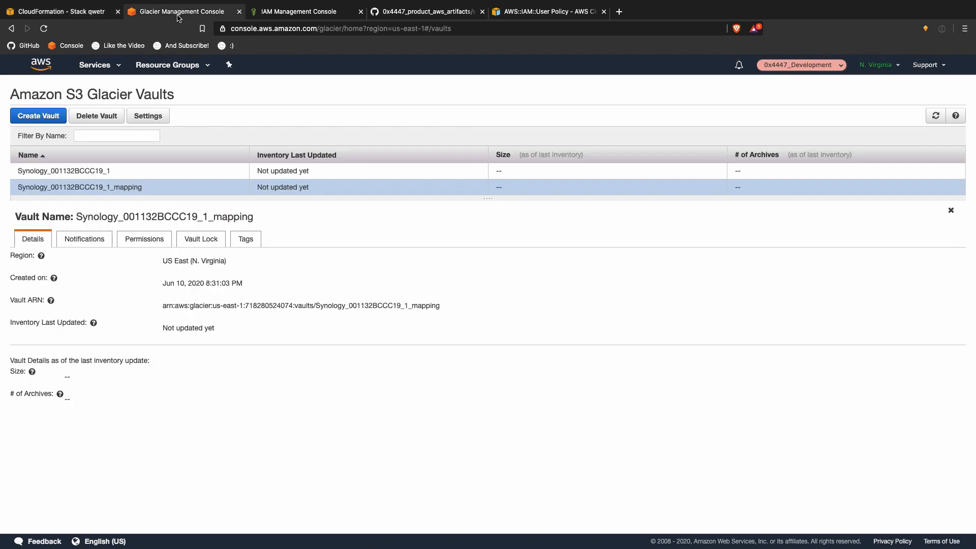
click(934, 116)
click(933, 117)
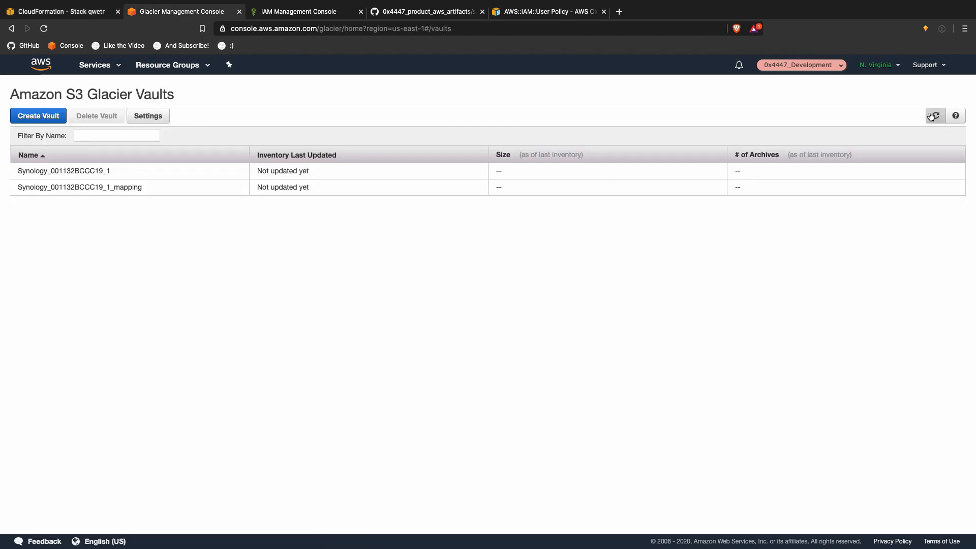
click(140, 175)
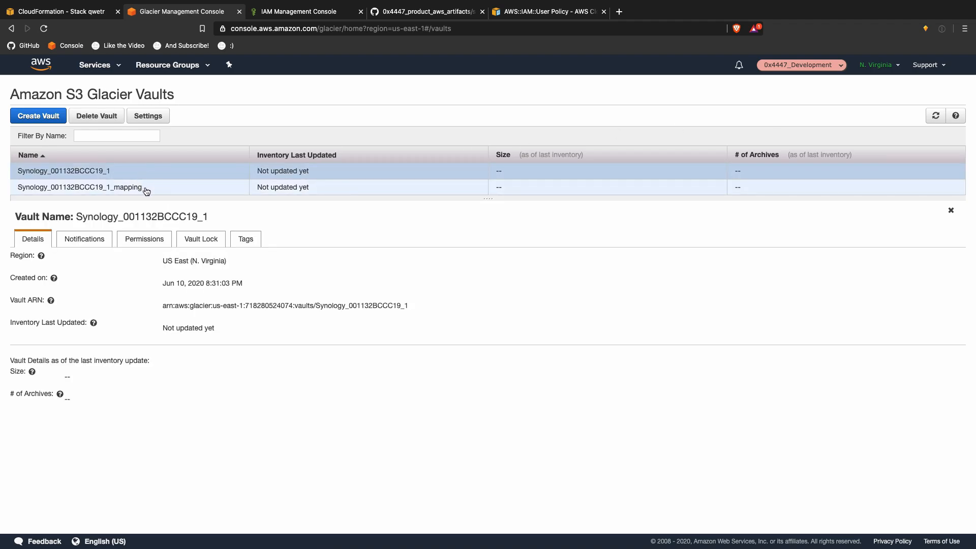
click(146, 188)
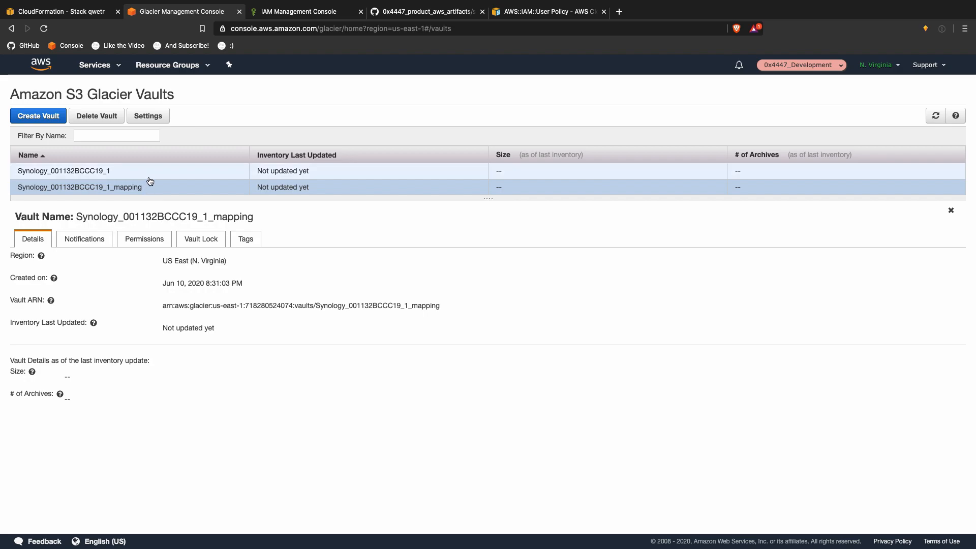
click(150, 180)
click(149, 186)
click(150, 175)
click(151, 187)
Step: Re-sort the vaults by name and reload repeatedly, confirming neither vault has an inventory yet
click(152, 175)
click(151, 186)
click(153, 161)
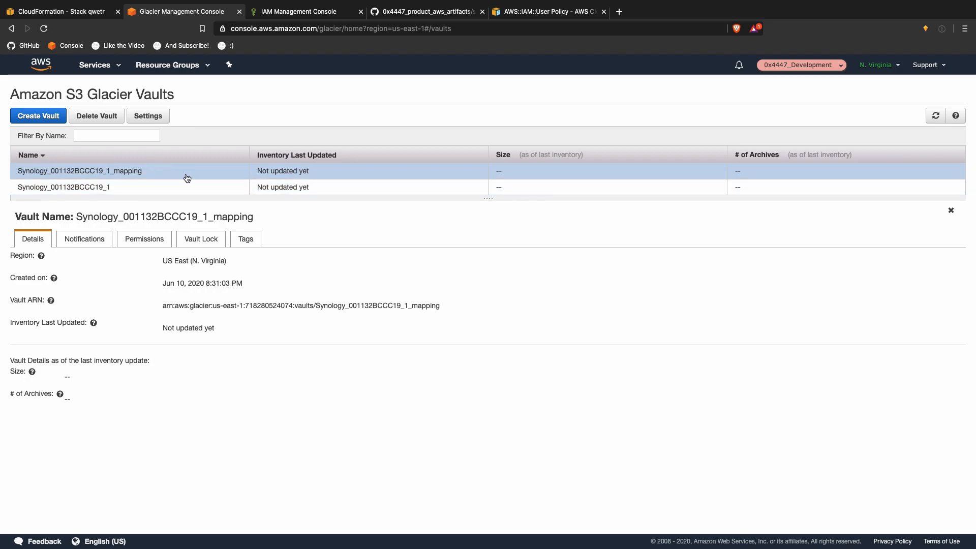
click(935, 115)
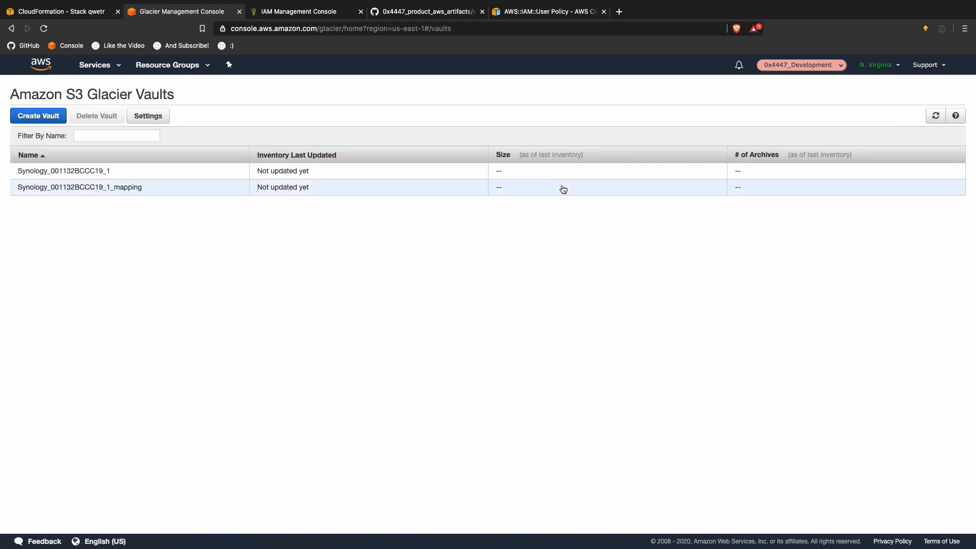
click(561, 187)
click(935, 115)
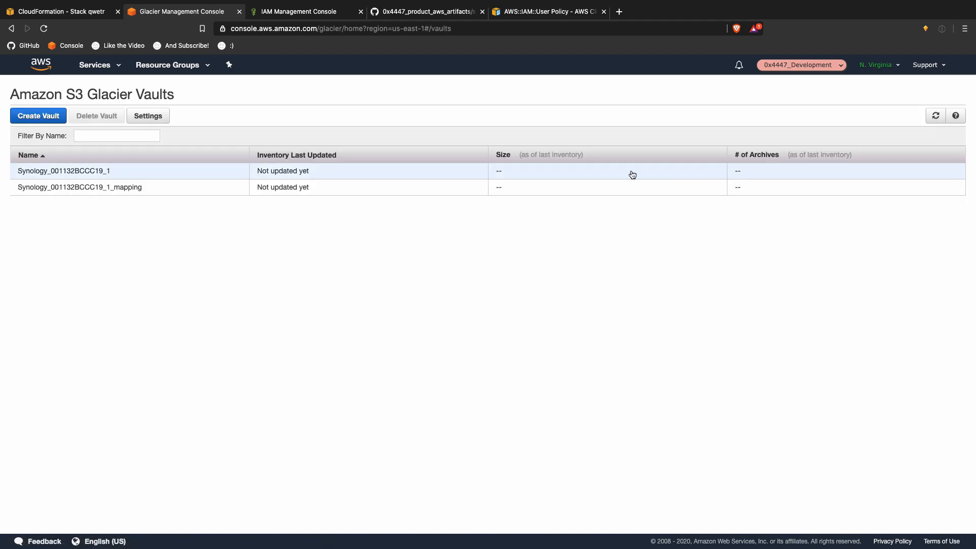
click(633, 173)
click(928, 120)
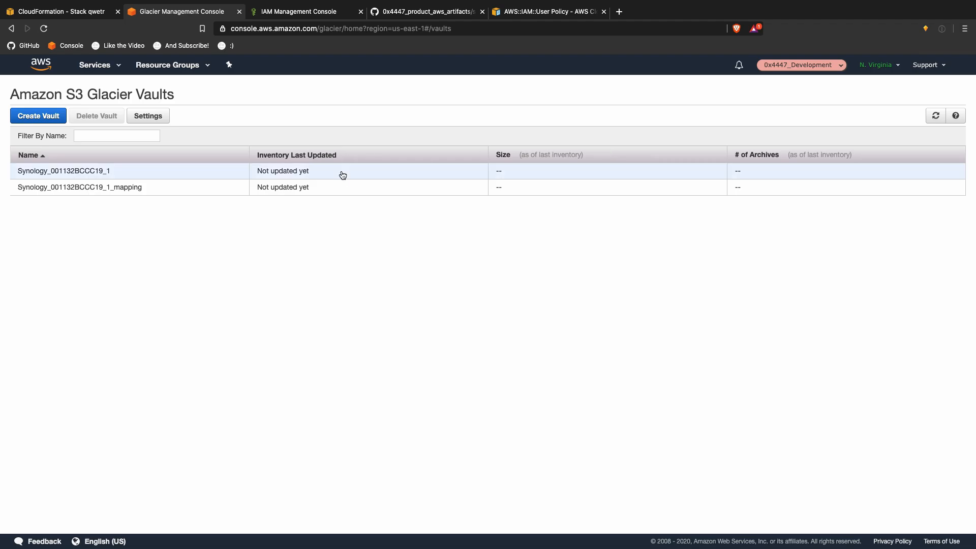
click(354, 186)
click(935, 116)
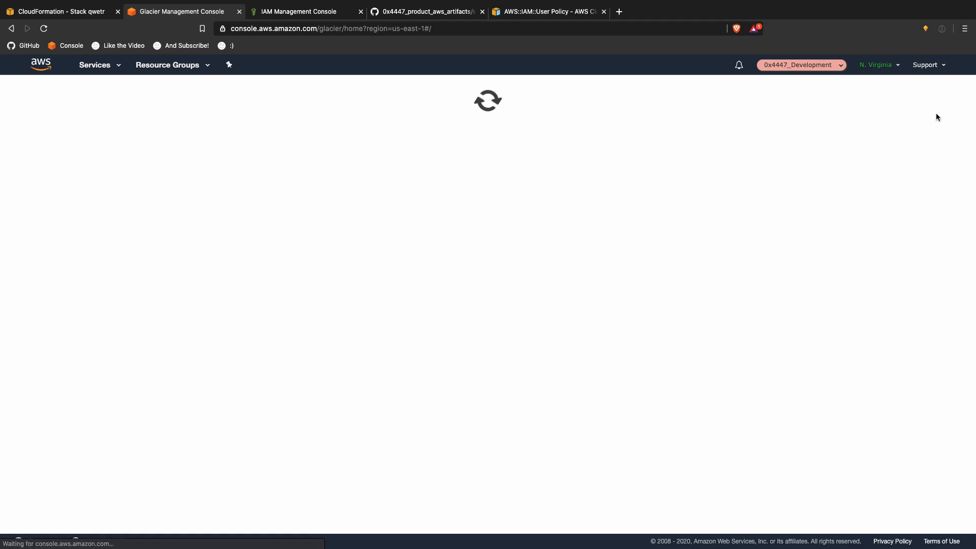
click(127, 187)
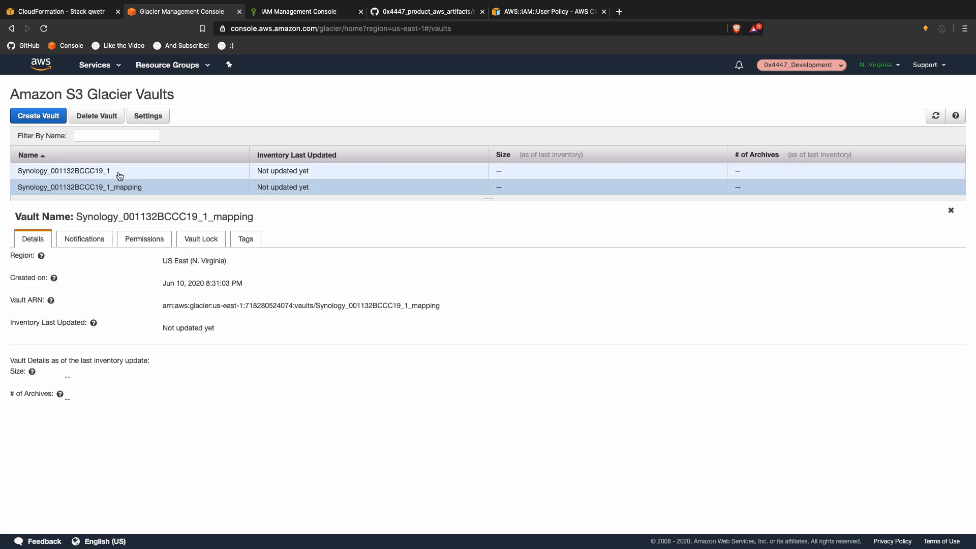
Step: Review the data retrieval settings and provisioned capacity, leaving No Retrieval Limit unchanged
click(153, 120)
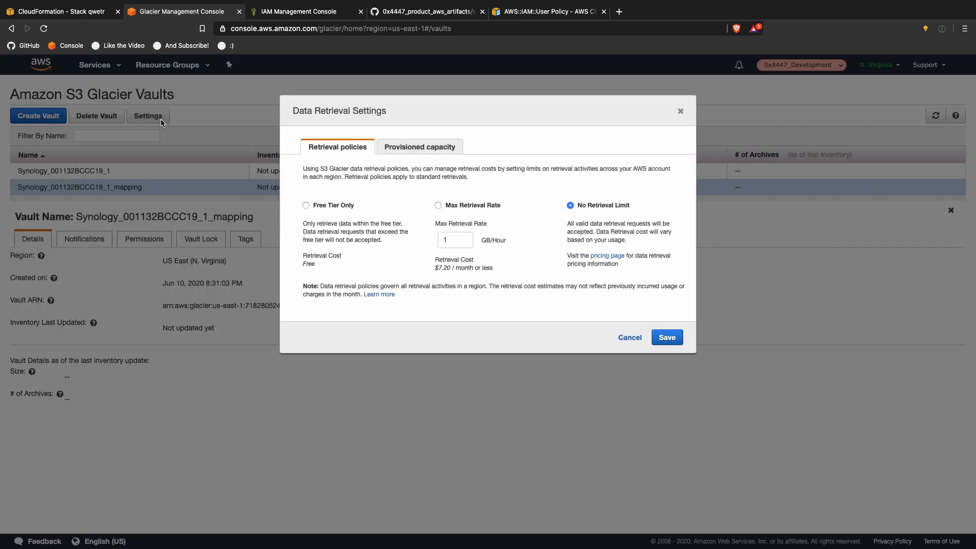
click(438, 147)
click(680, 111)
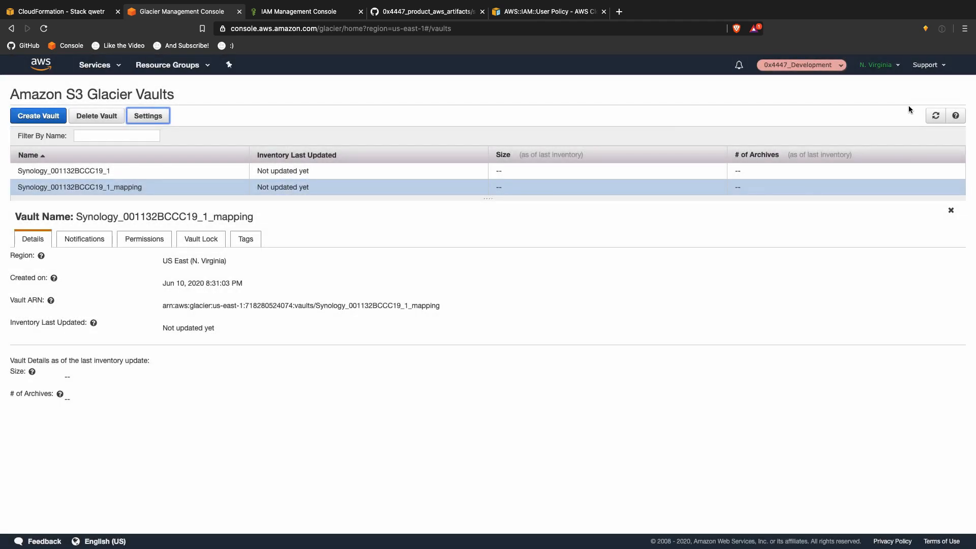
click(927, 114)
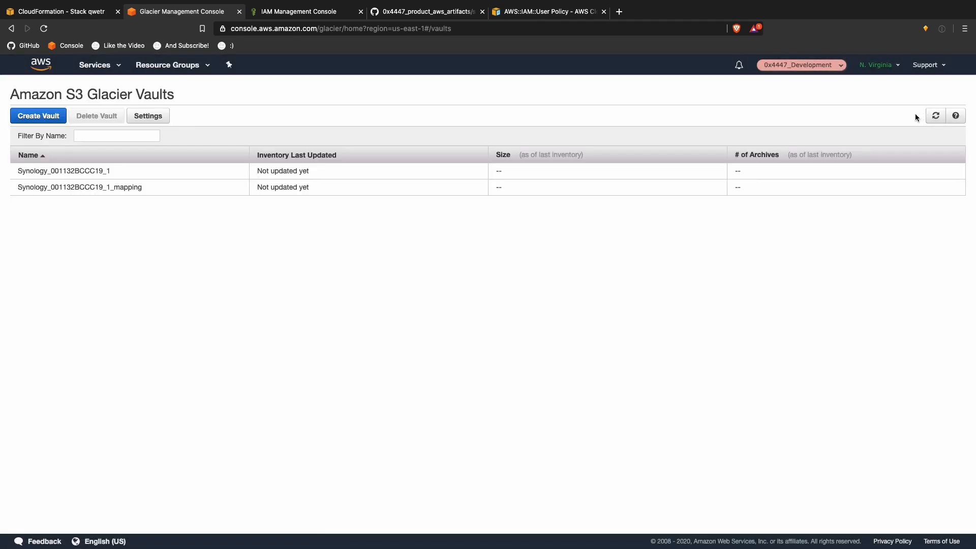
Step: Submit the qwetr stack update and refresh events until it shows UPDATE_IN_PROGRESS
key(ctrl+Up)
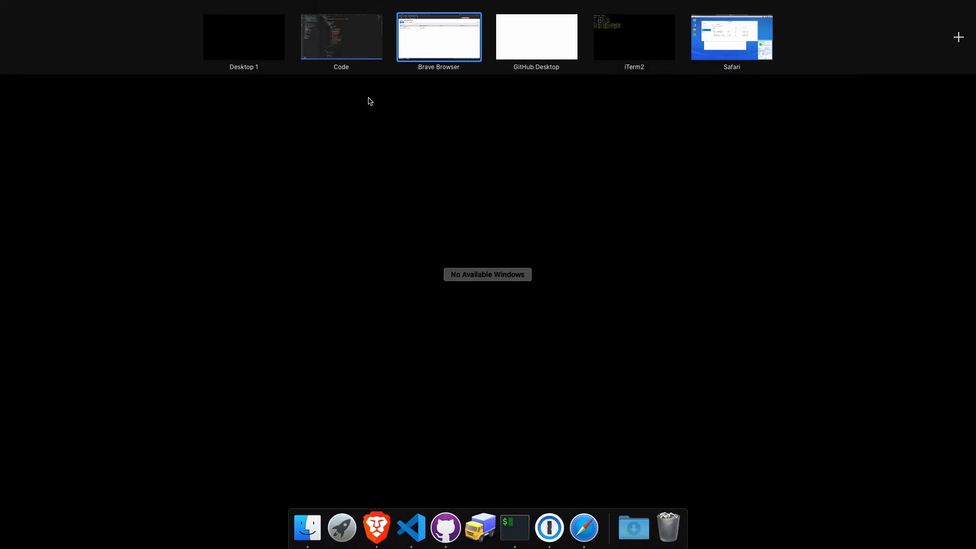
click(357, 57)
key(ctrl+Up)
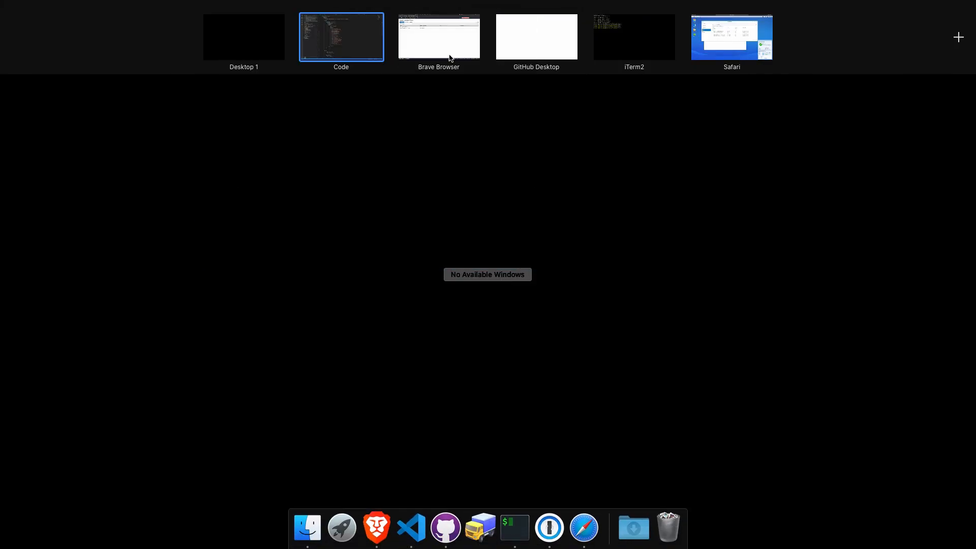
click(451, 57)
click(56, 15)
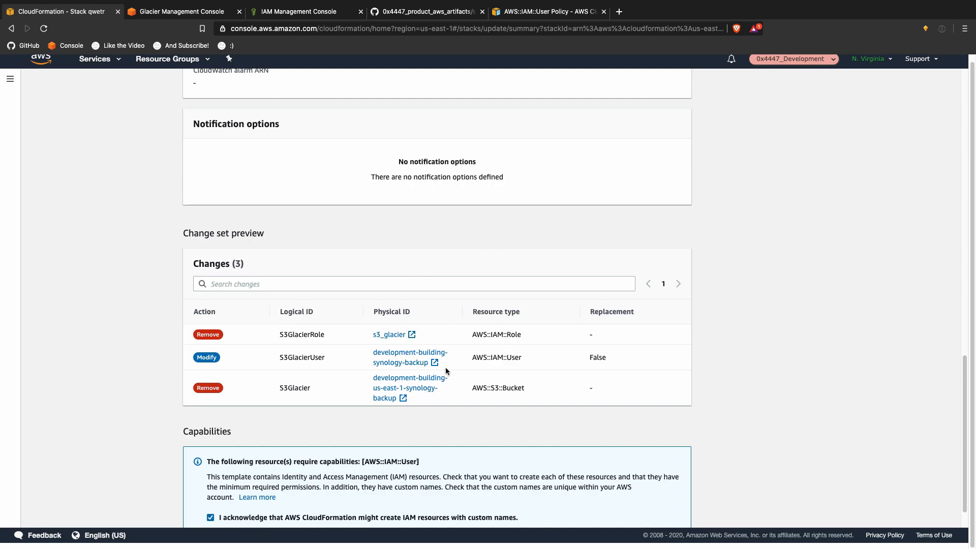
scroll(315, 369, down, 1)
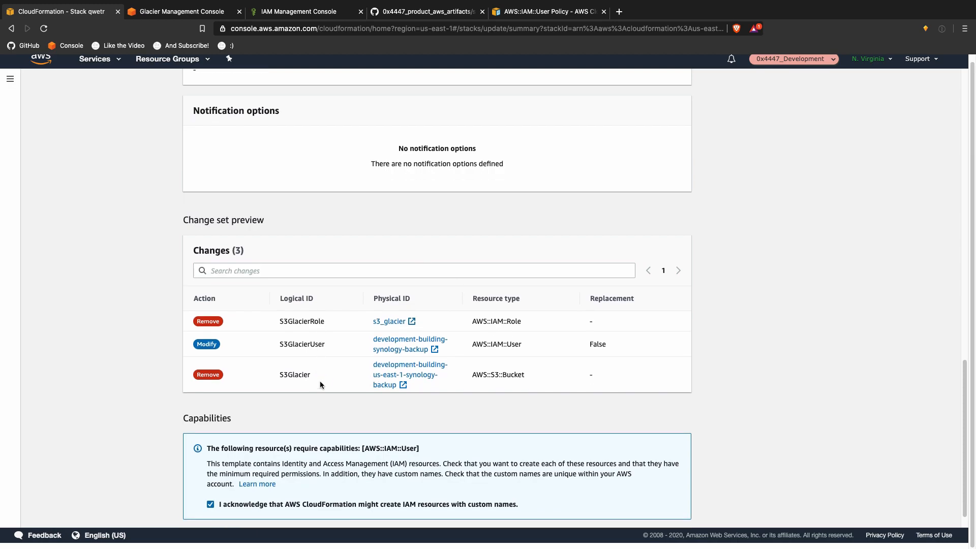
scroll(318, 379, down, 1)
click(670, 512)
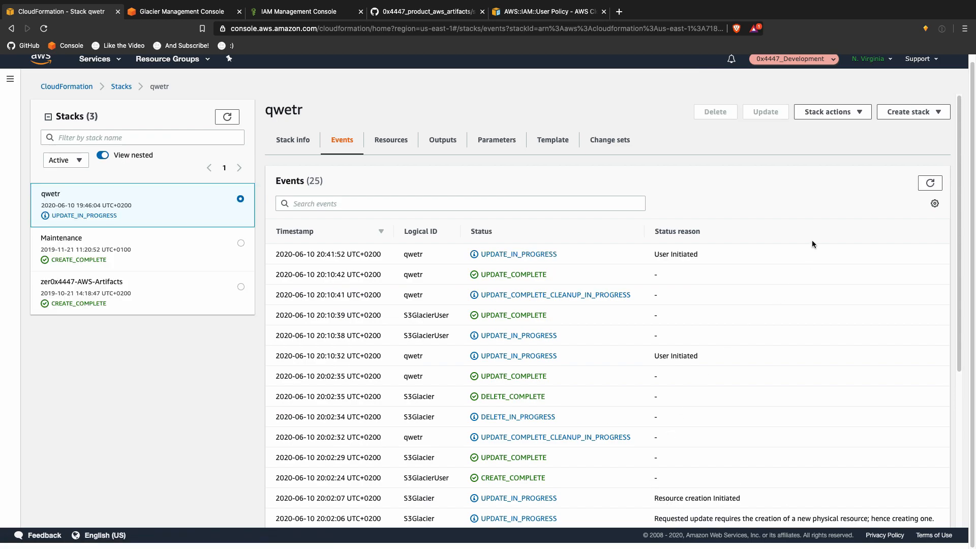
click(920, 186)
click(933, 185)
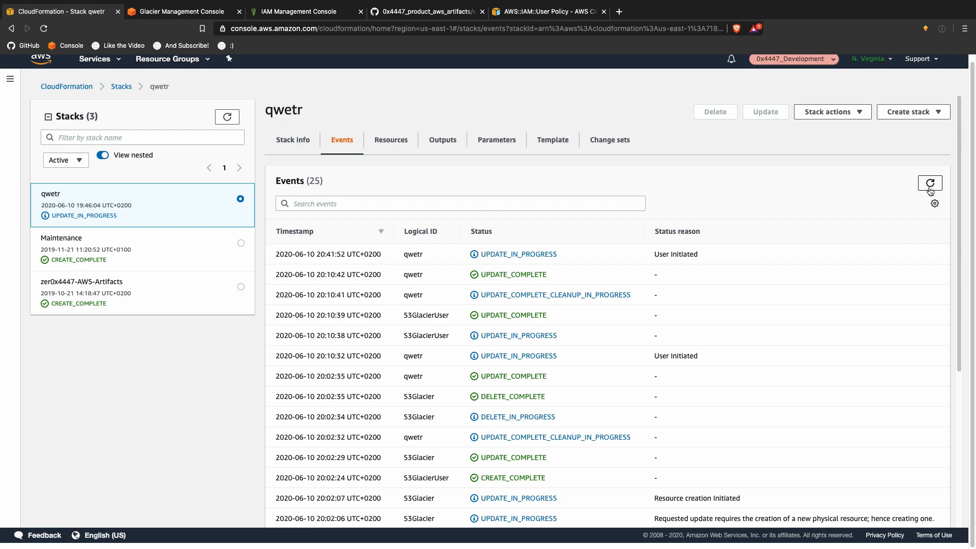
Step: Refresh the stack events, discard the policy draft, and detach AdministratorAccess from the backup user
click(930, 184)
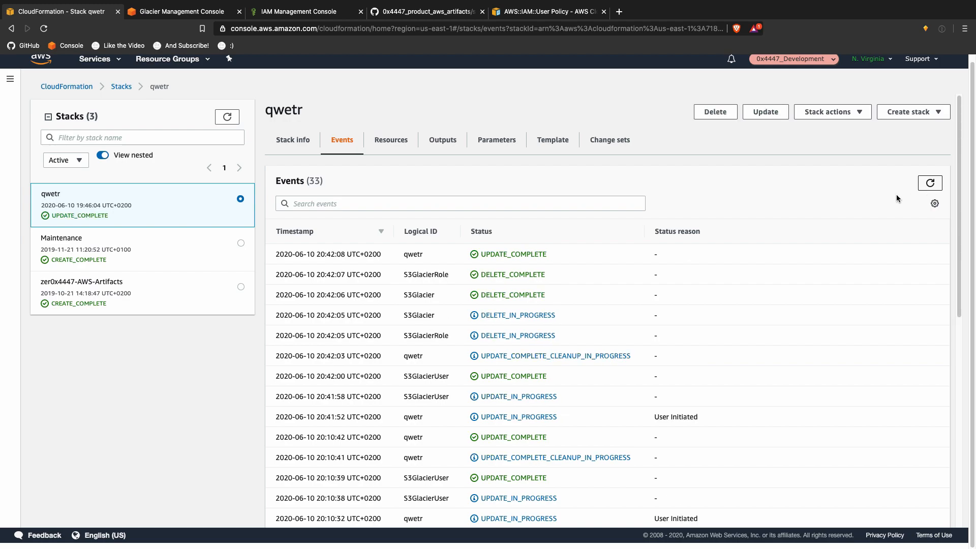
click(346, 13)
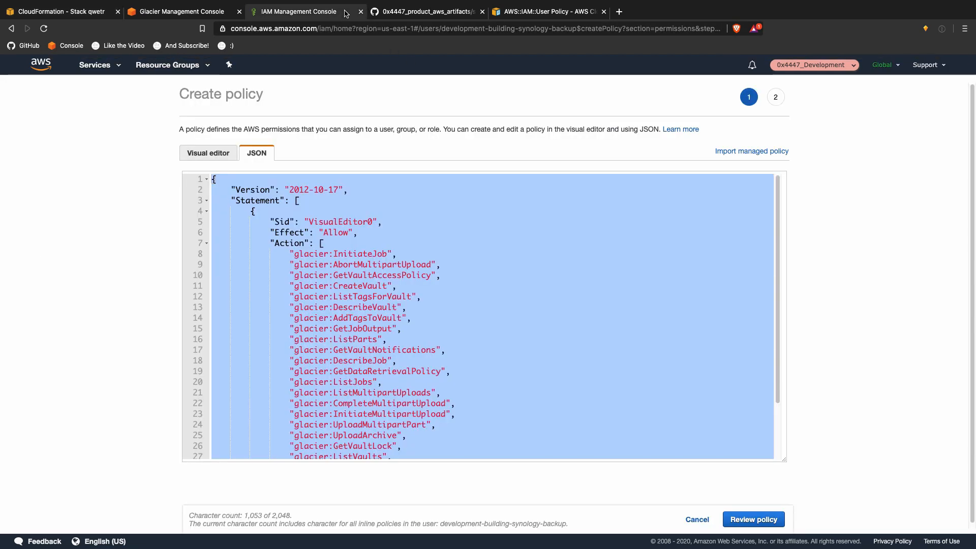
click(697, 520)
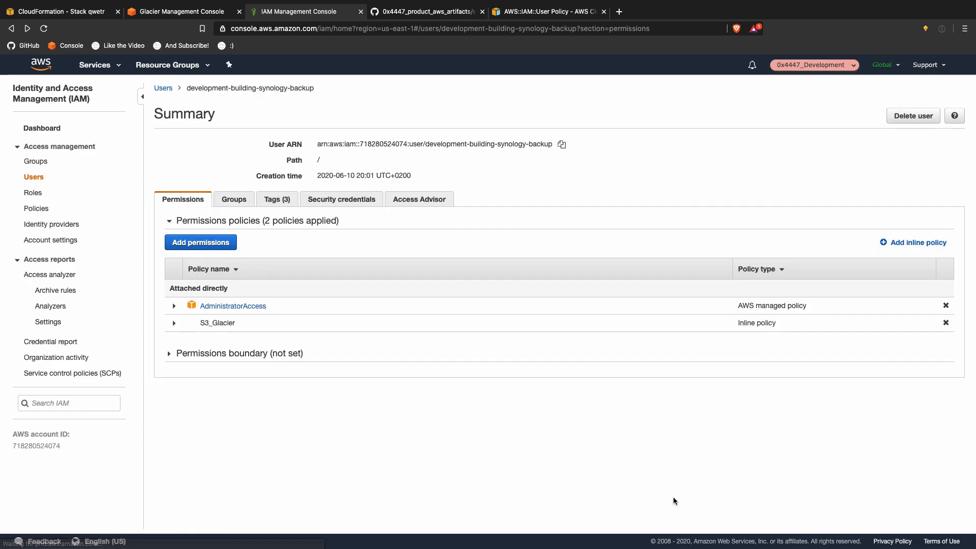
click(42, 29)
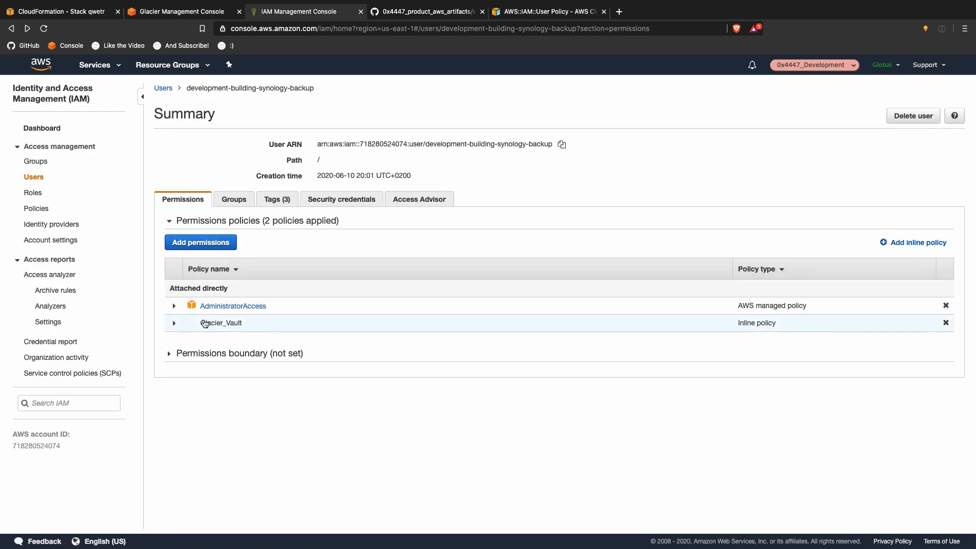
click(945, 305)
click(610, 189)
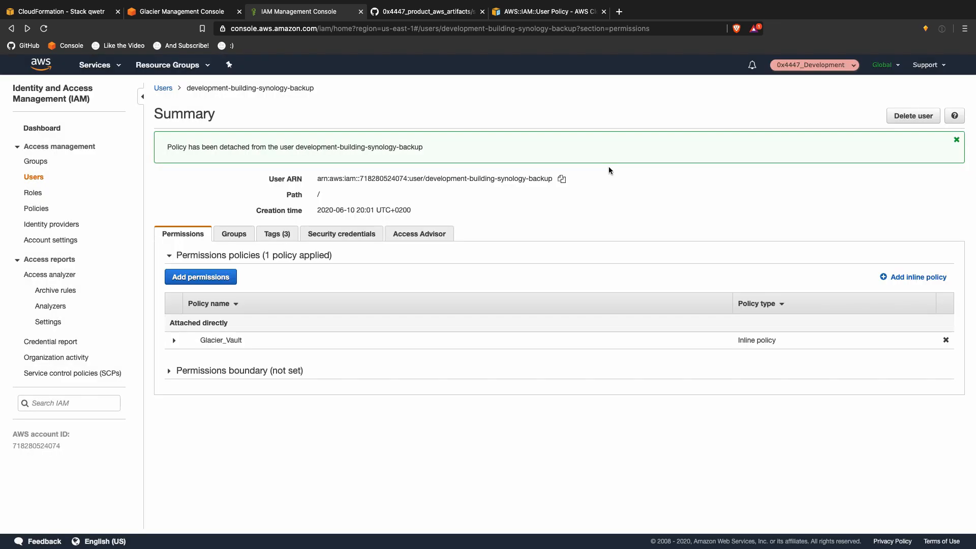
key(ctrl+Up)
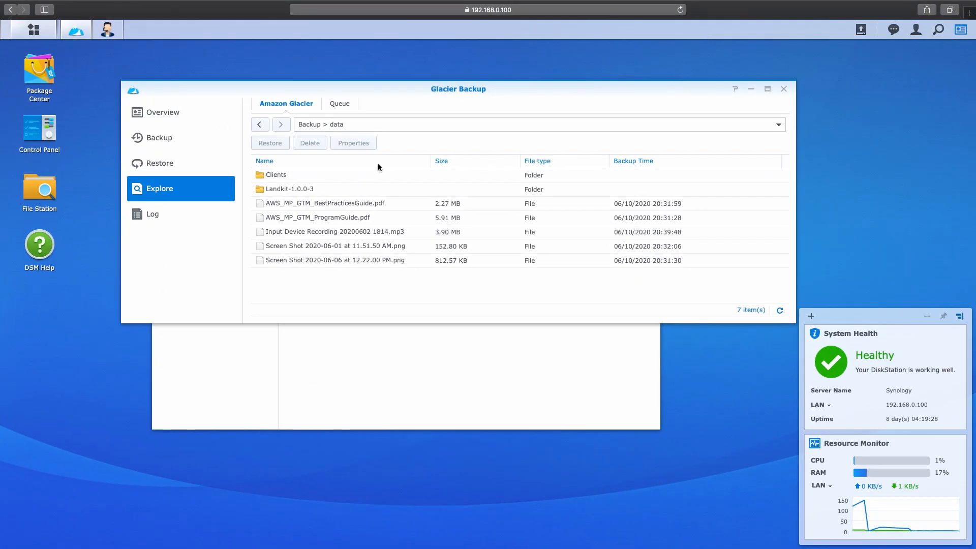
Step: Run the Glacier Backup task again with Back up now
click(172, 136)
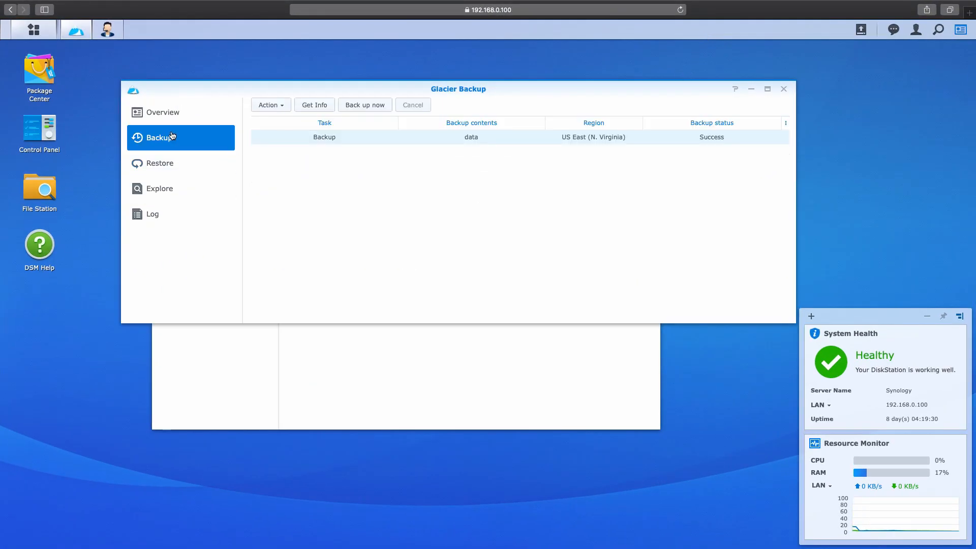
click(291, 105)
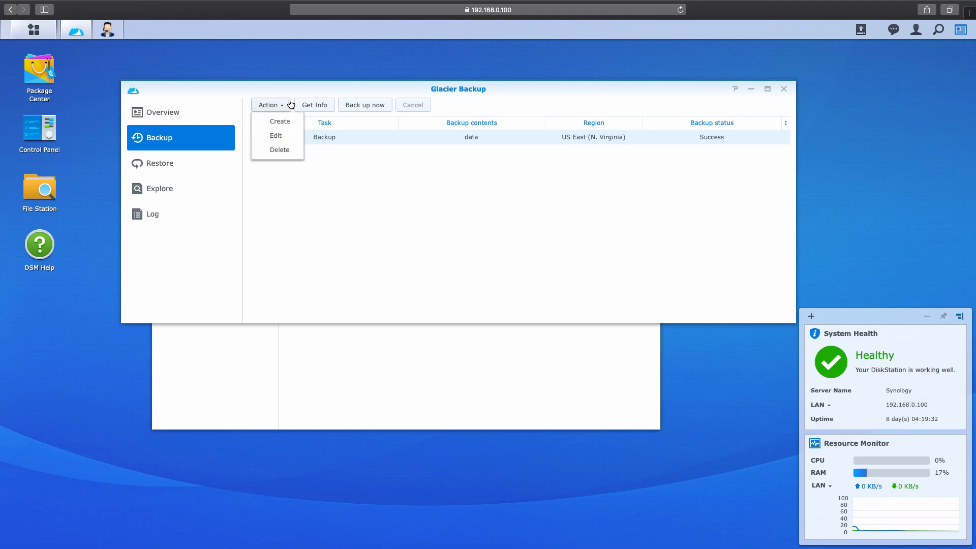
click(357, 180)
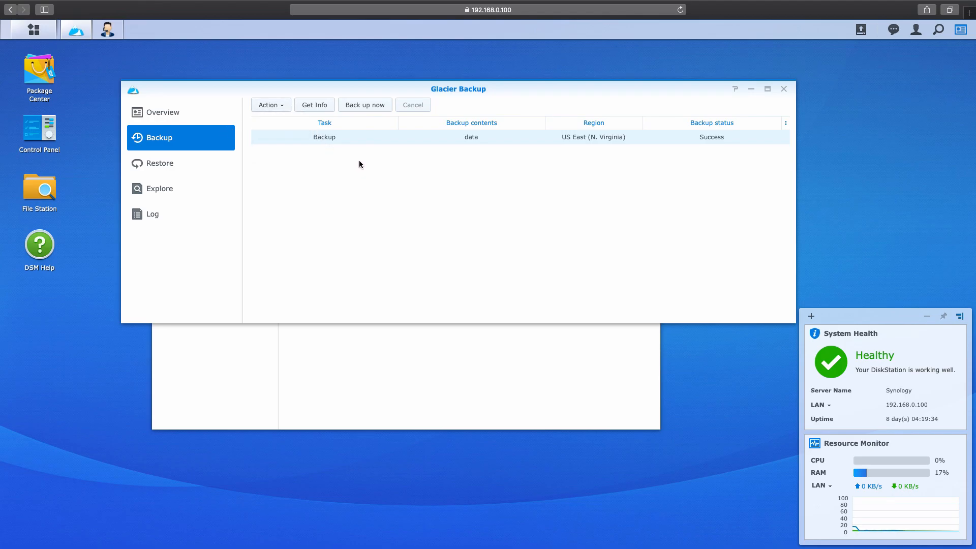
click(374, 105)
click(786, 123)
click(635, 243)
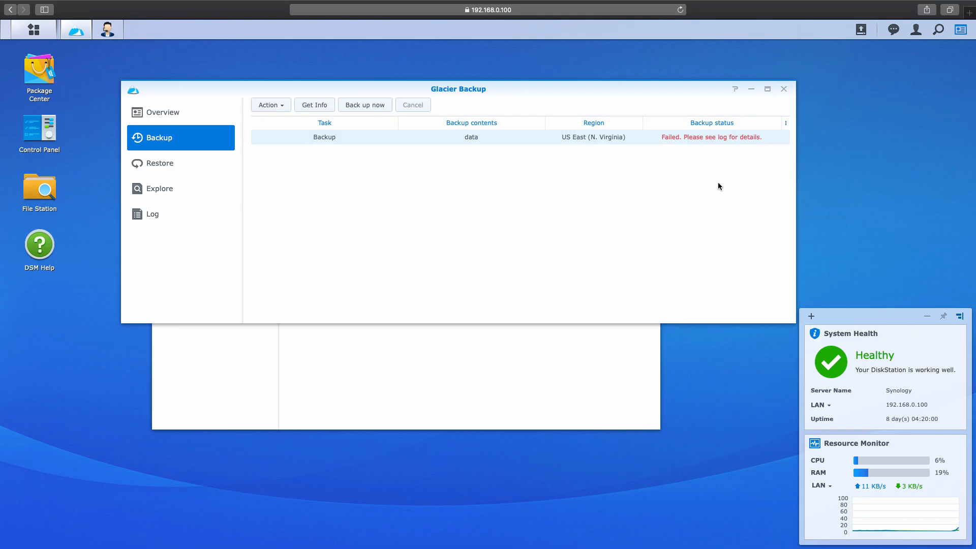
Step: Inspect the backup log's Delete failed error showing glacier:DeleteArchive is not authorized
click(220, 216)
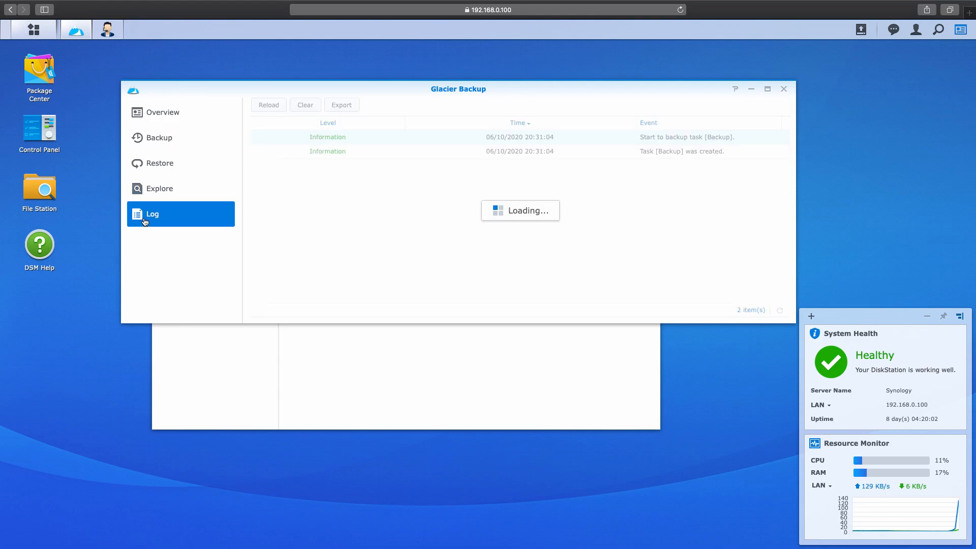
click(356, 137)
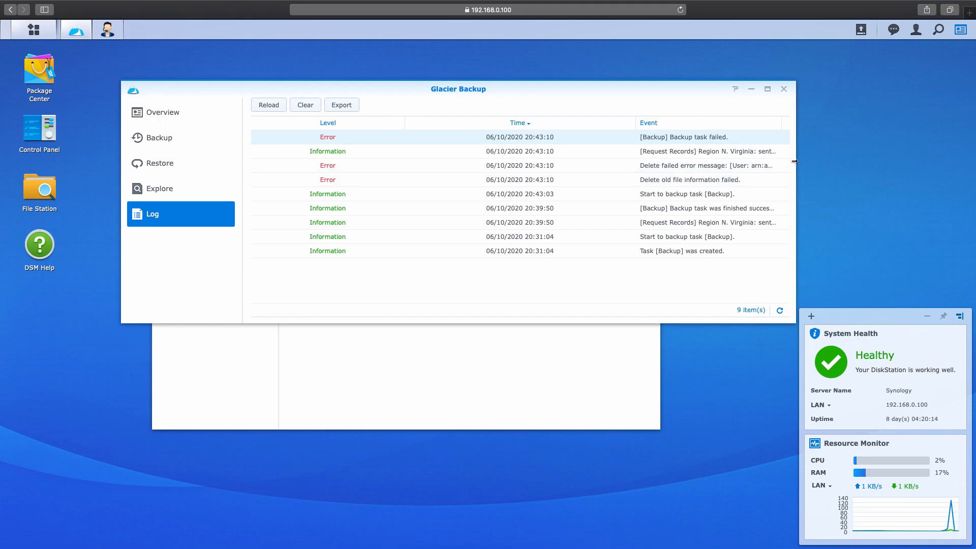
click(544, 163)
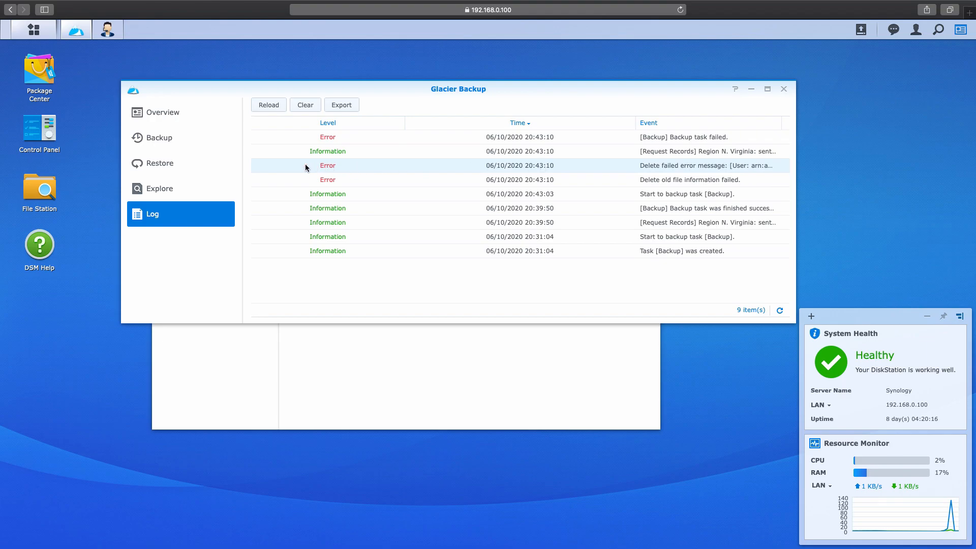
click(350, 109)
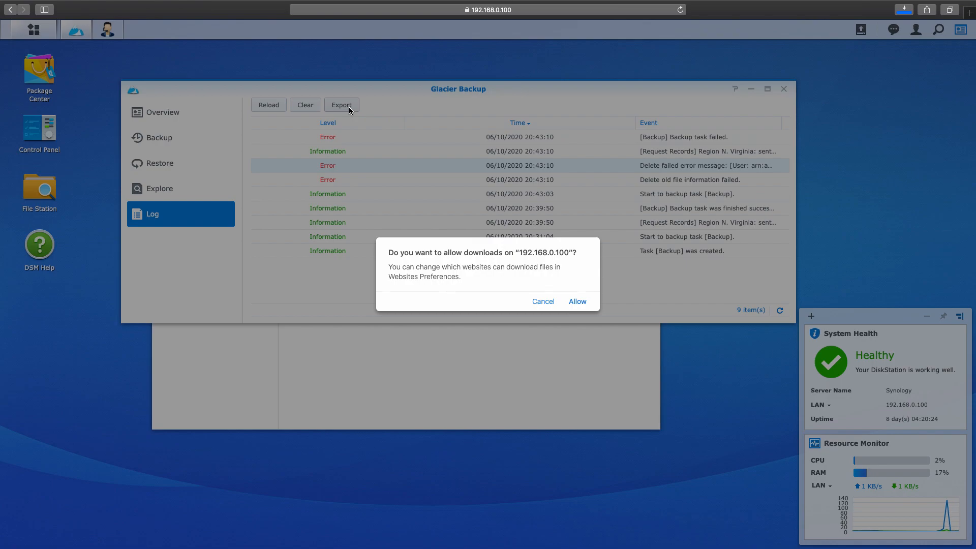
click(542, 302)
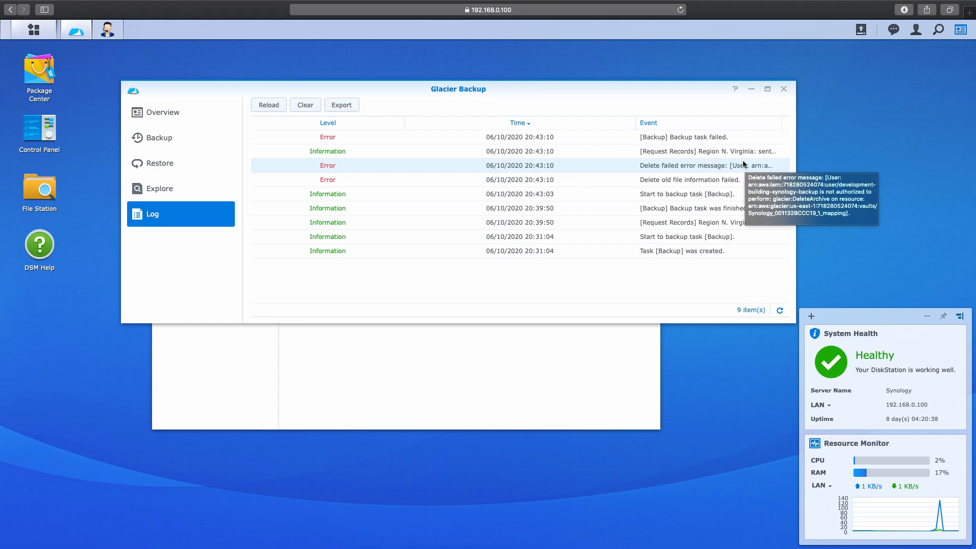
key(ctrl+Up)
click(451, 49)
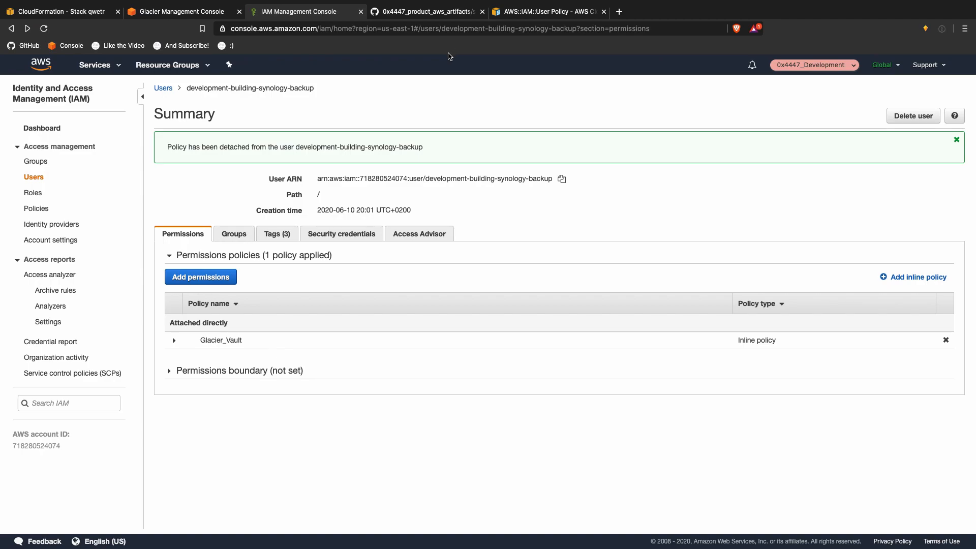
Step: Duplicate the glacier:ListVaults action line in synology.json
key(ctrl+Up)
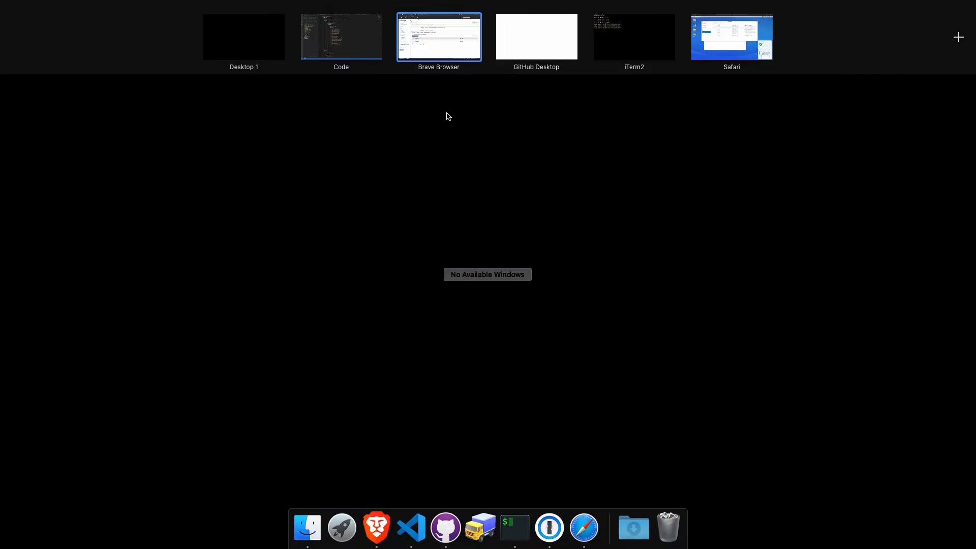
click(464, 41)
key(ctrl+Up)
click(327, 31)
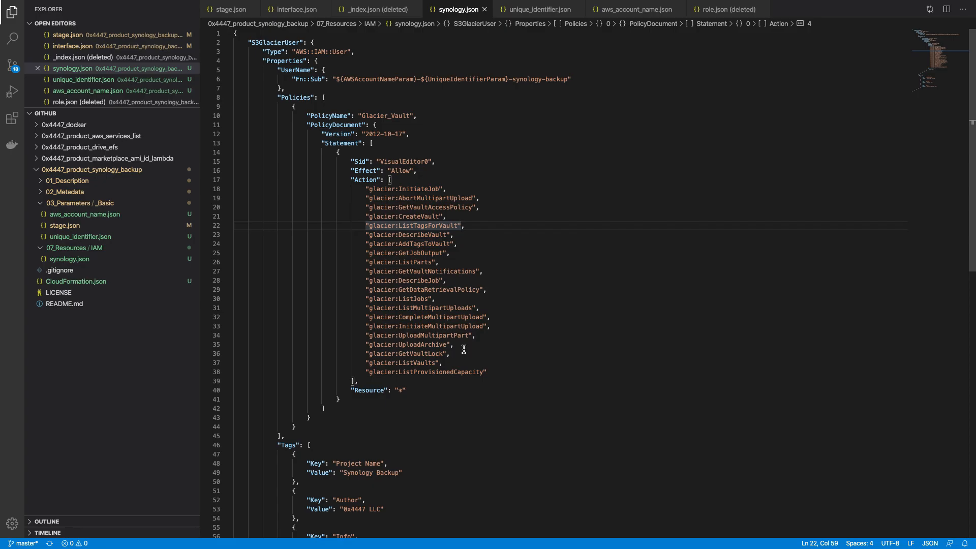
click(503, 364)
key(ctrl+shift+d)
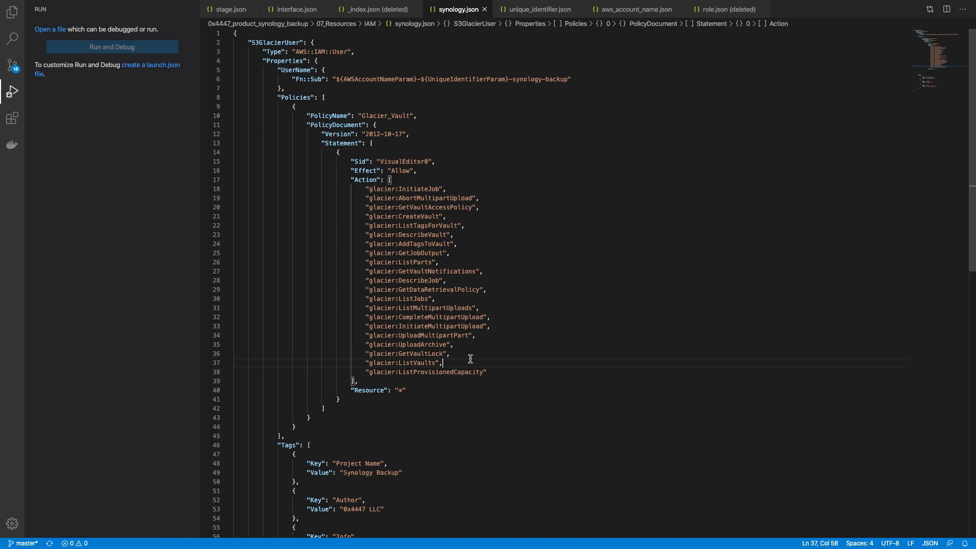
key(shift+Home)
key(shift+alt+Down)
key(alt+shift+Left)
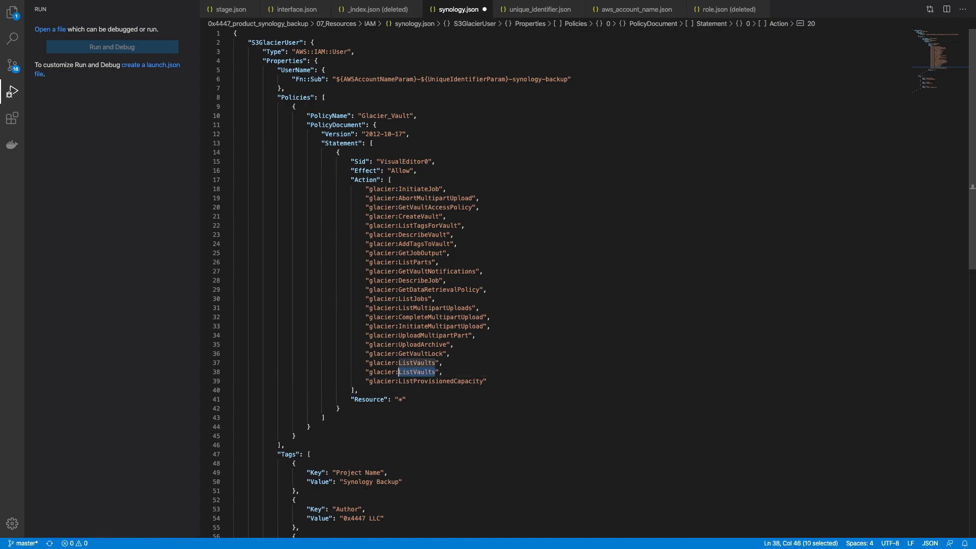
Step: Change the duplicated action to glacier:DeleteArchive and save synology.json
key(ctrl+Up)
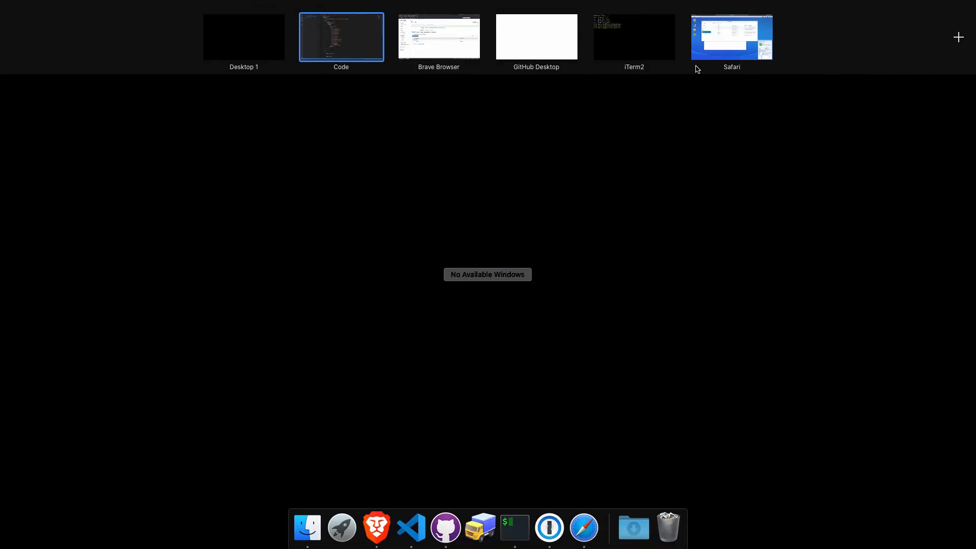
click(730, 37)
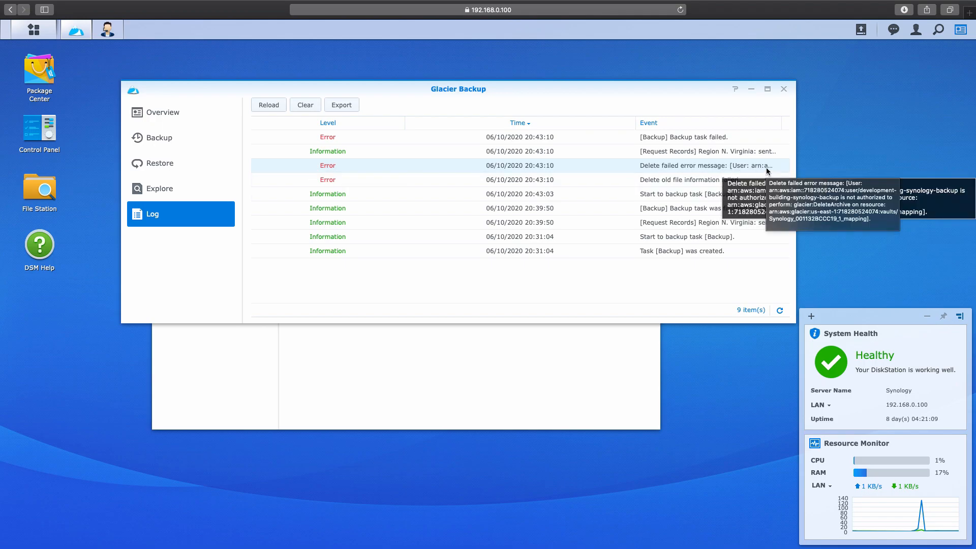
key(ctrl+Up)
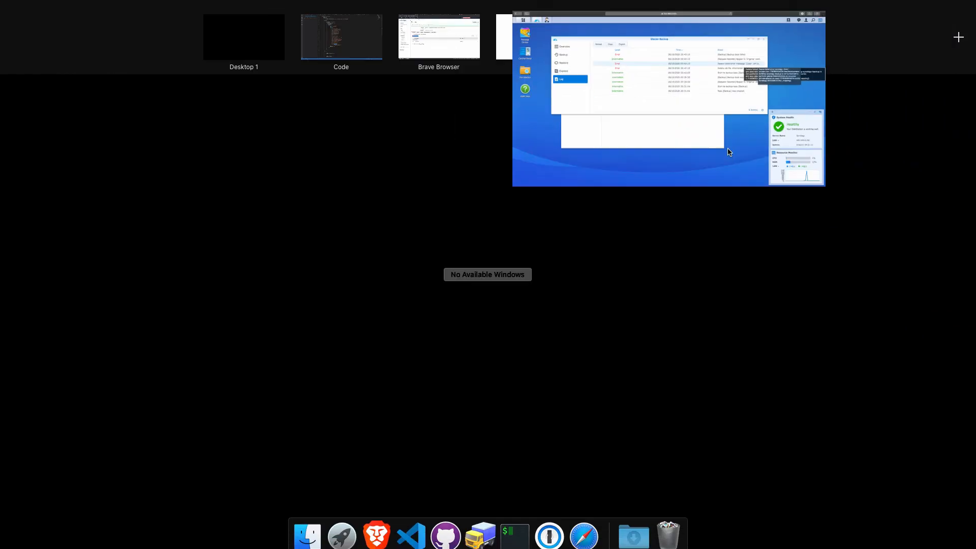
click(458, 43)
key(ctrl+Up)
click(352, 47)
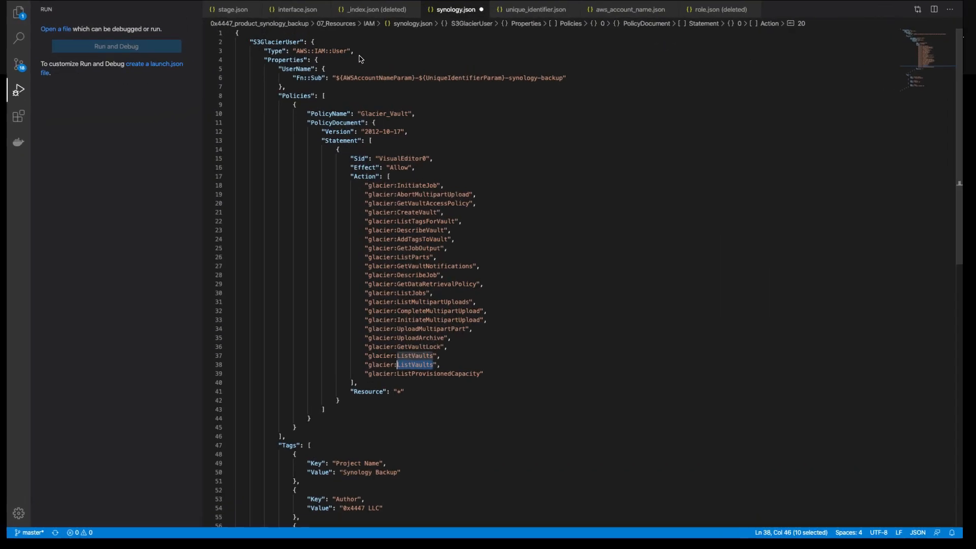
text(DeleteArch)
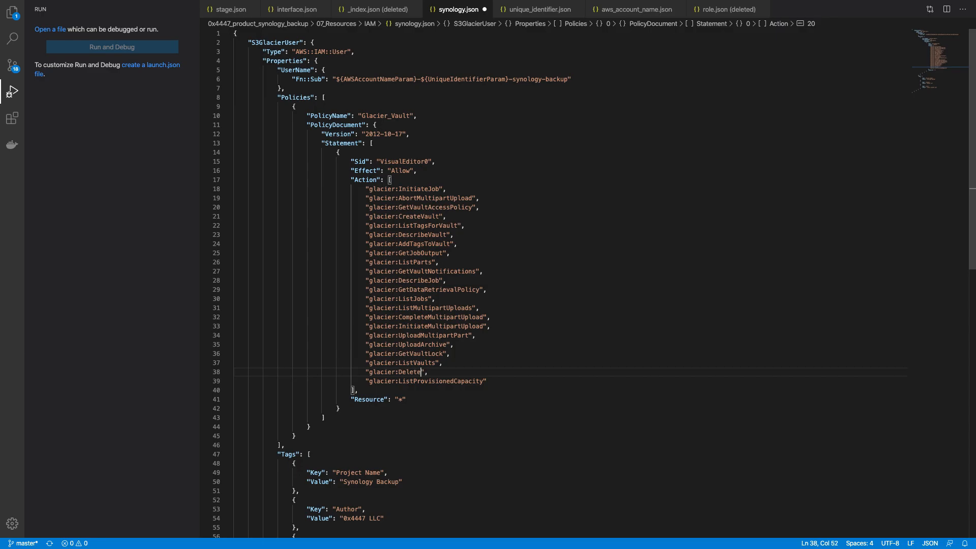
text(ive)
key(ctrl+s)
Step: Rerun grapes -s . in the terminal
key(ctrl+Up)
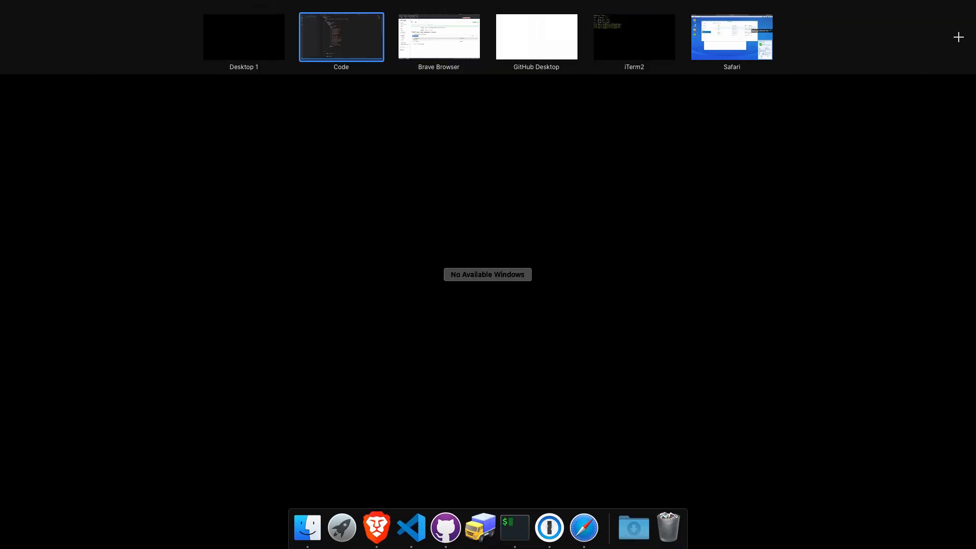
key(ctrl+Up)
key(ctrl+Up)
click(633, 39)
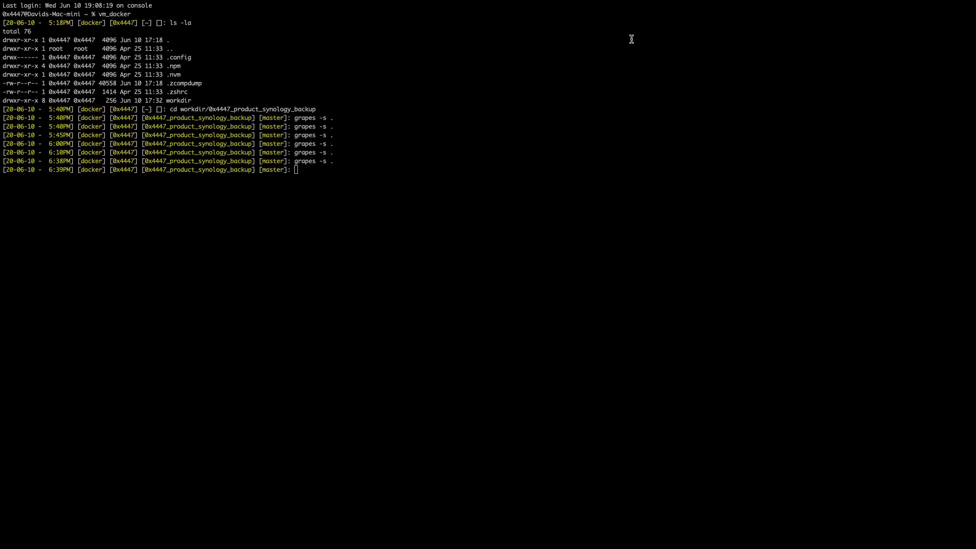
key(Up)
key(Return)
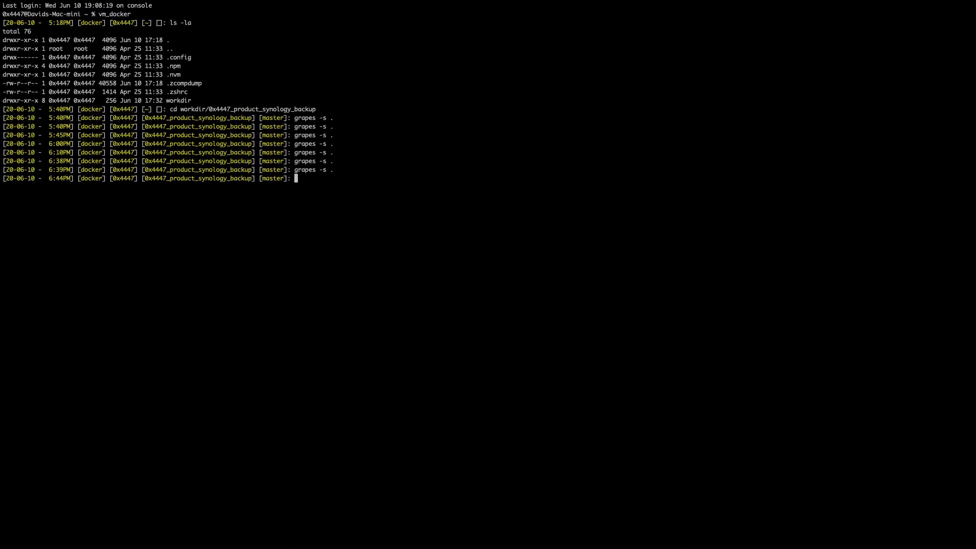
key(ctrl+Up)
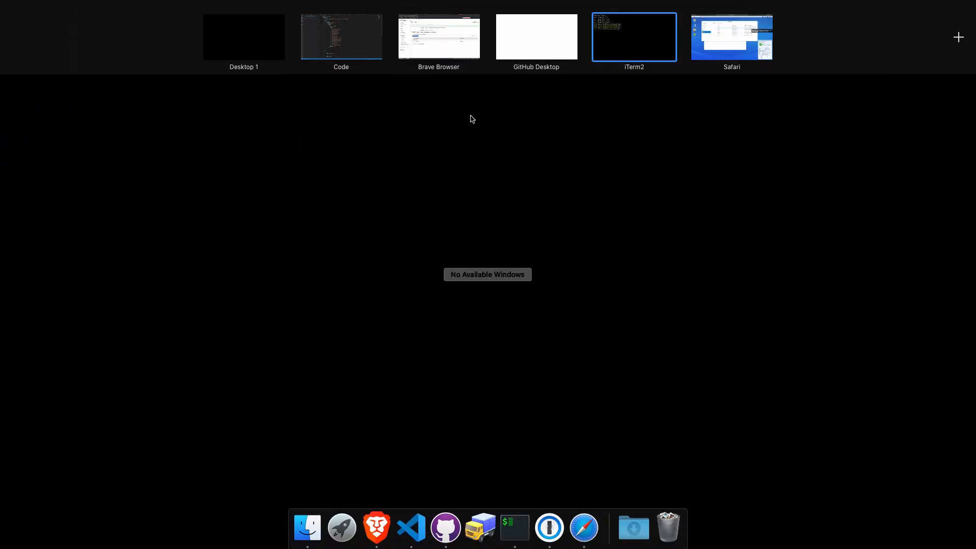
click(453, 49)
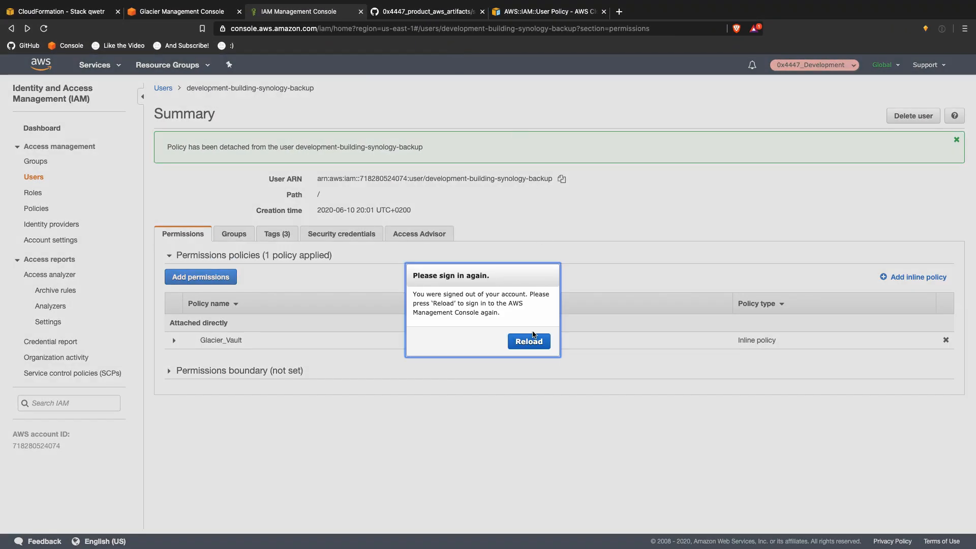
Step: Replace the qwetr stack's template with the uploaded CloudFormation.json file
click(529, 341)
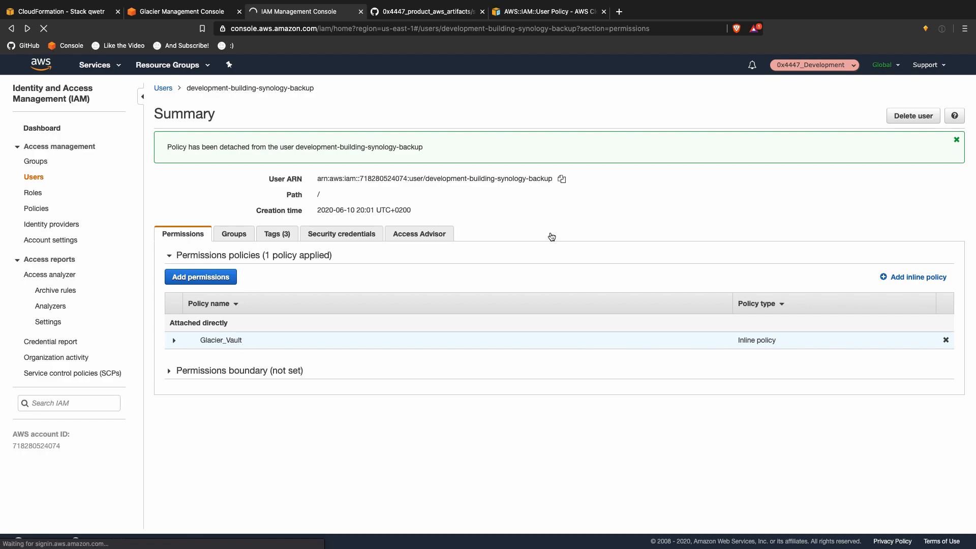
click(66, 13)
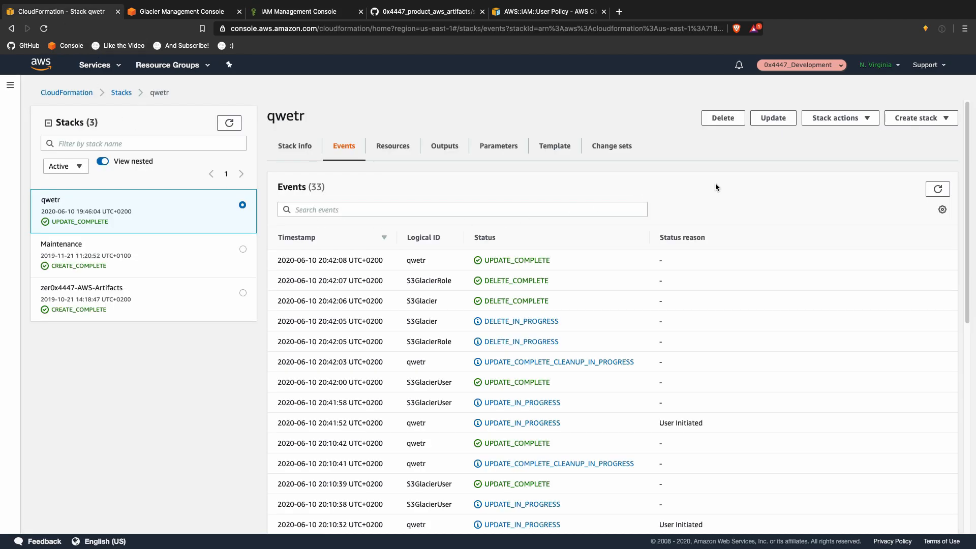
click(773, 117)
click(452, 206)
click(498, 315)
click(280, 356)
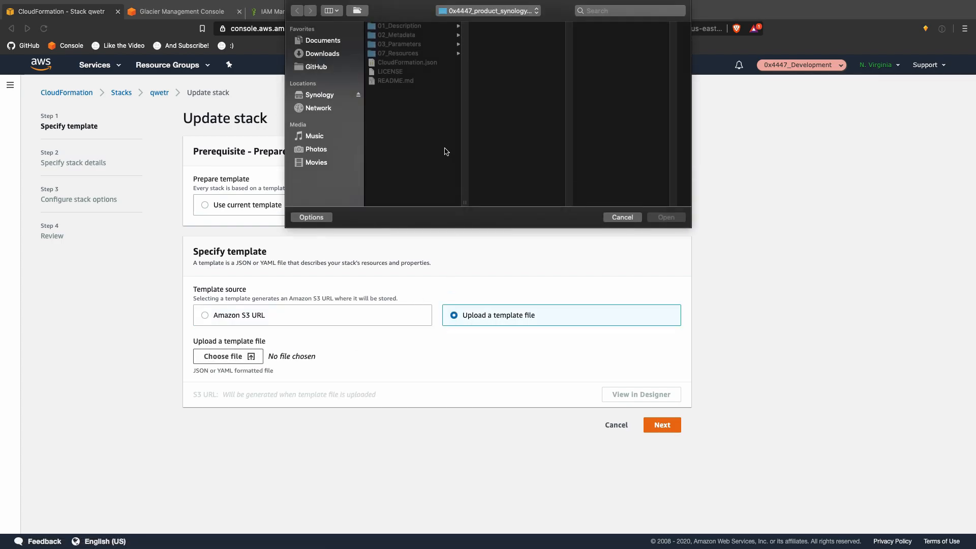
double_click(430, 64)
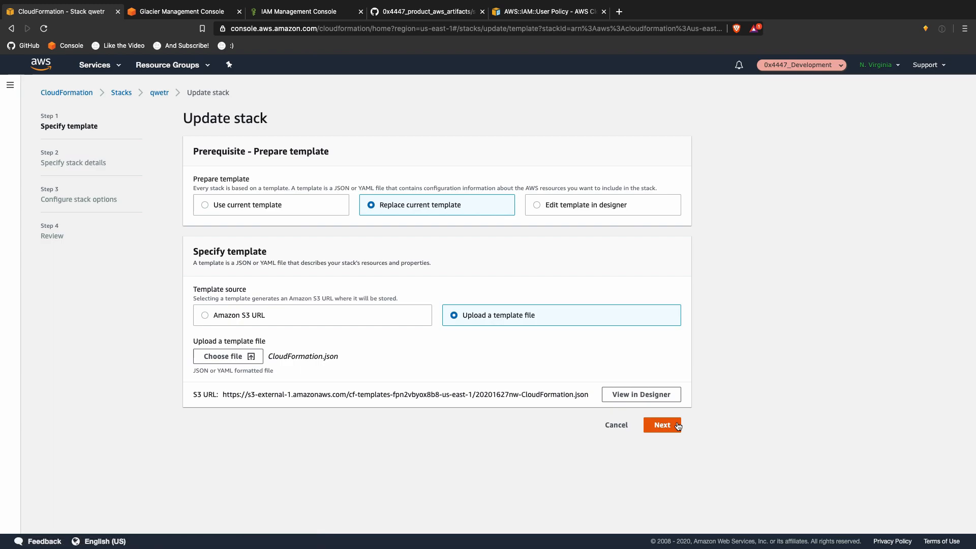
Step: Proceed through the update pages, acknowledge IAM resource creation, and submit the update
click(677, 426)
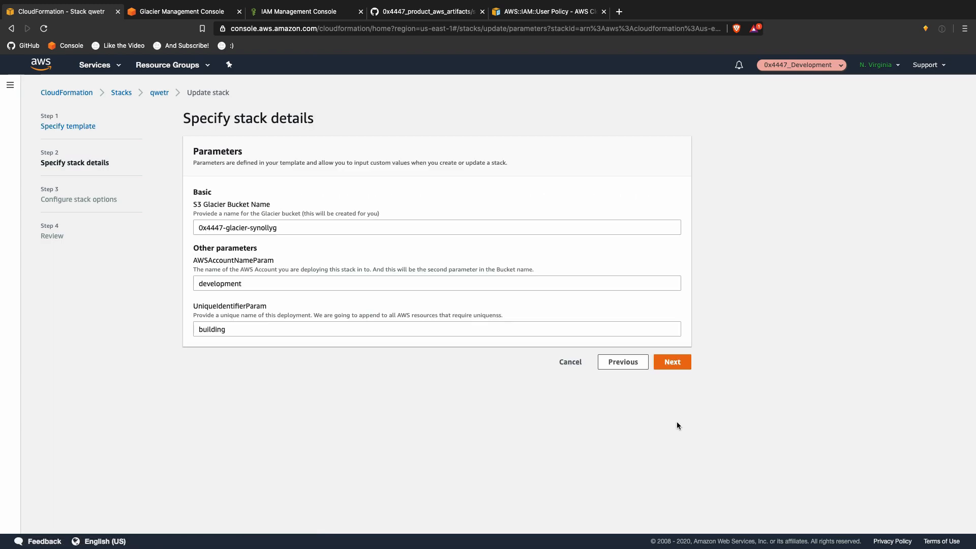
click(672, 363)
scroll(670, 364, down, 3)
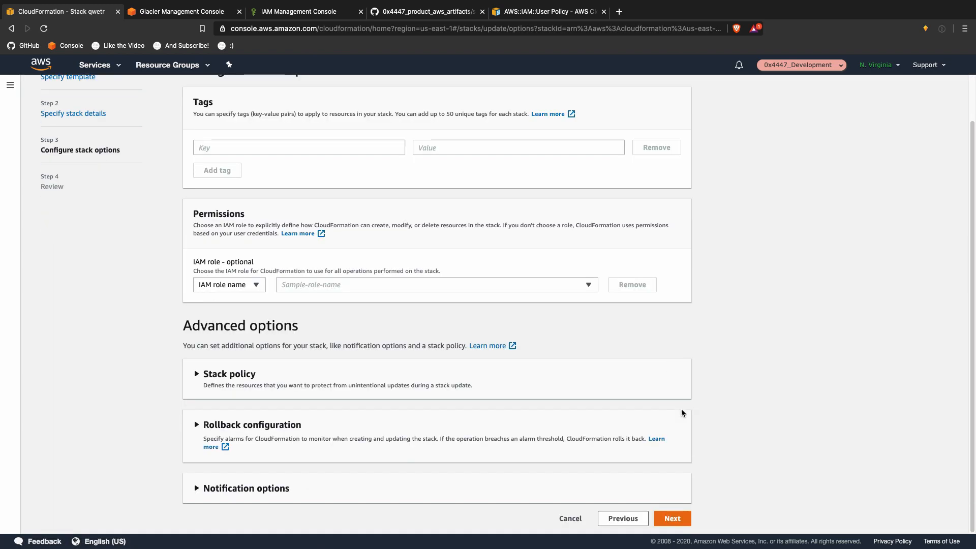
click(671, 518)
scroll(635, 506, down, 10)
click(494, 487)
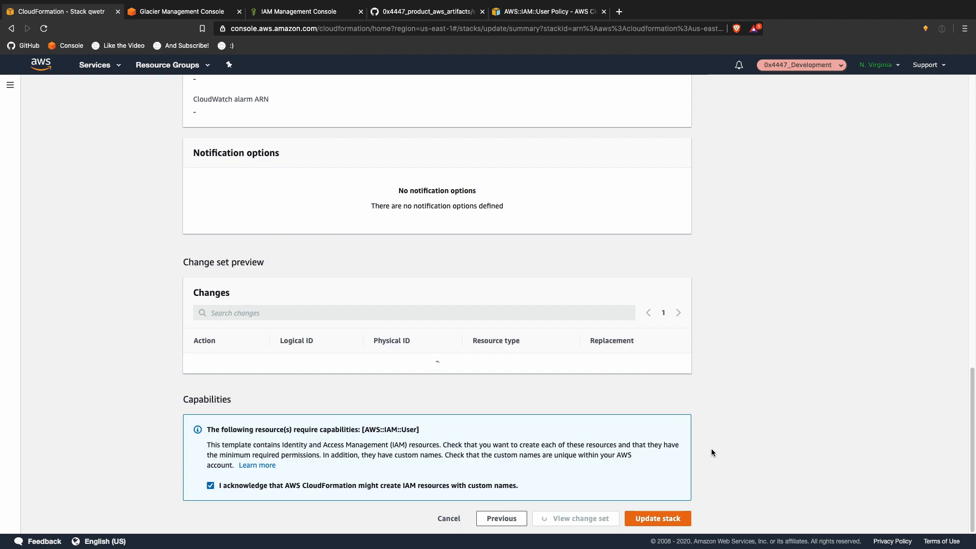
click(661, 518)
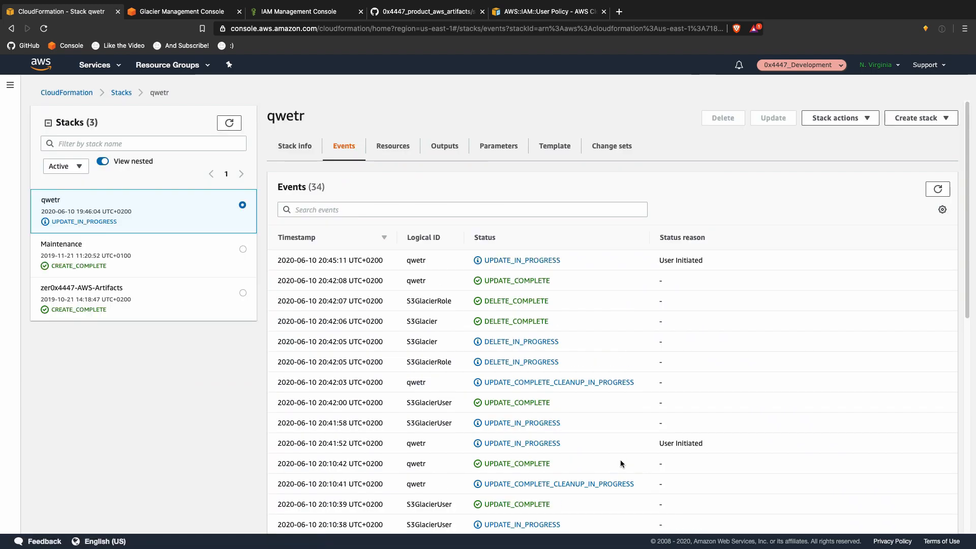
Step: Refresh the stack events until the update shows UPDATE_COMPLETE
click(931, 191)
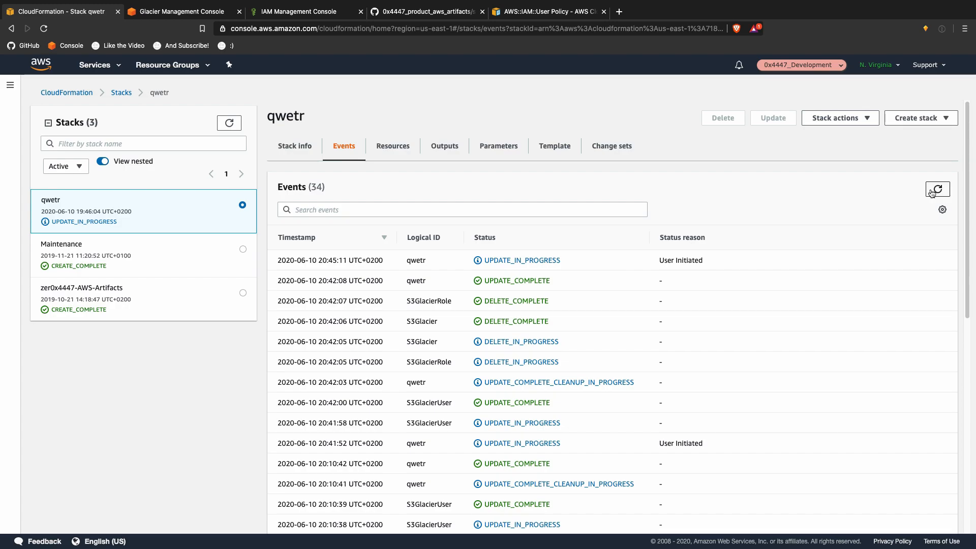
click(931, 191)
click(931, 191)
key(ctrl+Up)
Step: Rerun the Glacier backup and confirm the log shows it finished successfully at 20:45:36
click(747, 32)
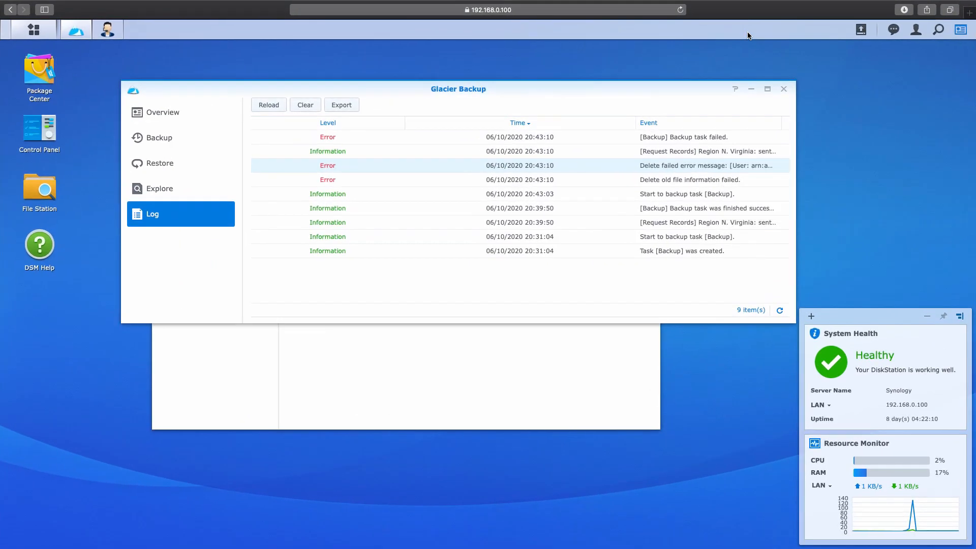
click(163, 133)
click(364, 105)
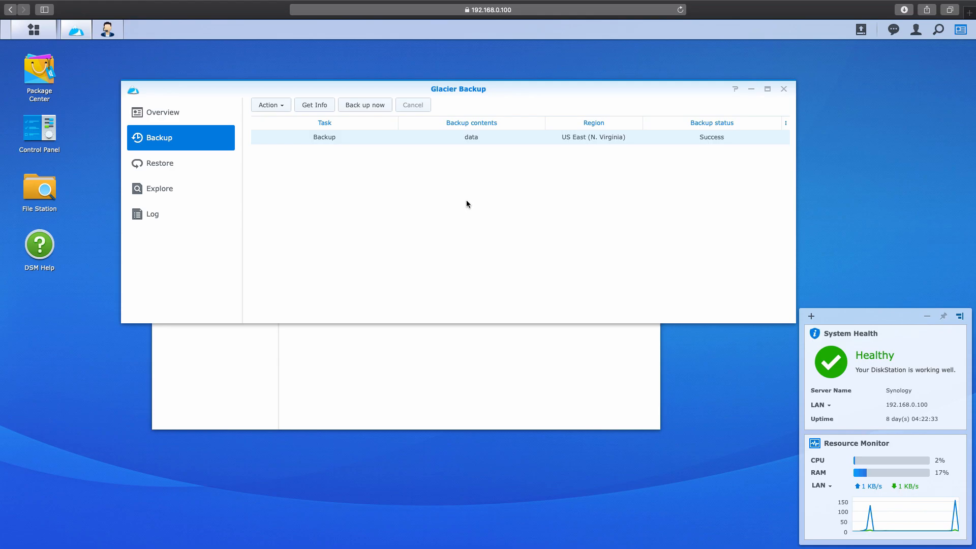
click(192, 210)
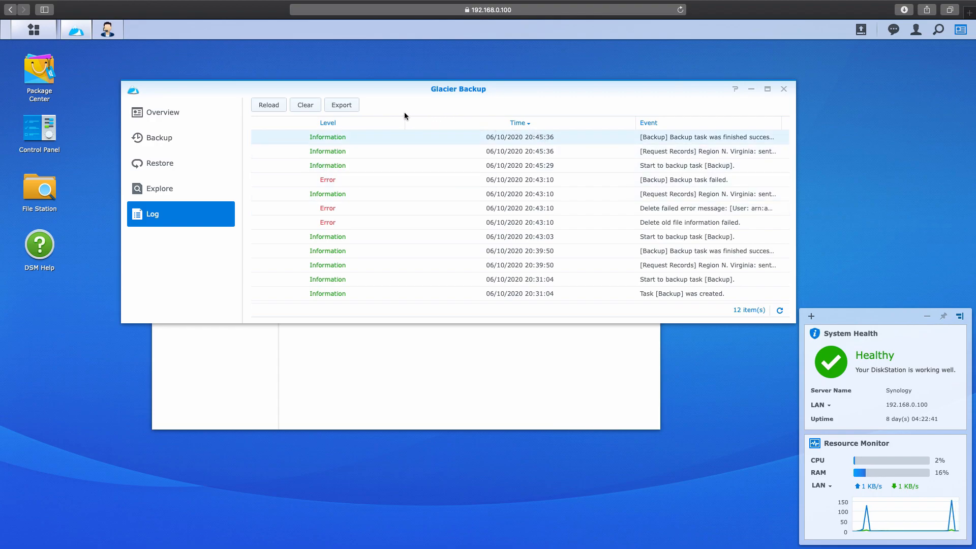
key(ctrl+Up)
key(ctrl+Up)
key(ctrl+Up)
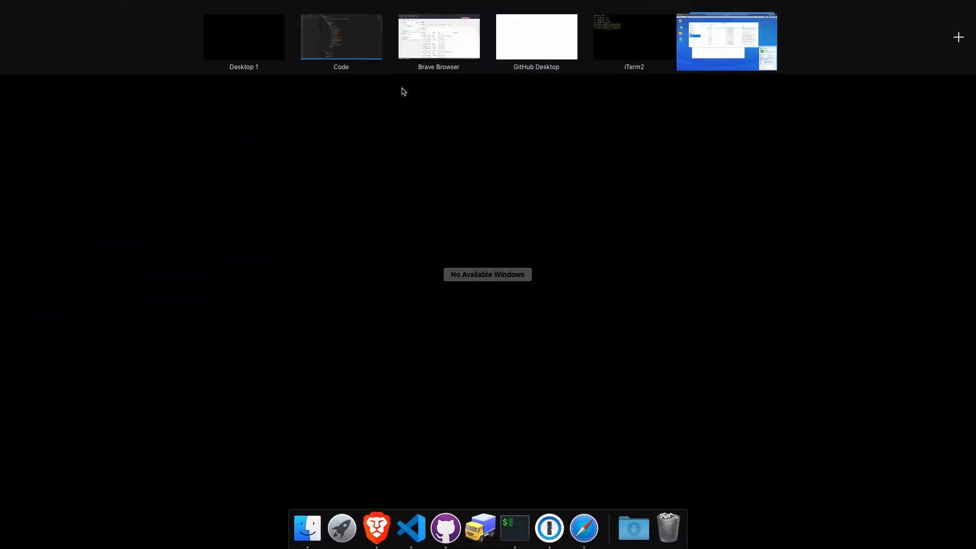
key(ctrl+Up)
key(ctrl+Up)
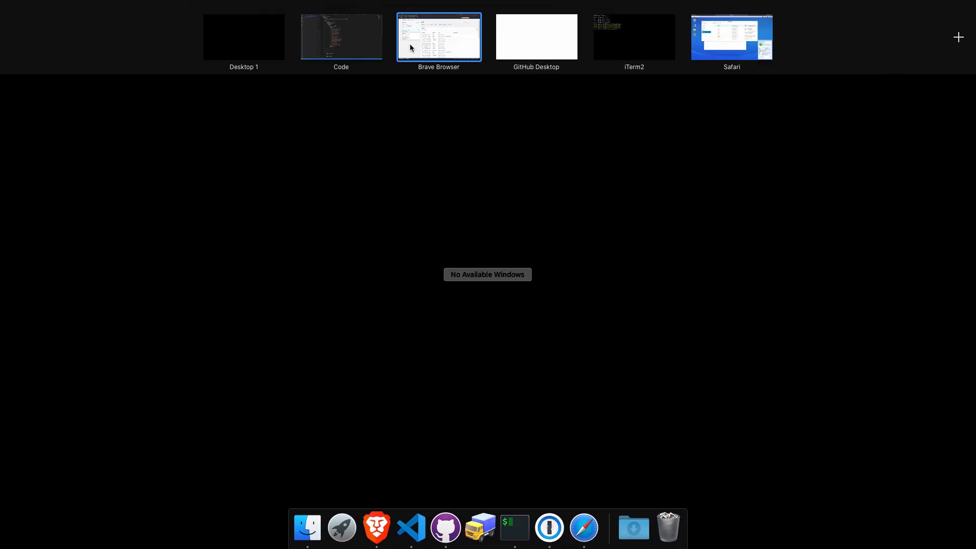
Step: Reload the Glacier console and refresh the vault list
click(475, 42)
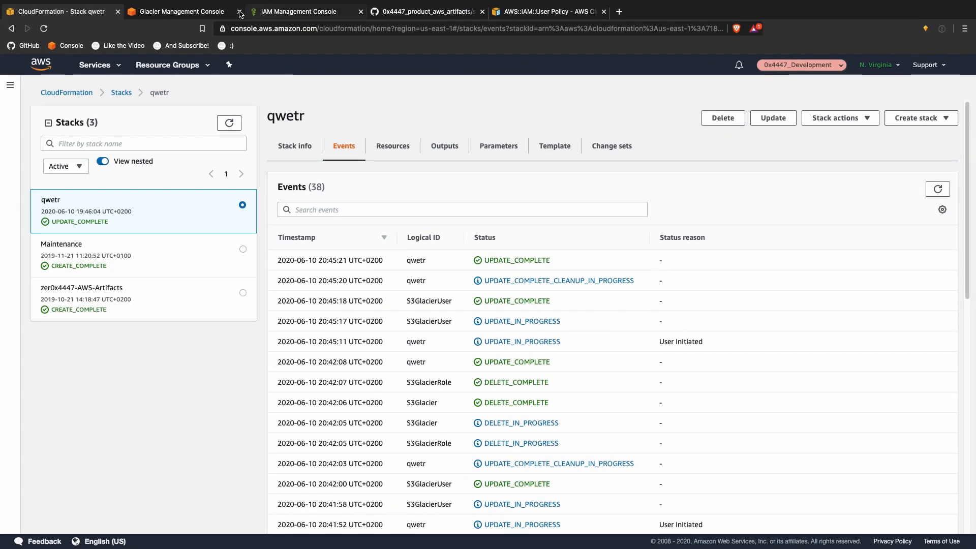
click(213, 11)
click(529, 354)
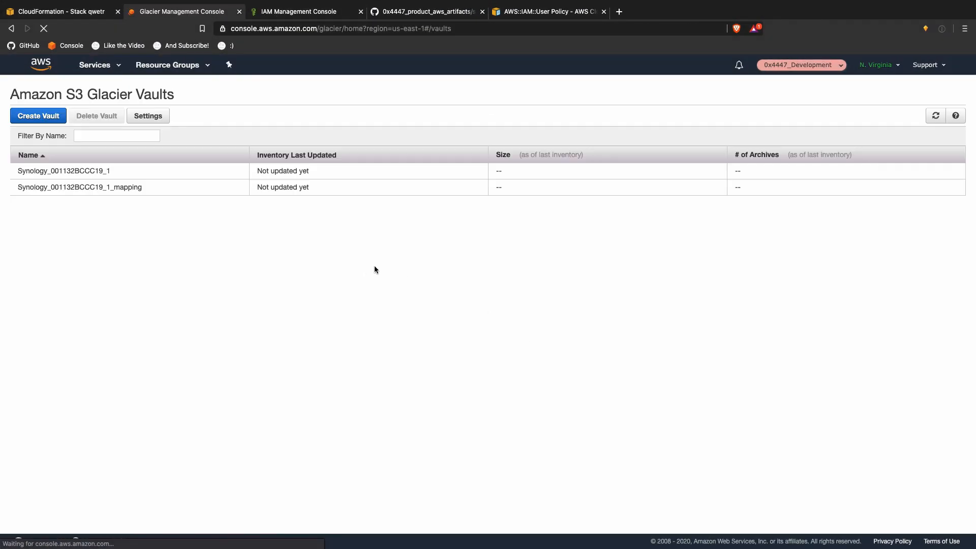
click(935, 115)
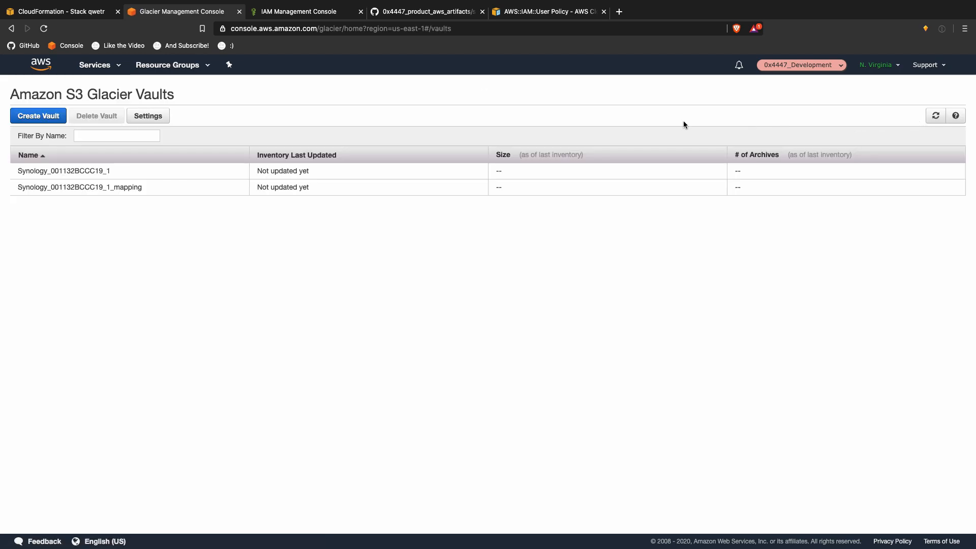
Step: Open the AWS::IAM::AccessKey documentation and copy its JSON syntax block
click(529, 12)
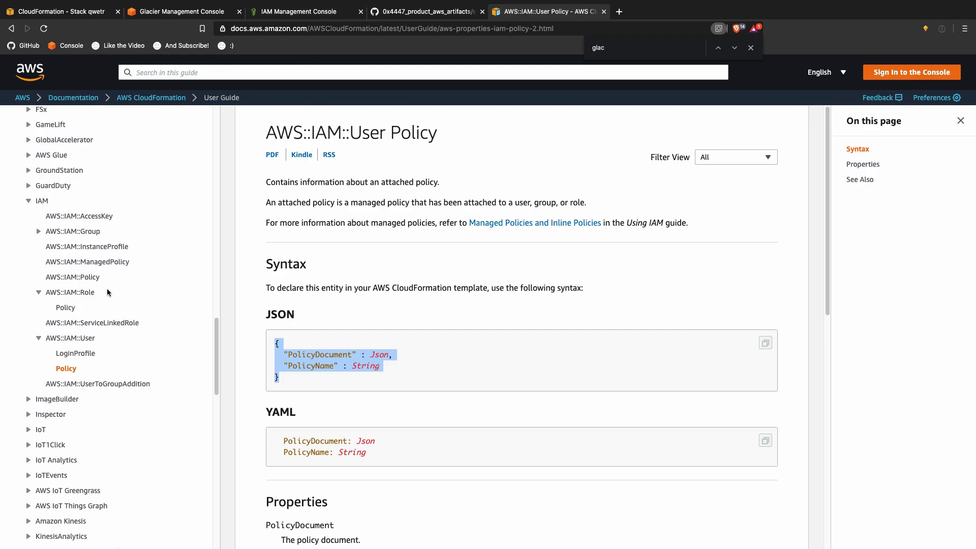
click(80, 216)
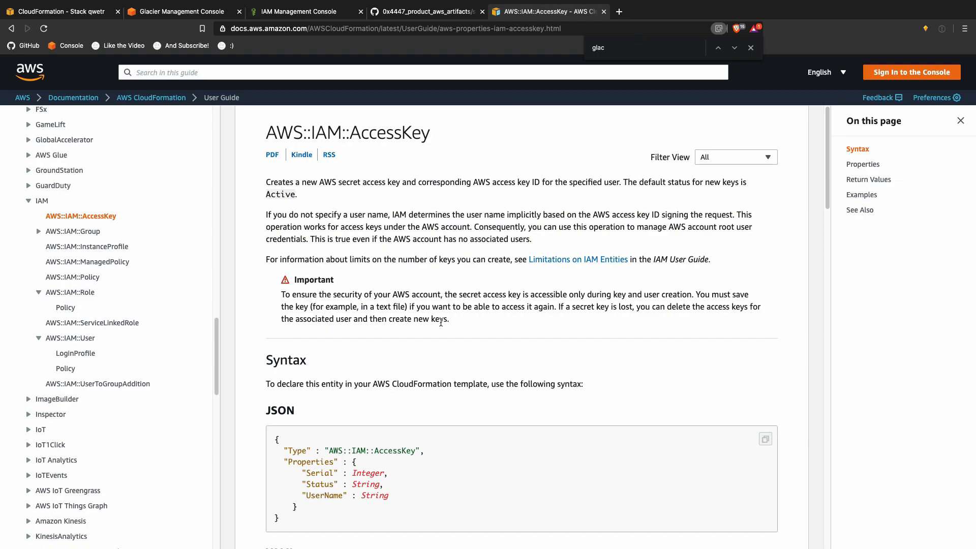
scroll(456, 362, down, 4)
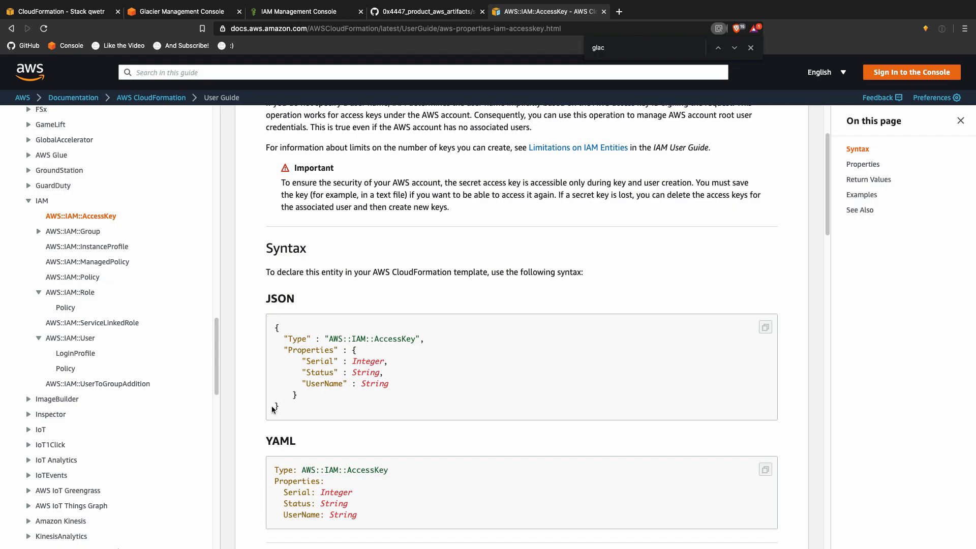
drag(285, 405, 276, 327)
key(super+c)
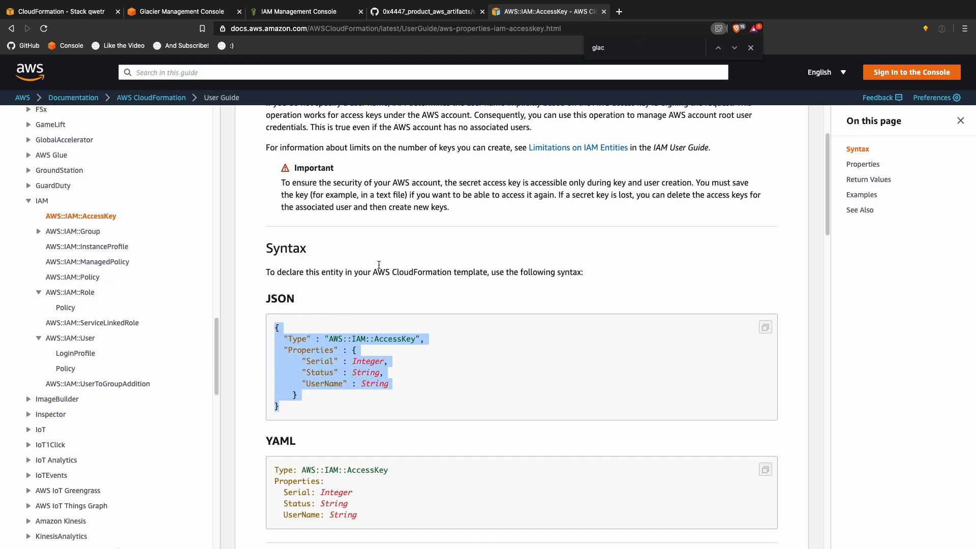
key(ctrl+Up)
click(343, 40)
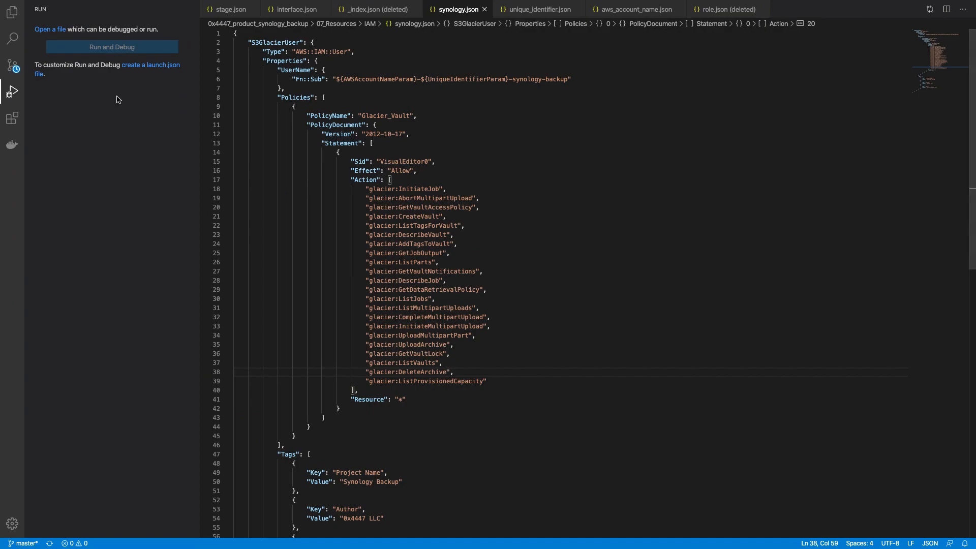
Step: Create access_key.json in the IAM folder and paste the AccessKey JSON syntax into it
click(10, 23)
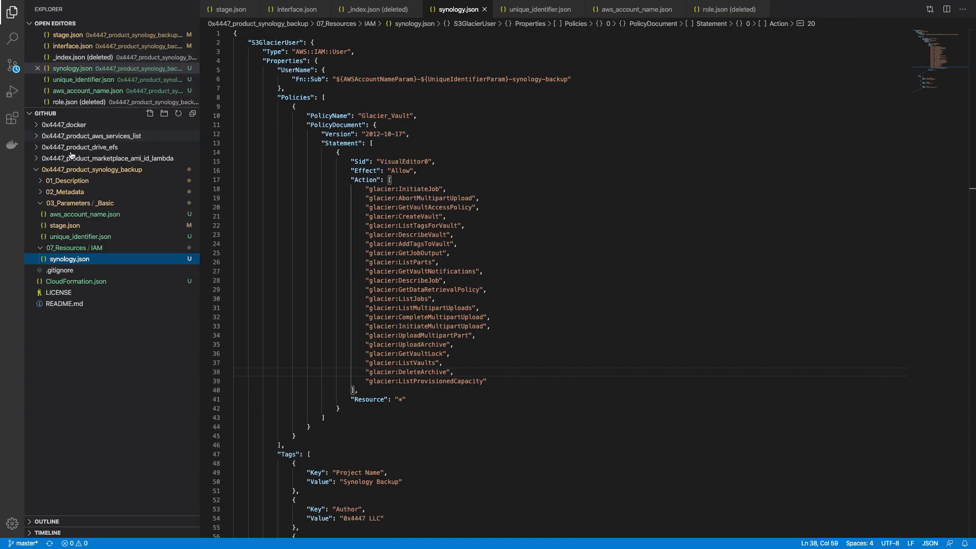
right_click(92, 250)
click(106, 256)
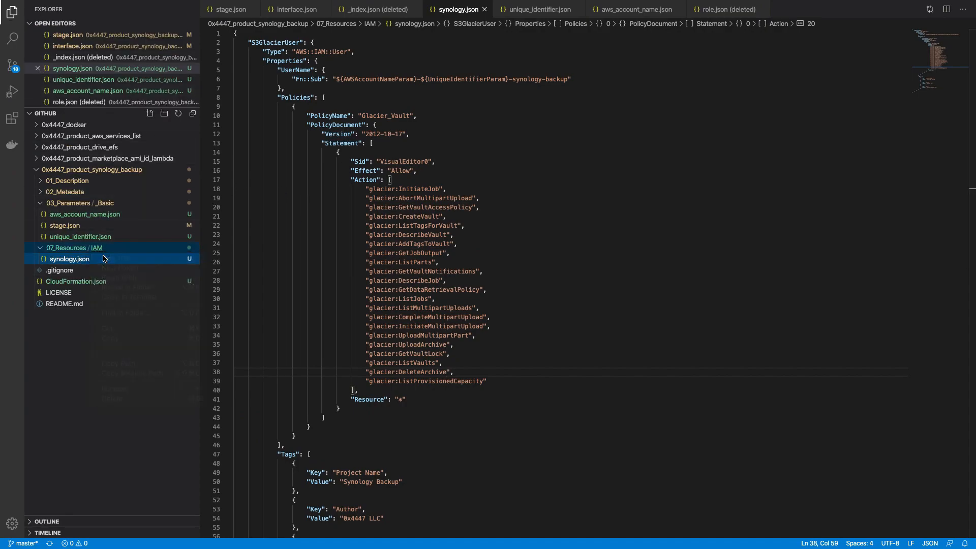
text(access_ke)
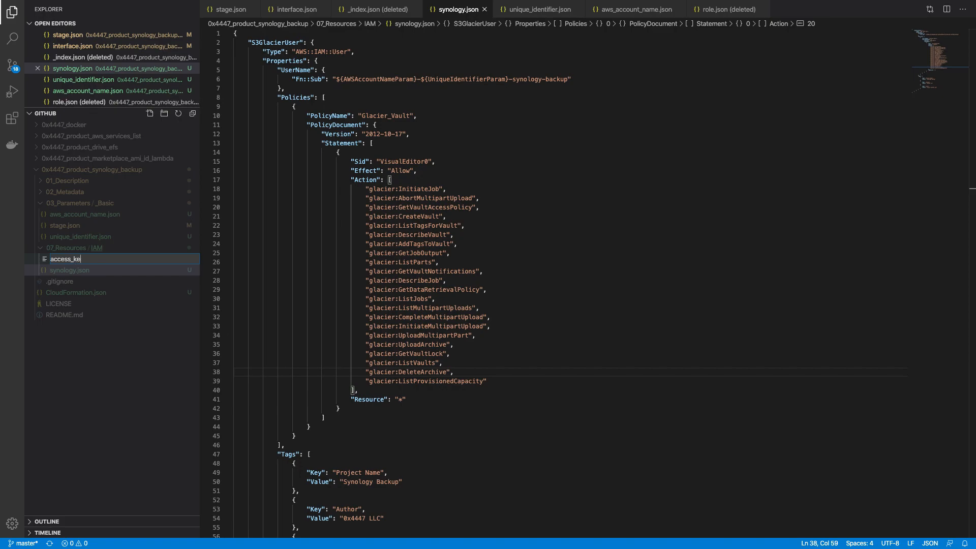
text(y.json)
key(Return)
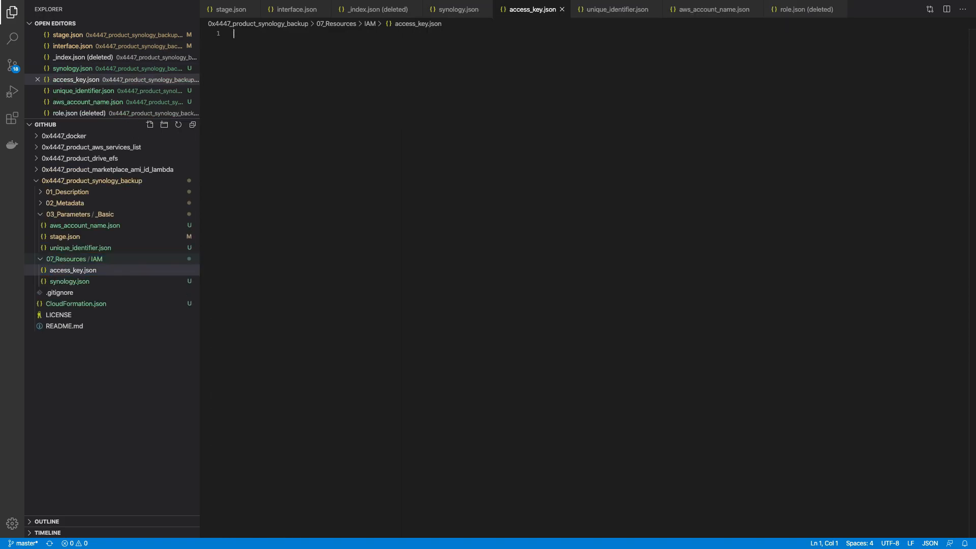
text({)
key(Return)
text("":)
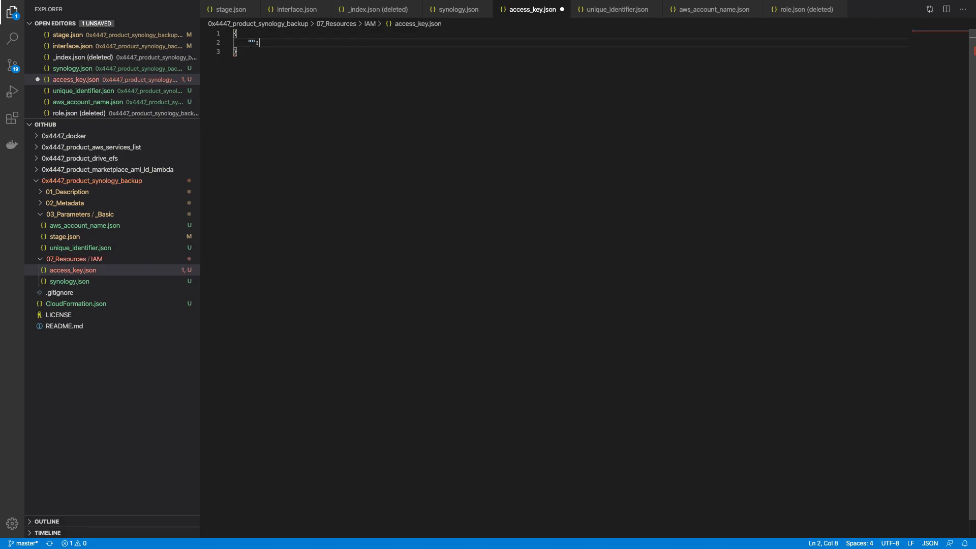
key(super+v)
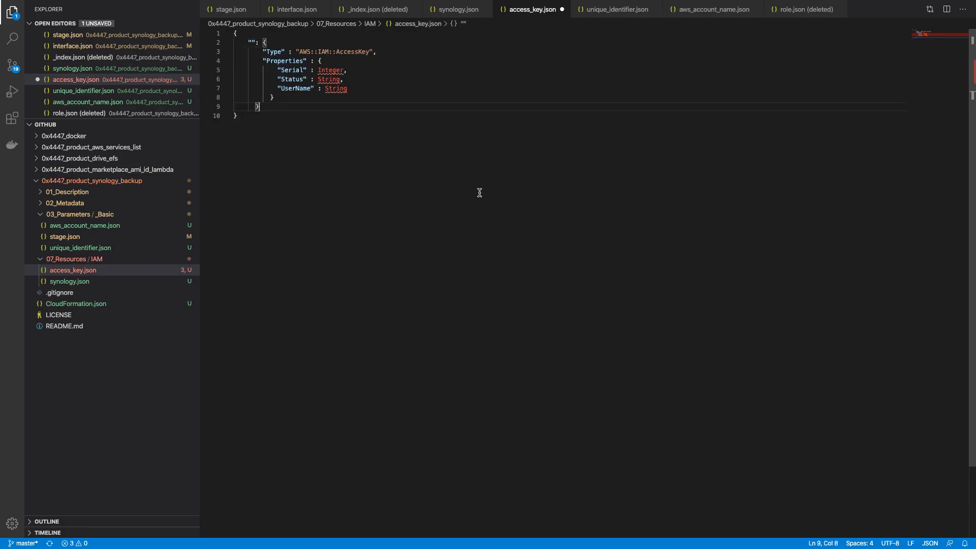
Step: Name the resource S3GlacierUserAccessKey and save access_key.json
click(74, 282)
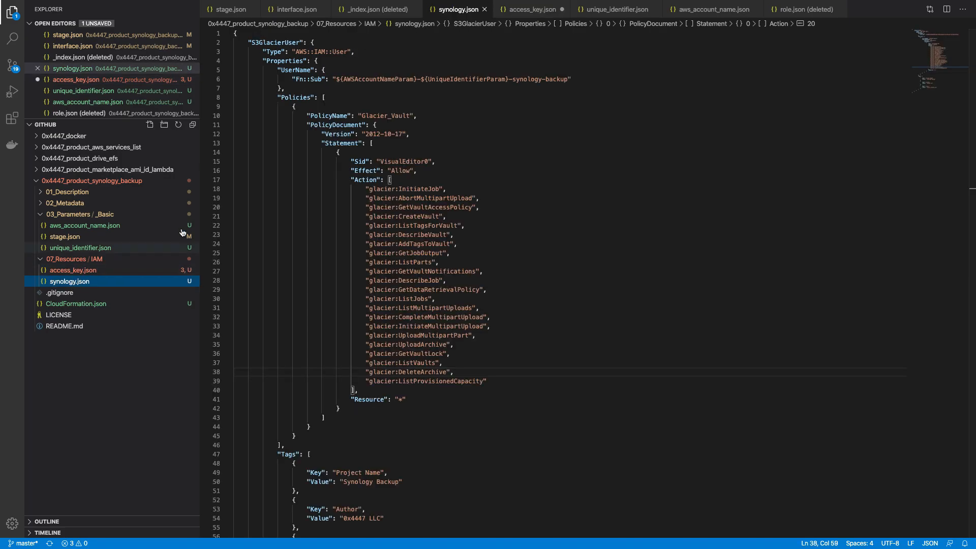
click(110, 270)
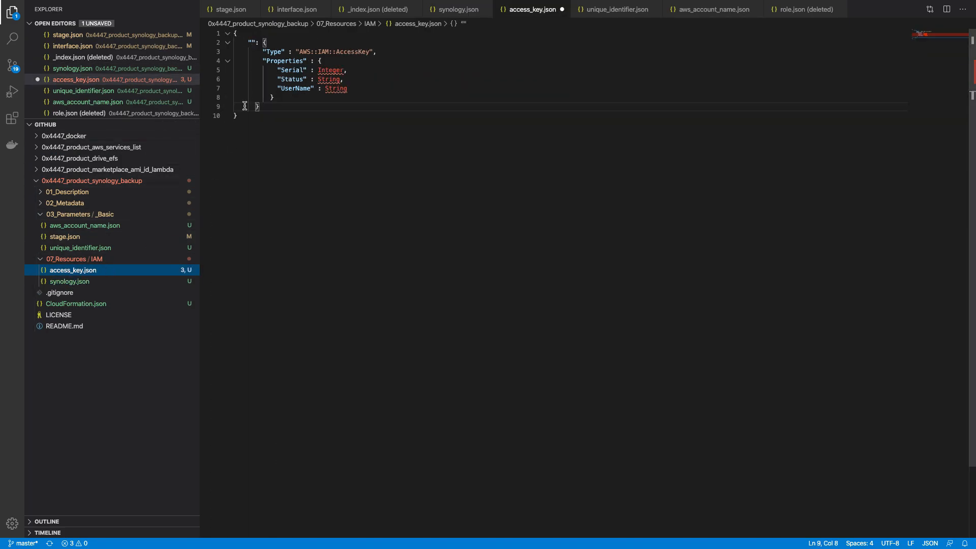
click(253, 43)
text(S3GlacierUser)
text(Access)
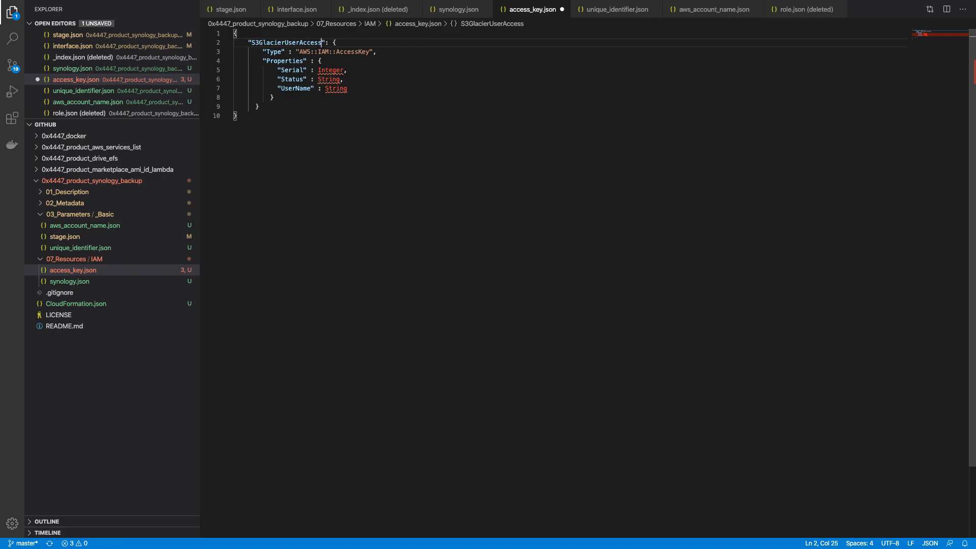
text(Key)
key(super+s)
Step: Read through the AccessKey documentation's property descriptions
key(super+Tab)
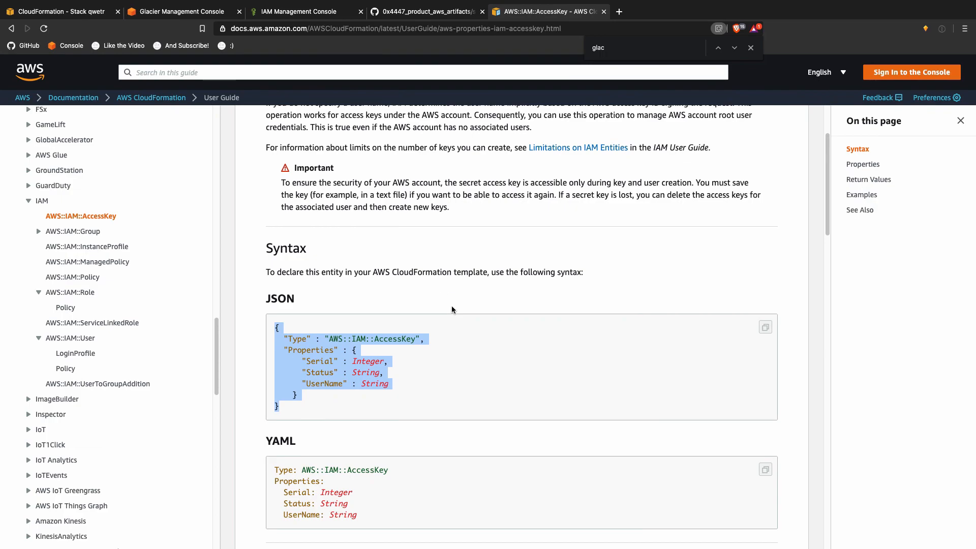
scroll(454, 313, down, 6)
scroll(454, 313, down, 2)
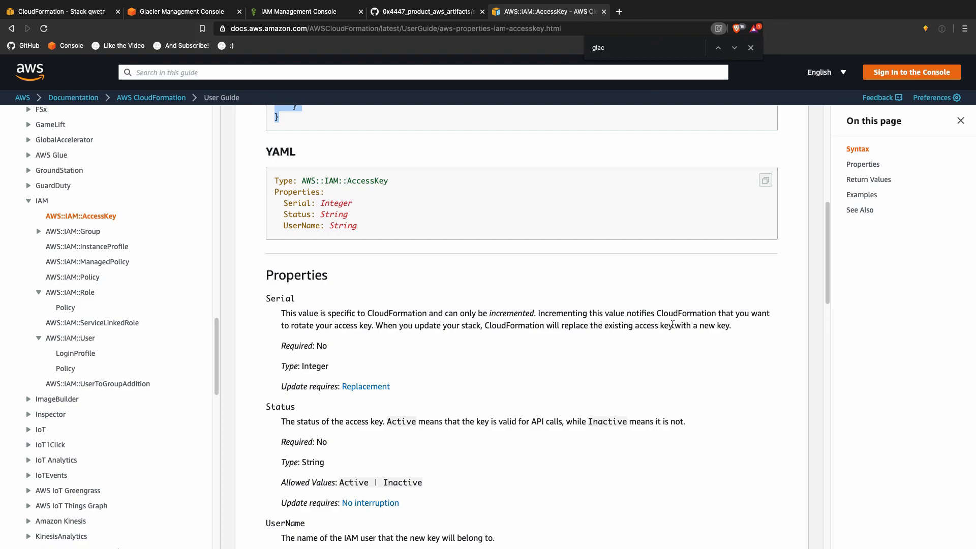
key(ctrl+Up)
click(356, 37)
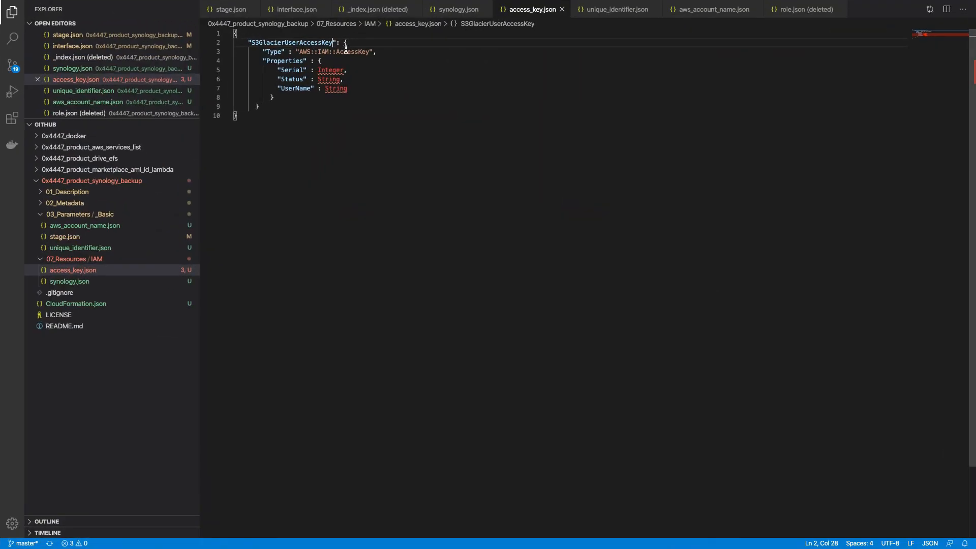
Step: Set Serial to 1 and copy the allowed Status value Active from the AccessKey docs
double_click(331, 70)
text(1)
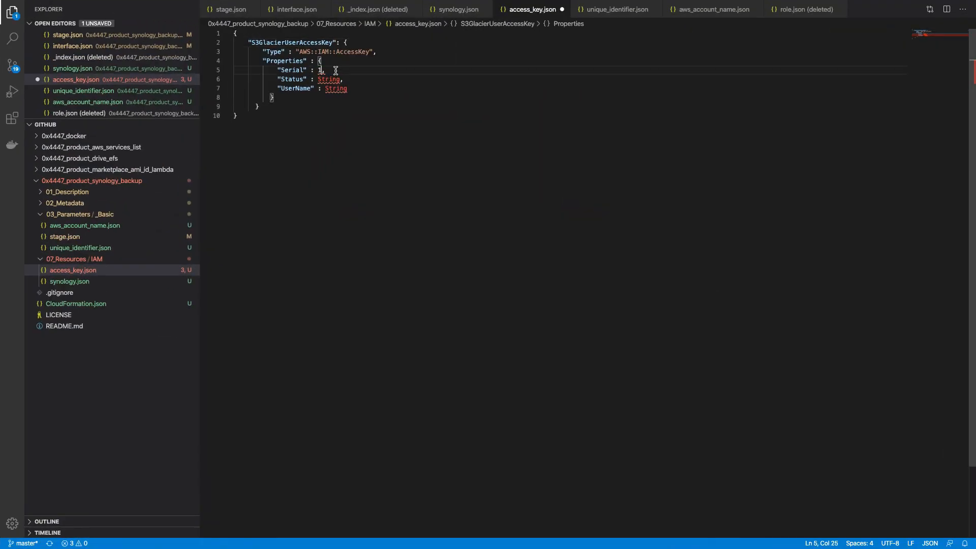
key(ctrl+Up)
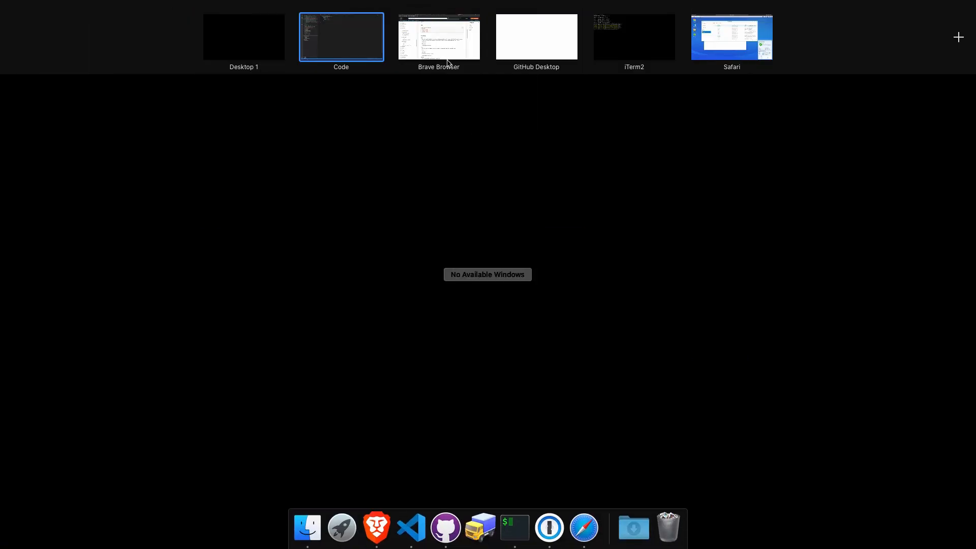
click(448, 72)
scroll(482, 379, down, 2)
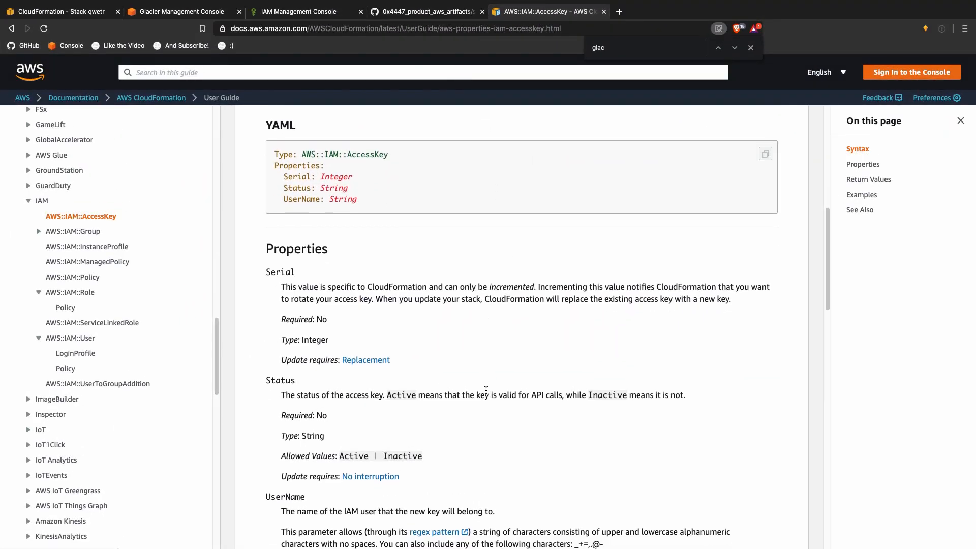
scroll(487, 393, down, 2)
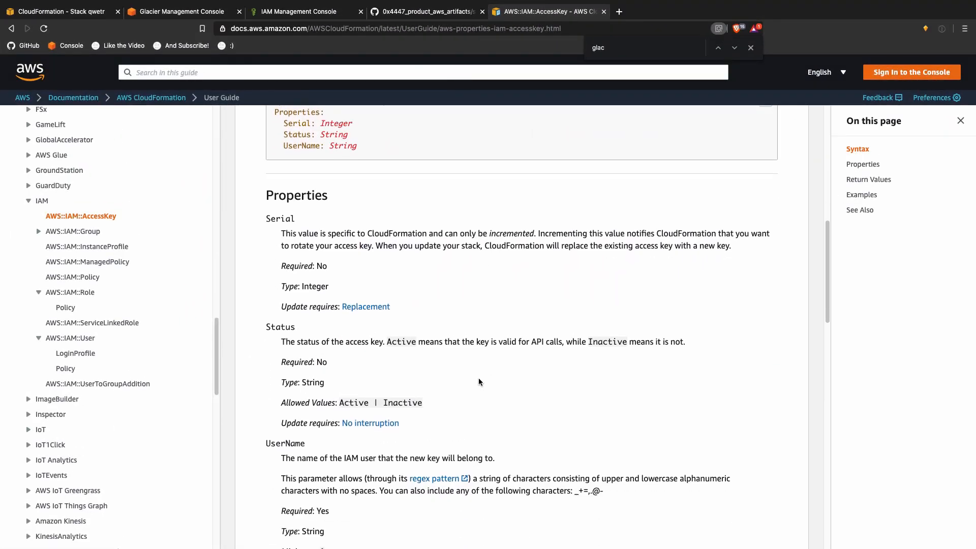
scroll(480, 381, down, 1)
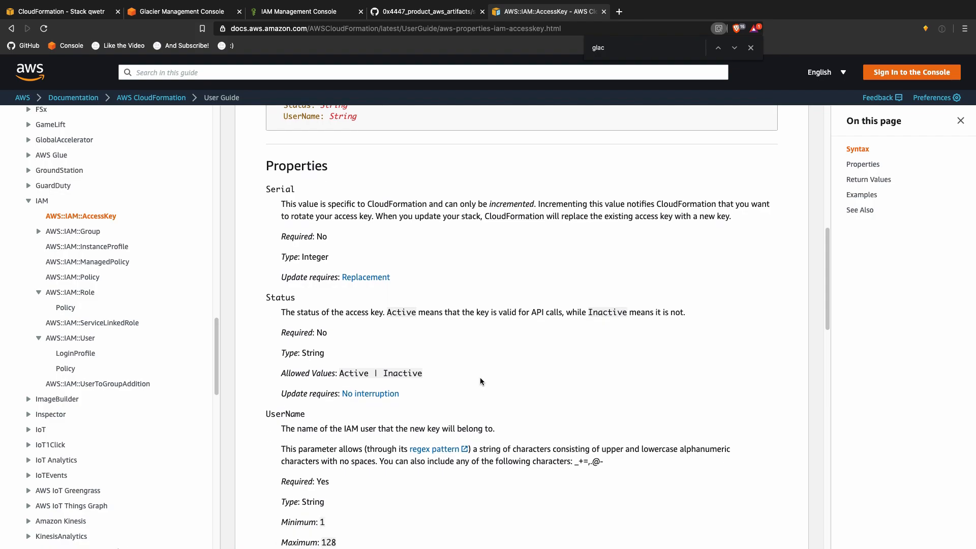
key(ctrl+Left)
key(ctrl+Right)
scroll(396, 368, down, 1)
double_click(363, 352)
key(super+c)
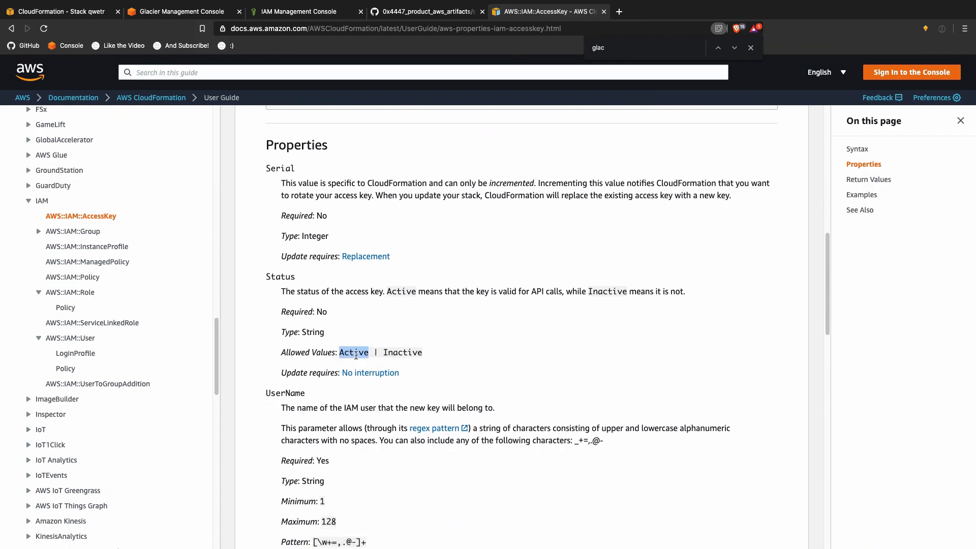
key(ctrl+Left)
key(ctrl+Right)
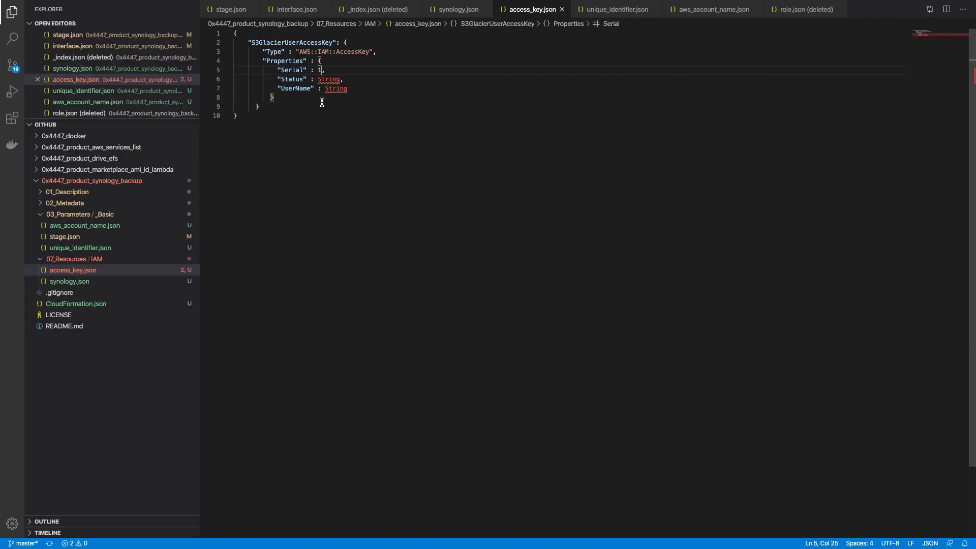
Step: Set the Status value to "Active"
double_click(325, 79)
text(")
key(super+v)
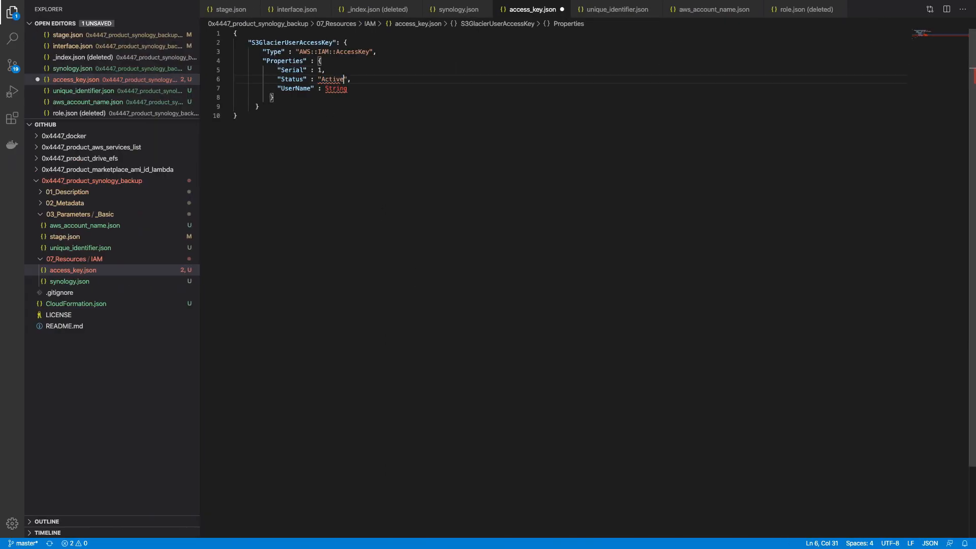
key(ctrl+Right)
scroll(479, 300, down, 1)
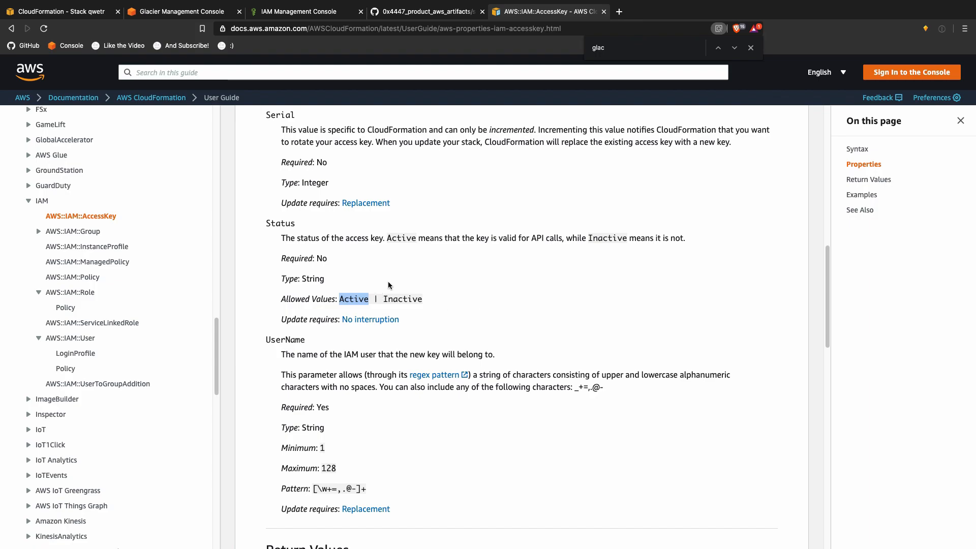
scroll(389, 284, down, 5)
scroll(463, 325, up, 2)
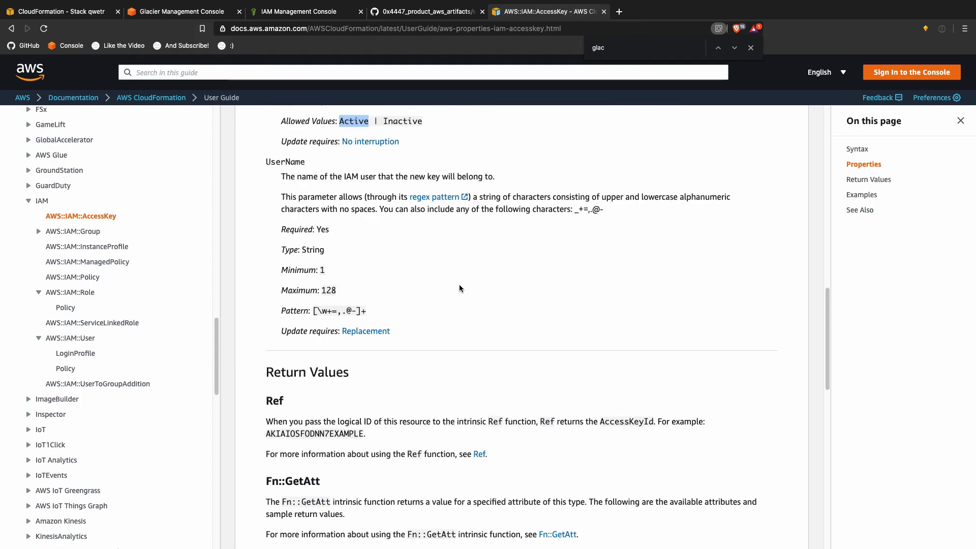
key(ctrl+Left)
key(ctrl+Right)
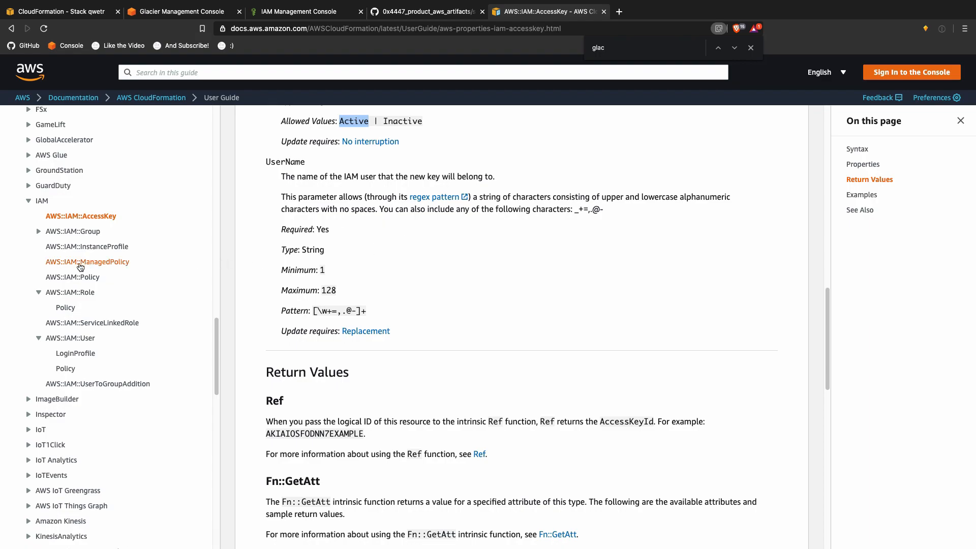
Step: Check AWS::IAM::User's Return Values and the user resource name in synology.json
click(61, 338)
click(878, 182)
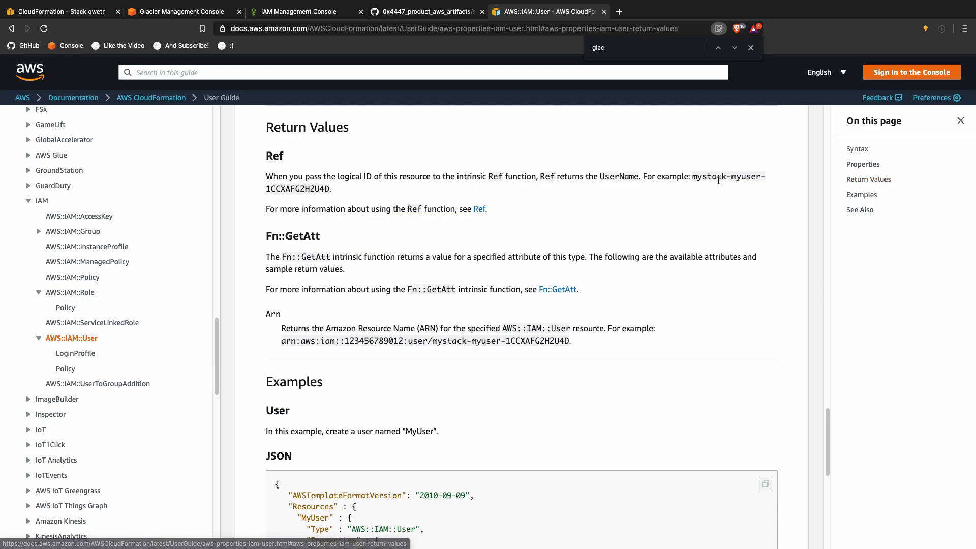
key(ctrl+Up)
click(379, 46)
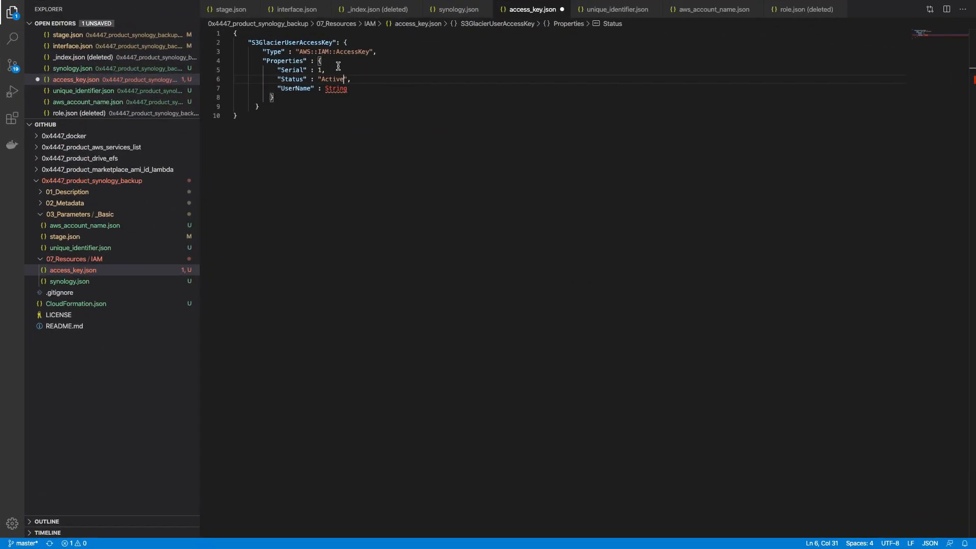
click(67, 282)
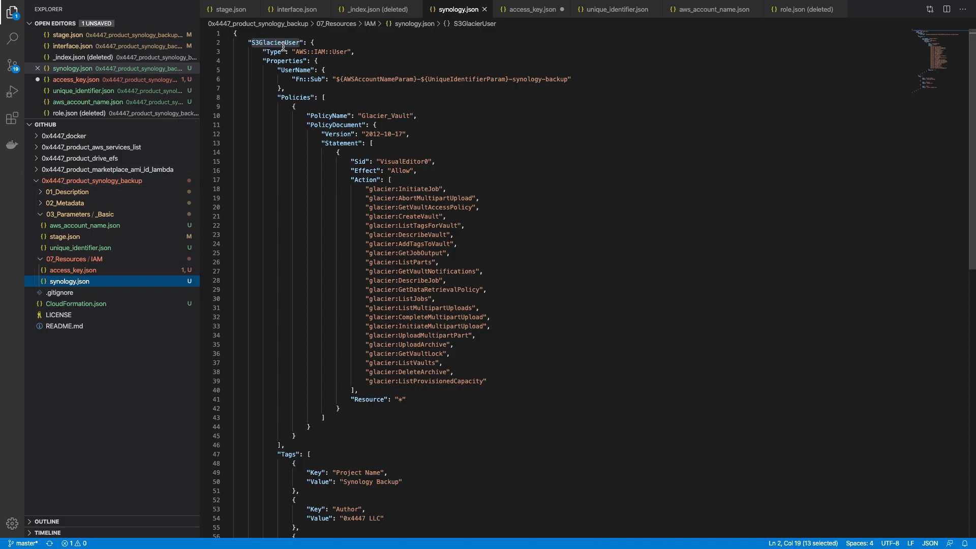
click(81, 272)
Step: Set UserName to { "Ref": "S3GlacierUser" } and save access_key.json
double_click(333, 89)
key(BackSpace)
text({ "ref)
key(BackSpace)
key(BackSpace)
key(BackSpace)
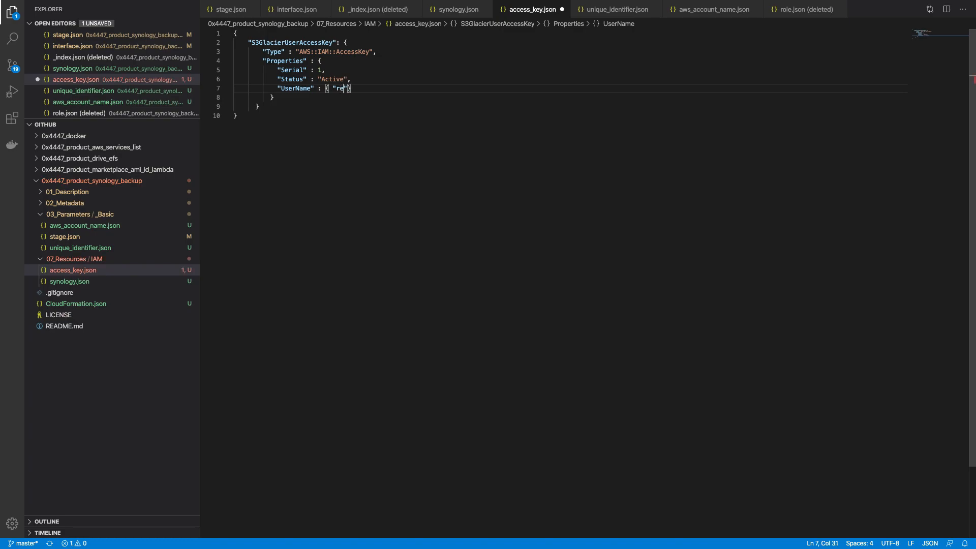
text(Ref": "S3GlacierUser")
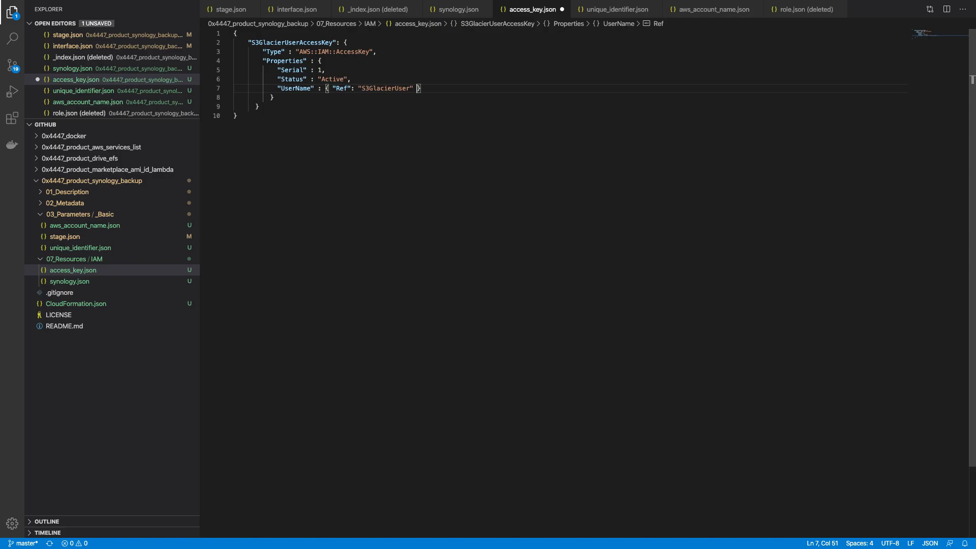
key(ctrl+s)
key(ctrl+Up)
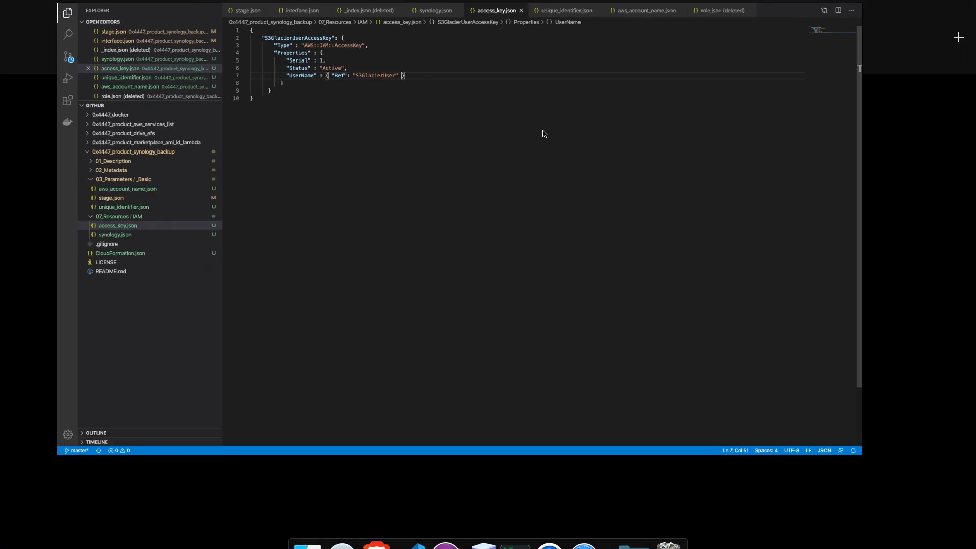
click(451, 37)
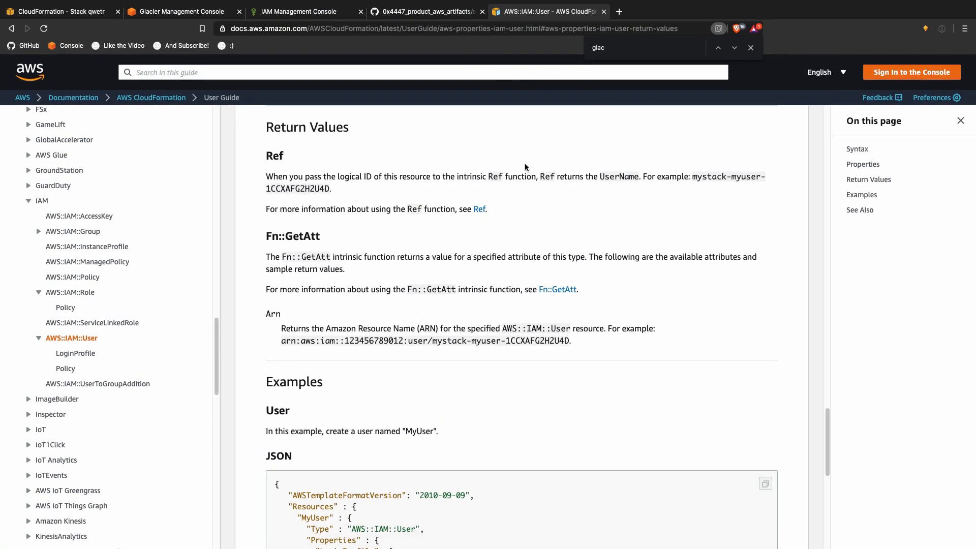
scroll(496, 196, up, 15)
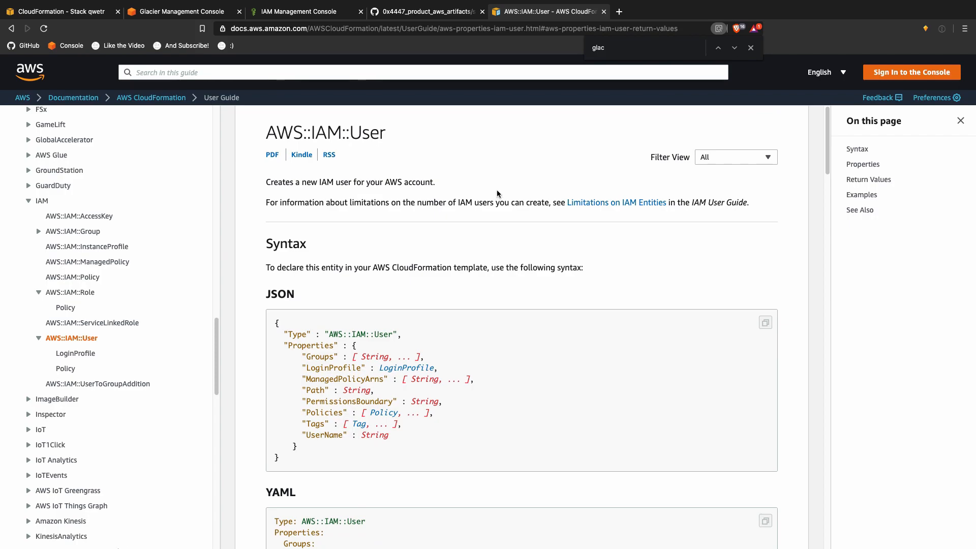
key(ctrl+Up)
click(379, 46)
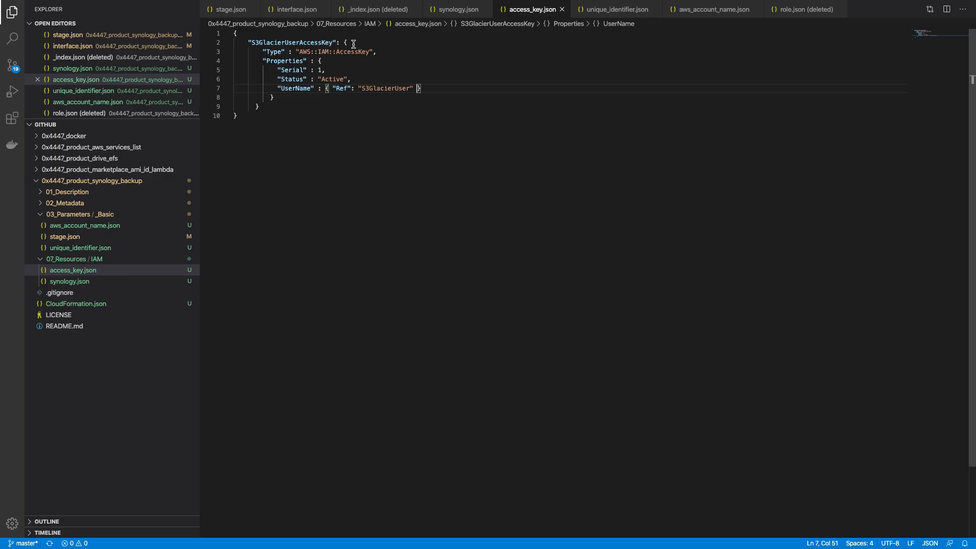
key(ctrl+Up)
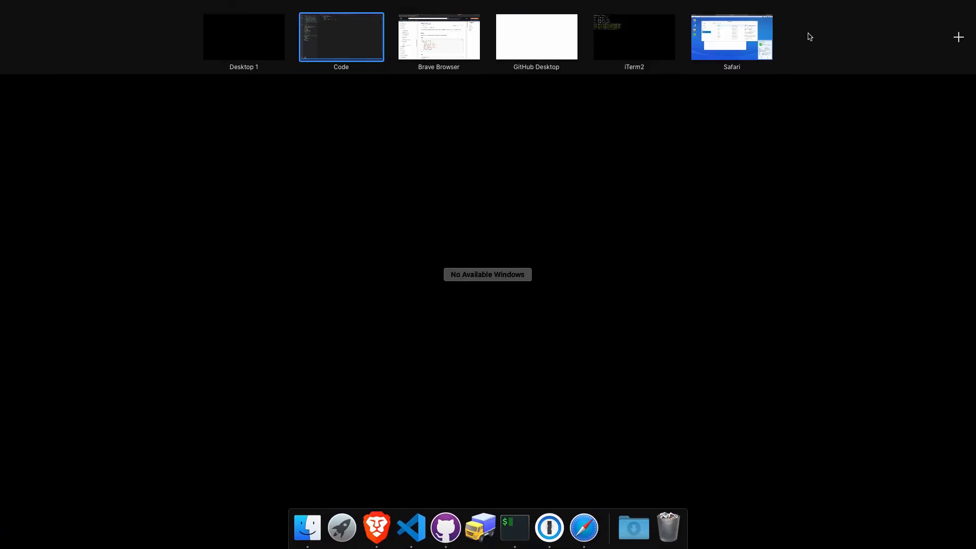
Step: Rerun the template build command in the terminal
click(610, 40)
key(Up)
key(Return)
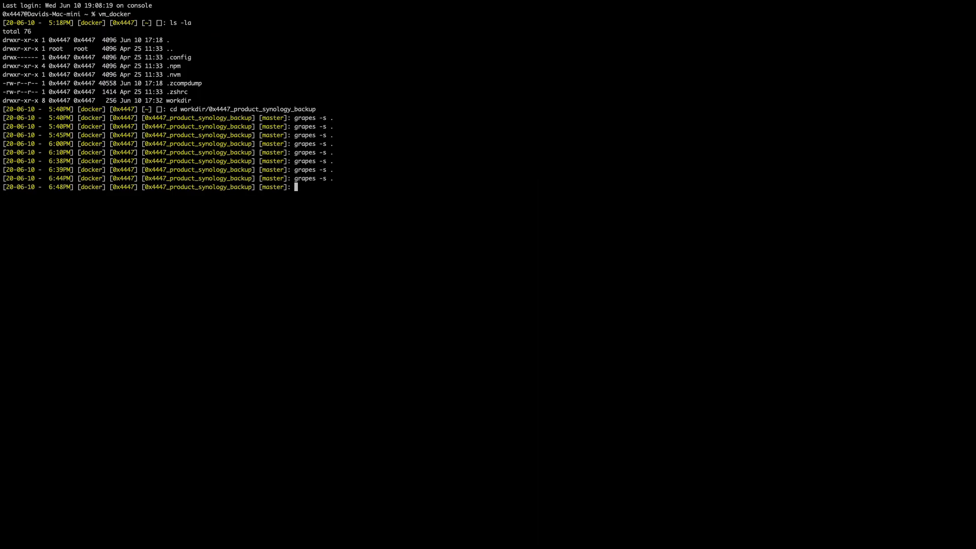
Step: Start updating the qwetr stack, replacing its template with the uploaded CloudFormation.json
key(ctrl+Up)
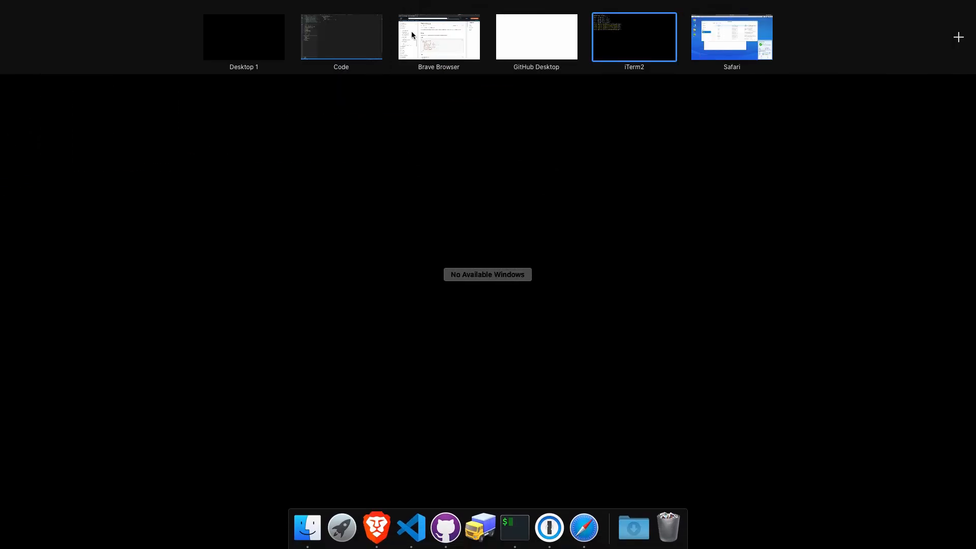
click(412, 36)
click(49, 12)
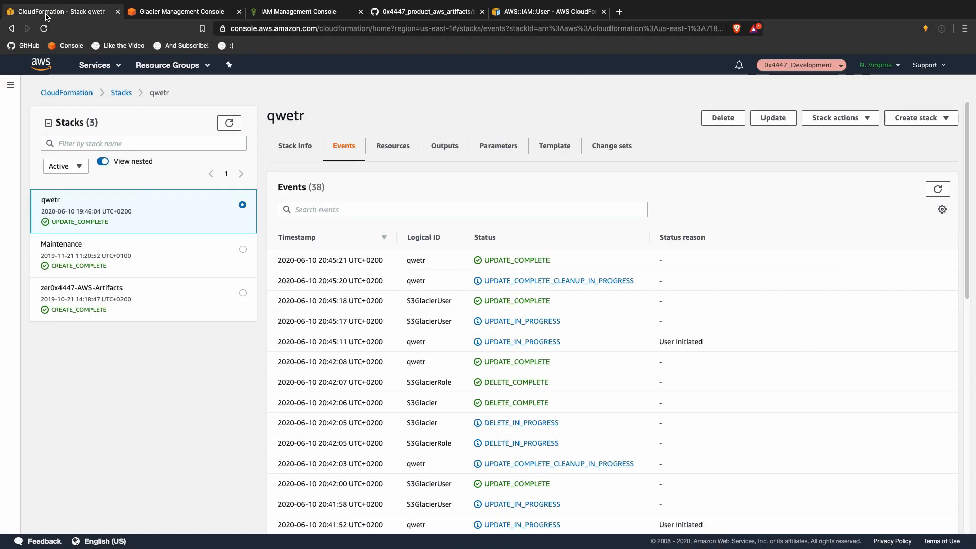
click(773, 117)
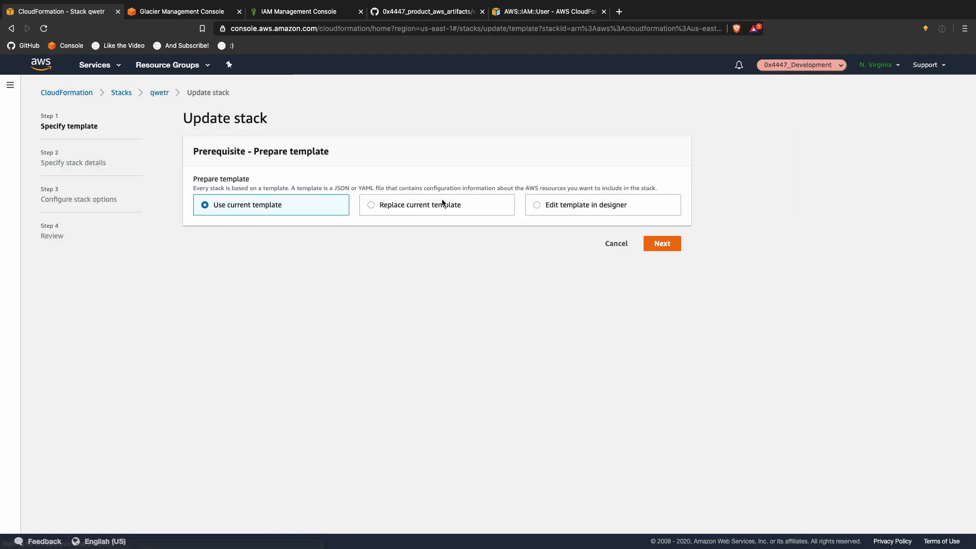
click(447, 204)
click(513, 314)
click(232, 355)
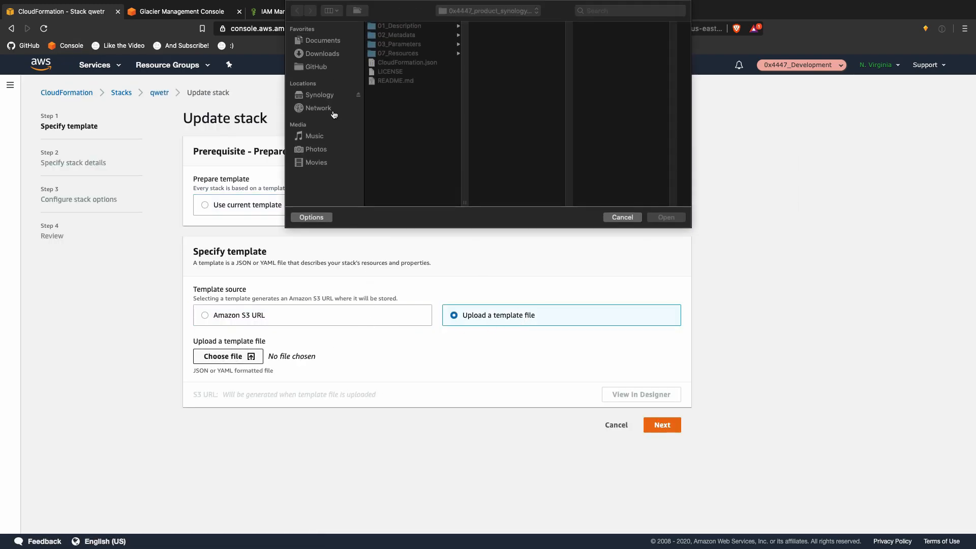
click(414, 63)
double_click(414, 63)
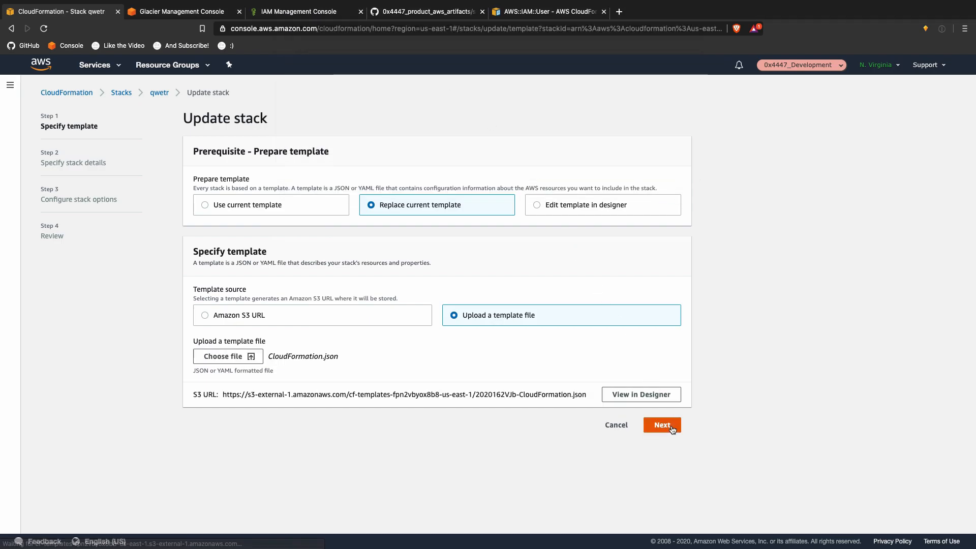
Step: Keep parameters and options, acknowledge IAM resources, and run the update to UPDATE_COMPLETE
click(671, 425)
click(670, 362)
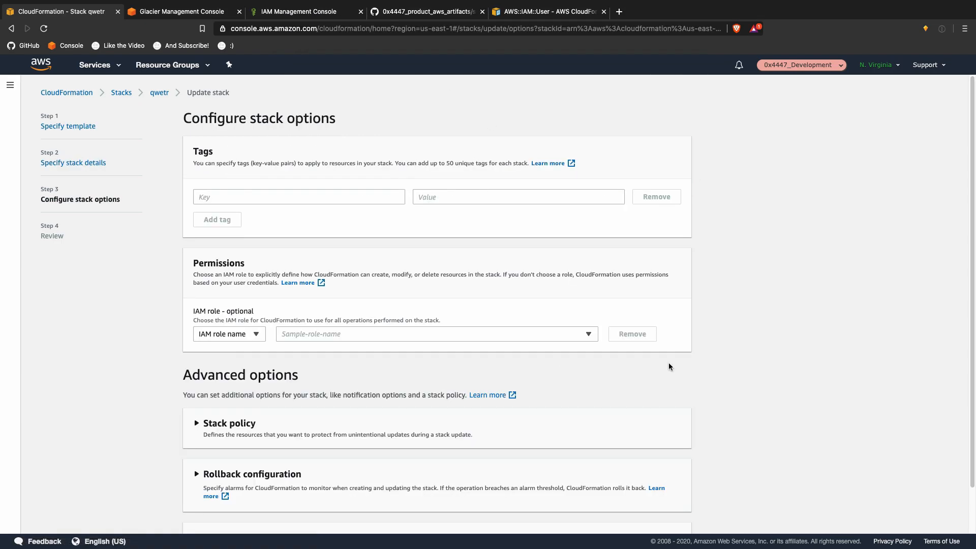
scroll(669, 364, down, 2)
click(683, 511)
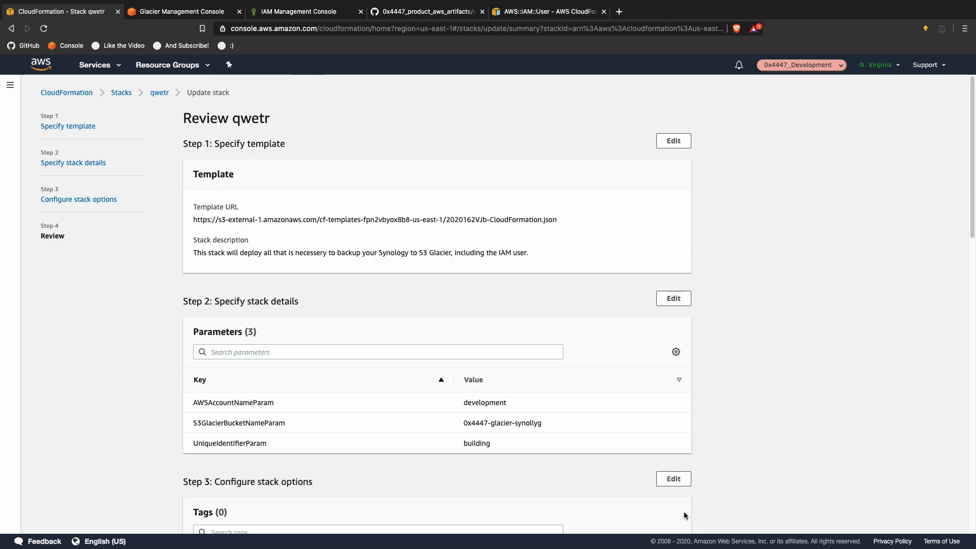
scroll(696, 493, down, 15)
click(488, 489)
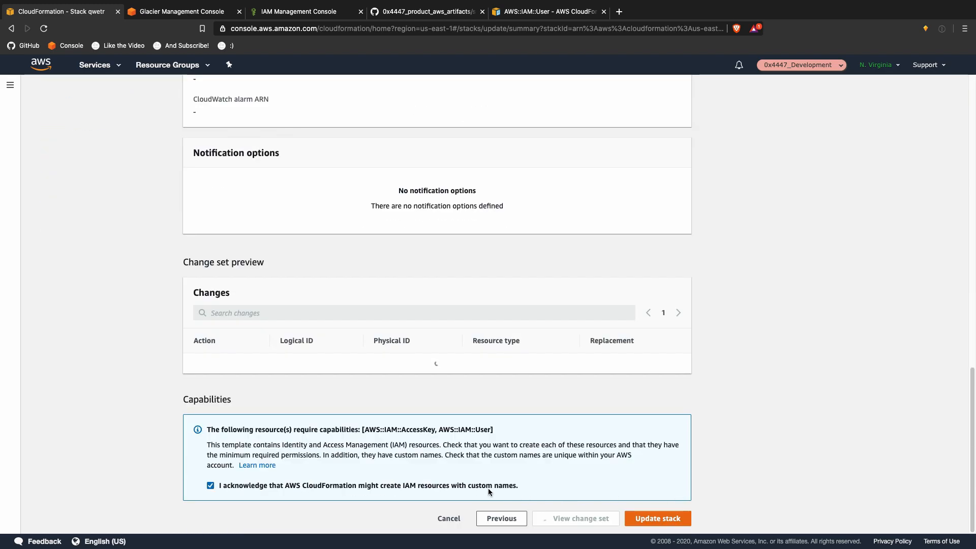
click(658, 517)
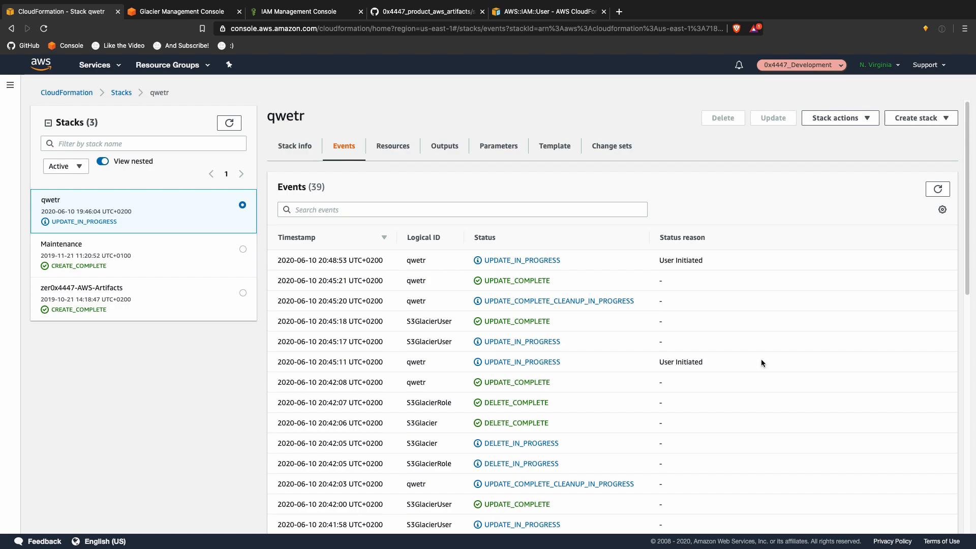
click(936, 190)
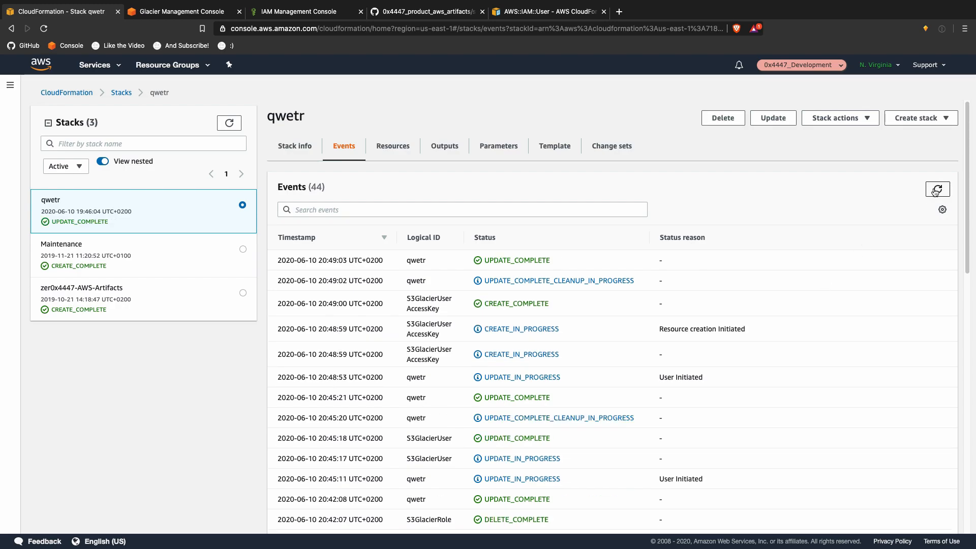
click(291, 12)
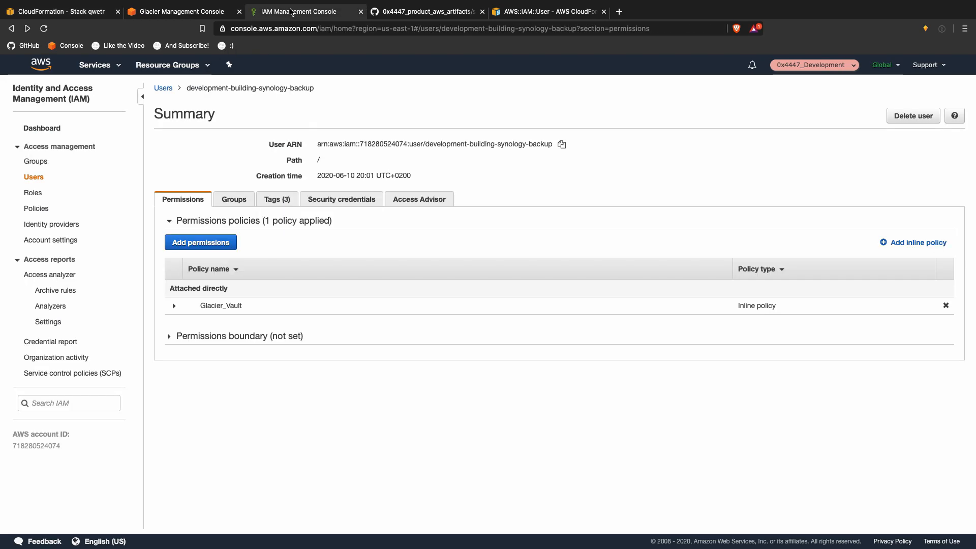
Step: Delete the user's old access key under Security credentials
click(349, 200)
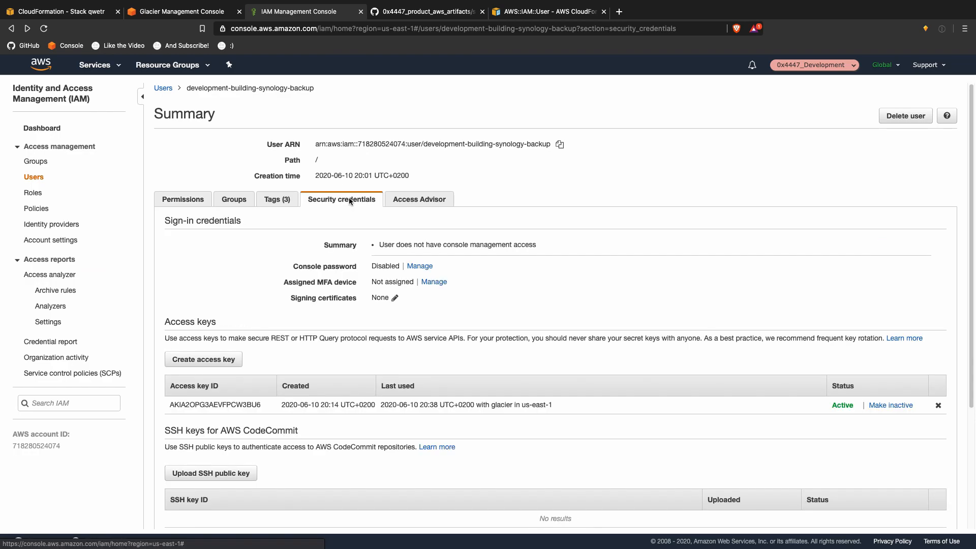
scroll(306, 245, down, 3)
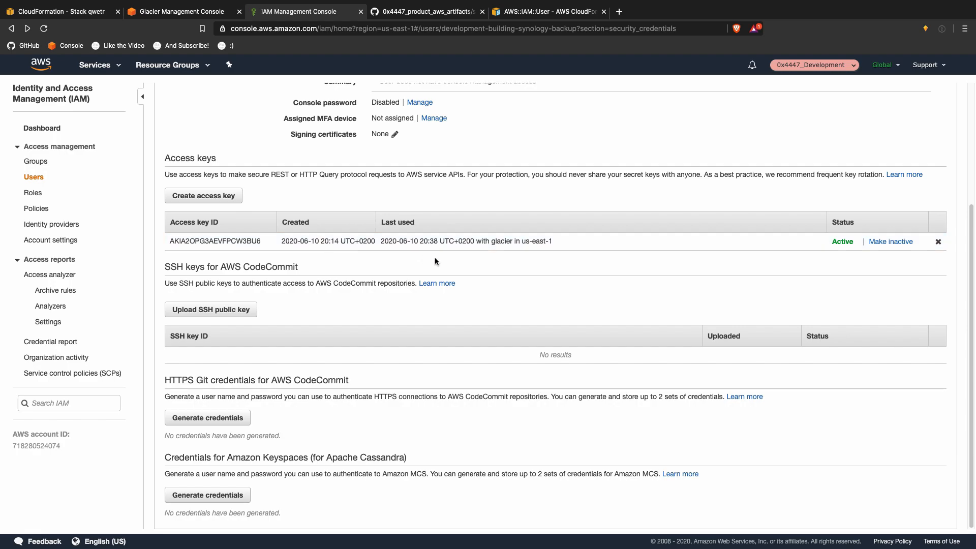
scroll(602, 254, up, 3)
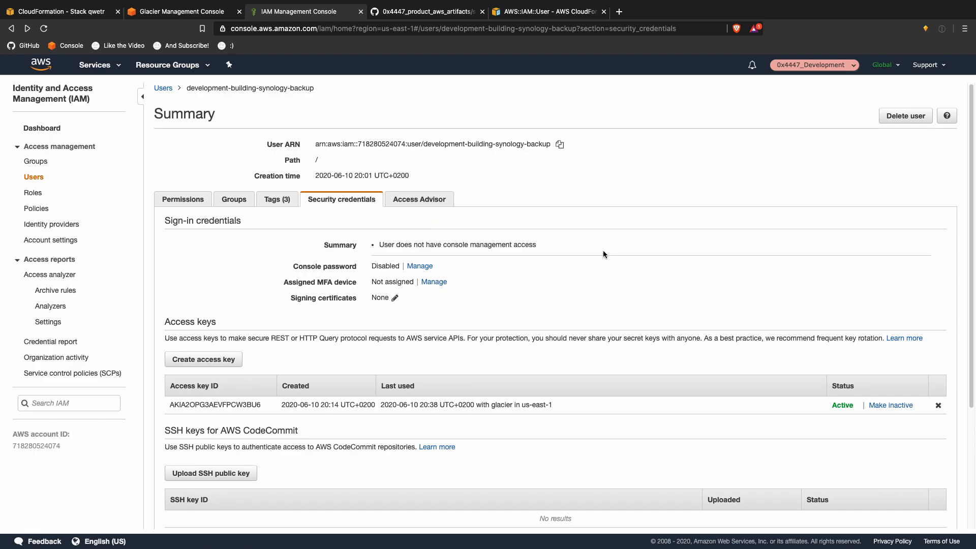
scroll(604, 250, down, 3)
click(938, 242)
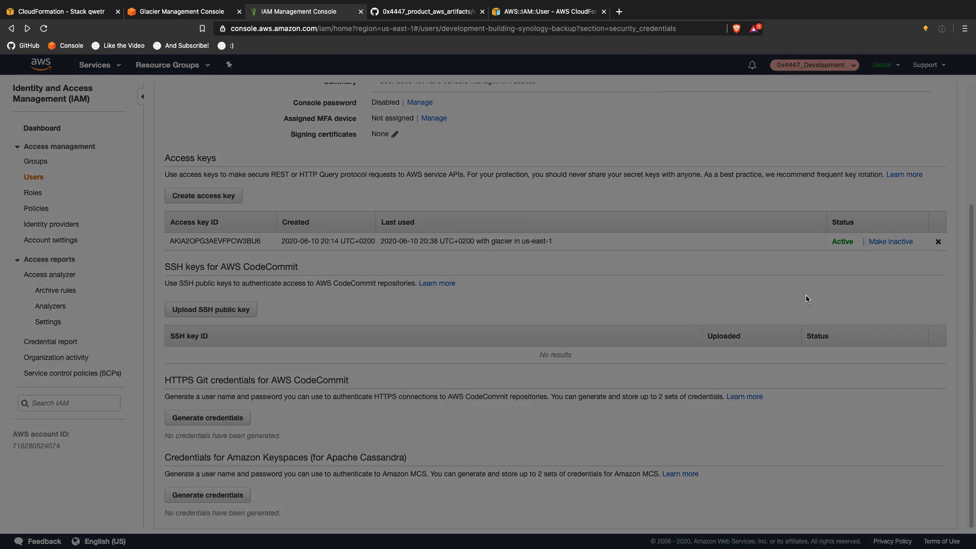
click(605, 186)
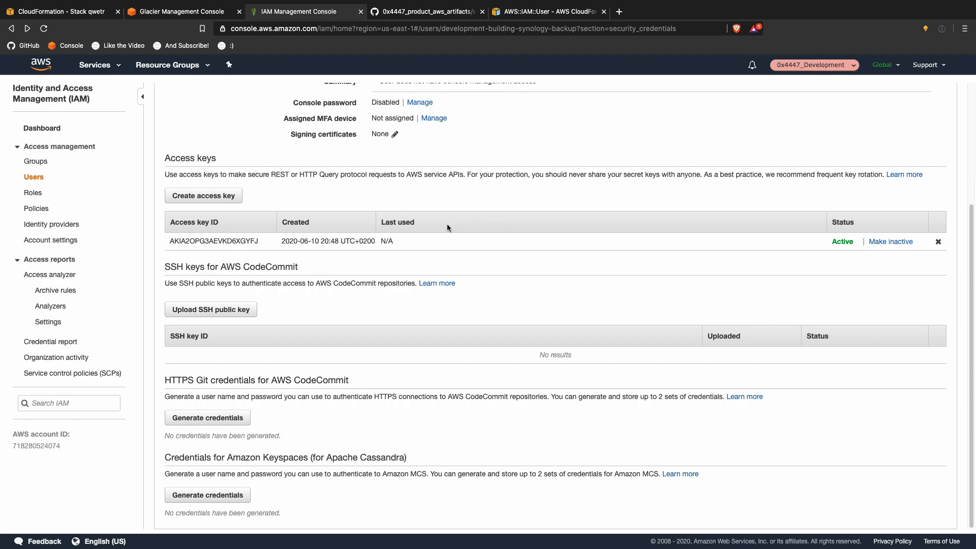
Step: Select the new access key ID and open the AWS Support Center
double_click(229, 245)
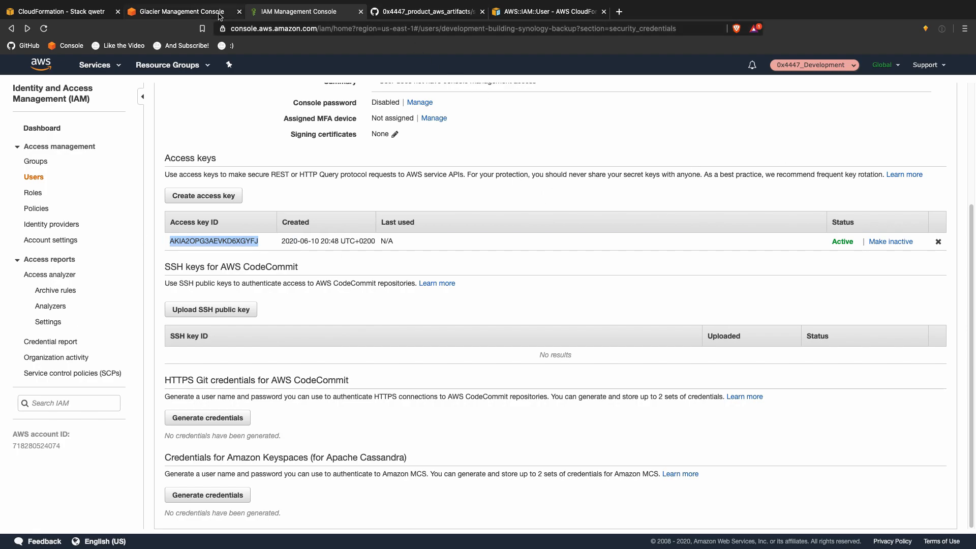
click(926, 71)
click(919, 90)
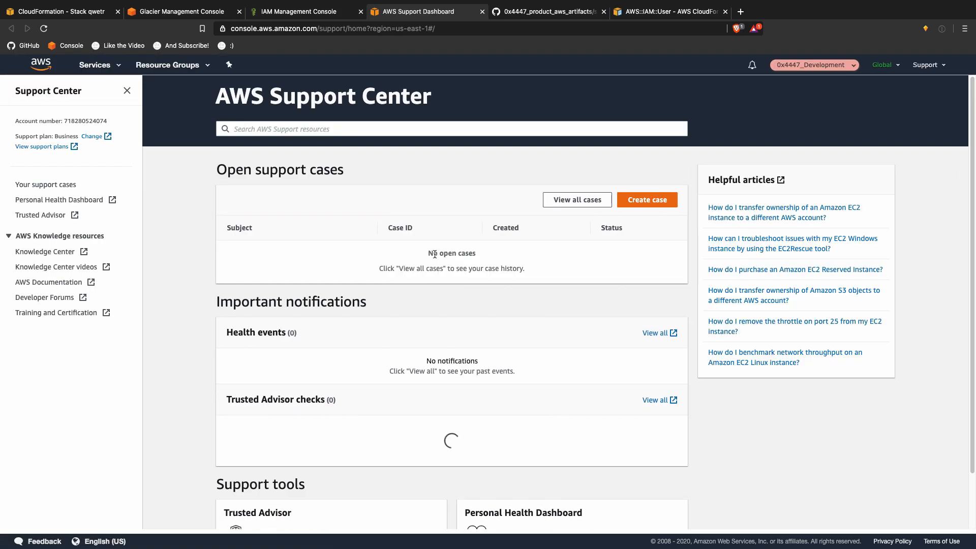
Step: Open the Case history with View all cases, then go to the empty desktop
scroll(198, 288, down, 2)
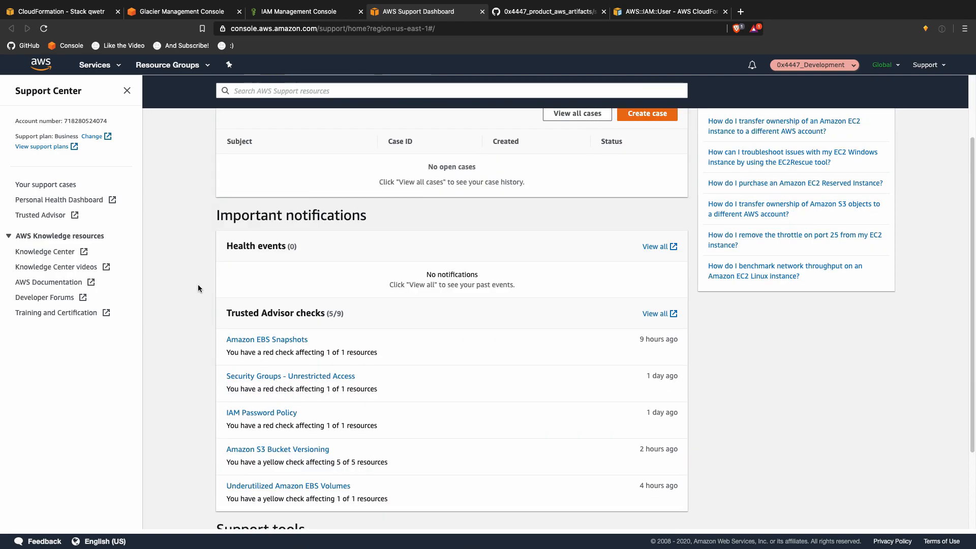
scroll(199, 288, up, 2)
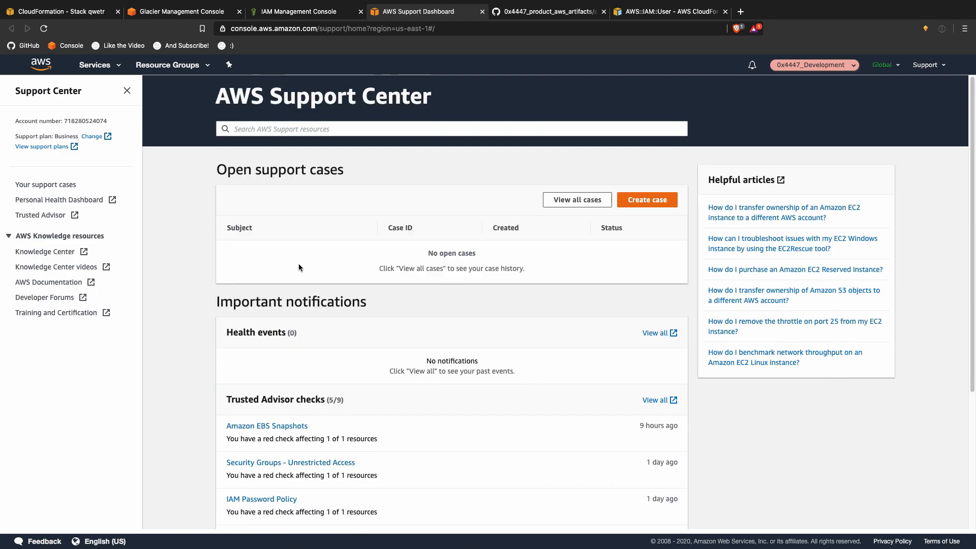
click(577, 200)
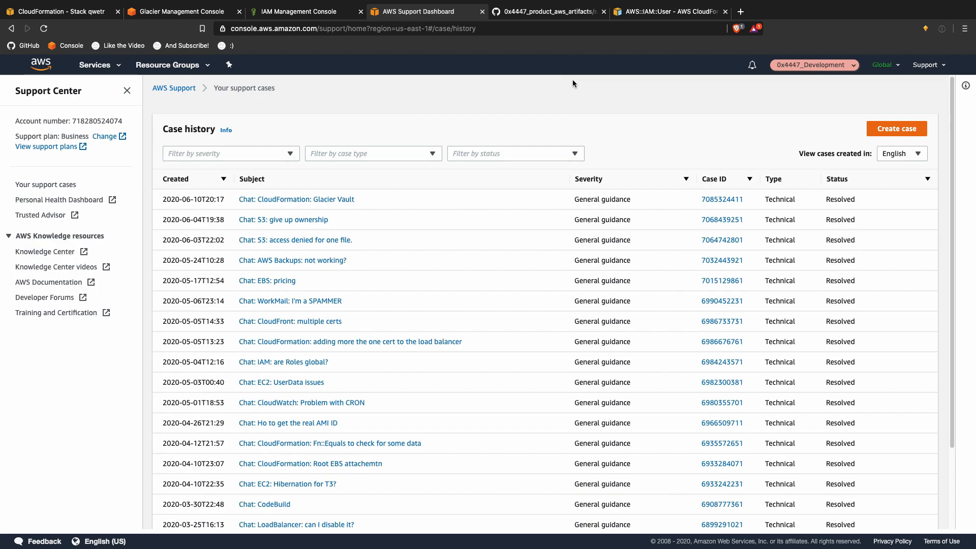
key(ctrl+Up)
click(567, 122)
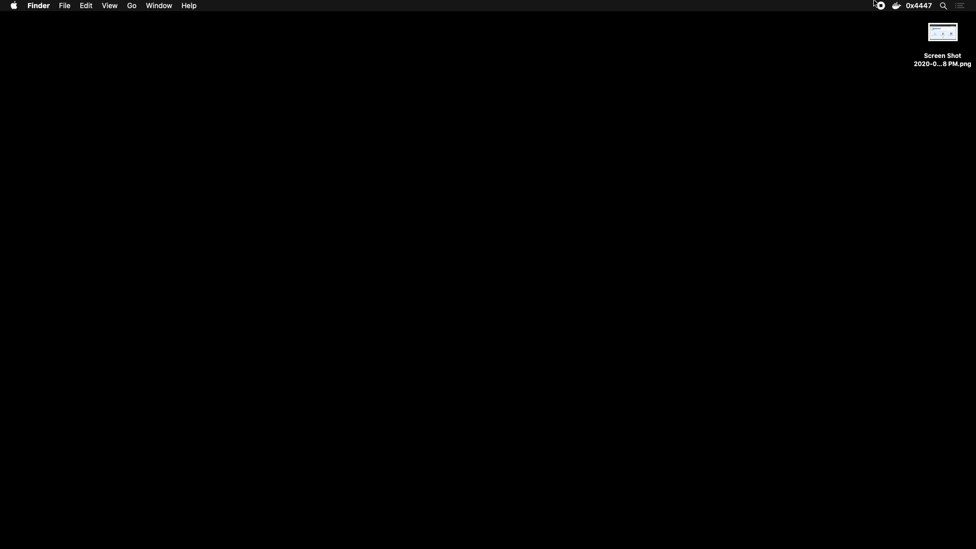
Step: Select SecretAccessKey under the AccessKey page's Fn::GetAtt return values, then move to GitHub
click(879, 5)
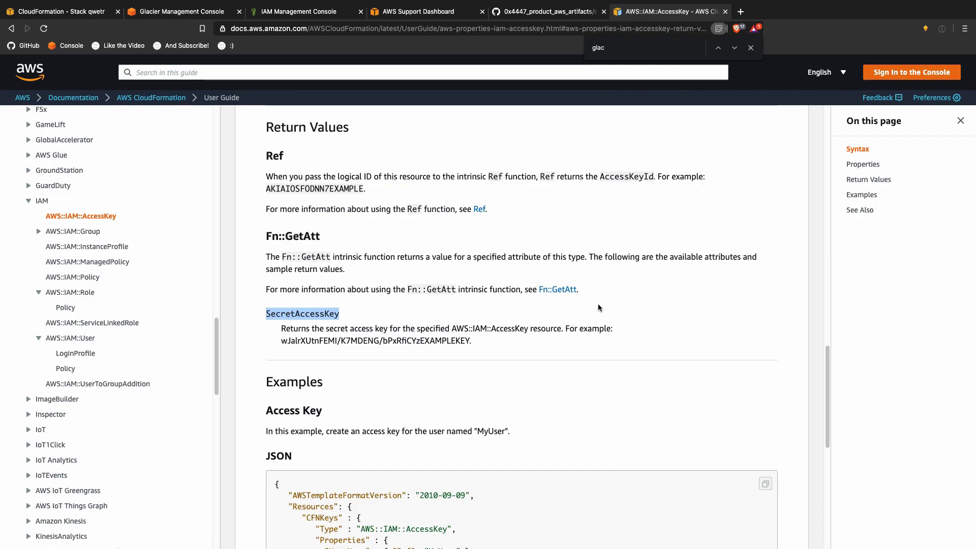
click(868, 179)
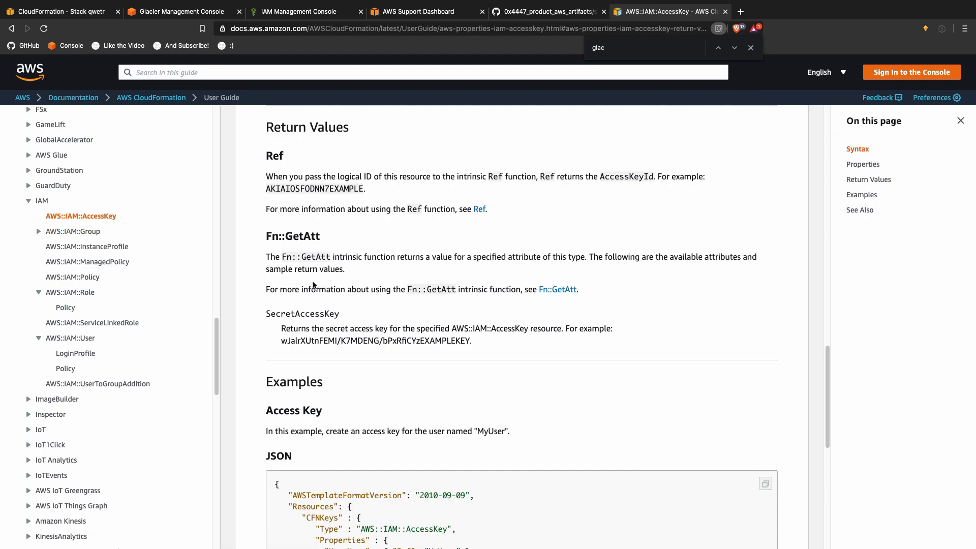
double_click(295, 315)
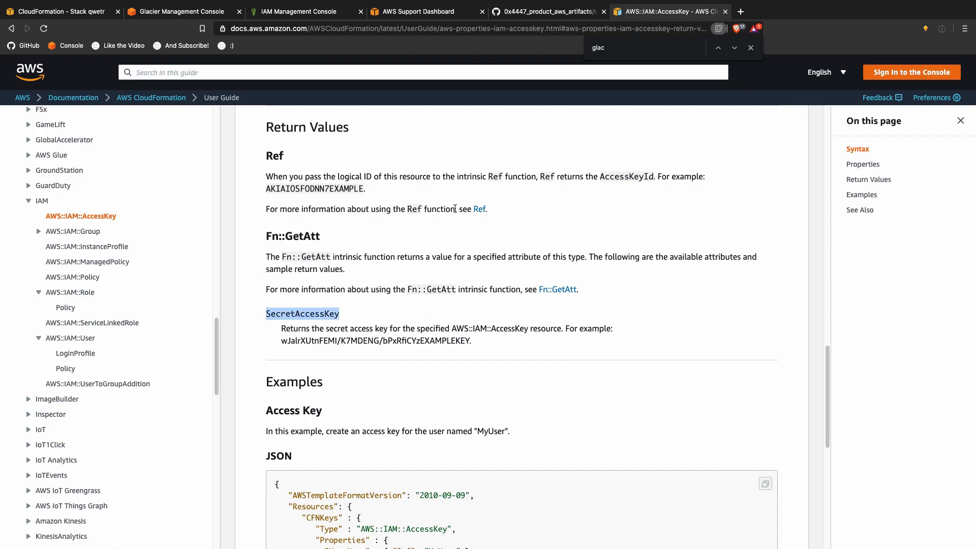
click(535, 14)
scroll(221, 164, up, 3)
Step: Browse from 0x4447 to the 0x4447_product_aws_artifacts repo's 08_Output folder, then go to the editor
click(272, 96)
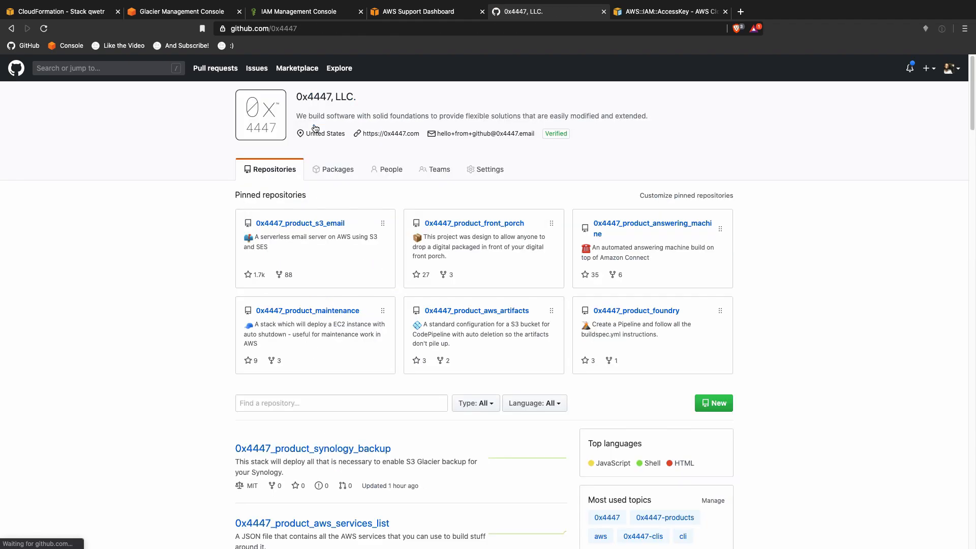
click(484, 310)
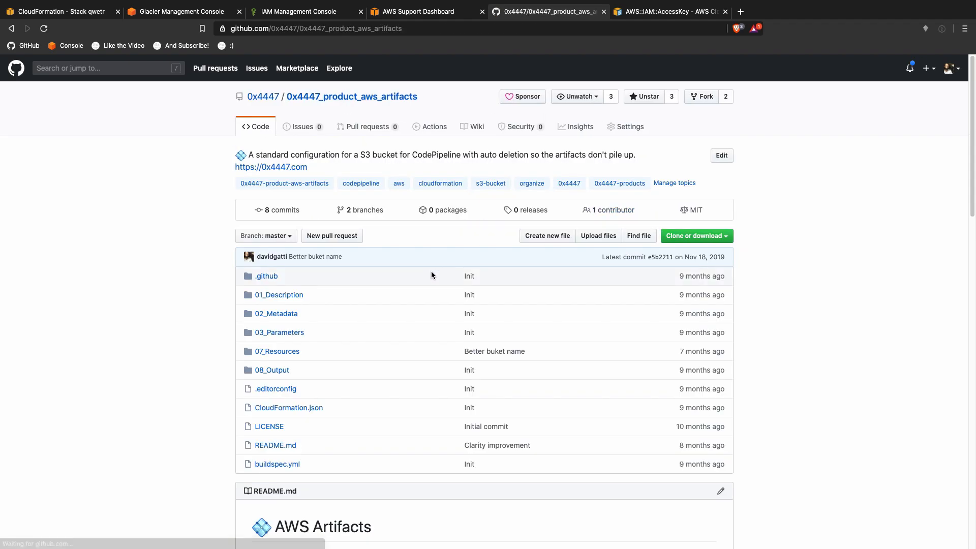
drag(299, 370, 254, 371)
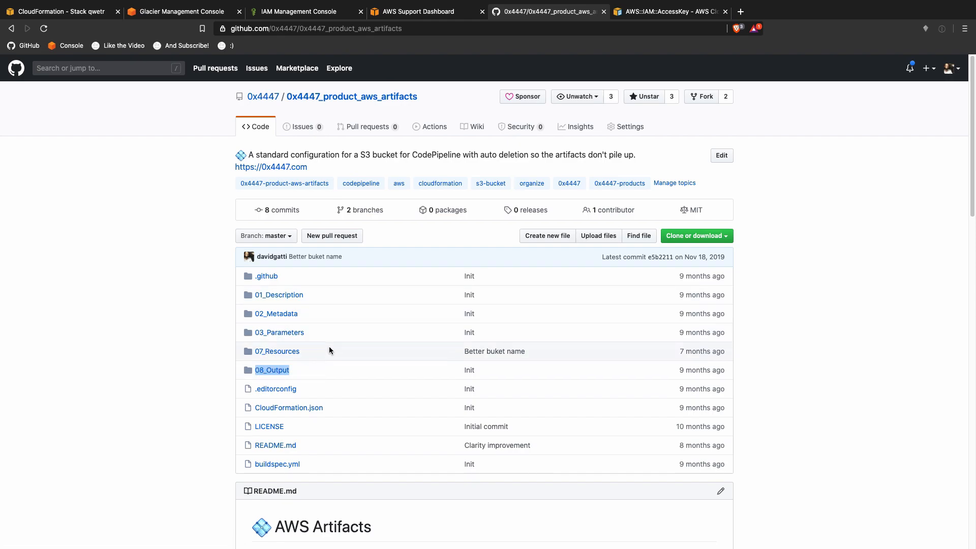
click(277, 371)
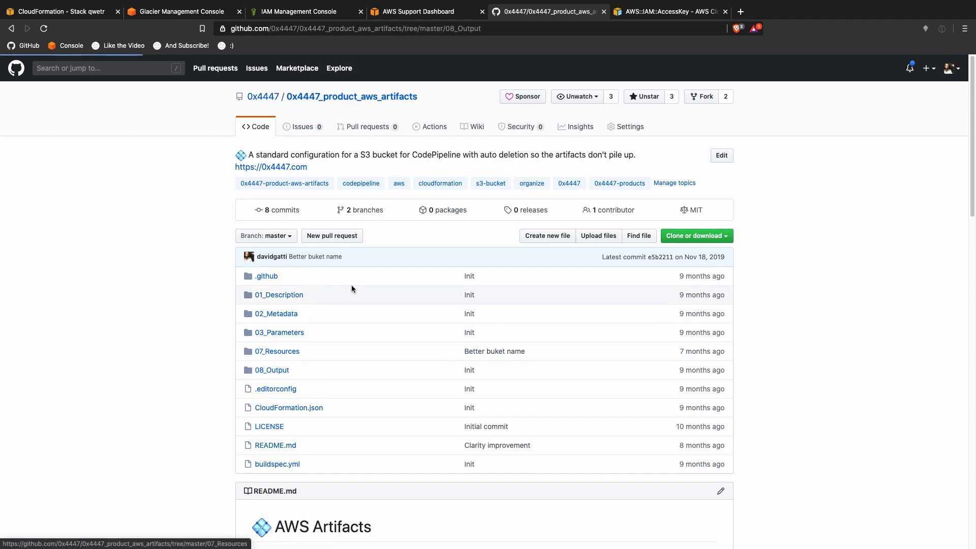
key(ctrl+Up)
click(353, 51)
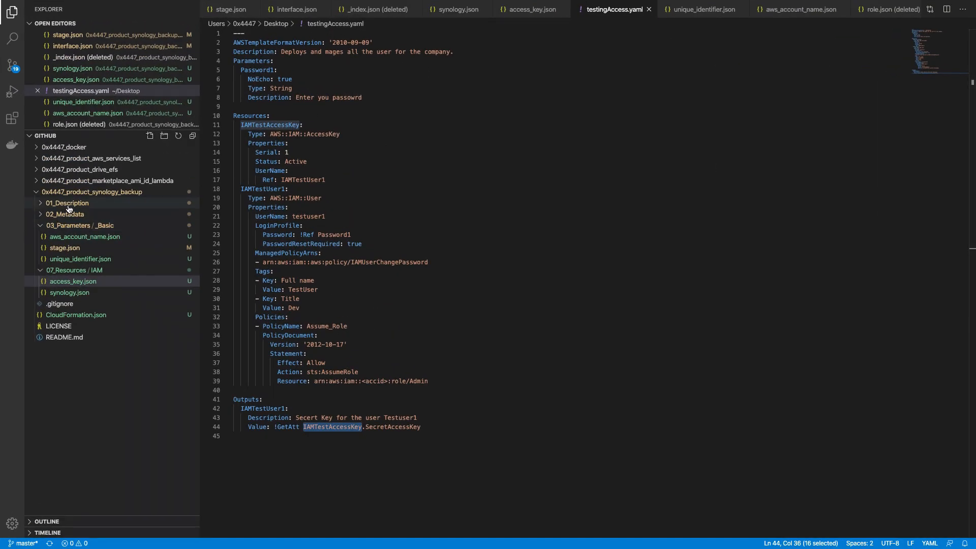
Step: Create an 08_Output folder in the synology backup project and start a new file inside it
right_click(100, 193)
click(107, 206)
text(08_Output)
key(Return)
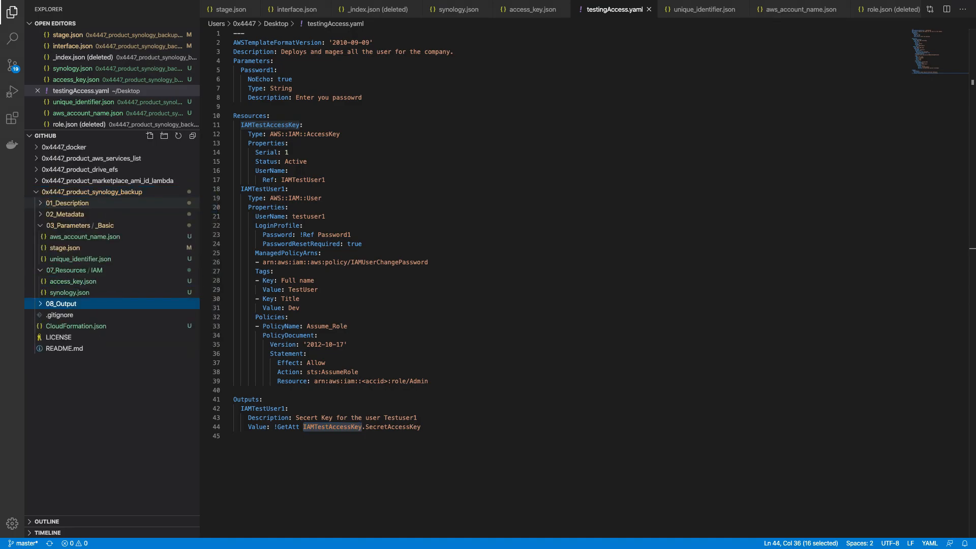
right_click(80, 303)
click(81, 307)
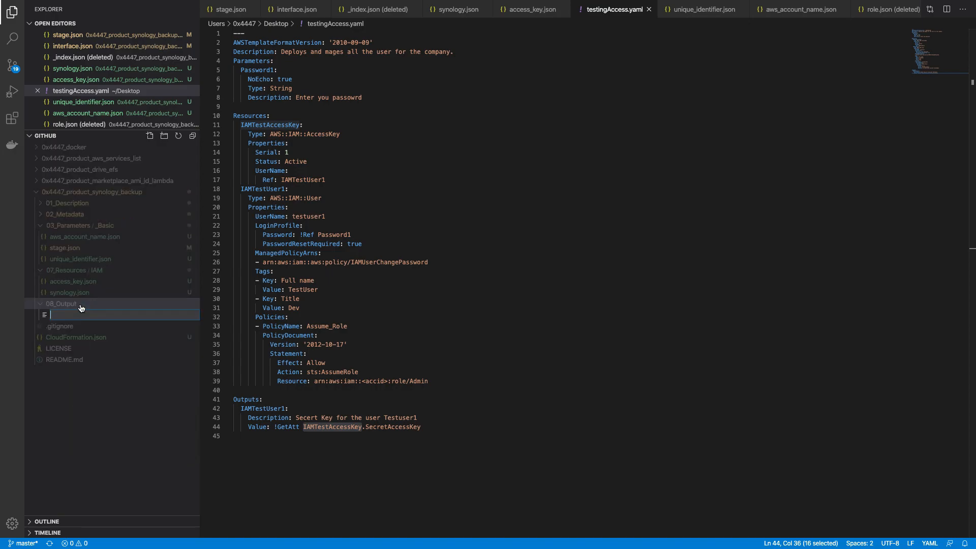
key(ctrl+Right)
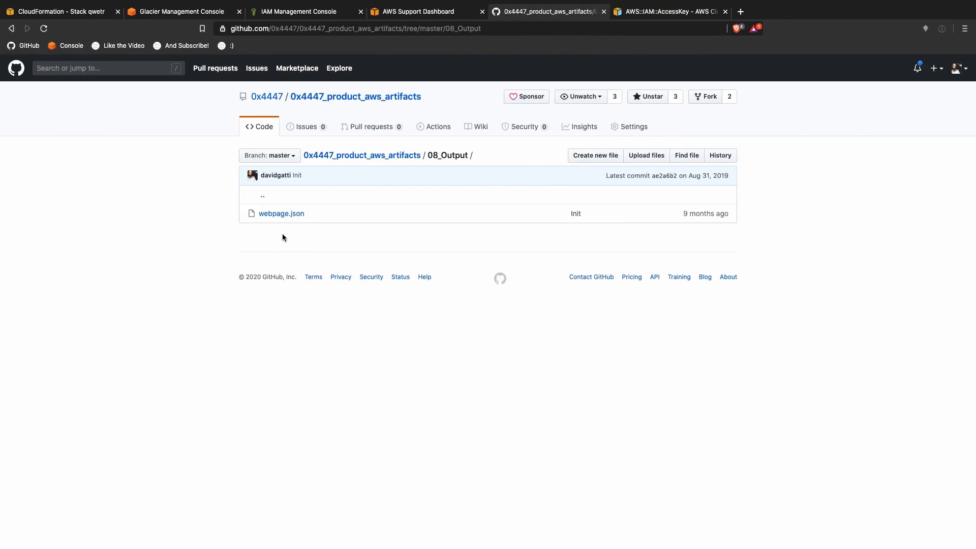
Step: Open webpage.json on GitHub, then delete the user's access key and create a new one
click(282, 214)
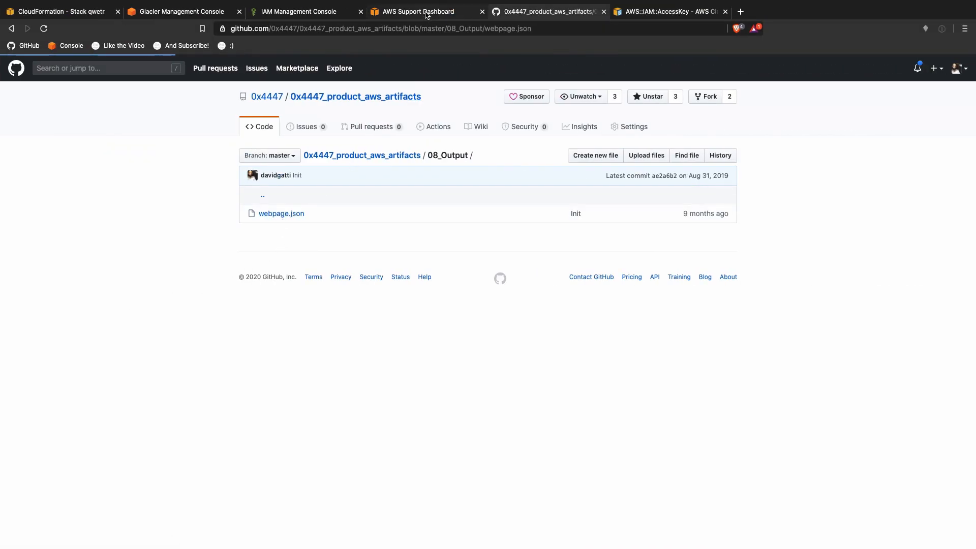
click(426, 15)
click(286, 16)
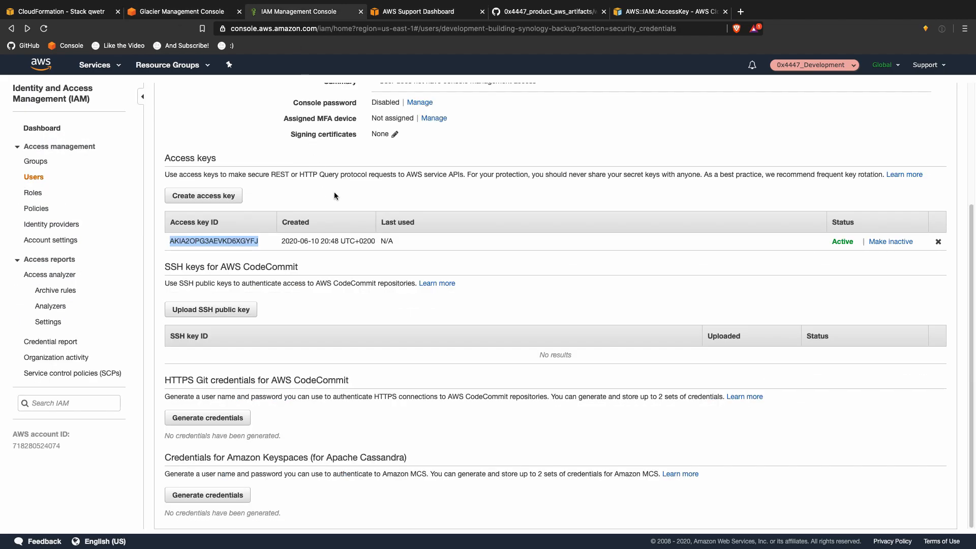
click(937, 242)
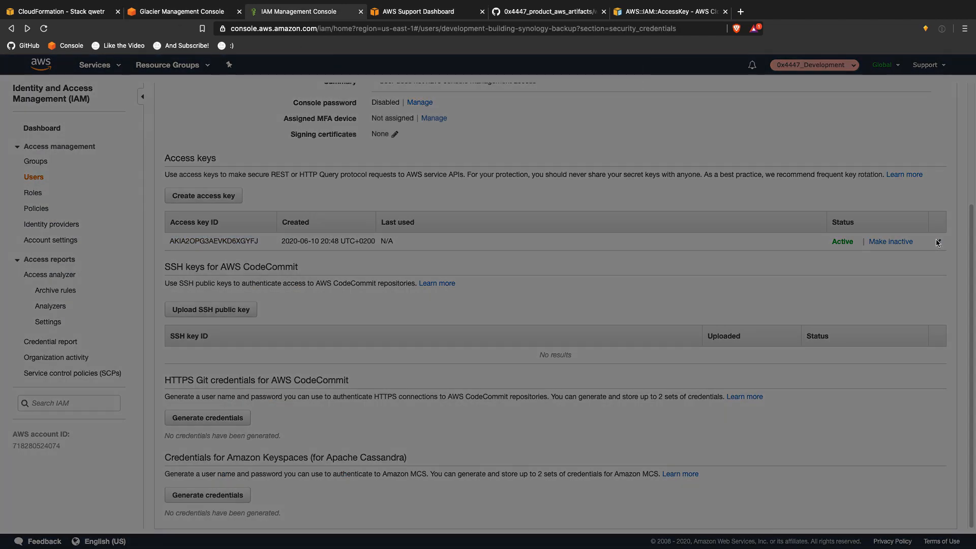
click(609, 185)
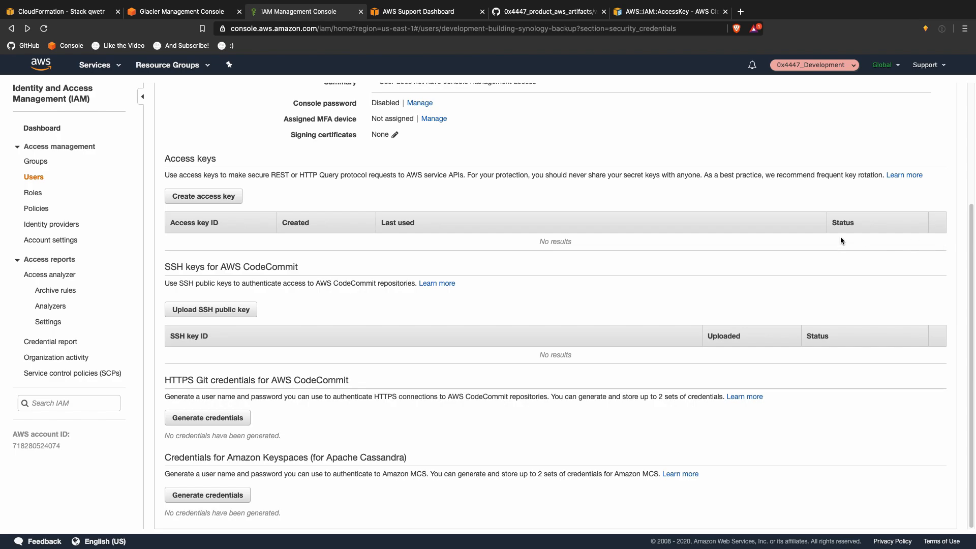
click(204, 196)
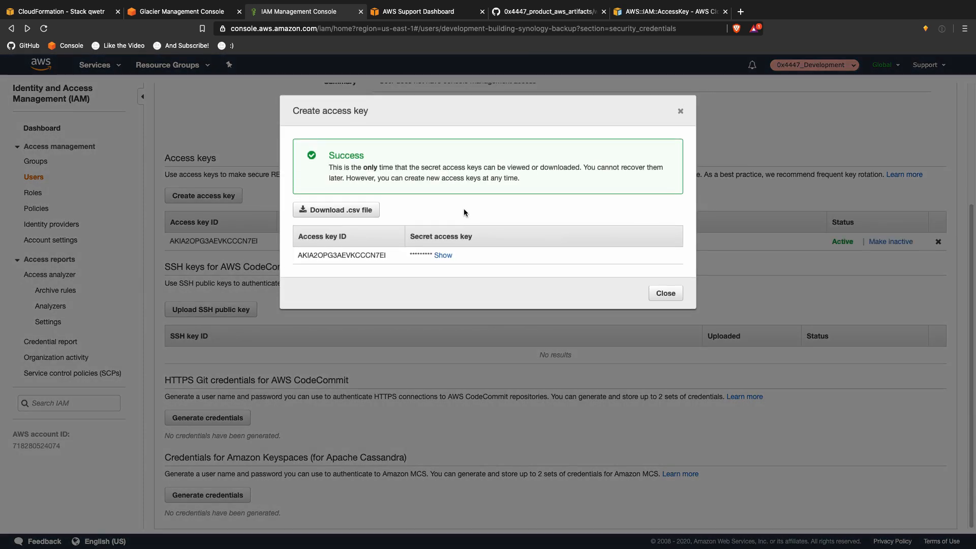
Step: Copy the 'Secret access key' heading and paste it as a new file name in 08_Output
drag(411, 236, 508, 236)
key(super+c)
key(ctrl+Left)
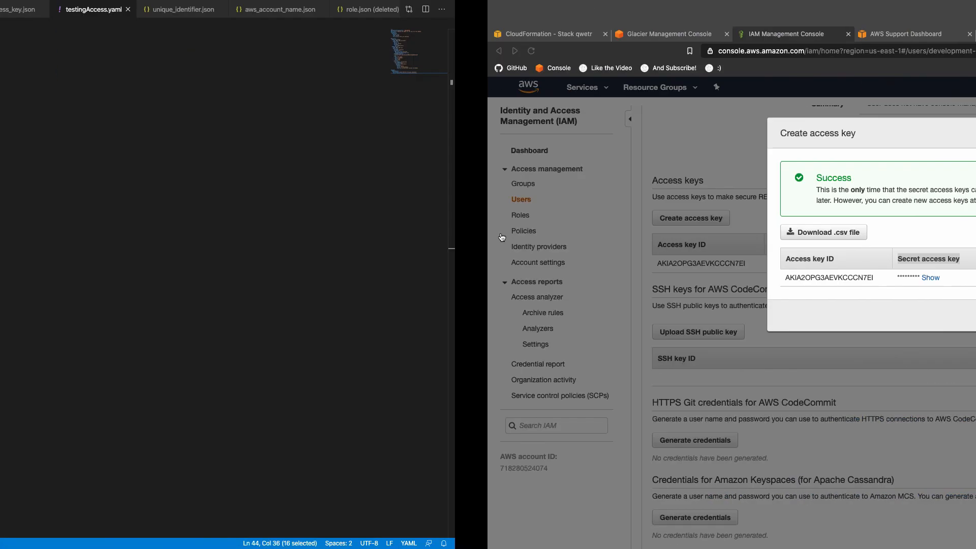
right_click(83, 304)
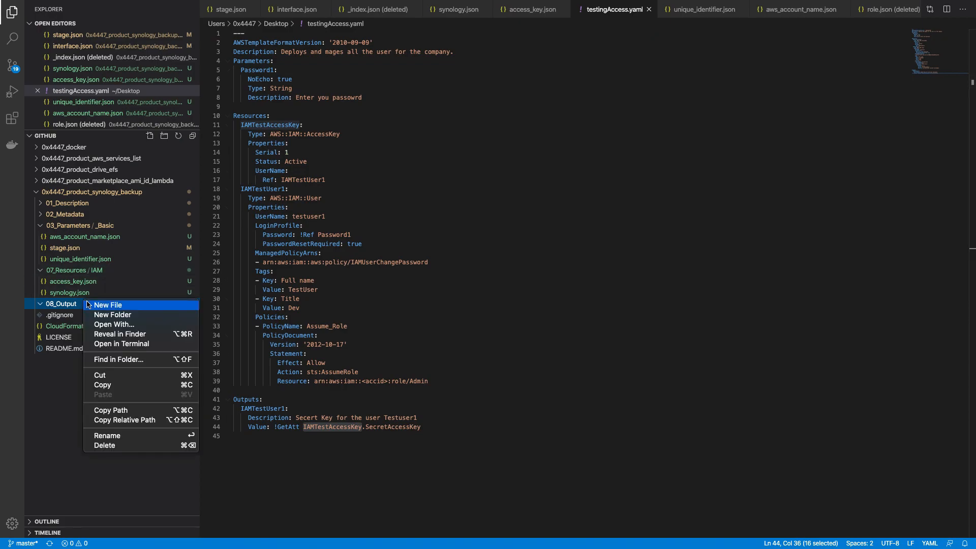
click(88, 309)
key(super+v)
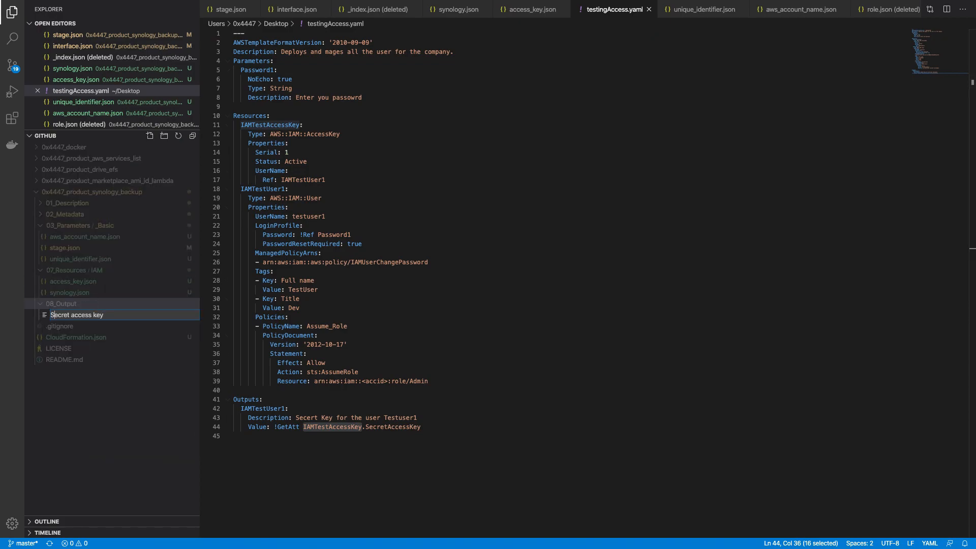
Step: Create the new file in 08_Output named secret_access_key.jsom
key(Left)
key(BackSpace)
text(s)
key(BackSpace)
text(_)
text(_)
text(.jsom)
key(Return)
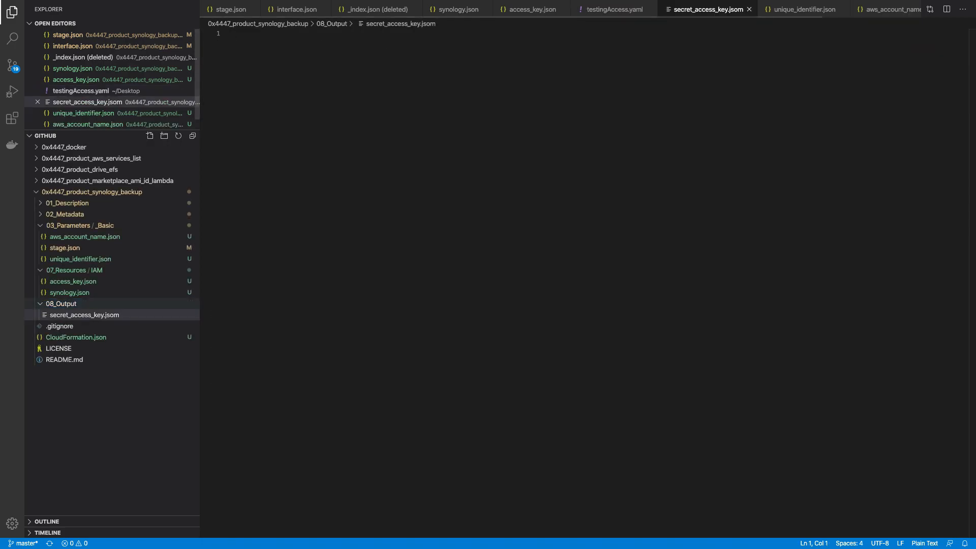
Step: Rename the file to secret_access_key.json to fix the extension
right_click(122, 316)
click(122, 318)
right_click(144, 318)
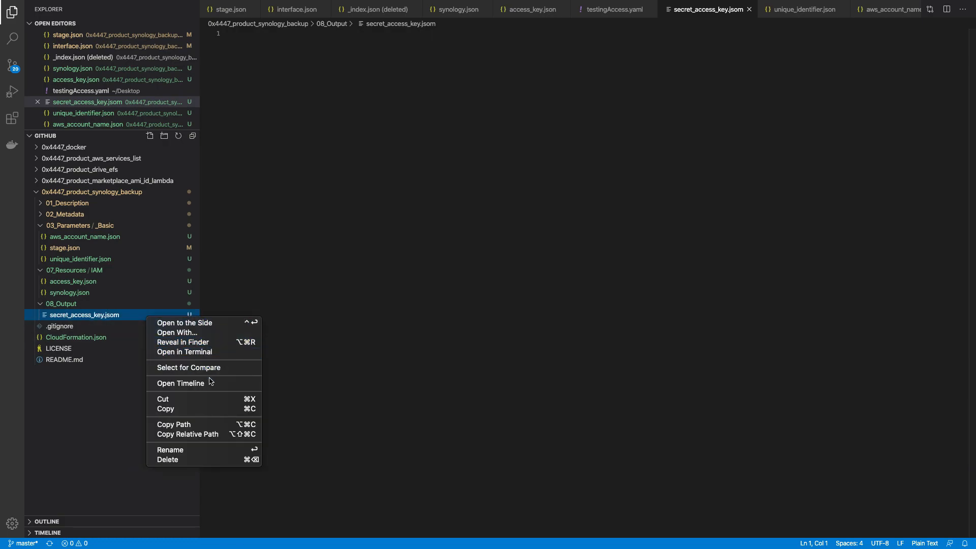
click(203, 452)
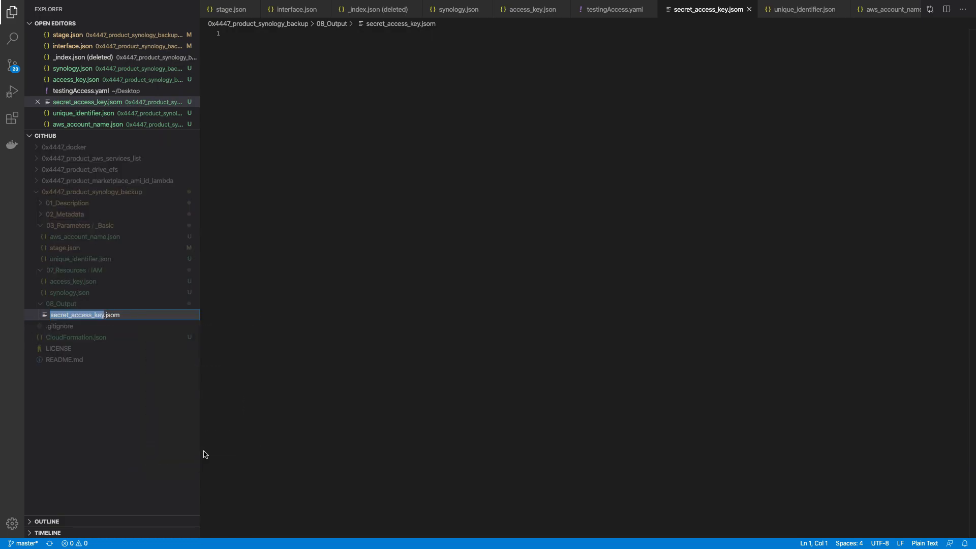
key(End)
key(BackSpace)
text(n)
key(Return)
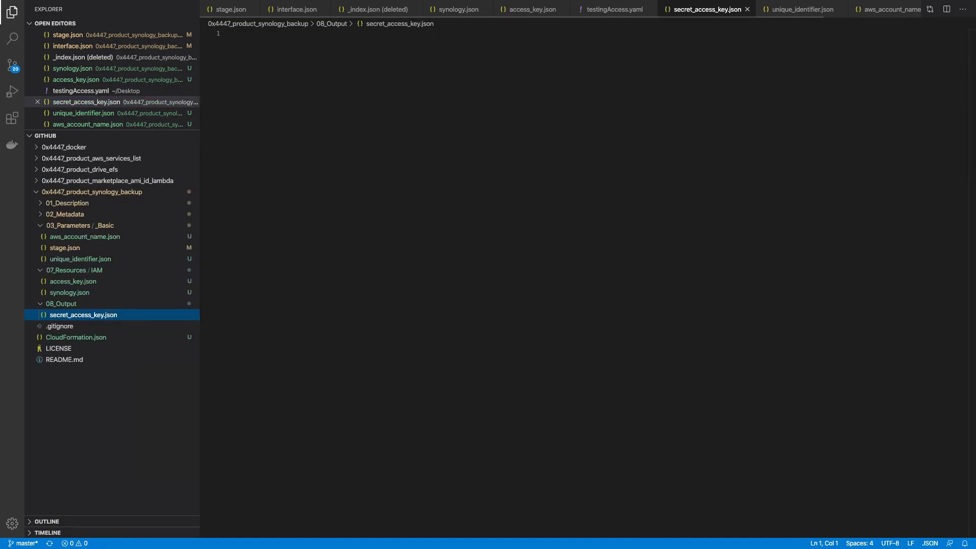
Step: Dismiss the new access key confirmation and copy the example output JSON from GitHub's webpage.json
key(ctrl+Up)
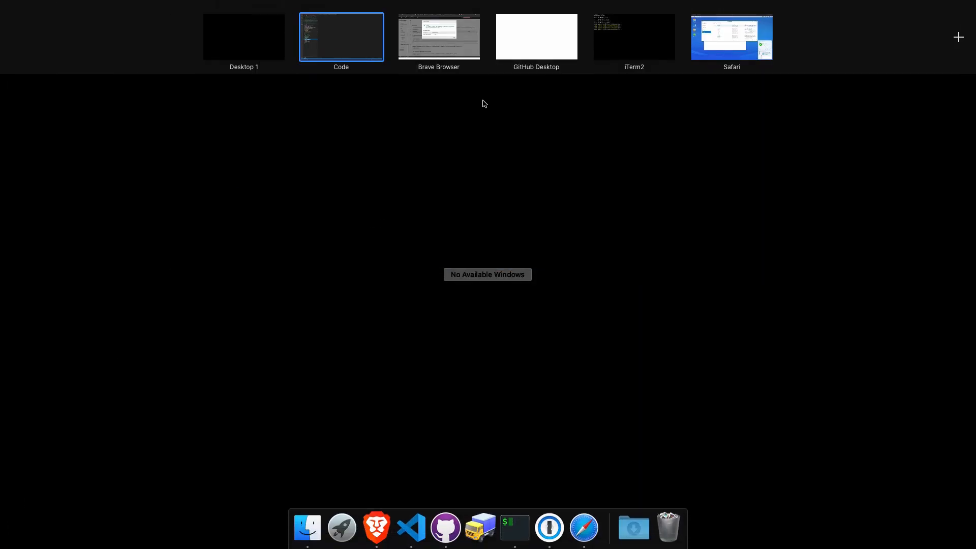
click(472, 41)
click(681, 112)
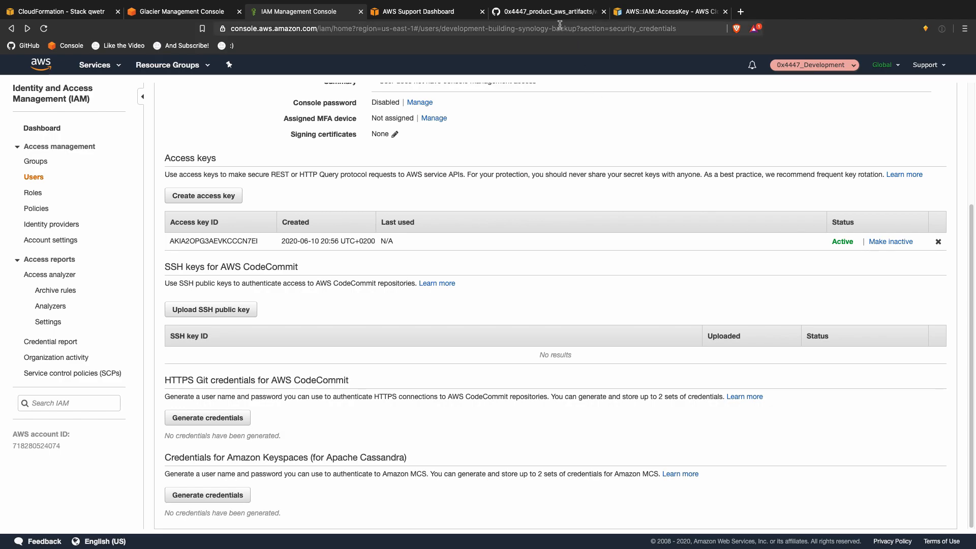
click(547, 12)
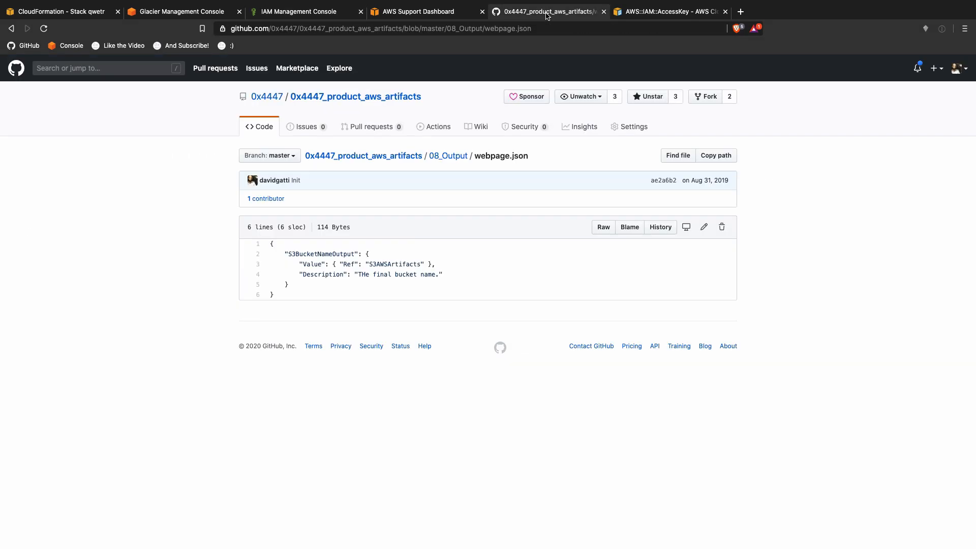
drag(284, 293, 270, 233)
key(super+c)
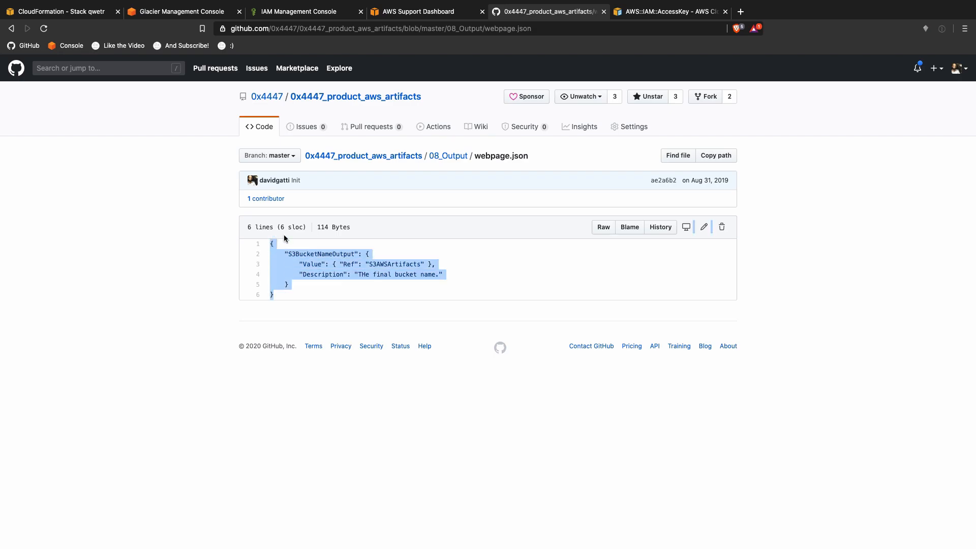
key(ctrl+Up)
click(338, 49)
Step: Paste the example JSON into secret_access_key.json and rename the output to SecretAccessKeyOutput
key(super+v)
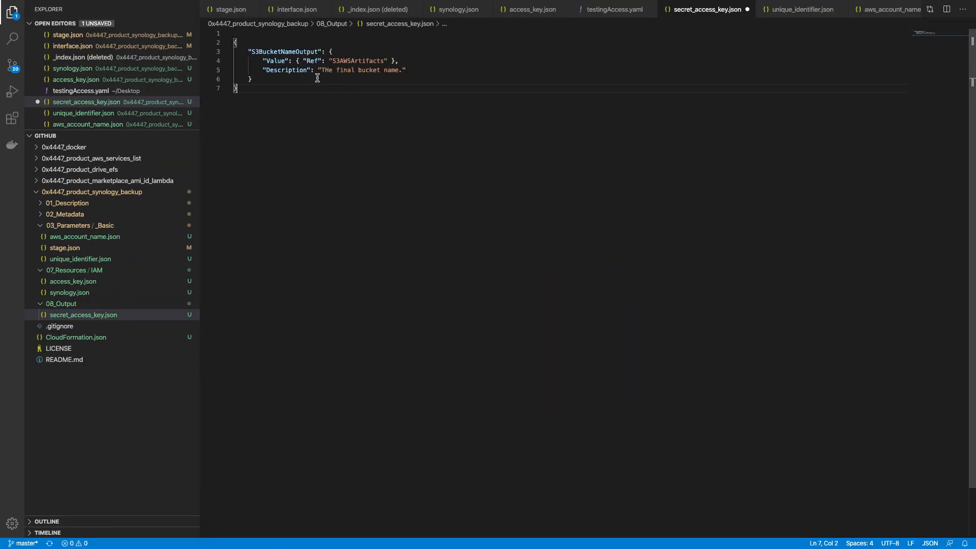
click(266, 52)
double_click(267, 51)
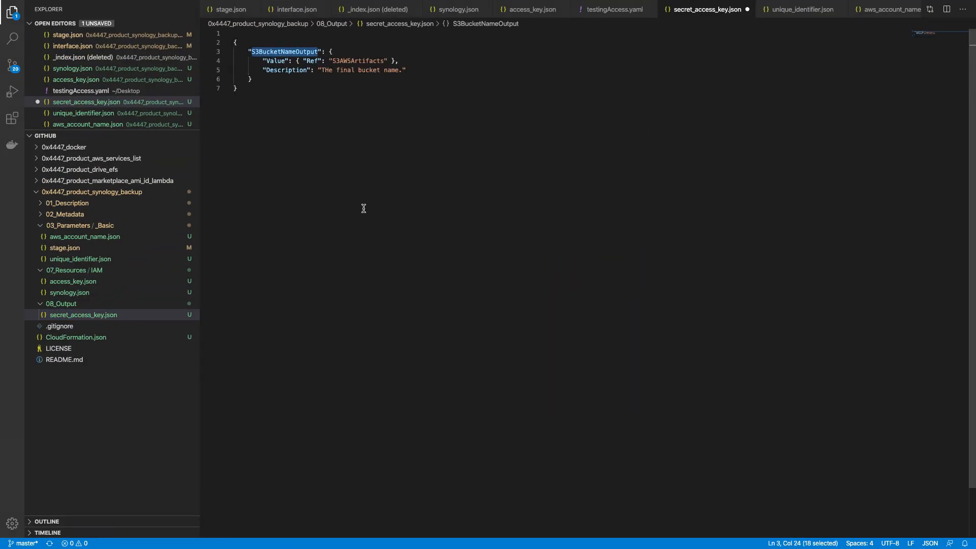
text(Secret)
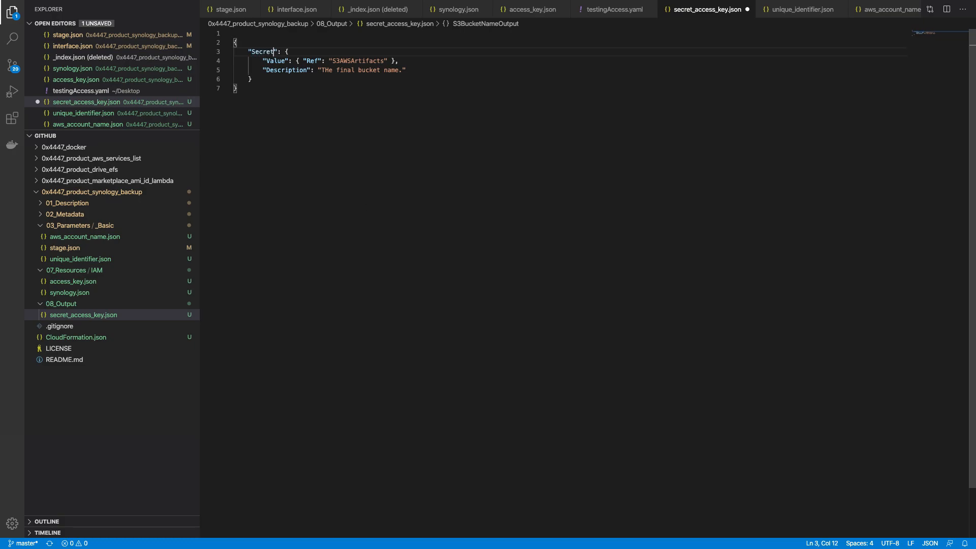
text(AcceessKeyOutput)
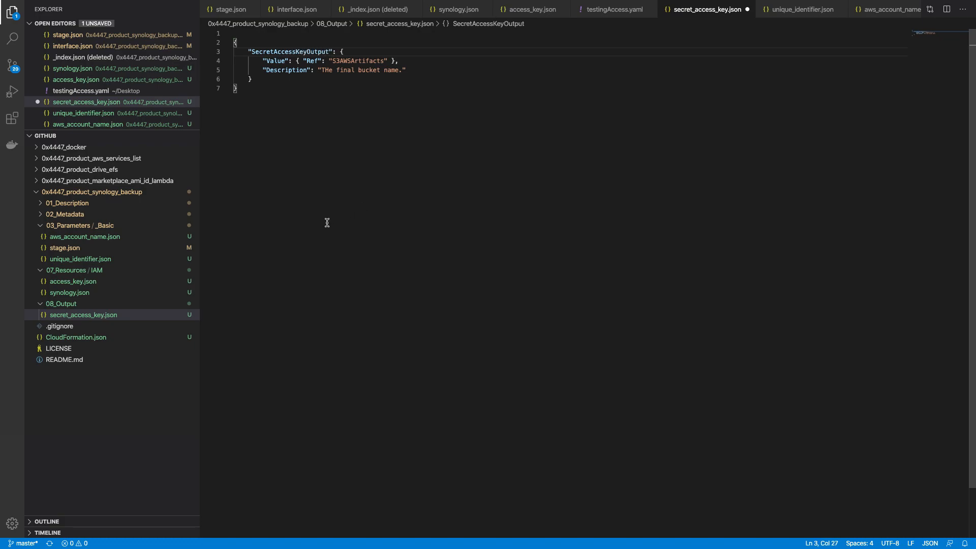
Step: Replace the S3AWSArtifacts reference with S3GlacierUserAccessKey copied from access_key.json
click(98, 282)
double_click(294, 41)
key(super+c)
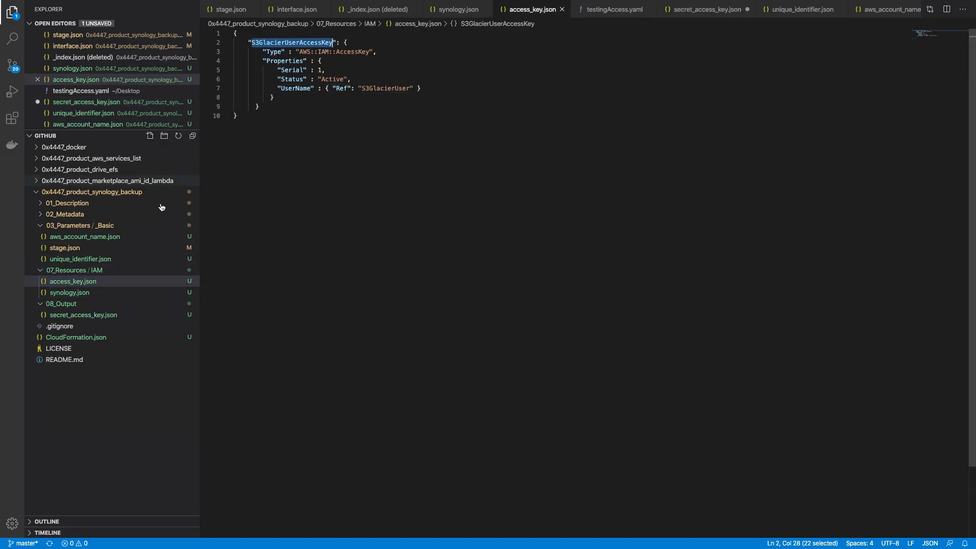
click(89, 314)
double_click(361, 61)
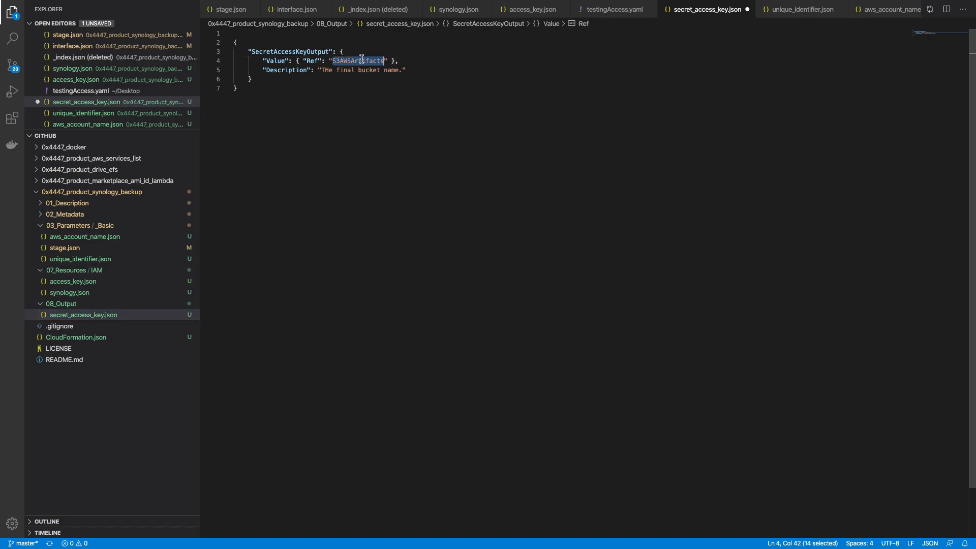
key(super+v)
Step: Replace Ref with Fn::GetAtt, copied from the AWS::IAM::AccessKey documentation
key(ctrl+Up)
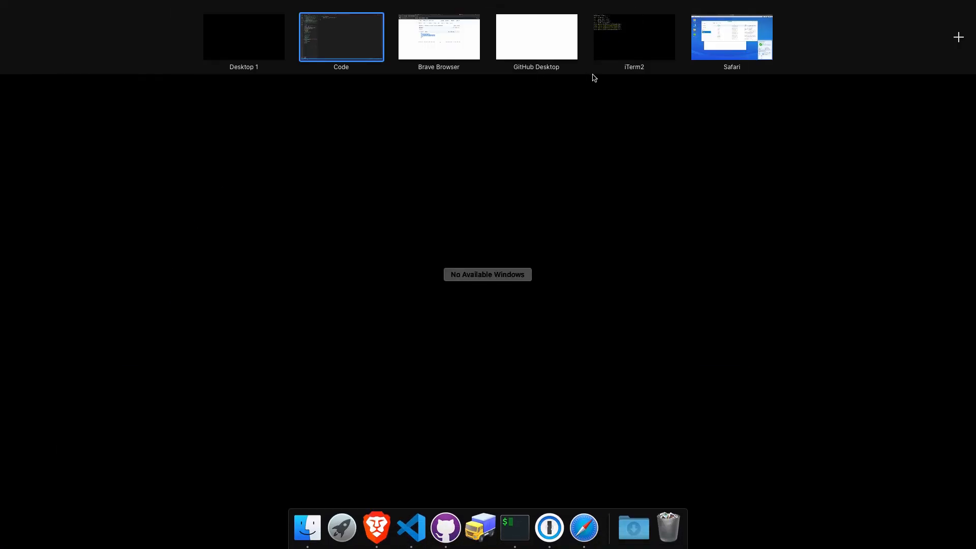
click(438, 36)
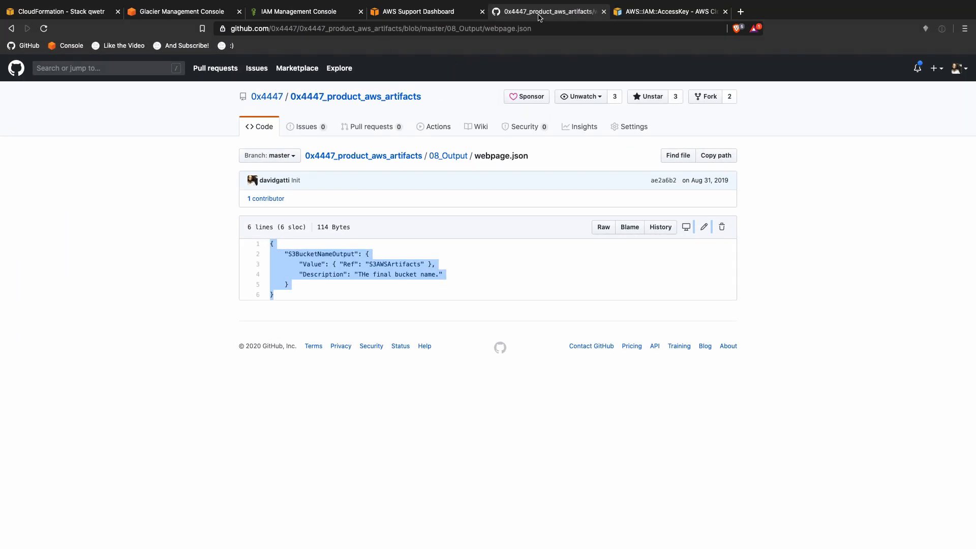
click(634, 14)
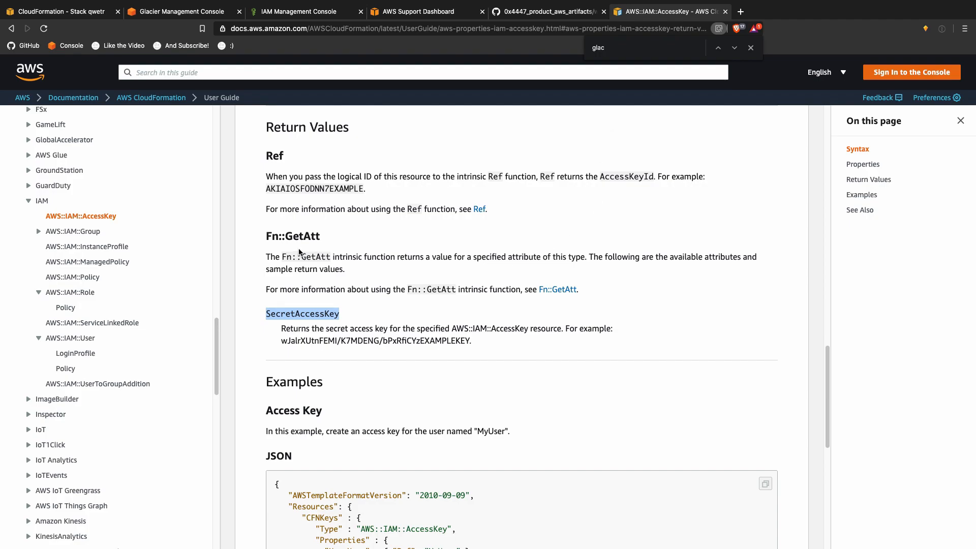
drag(281, 256, 330, 256)
key(super+c)
key(ctrl+Up)
click(322, 30)
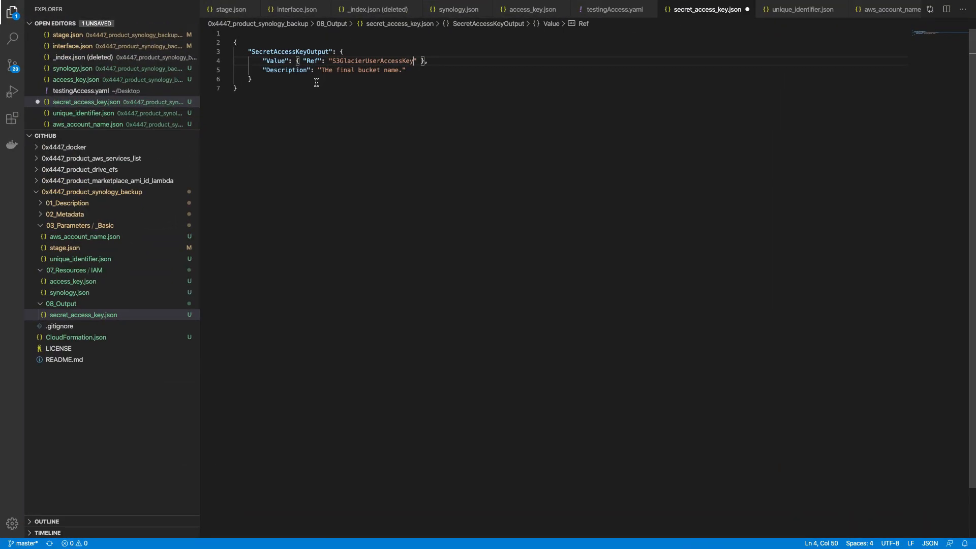
double_click(310, 61)
key(super+v)
Step: Make the Fn::GetAtt value the list [S3GlacierUserAccessKey, SecretAccessKey]
click(354, 61)
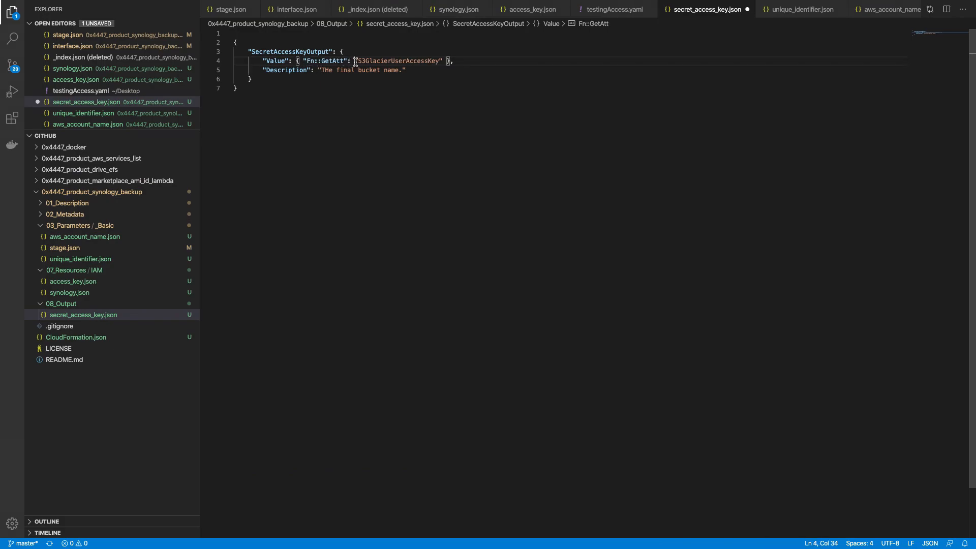
text([)
key(super+Right)
key(Left)
key(Left)
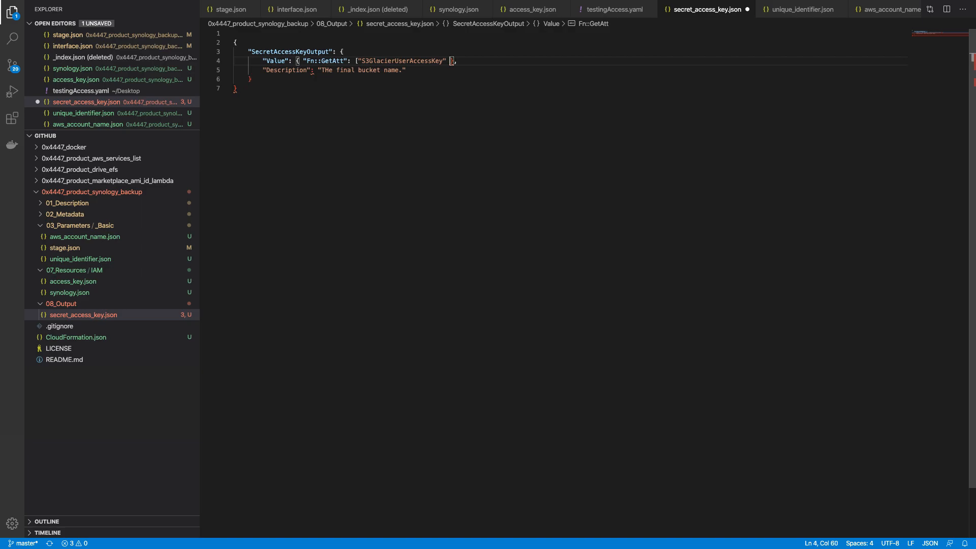
text(])
key(Left)
key(Left)
key(Left)
text(, ")
key(ctrl+Right)
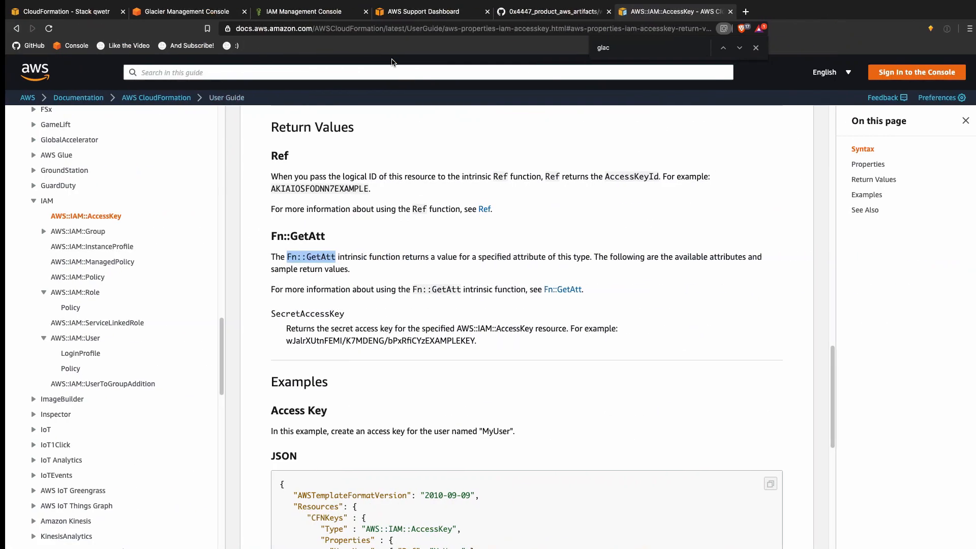
double_click(287, 311)
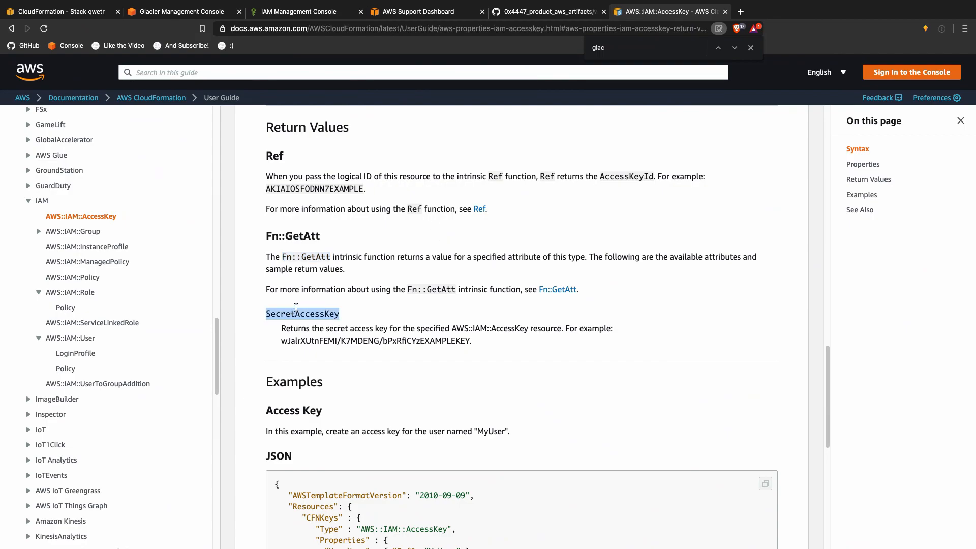
key(super+c)
key(ctrl+Left)
key(super+v)
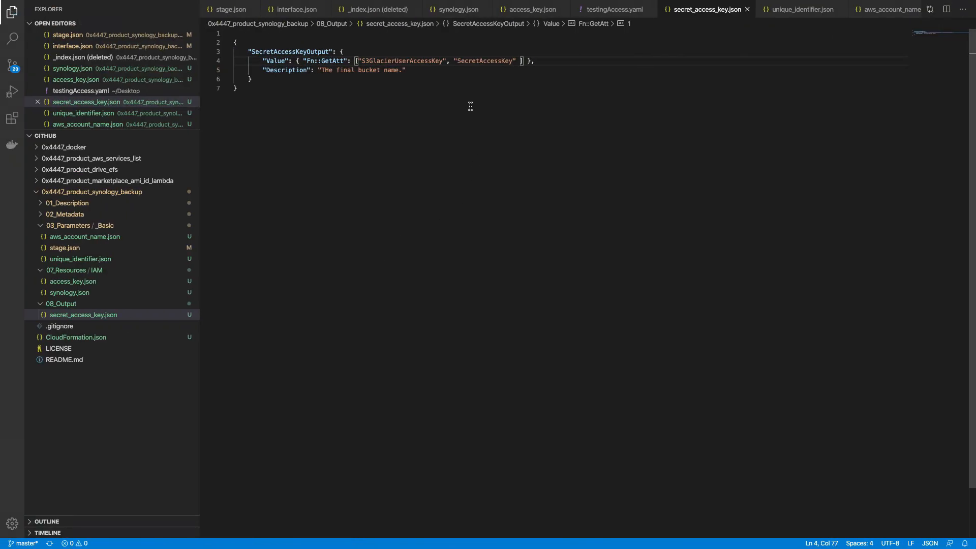
Step: Set the description to 'The Secret Key of the created user to be used with Synology' and copy AccessKeyId from the docs
drag(321, 70, 396, 73)
text(The )
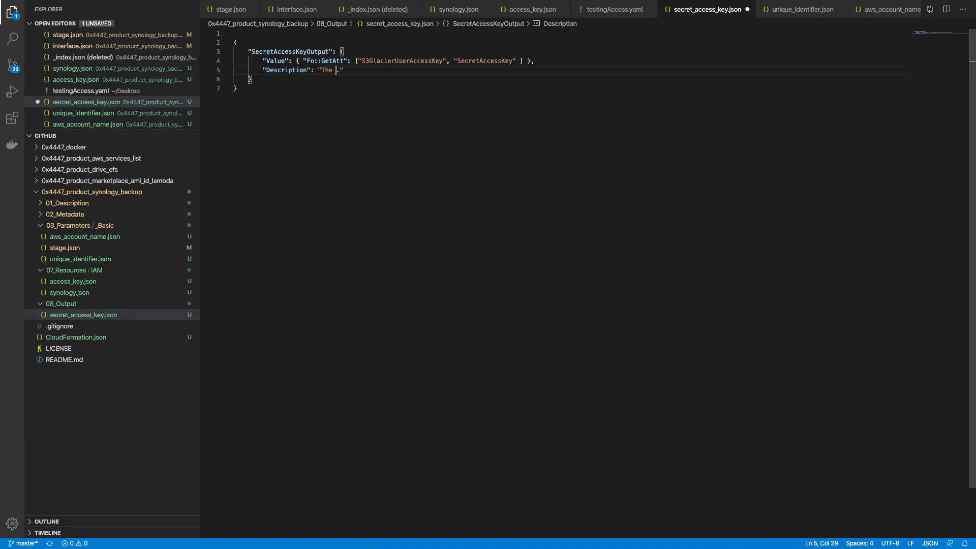
text(Secret Key )
text(of the creat)
text(ed user to be use)
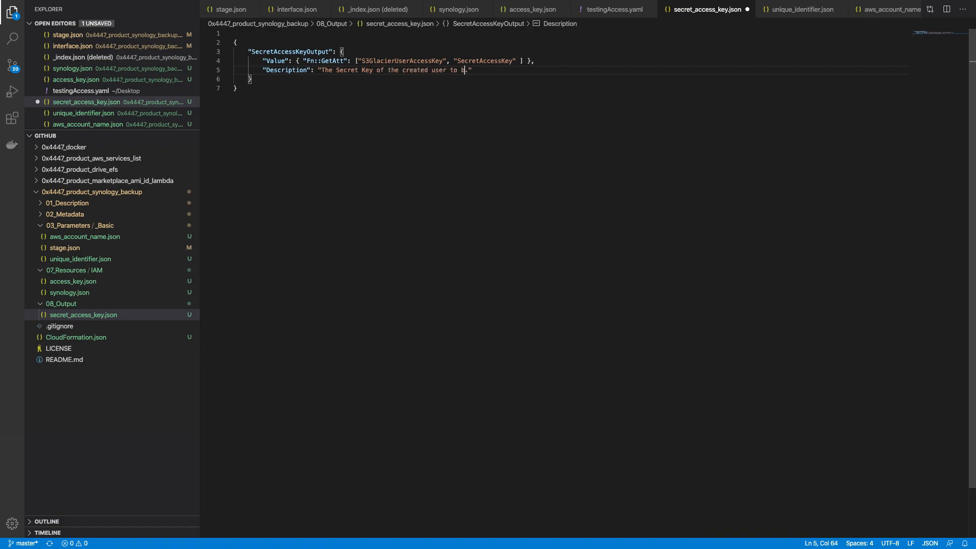
text(d with Synology)
key(ctrl+Right)
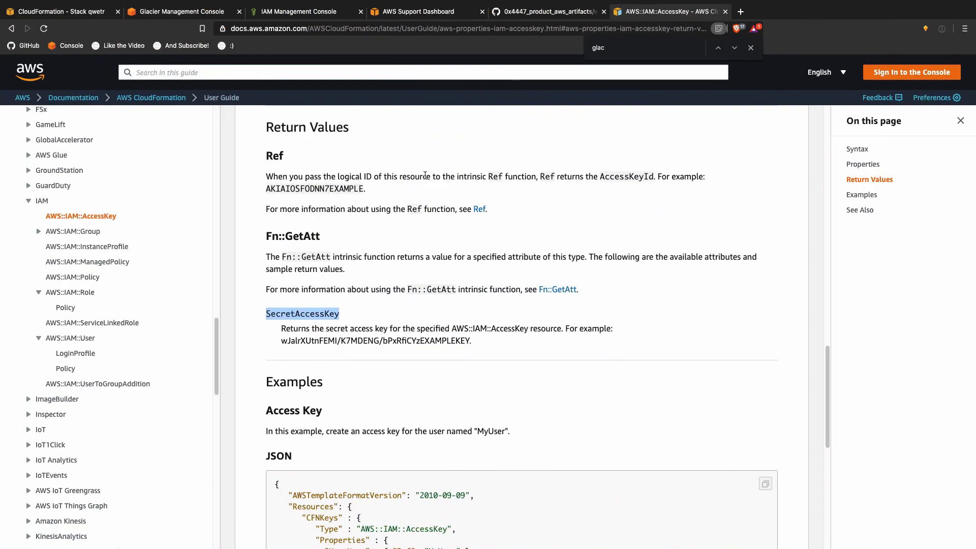
click(290, 172)
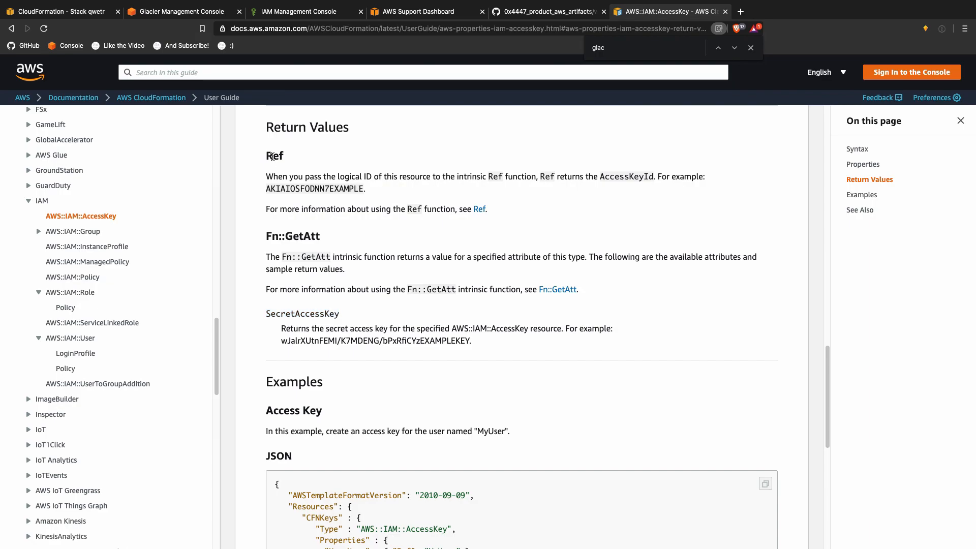
key(ctrl+Left)
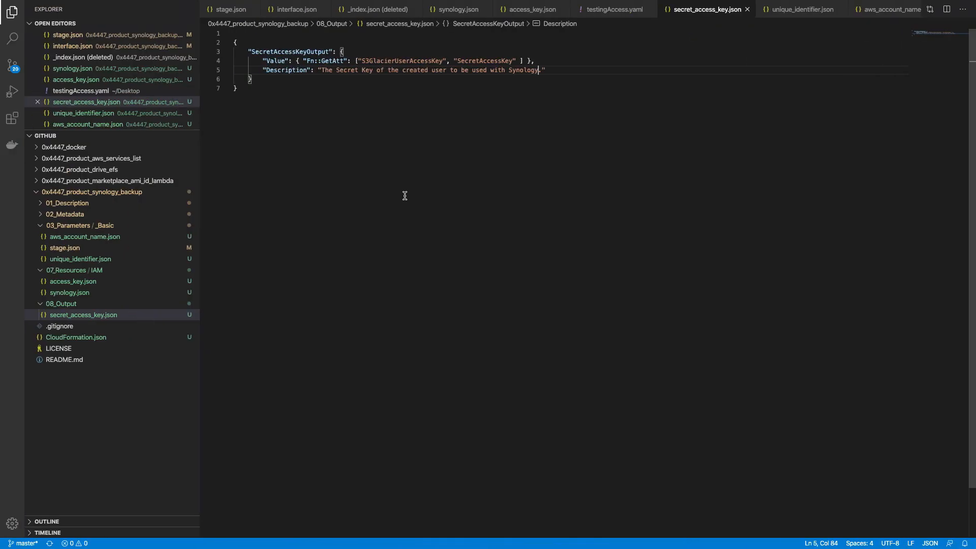
key(ctrl+Right)
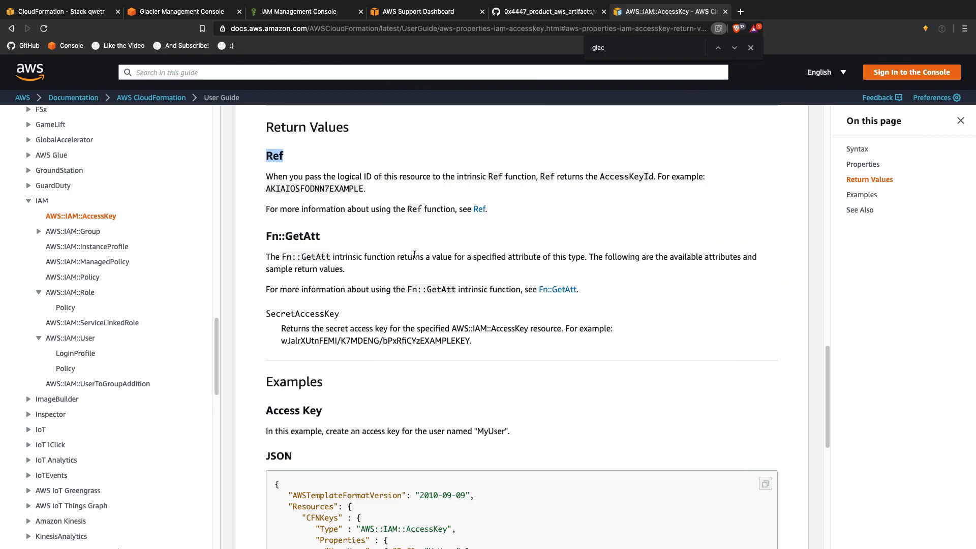
double_click(645, 176)
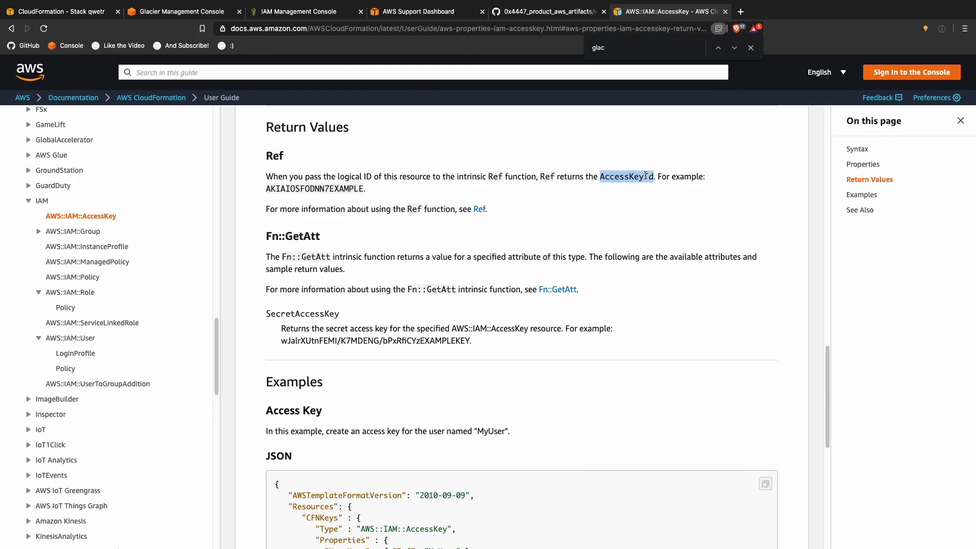
key(ctrl+Left)
right_click(69, 302)
Step: Create a new file named access_key_id.json in the 08_Output folder
click(116, 307)
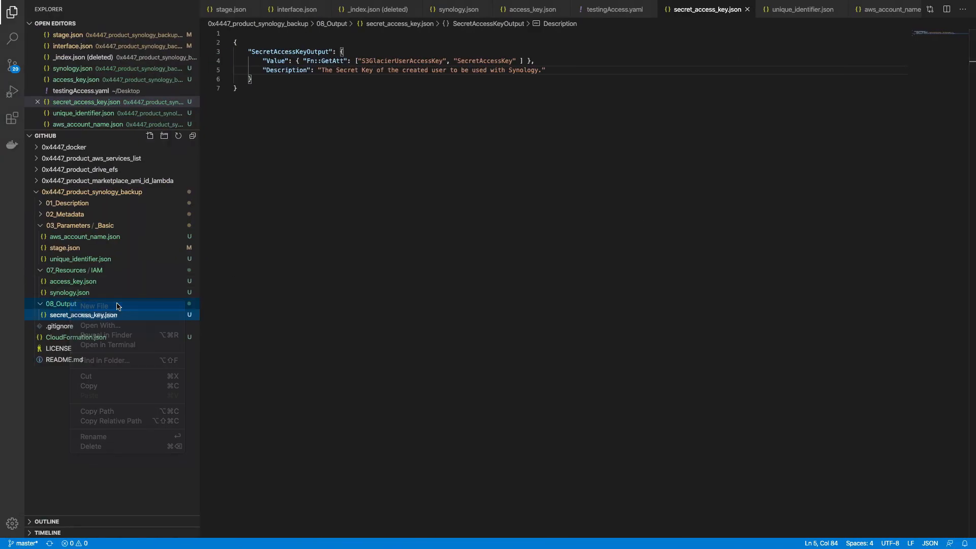
key(super+v)
text(.)
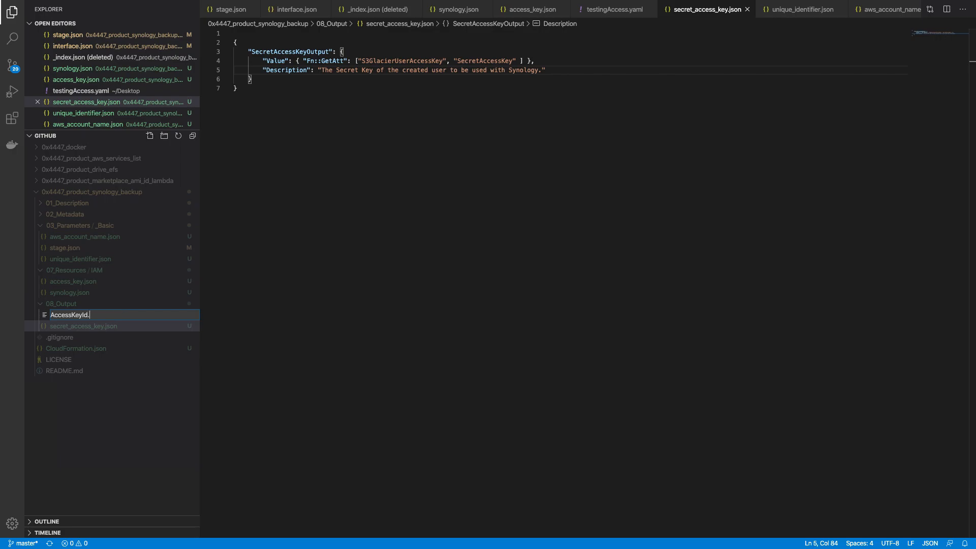
text(json)
key(Home)
key(shift+Right)
text(a_)
key(shift+Right)
text(key_)
key(Return)
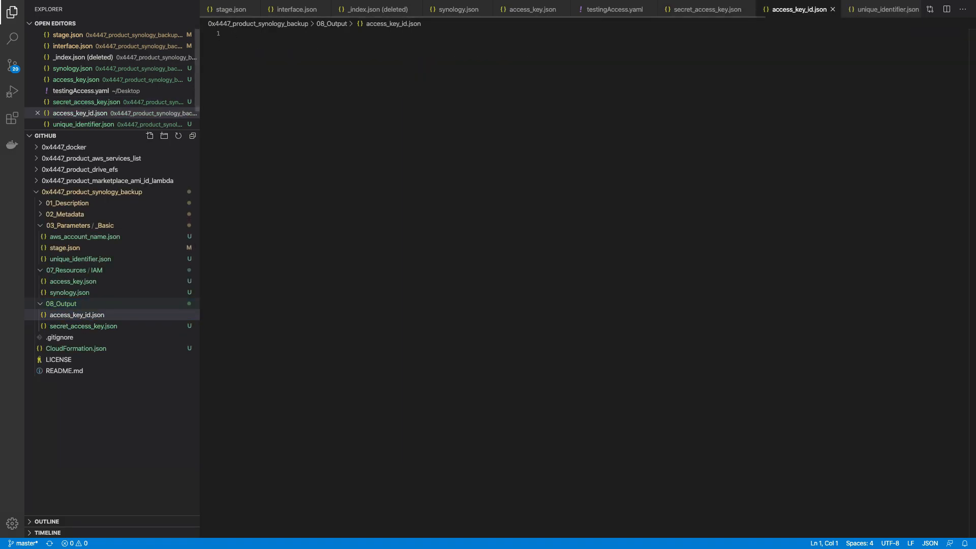
Step: Remove the blank first line from secret_access_key.json, then copy its JSON into access_key_id.json
click(116, 325)
key(super+a)
click(325, 263)
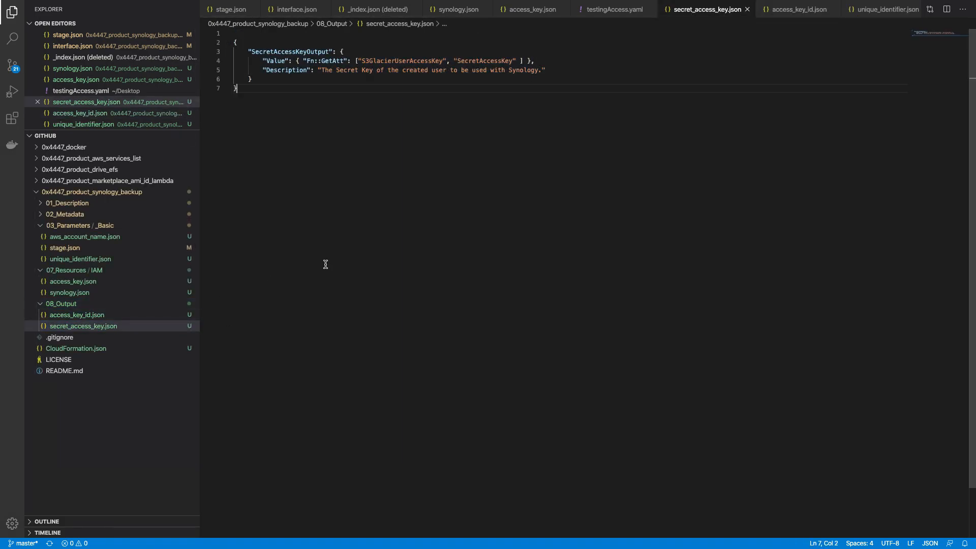
key(super+Up)
key(Down)
key(BackSpace)
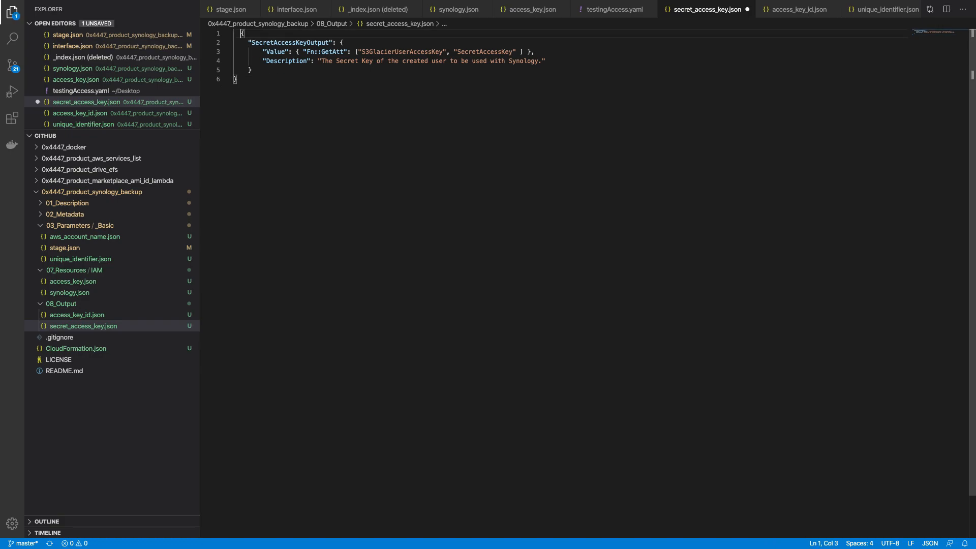
key(BackSpace)
key(super+a)
key(super+s)
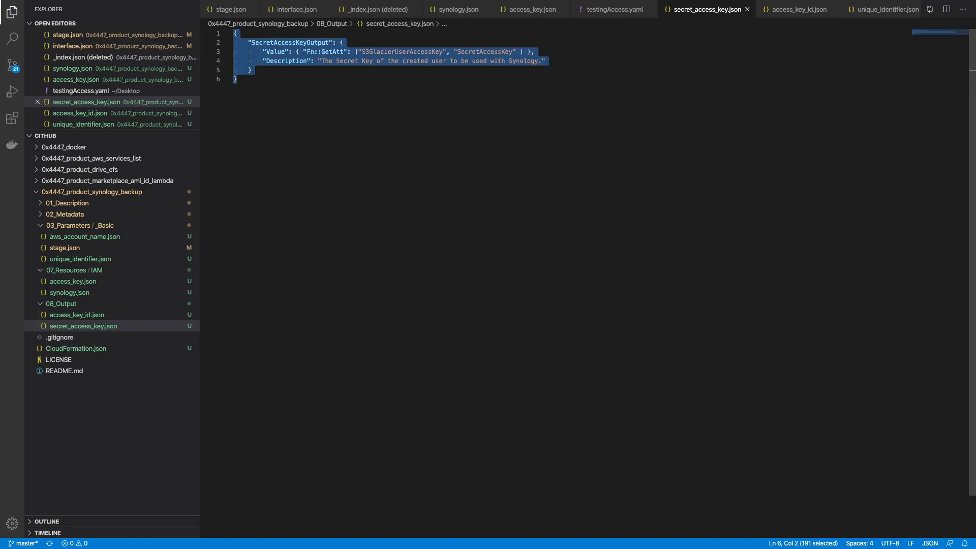
key(super+c)
click(101, 315)
key(super+v)
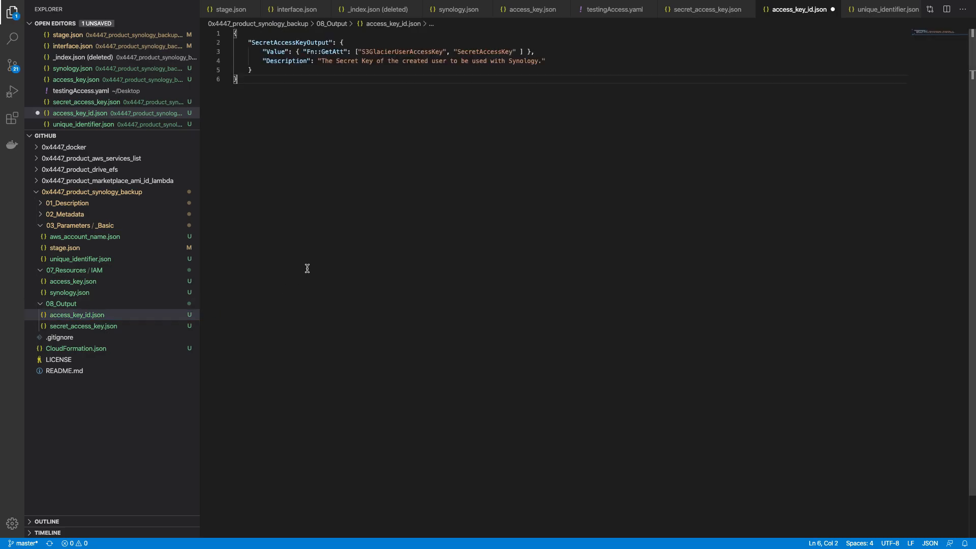
Step: Replace the Fn::GetAtt value with Ref "S3GlacierUserAccessKey" in access_key_id.json and save
key(ctrl+Right)
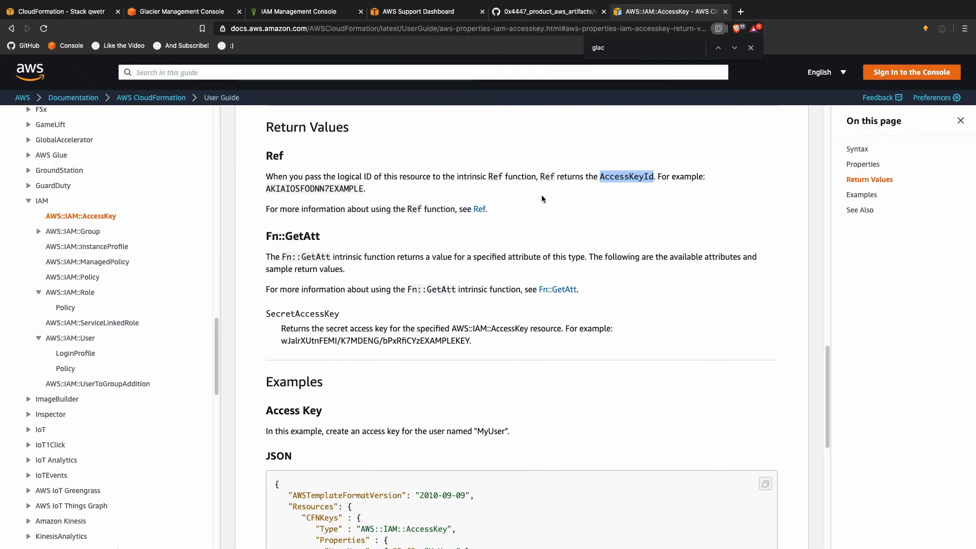
key(ctrl+Left)
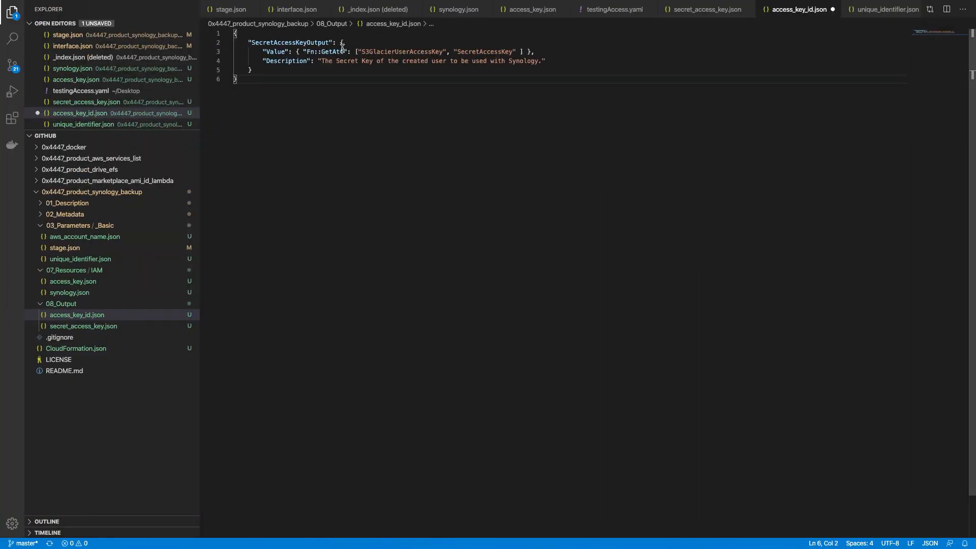
drag(307, 51, 344, 51)
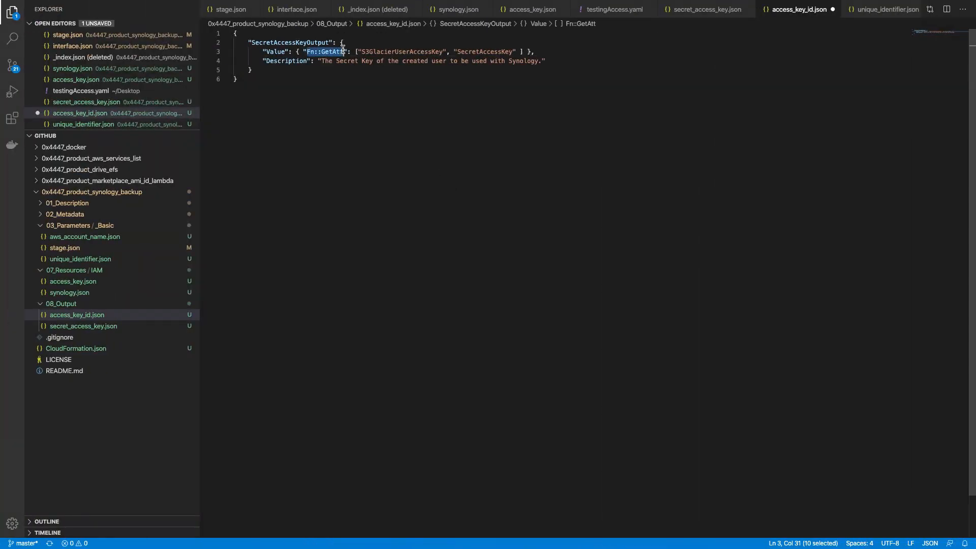
text(Ref)
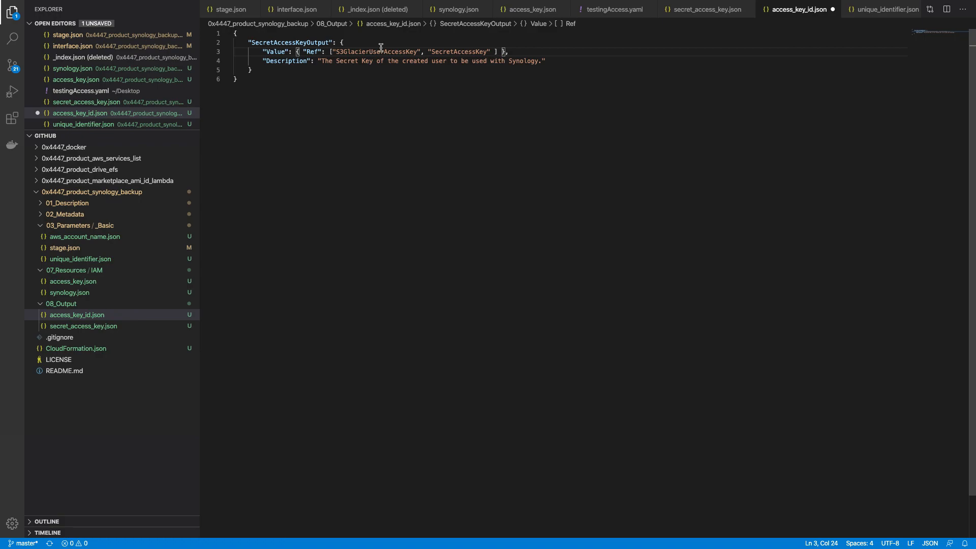
click(381, 51)
click(329, 52)
key(shift+super+Right)
key(shift+Left)
key(shift+Left)
key(shift+Left)
key(super+v)
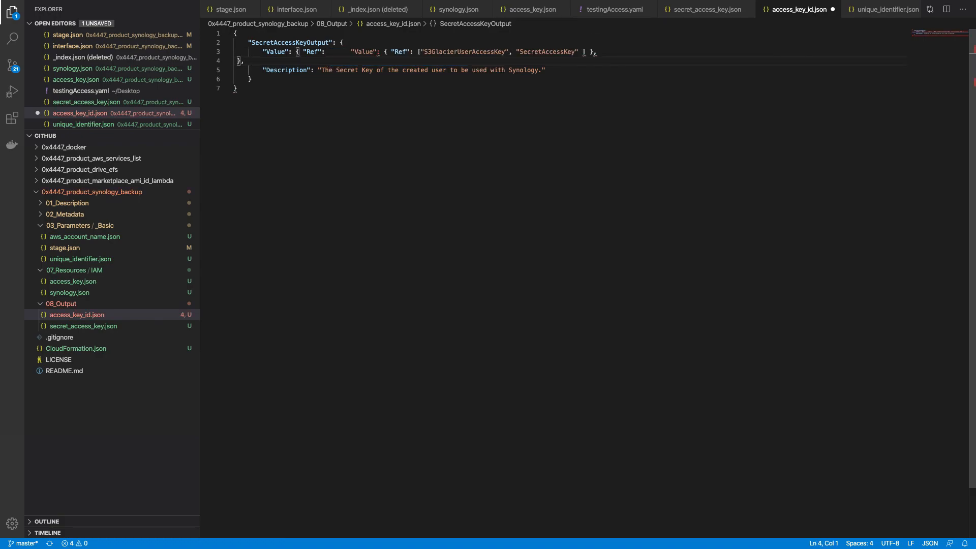
key(super+z)
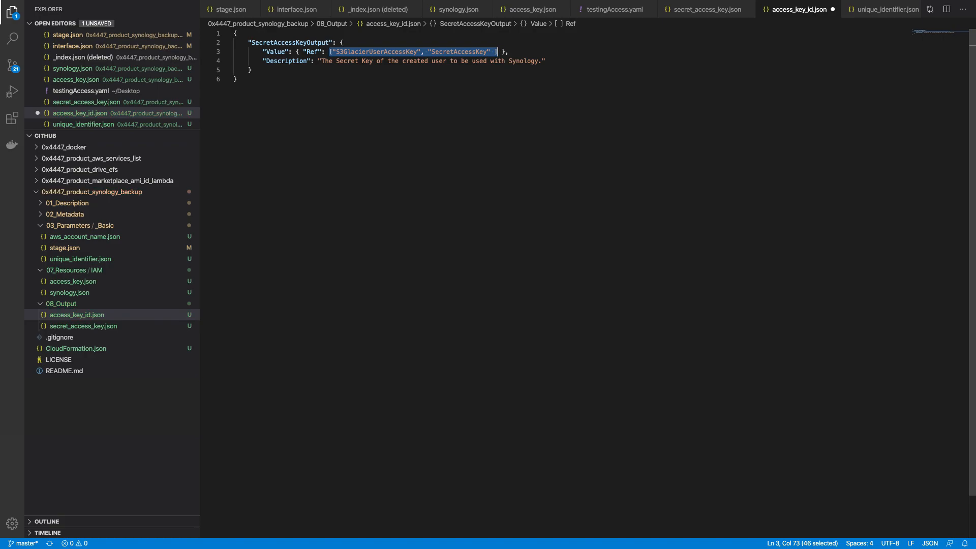
double_click(369, 52)
drag(328, 52, 500, 51)
key(BackSpace)
text("Value": { "Ref": ")
key(ctrl+v)
key(ctrl+s)
Step: Rename the output key from SecretAccessKeyOutput to AccessKeyIdOutput and save the file
click(413, 61)
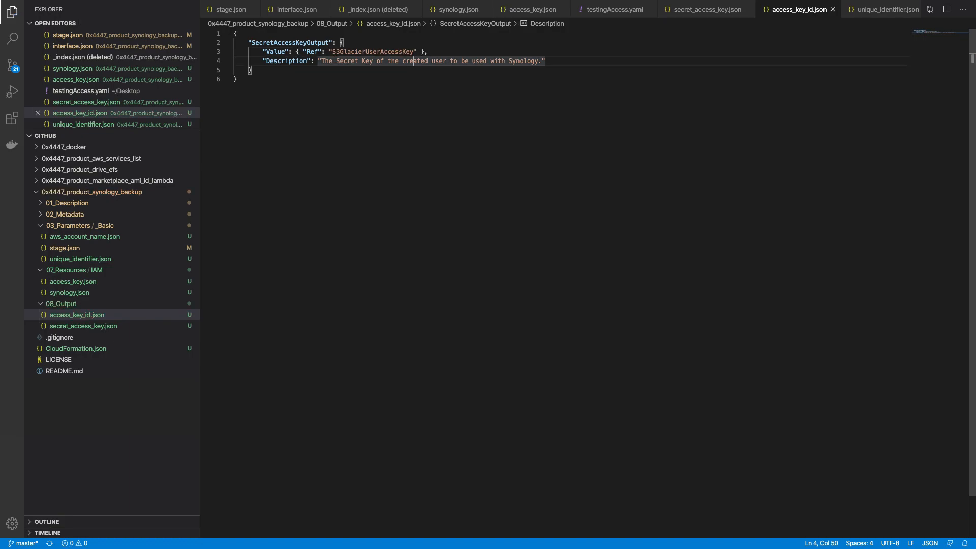
click(336, 61)
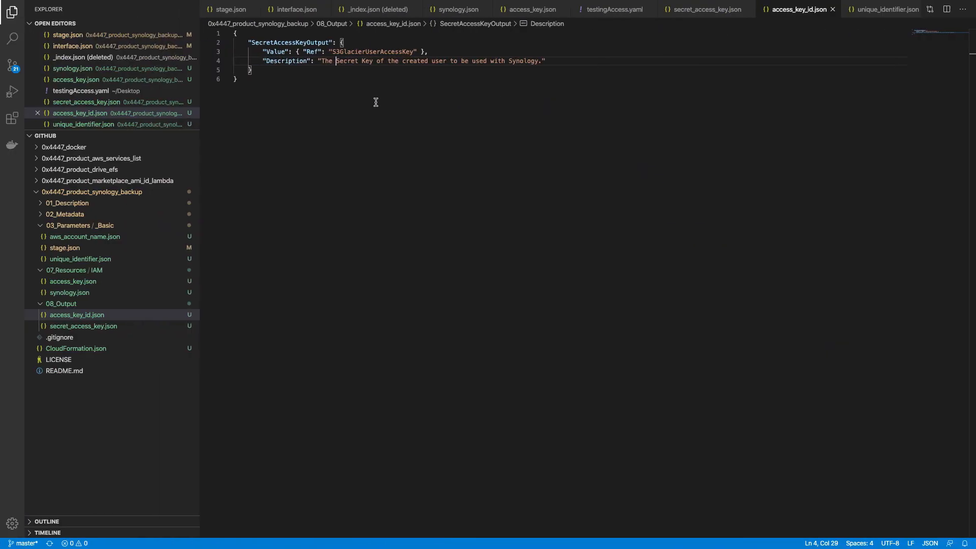
double_click(297, 42)
key(ctrl+v)
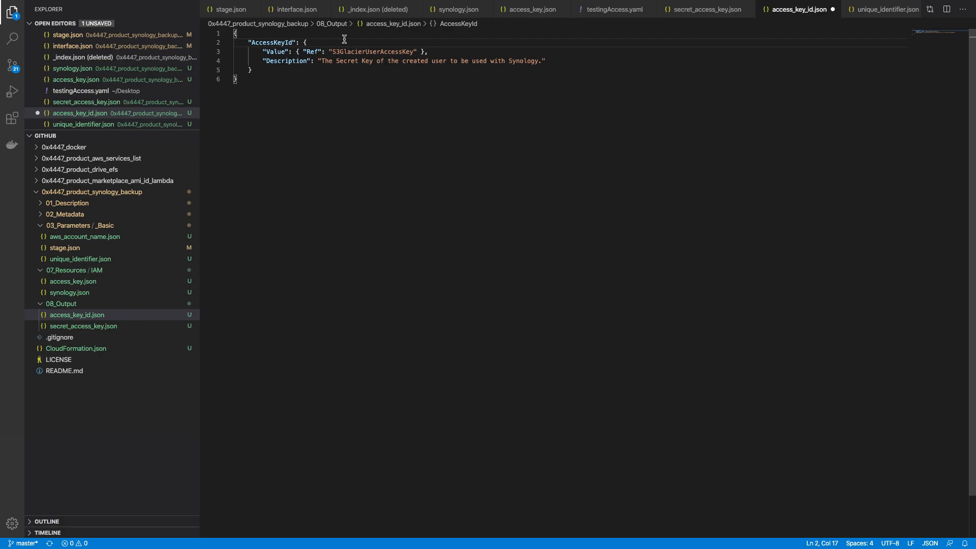
text(Output)
key(ctrl+s)
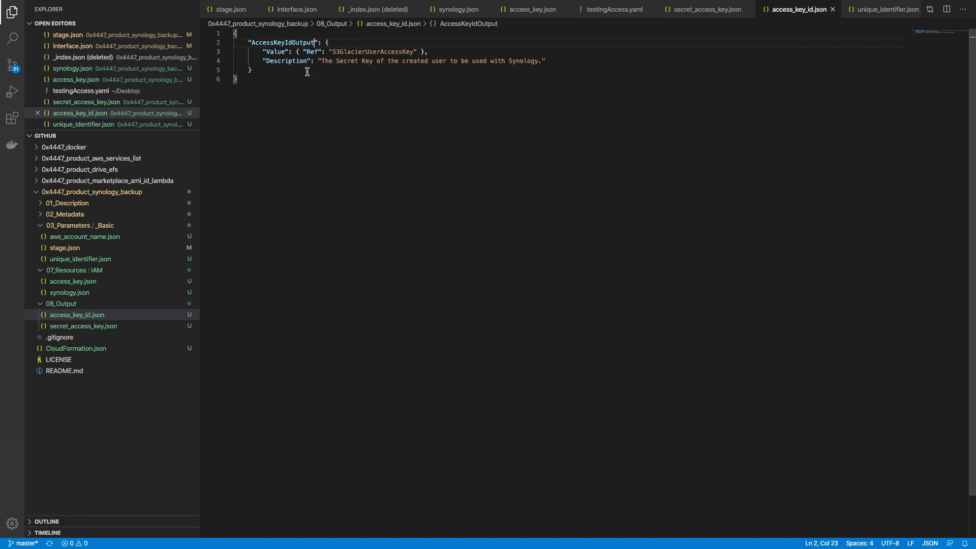
Step: Change the AccessKeyIdOutput description to "Access Key ID" and save access_key_id.json
click(113, 294)
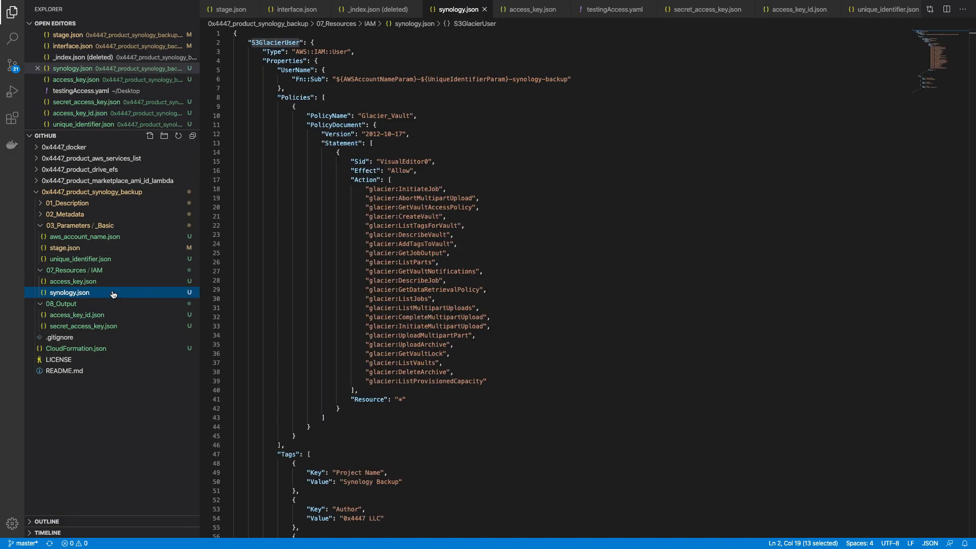
click(114, 284)
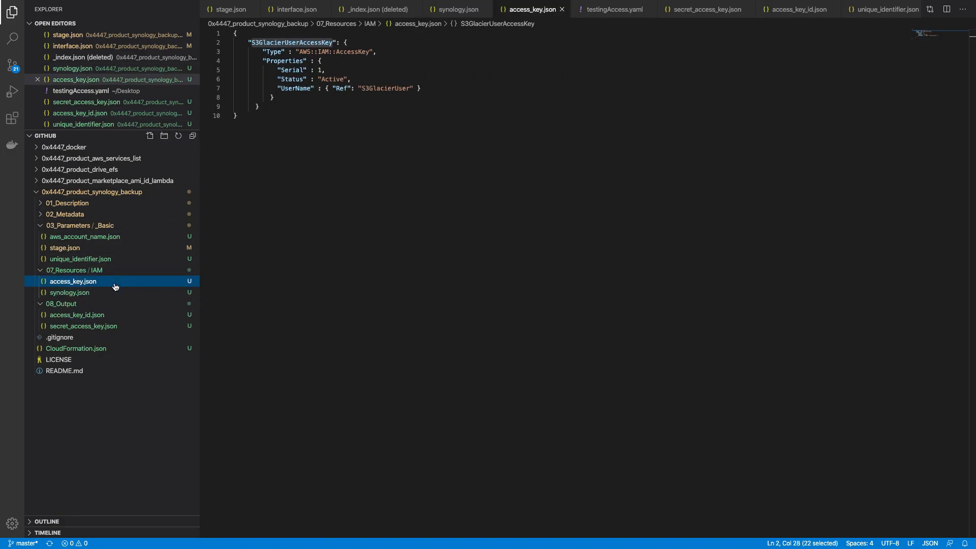
click(109, 316)
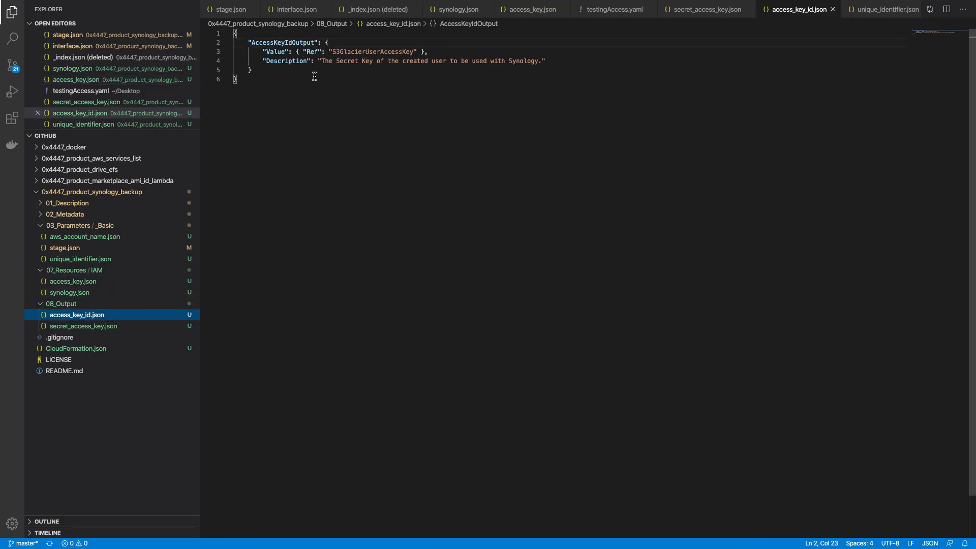
click(336, 61)
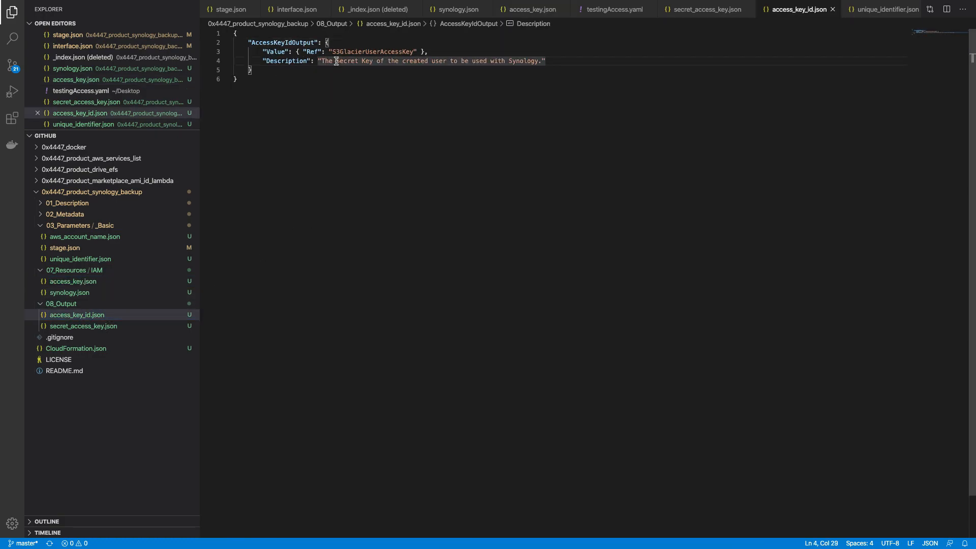
double_click(335, 61)
text(Access)
key(super+s)
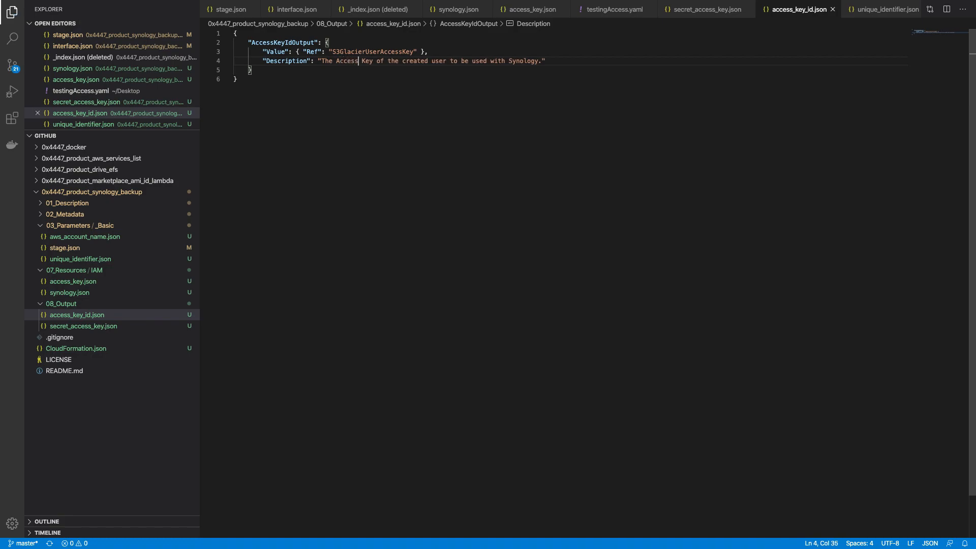
text(ID)
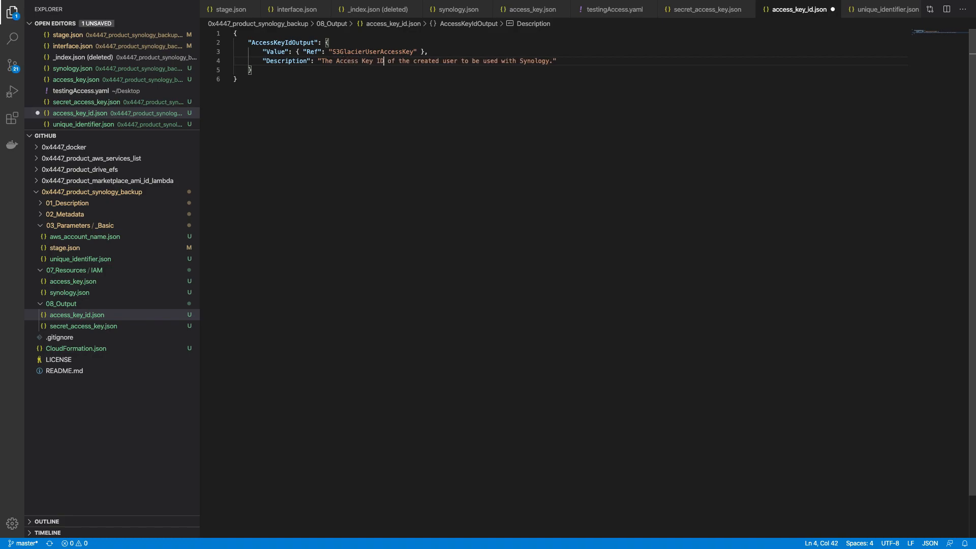
key(super+s)
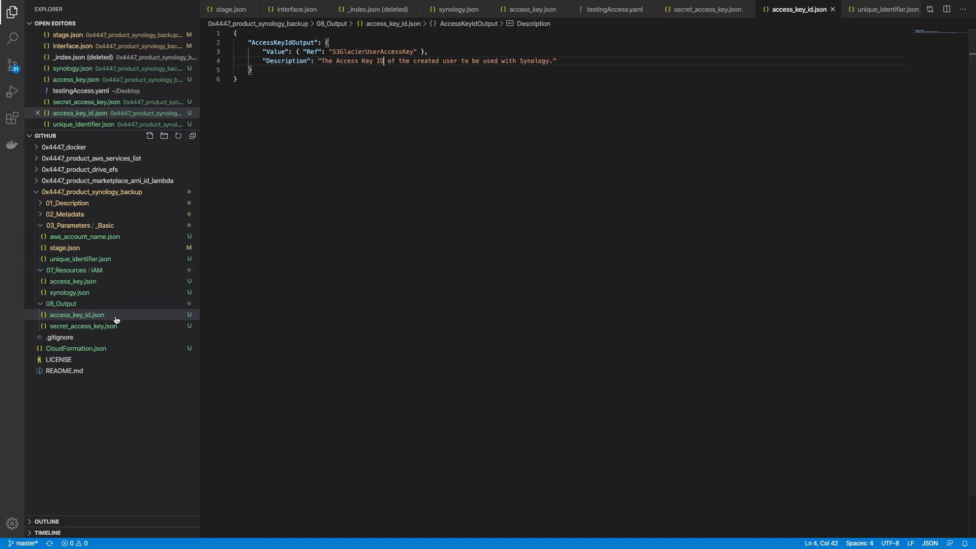
Step: In access_key.json, delete the old Serial value 1
click(114, 295)
click(113, 284)
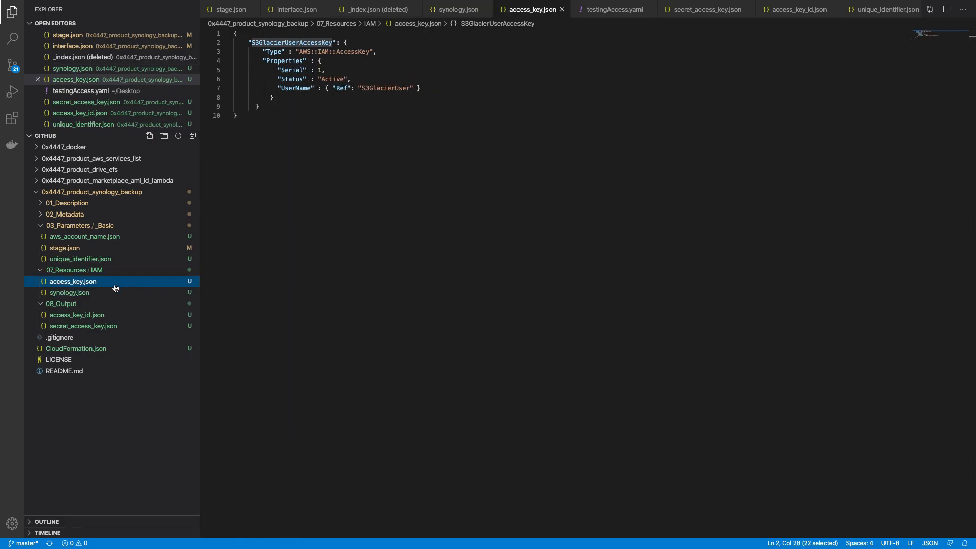
click(318, 71)
key(BackSpace)
Step: Enter 2 as the new Serial value and start a fresh terminal prompt
text(2)
key(ctrl+Up)
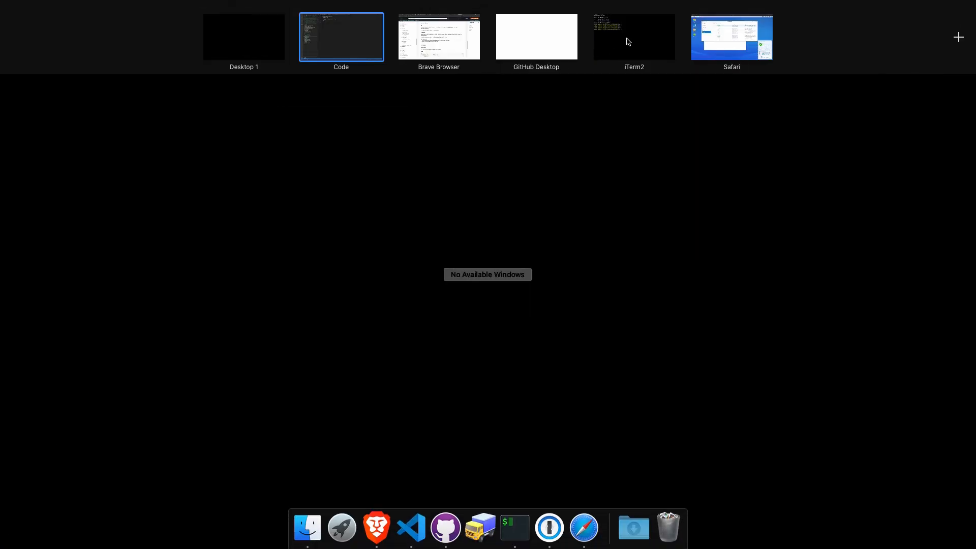
click(628, 38)
key(Return)
Step: Update the qwetr stack with the uploaded CloudFormation.json template, acknowledging IAM resource creation
key(ctrl+Up)
click(453, 39)
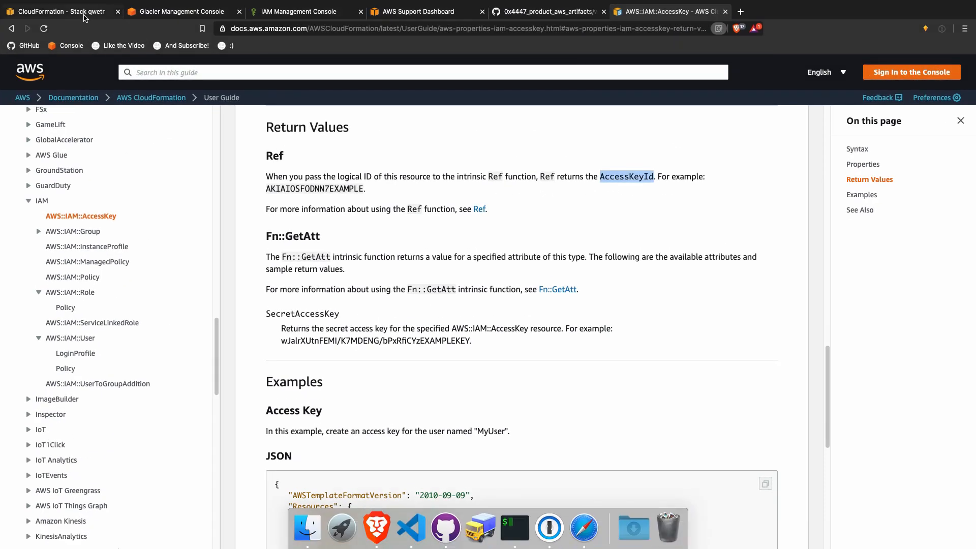
click(83, 15)
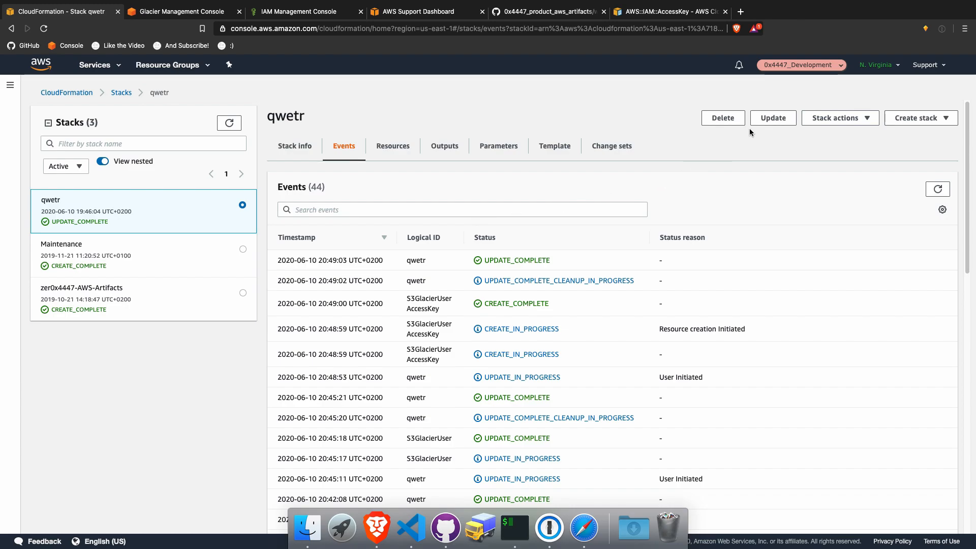
click(772, 119)
click(466, 204)
click(481, 315)
click(237, 355)
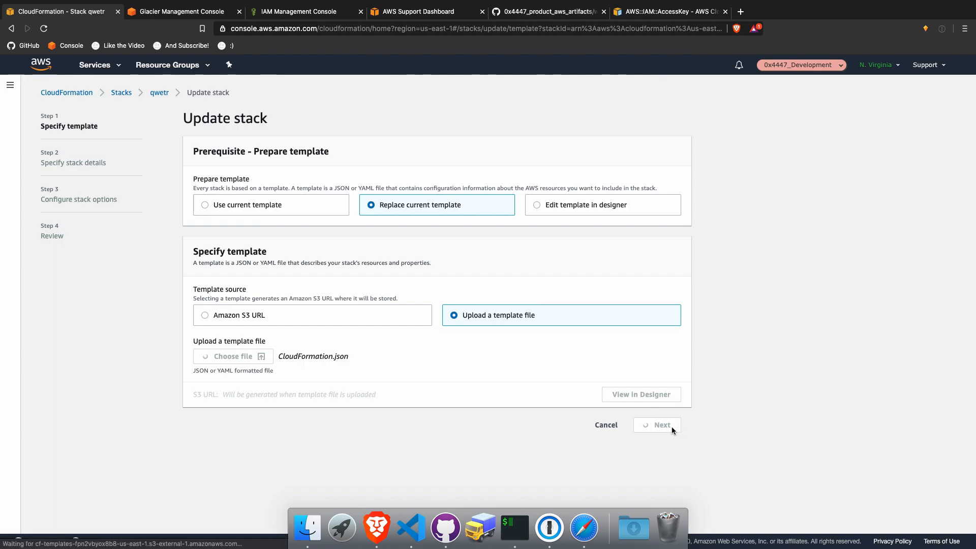
click(672, 362)
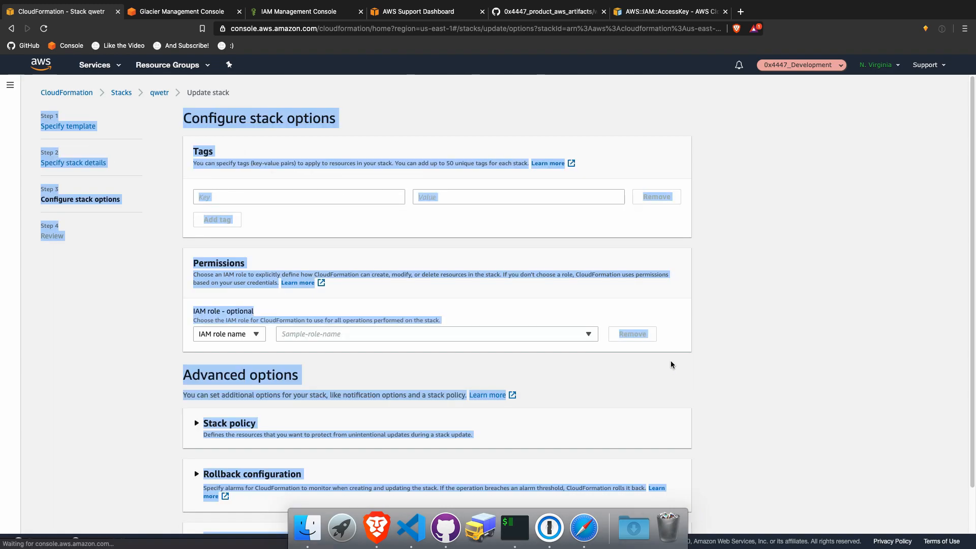
scroll(678, 402, down, 2)
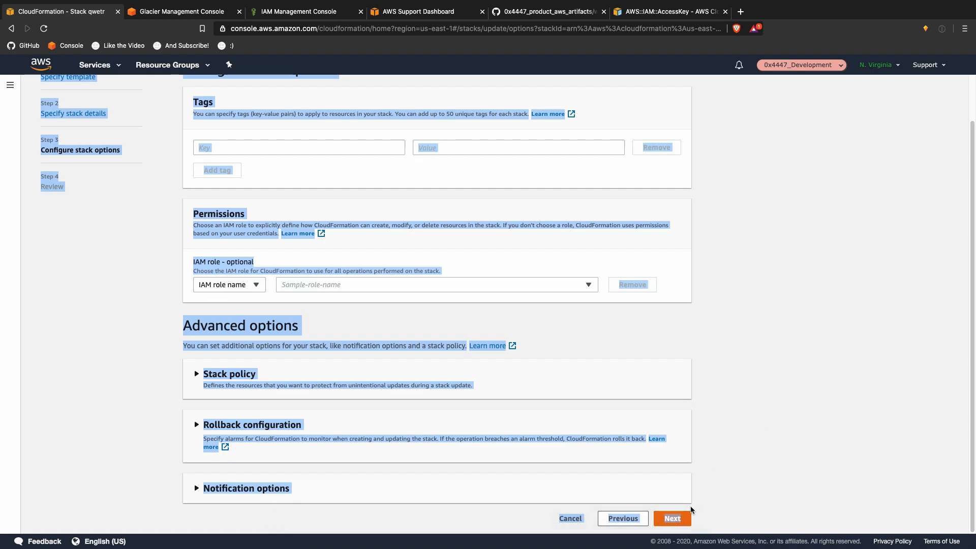
click(686, 516)
scroll(729, 456, down, 15)
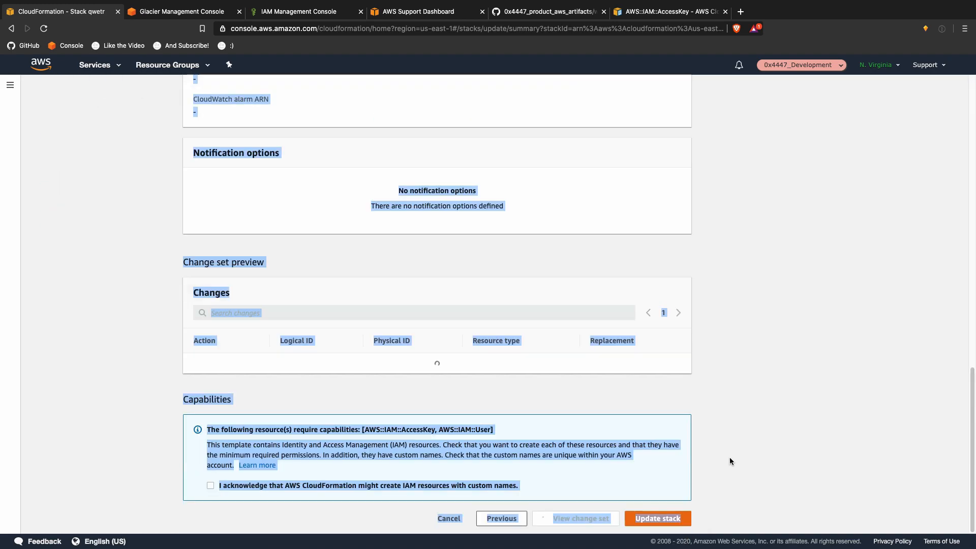
click(495, 486)
click(658, 517)
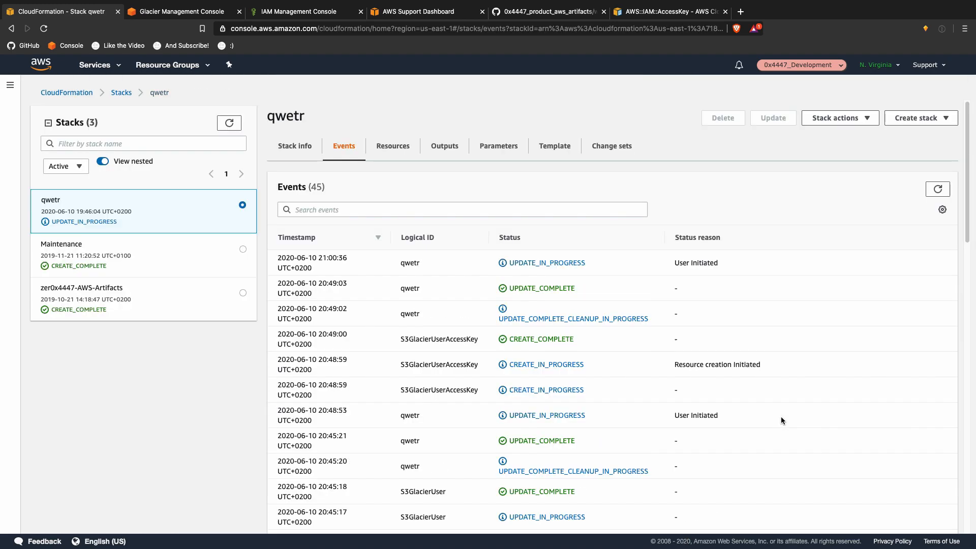
Step: Refresh the qwetr stack's Outputs until AccessKeyIdOutput and SecretAccessKeyOutput both appear, and check their values
click(942, 193)
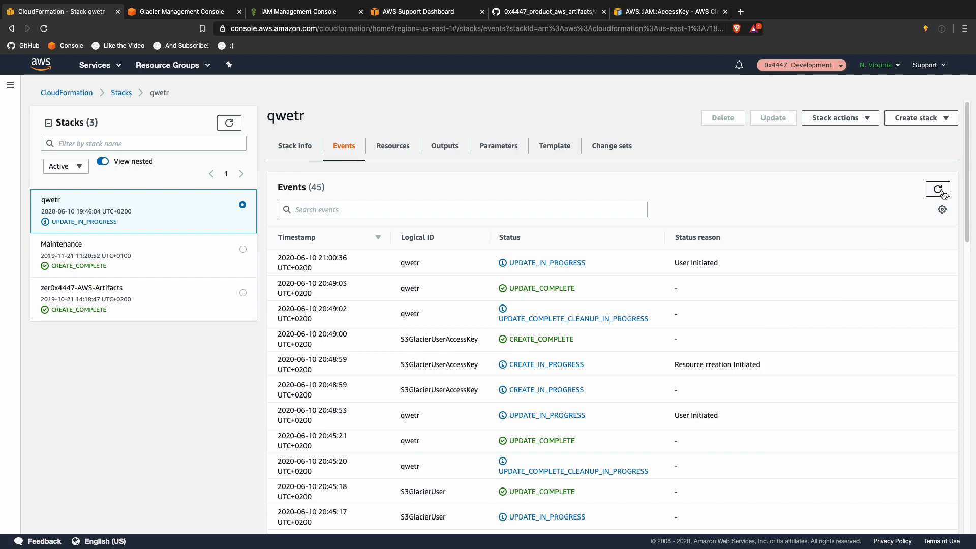
click(454, 157)
click(942, 193)
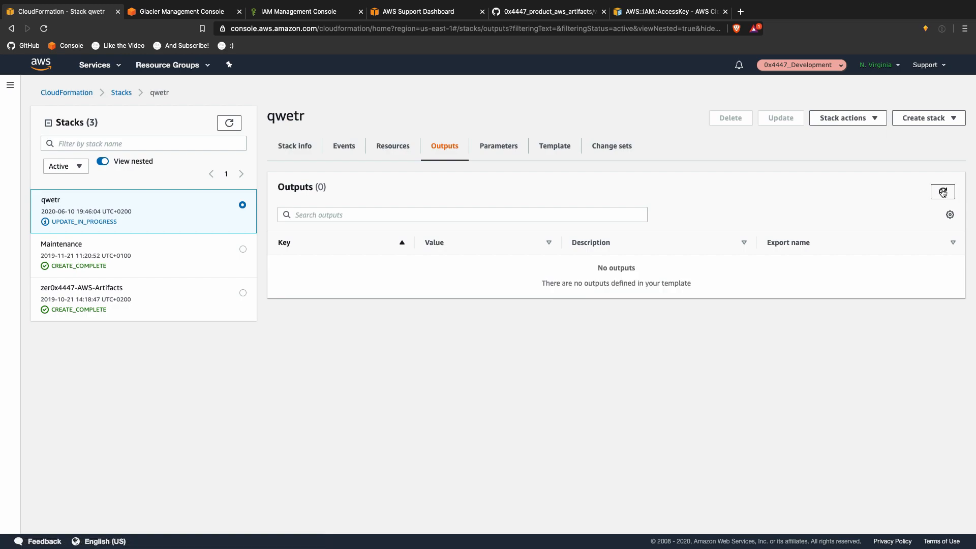
click(942, 192)
click(942, 192)
click(942, 192)
click(942, 192)
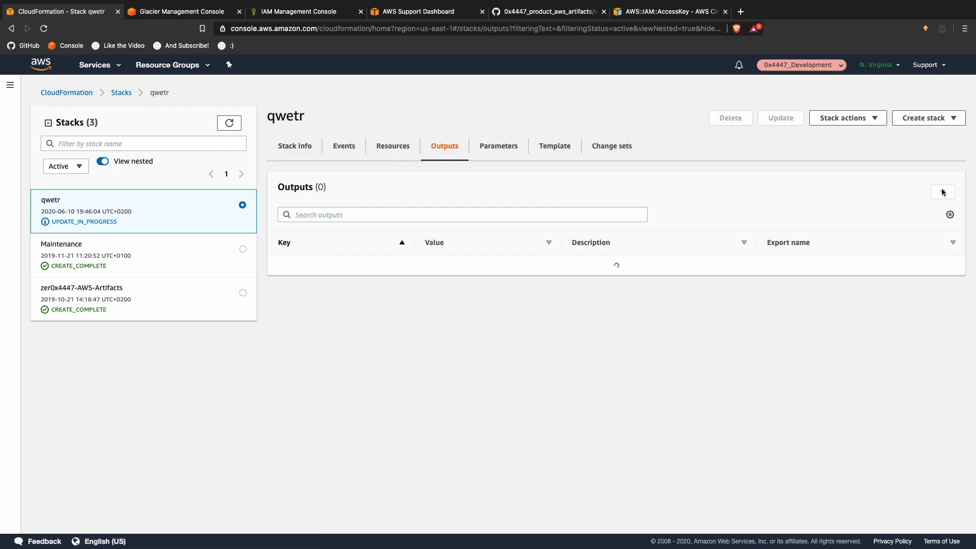
click(942, 192)
click(942, 192)
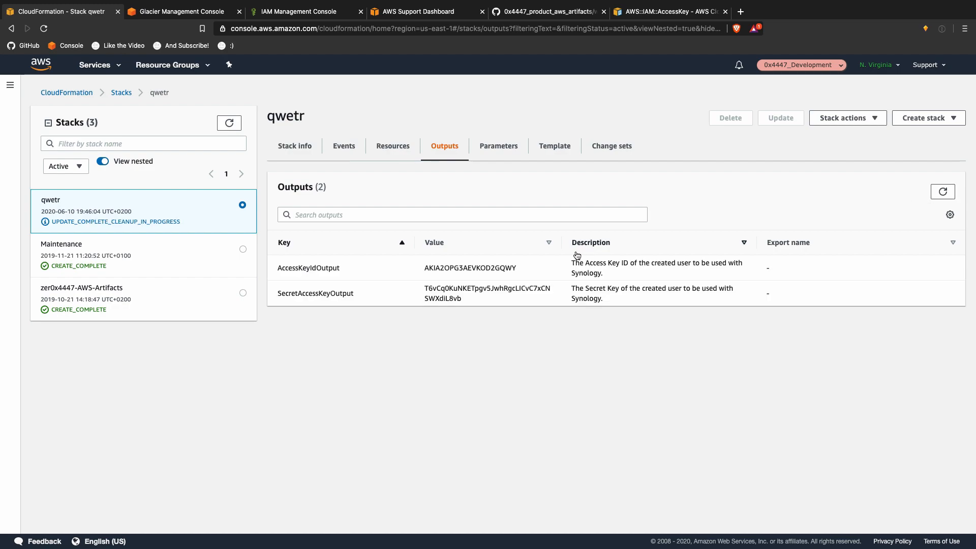
drag(561, 243, 633, 245)
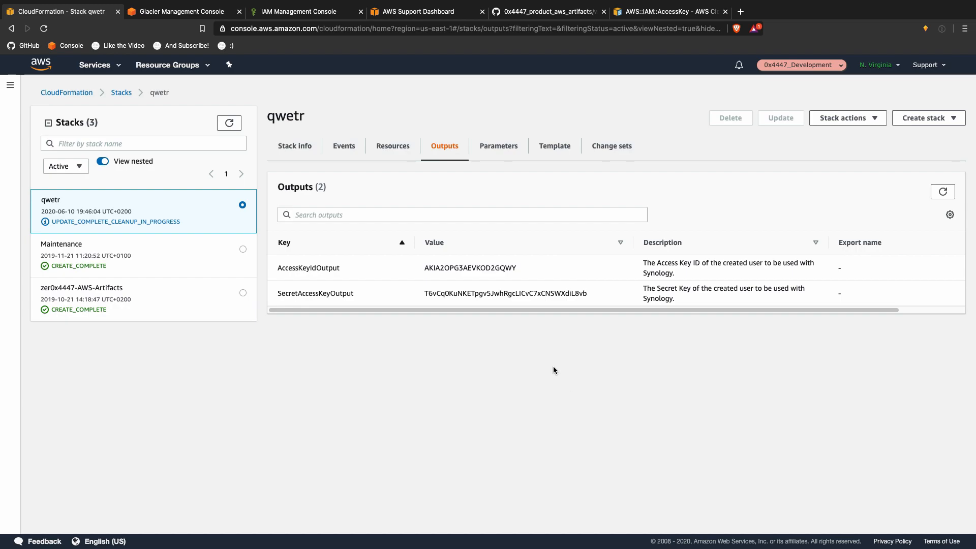
double_click(479, 267)
double_click(479, 293)
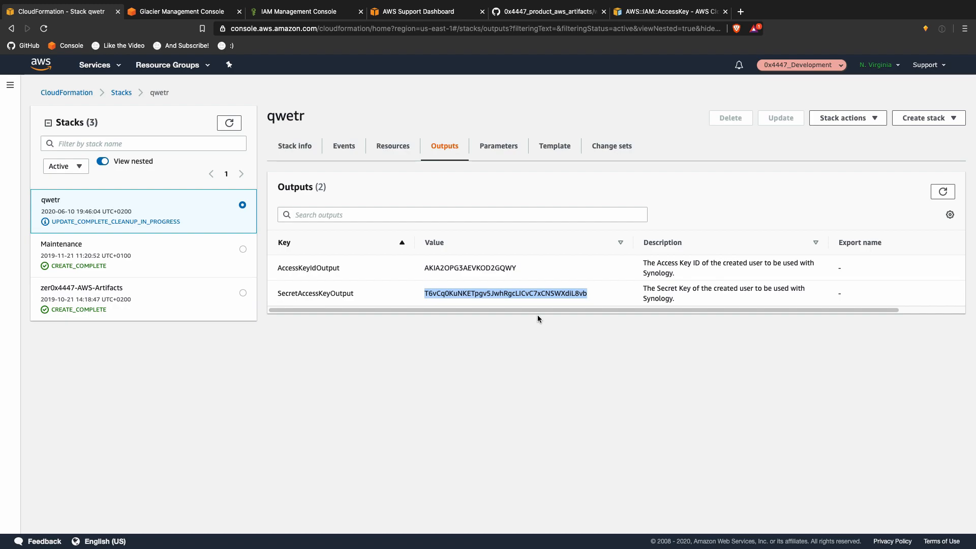
click(307, 19)
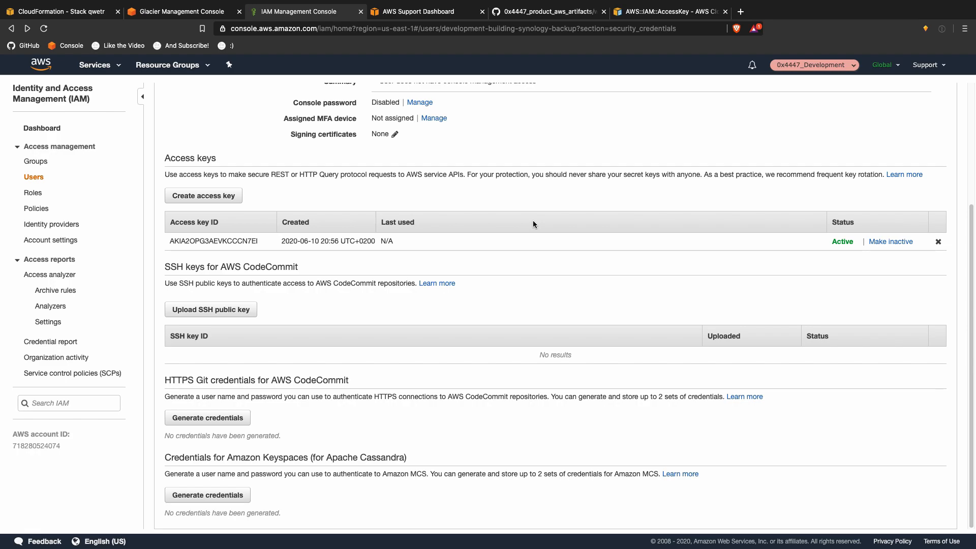
Step: Search for the older access key's ID in the stack outputs and in the user's key list
double_click(223, 242)
key(super+c)
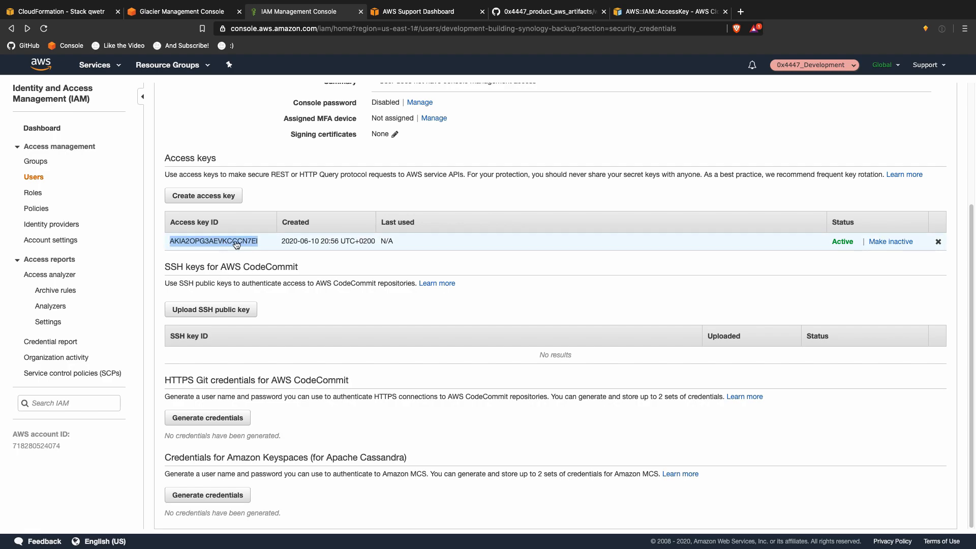
click(66, 12)
key(super+f)
key(super+v)
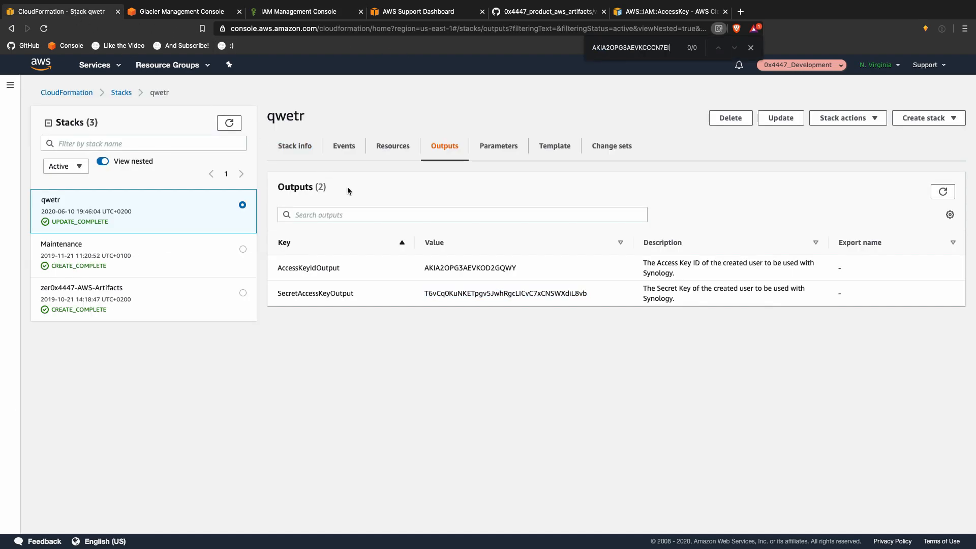
key(super+3)
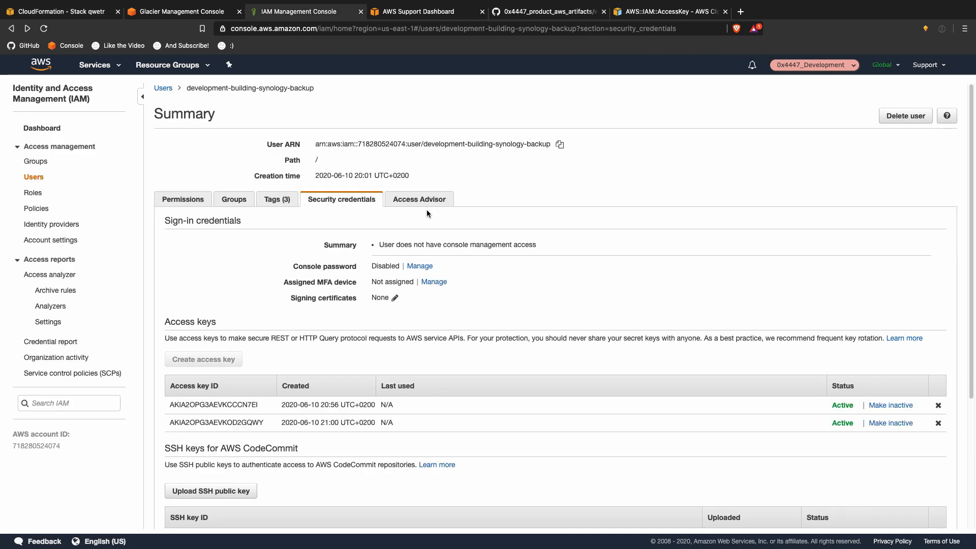
key(super+f)
key(super+v)
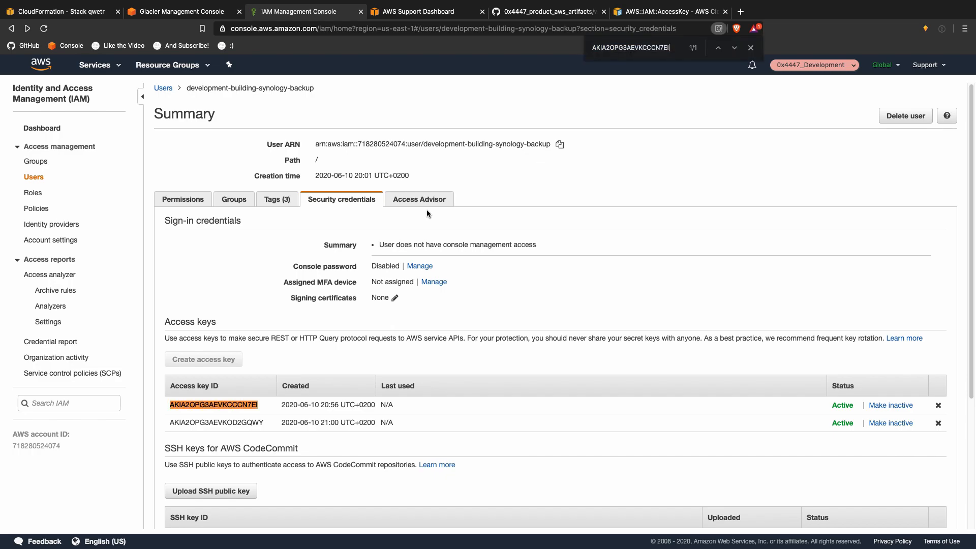
Step: Delete both of the backup user's access keys, confirming each deletion
click(938, 423)
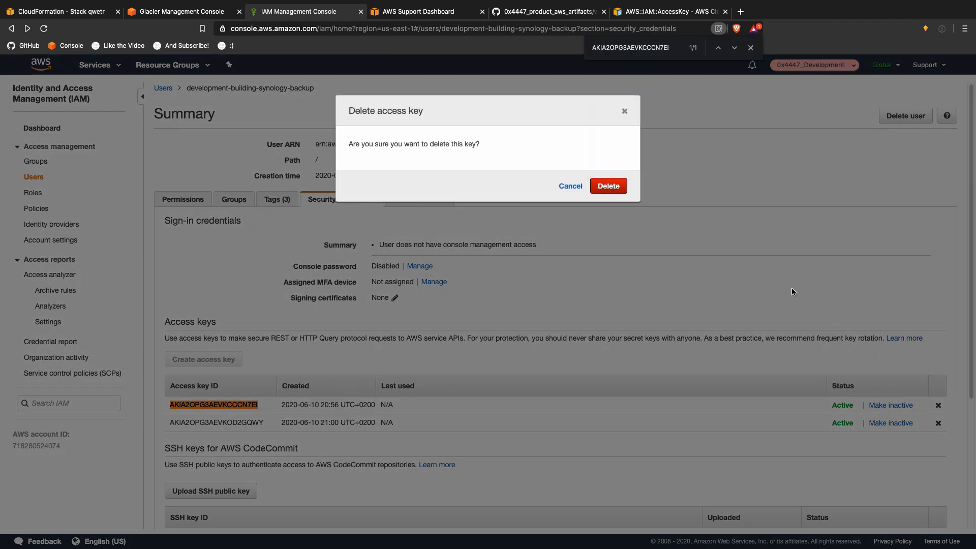
click(620, 189)
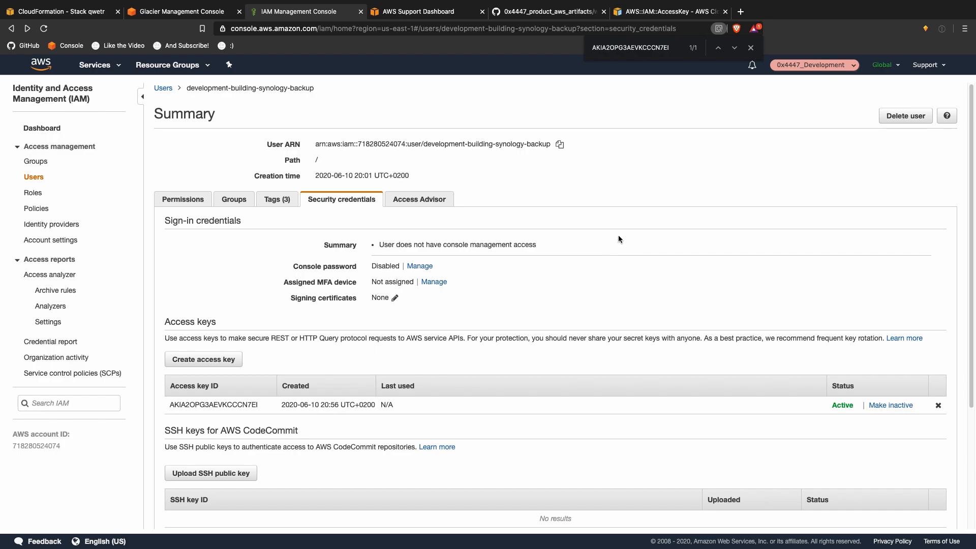
click(938, 406)
click(615, 169)
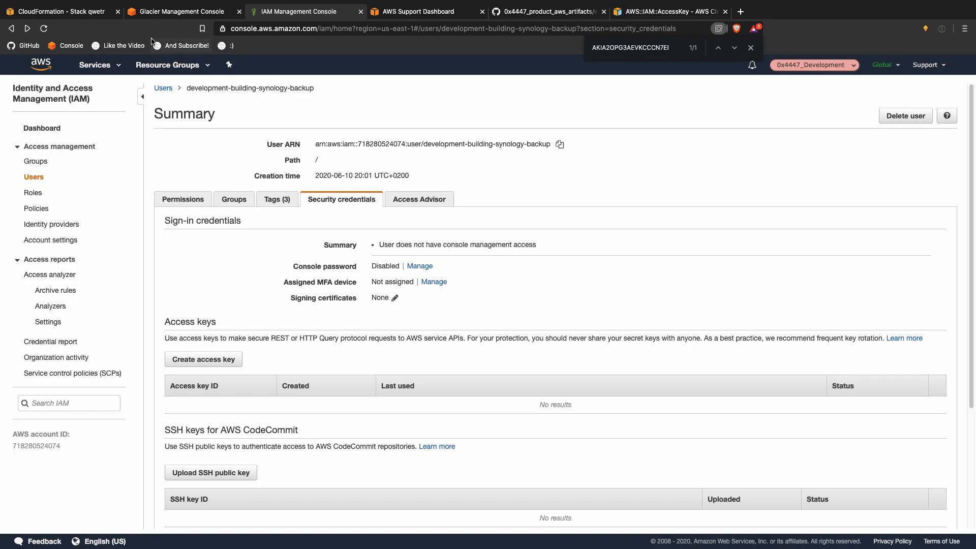
click(82, 14)
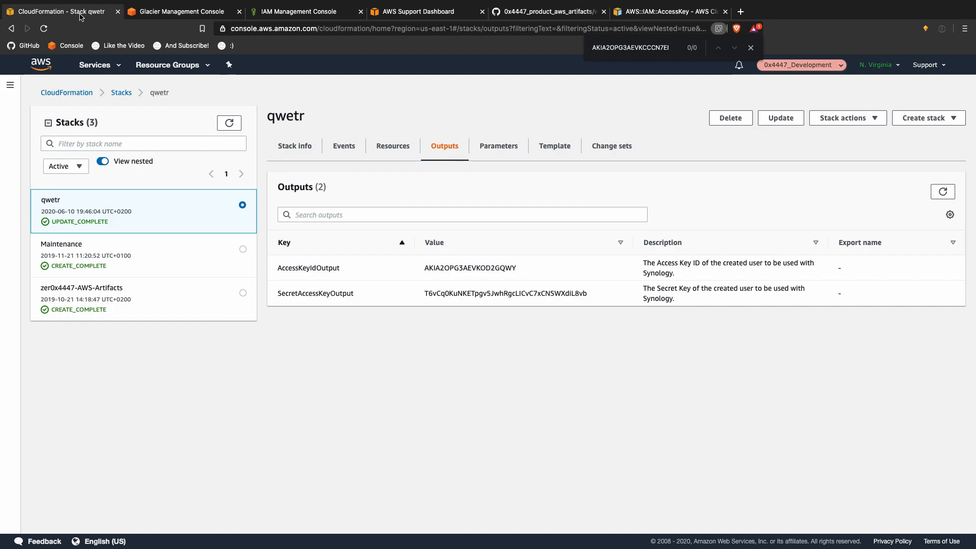
Step: Delete the qwetr stack, confirming with Delete stack, and close the find bar
click(712, 122)
click(582, 341)
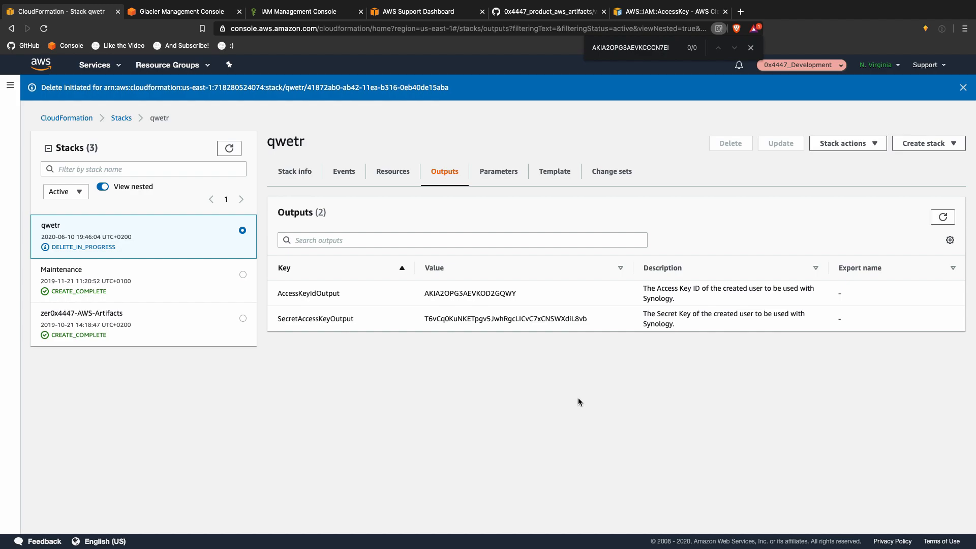
click(750, 48)
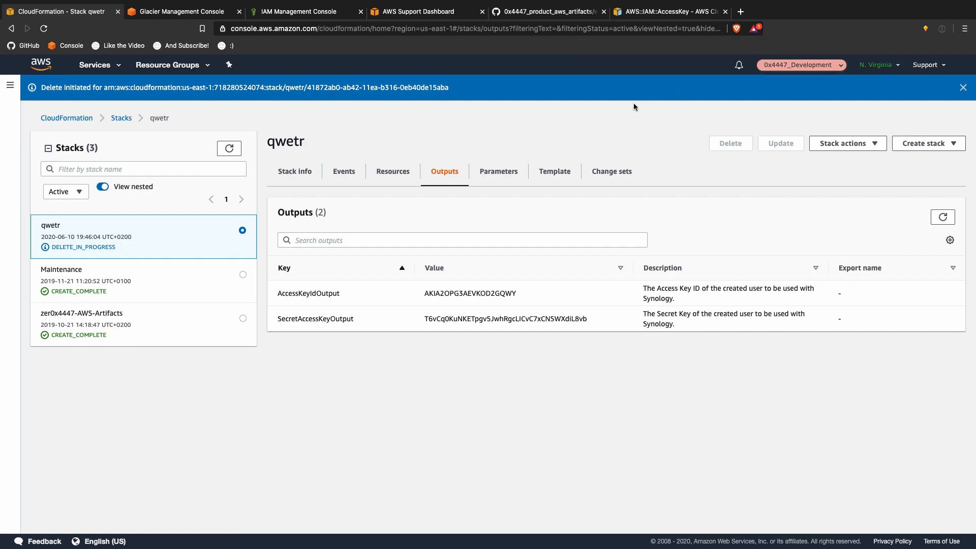